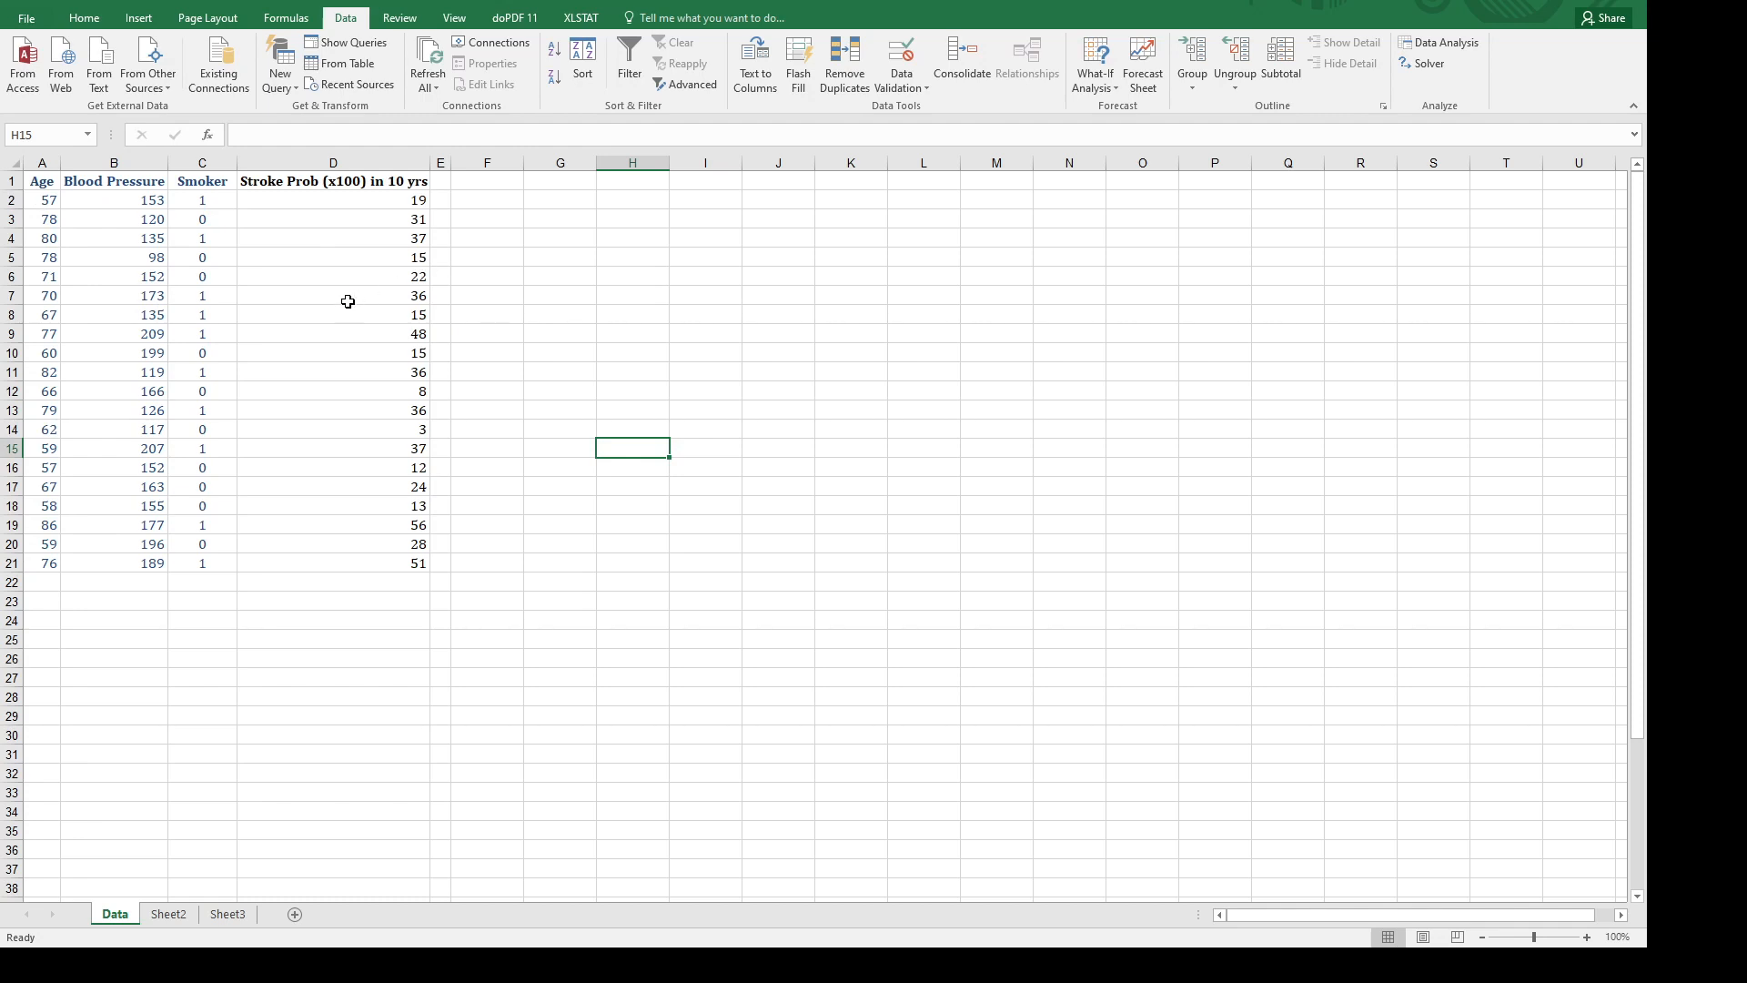
Select the age, blood pressure and smoker data with headers in A1:C21 to review the independent variables.
{"action": "left_click", "coordinate": [38, 181]}
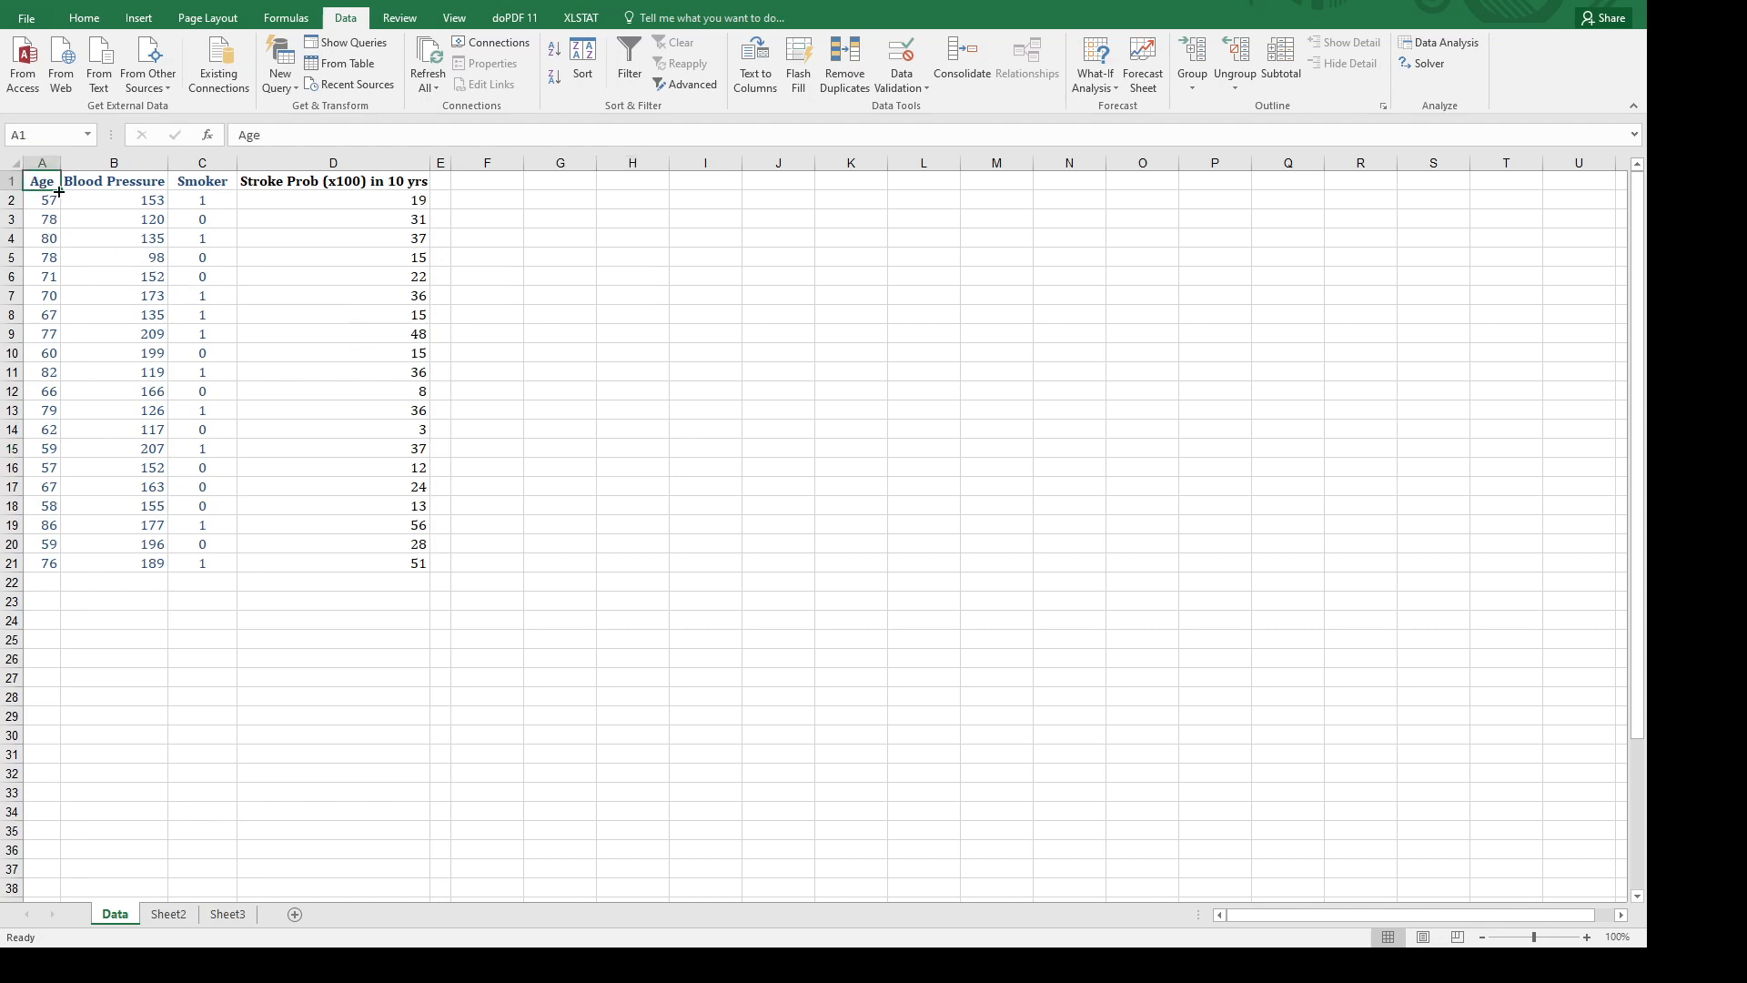
{"action": "key", "text": "shift+Right"}
{"action": "key", "text": "shift+Right"}
{"action": "key", "text": "shift+Down"}
{"action": "key", "text": "shift+Down"}
{"action": "key", "text": "shift+Down"}
{"action": "key", "text": "shift+Down"}
{"action": "key", "text": "shift+Down"}
{"action": "key", "text": "shift+Down"}
{"action": "key", "text": "shift+Down"}
{"action": "key", "text": "shift+Down"}
{"action": "key", "text": "shift+Down"}
{"action": "key", "text": "shift+Down"}
{"action": "key", "text": "shift+Down"}
{"action": "key", "text": "shift+Down"}
{"action": "key", "text": "shift+Down"}
{"action": "key", "text": "shift+Down"}
{"action": "key", "text": "shift+Down"}
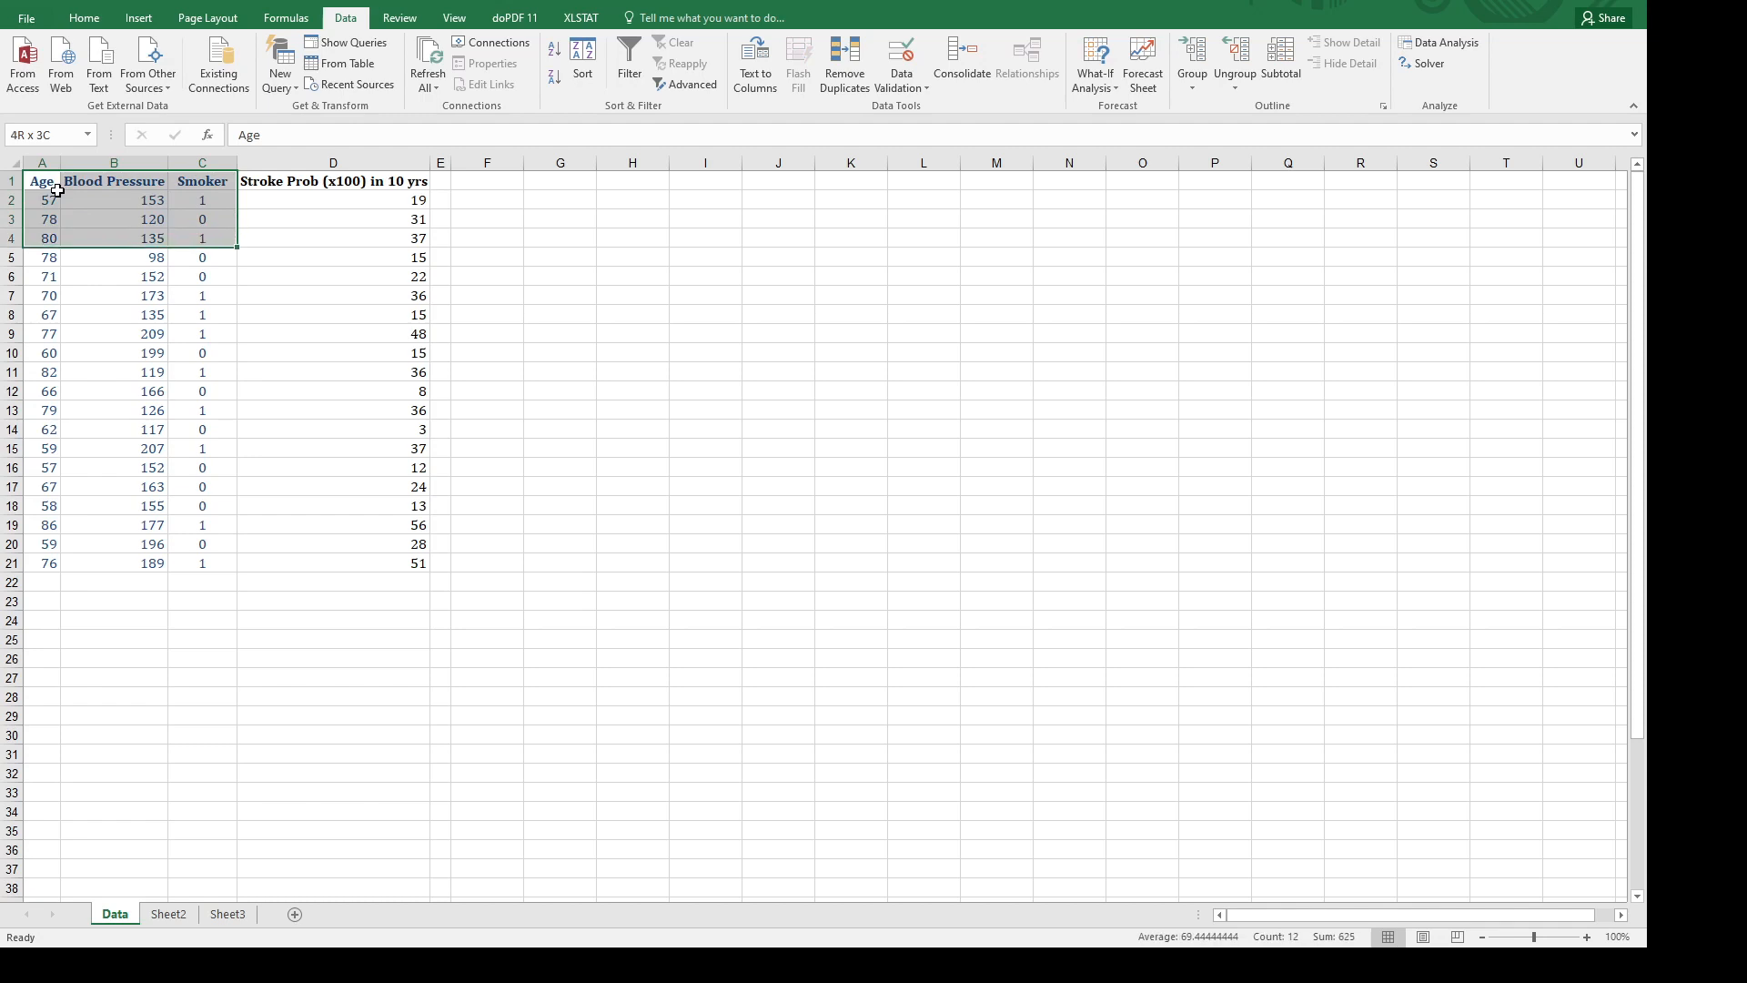
{"action": "key", "text": "shift+Down"}
{"action": "key", "text": "shift+Down"}
{"action": "key", "text": "shift+Down"}
{"action": "key", "text": "shift+Down"}
{"action": "key", "text": "shift+Down"}
{"action": "key", "text": "shift+Down"}
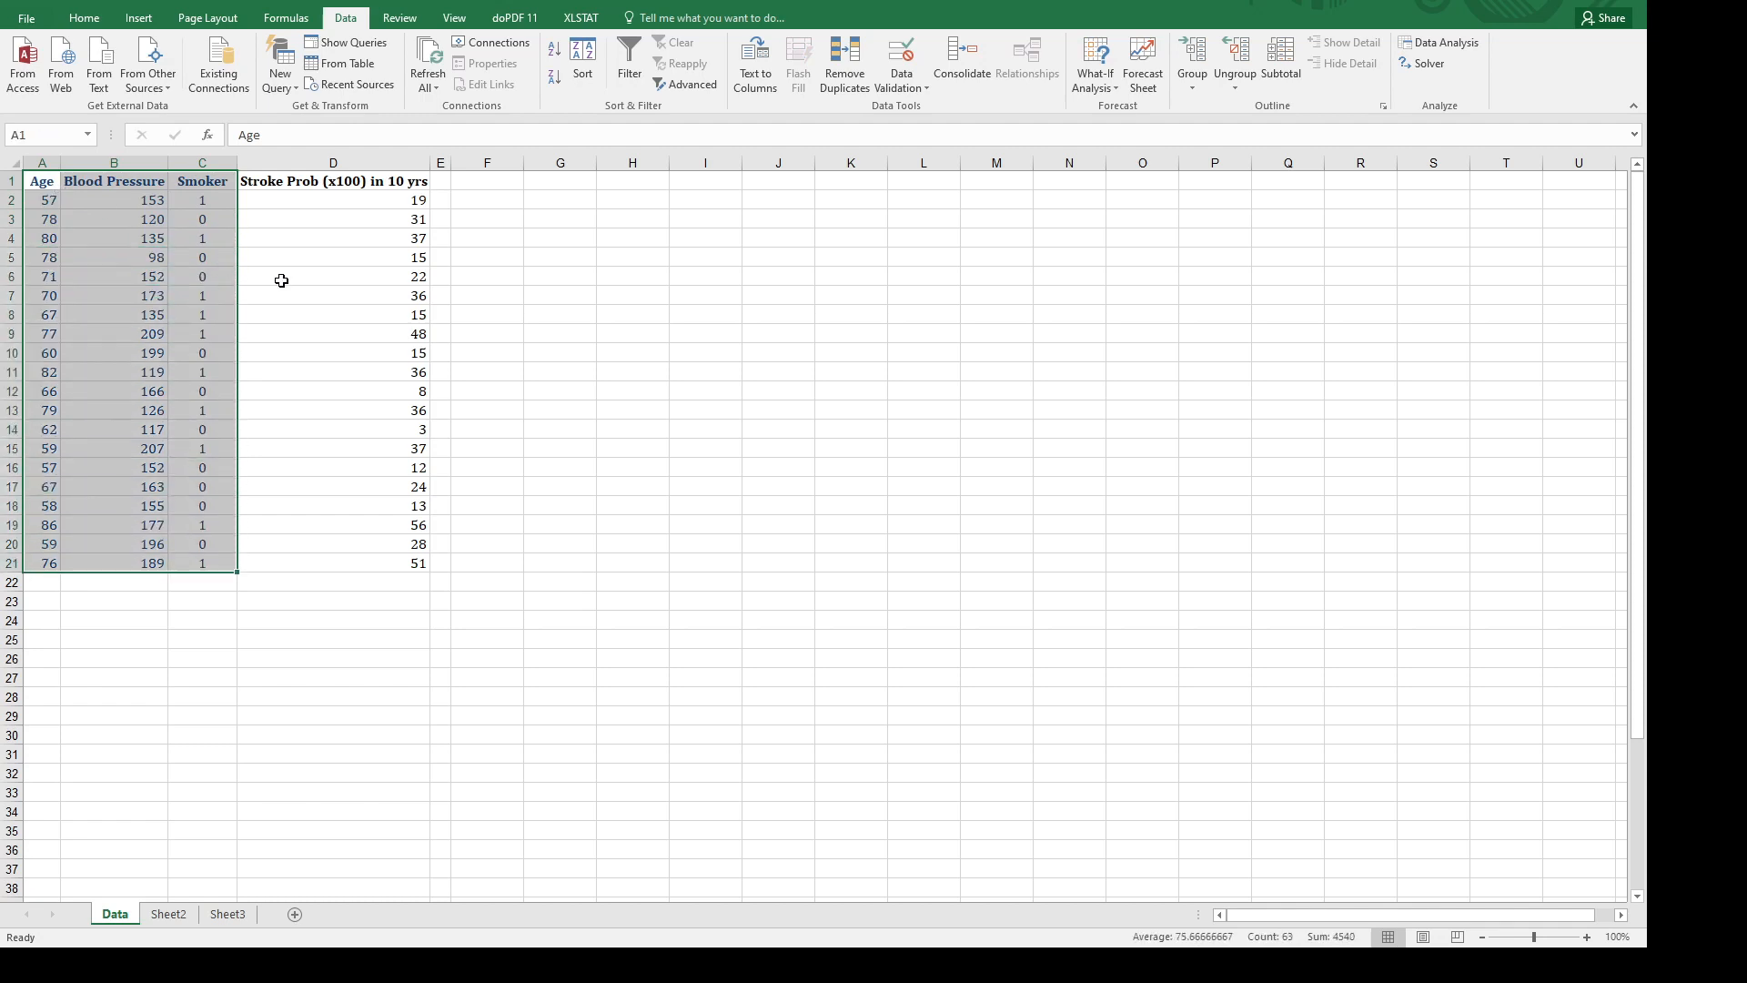
Examine the Age, Blood Pressure, Smoker and Stroke Prob columns individually, along with the header row.
{"action": "left_click", "coordinate": [43, 164]}
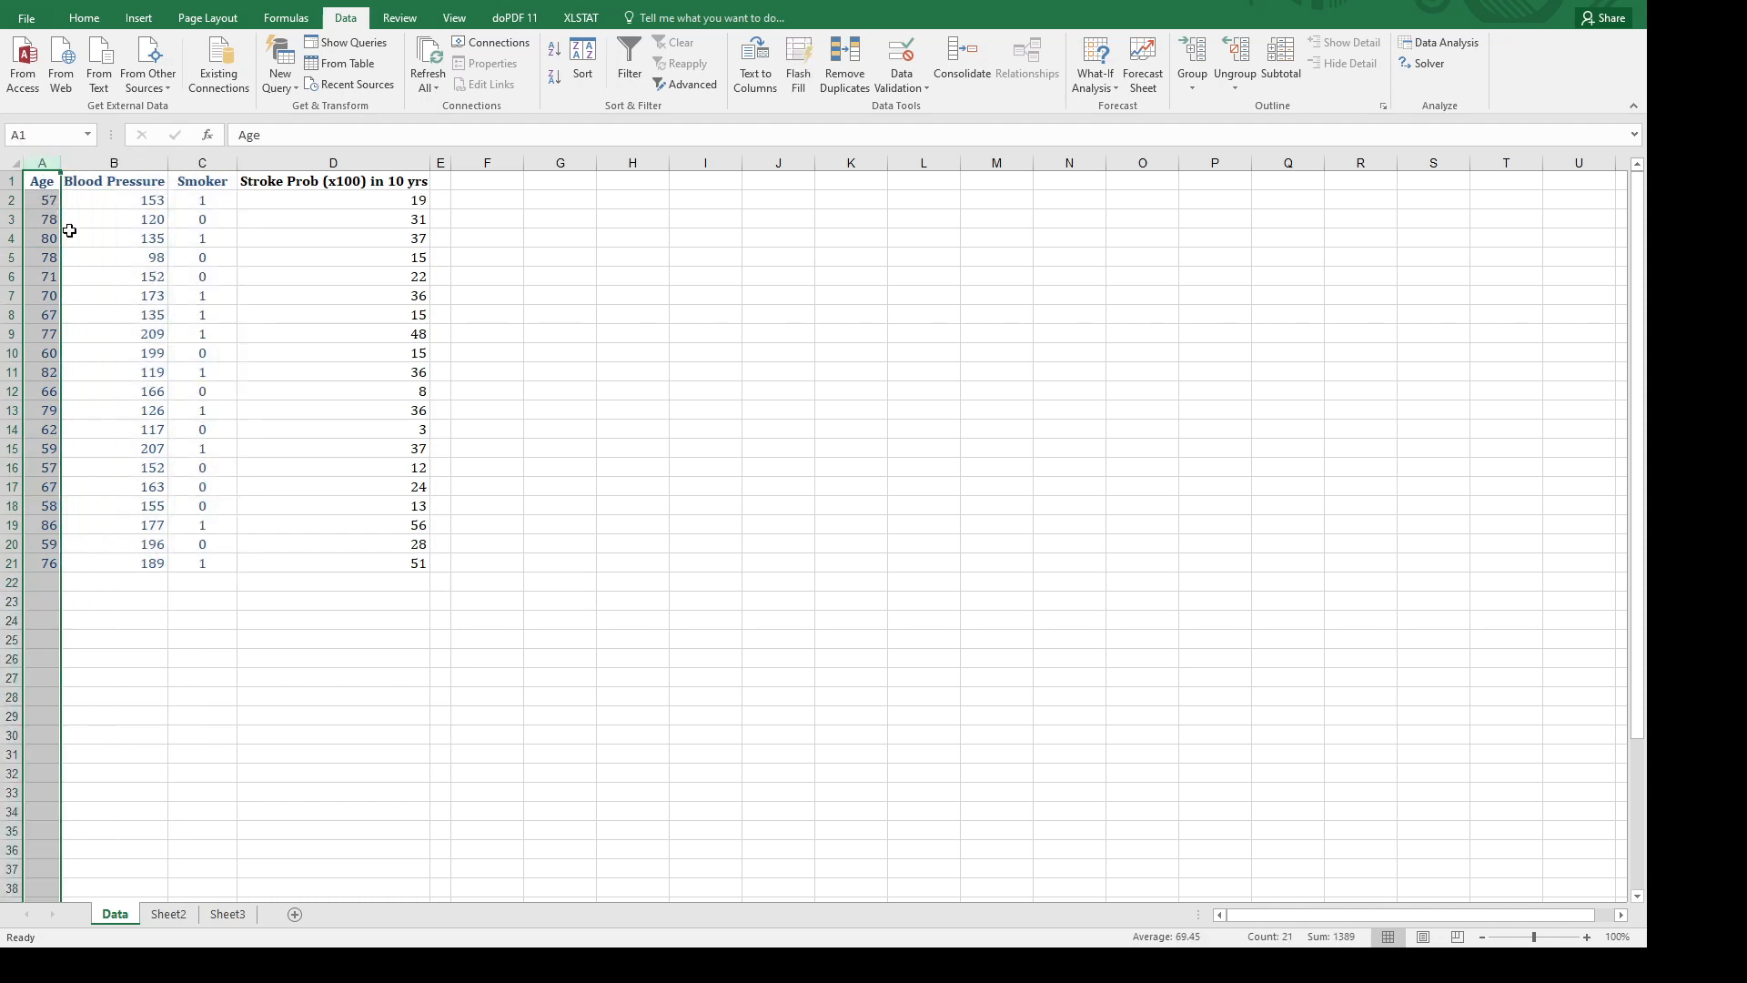
{"action": "left_click", "coordinate": [115, 164]}
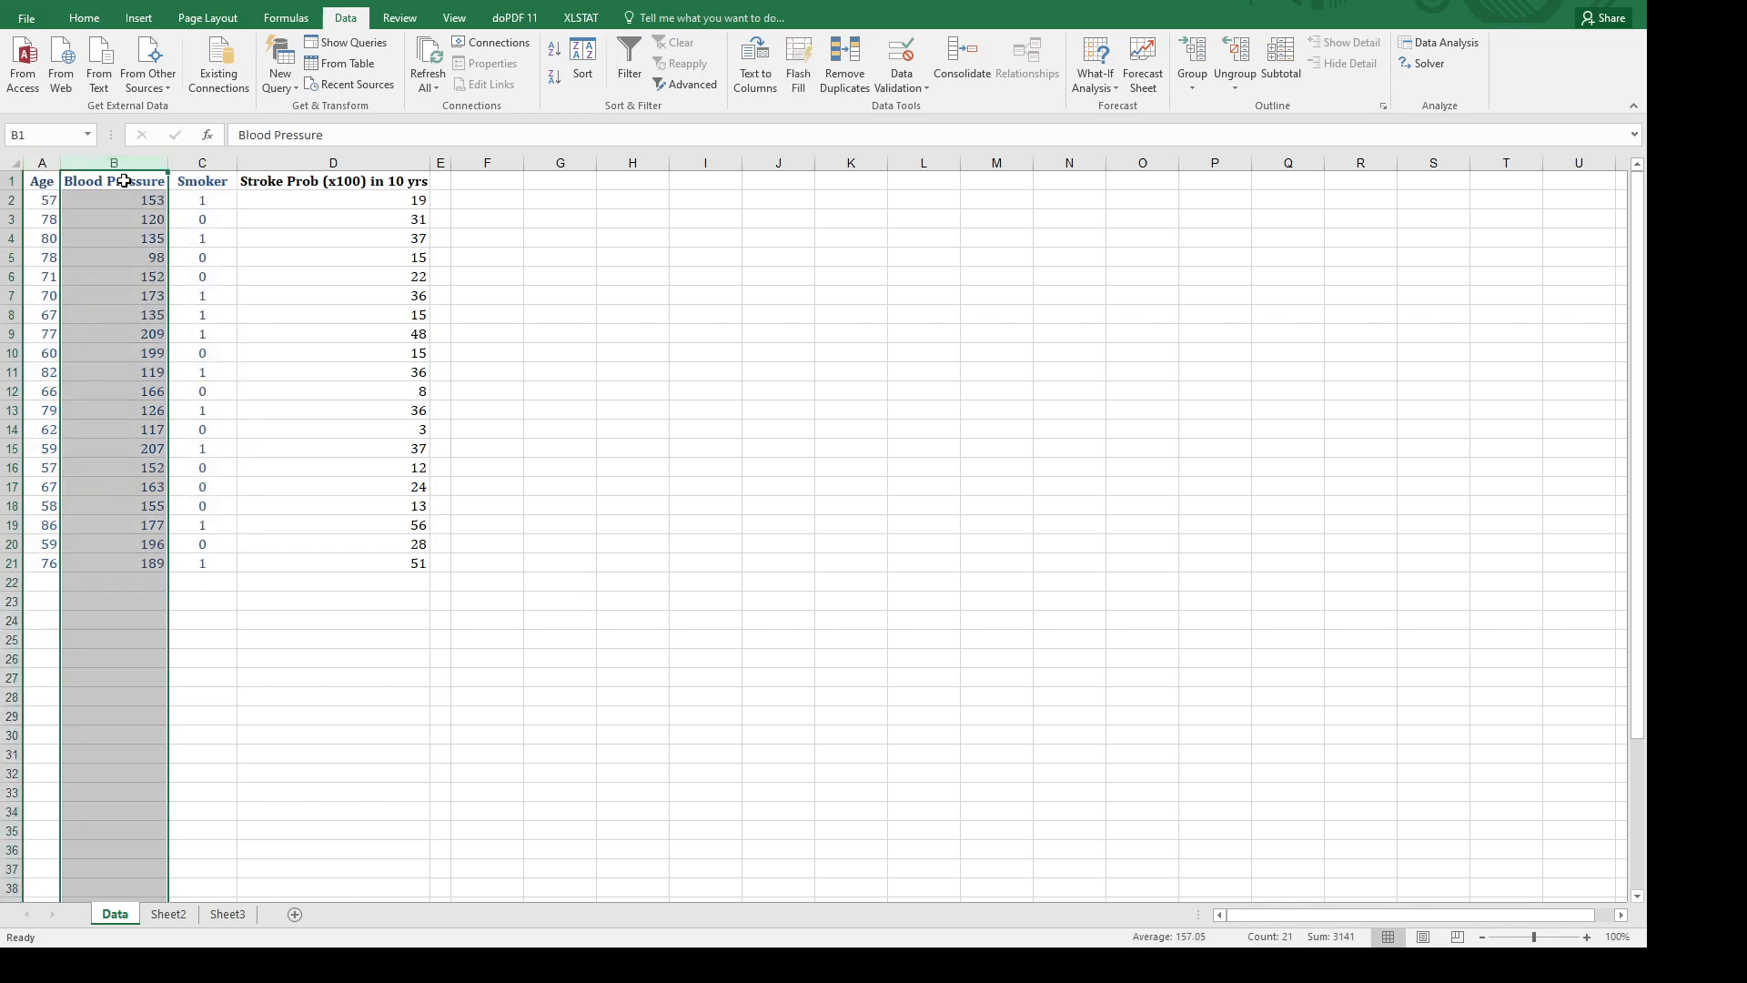
{"action": "left_click", "coordinate": [208, 163]}
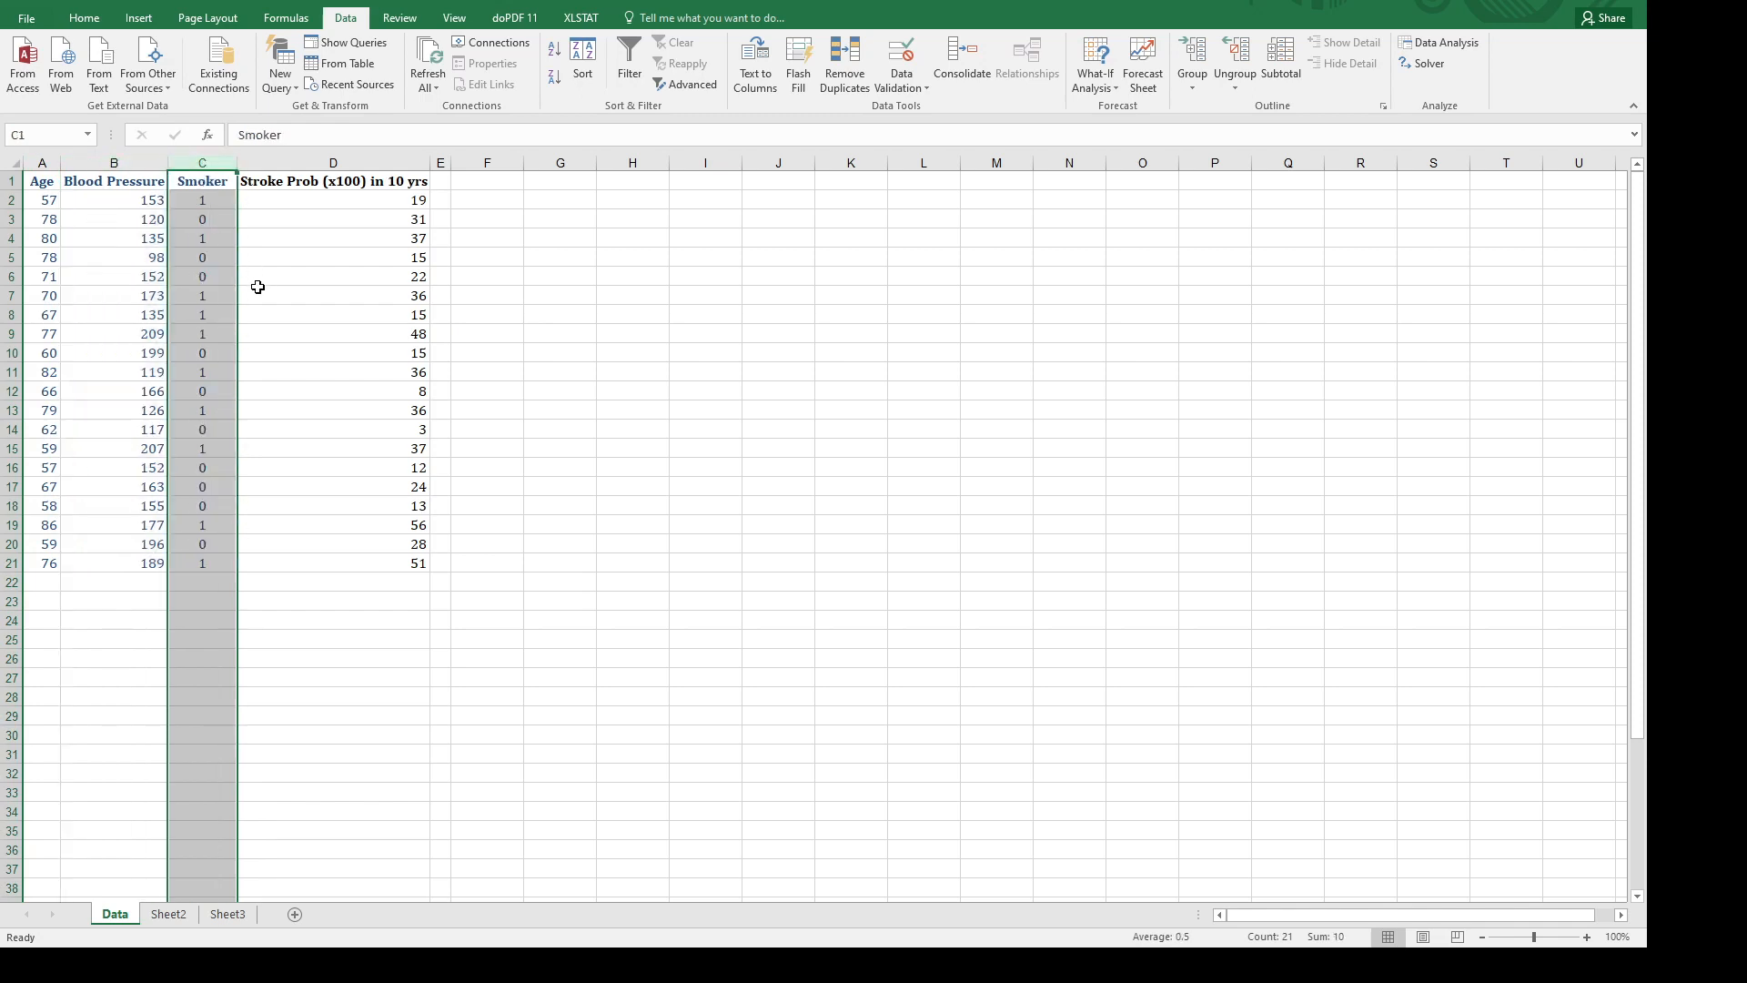
{"action": "left_click", "coordinate": [258, 287]}
{"action": "left_click", "coordinate": [336, 167]}
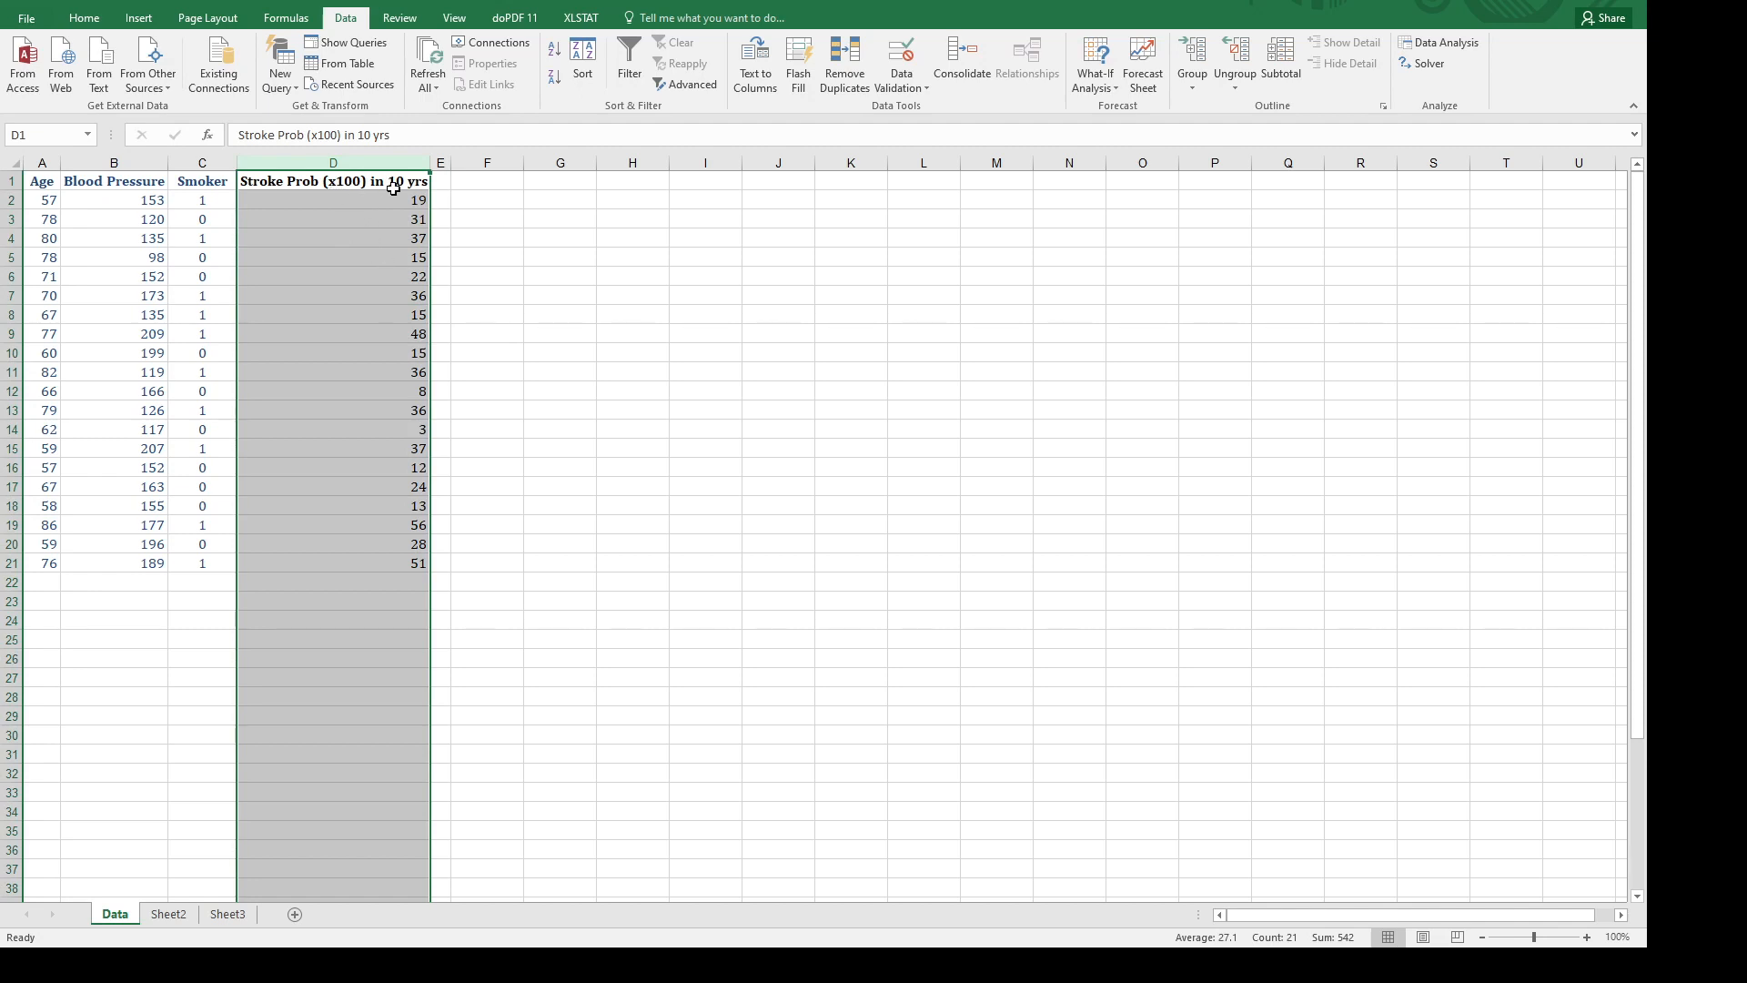
{"action": "left_click", "coordinate": [317, 182]}
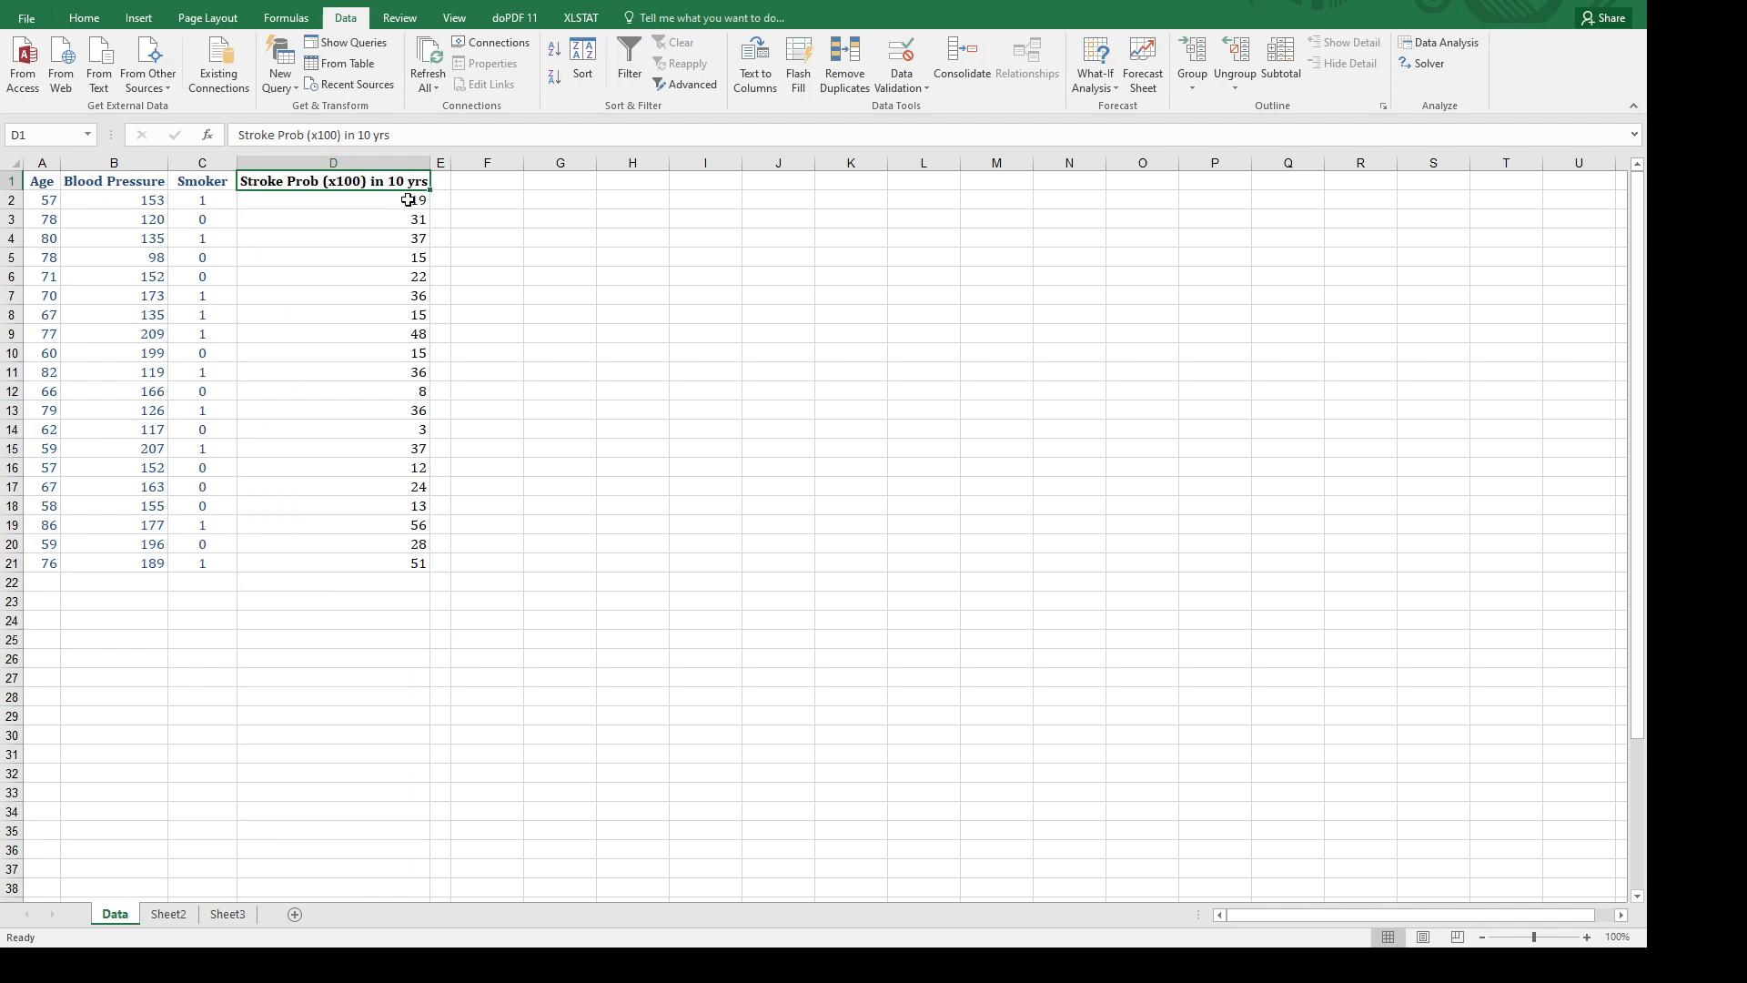
{"action": "left_click", "coordinate": [407, 200]}
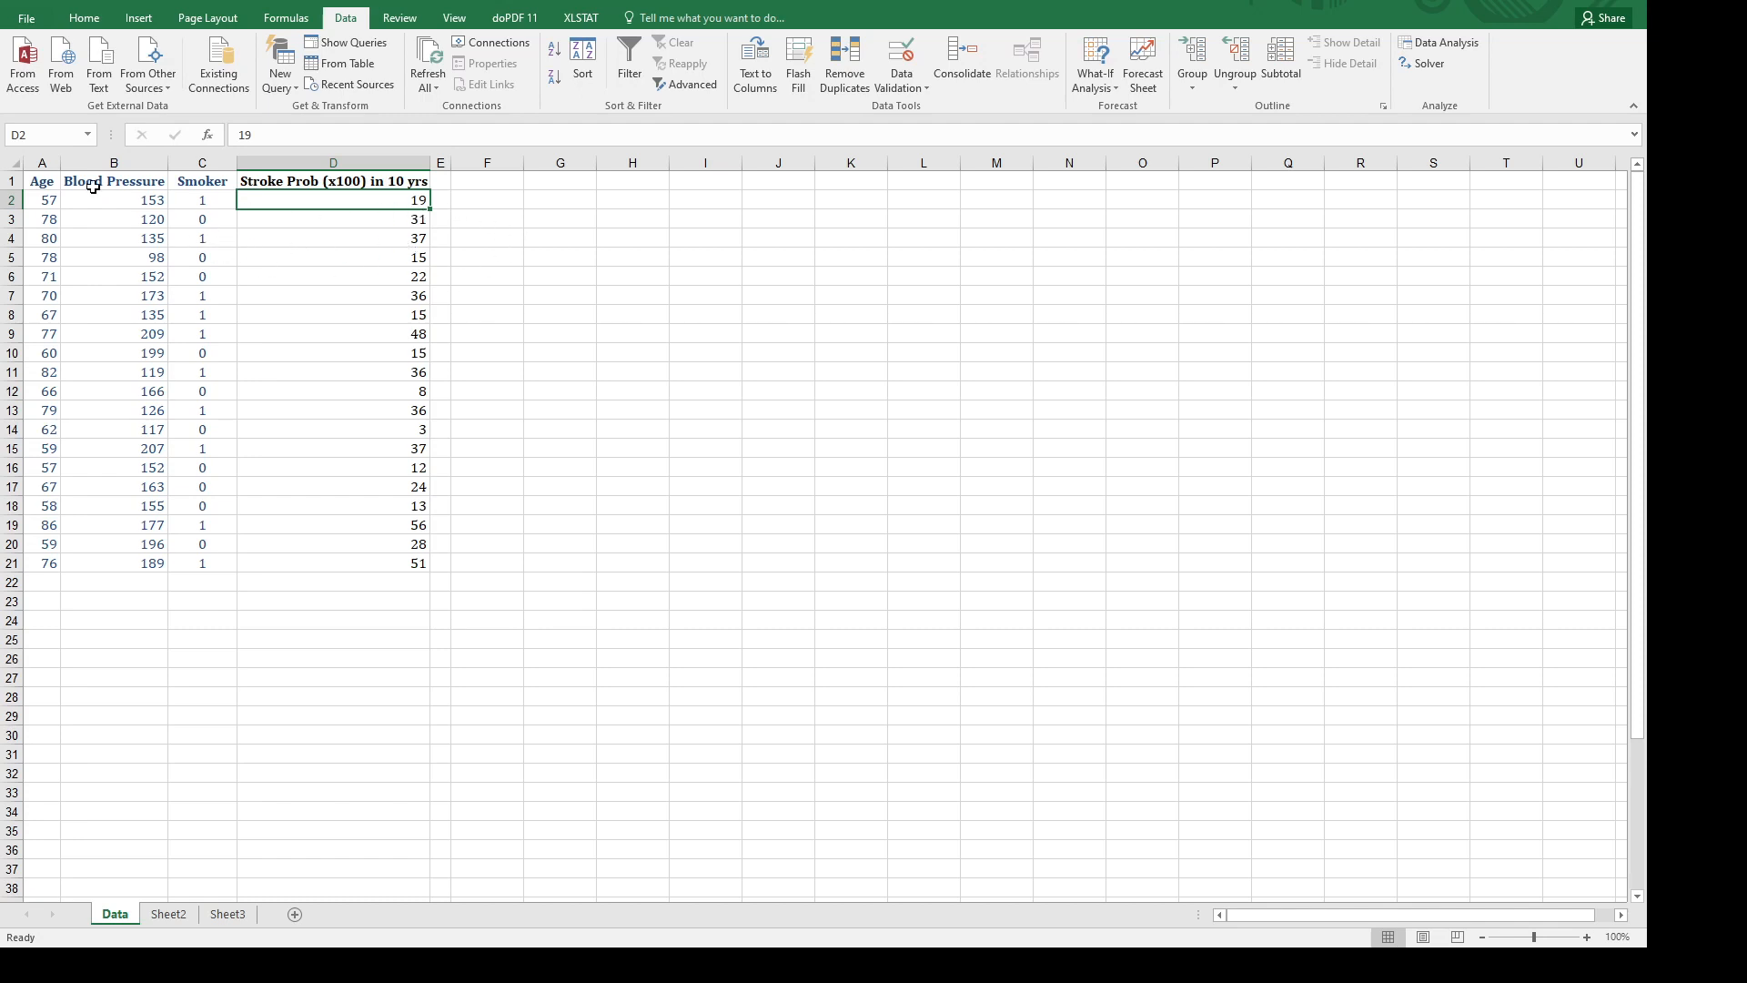
{"action": "left_click", "coordinate": [7, 180]}
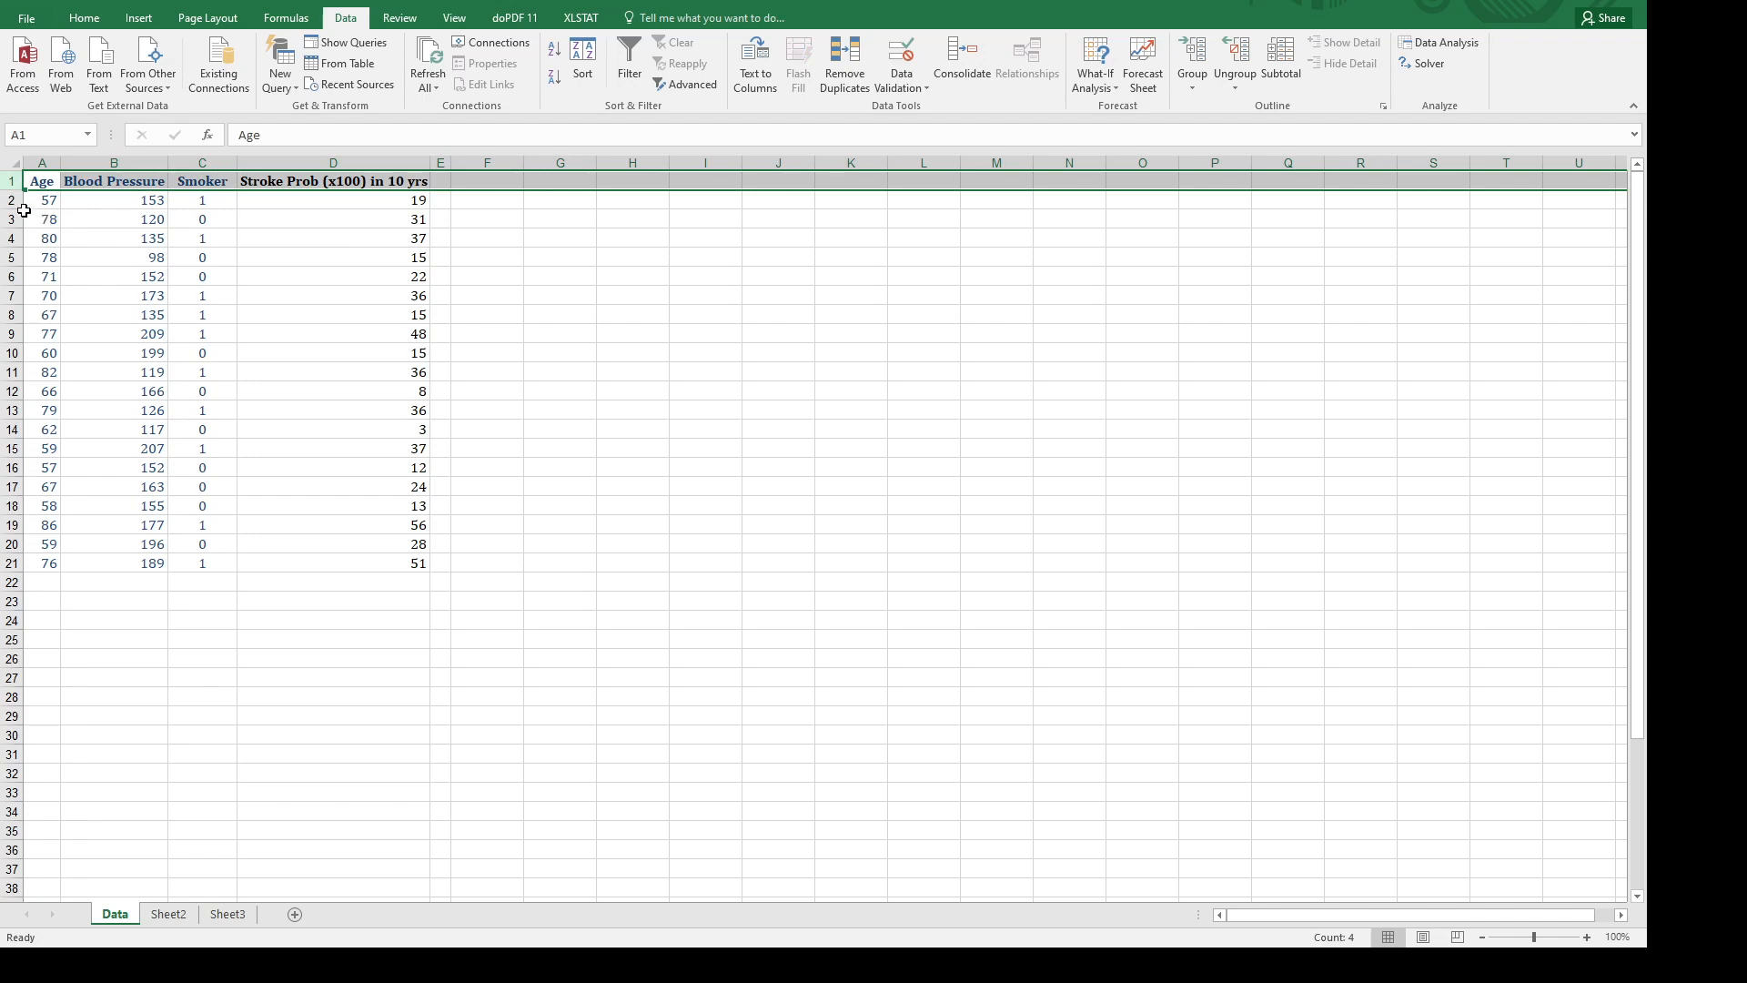
{"action": "left_click", "coordinate": [530, 355]}
Start a Regression from the data analysis tools, using the stroke probability data in D1:D21 as the Y range.
{"action": "left_click", "coordinate": [478, 206]}
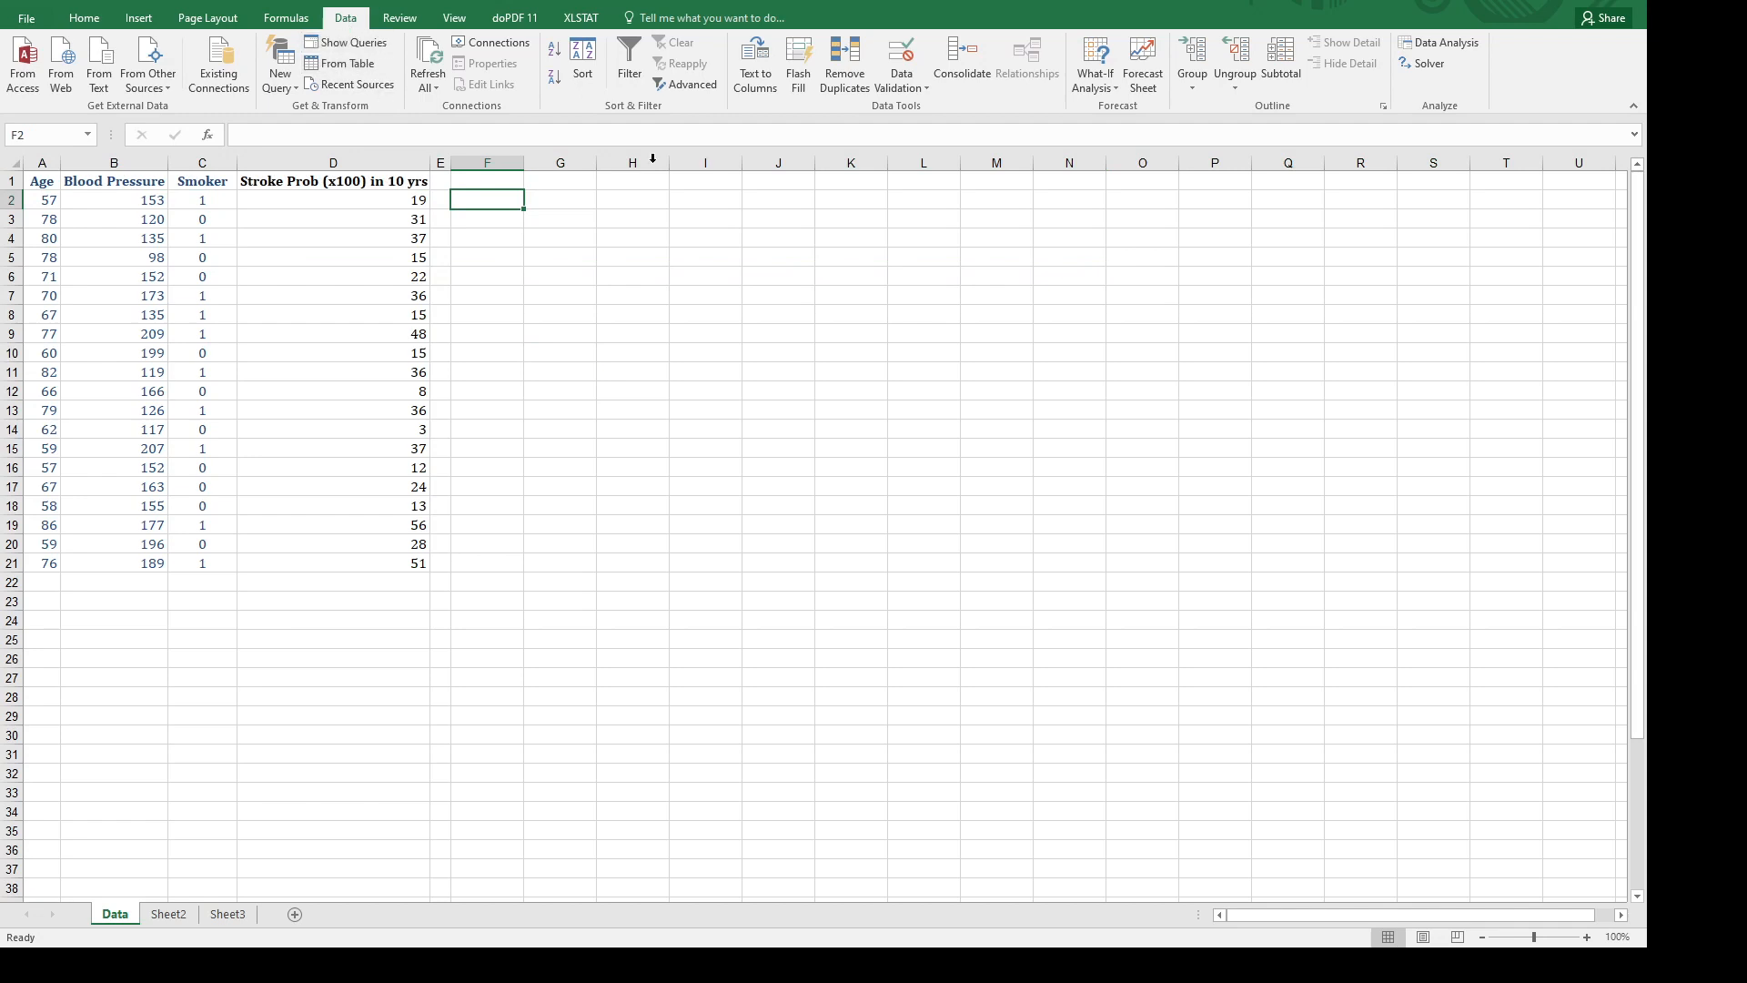
{"action": "left_click", "coordinate": [1442, 43]}
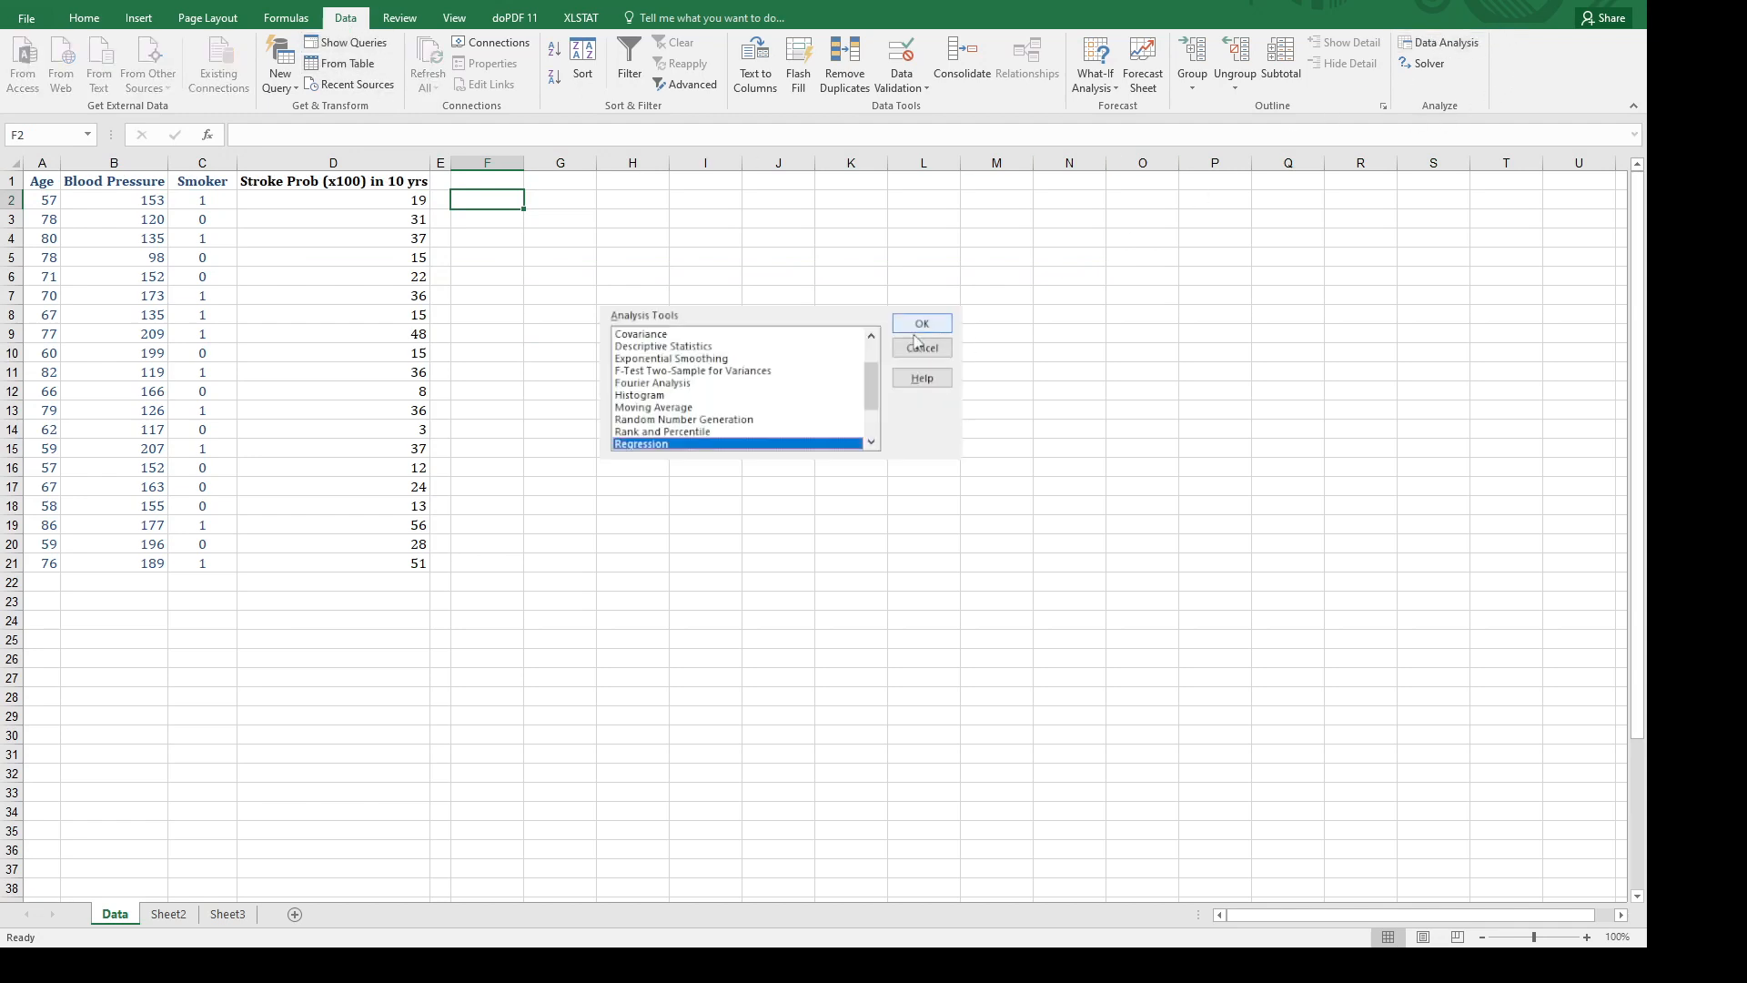
{"action": "scroll", "coordinate": [728, 424], "scroll_direction": "down", "scroll_amount": 2}
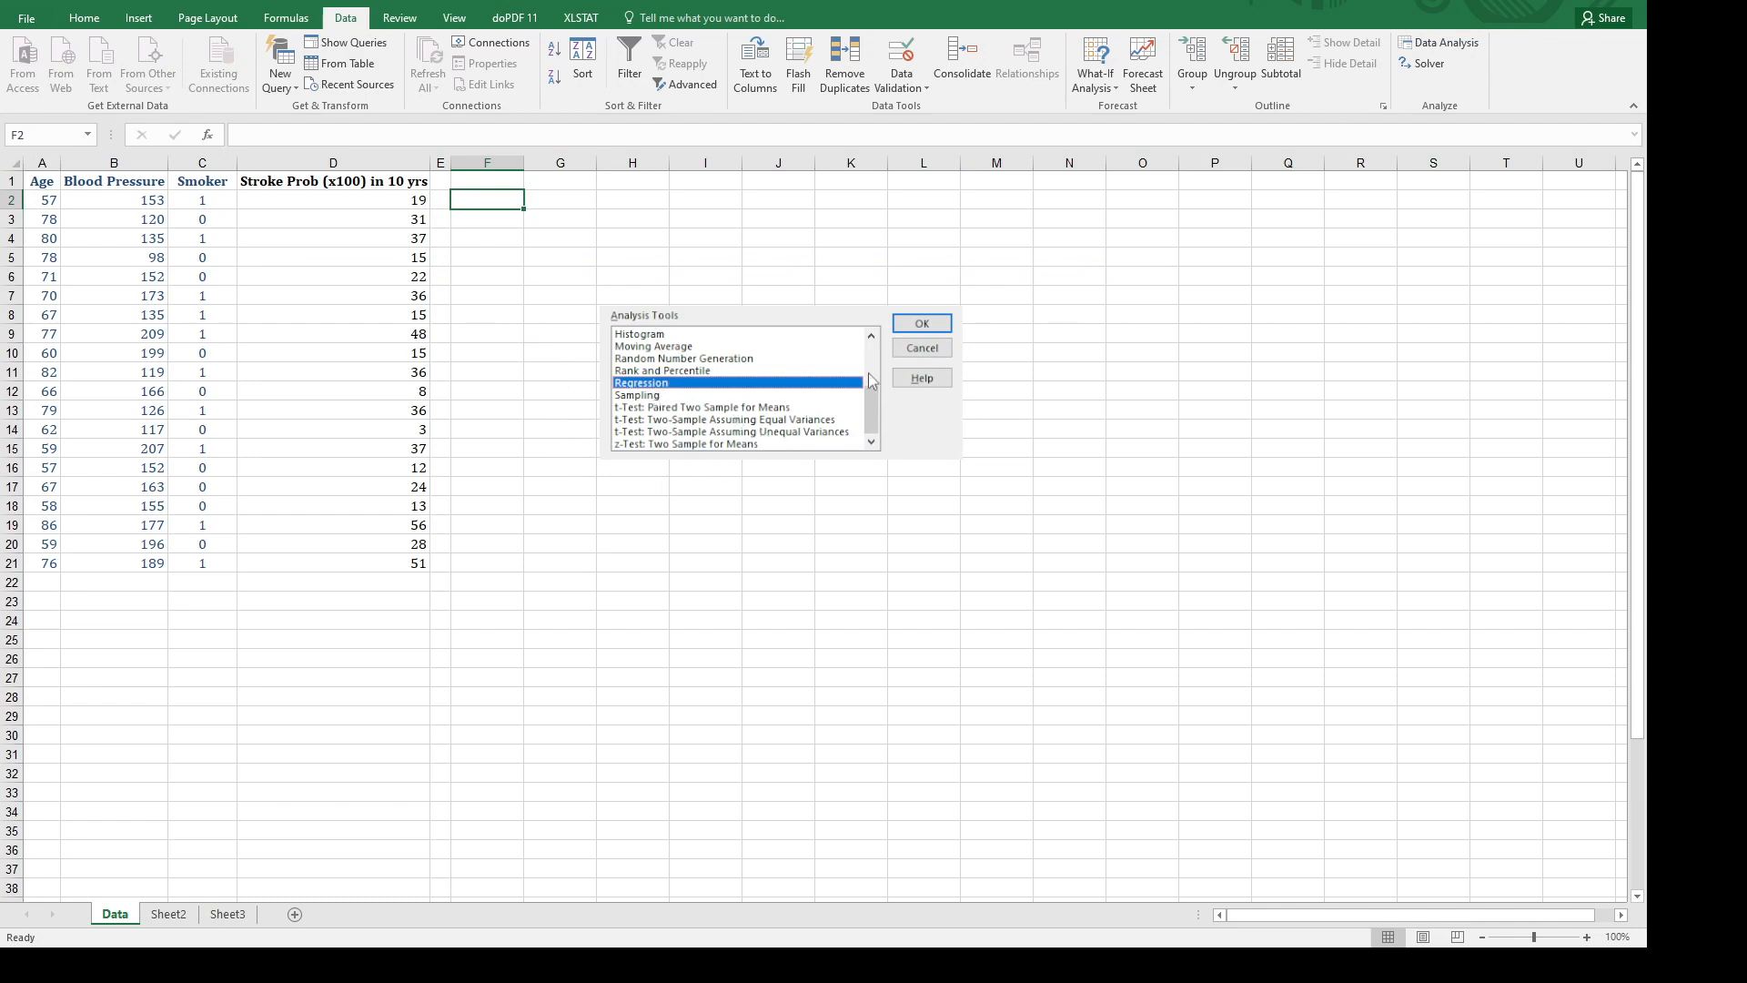
{"action": "left_click", "coordinate": [922, 325]}
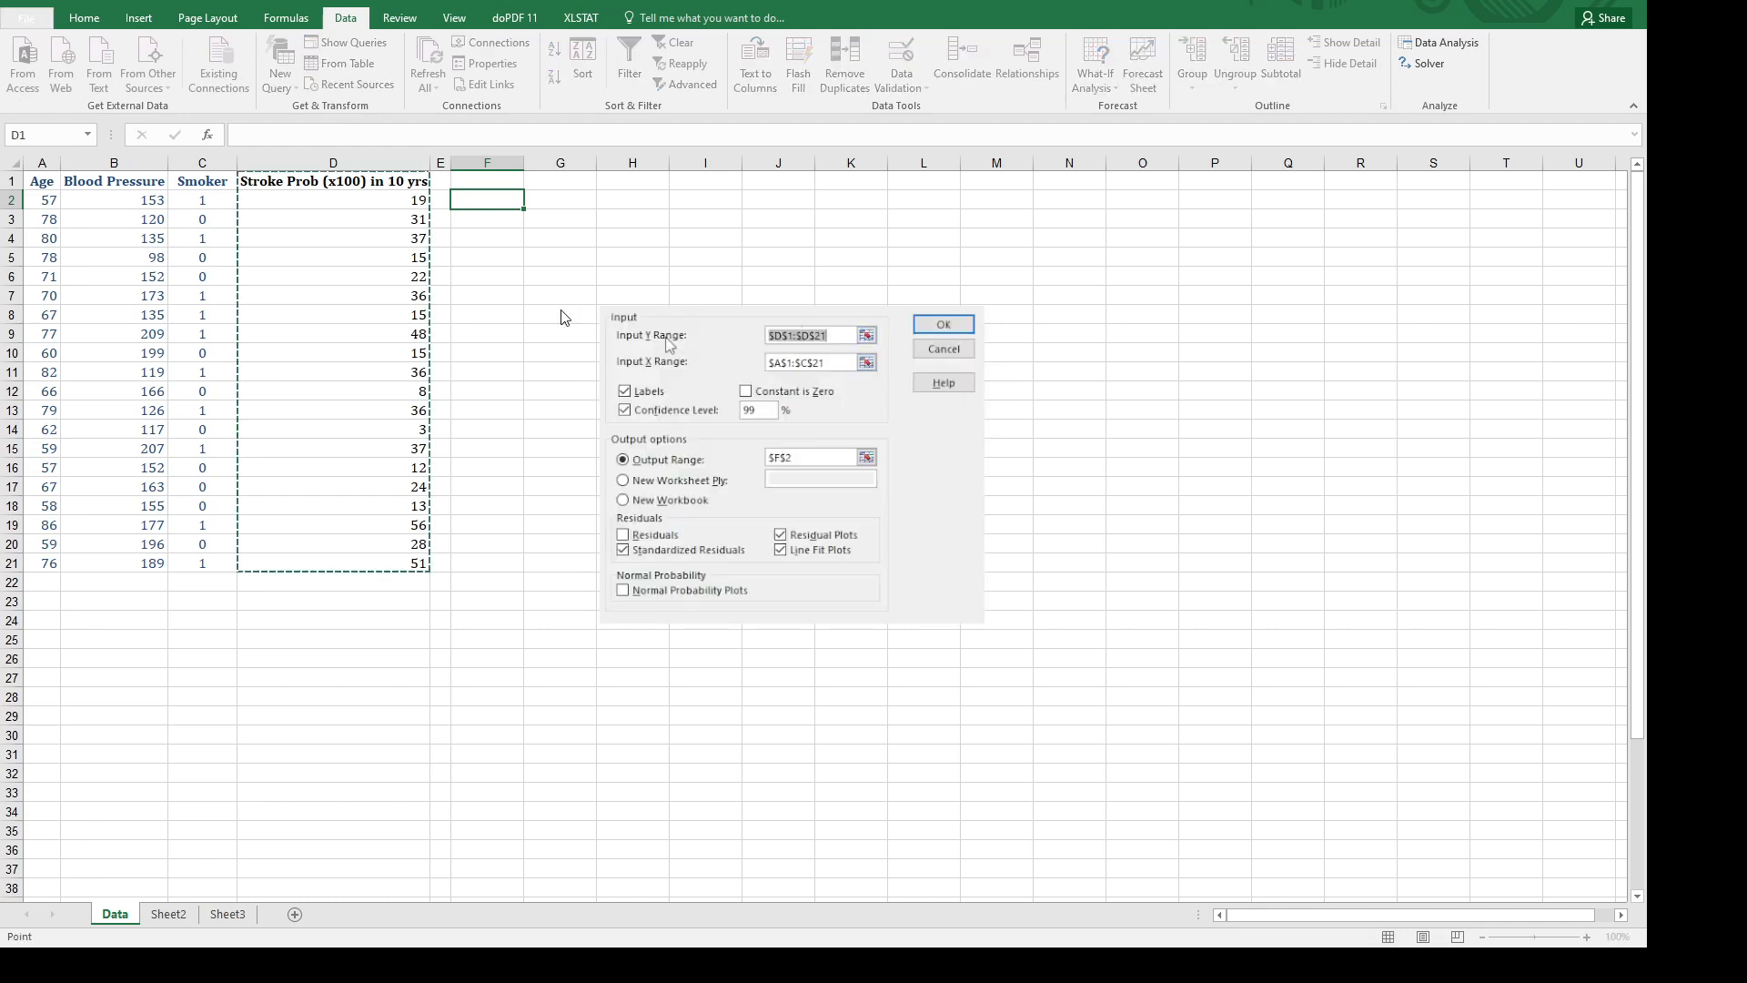
{"action": "left_click", "coordinate": [844, 338]}
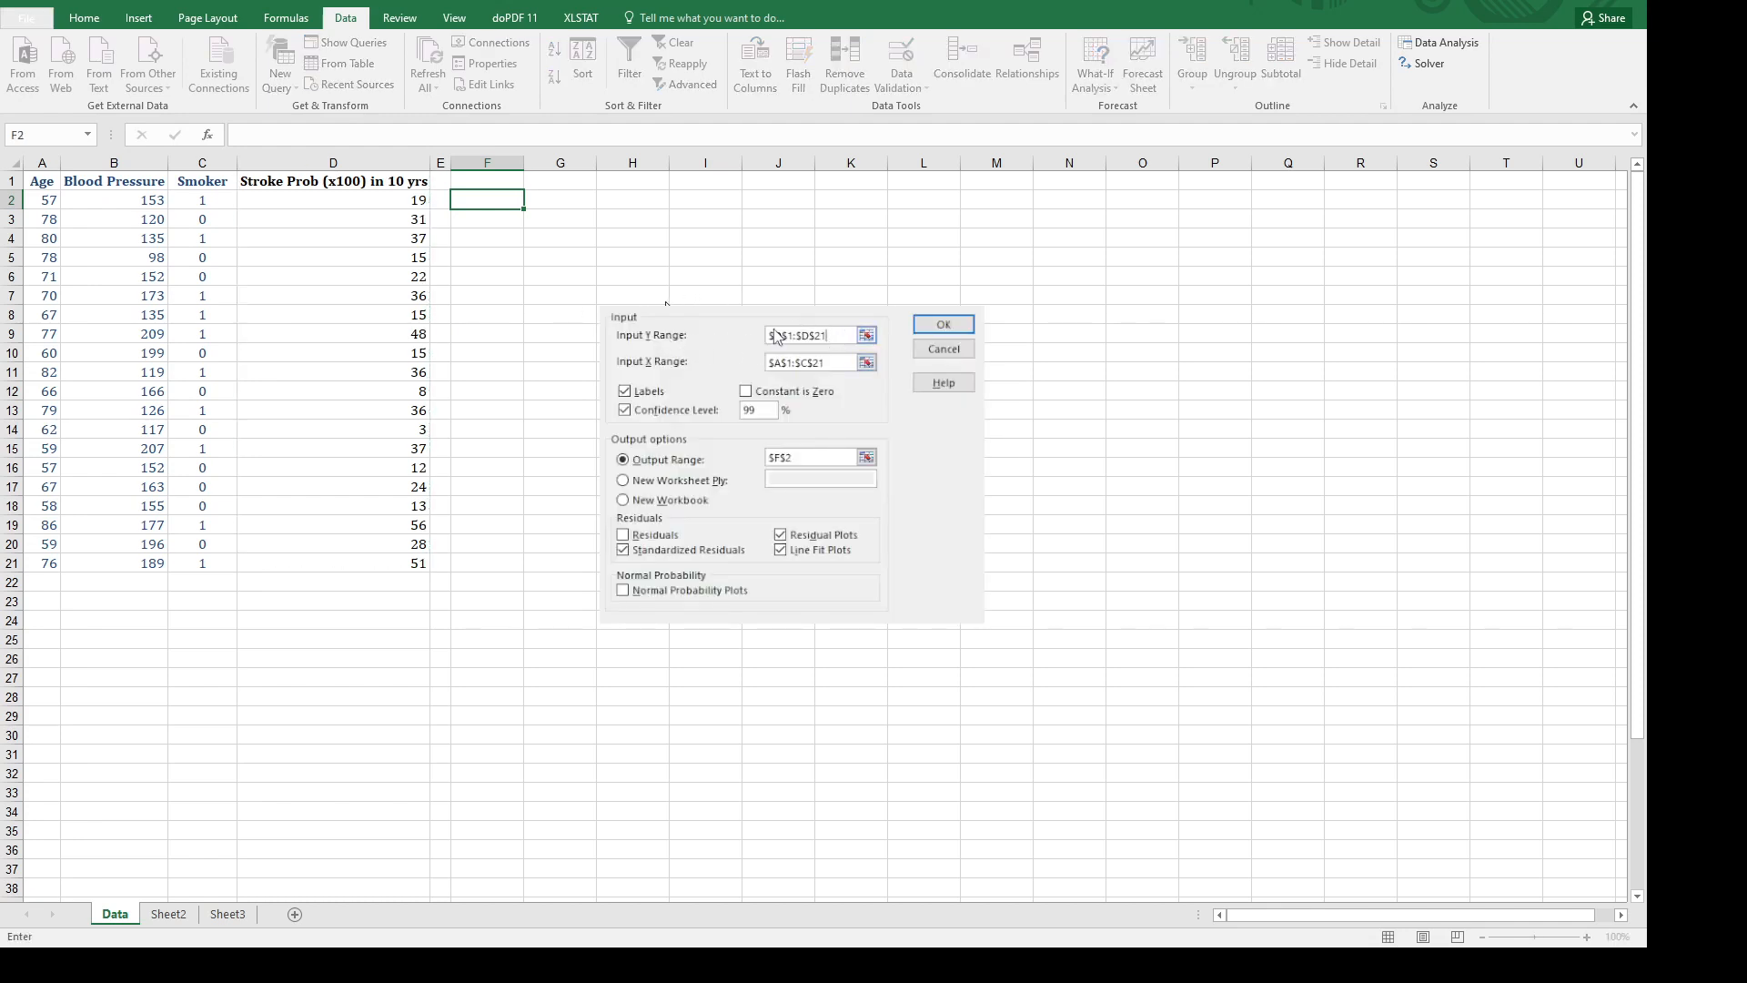
{"action": "left_click_drag", "start_coordinate": [839, 339], "coordinate": [729, 343]}
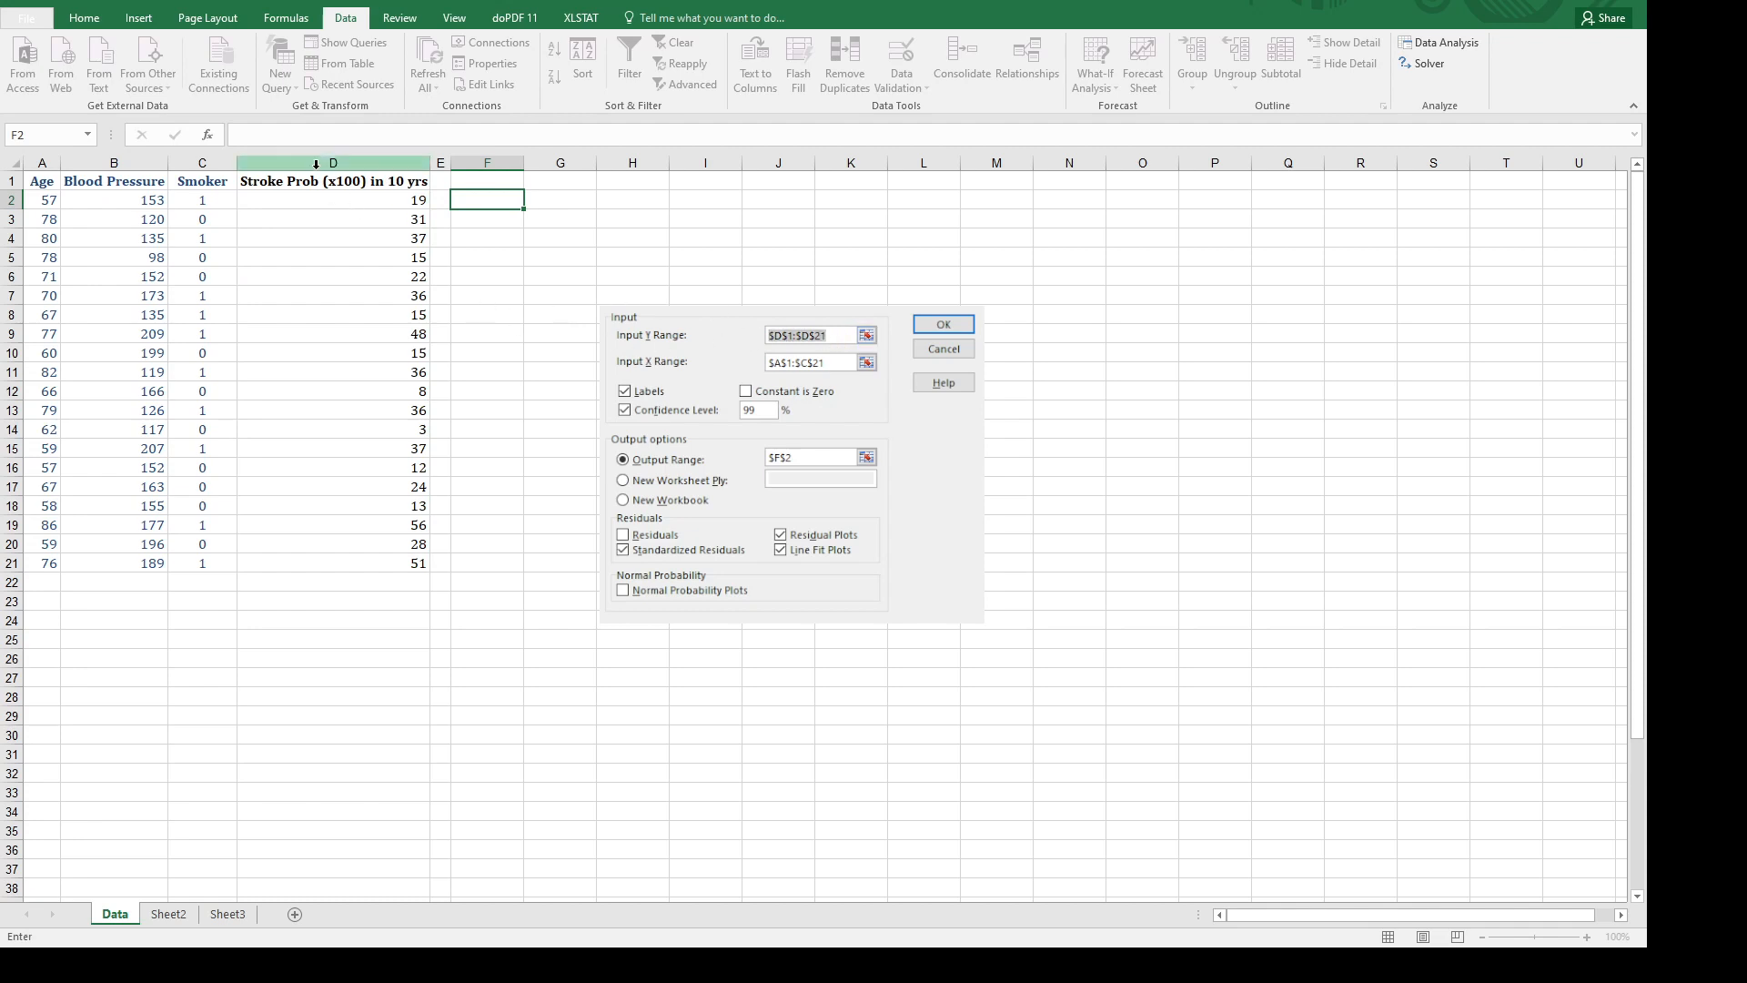
Set the regression's X range to the age, blood pressure and smoker data in A1:C21.
{"action": "left_click", "coordinate": [835, 363]}
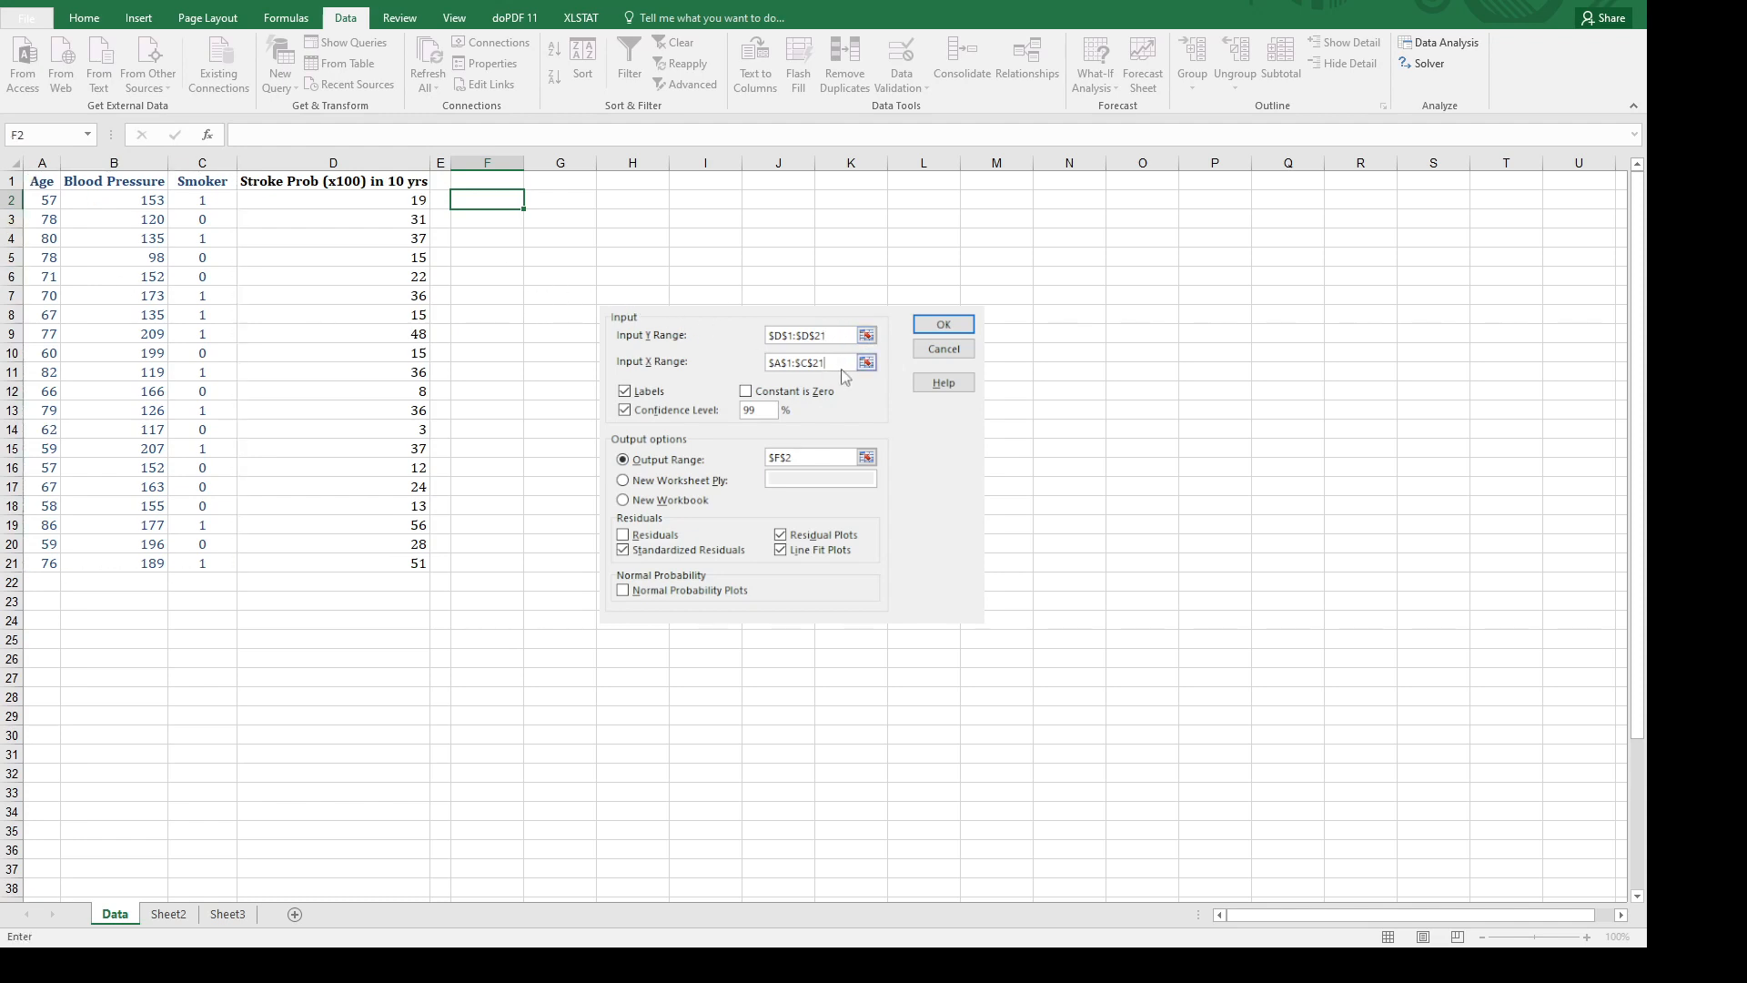
{"action": "left_click_drag", "start_coordinate": [829, 364], "coordinate": [731, 361]}
{"action": "left_click", "coordinate": [47, 186]}
{"action": "key", "text": "shift+Right"}
{"action": "key", "text": "shift+Right"}
{"action": "key", "text": "shift+Down"}
{"action": "key", "text": "shift+Down"}
{"action": "key", "text": "shift+Down"}
{"action": "key", "text": "shift+Down"}
{"action": "key", "text": "shift+Down"}
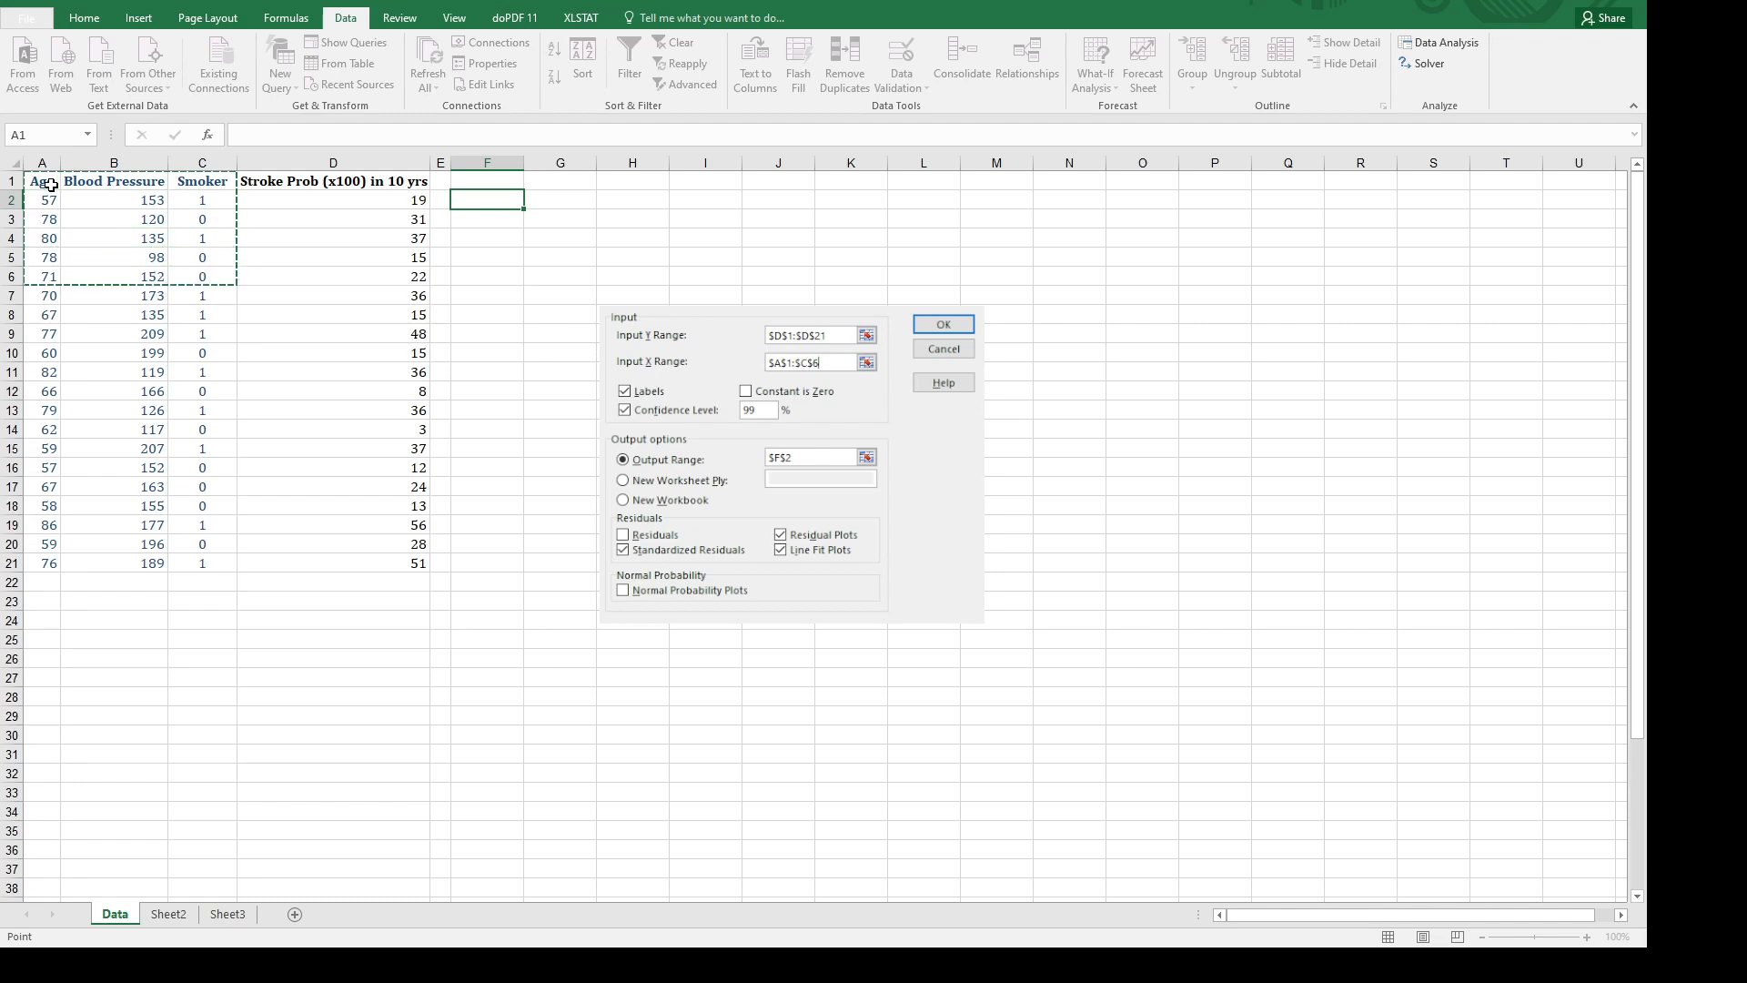
{"action": "key", "text": "shift+Down"}
{"action": "key", "text": "shift+Down"}
{"action": "key", "text": "shift+Down"}
{"action": "key", "text": "shift+Down"}
{"action": "key", "text": "shift+Down"}
{"action": "key", "text": "shift+Down"}
{"action": "key", "text": "shift+Down"}
{"action": "key", "text": "shift+Down"}
{"action": "key", "text": "shift+Down"}
{"action": "key", "text": "shift+Down"}
{"action": "key", "text": "shift+Down"}
{"action": "key", "text": "shift+Down"}
{"action": "key", "text": "shift+Down"}
{"action": "key", "text": "shift+Down"}
{"action": "key", "text": "shift+Down"}
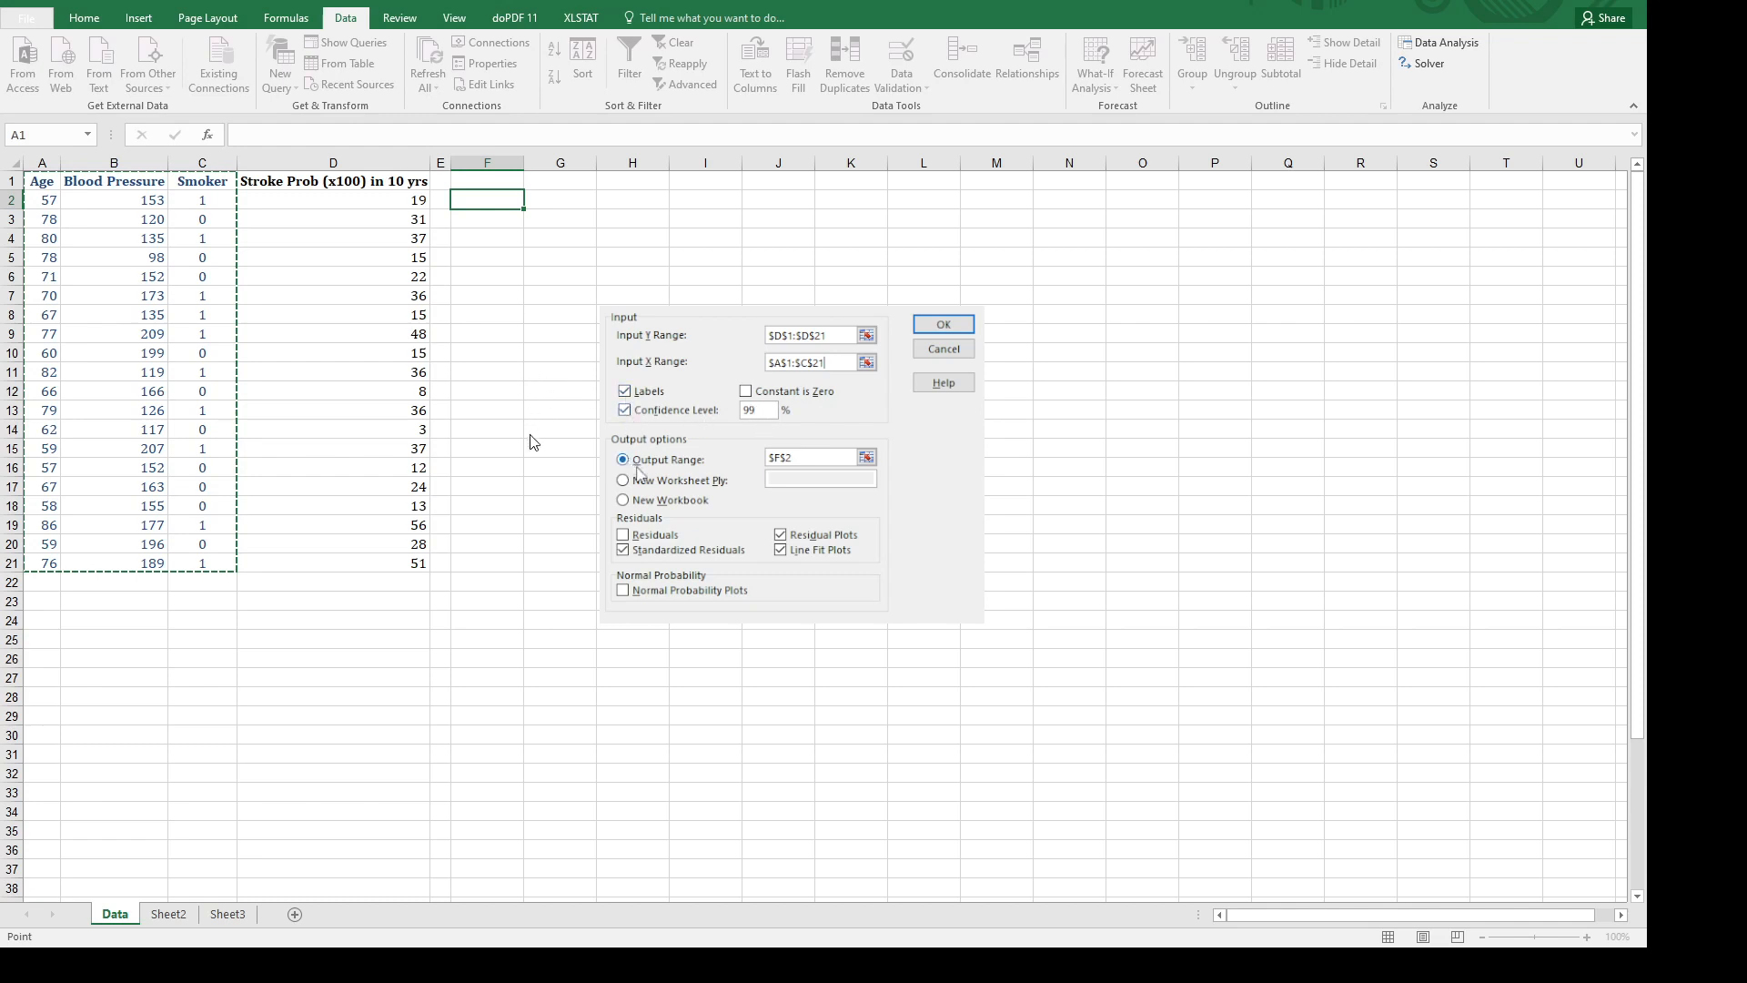
Set the regression's output range to start at cell F2 and run the analysis.
{"action": "left_click", "coordinate": [719, 459]}
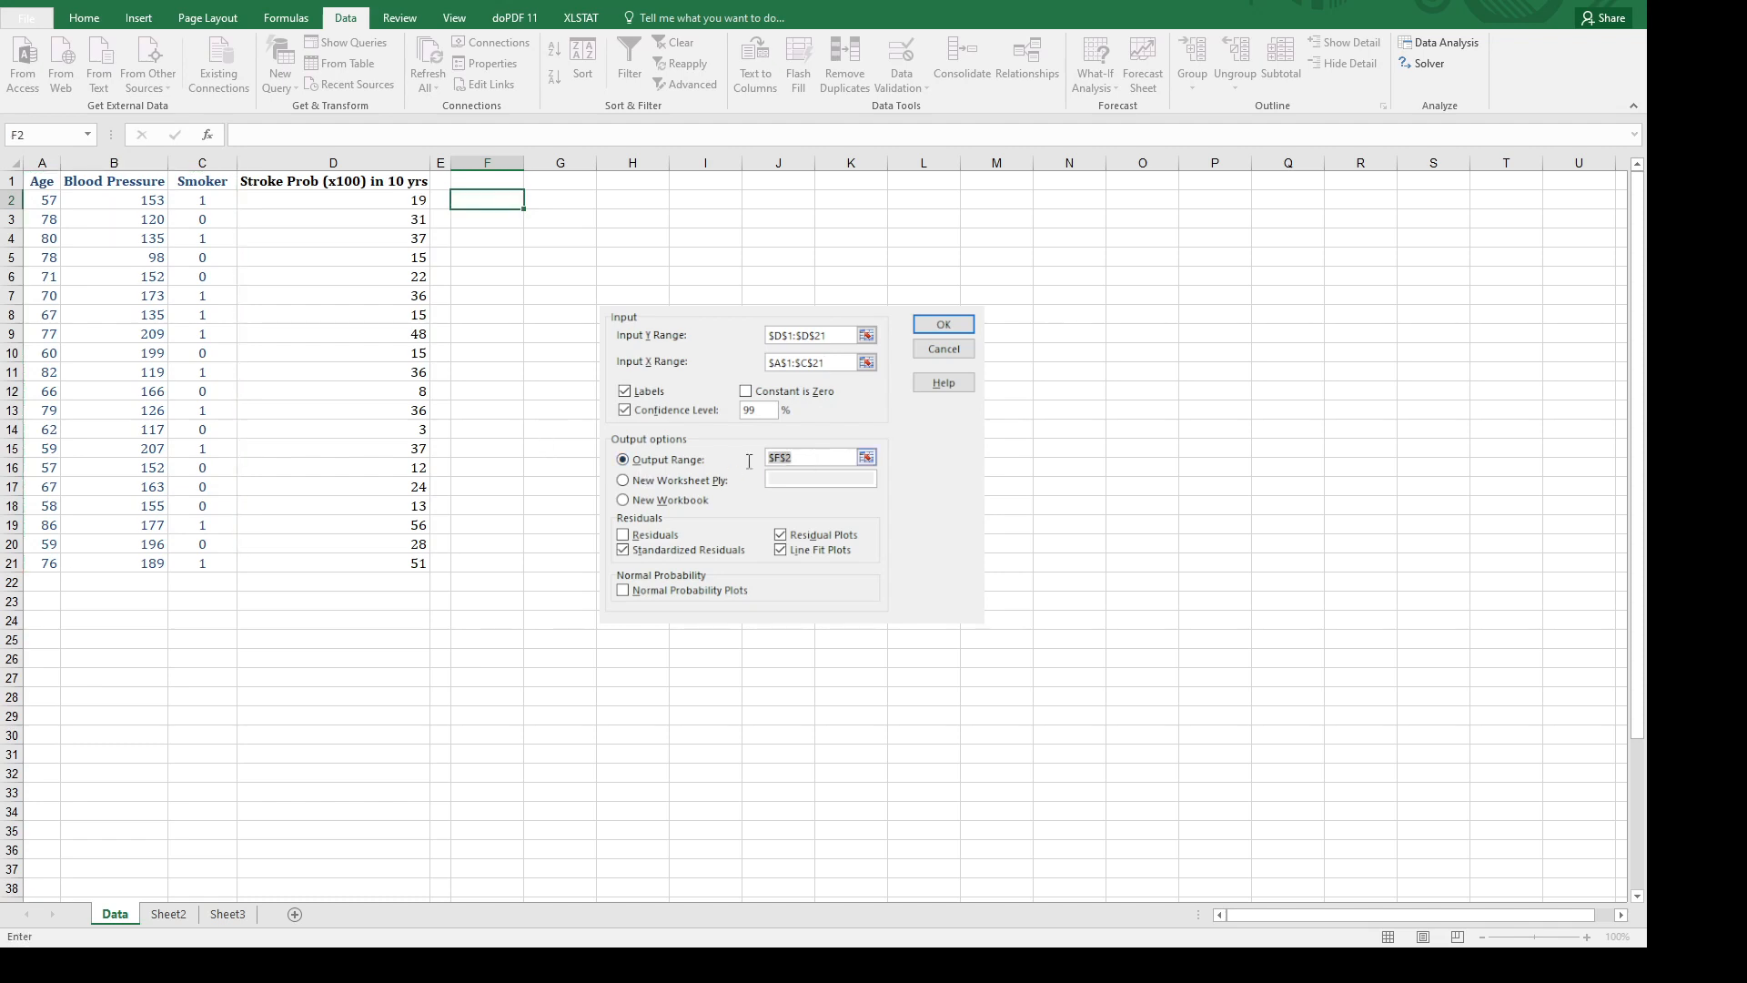
{"action": "left_click", "coordinate": [492, 199]}
{"action": "left_click", "coordinate": [928, 328]}
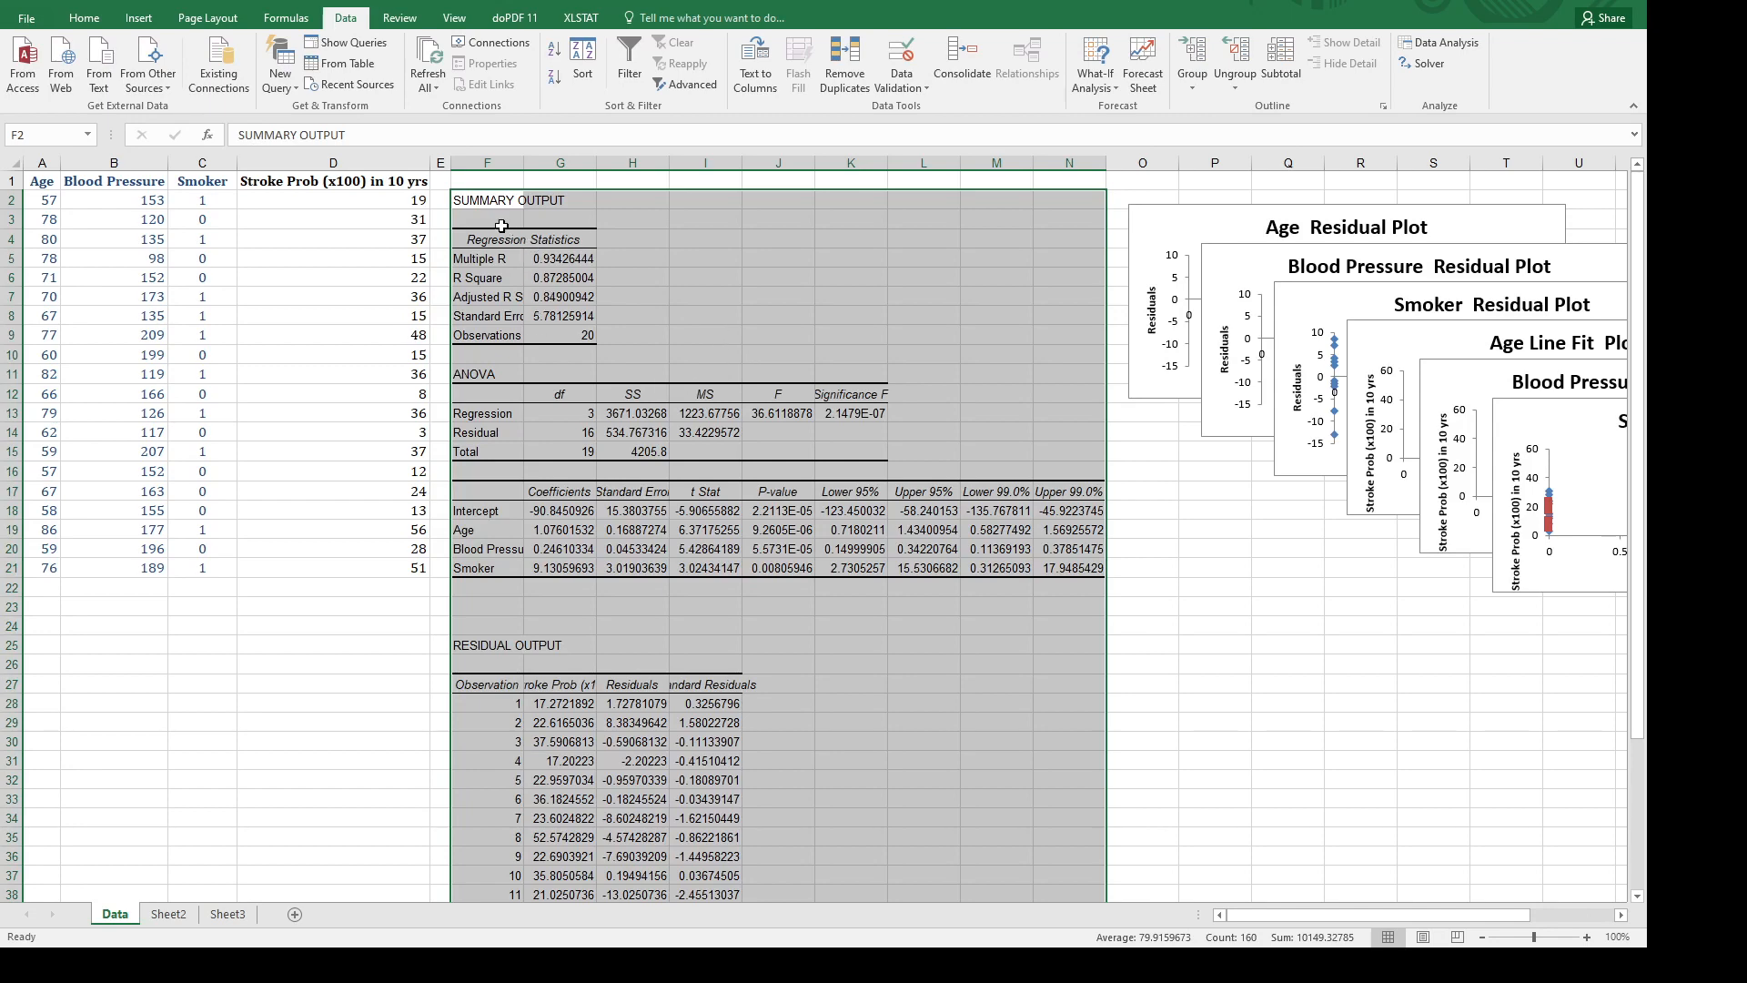
Highlight the SUMMARY OUTPUT, ANOVA and RESIDUAL OUTPUT headings and the Coefficients column header with yellow fill.
{"action": "left_click", "coordinate": [487, 202]}
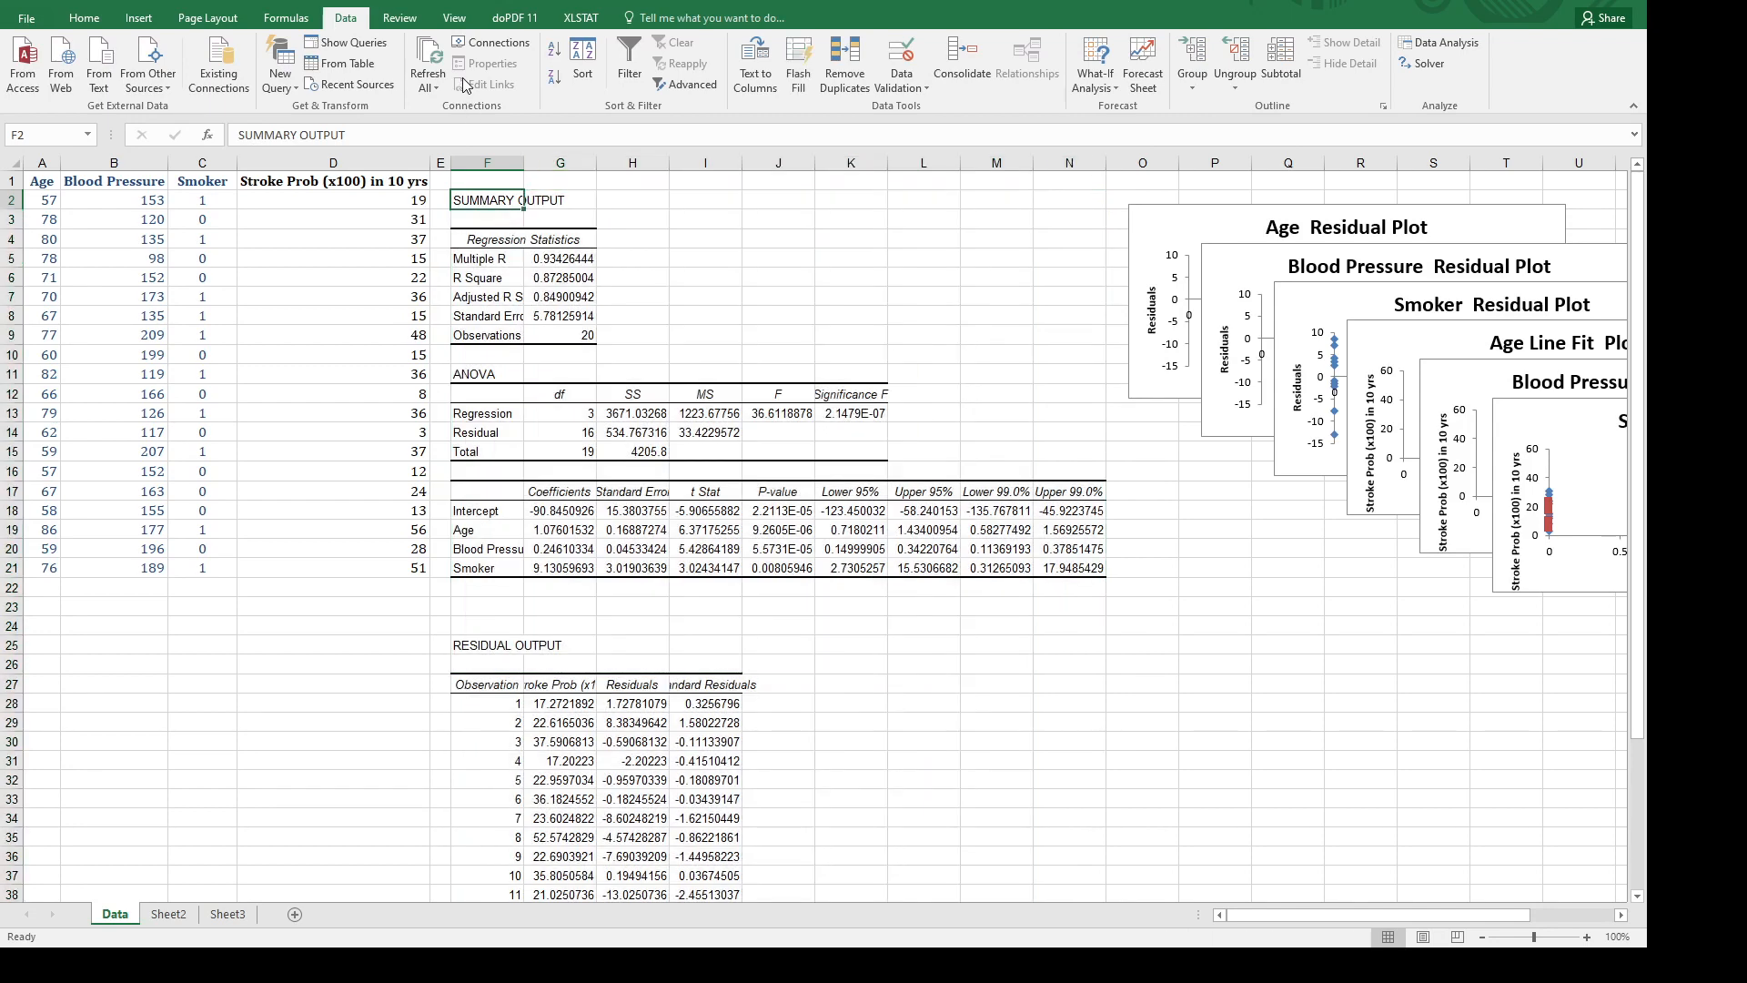
{"action": "left_click", "coordinate": [82, 19]}
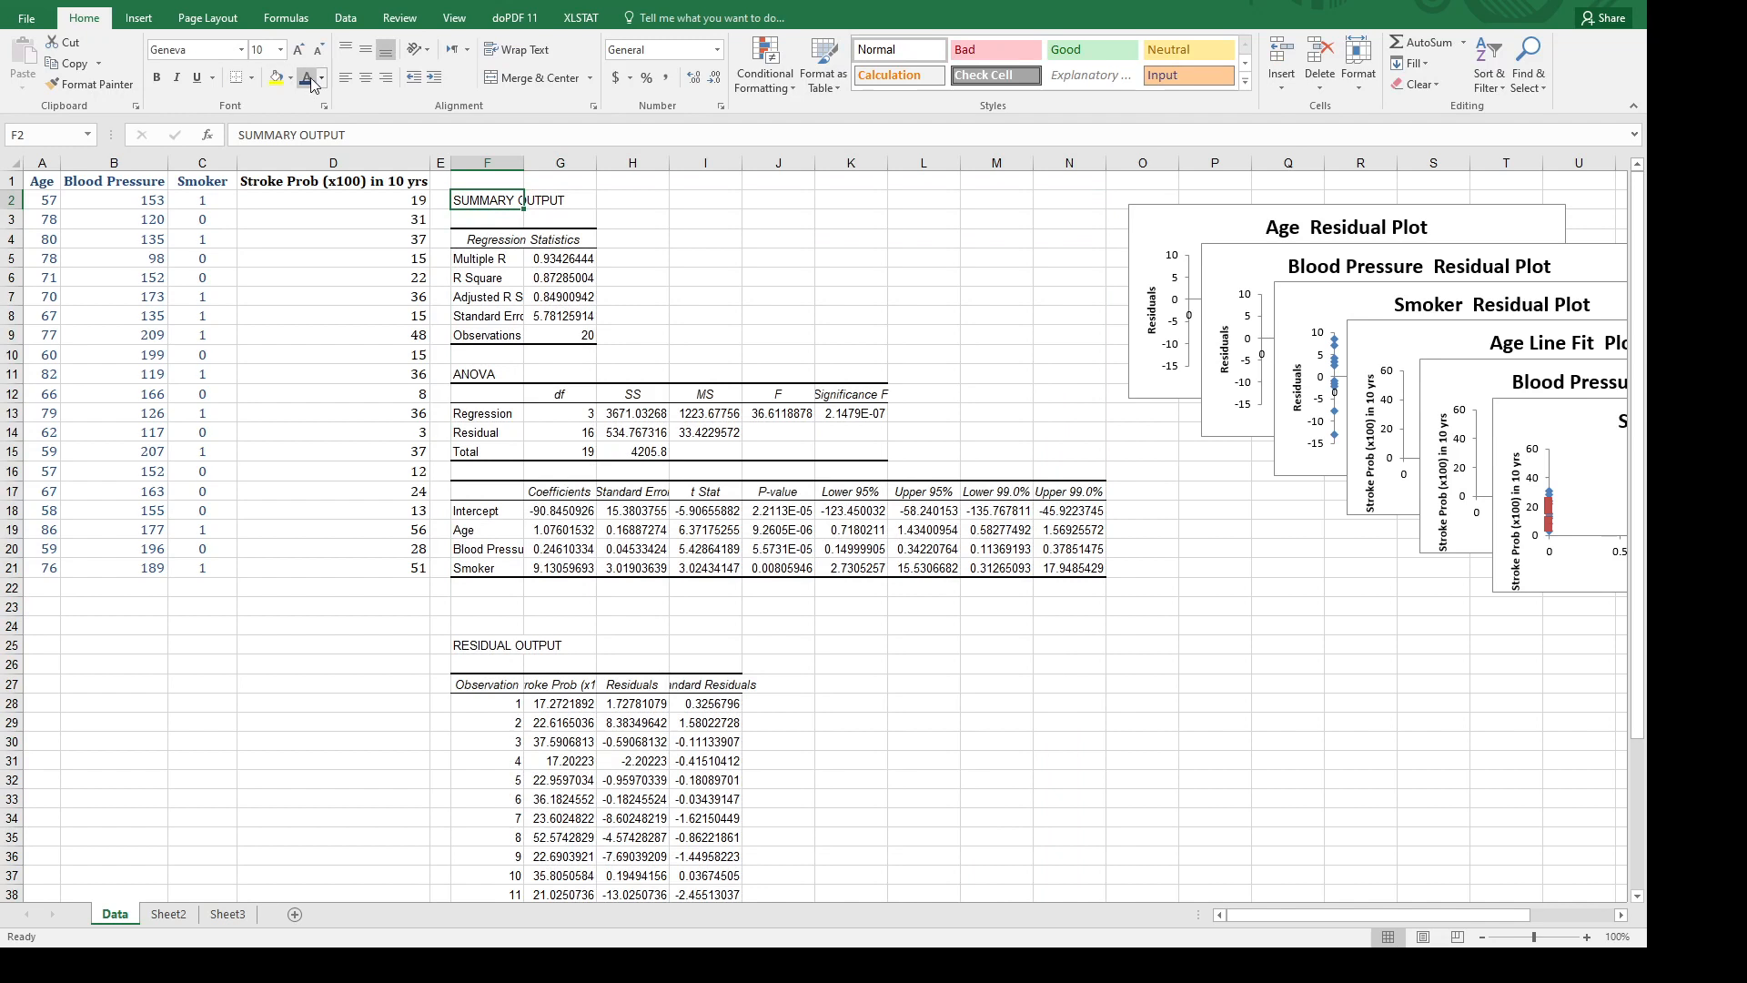
{"action": "left_click", "coordinate": [276, 78]}
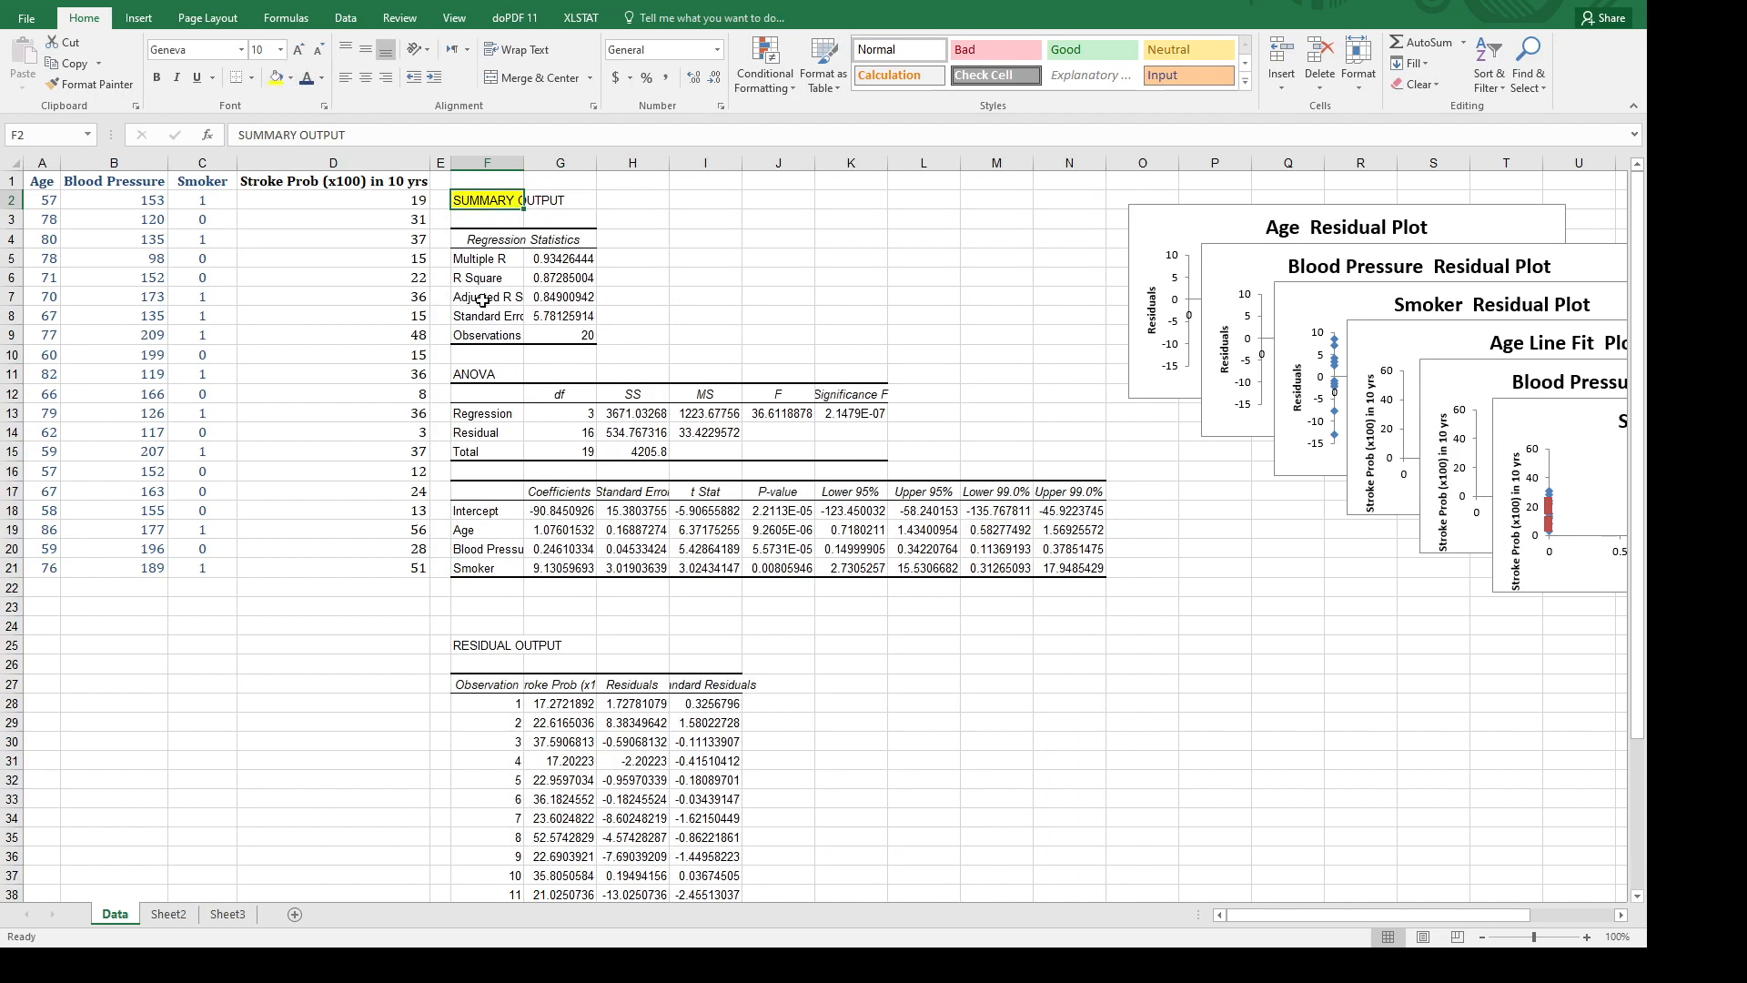
{"action": "left_click", "coordinate": [471, 377]}
{"action": "left_click", "coordinate": [275, 77]}
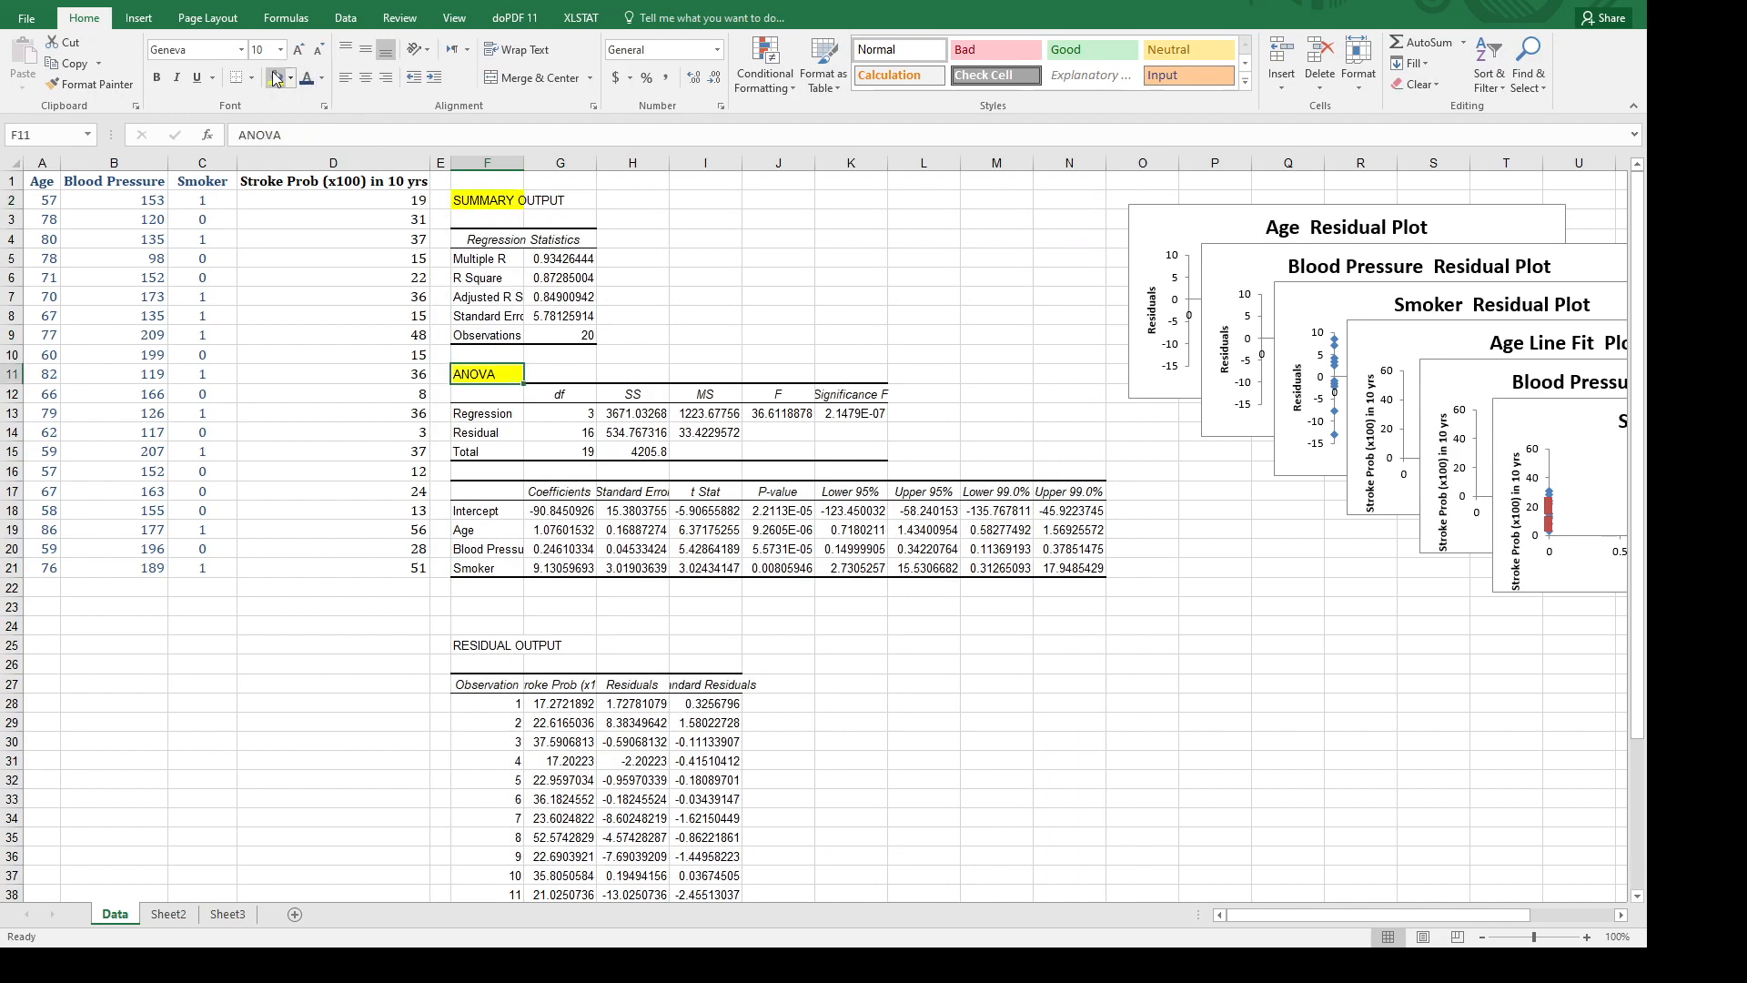
{"action": "left_click", "coordinate": [485, 644]}
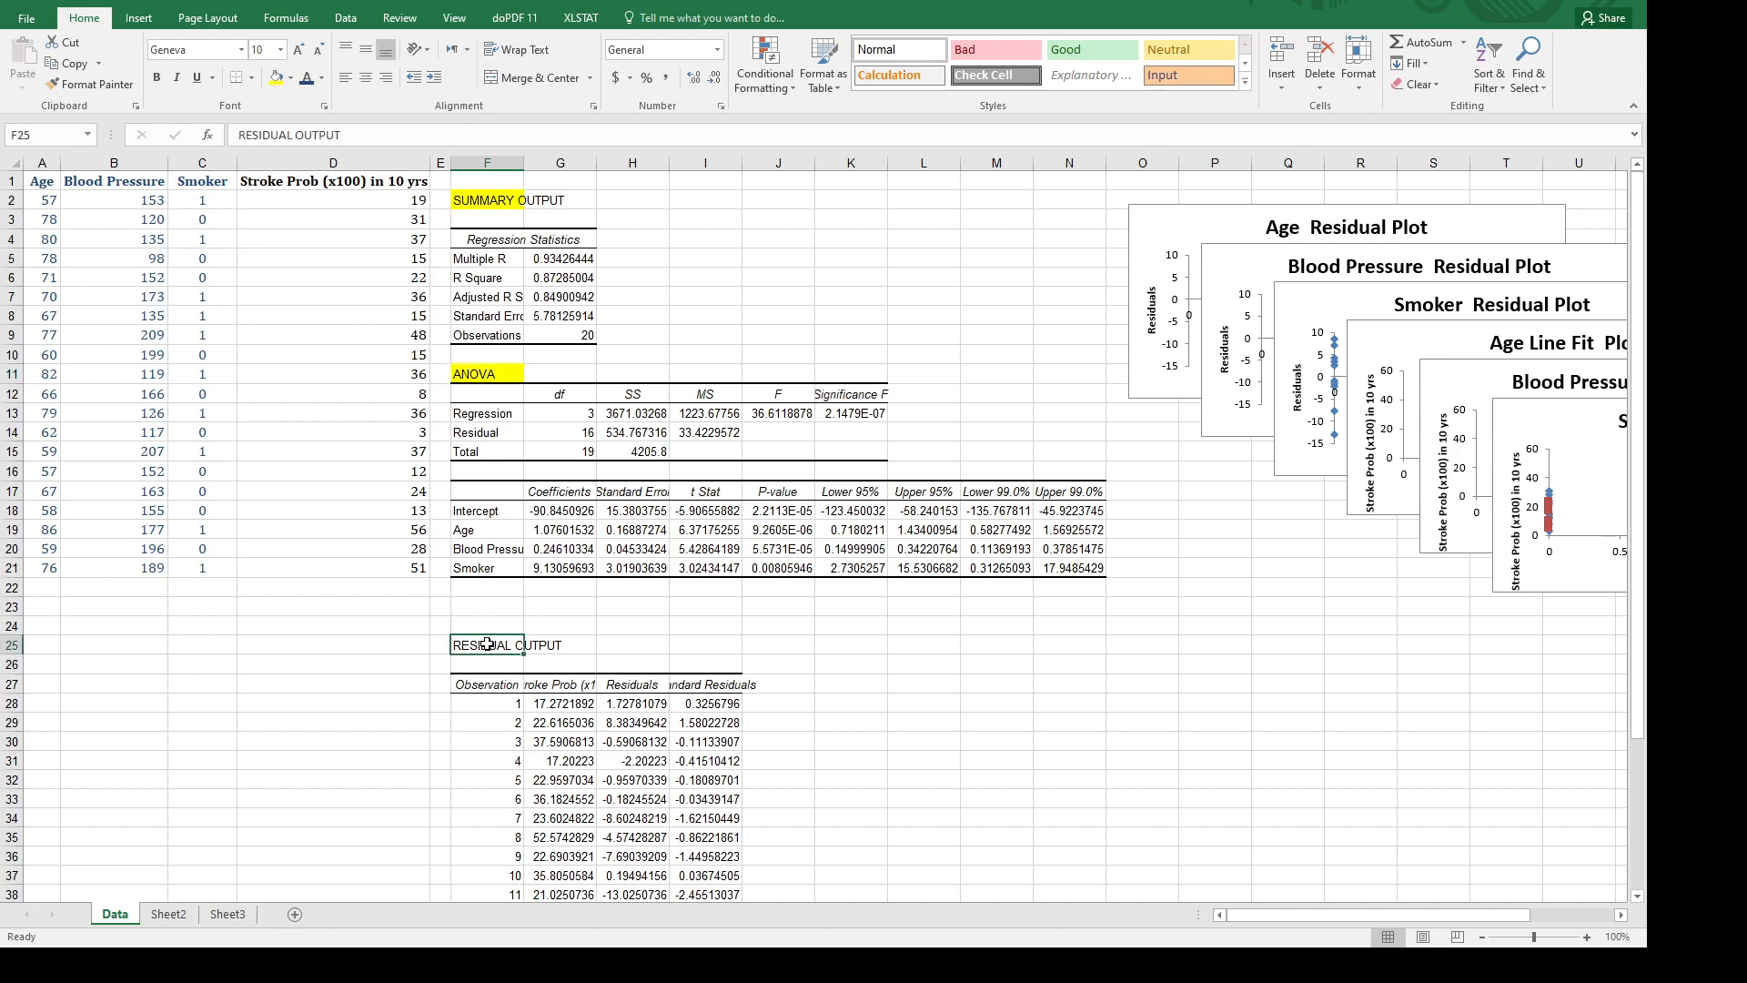
{"action": "left_click", "coordinate": [276, 78]}
{"action": "left_click", "coordinate": [552, 491]}
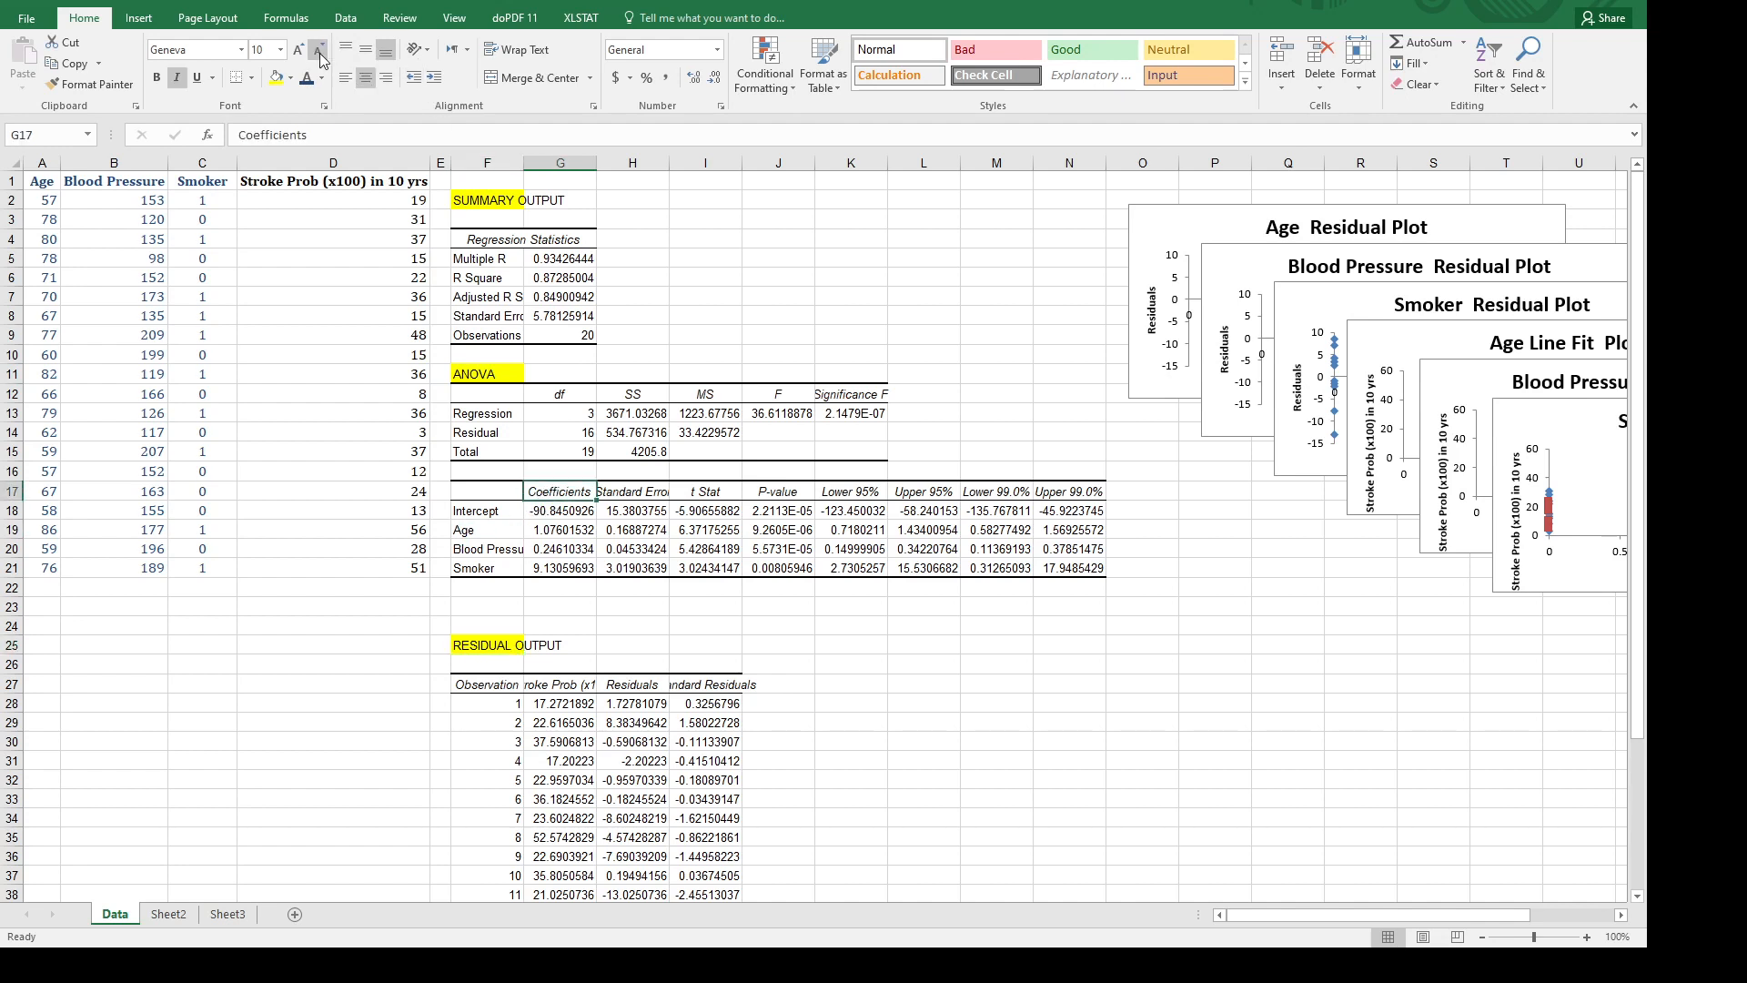
{"action": "left_click", "coordinate": [283, 80]}
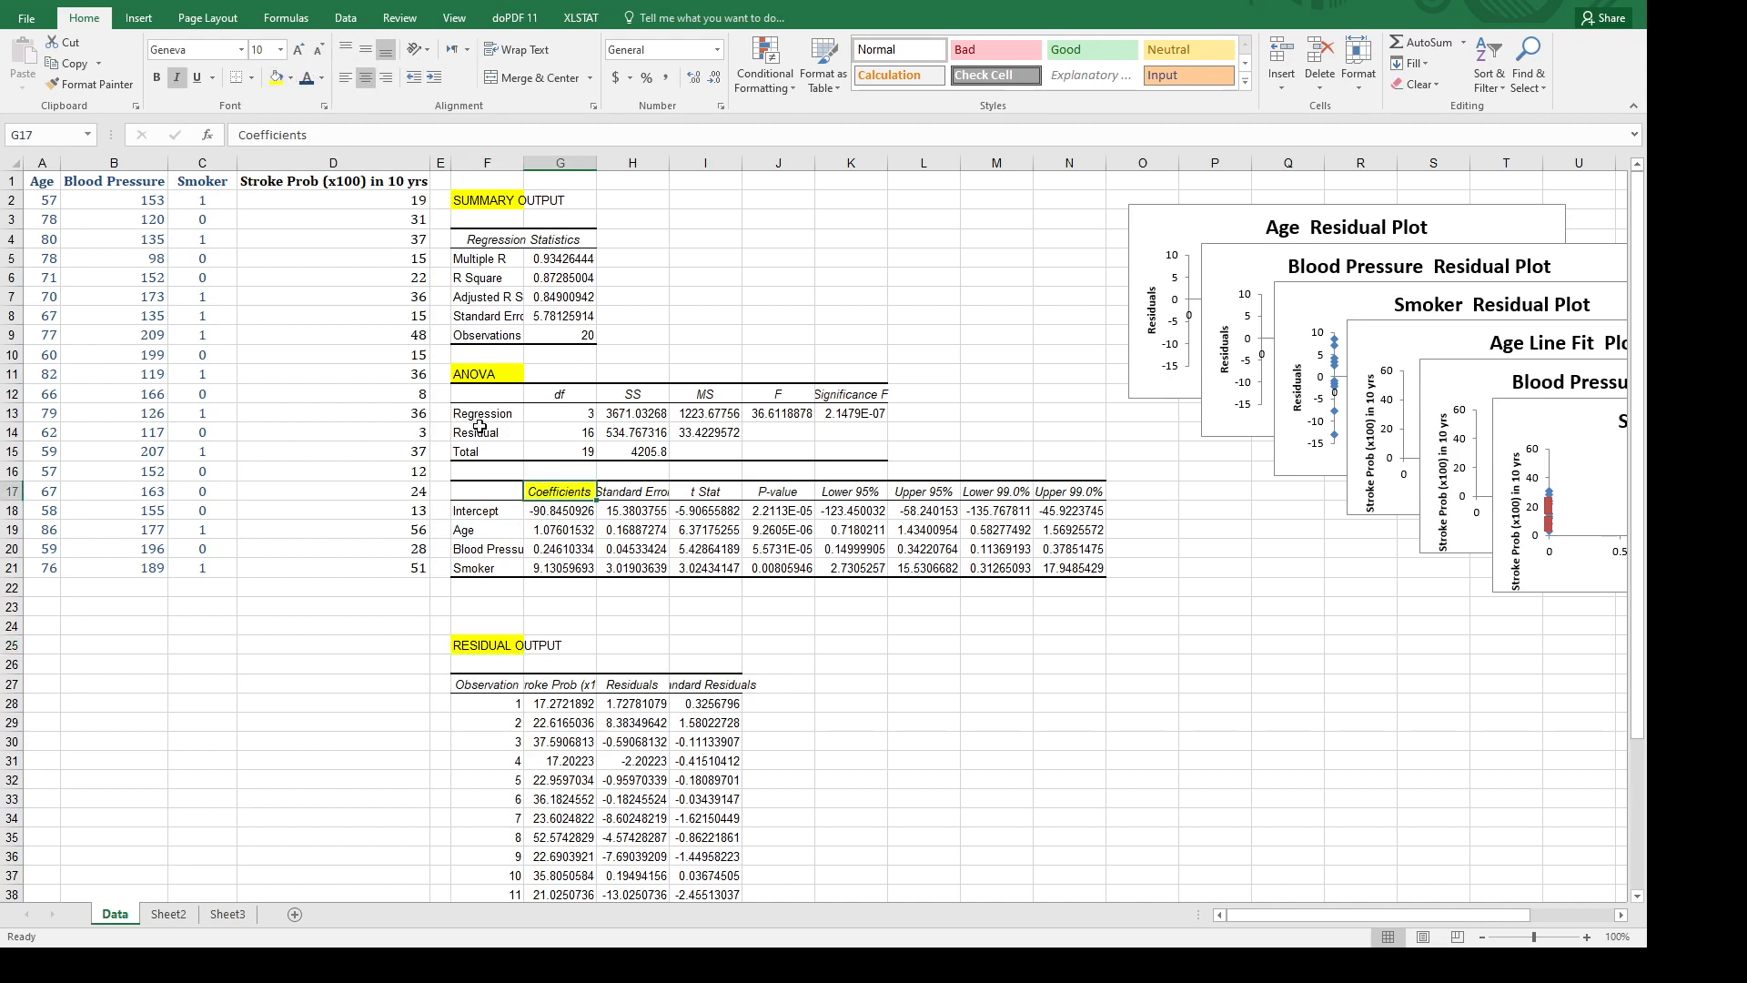
Examine the regression coefficients for the intercept, age, blood pressure and smoker variables.
{"action": "left_click", "coordinate": [498, 514]}
{"action": "left_click", "coordinate": [564, 512]}
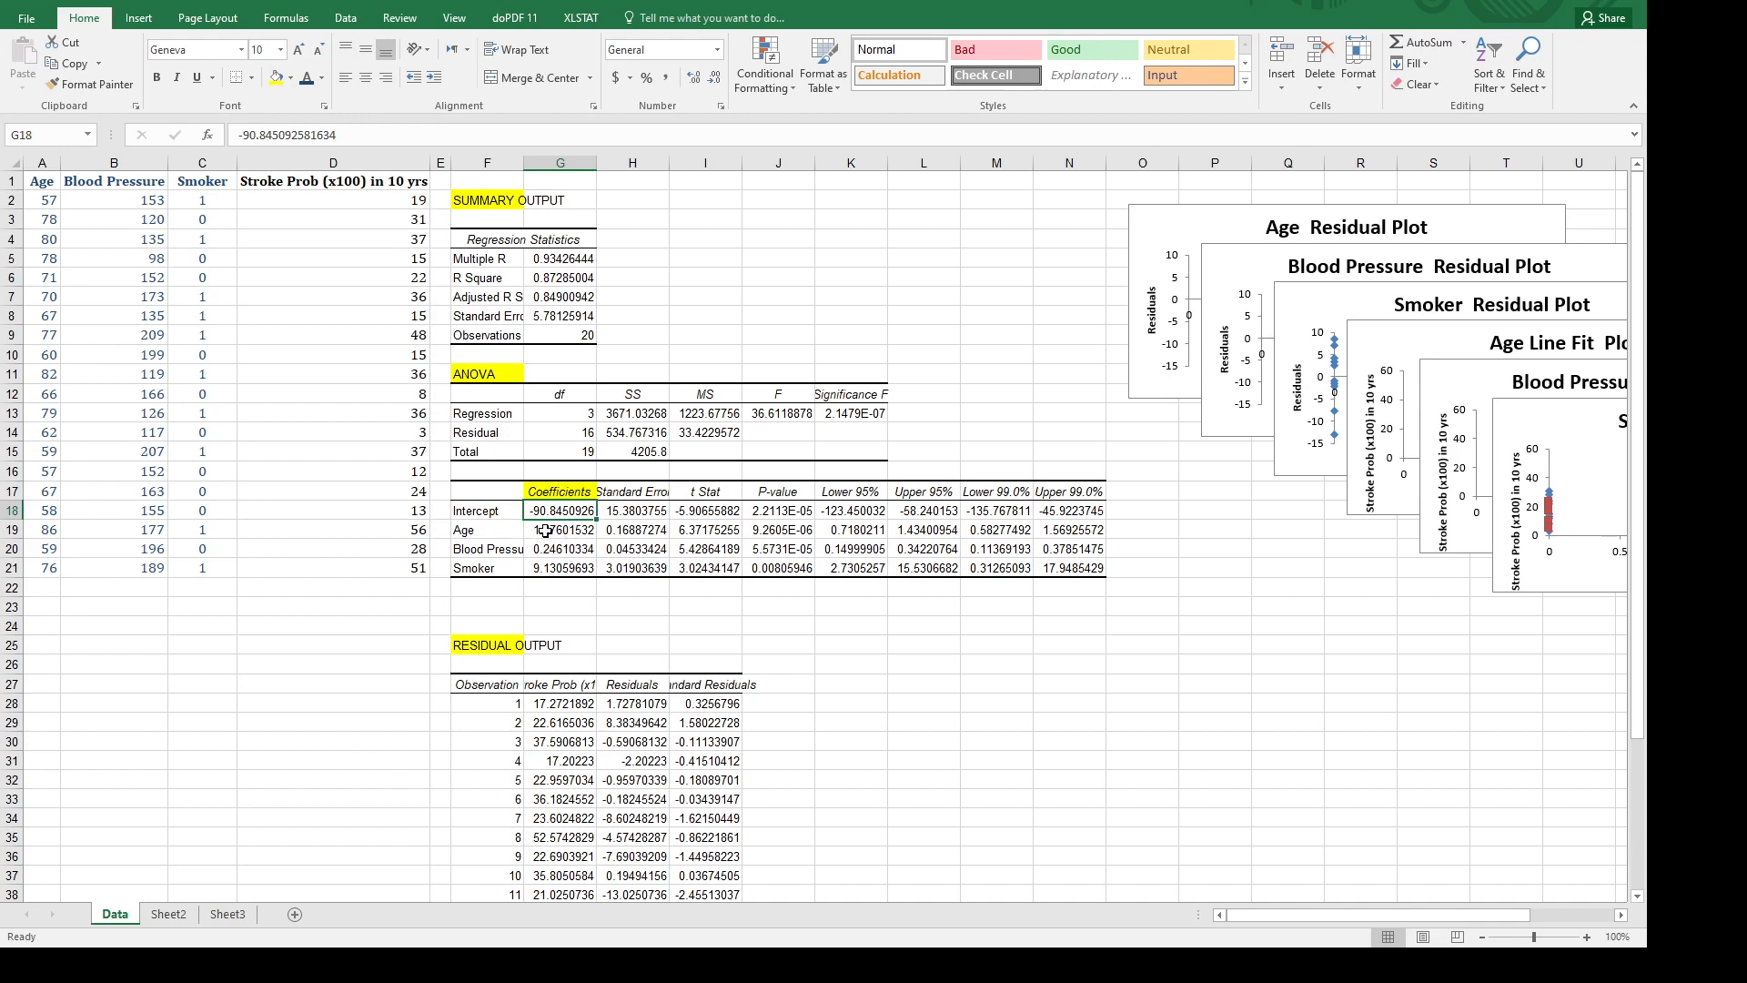
{"action": "left_click", "coordinate": [498, 531]}
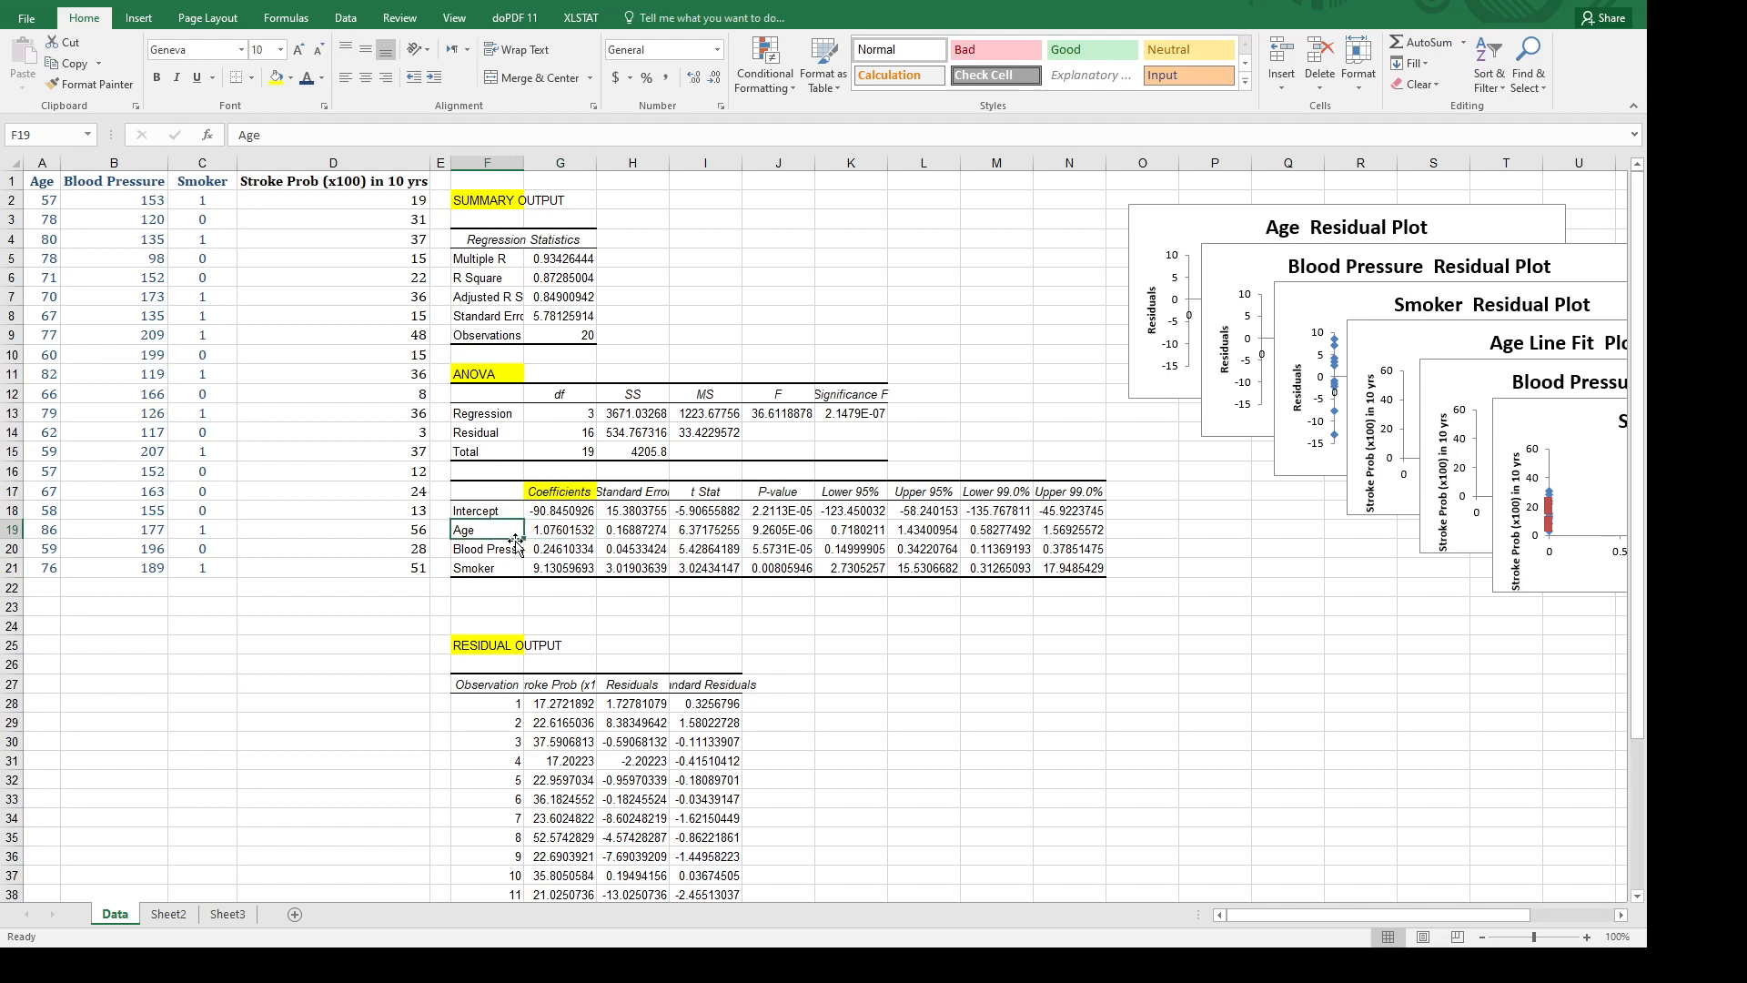
{"action": "left_click", "coordinate": [547, 548]}
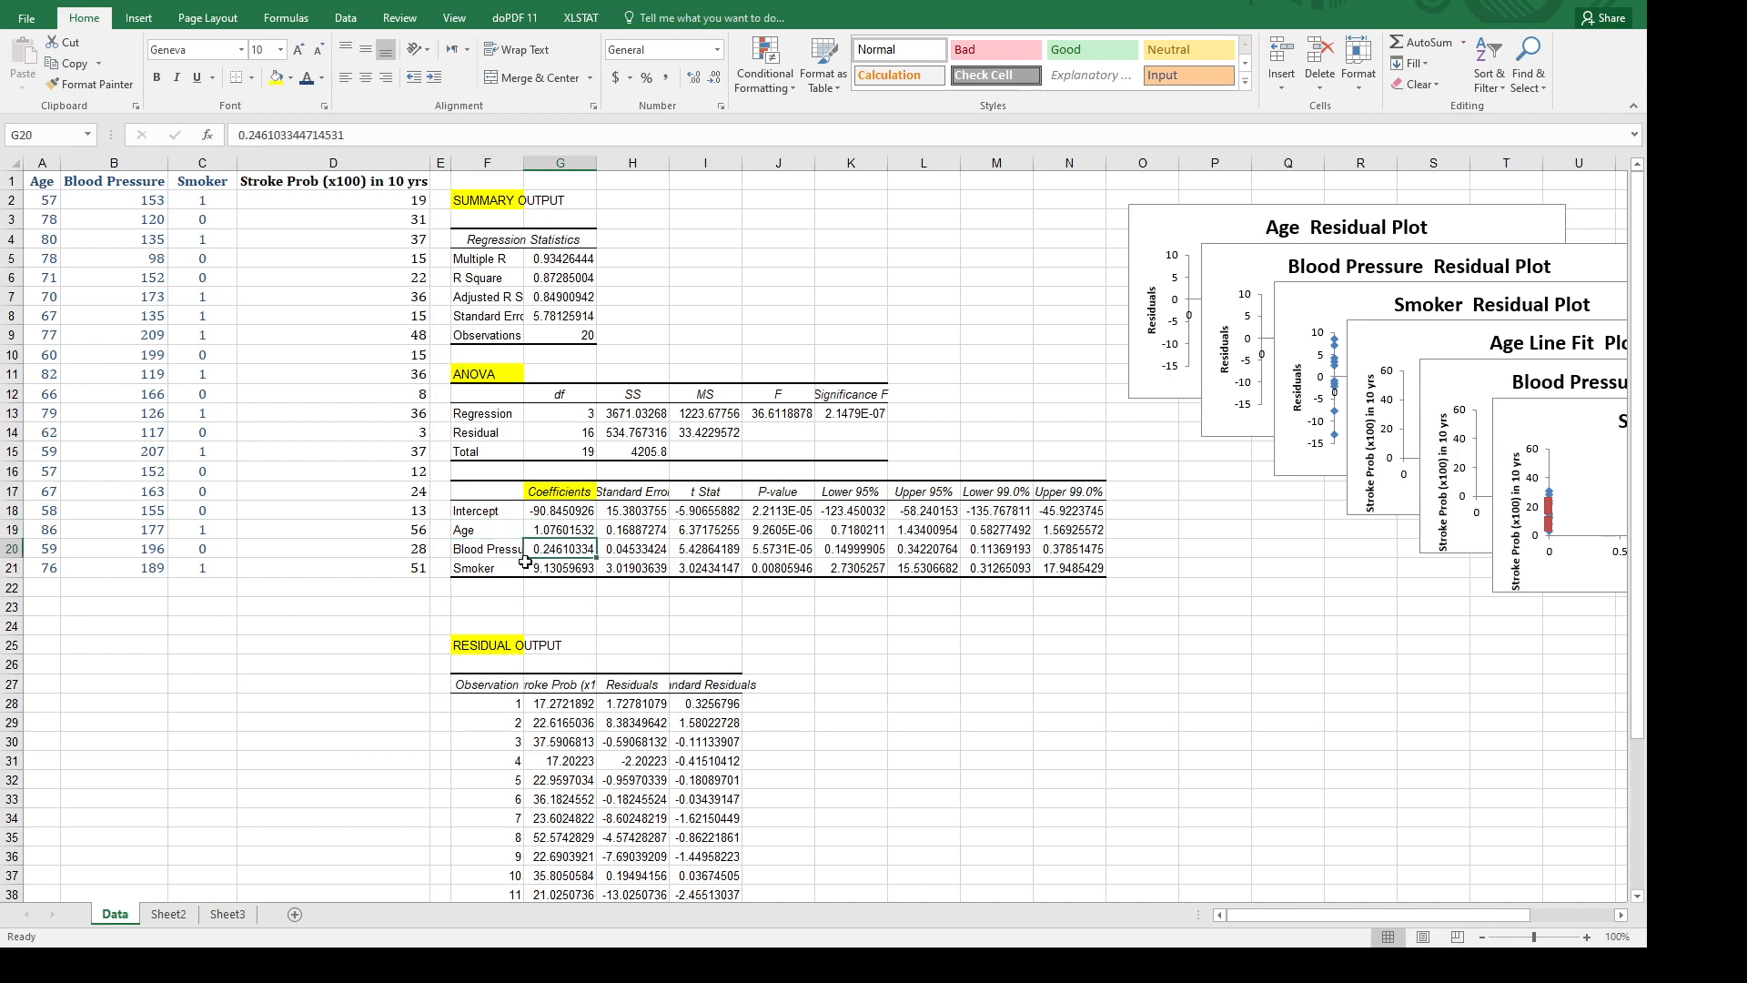
{"action": "left_click", "coordinate": [492, 551]}
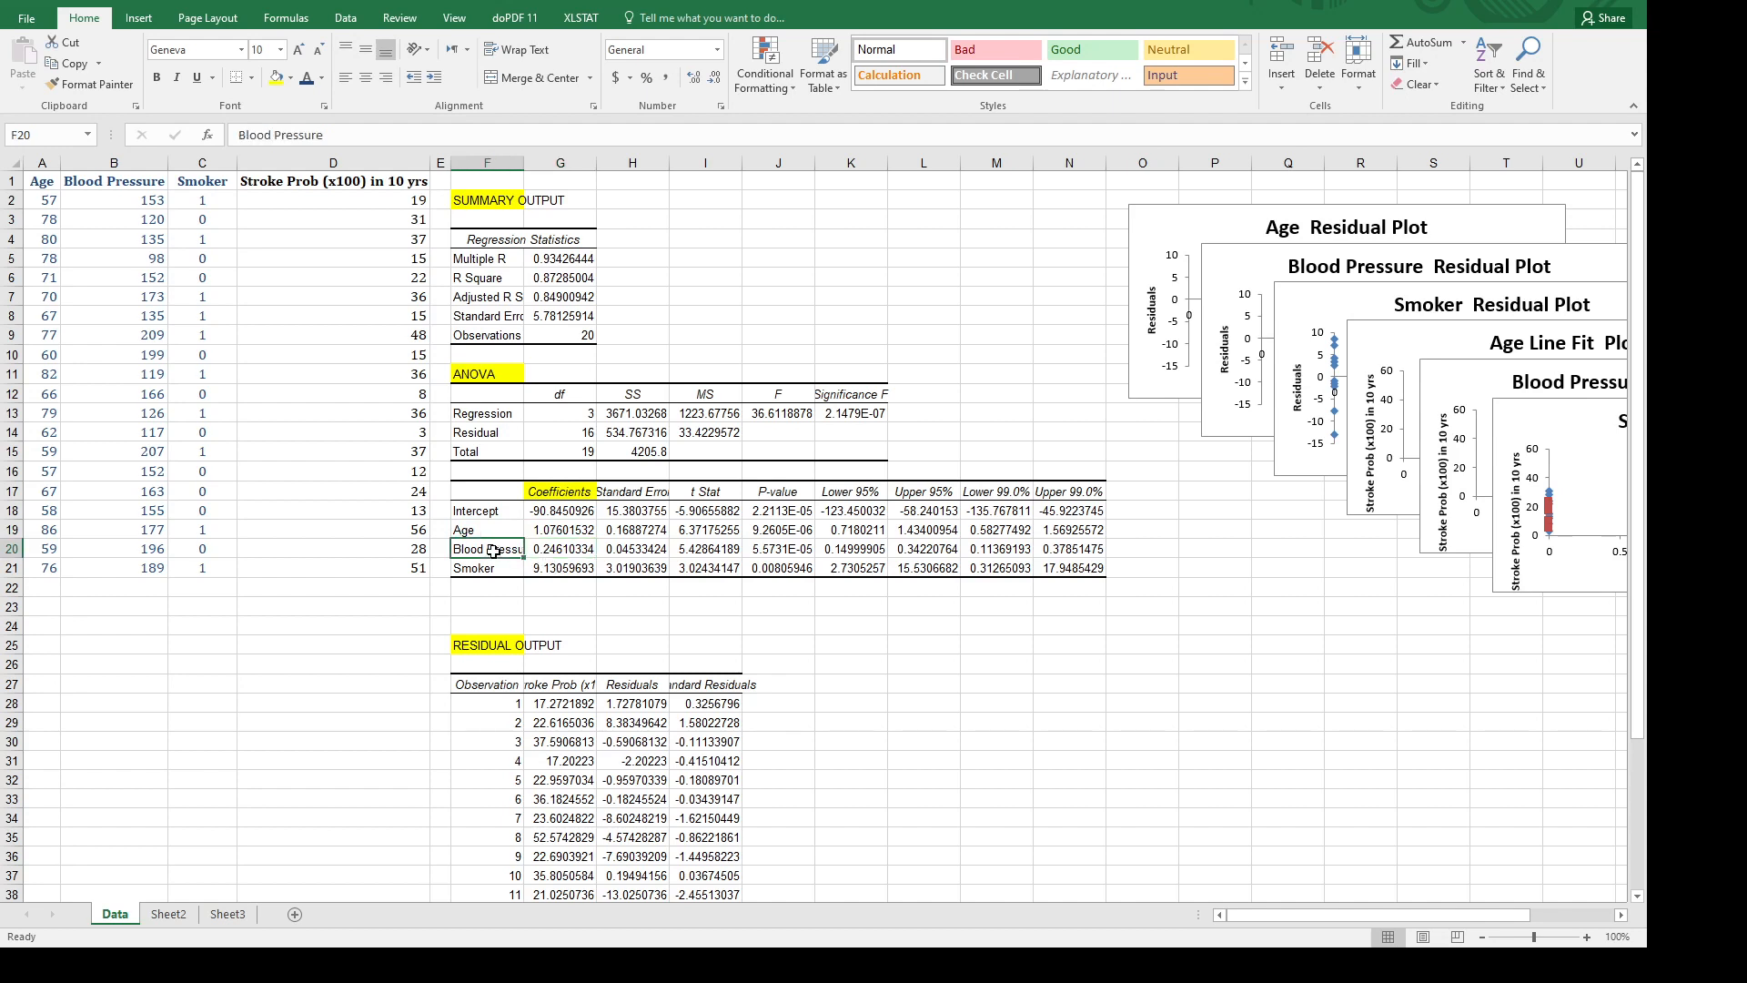
{"action": "left_click", "coordinate": [557, 569]}
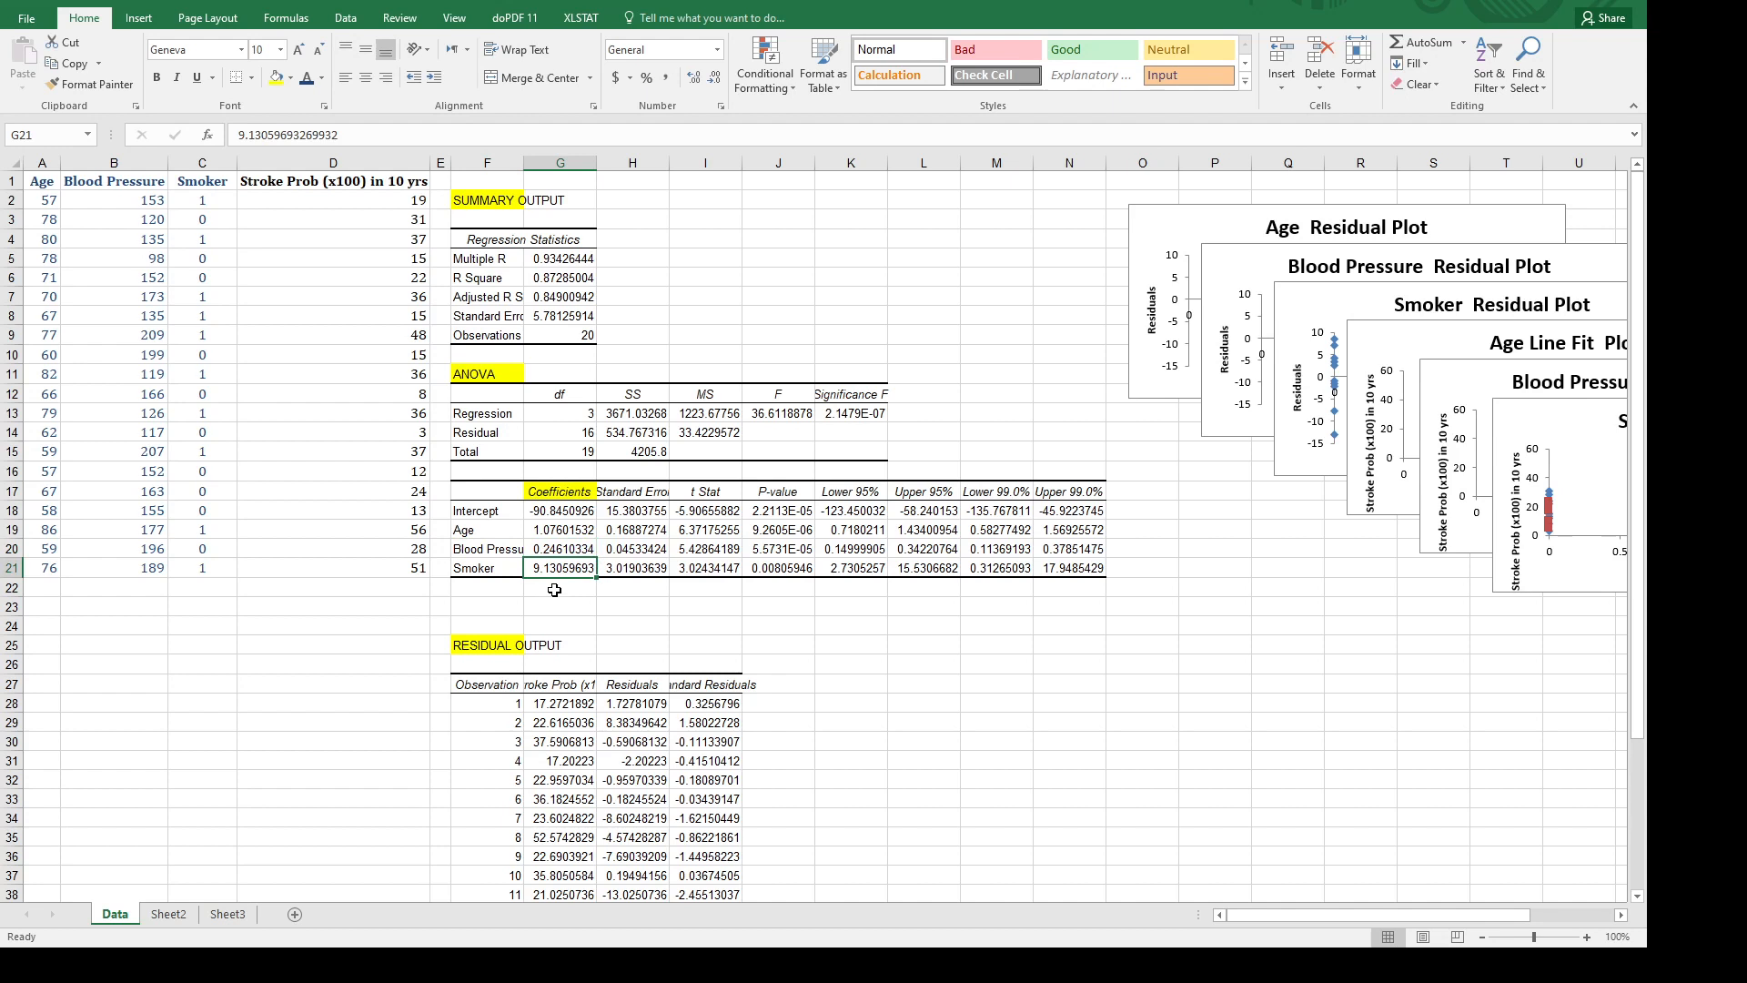
{"action": "left_click", "coordinate": [493, 568]}
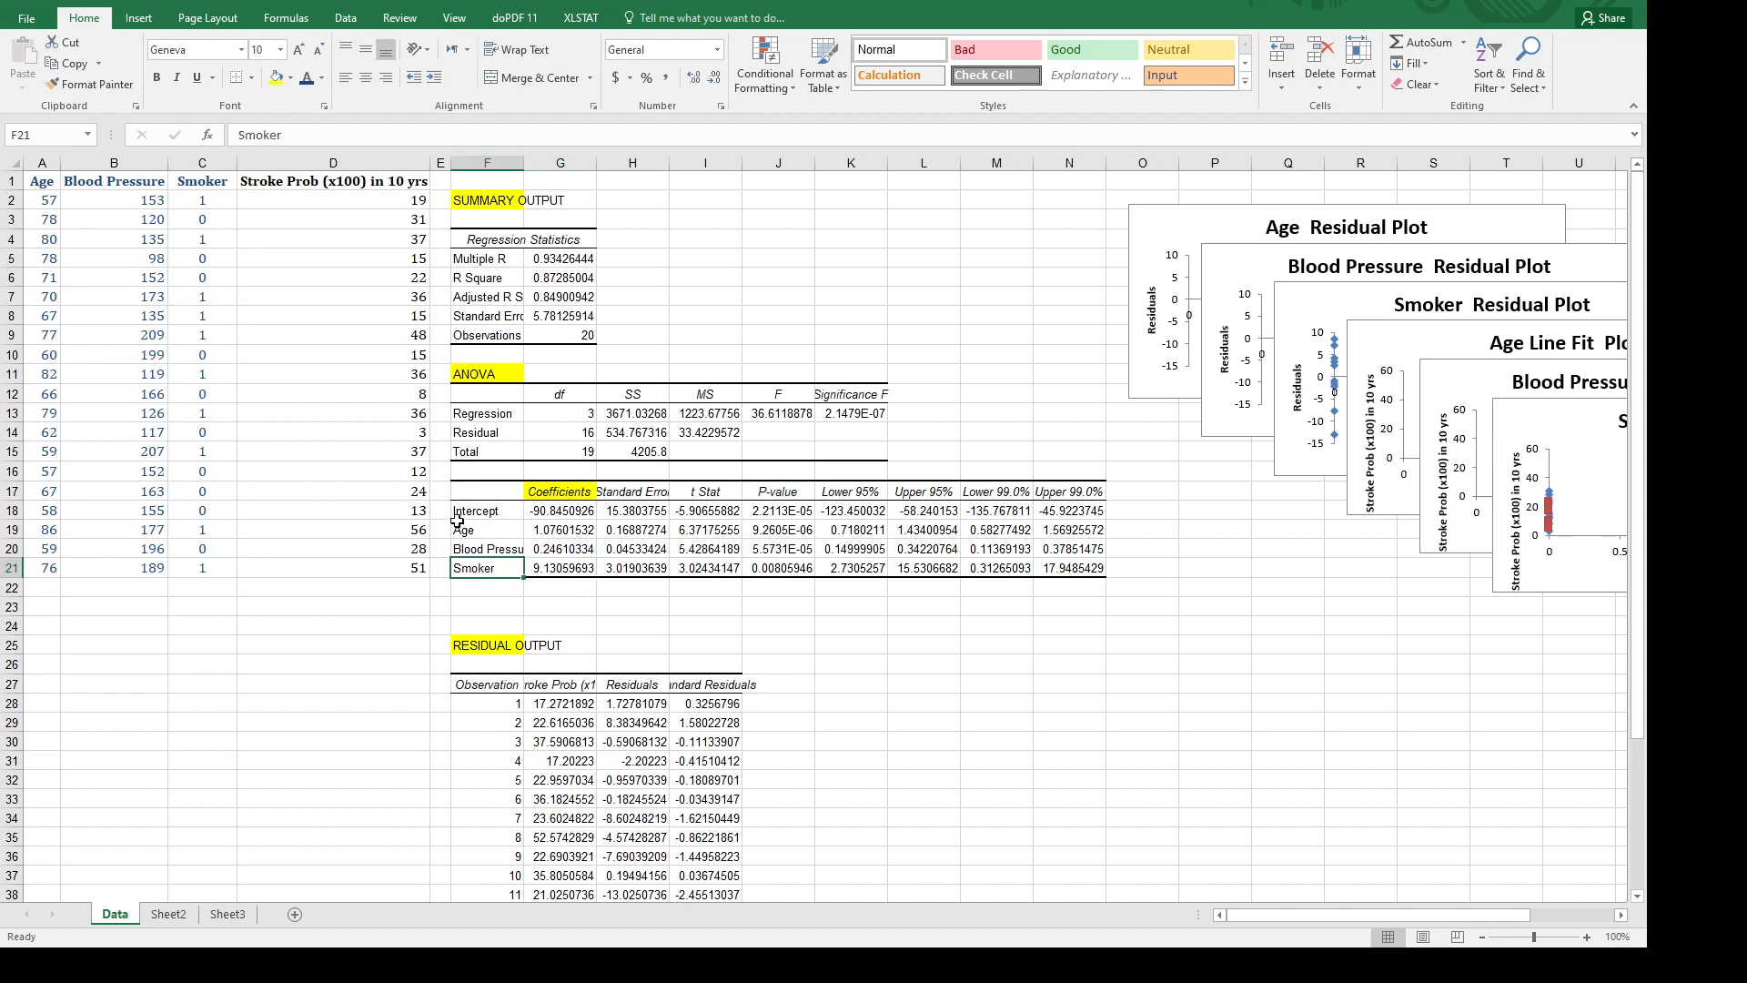
Widen the empty column E slightly, between the source data and the regression output.
{"action": "left_click_drag", "start_coordinate": [452, 167], "coordinate": [472, 167]}
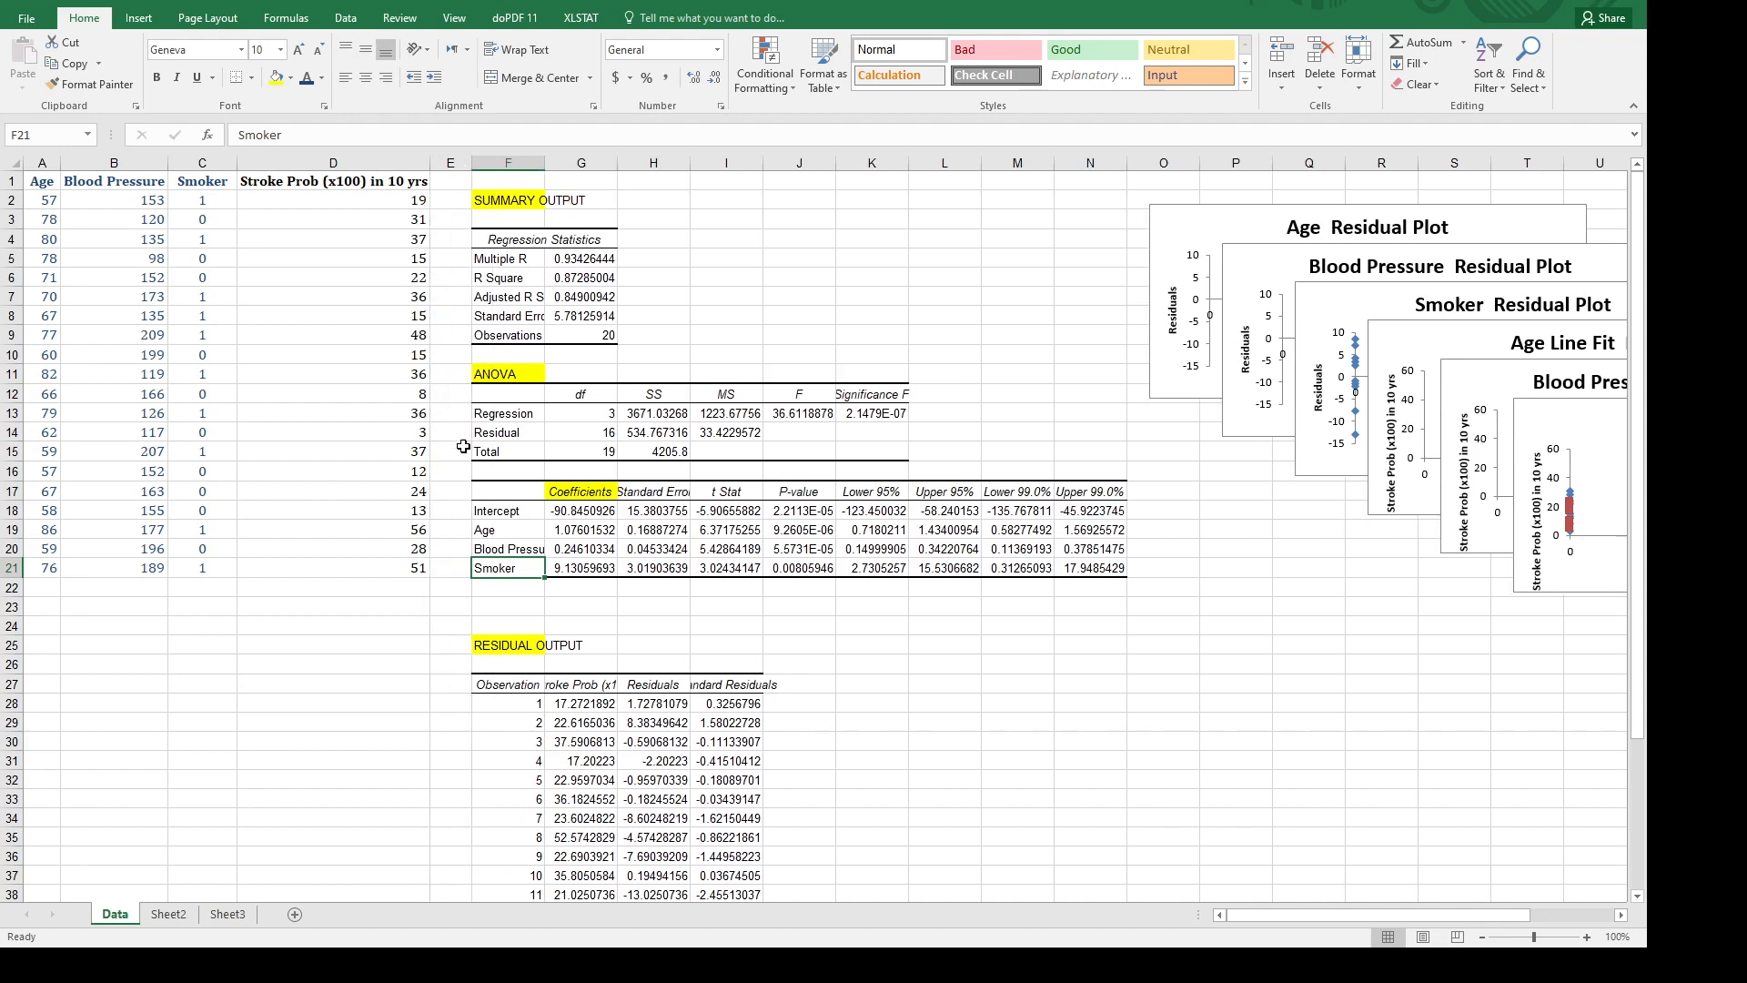
Enter the label x1 in cell E18, beside the Intercept row, and right-align it.
{"action": "double_click", "coordinate": [454, 509]}
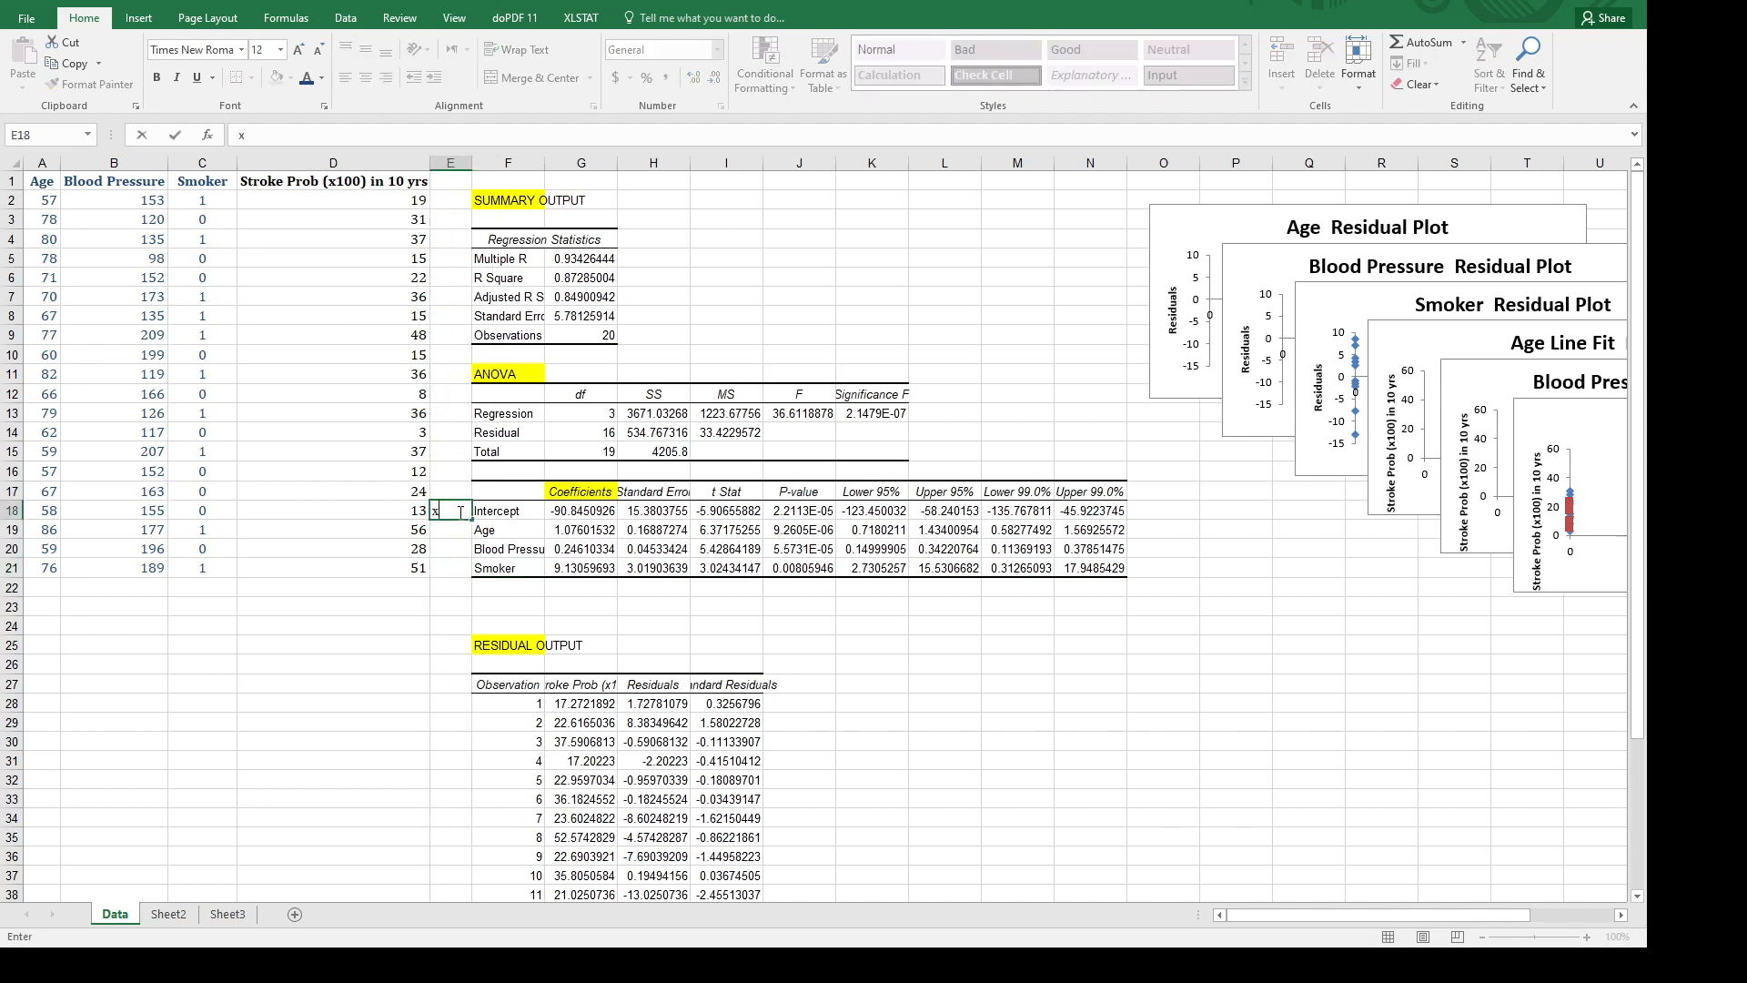
{"action": "key", "text": "Return"}
{"action": "left_click", "coordinate": [450, 510]}
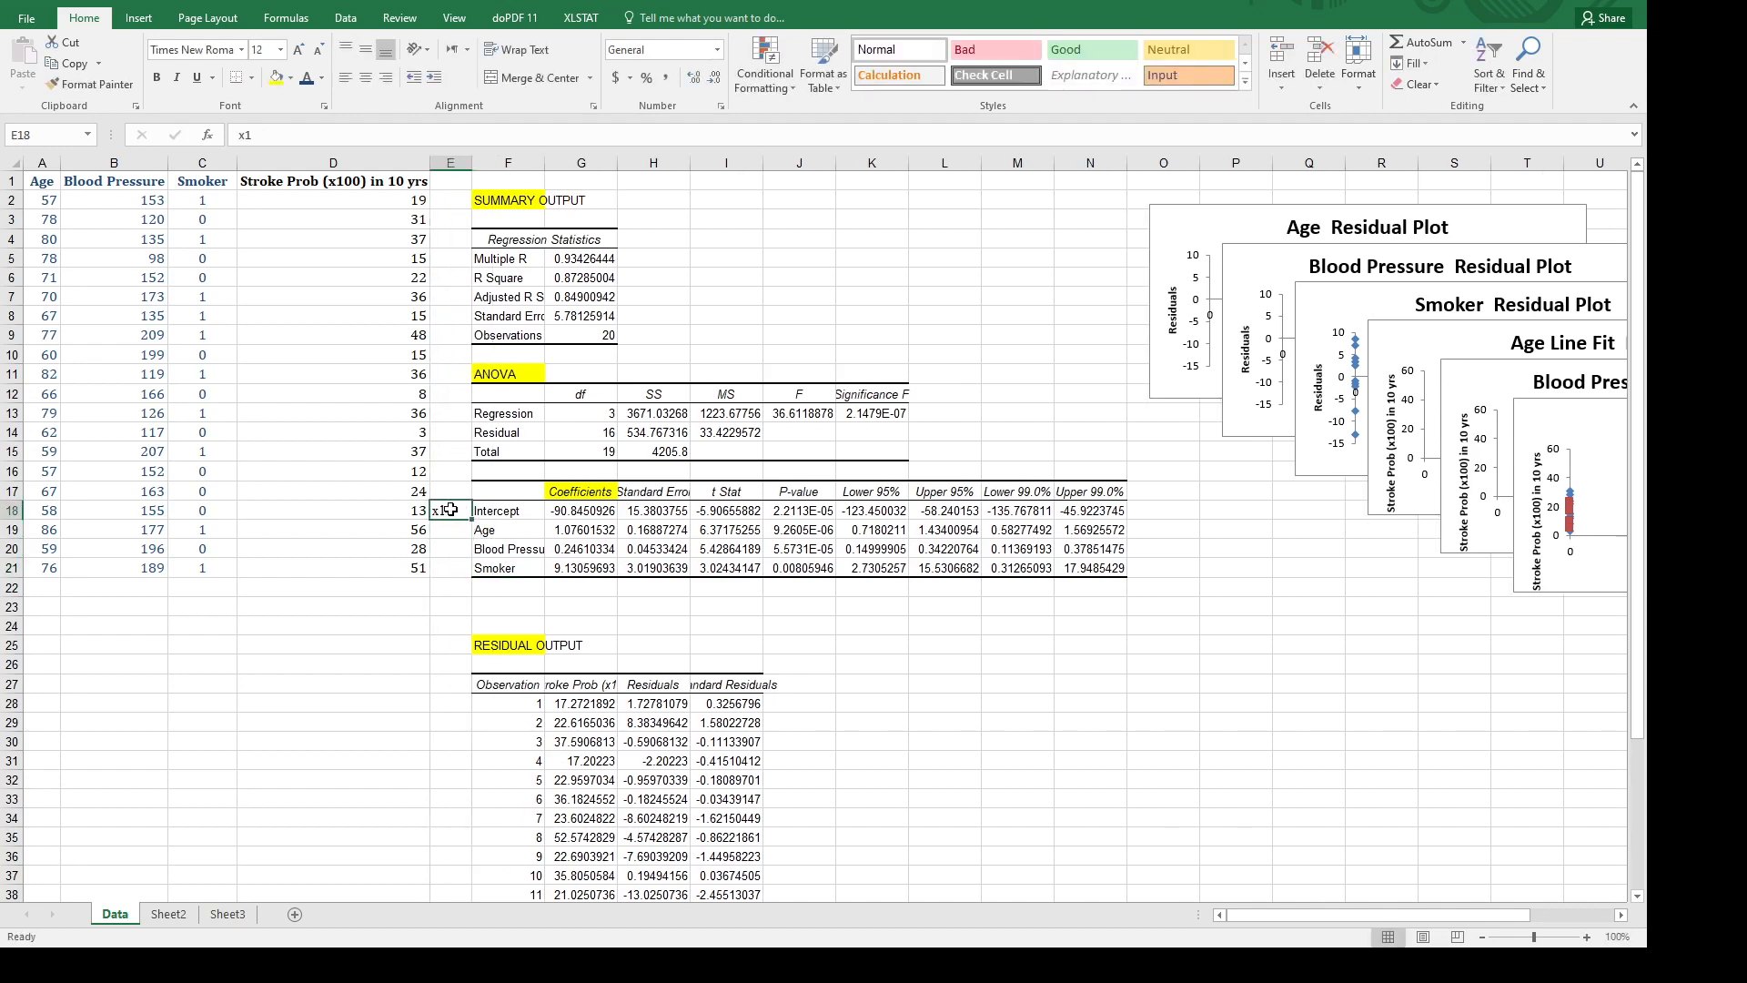
{"action": "left_click", "coordinate": [385, 78]}
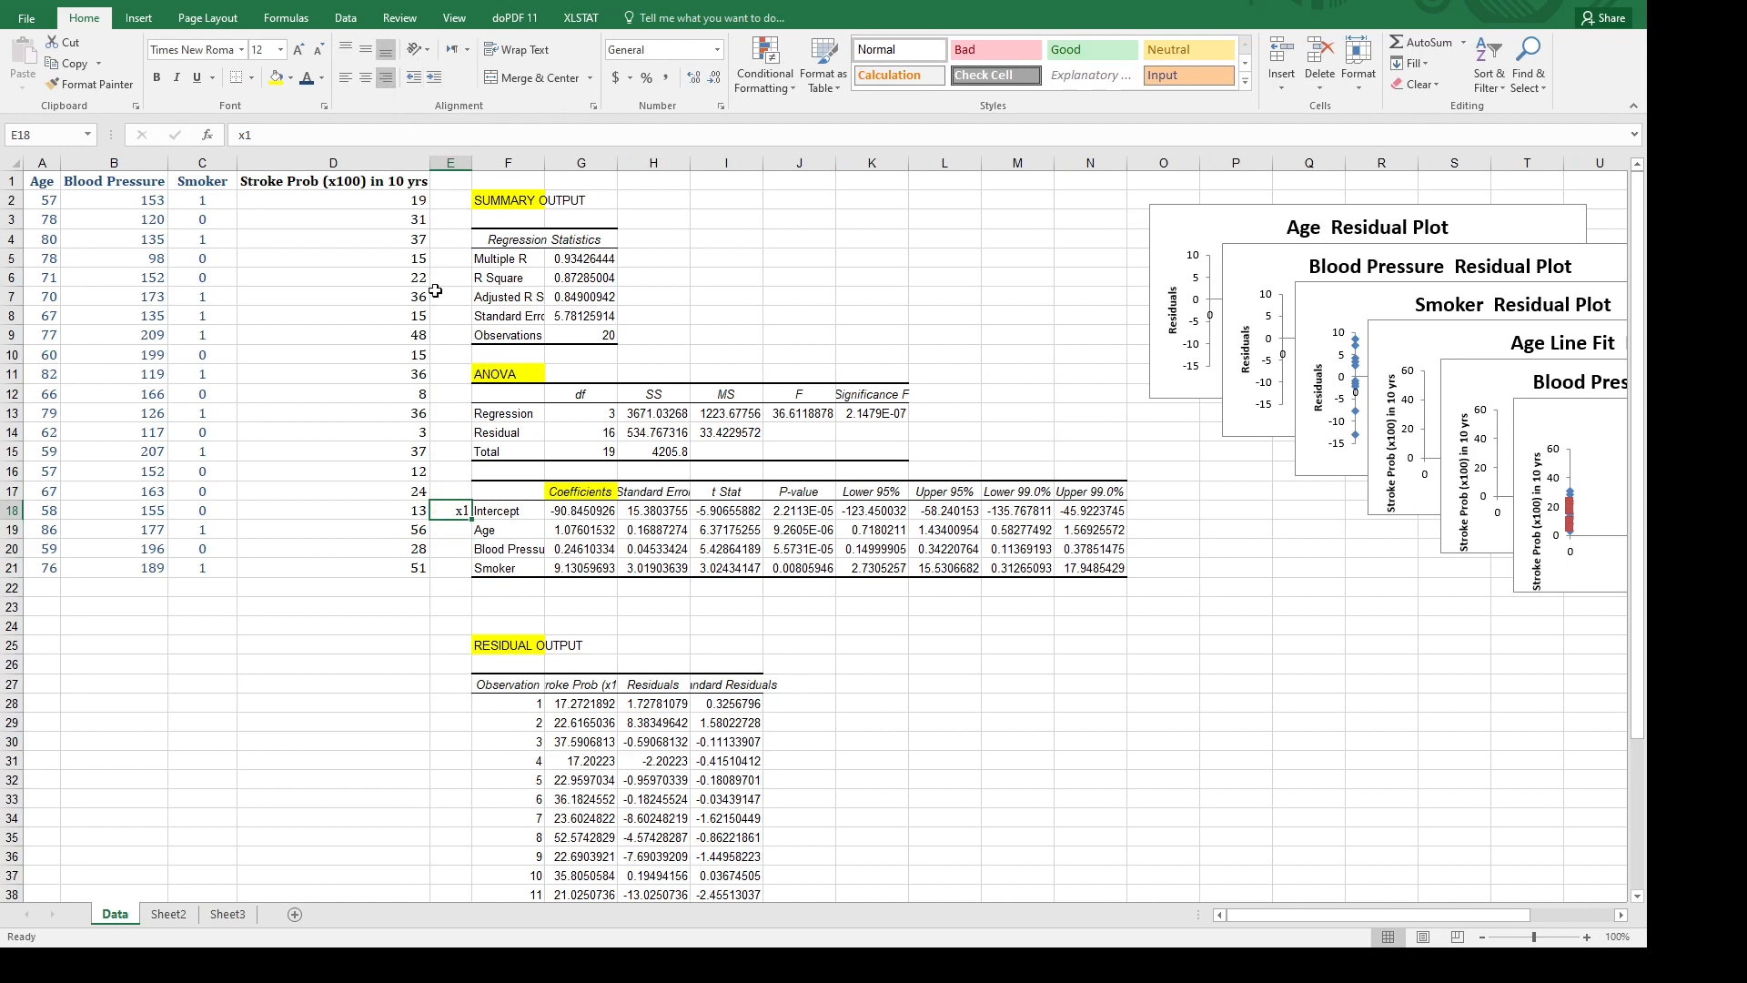
Enter the label x2 in cell E19, beside the Age row.
{"action": "double_click", "coordinate": [460, 529]}
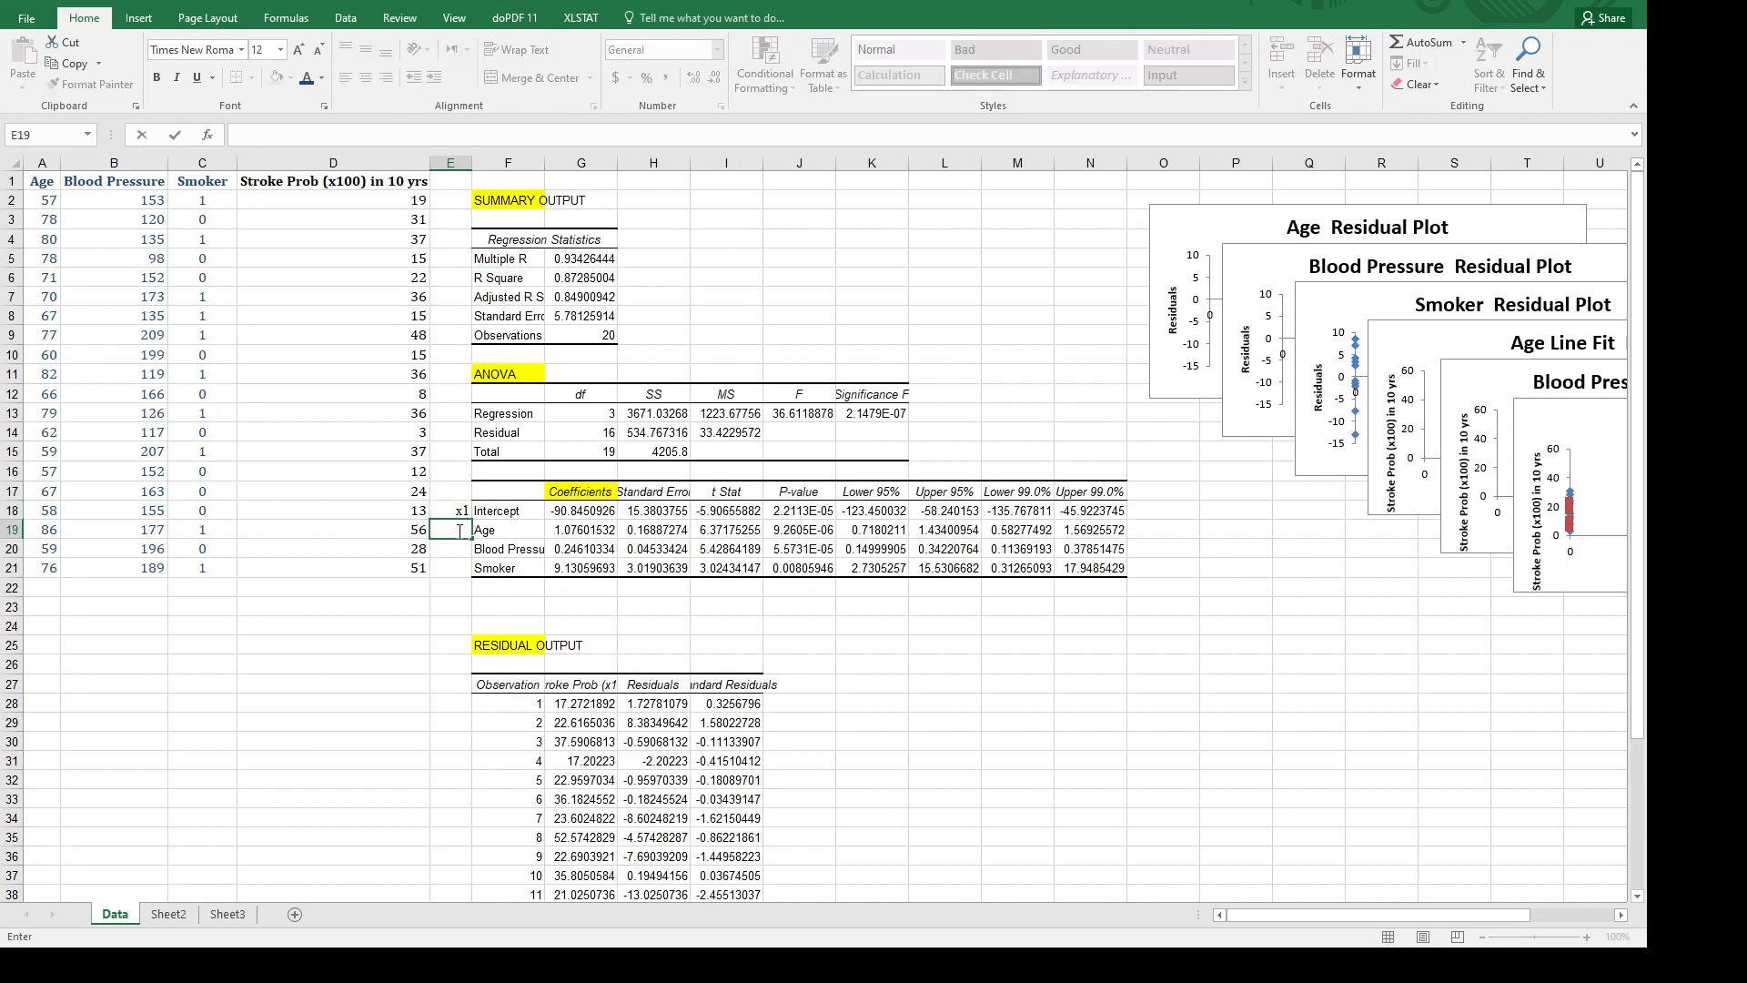
{"action": "type", "text": "x2"}
{"action": "key", "text": "Return"}
Move the x1 label down to E19 beside Age, and enter a right-aligned x2 in E20 beside Blood Pressure.
{"action": "left_click", "coordinate": [457, 517]}
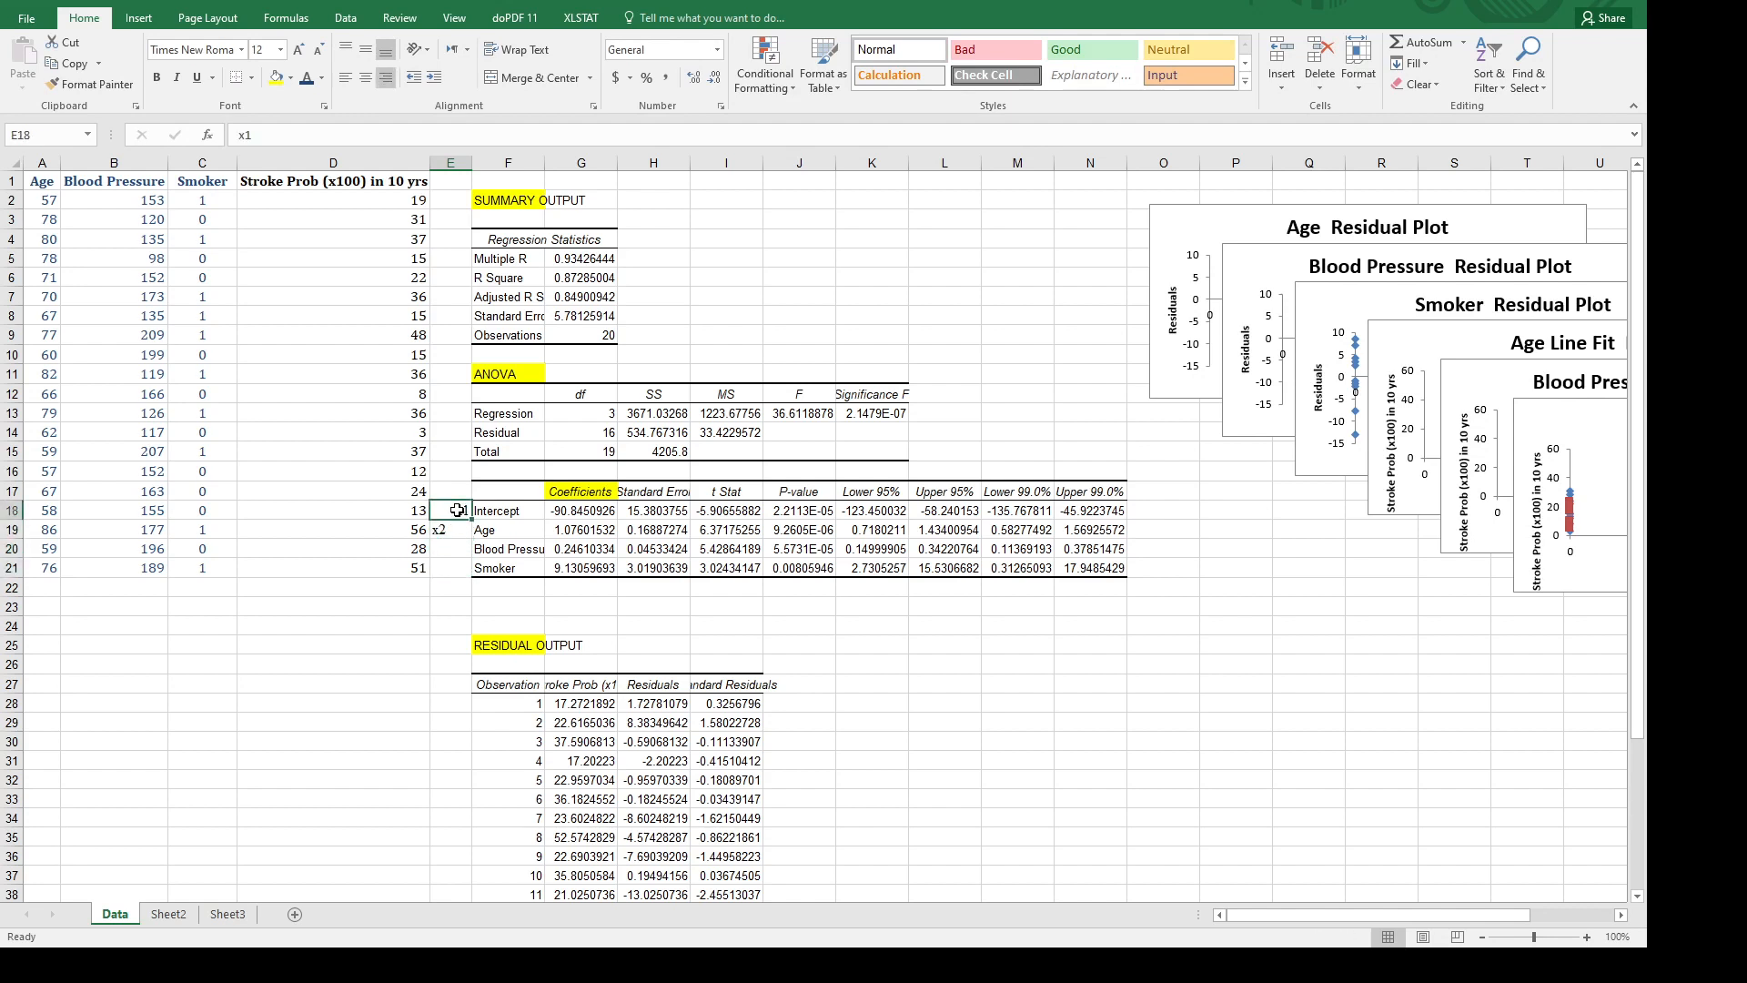
{"action": "left_click_drag", "start_coordinate": [458, 511], "coordinate": [457, 529]}
{"action": "left_click", "coordinate": [460, 548]}
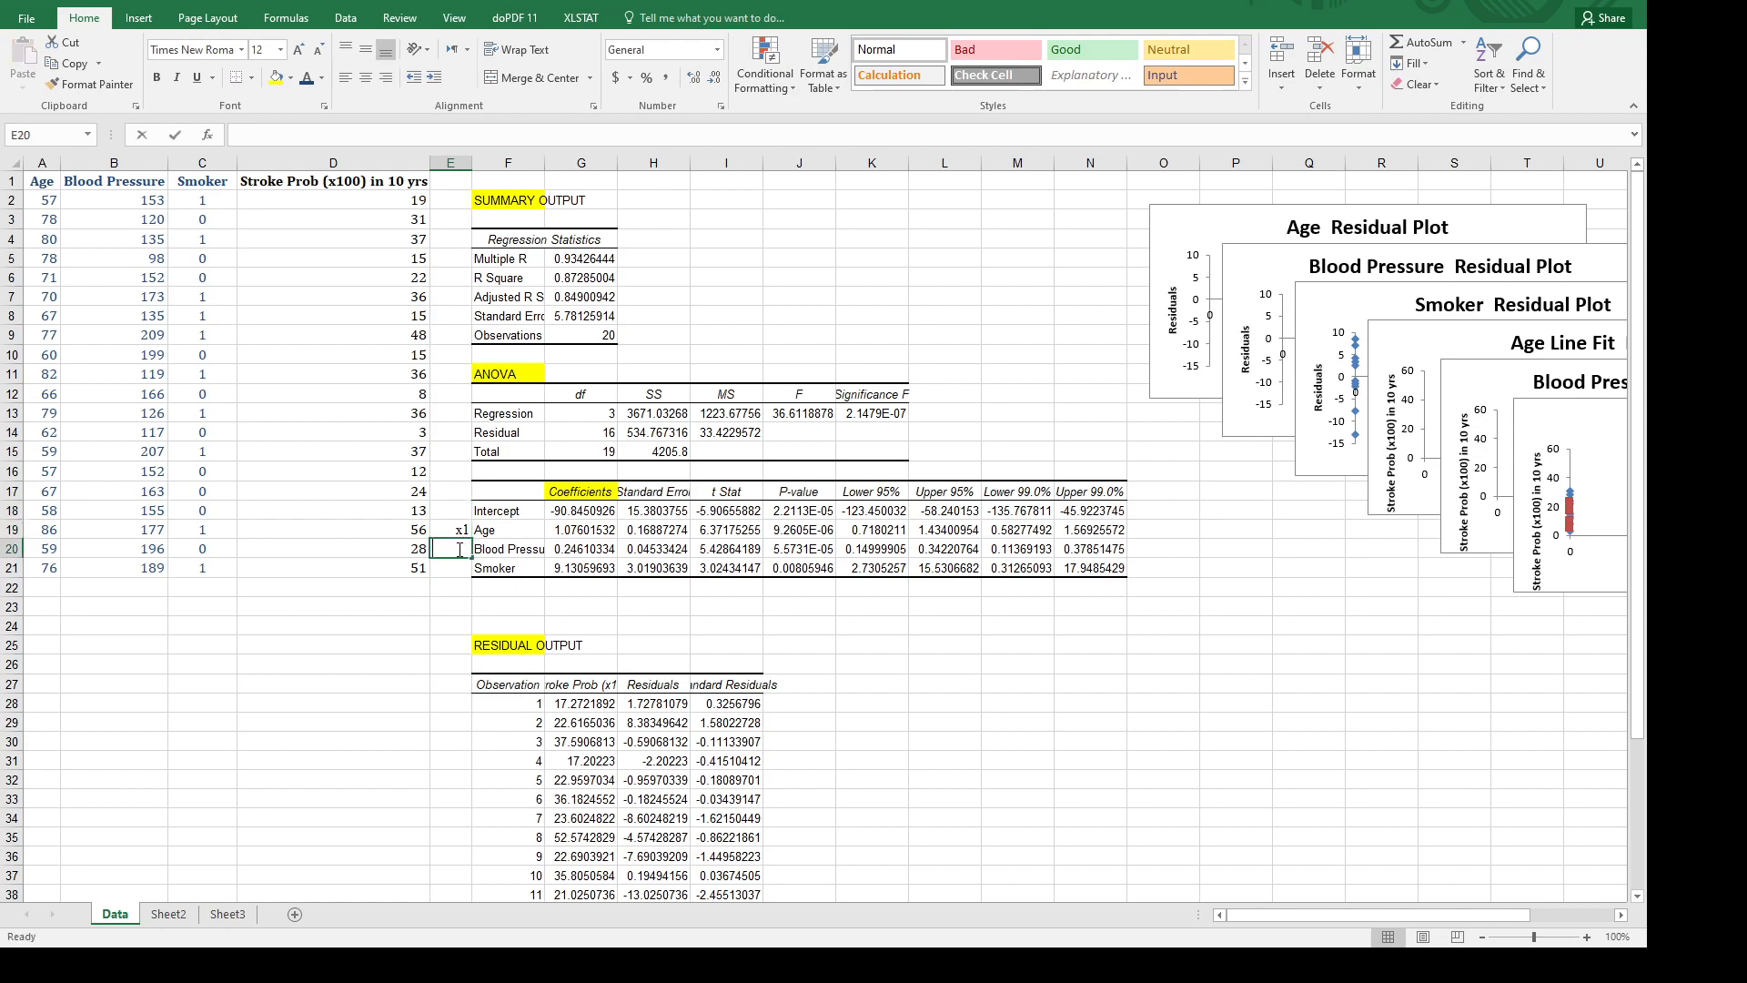
{"action": "type", "text": "x1"}
{"action": "key", "text": "Return"}
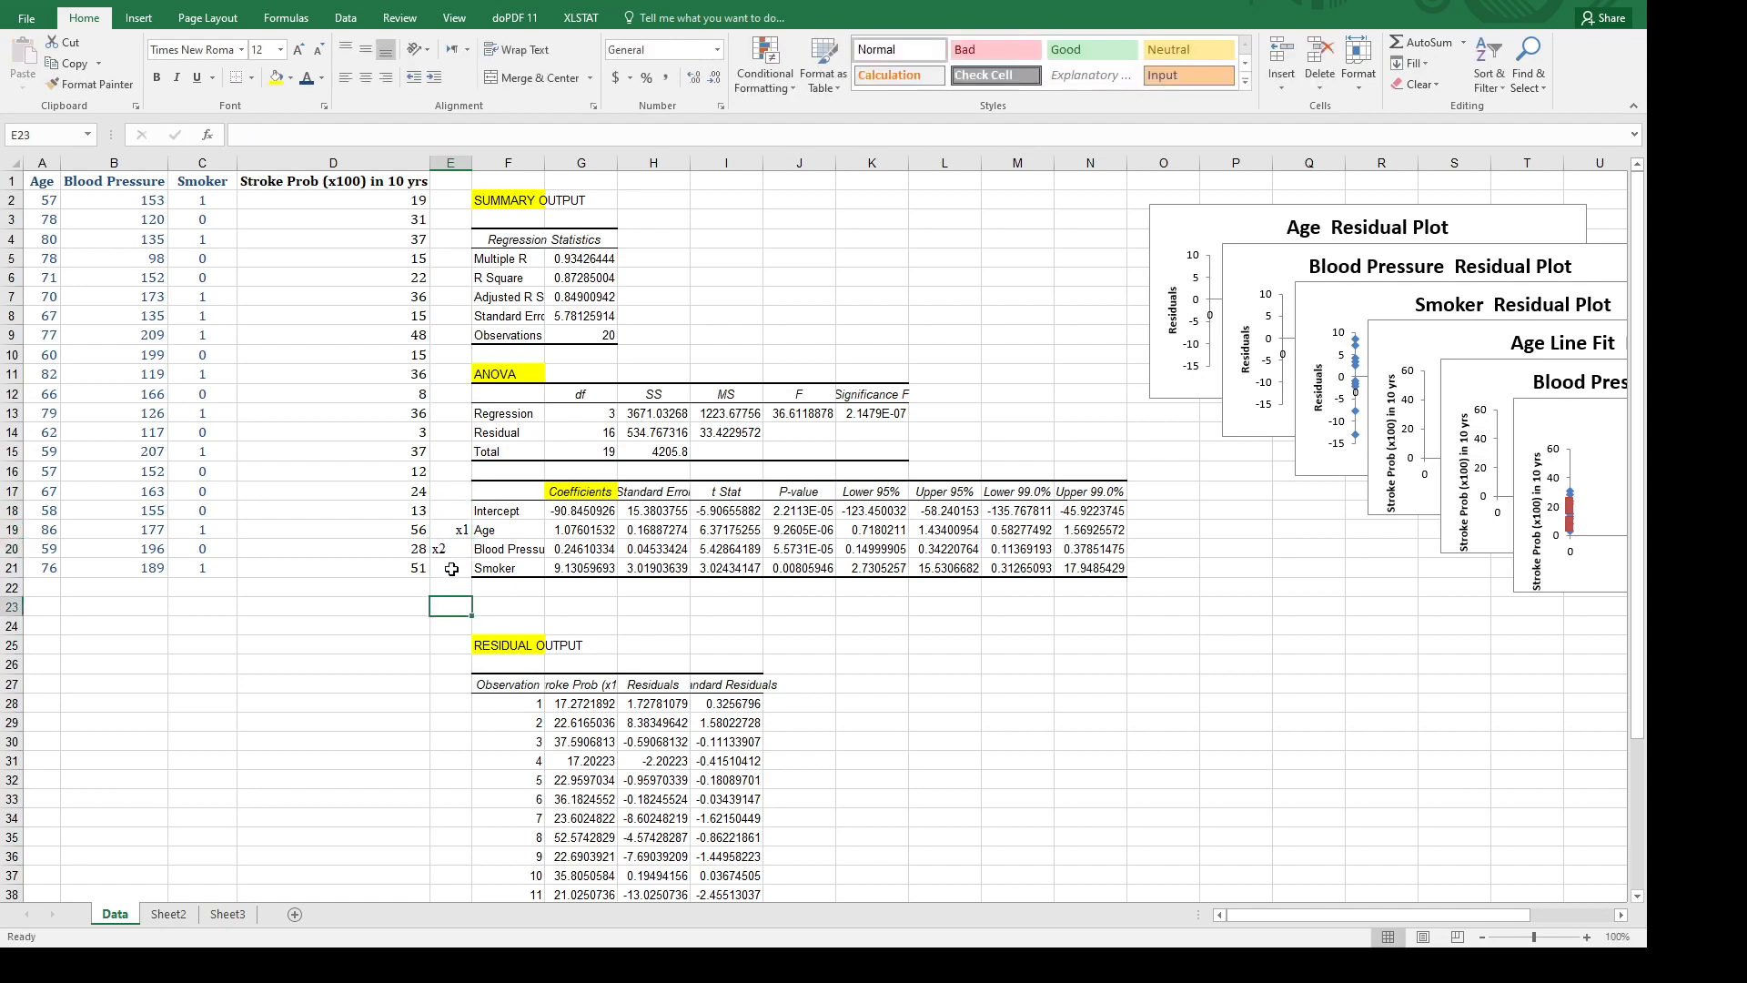
{"action": "left_click", "coordinate": [451, 549]}
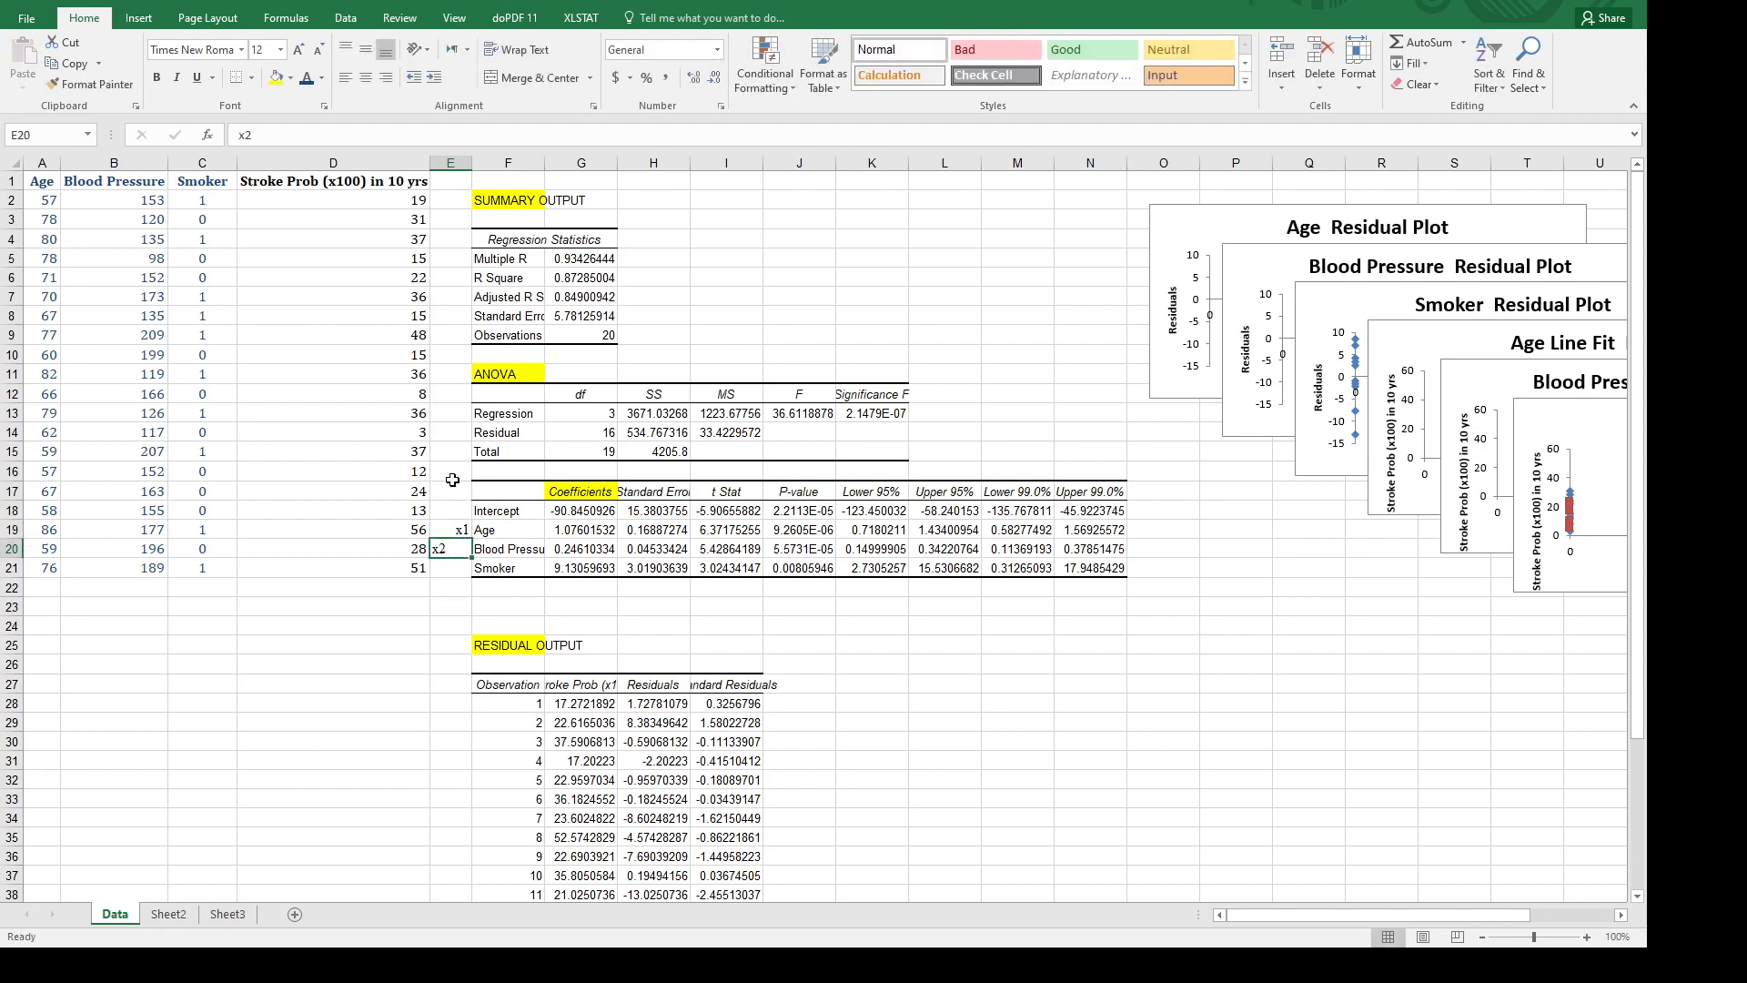
{"action": "left_click", "coordinate": [386, 78]}
Enter the label x3 in cell E21, beside the Smoker coefficient row, and right-align it.
{"action": "double_click", "coordinate": [448, 569]}
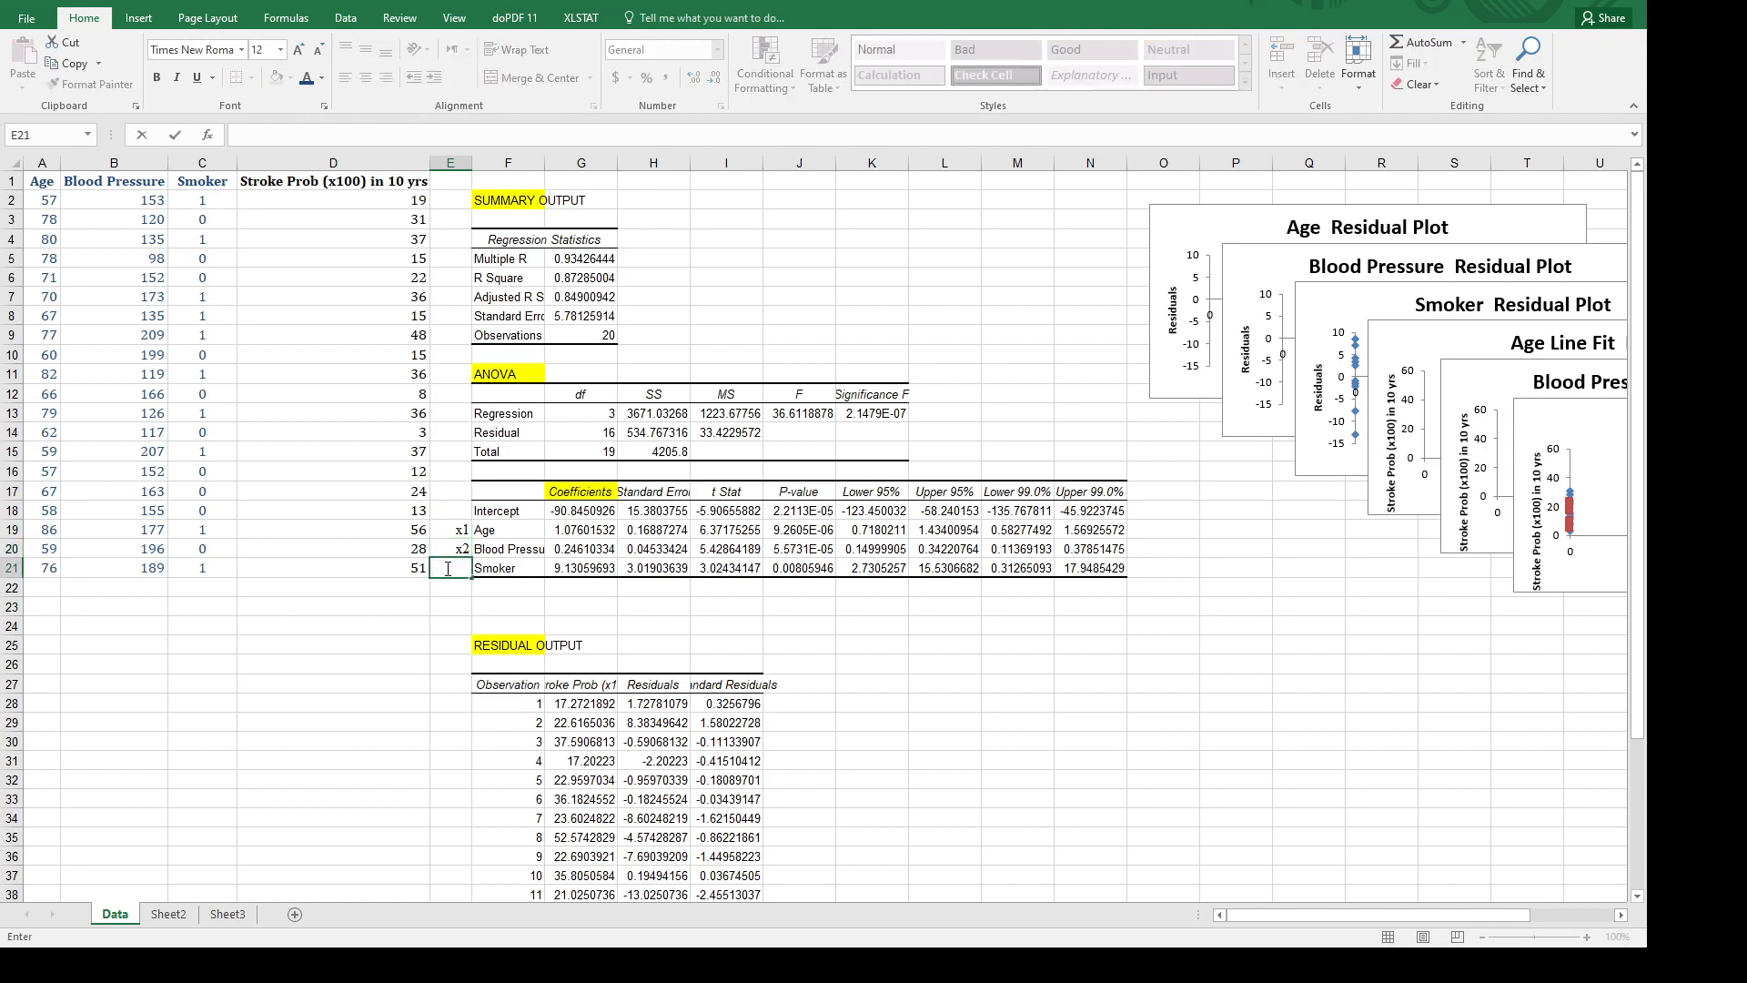
{"action": "type", "text": "x3"}
{"action": "key", "text": "Return"}
{"action": "left_click", "coordinate": [458, 557]}
{"action": "left_click", "coordinate": [455, 569]}
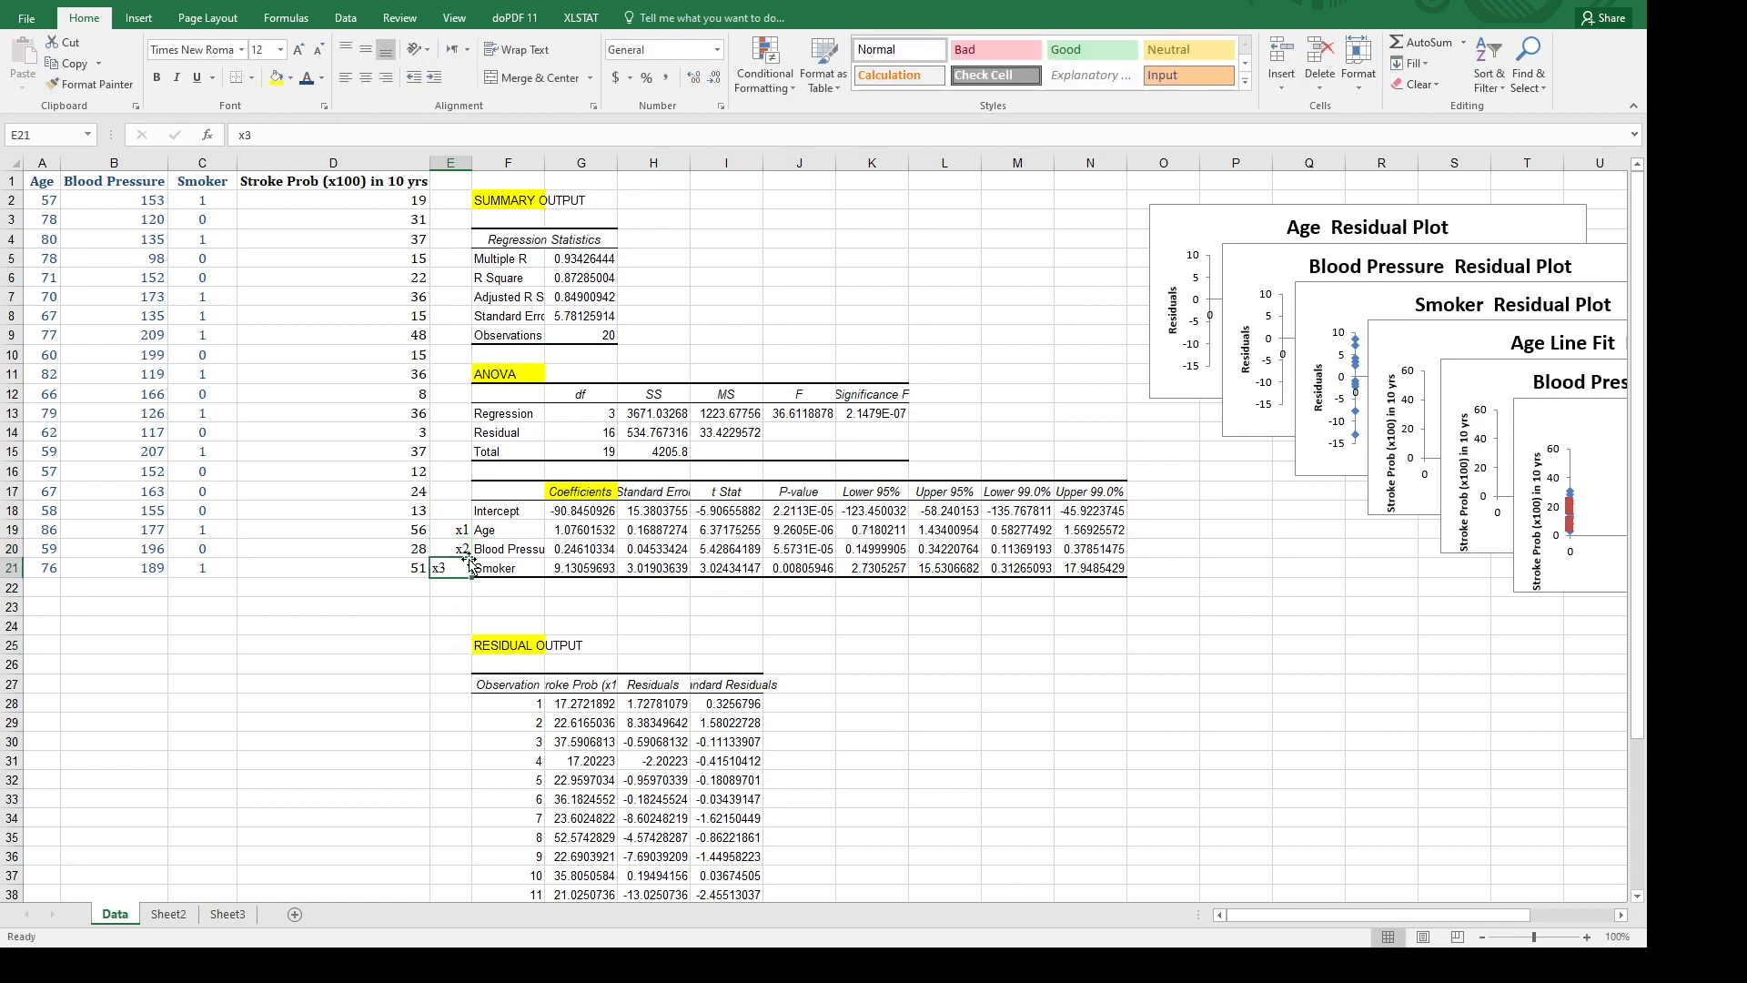
{"action": "left_click", "coordinate": [386, 78]}
{"action": "left_click", "coordinate": [469, 354]}
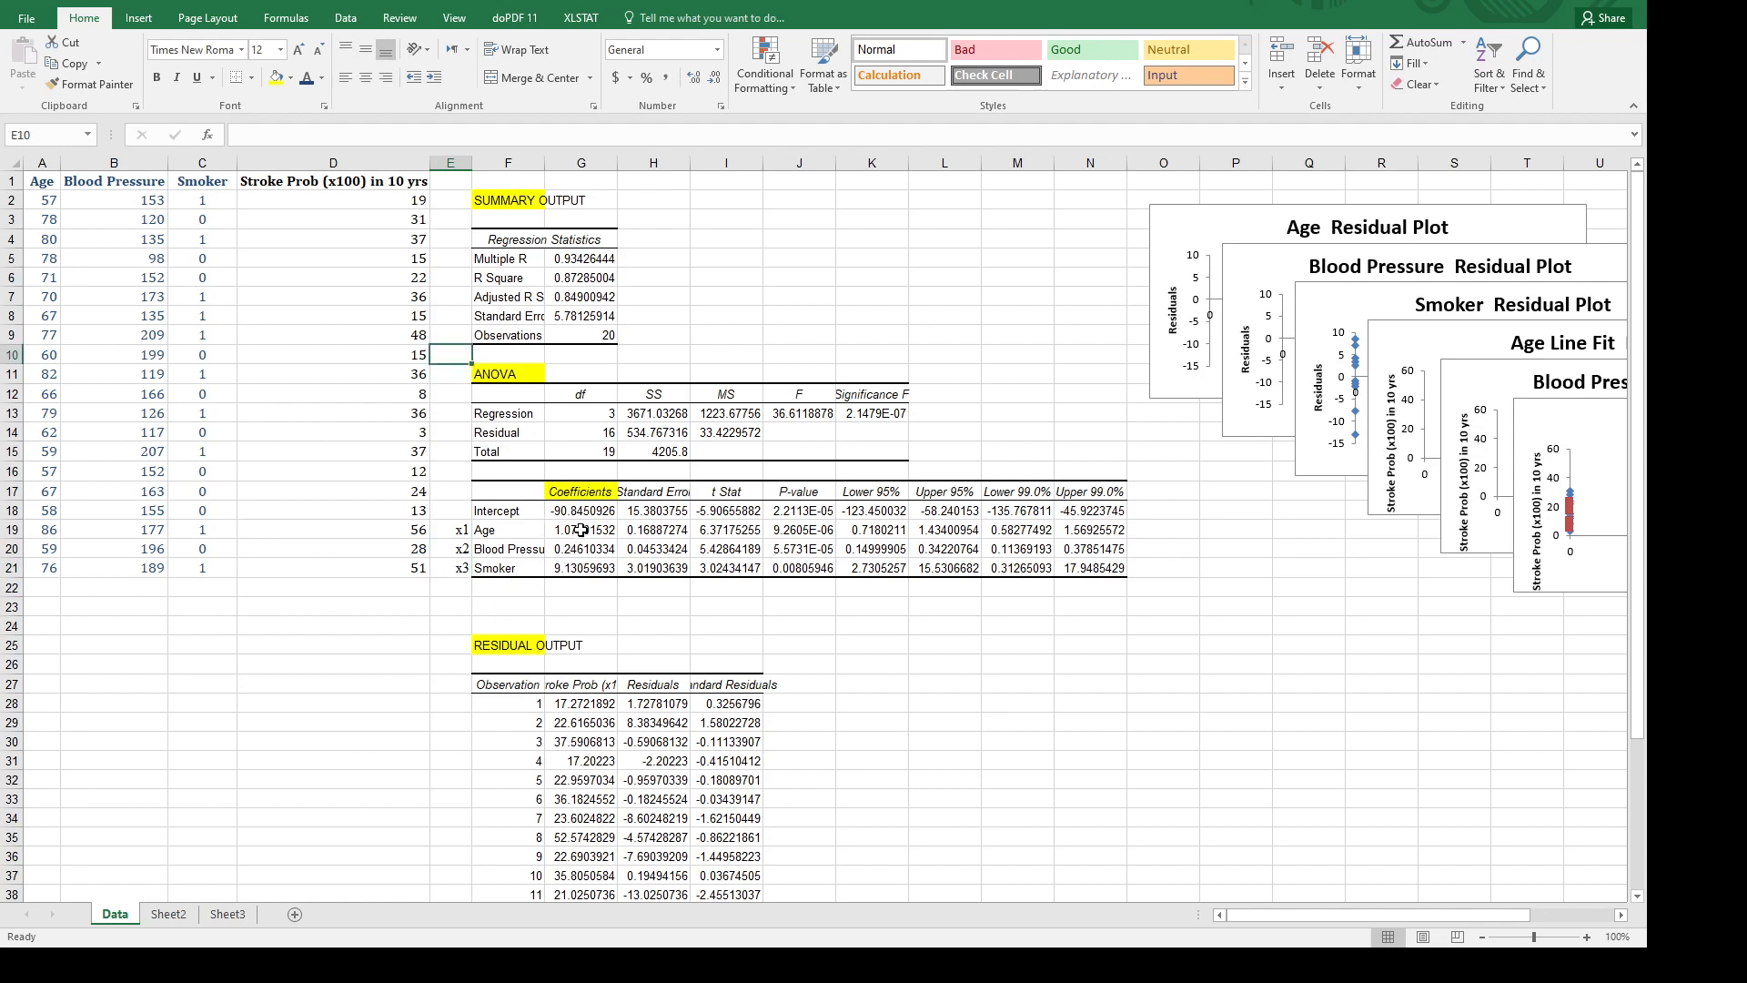
Write the first part of the regression equation, Y = -90.845 + 1.076*X1 + 0.246*x2, in cell F23 below the coefficients table.
{"action": "double_click", "coordinate": [486, 607]}
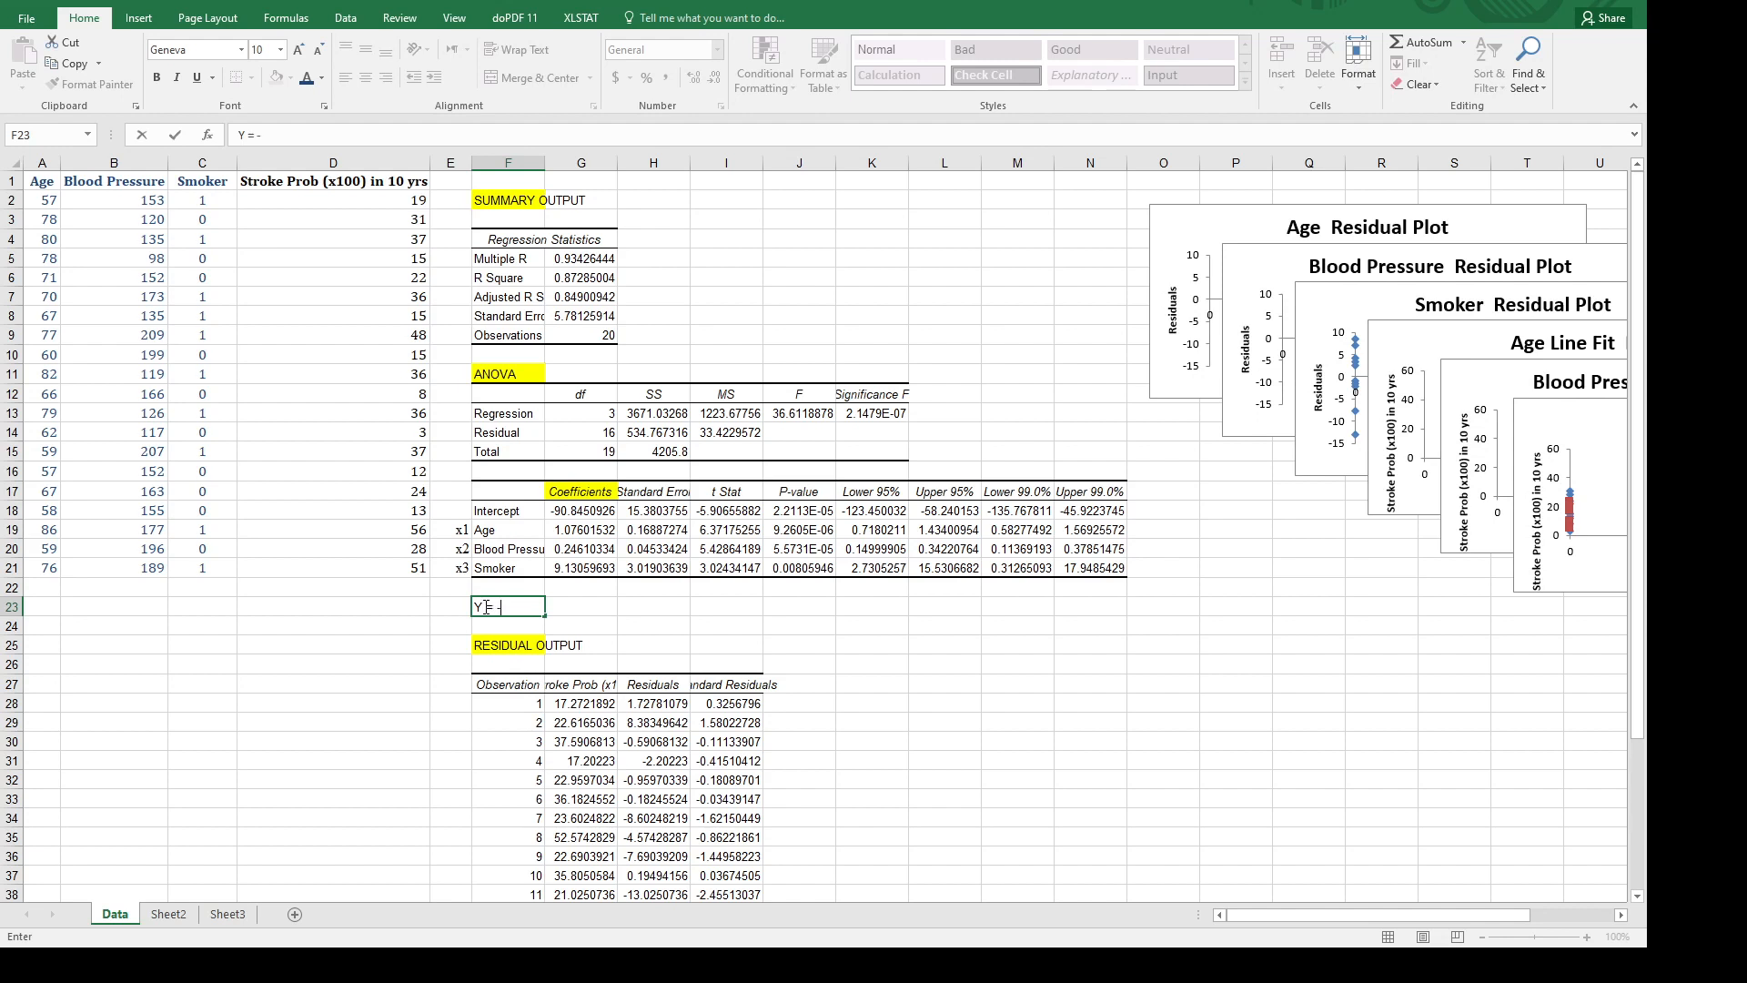
{"action": "type", "text": "90"}
{"action": "type", "text": ".845 + 1.076*X1 + 0.246*x2"}
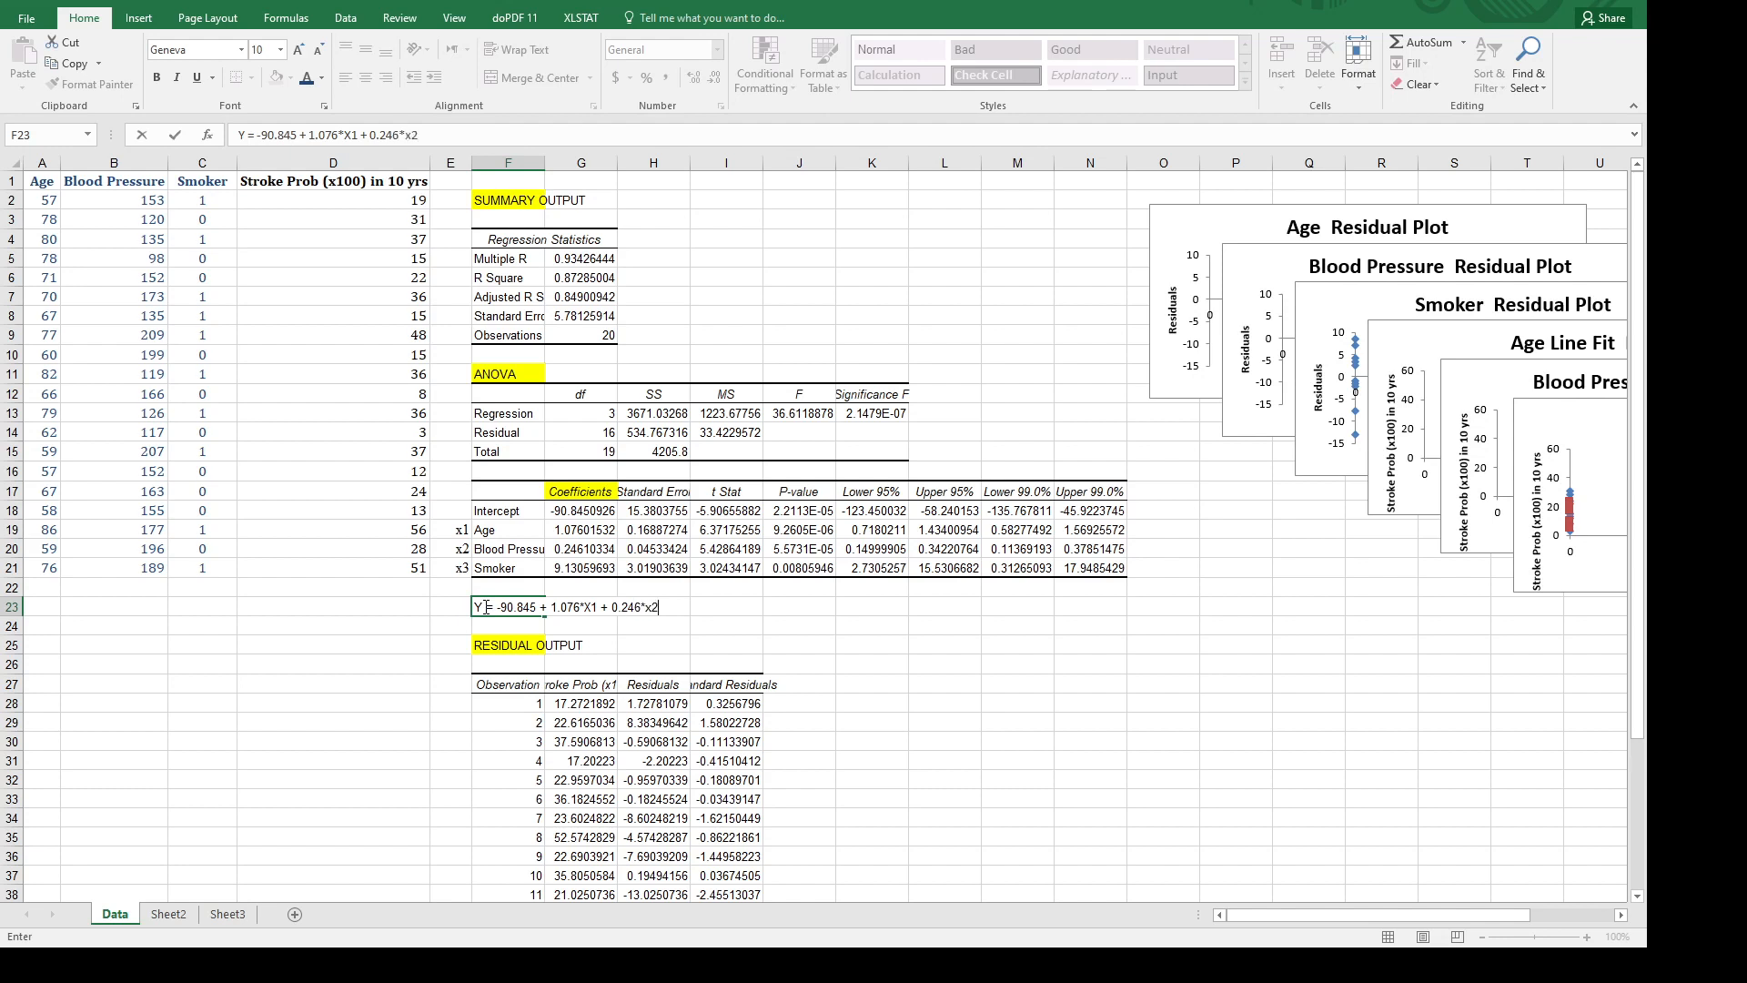
{"action": "key", "text": "Left"}
{"action": "key", "text": "Left"}
{"action": "key", "text": "Left"}
{"action": "key", "text": "Right"}
{"action": "key", "text": "Right"}
{"action": "key", "text": "Right"}
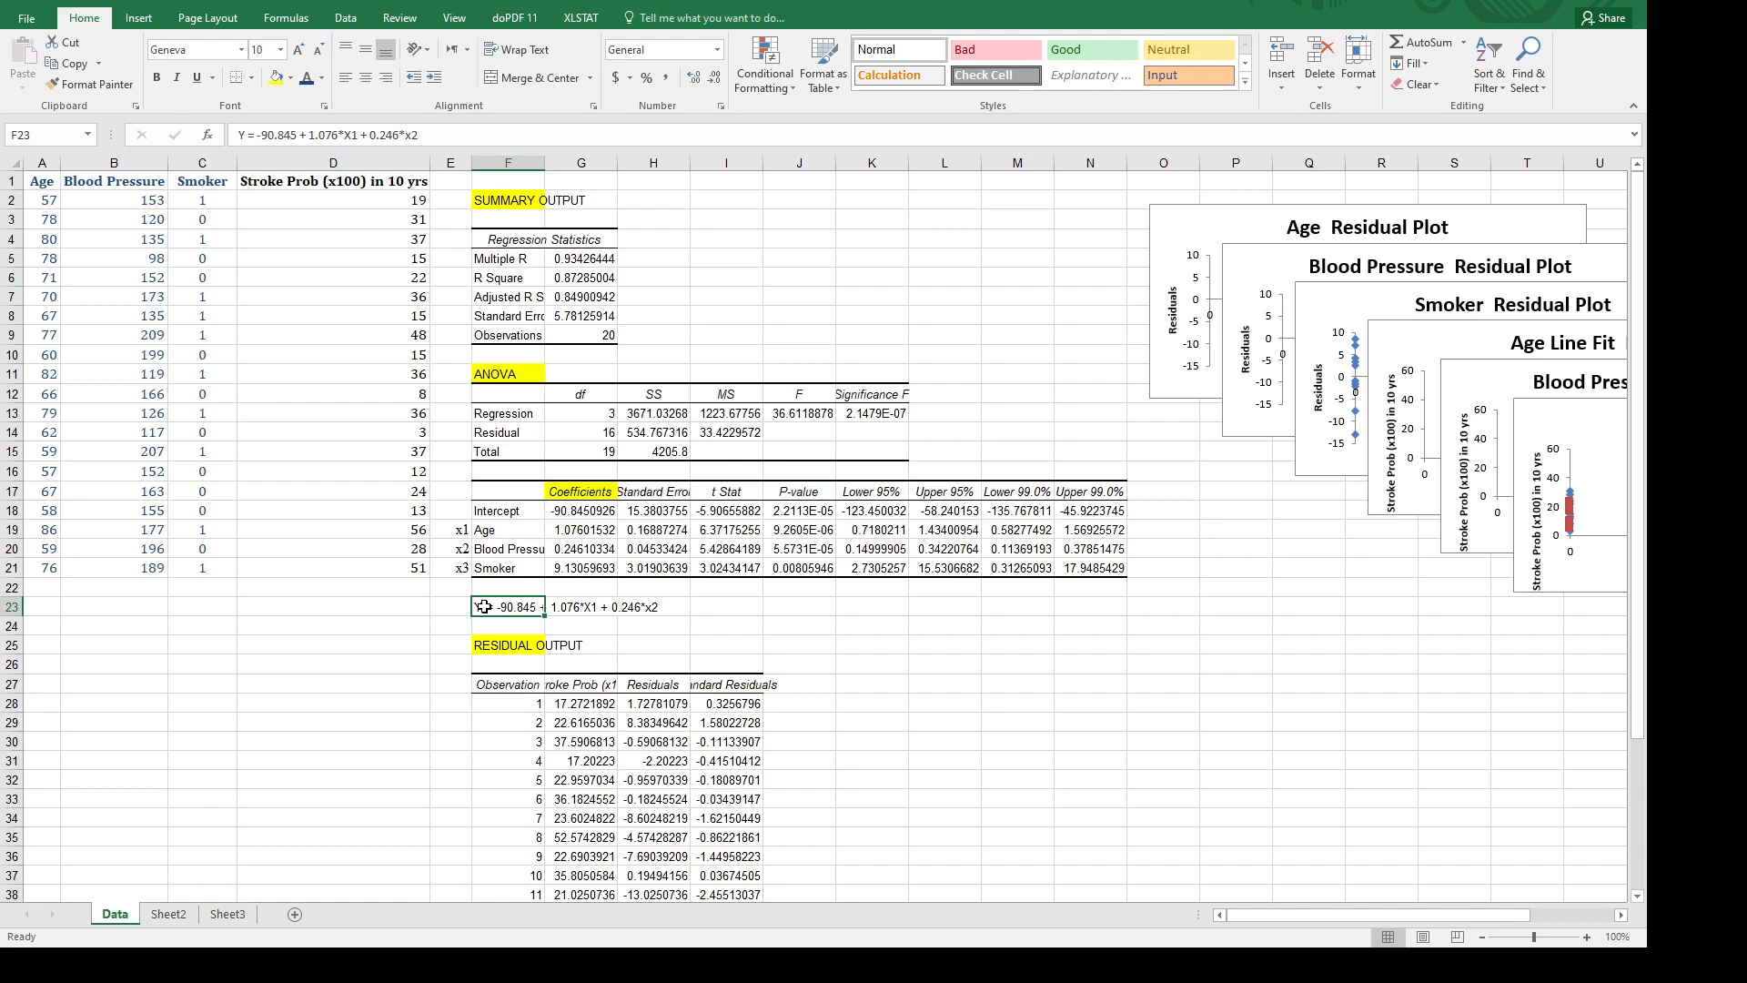
Revise the equation in F23 to y = -90.845 + 1.076*x1 + 0.246*x2 + 9.1306*x3 and make it bold.
{"action": "double_click", "coordinate": [483, 607]}
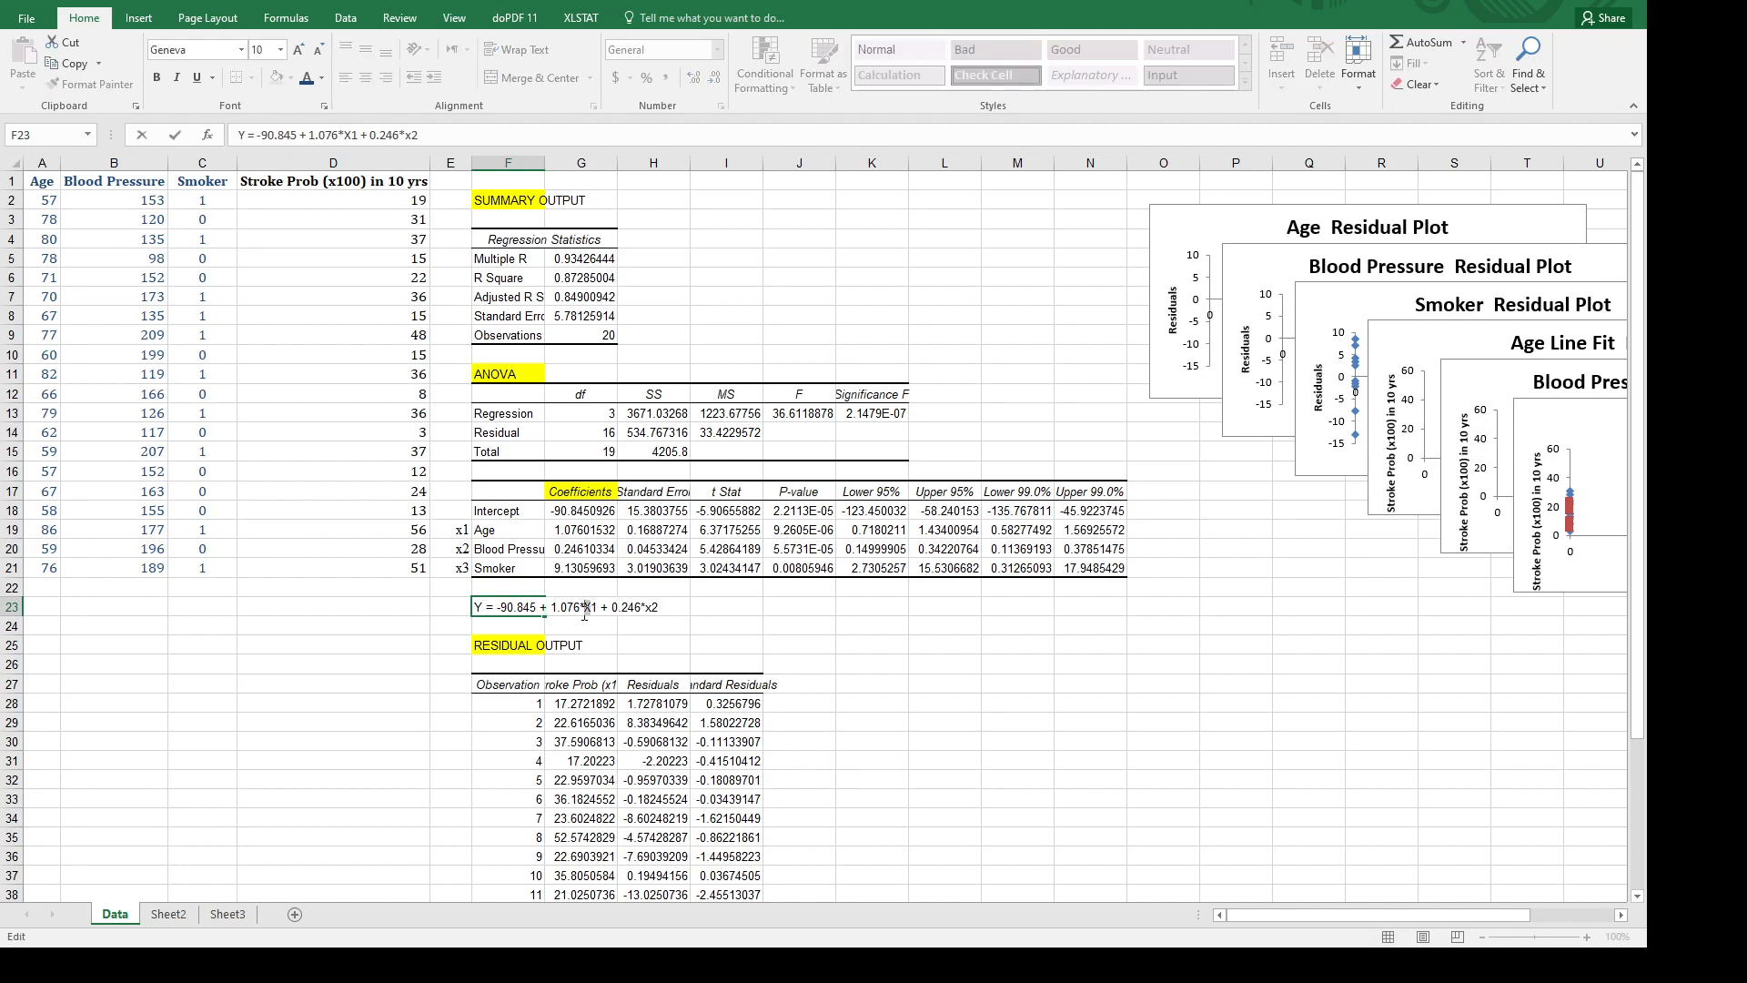
{"action": "type", "text": "x"}
{"action": "double_click", "coordinate": [478, 607]}
{"action": "type", "text": "y"}
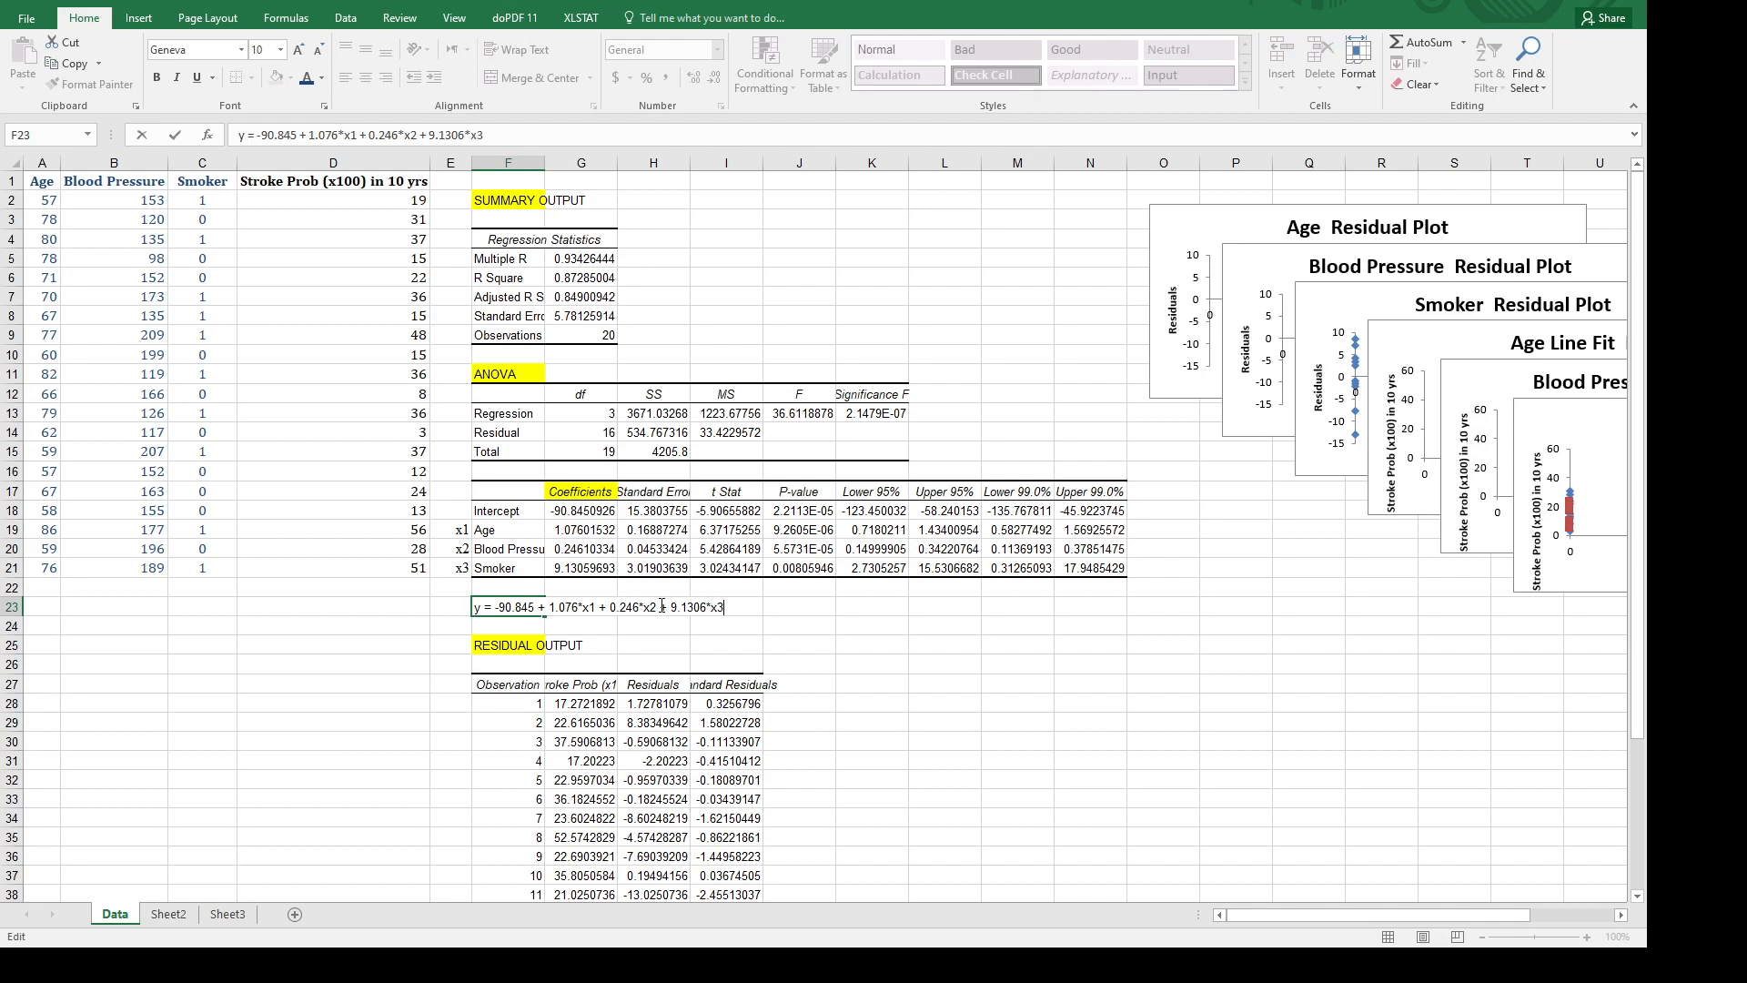
{"action": "left_click", "coordinate": [658, 634]}
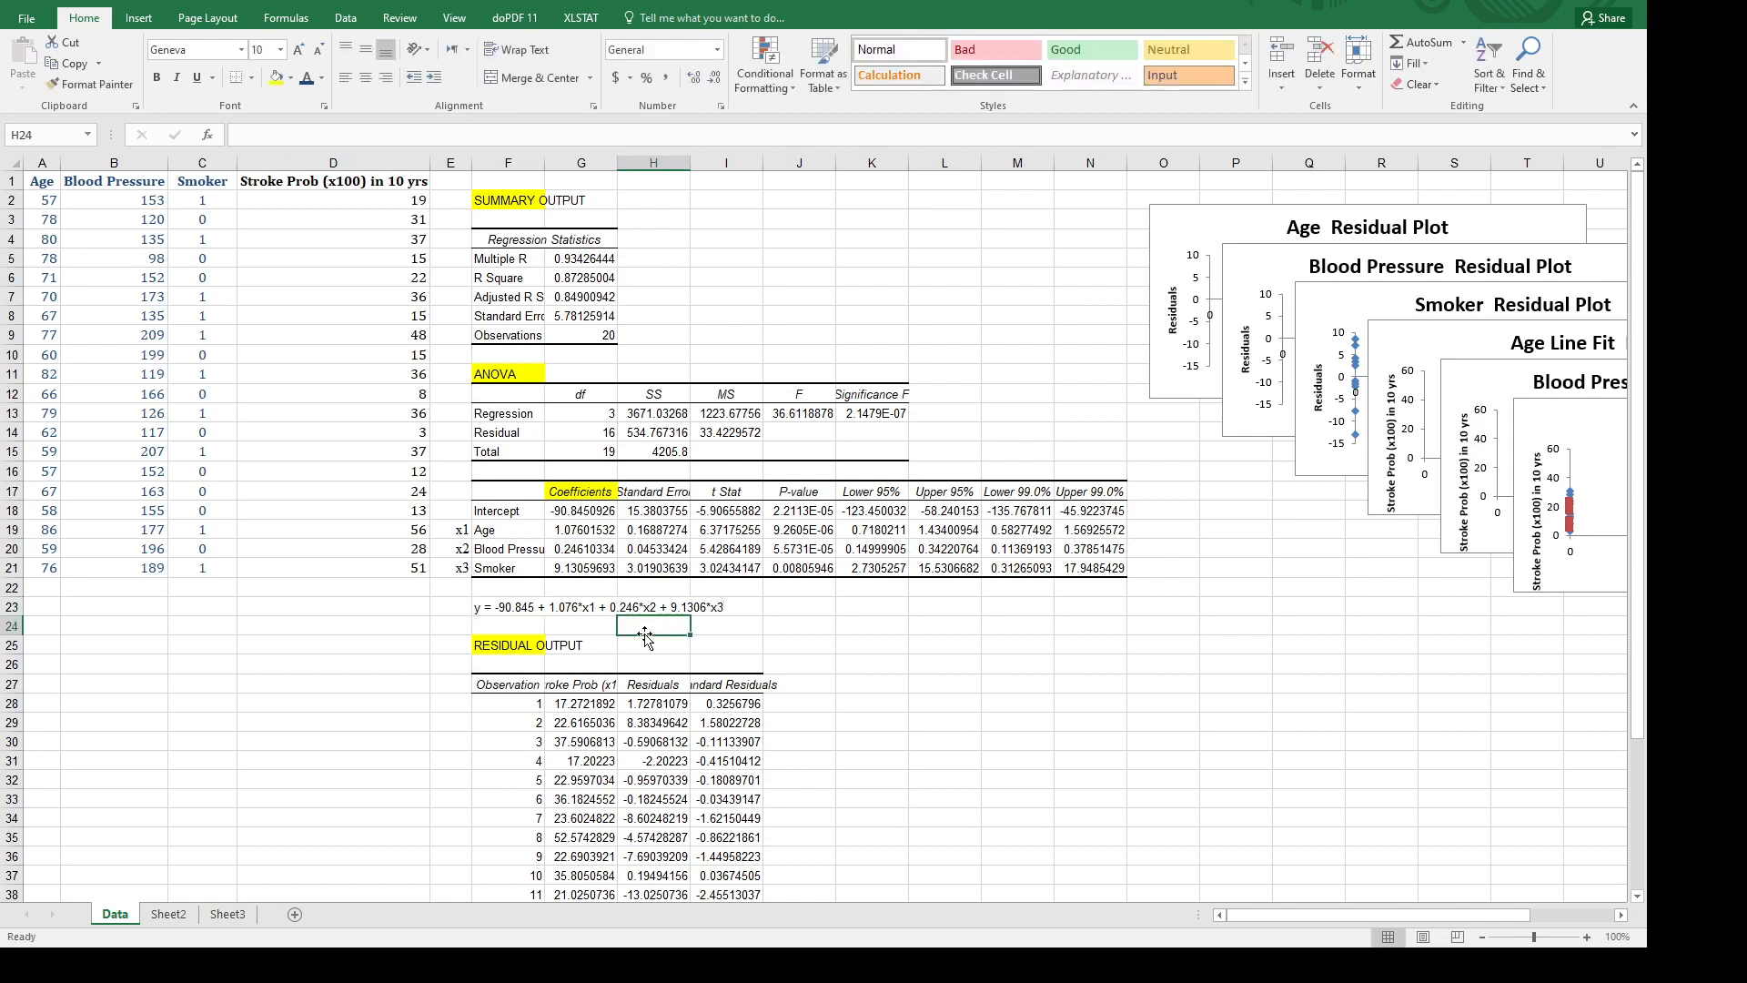
{"action": "left_click", "coordinate": [516, 606]}
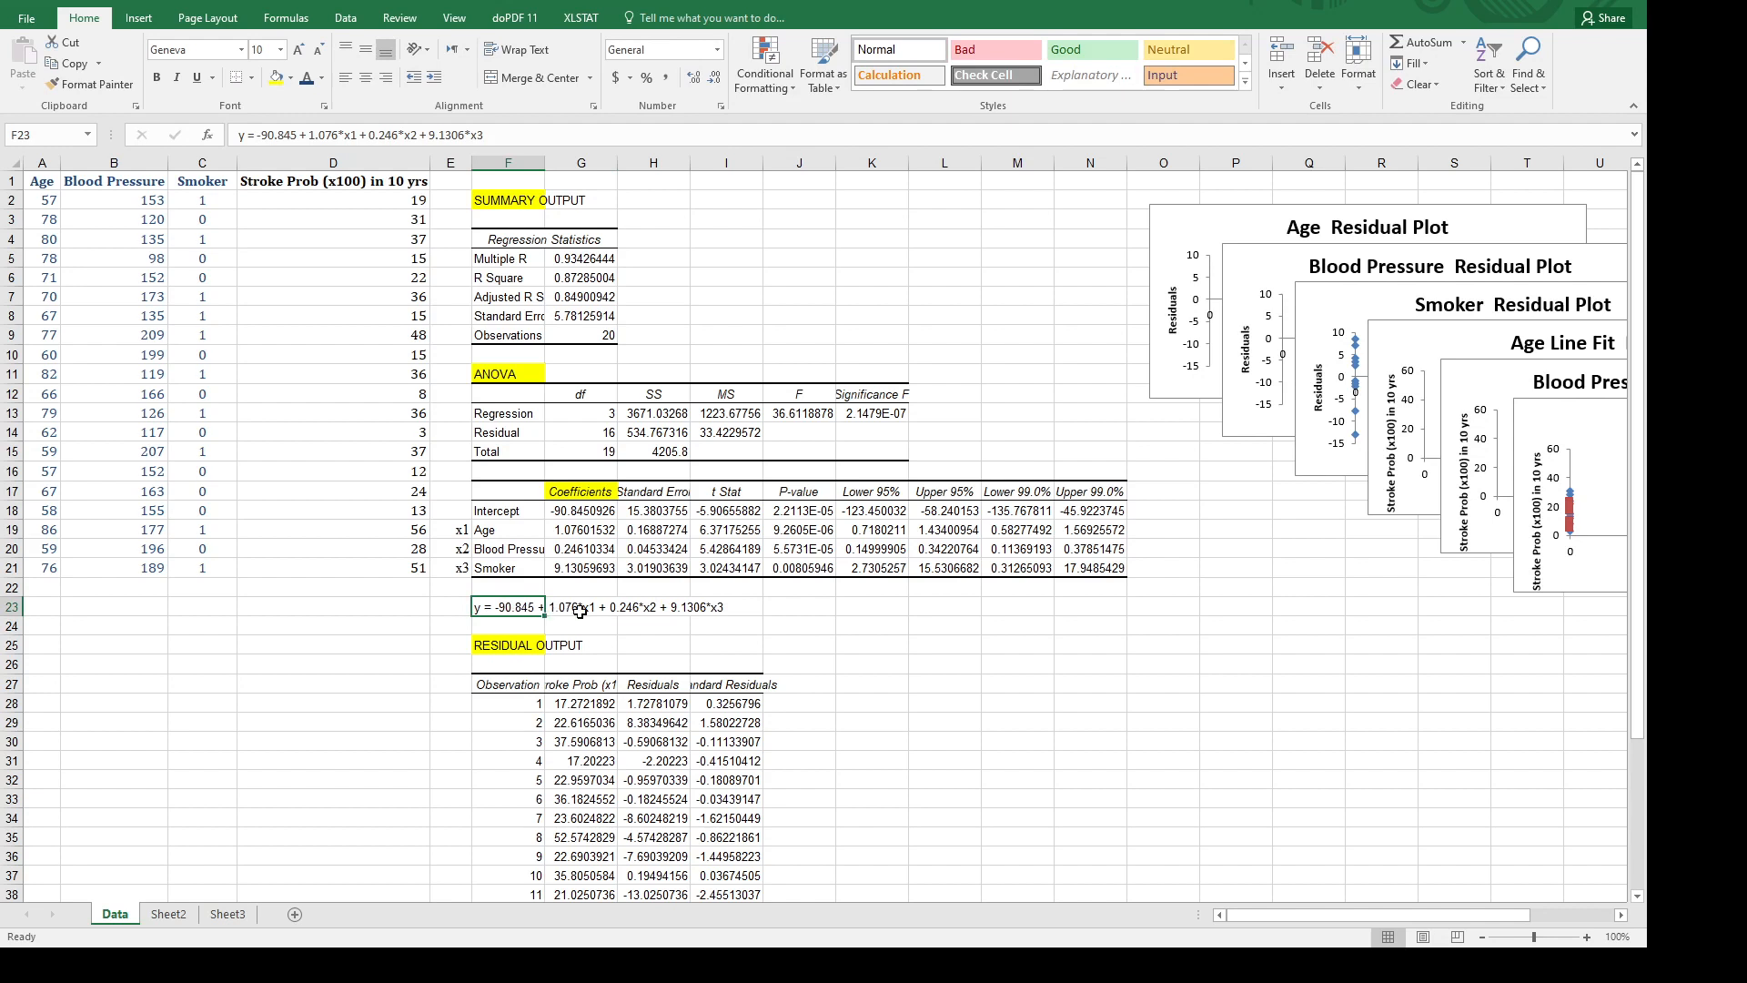
{"action": "left_click", "coordinate": [157, 78]}
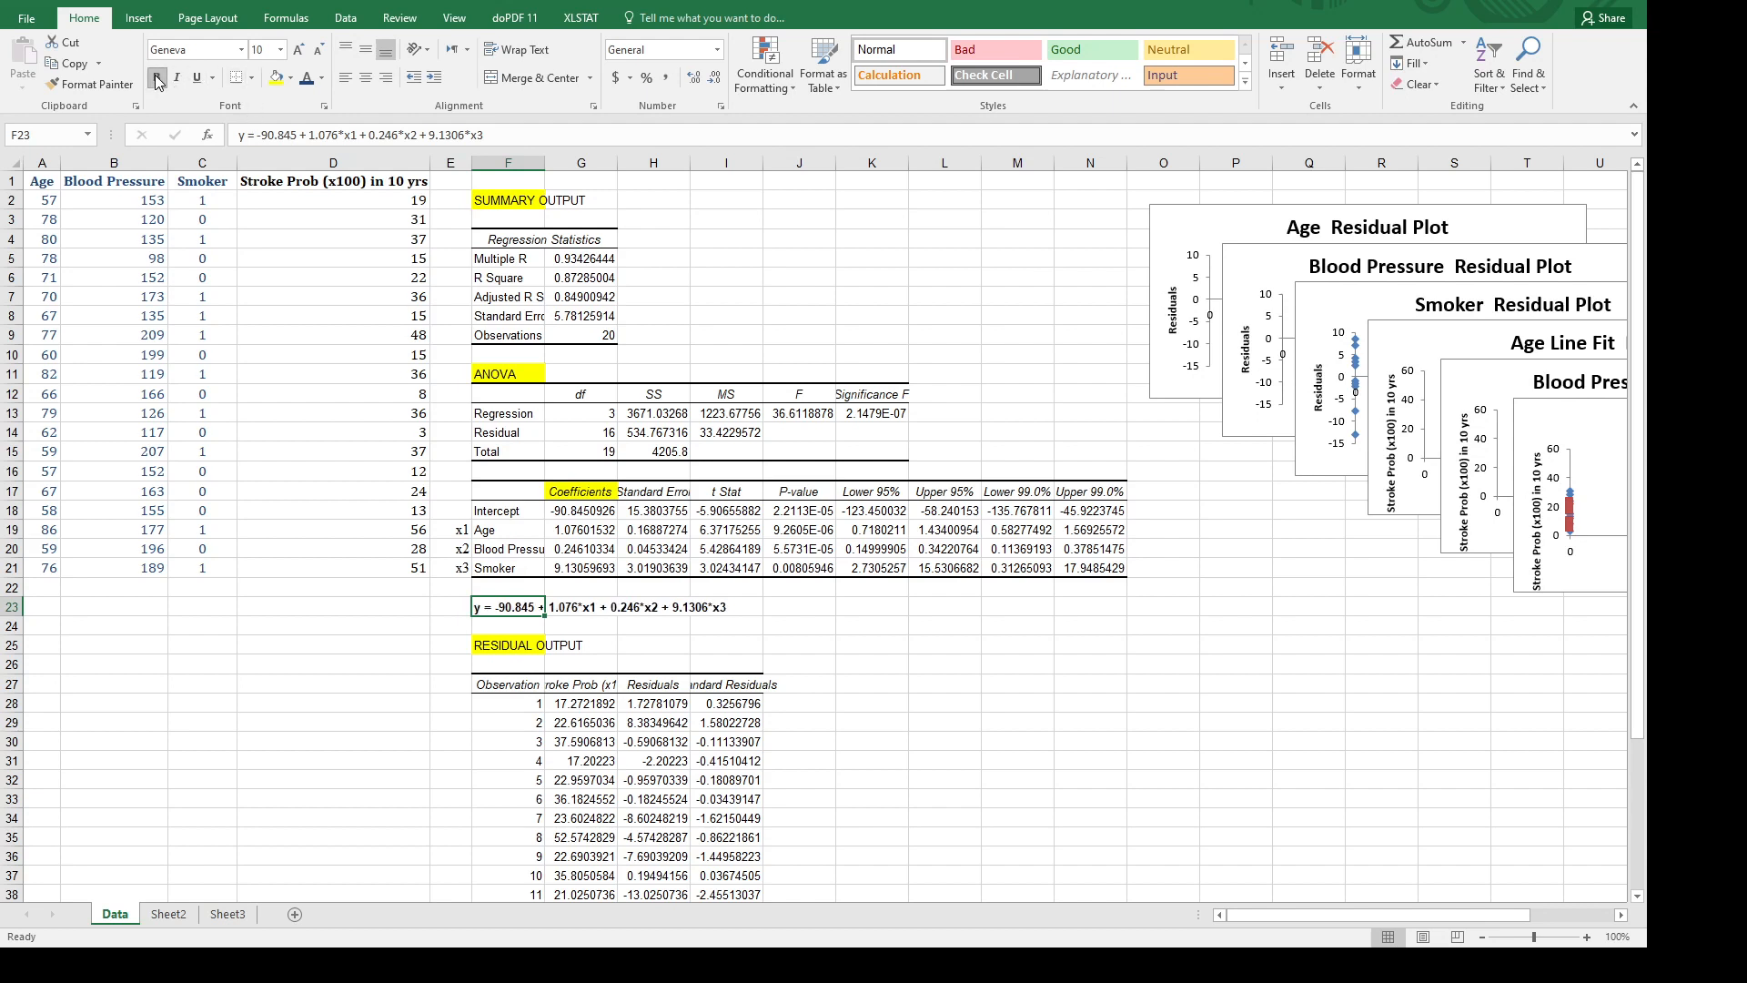
Widen column H enough to fit the Standard Error header of the coefficients table.
{"action": "left_click", "coordinate": [550, 499]}
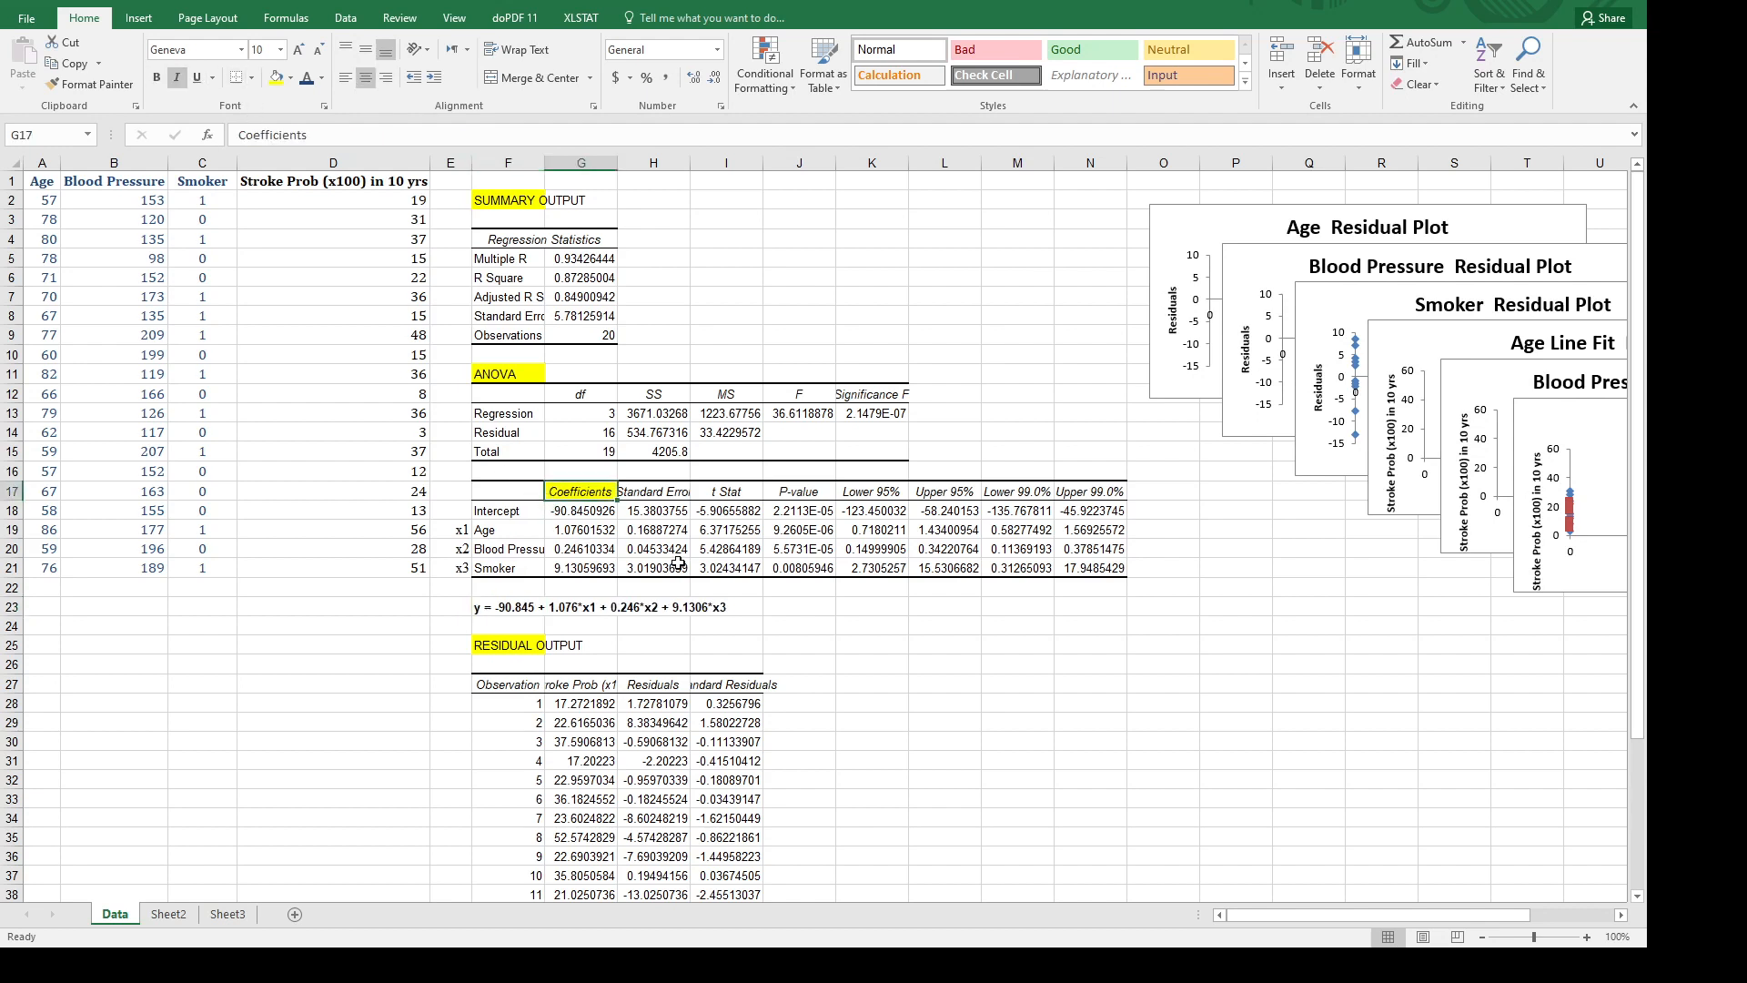
{"action": "left_click_drag", "start_coordinate": [689, 165], "coordinate": [710, 166]}
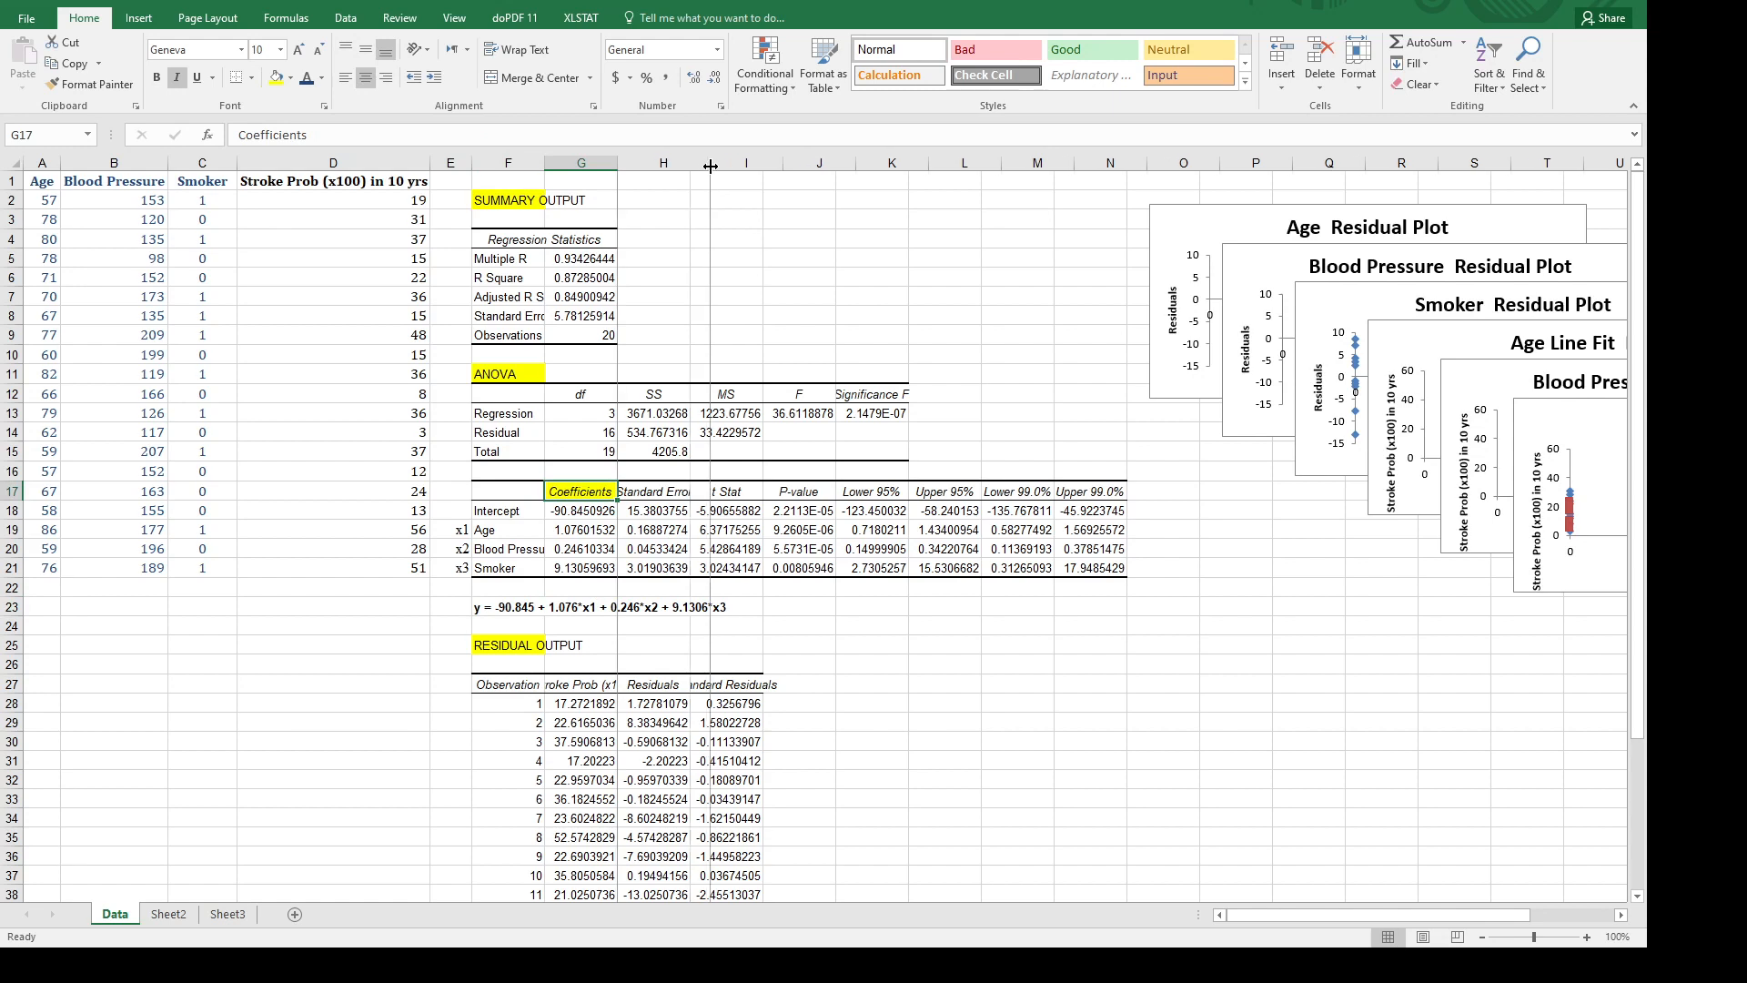
{"action": "left_click", "coordinate": [691, 497]}
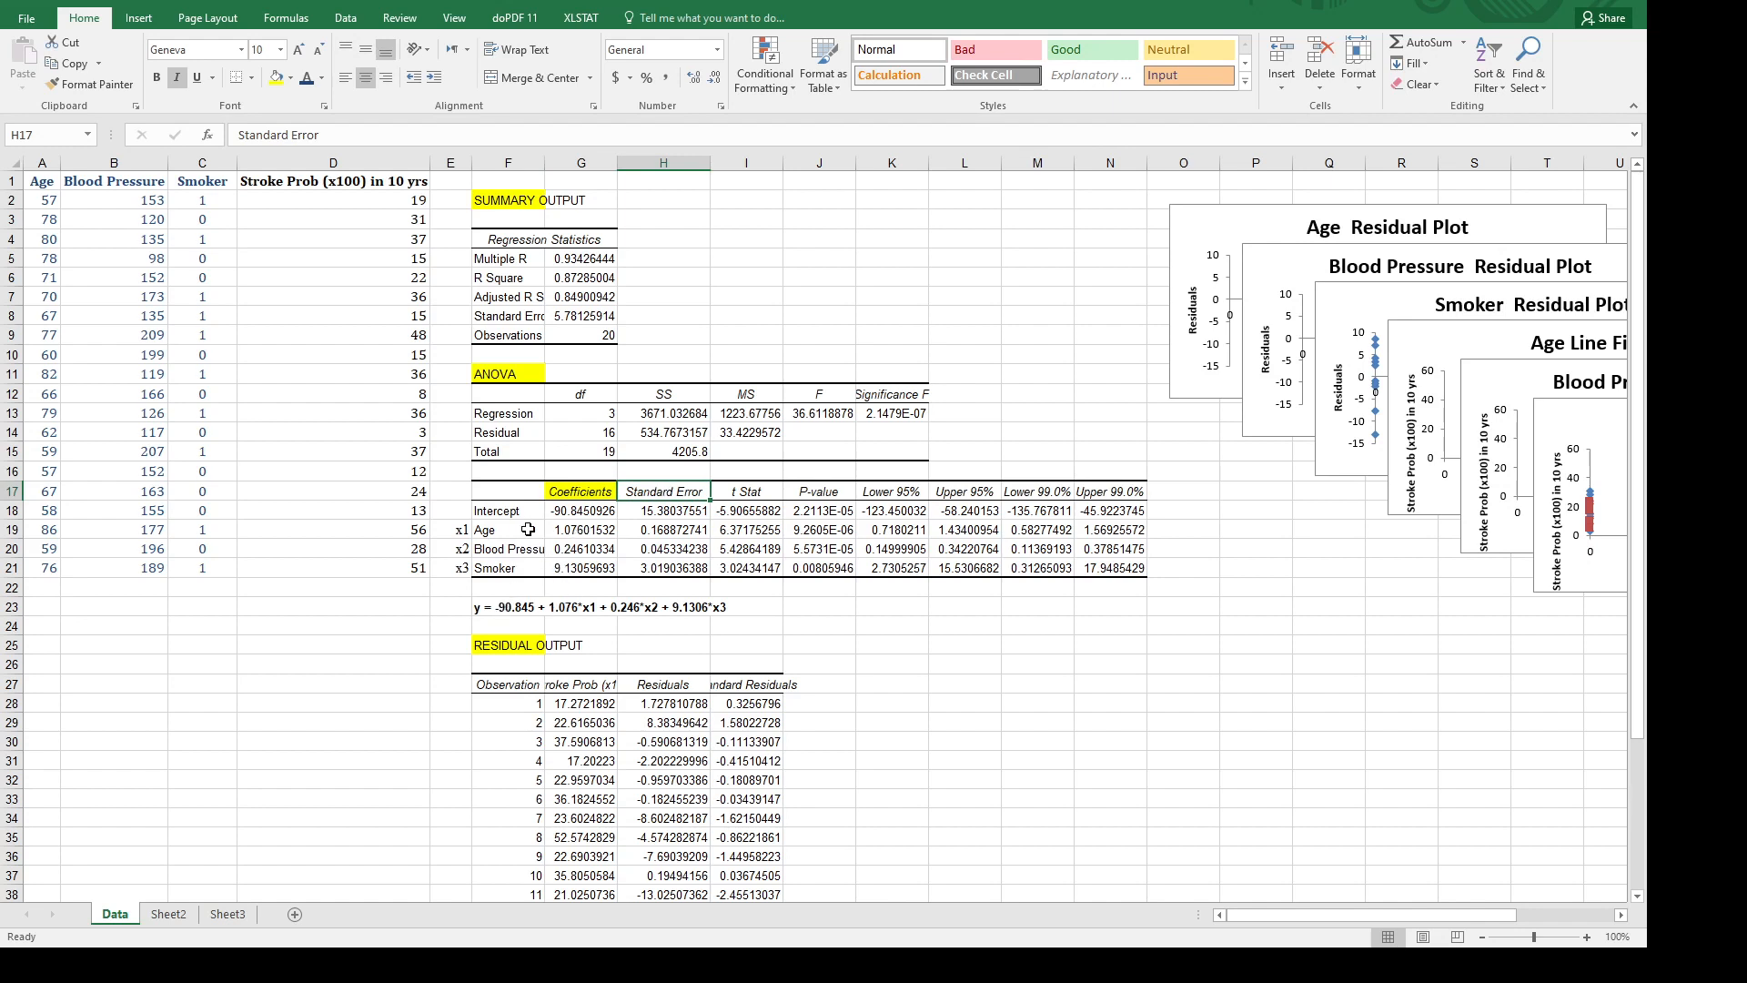
Examine the coefficients and standard errors of age, blood pressure and smoker in the coefficients table.
{"action": "left_click", "coordinate": [579, 533]}
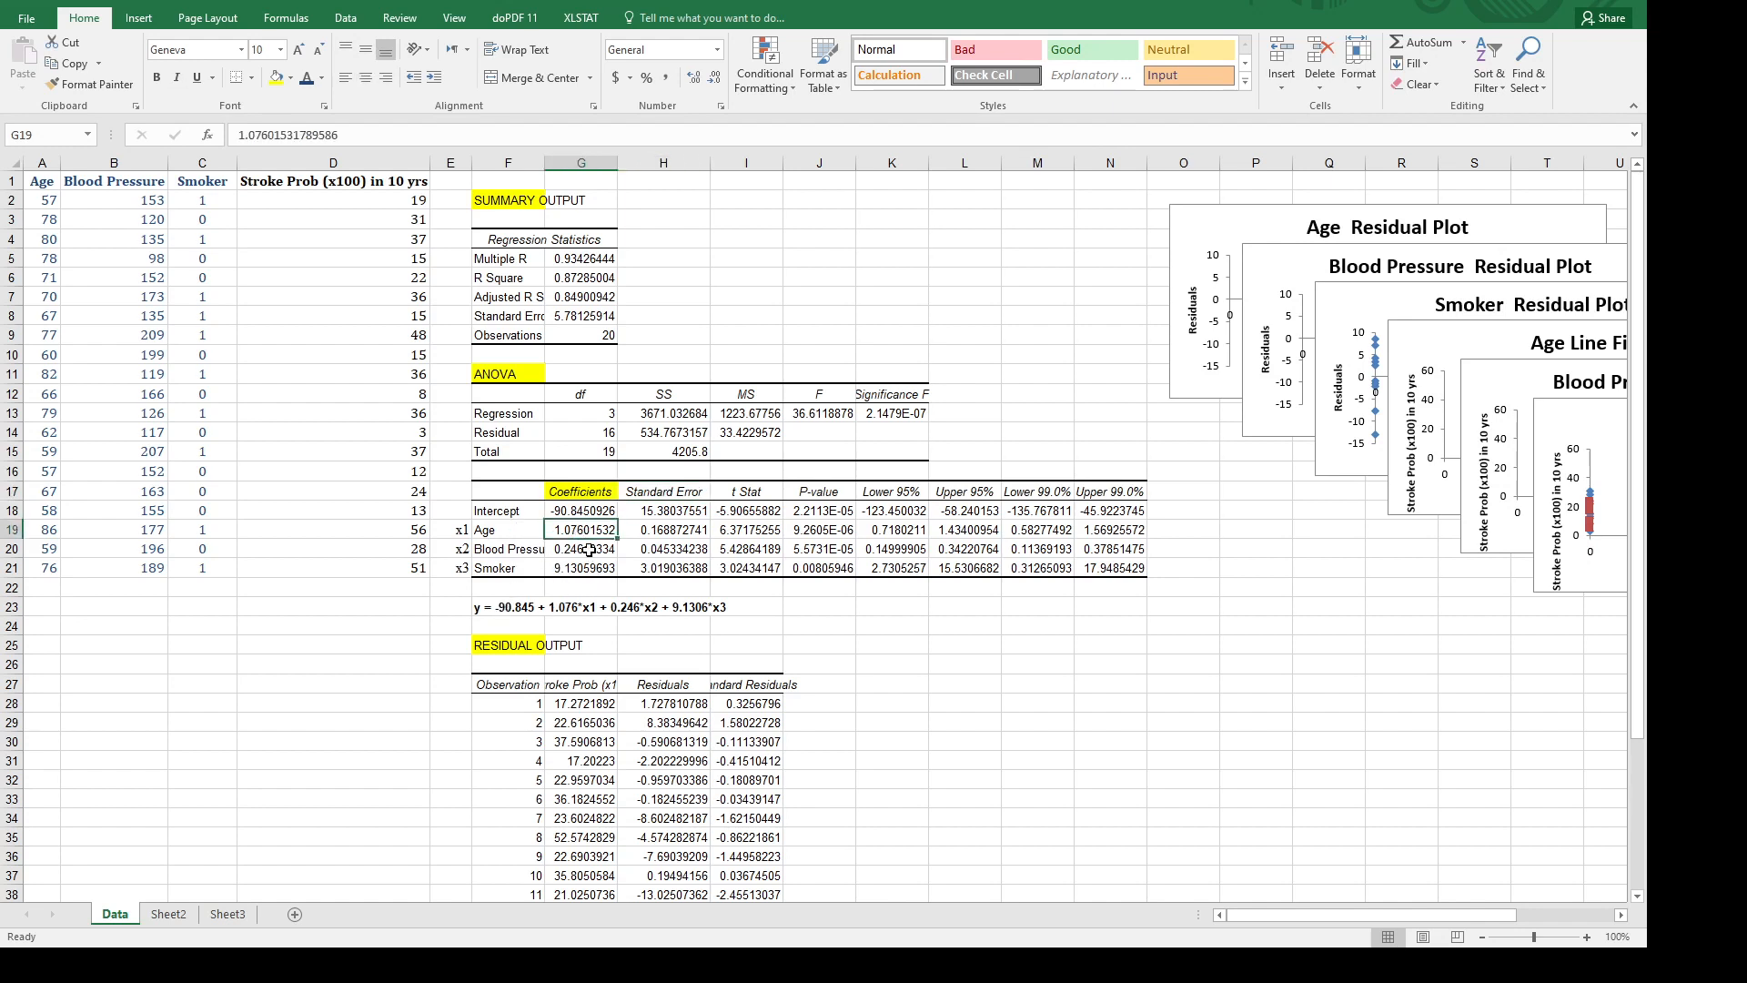
{"action": "left_click", "coordinate": [589, 551]}
{"action": "left_click", "coordinate": [596, 571]}
{"action": "left_click", "coordinate": [677, 531]}
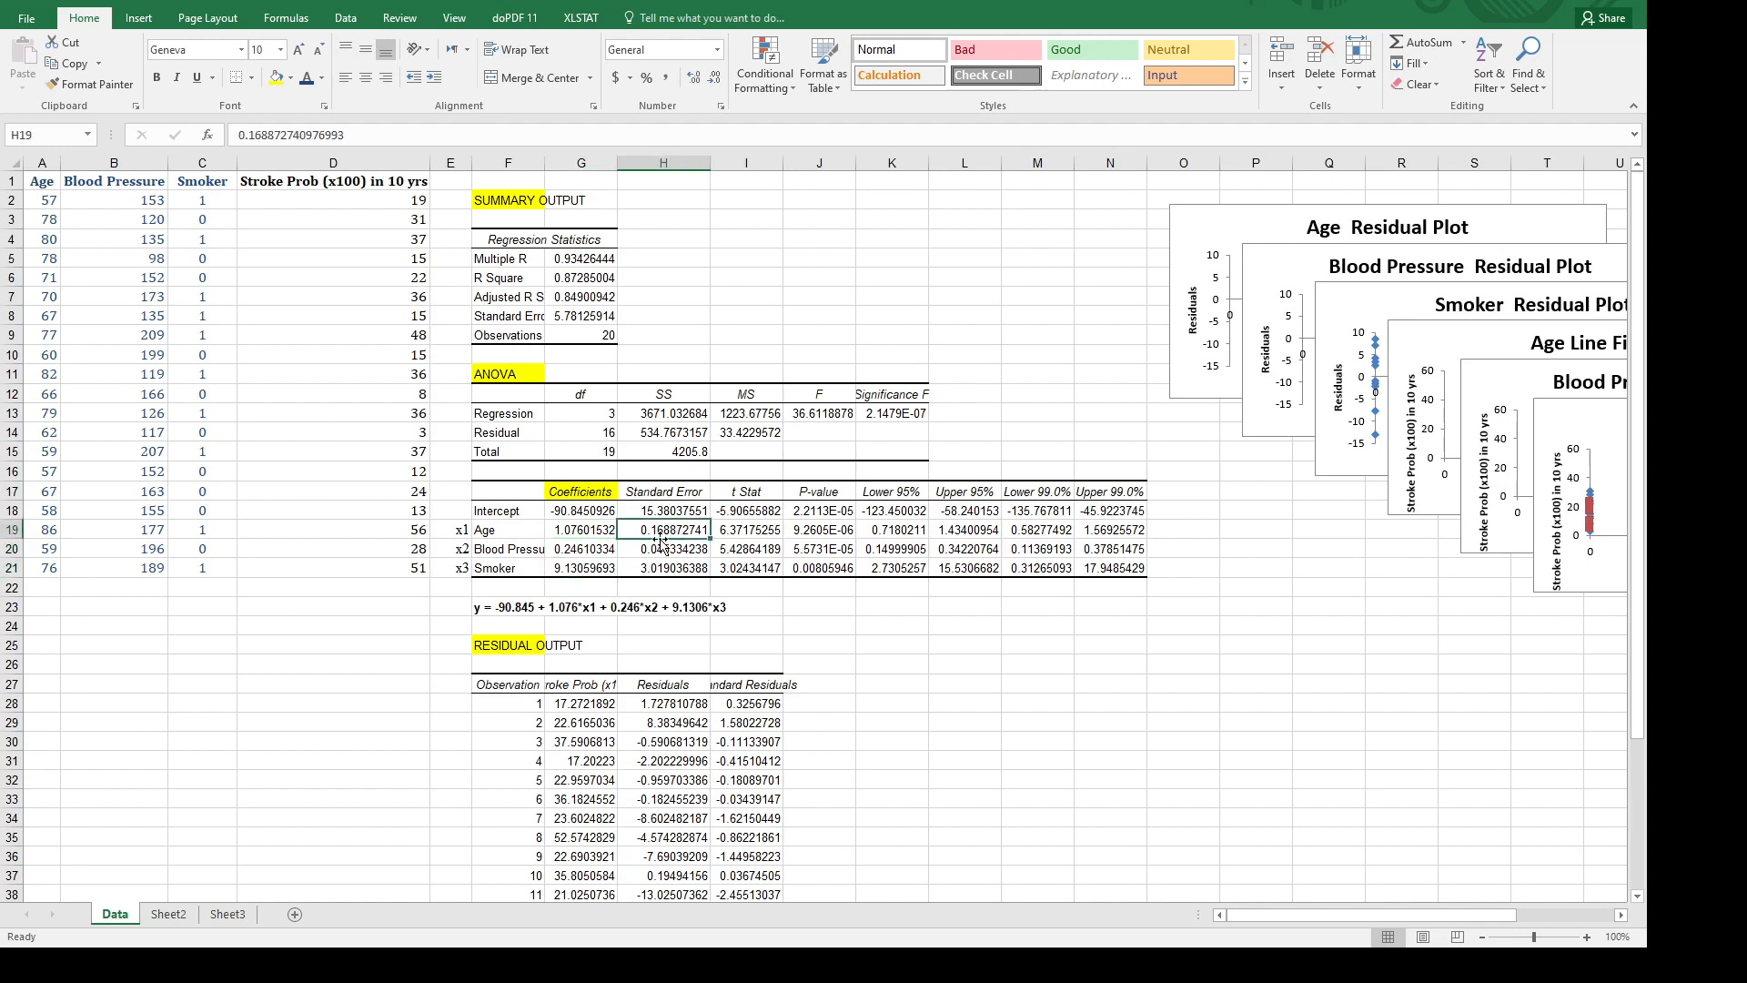
{"action": "left_click", "coordinate": [660, 548]}
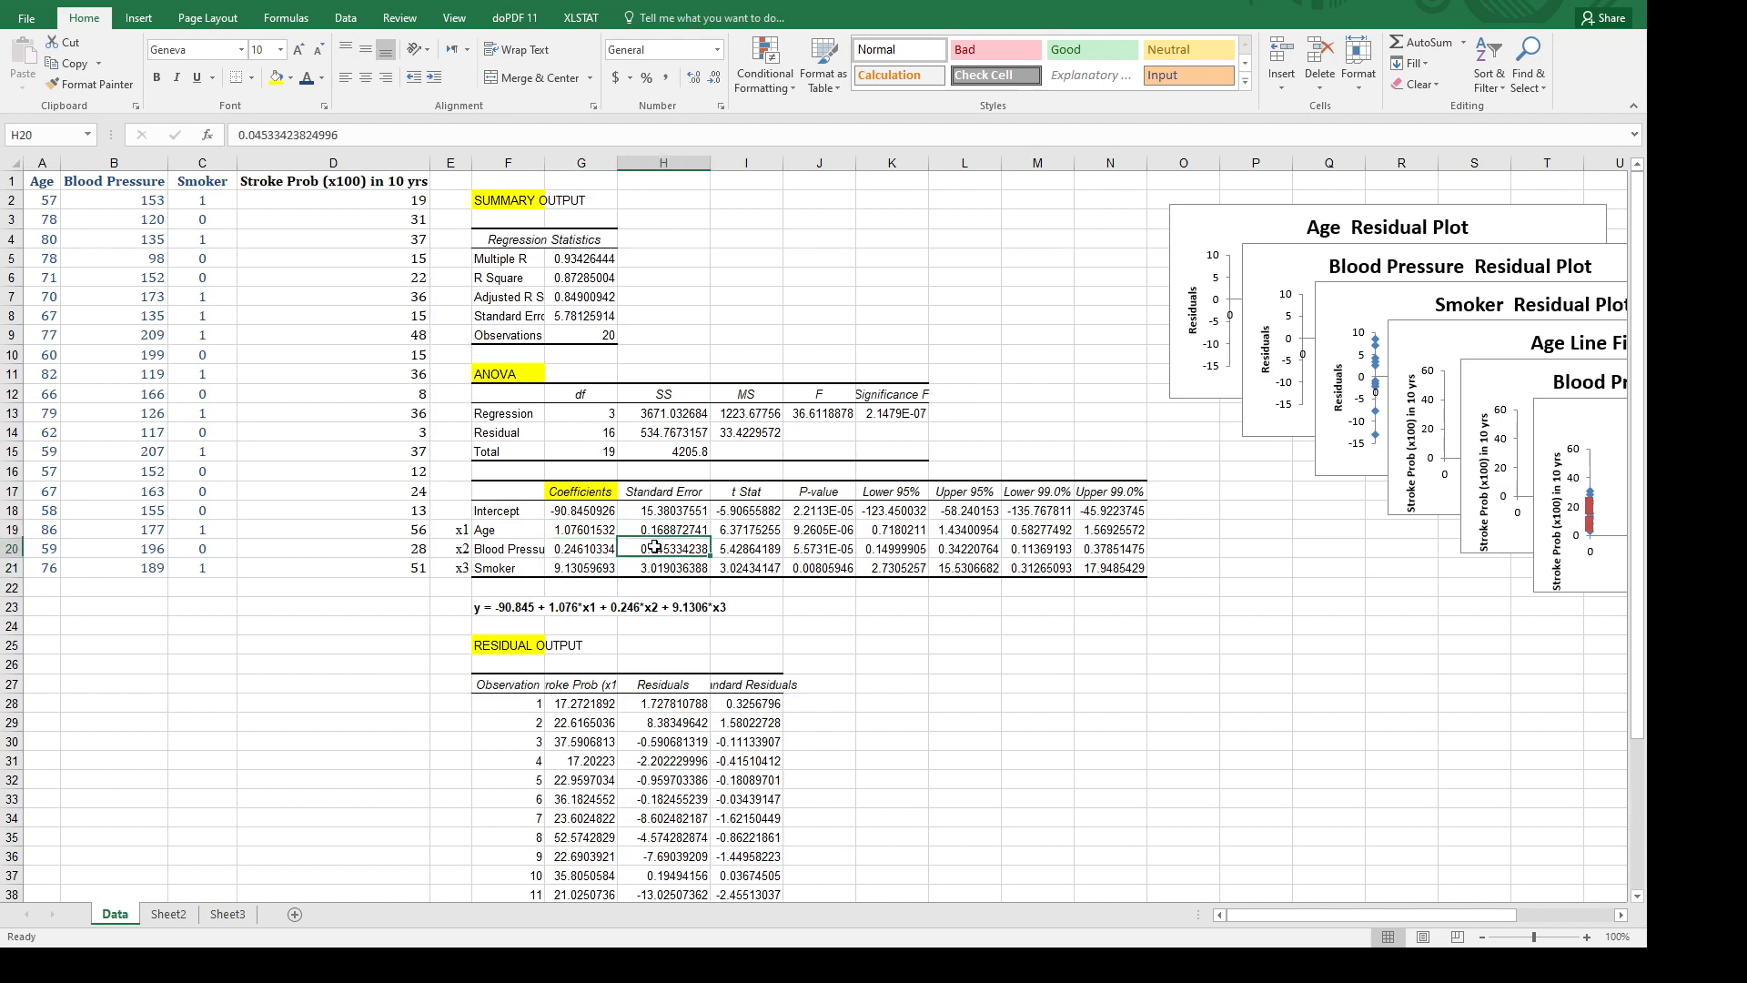
{"action": "left_click", "coordinate": [660, 568]}
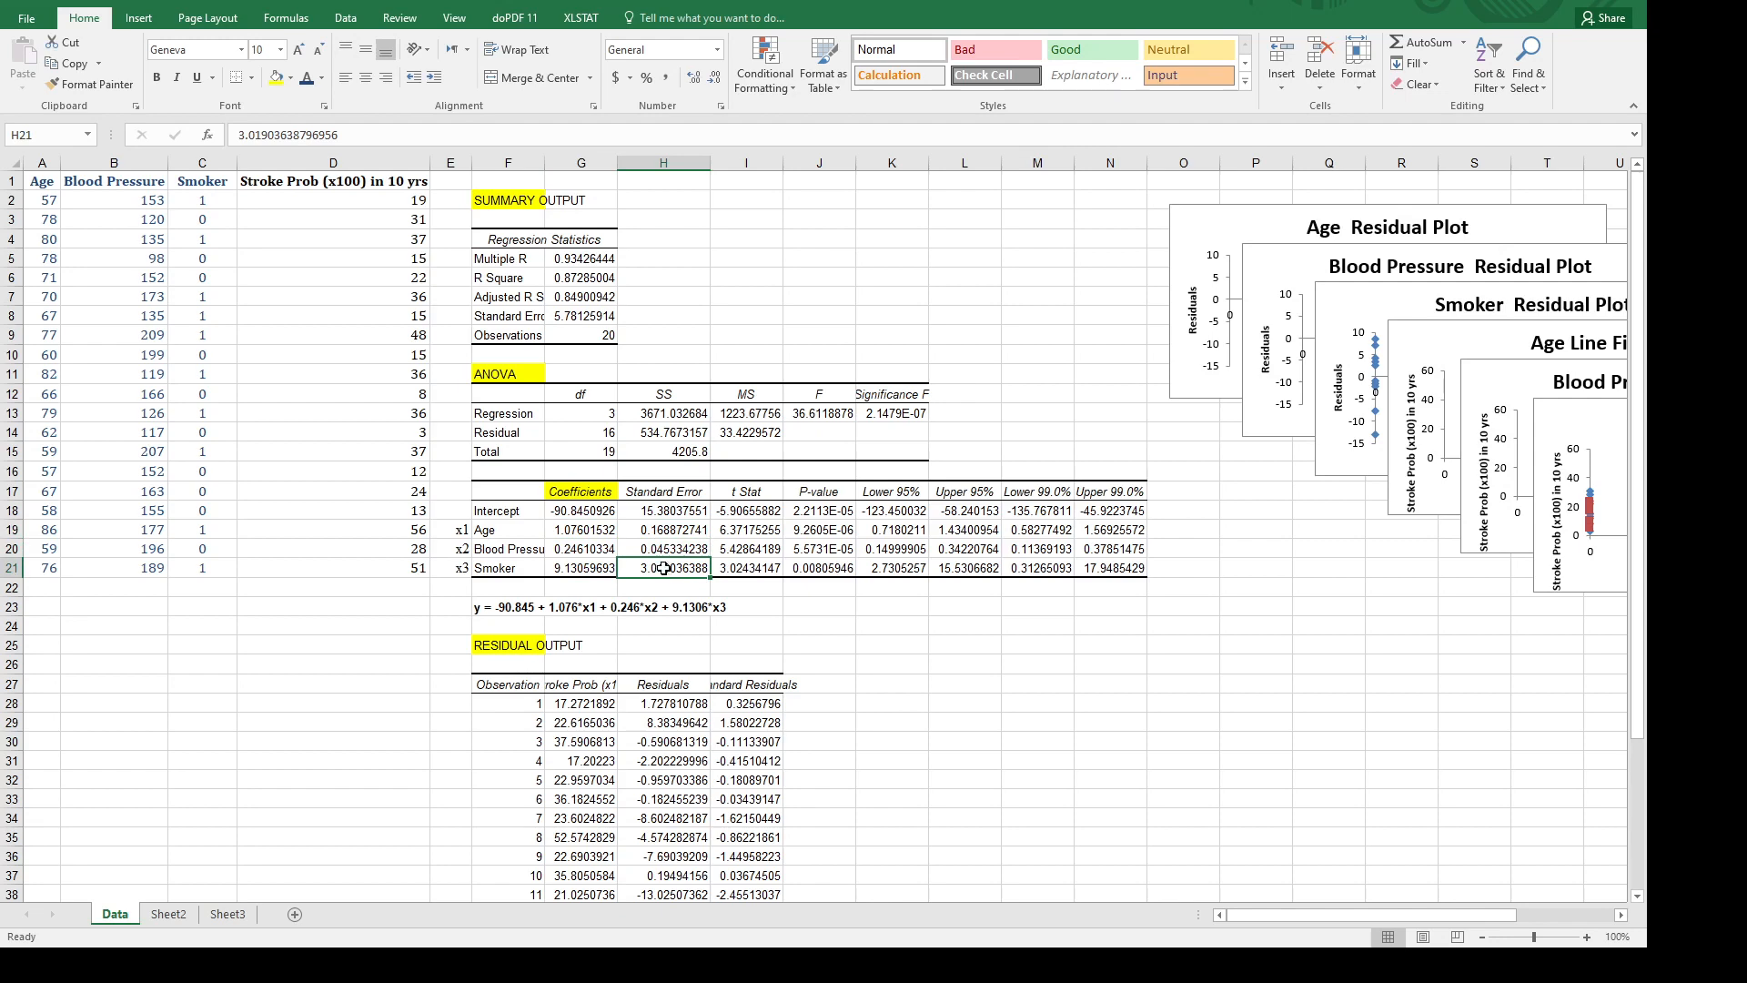
Compare each variable's t Stat with its coefficient and standard error, row by row for age, blood pressure and smoker.
{"action": "left_click", "coordinate": [756, 491]}
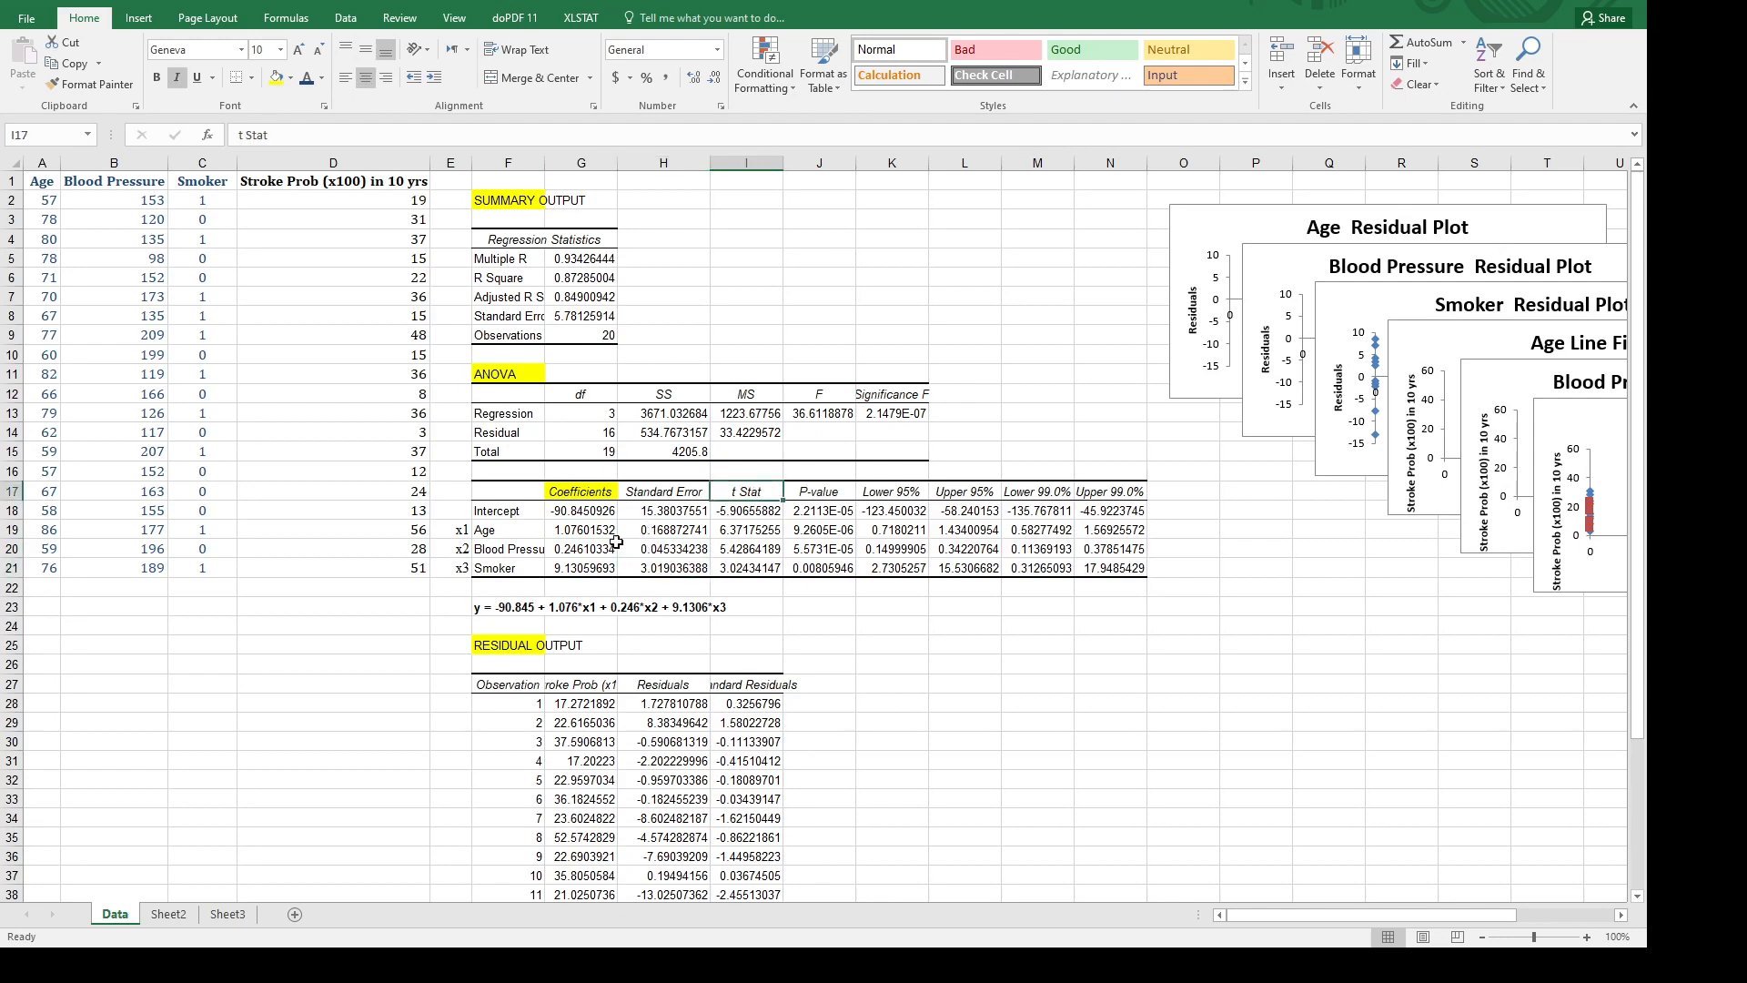
{"action": "left_click", "coordinate": [587, 532]}
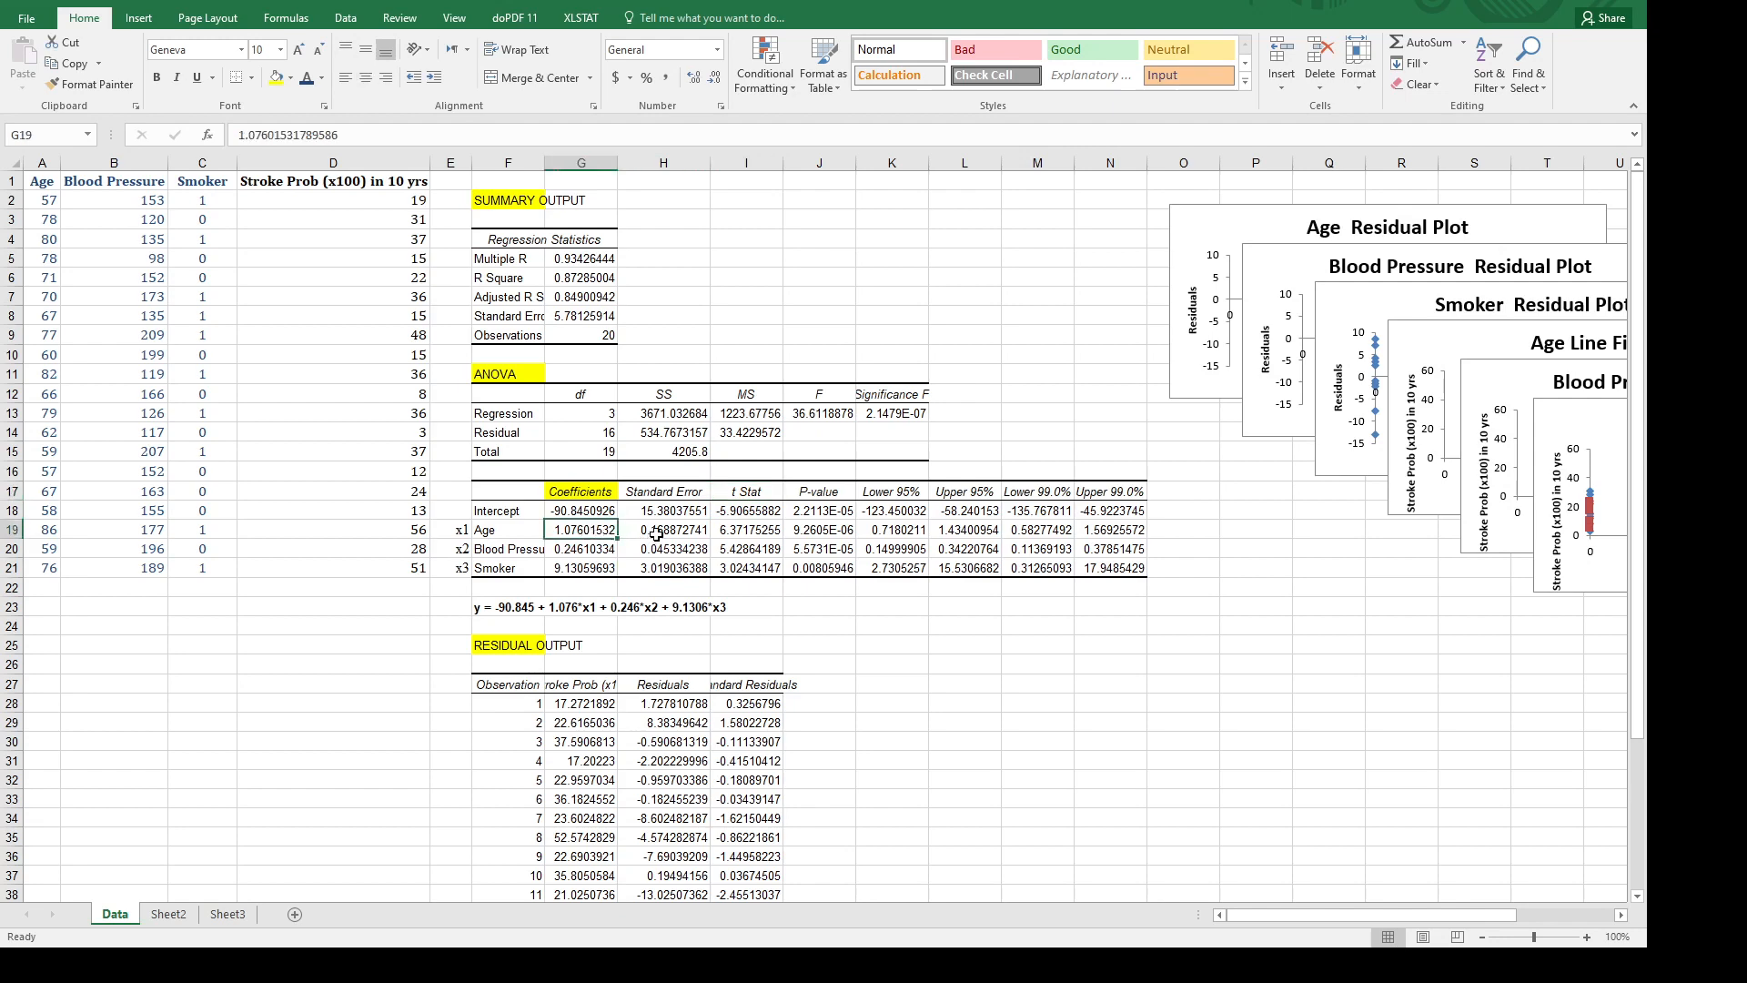
{"action": "left_click", "coordinate": [655, 535]}
{"action": "left_click", "coordinate": [745, 535]}
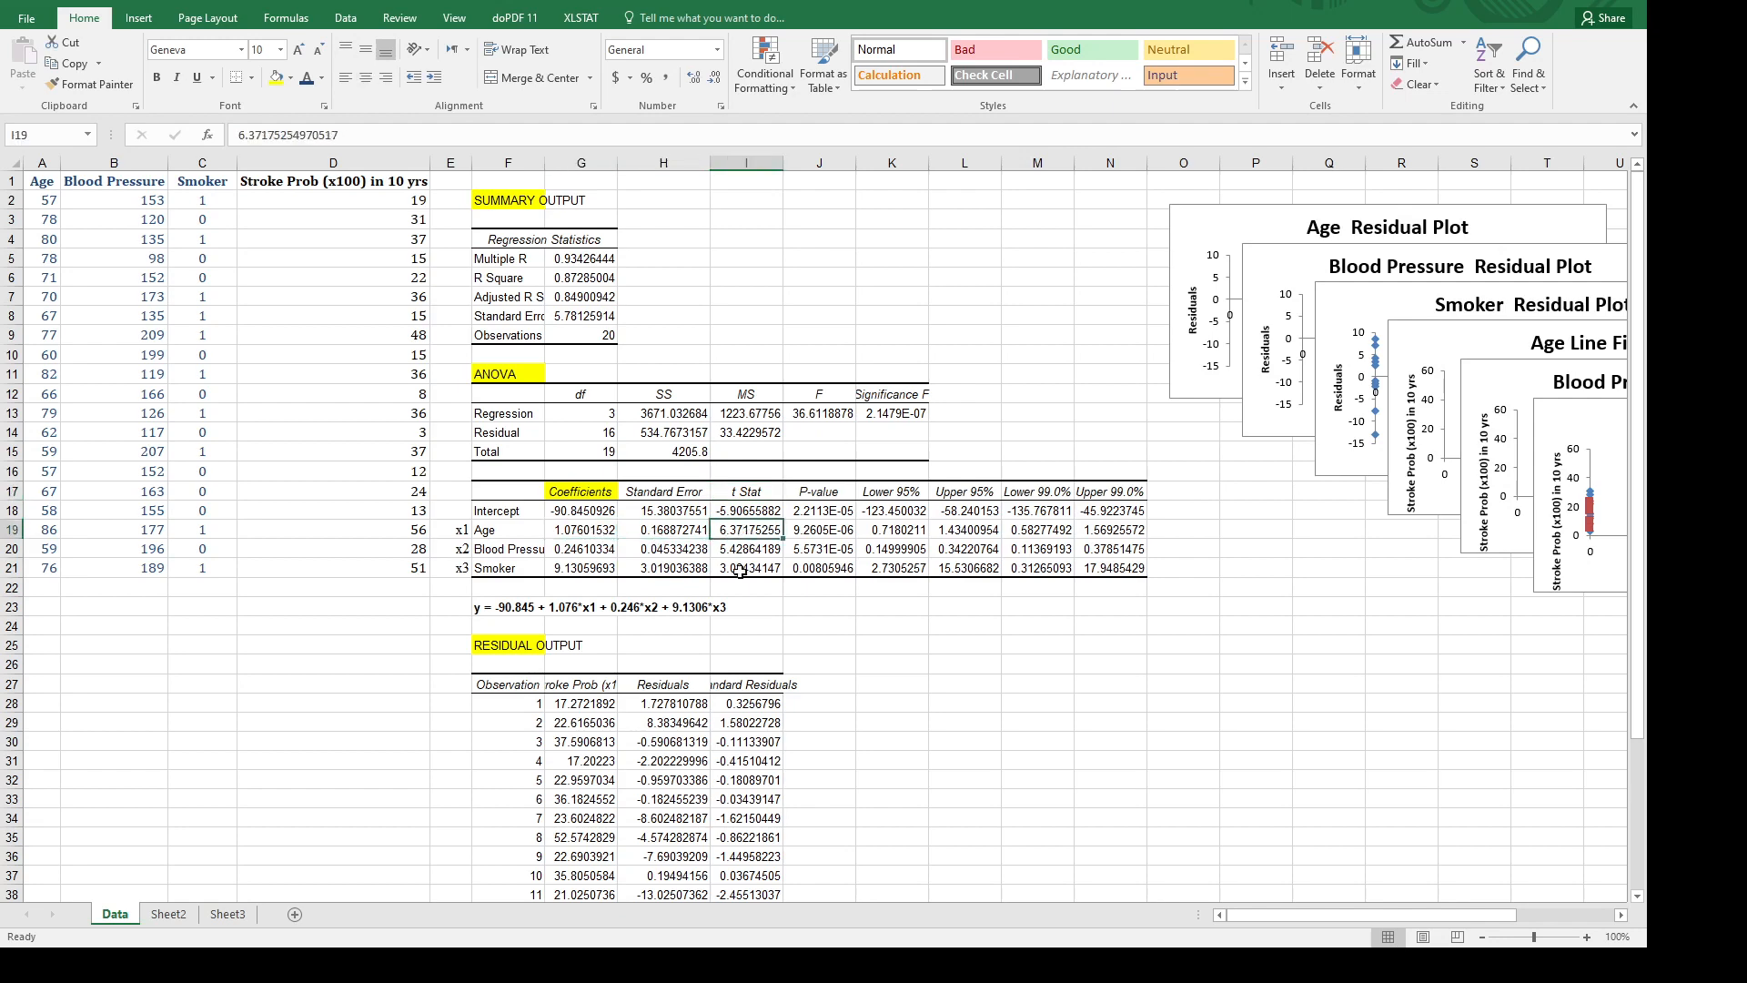
{"action": "left_click", "coordinate": [586, 550]}
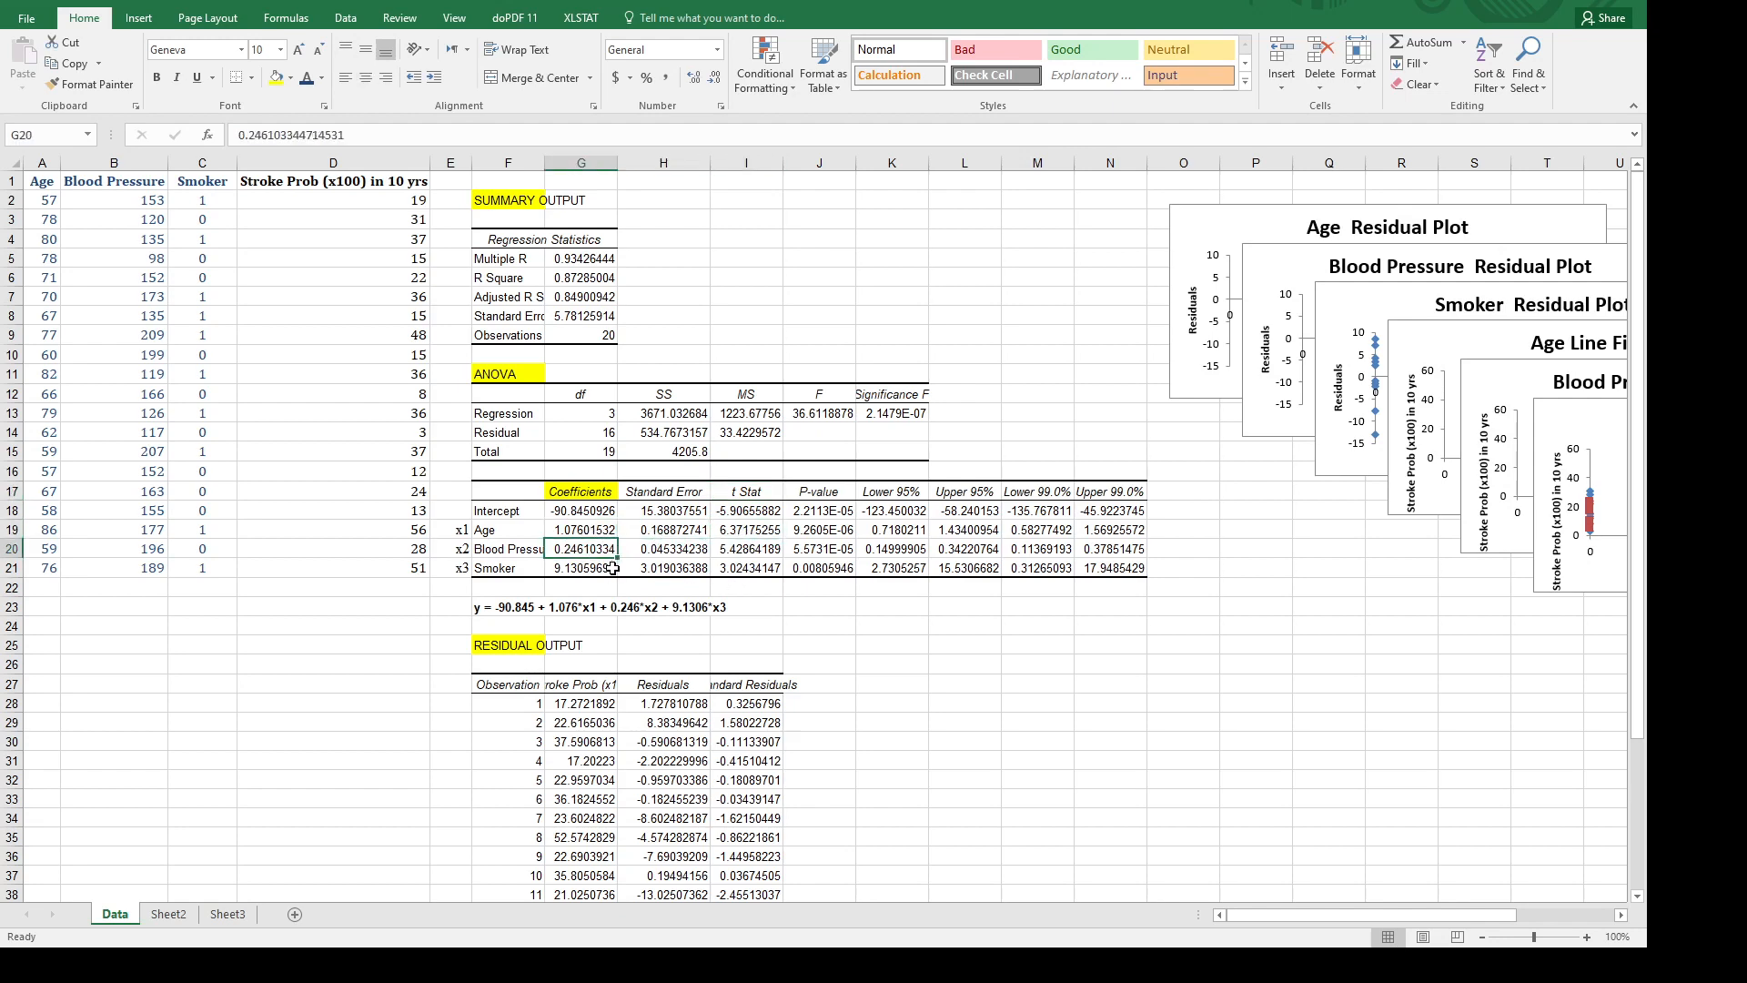
{"action": "left_click", "coordinate": [653, 551]}
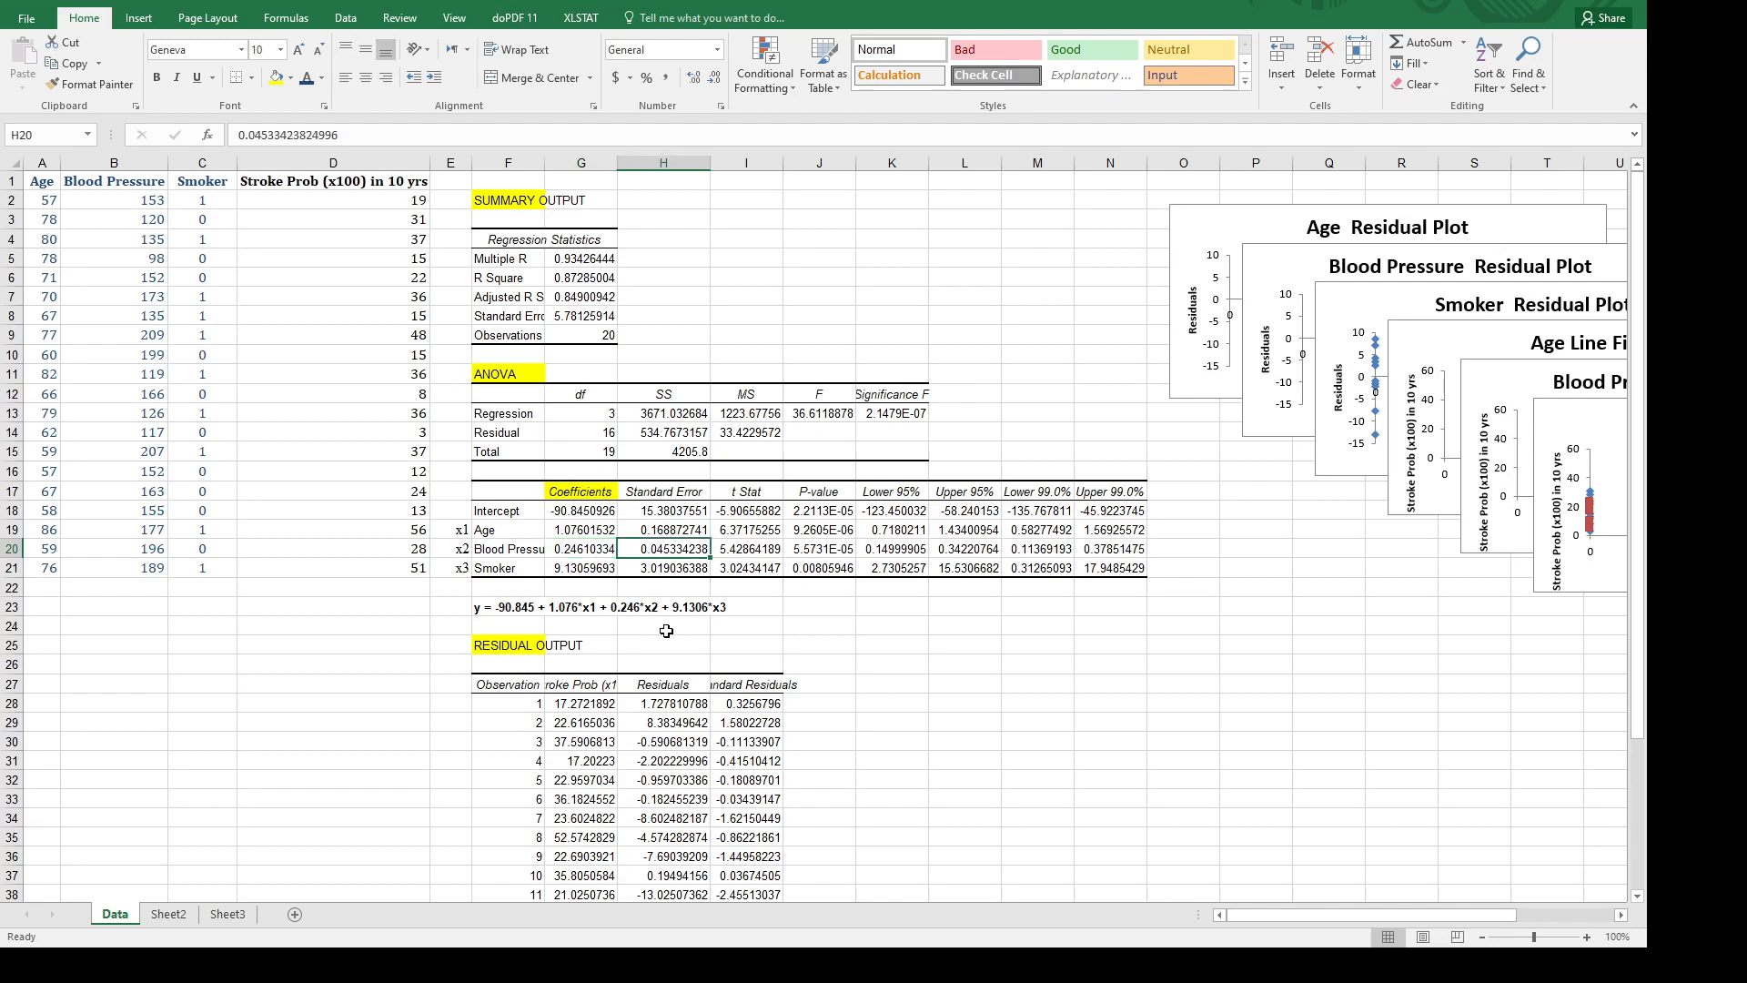
{"action": "left_click", "coordinate": [736, 546]}
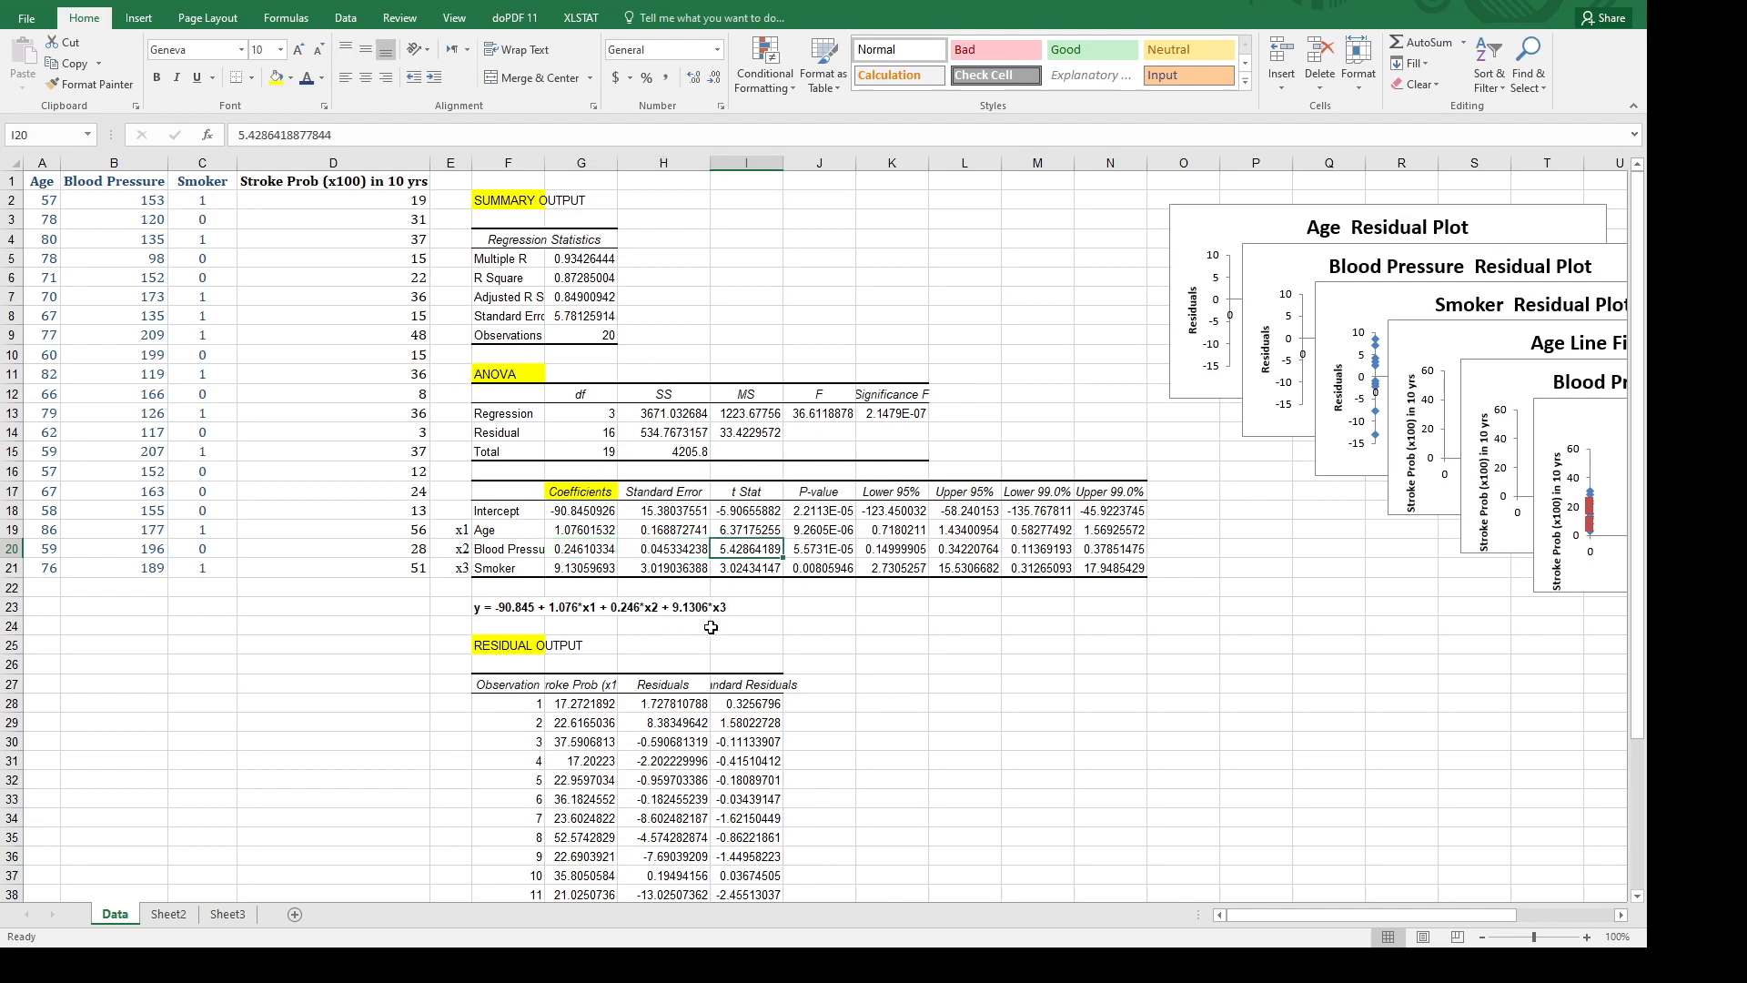
{"action": "left_click", "coordinate": [575, 570]}
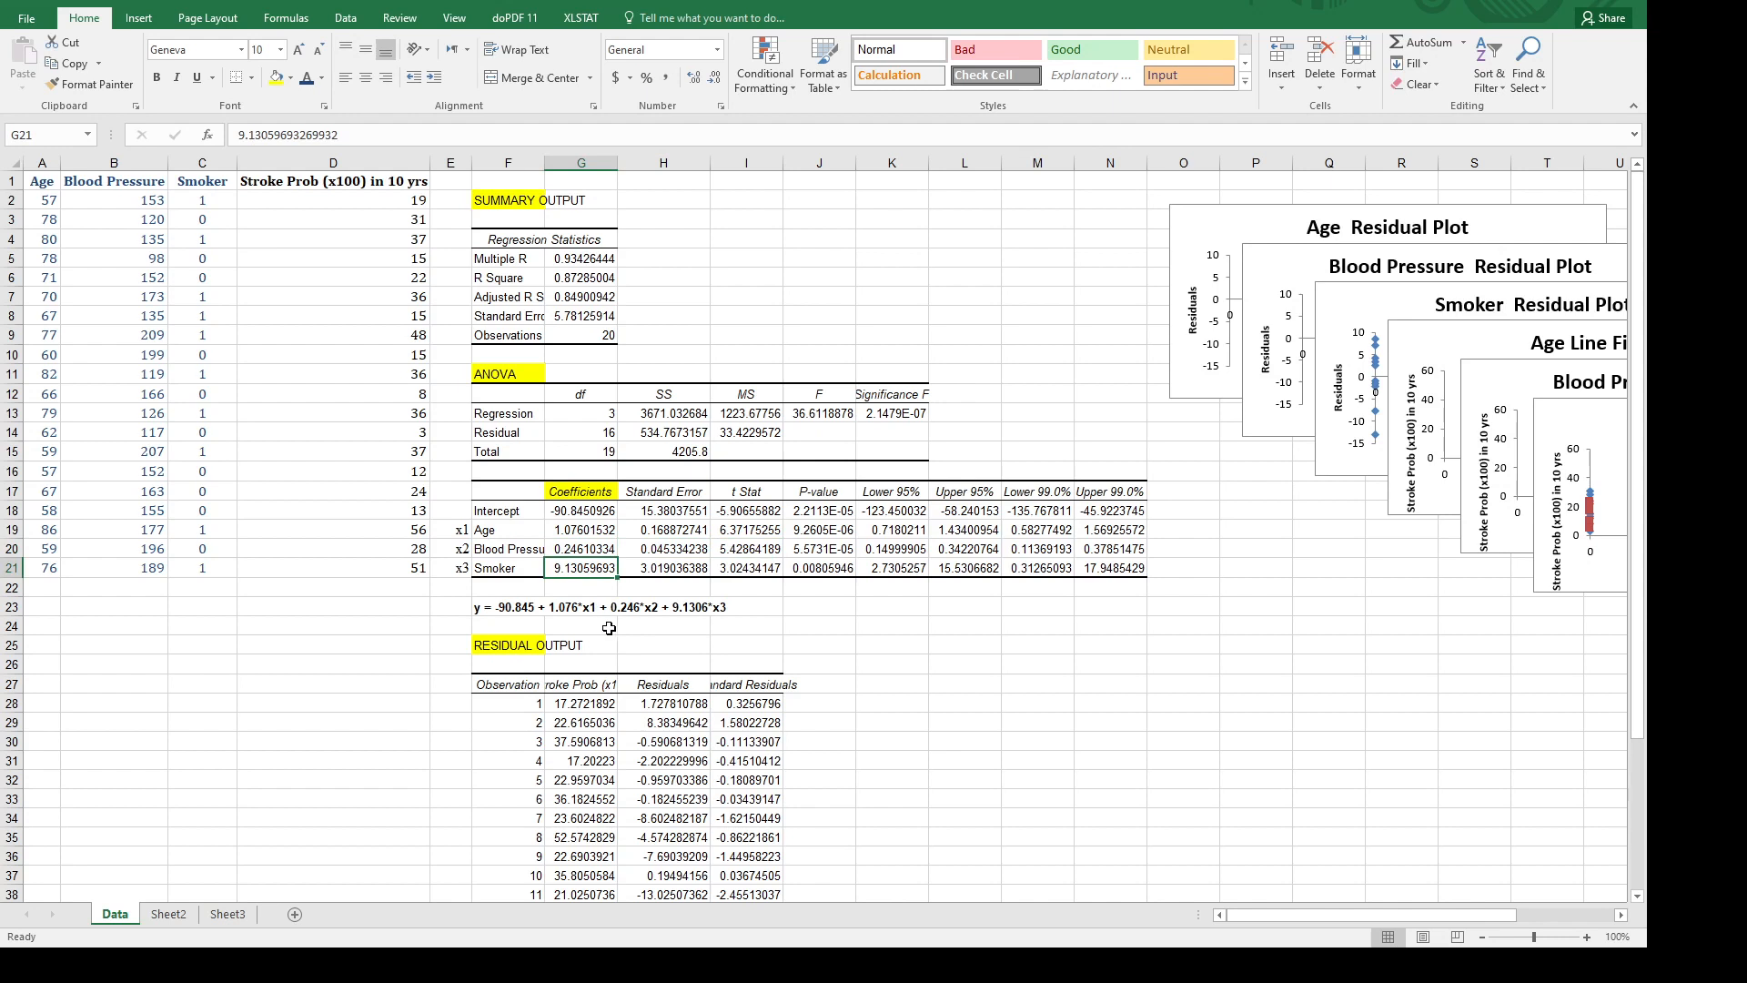
{"action": "left_click", "coordinate": [664, 570]}
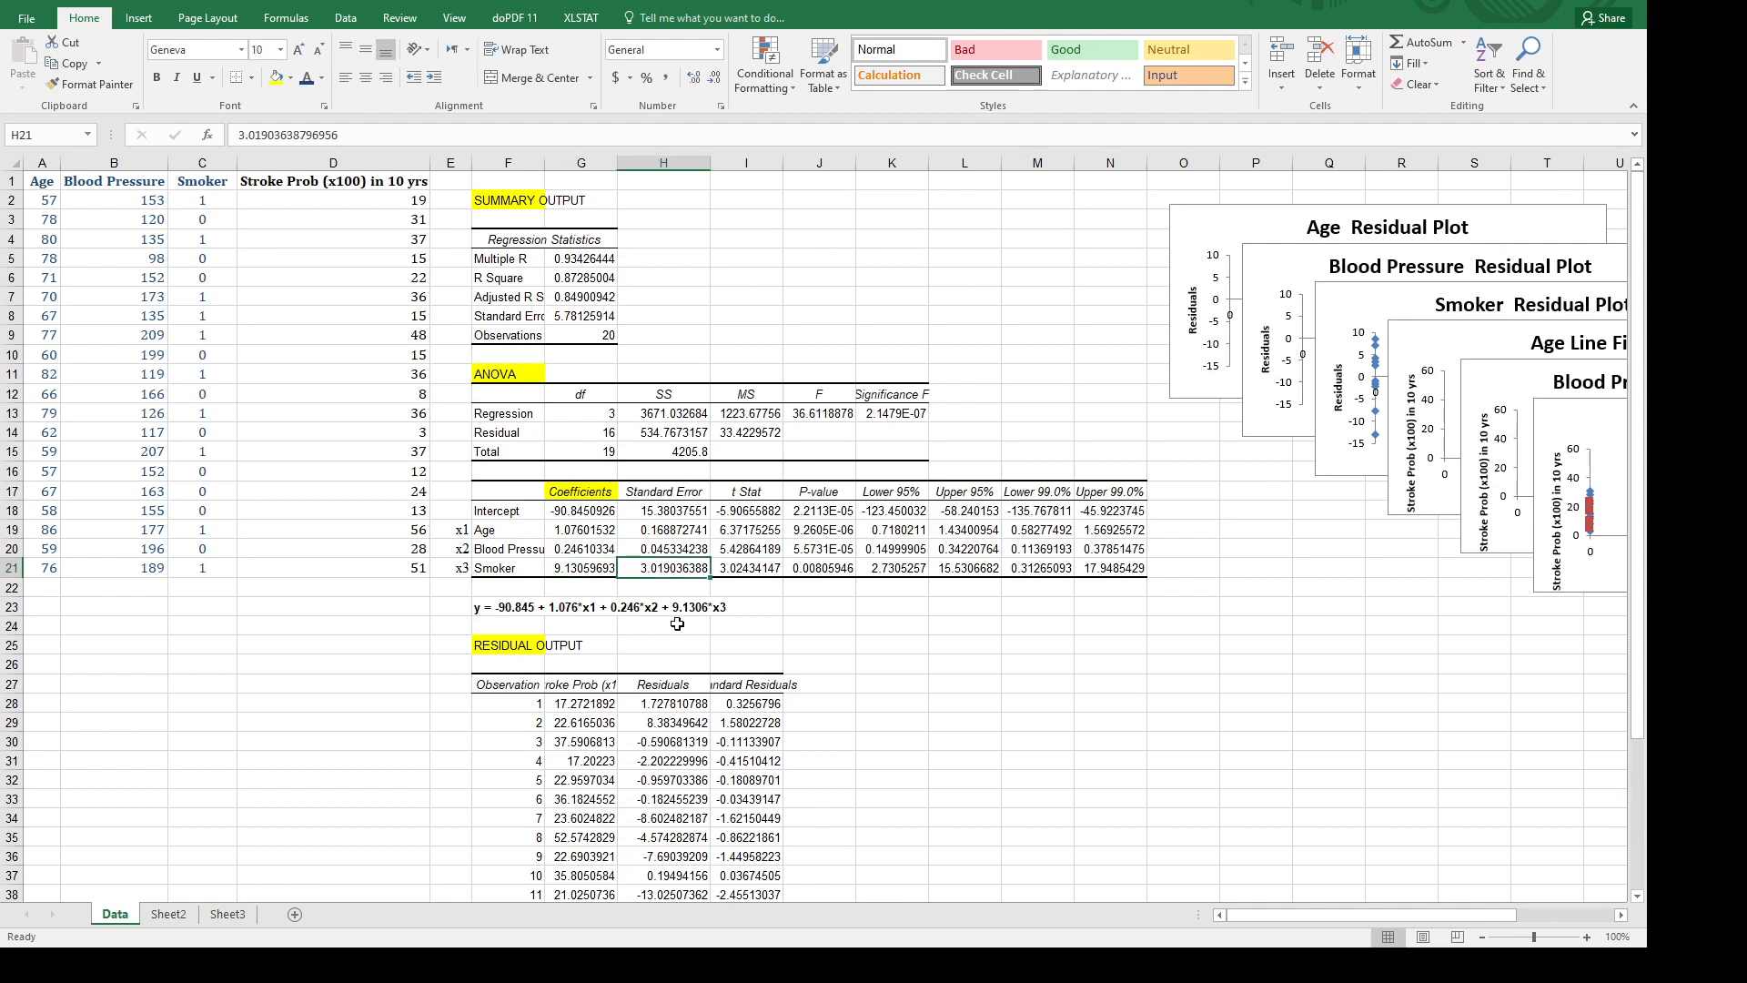
{"action": "left_click", "coordinate": [744, 569]}
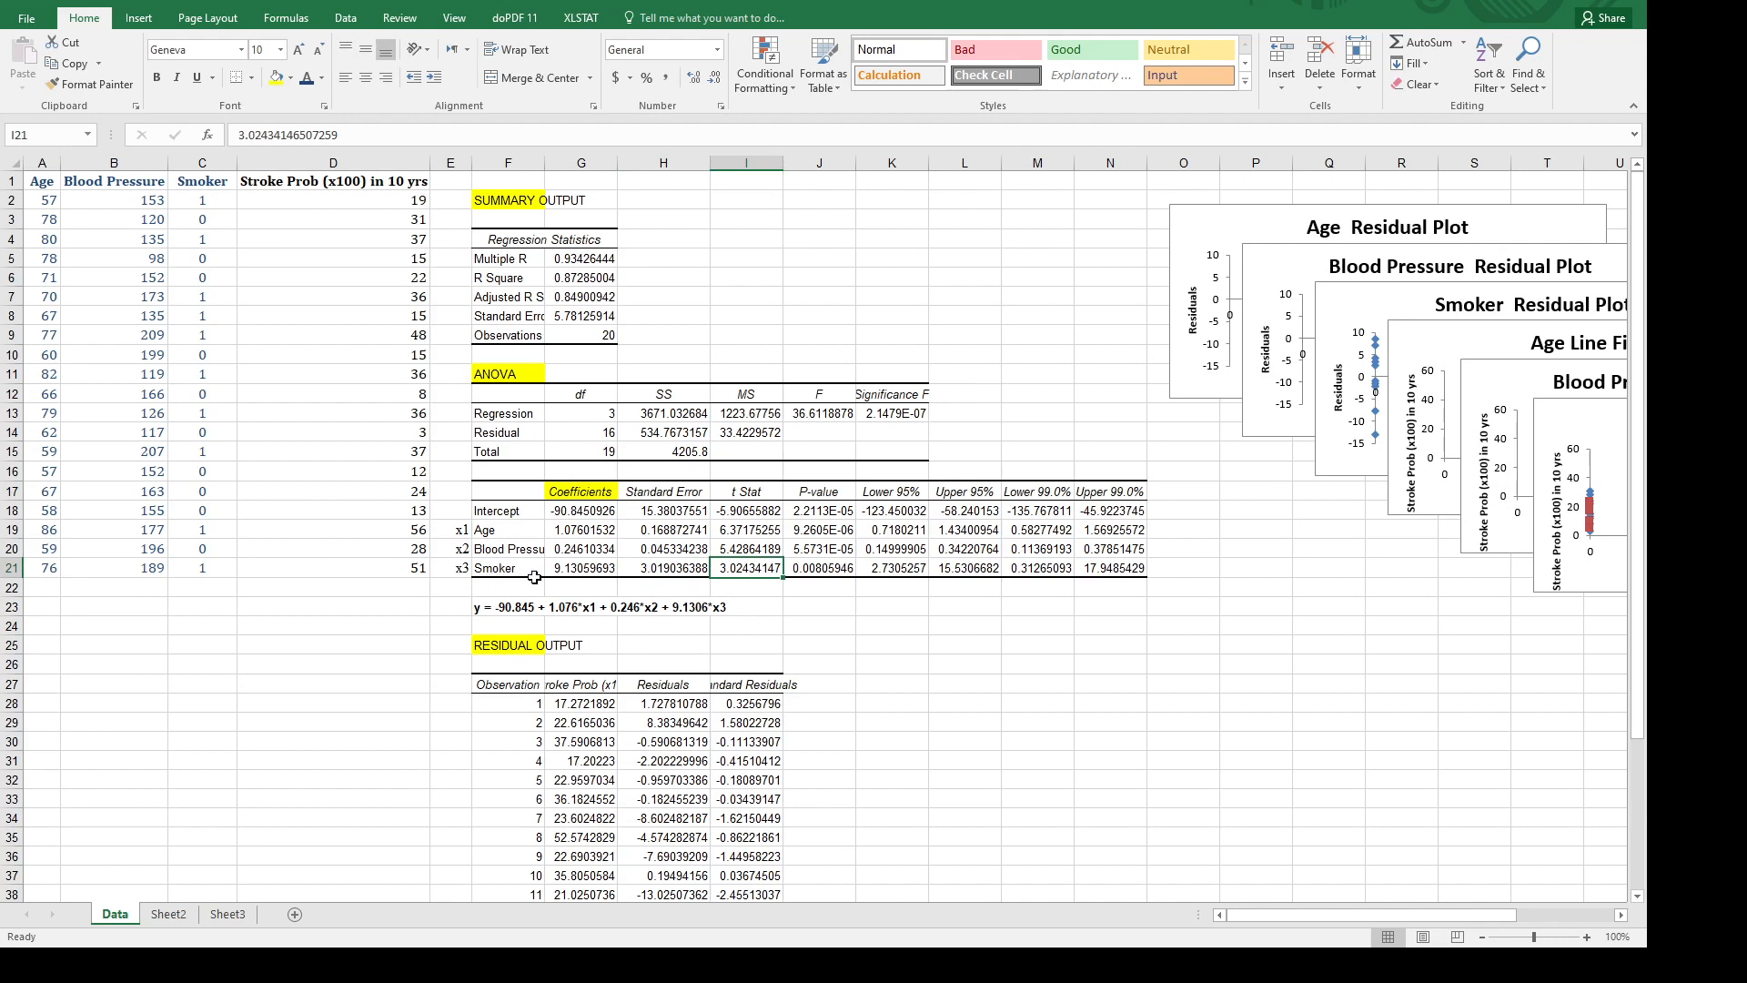
Examine the t Stat and P-value columns of the coefficients table, starting with the intercept row.
{"action": "left_click", "coordinate": [737, 490]}
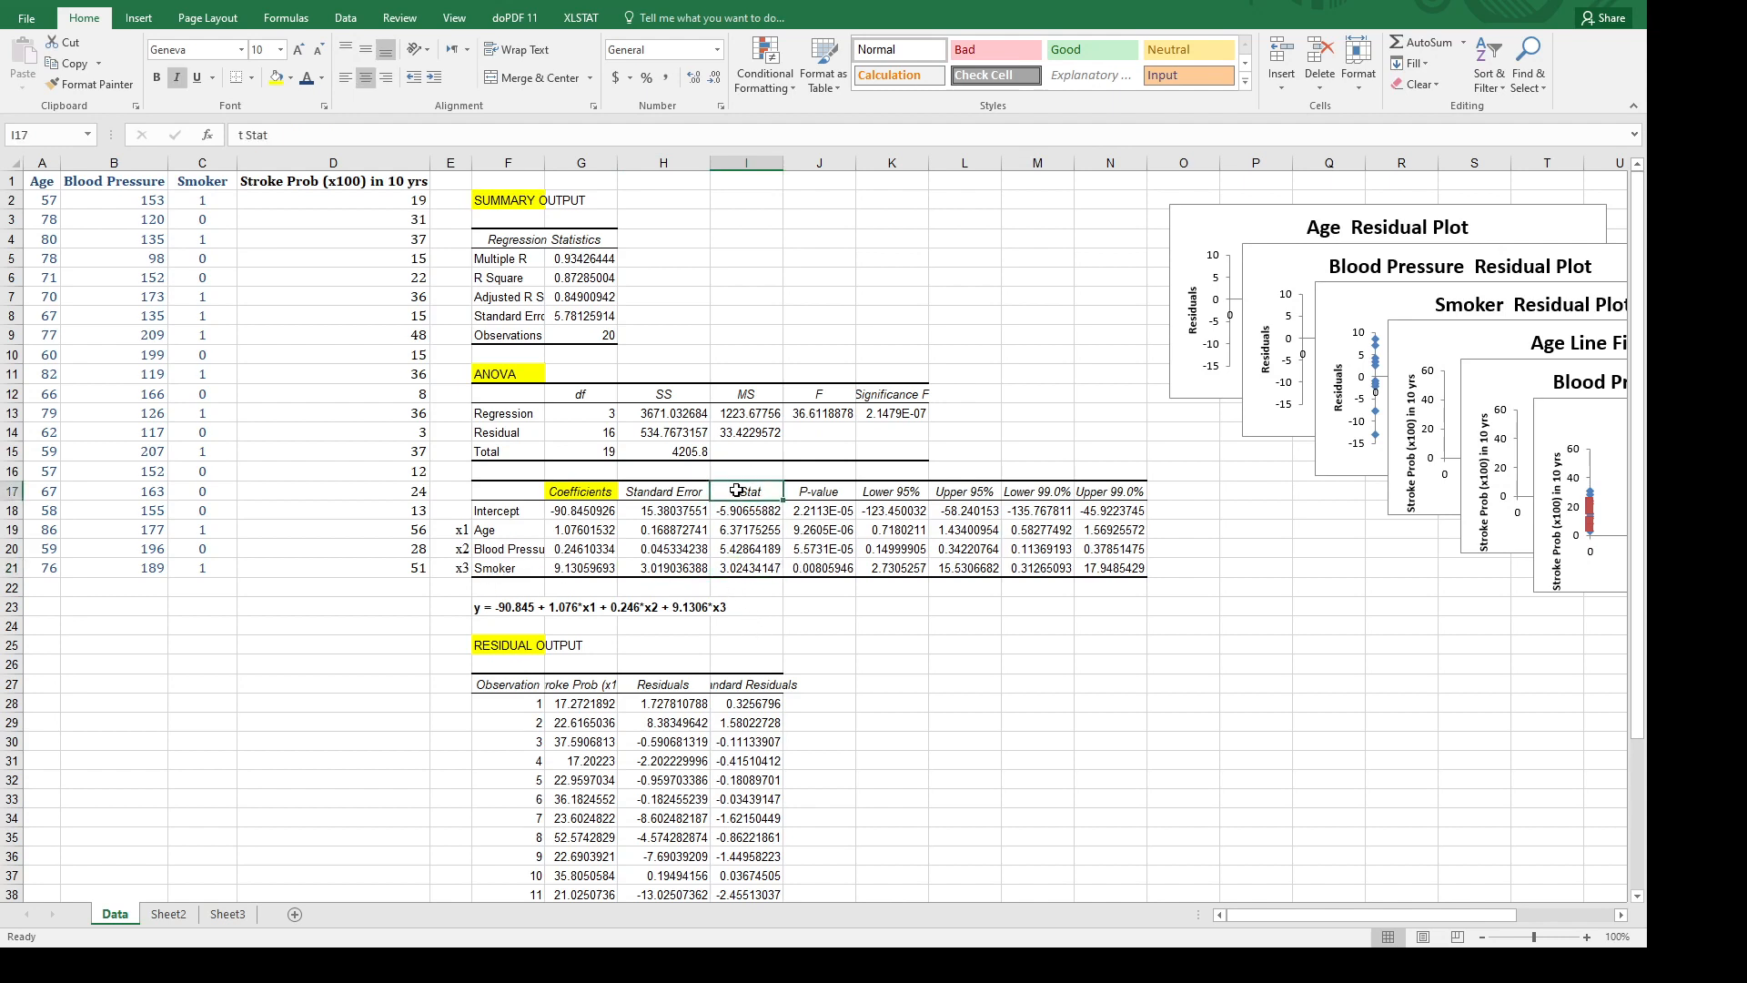
{"action": "left_click", "coordinate": [823, 492]}
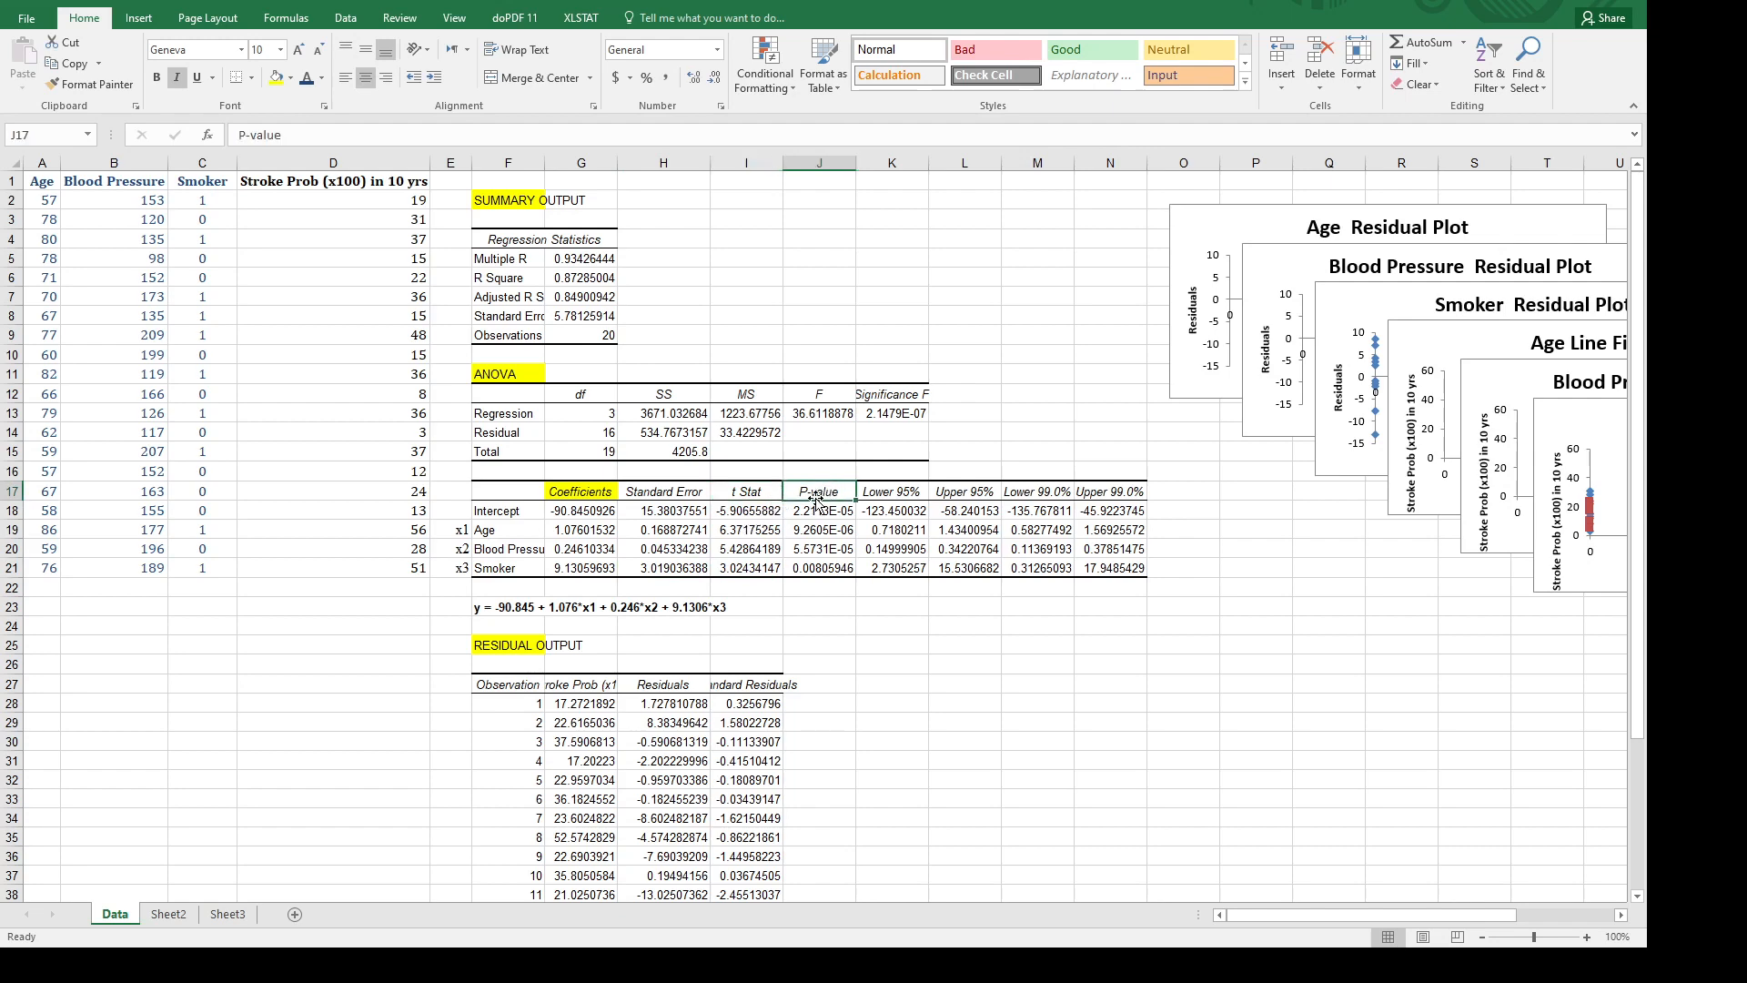
{"action": "left_click", "coordinate": [750, 492]}
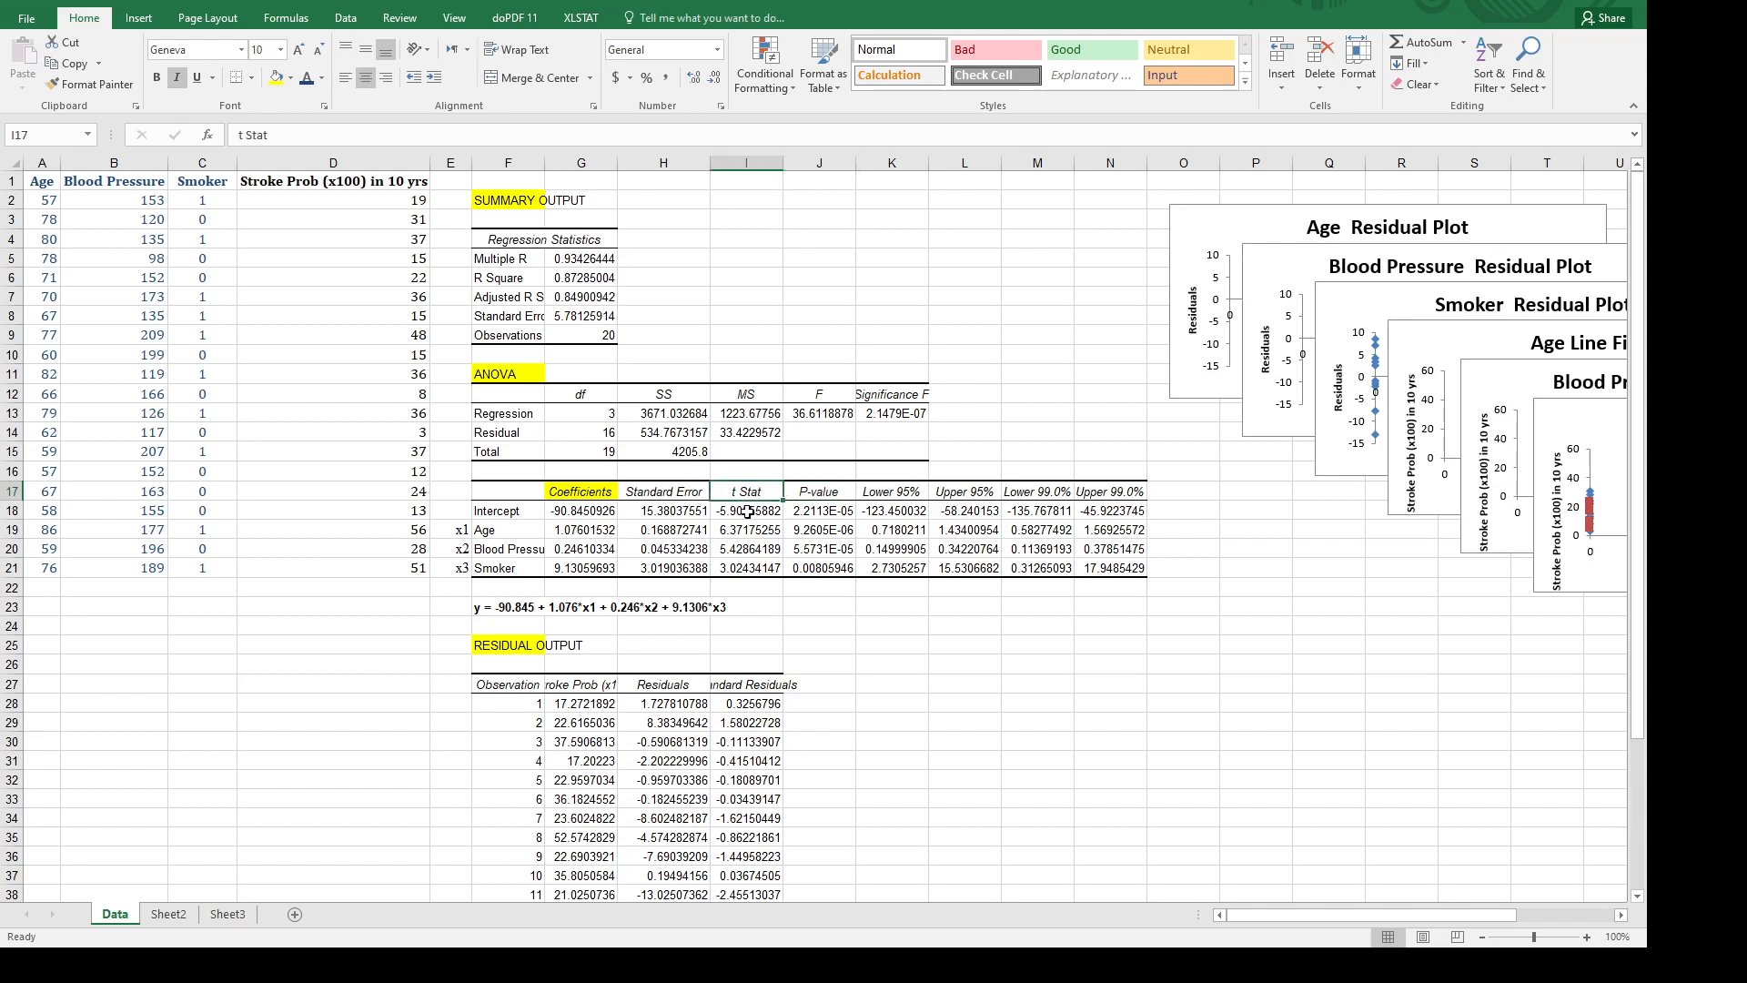
{"action": "left_click", "coordinate": [747, 511]}
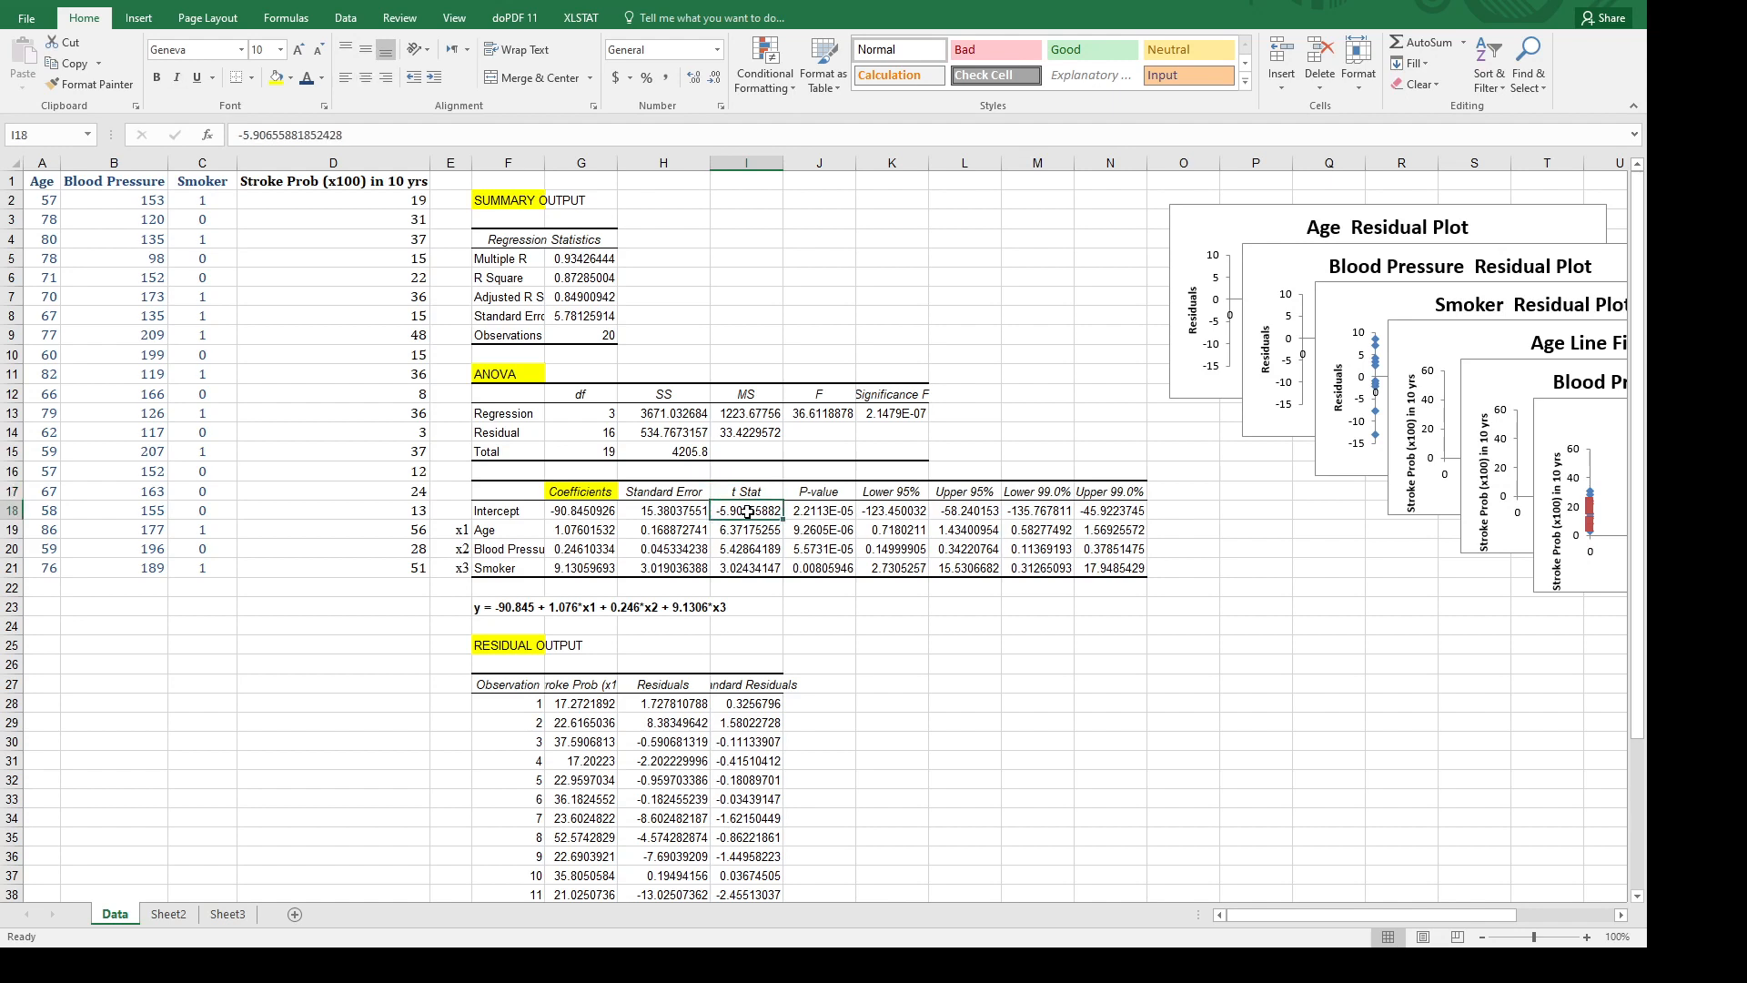
{"action": "left_click", "coordinate": [807, 515]}
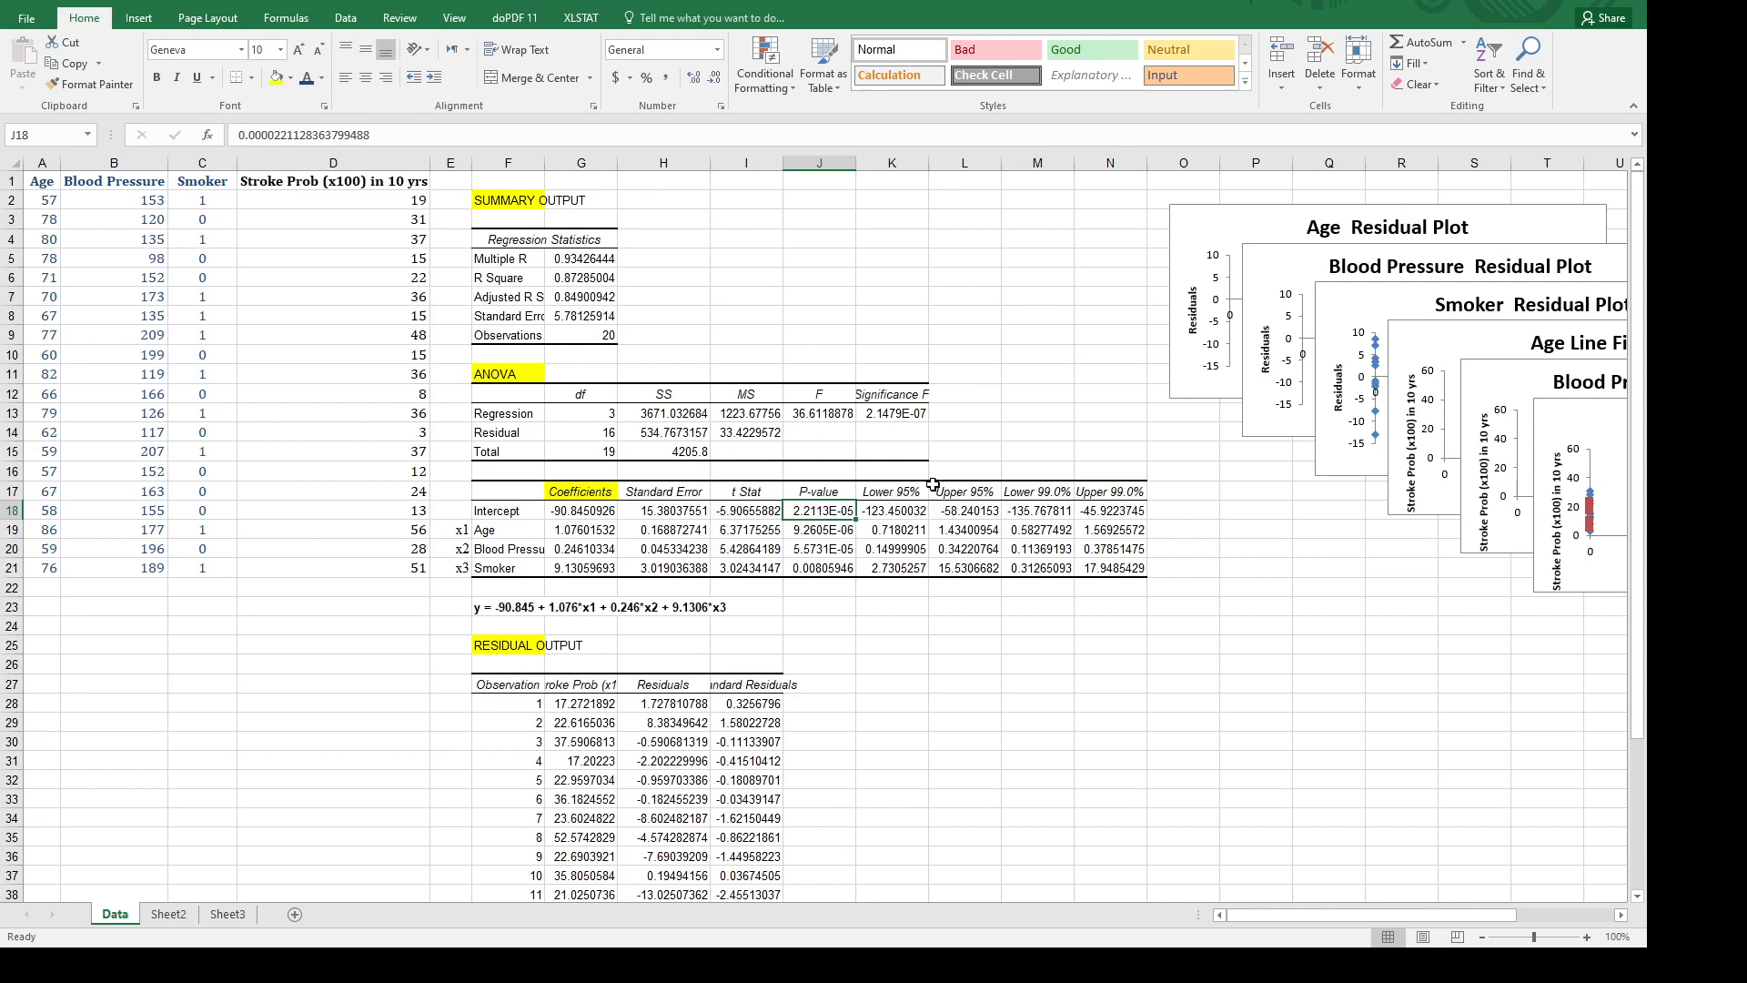
Change the font color of the Lower 95% and Upper 95% columns, K17:L21, to light grey.
{"action": "left_click", "coordinate": [900, 494]}
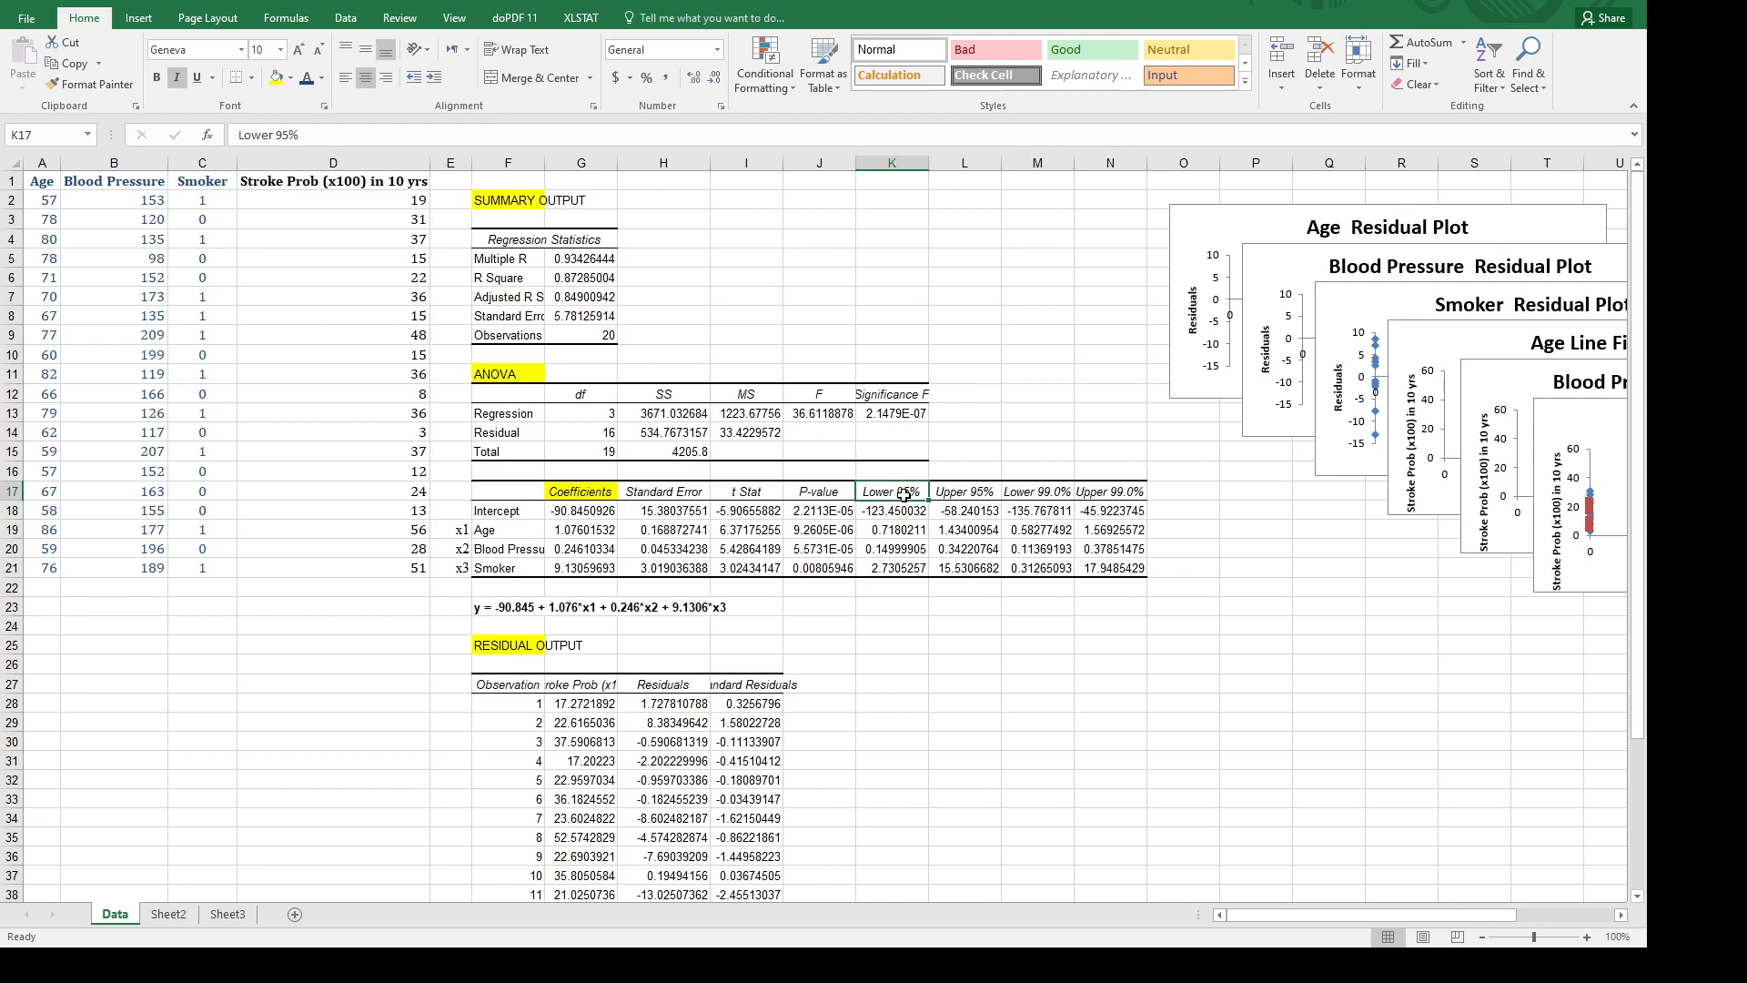
{"action": "left_click_drag", "start_coordinate": [904, 494], "coordinate": [964, 568]}
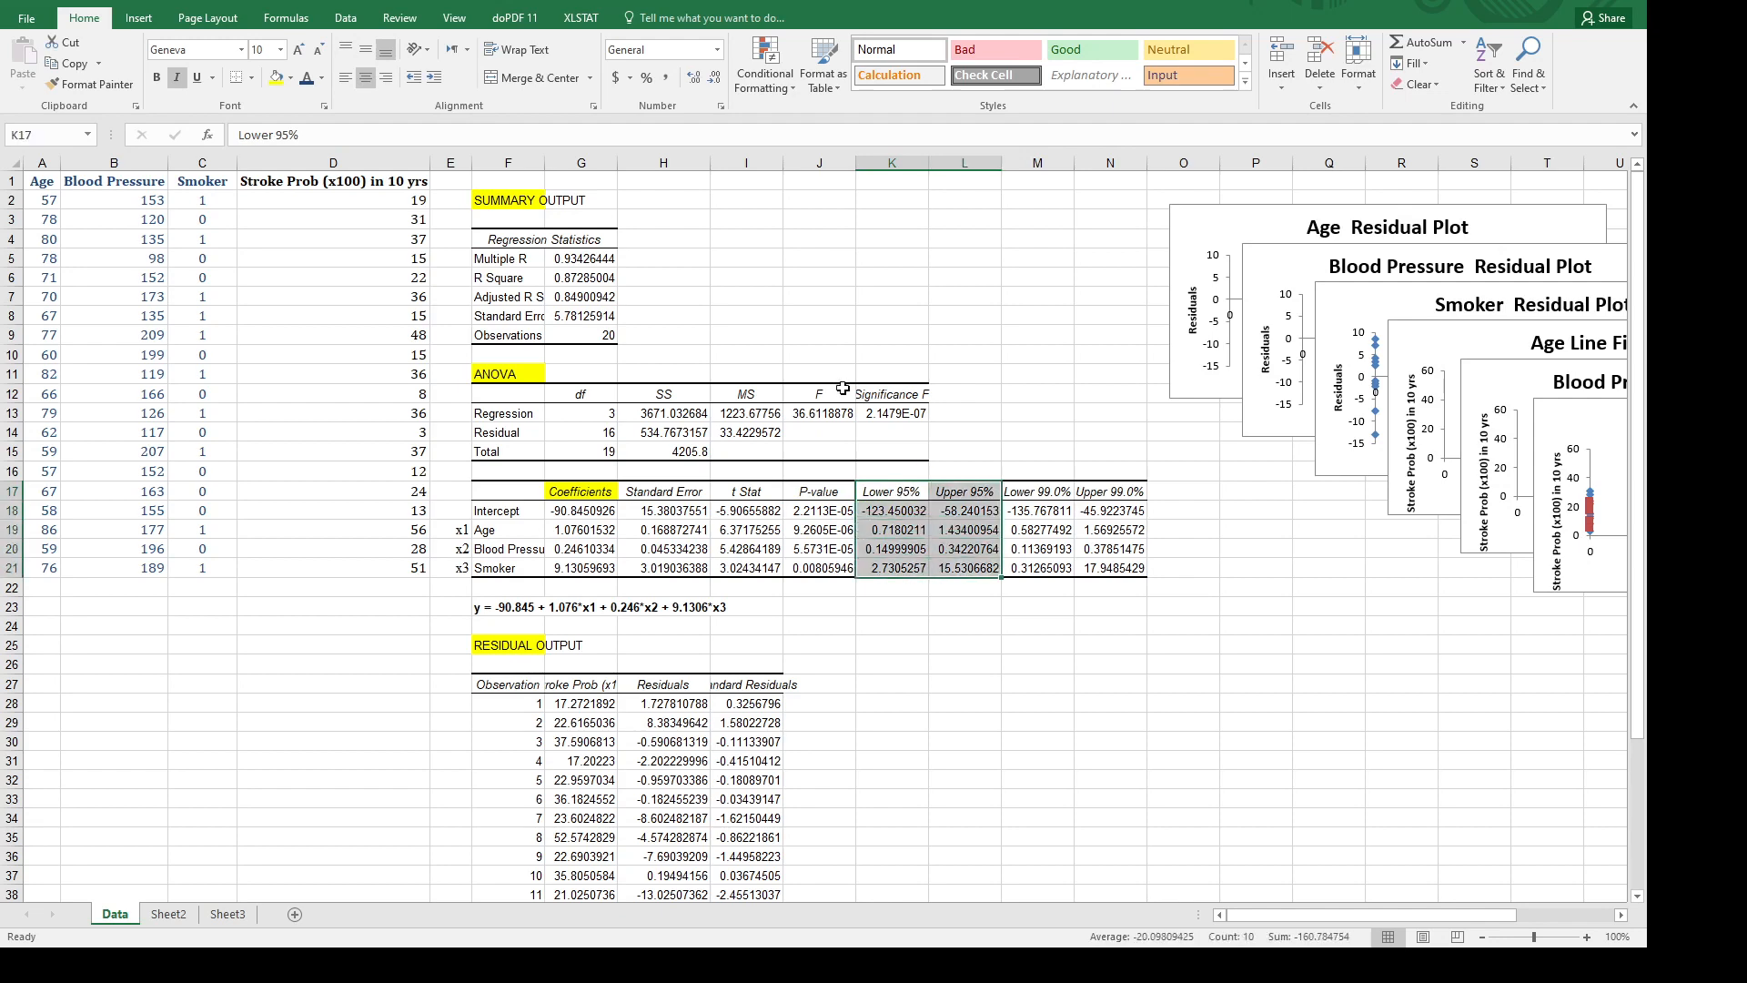
{"action": "left_click", "coordinate": [307, 77]}
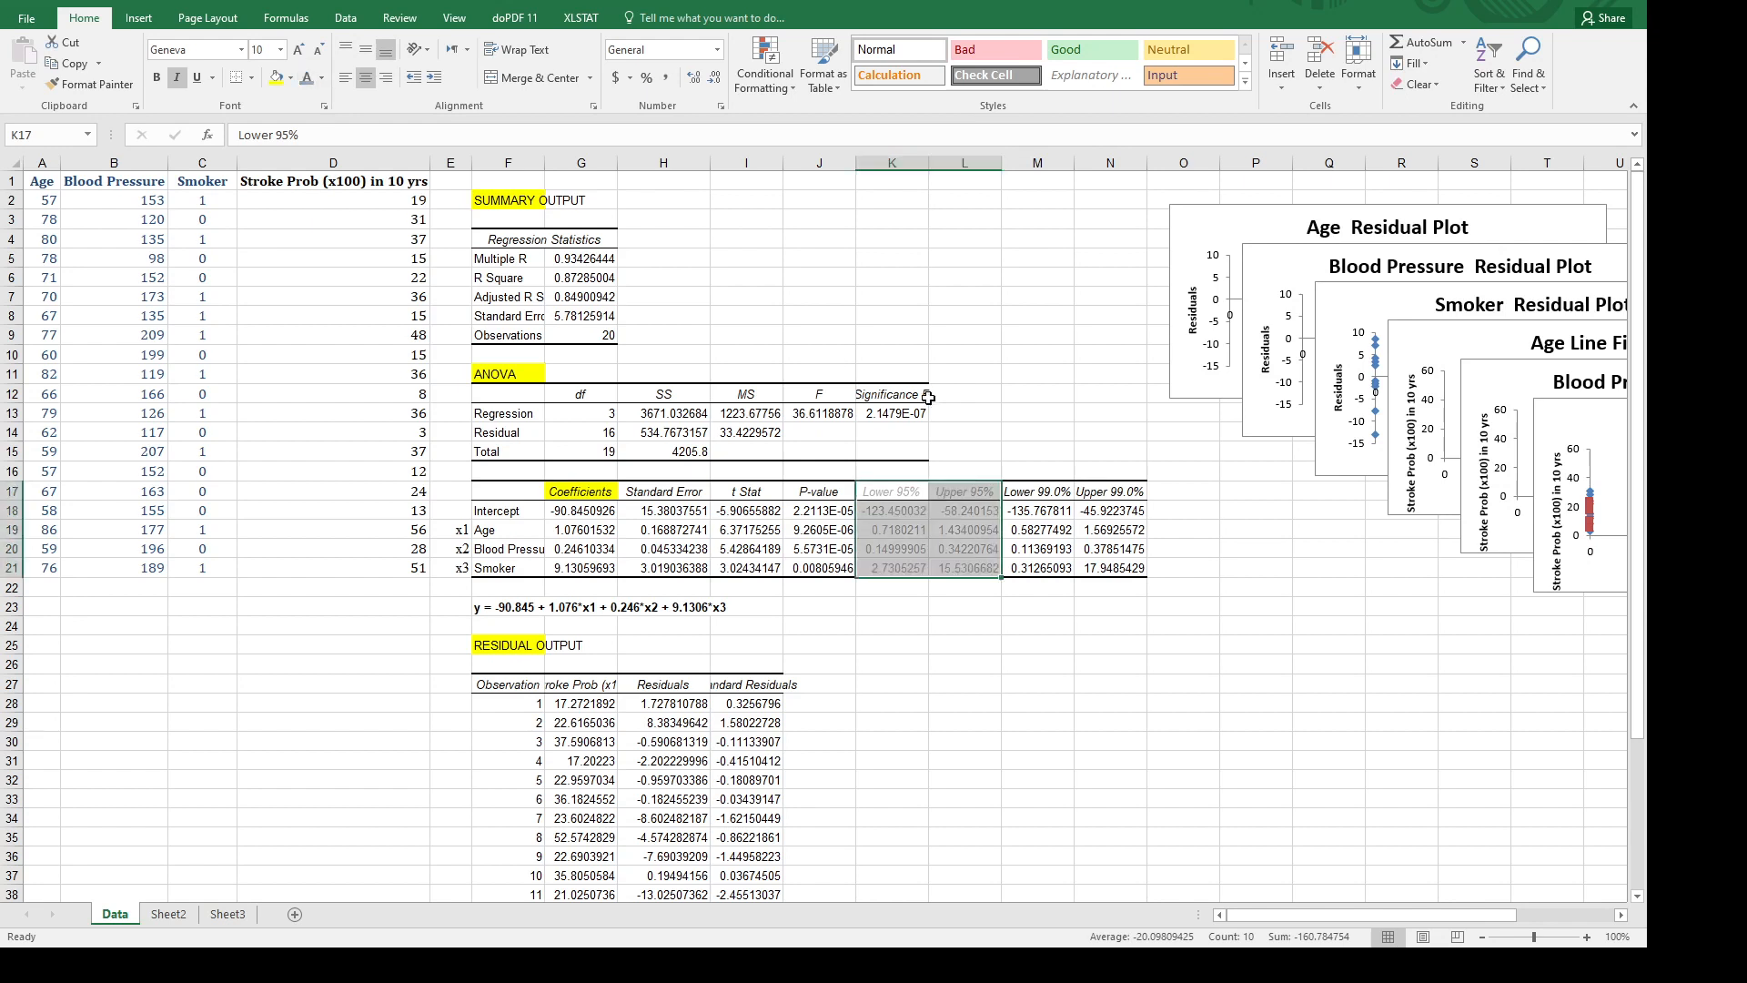
{"action": "left_click", "coordinate": [1046, 499]}
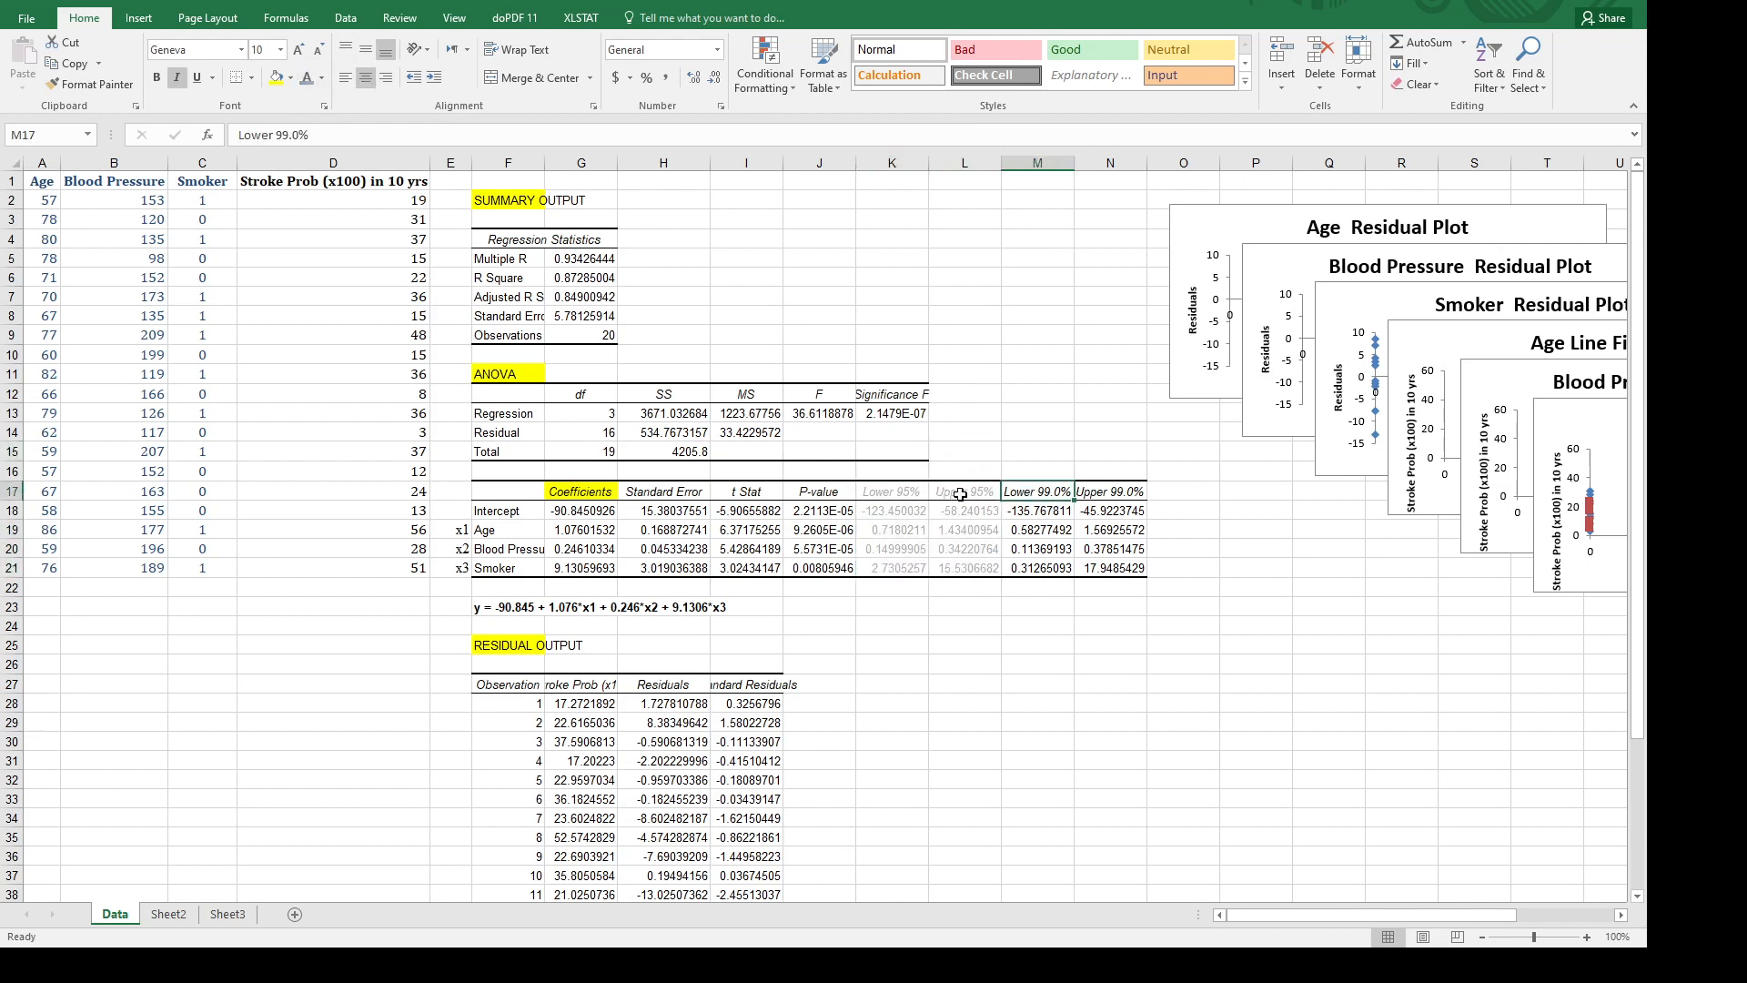
Widen column L, which holds the Upper 95% values, slightly.
{"action": "key", "text": "Left"}
{"action": "key", "text": "Left"}
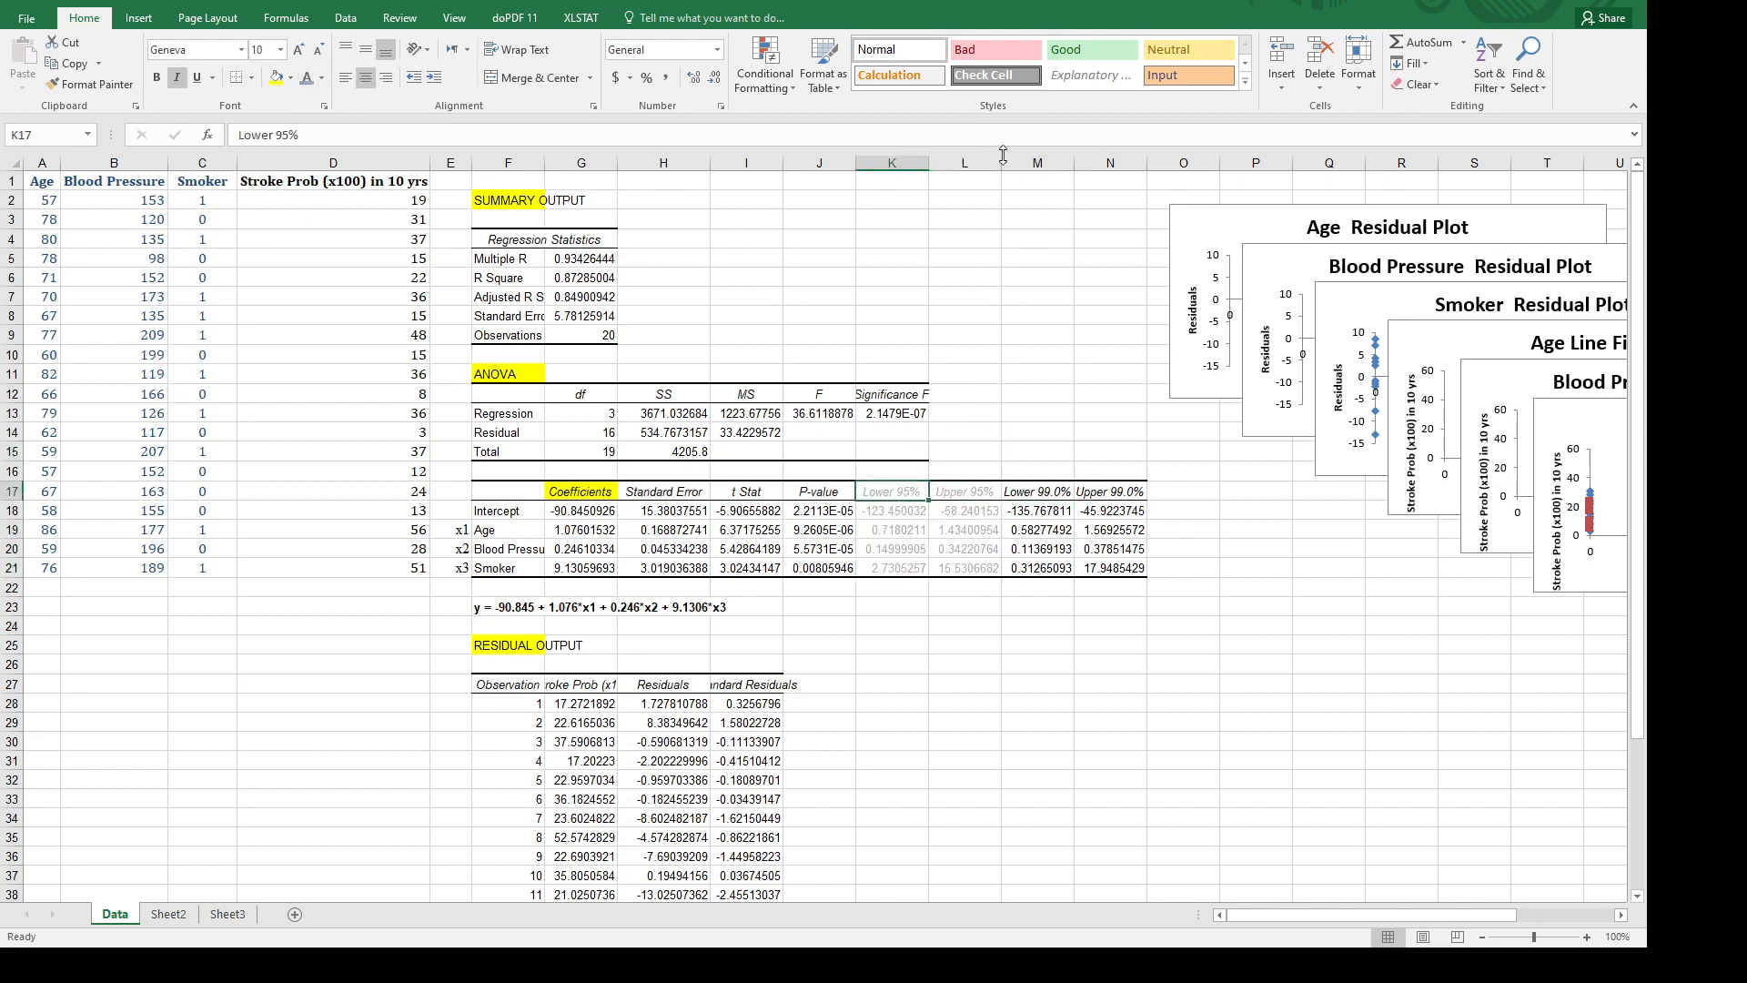
{"action": "left_click_drag", "start_coordinate": [1003, 155], "coordinate": [1011, 154]}
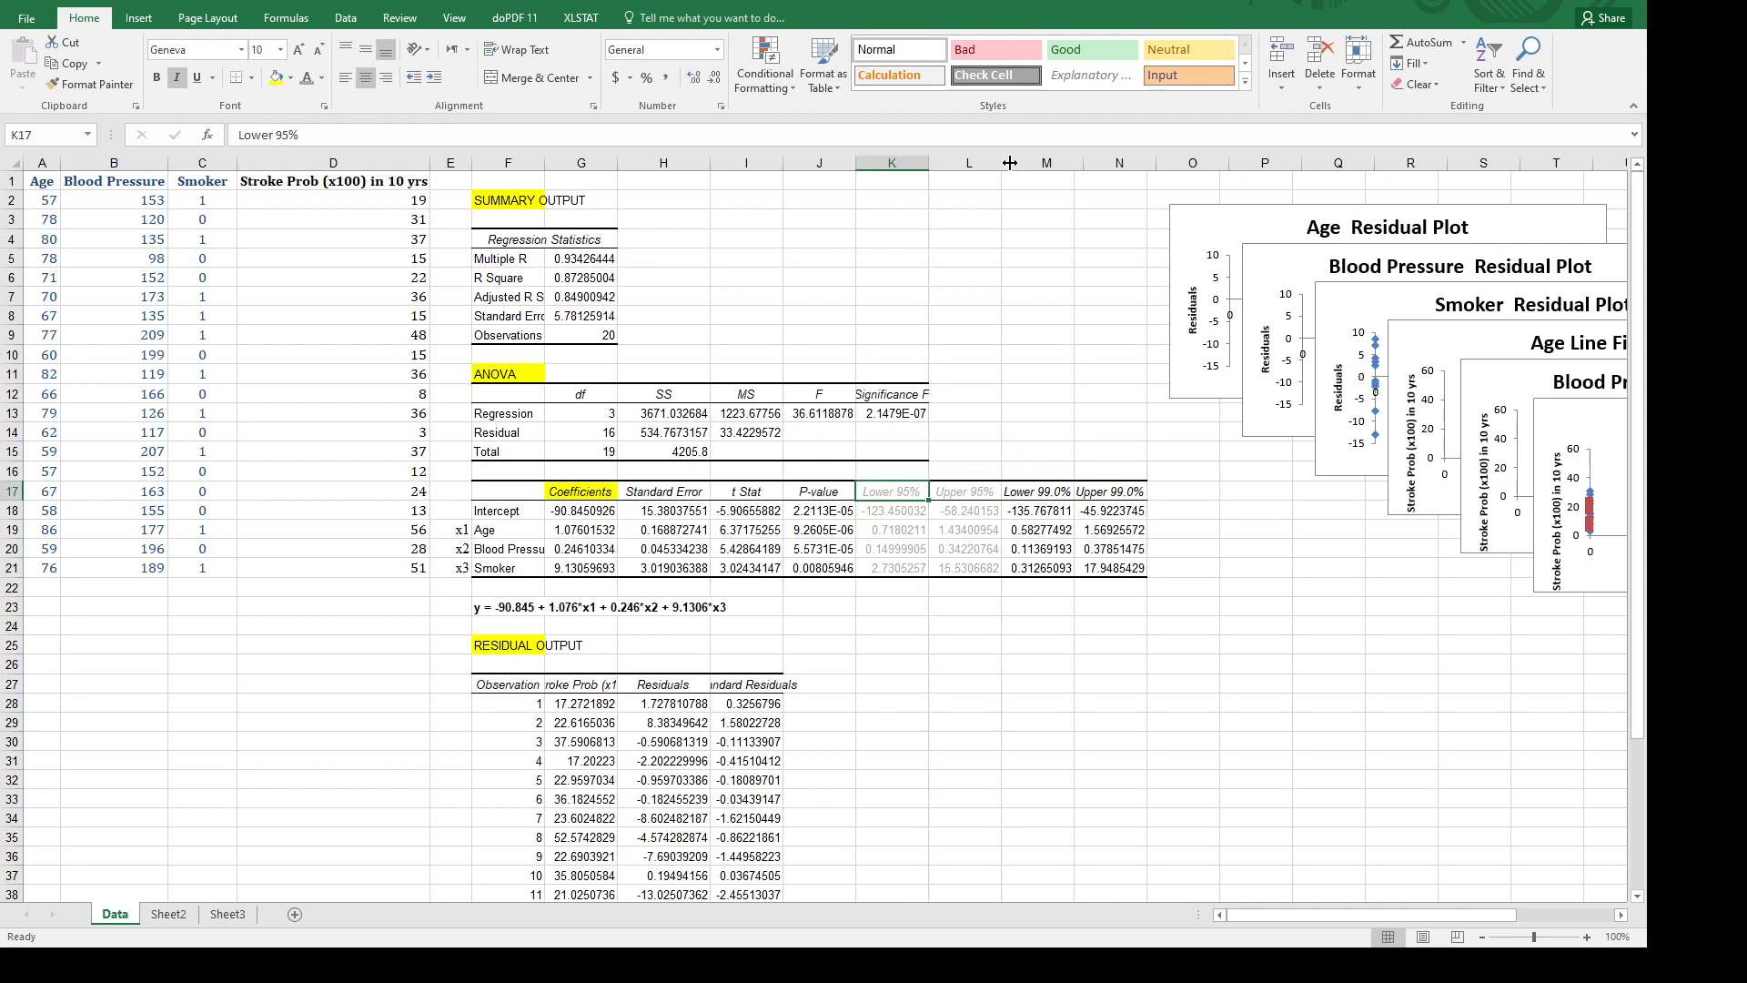
Compare the age coefficient with its Lower 95% and Upper 95% confidence bounds.
{"action": "left_click", "coordinate": [899, 530]}
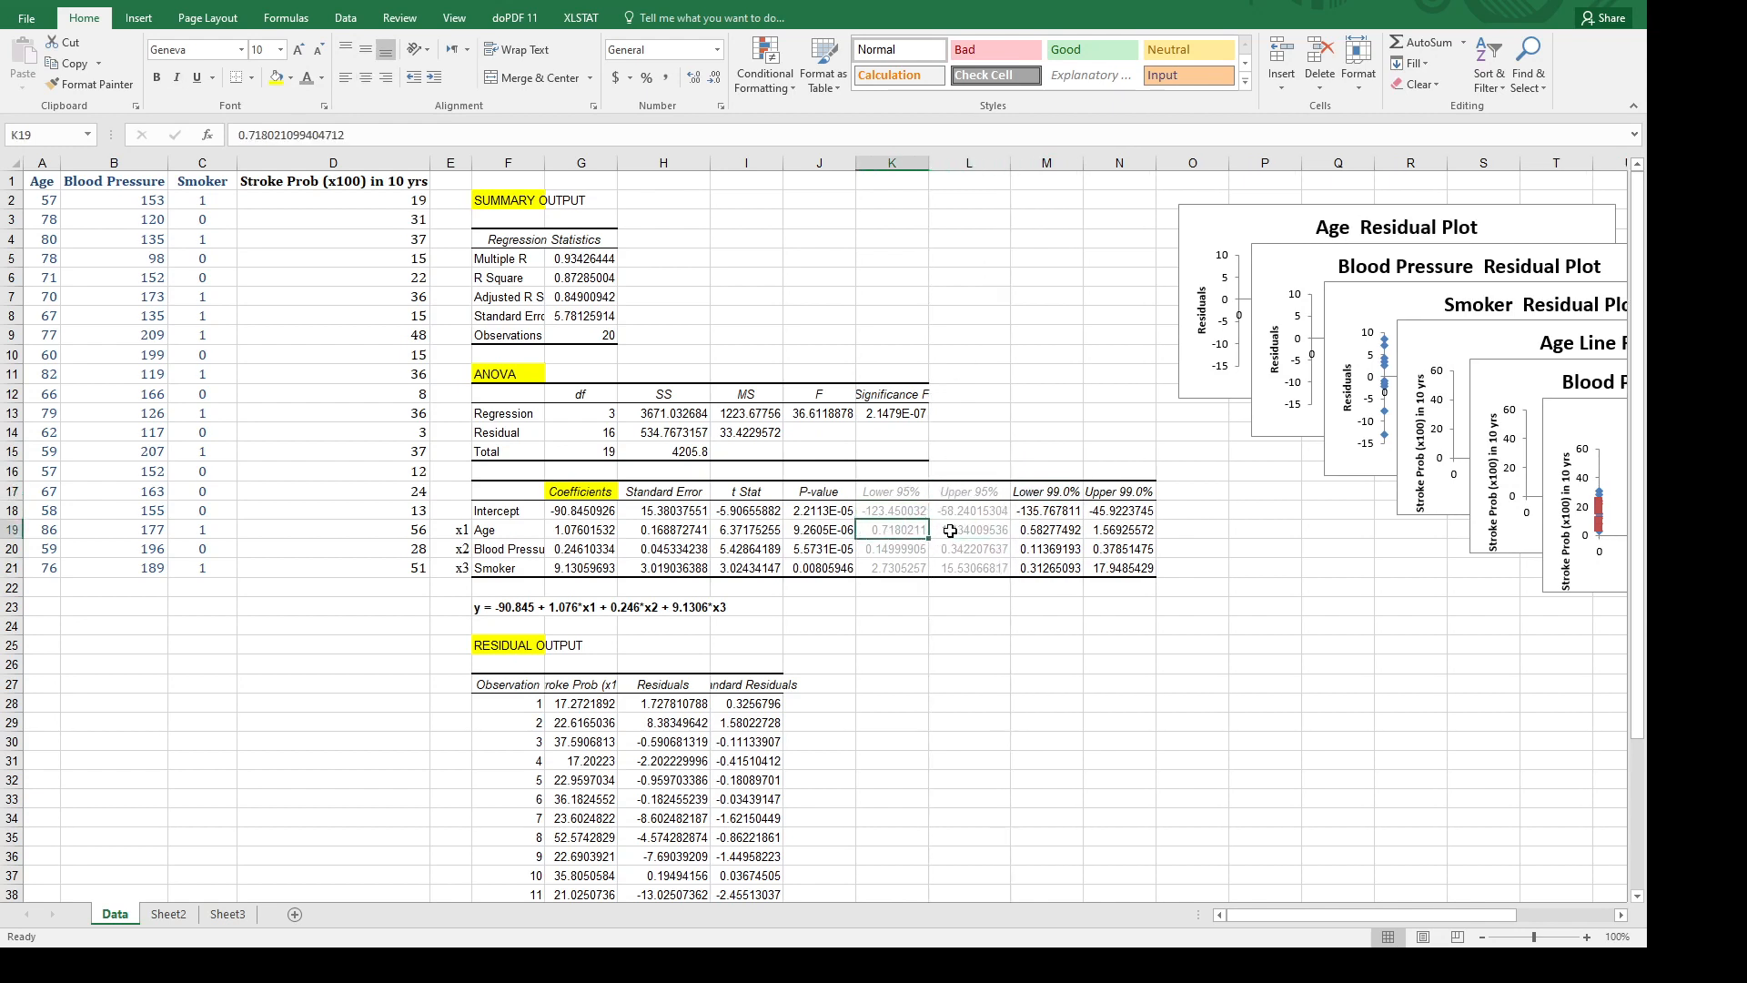
{"action": "left_click", "coordinate": [949, 531]}
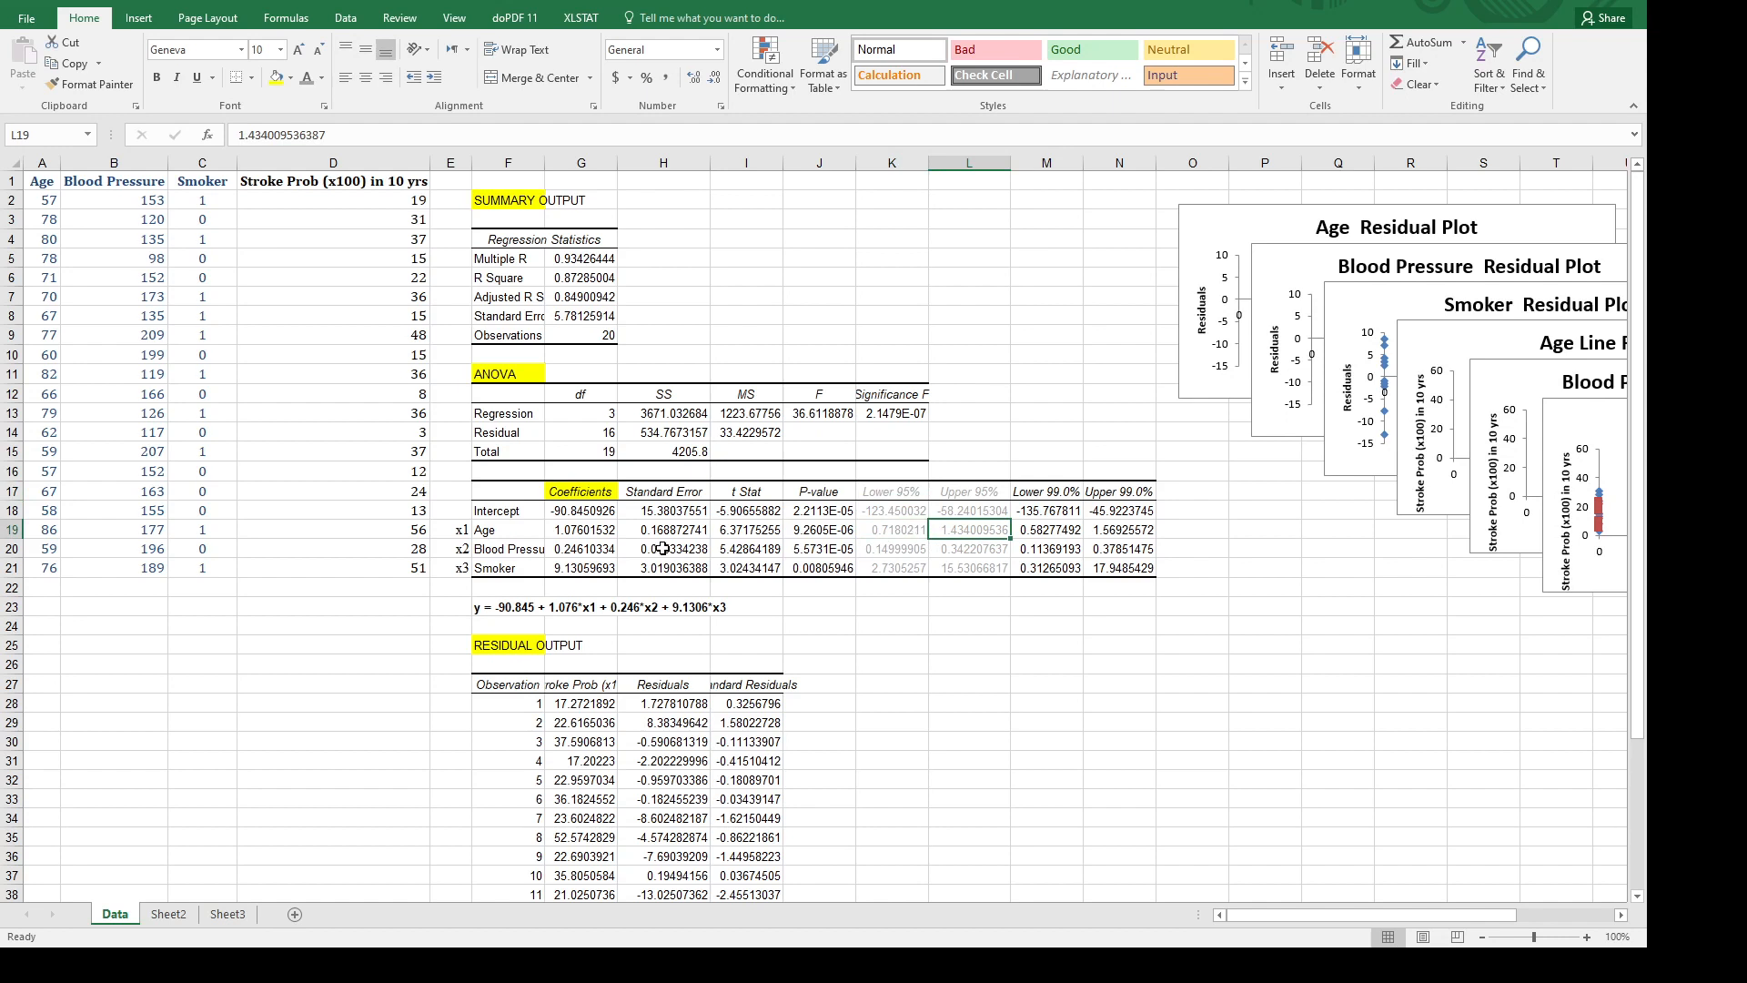
{"action": "left_click", "coordinate": [596, 531]}
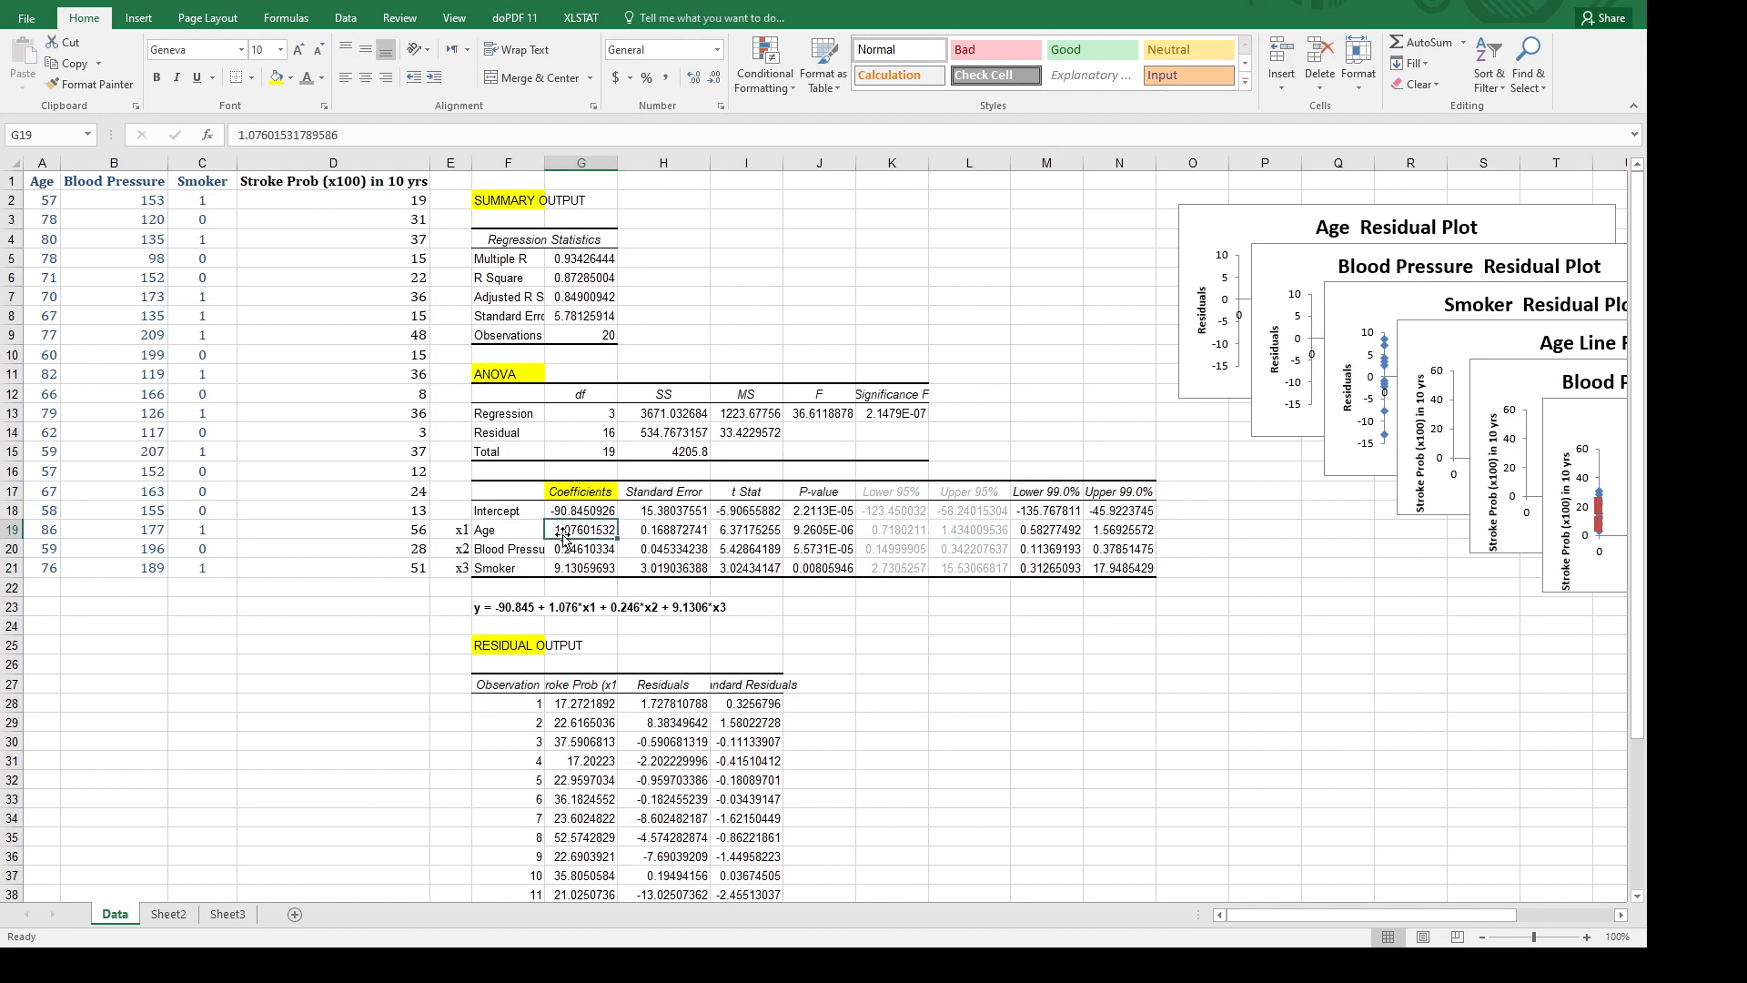
{"action": "left_click", "coordinate": [913, 530]}
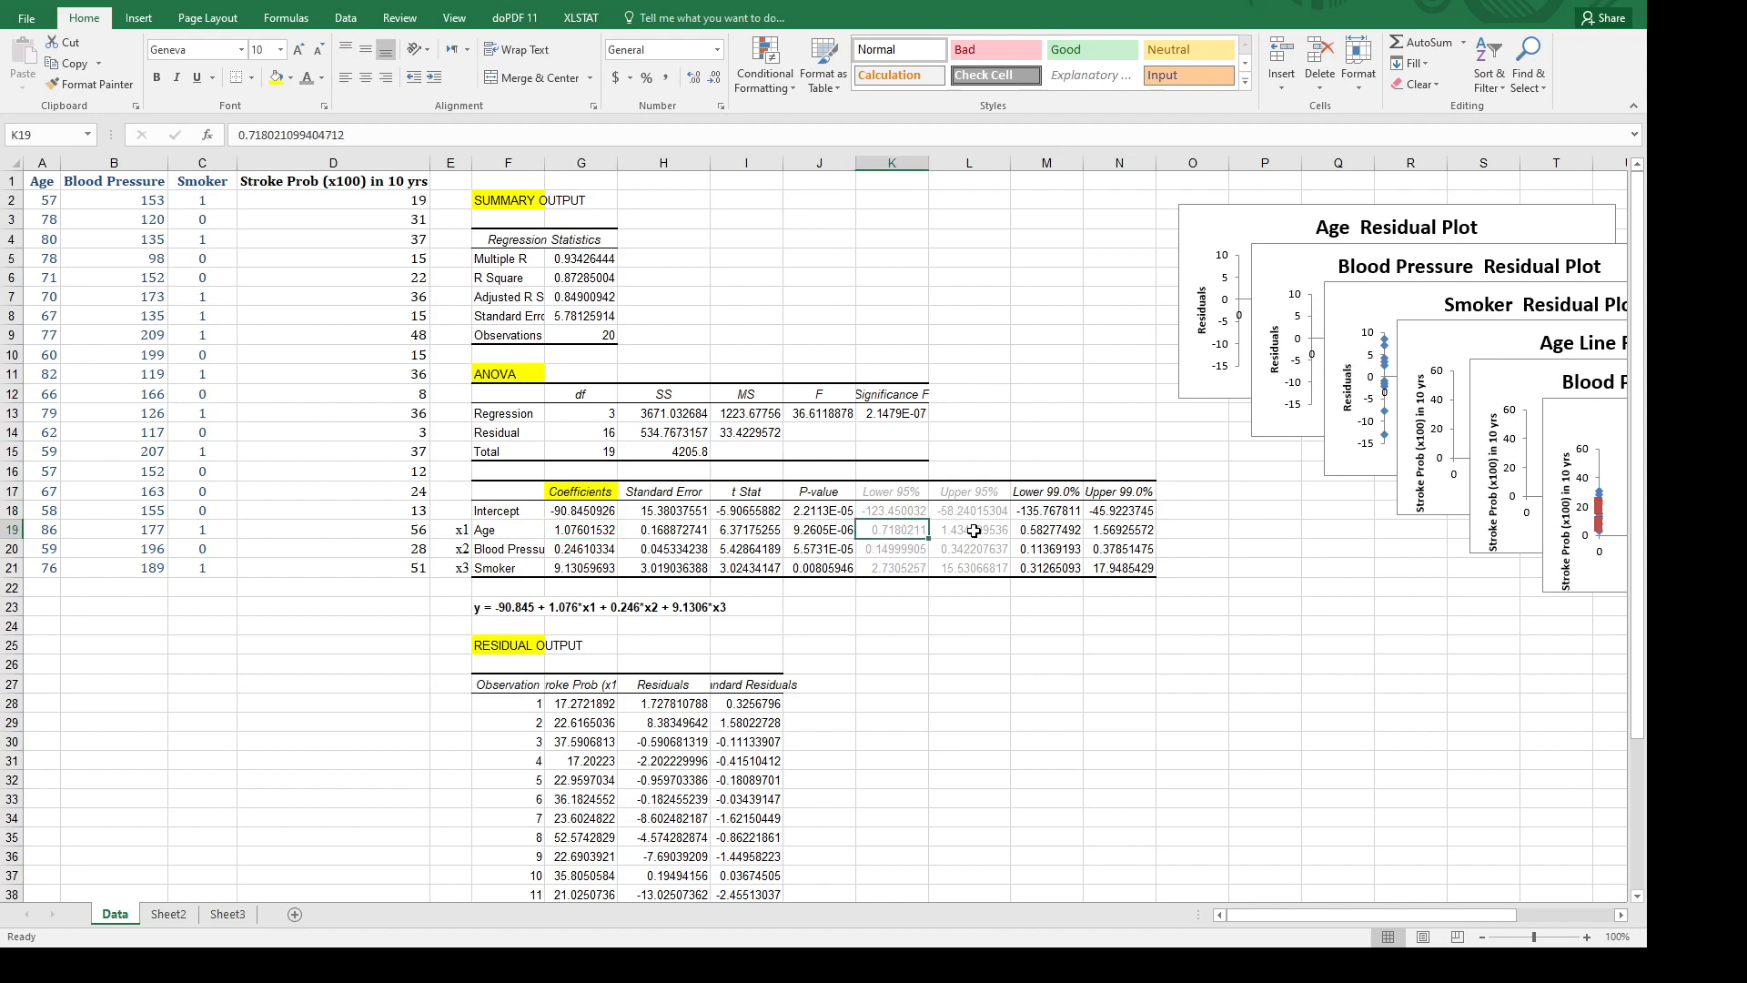
{"action": "left_click", "coordinate": [974, 531]}
{"action": "left_click", "coordinate": [900, 530]}
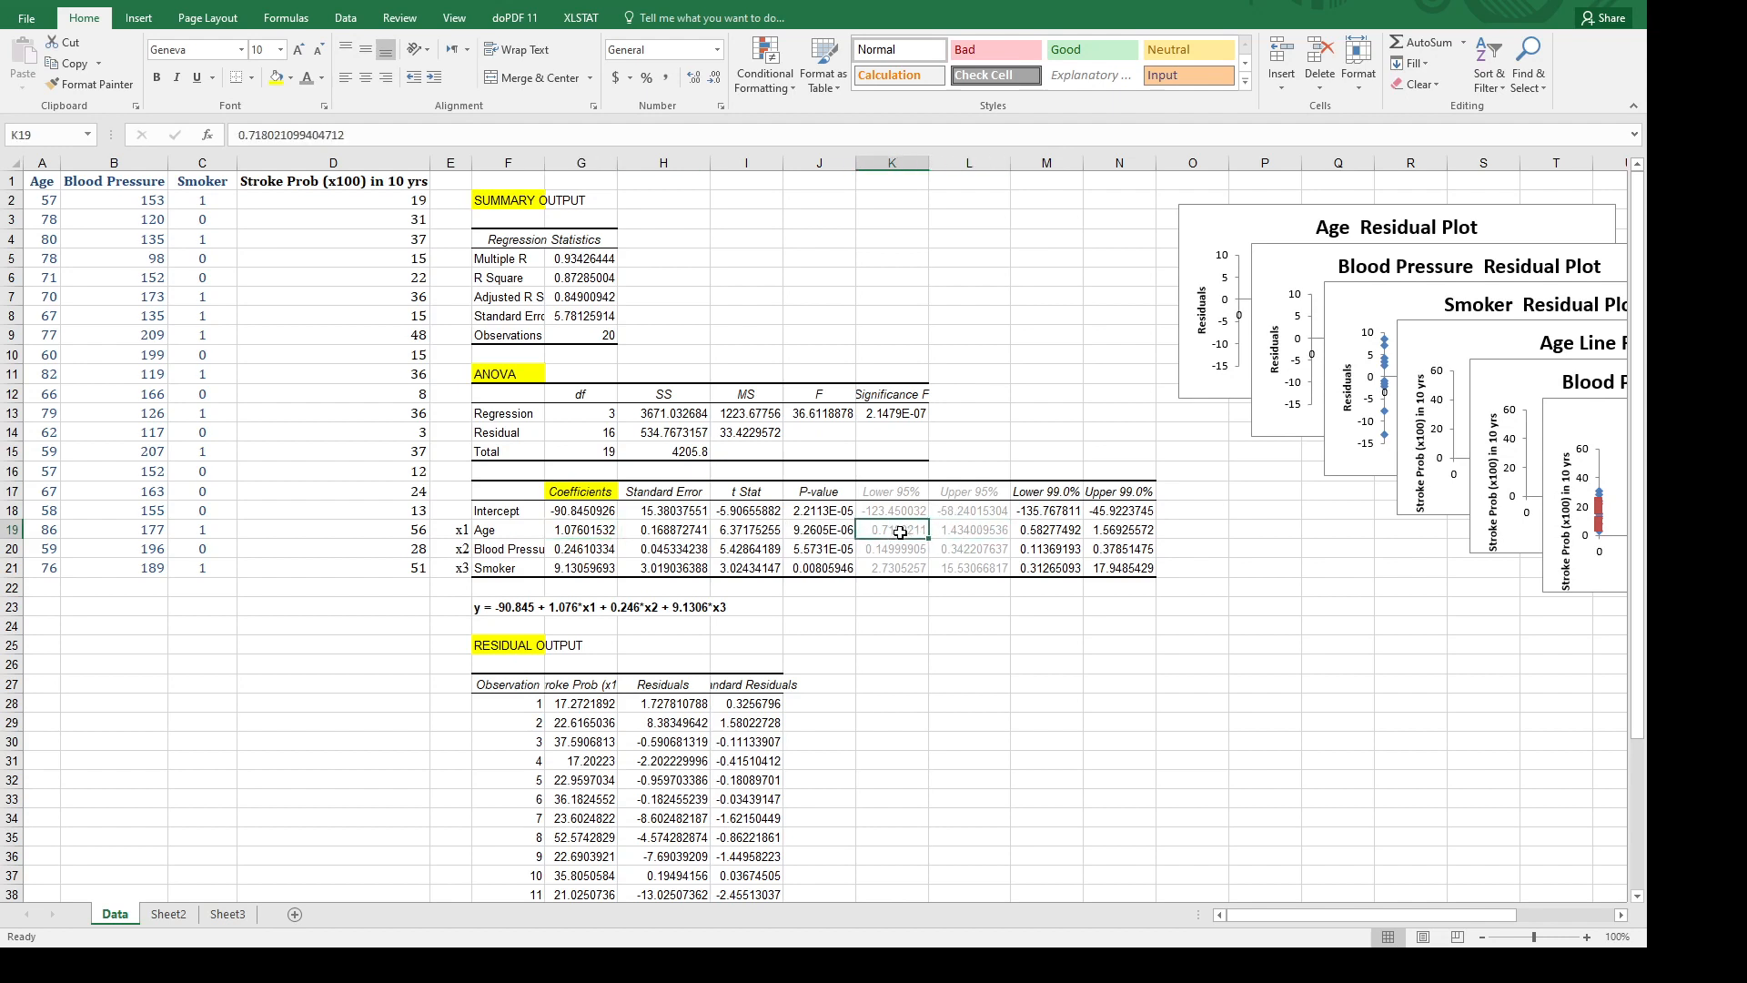
{"action": "left_click", "coordinate": [976, 532]}
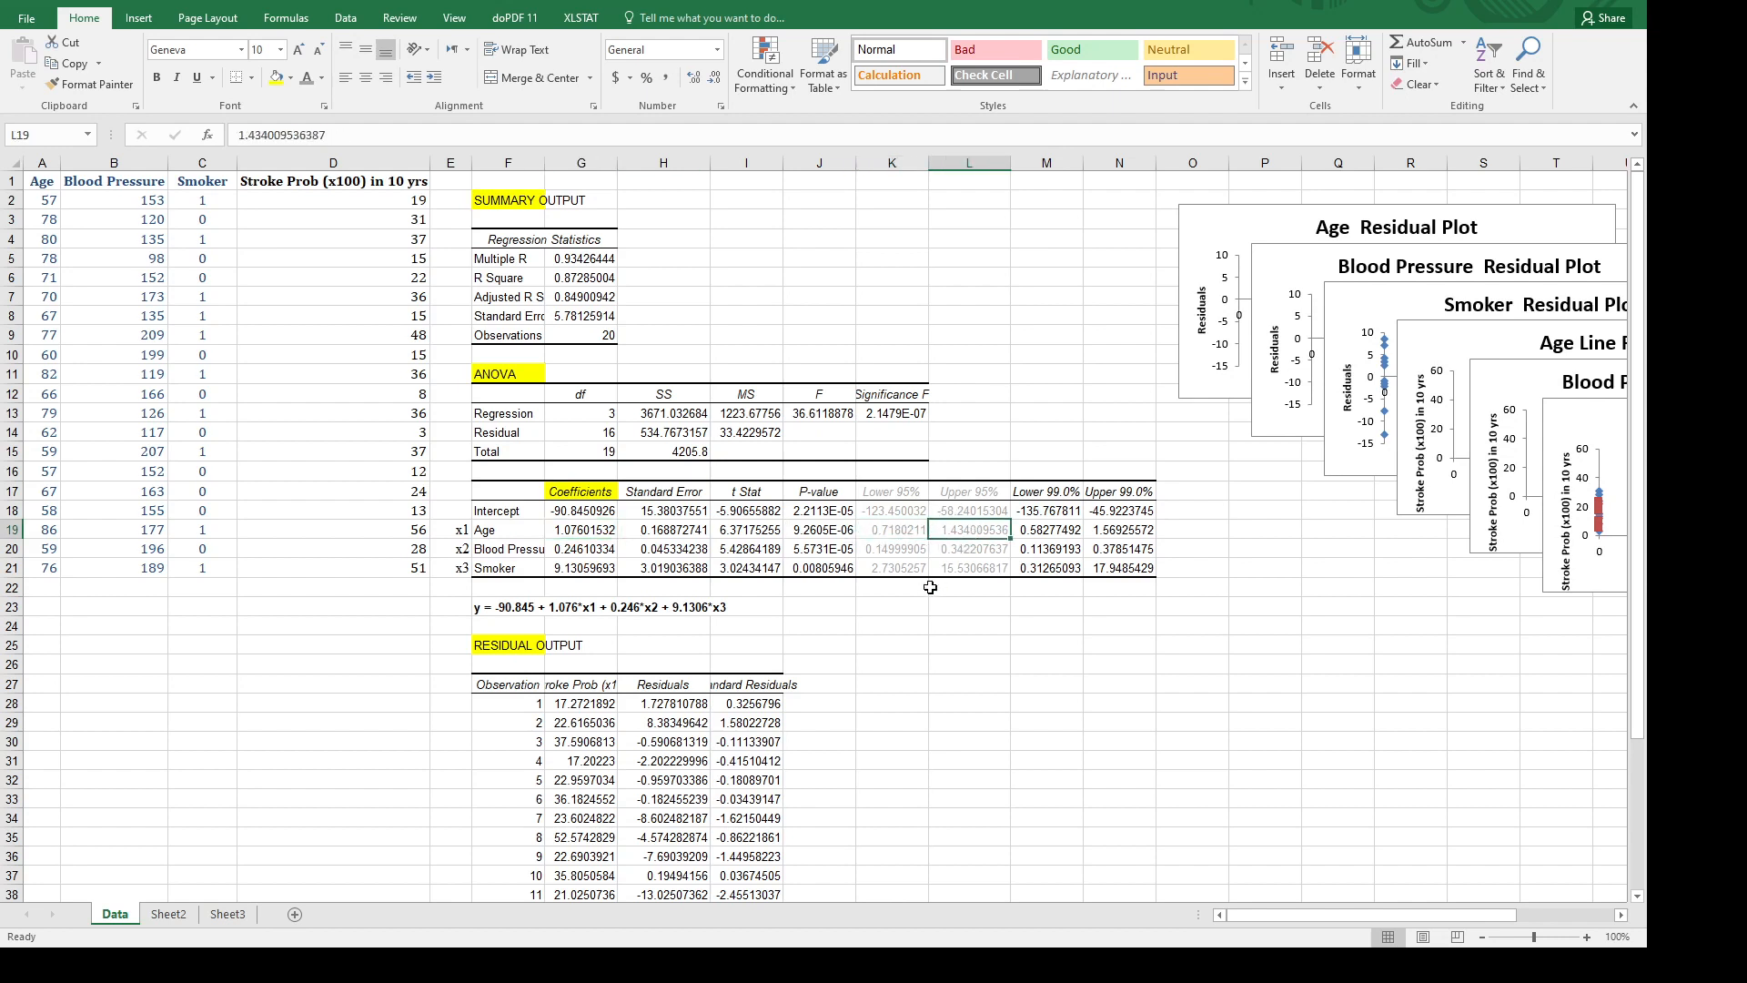
Compare the blood pressure coefficient with its Lower 95% and Upper 95% confidence bounds.
{"action": "left_click", "coordinate": [887, 552]}
{"action": "left_click", "coordinate": [972, 549]}
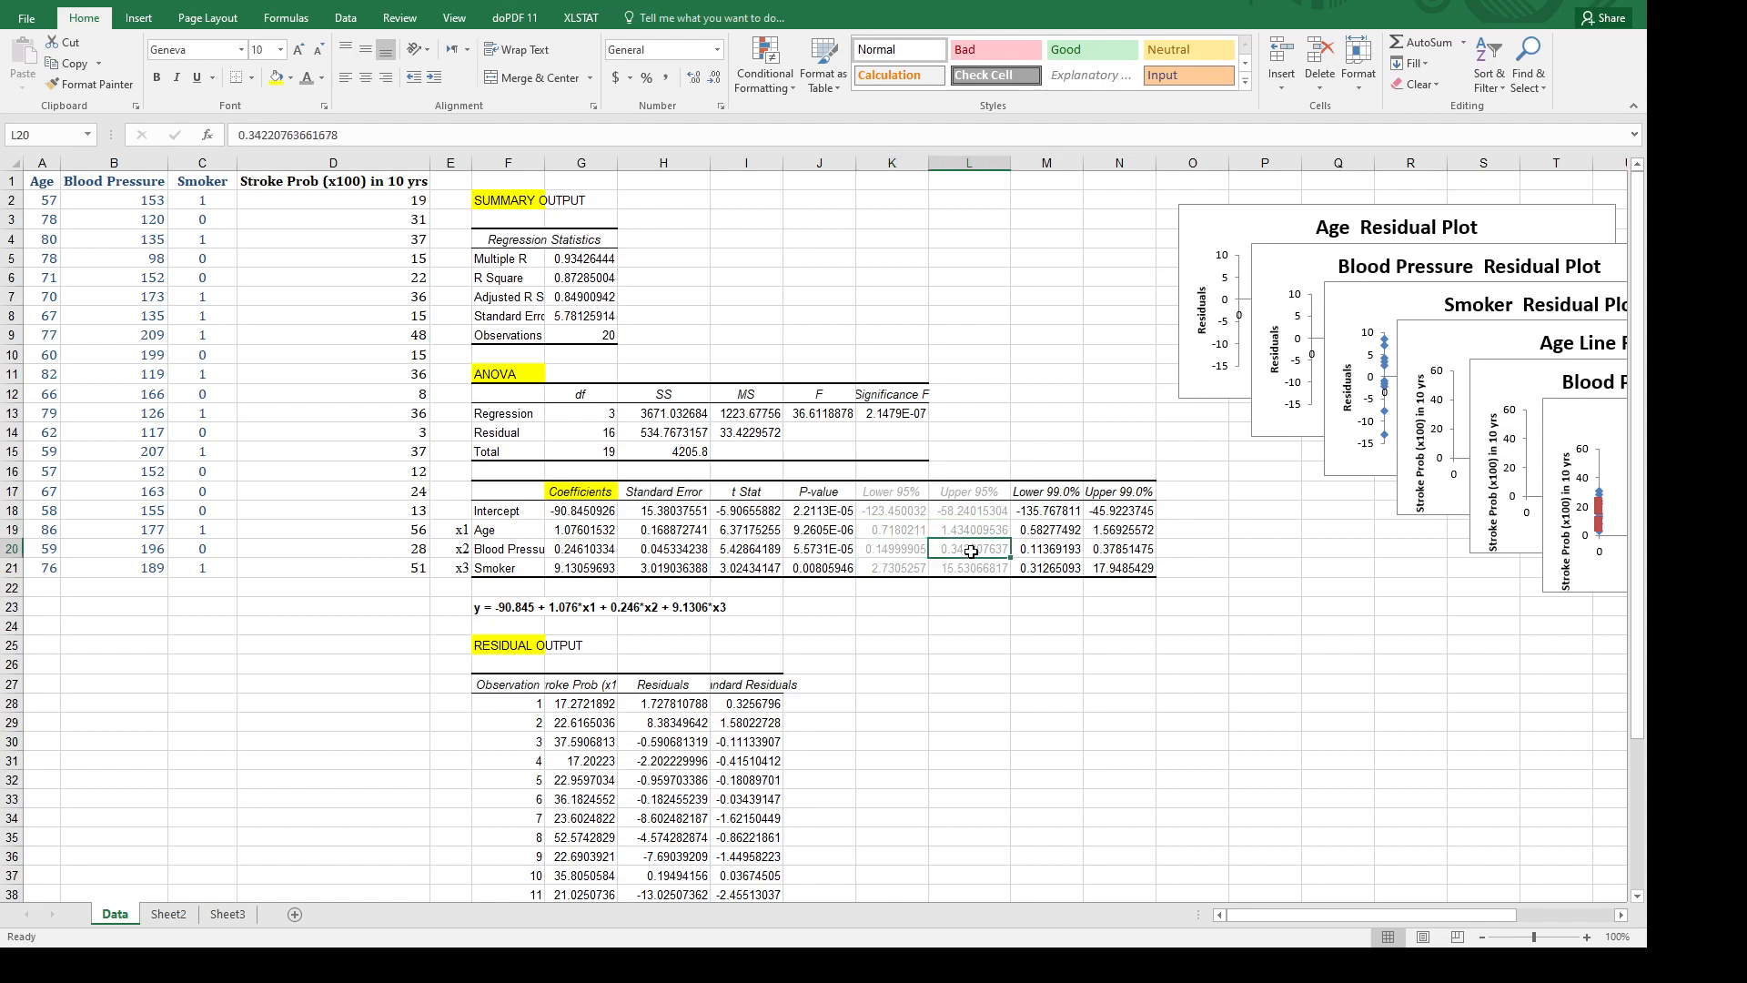
{"action": "left_click", "coordinate": [584, 549]}
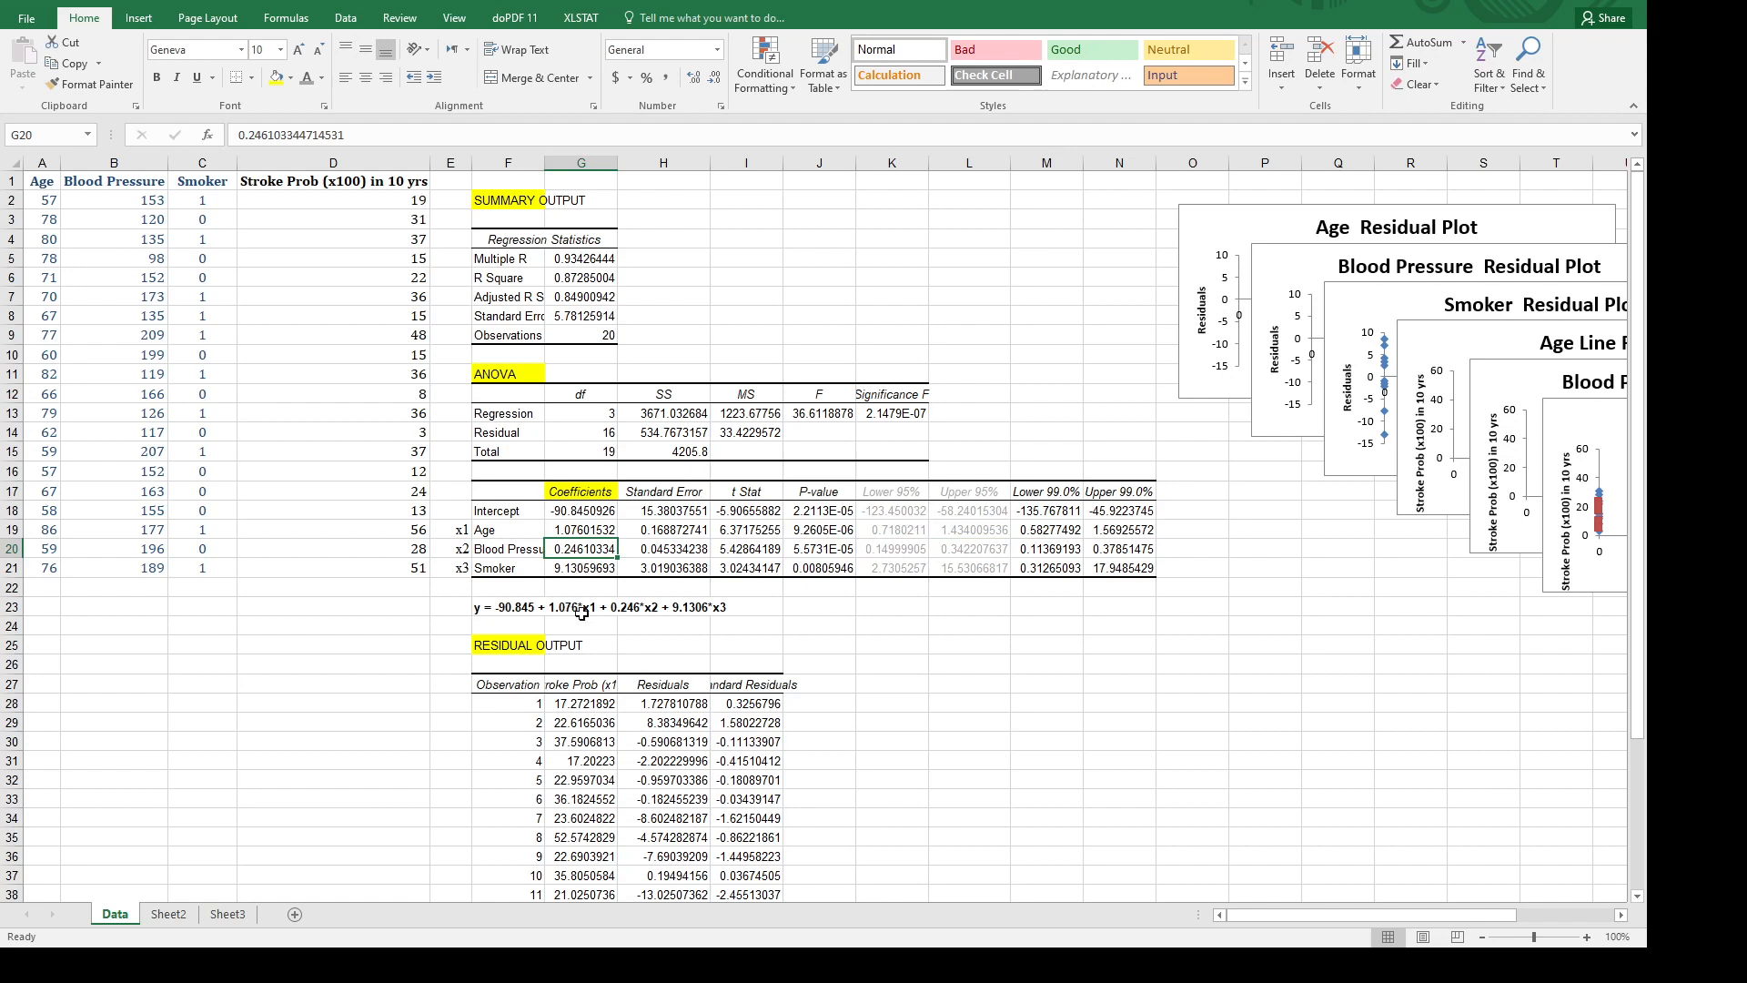
{"action": "left_click", "coordinate": [910, 552]}
{"action": "left_click", "coordinate": [988, 556]}
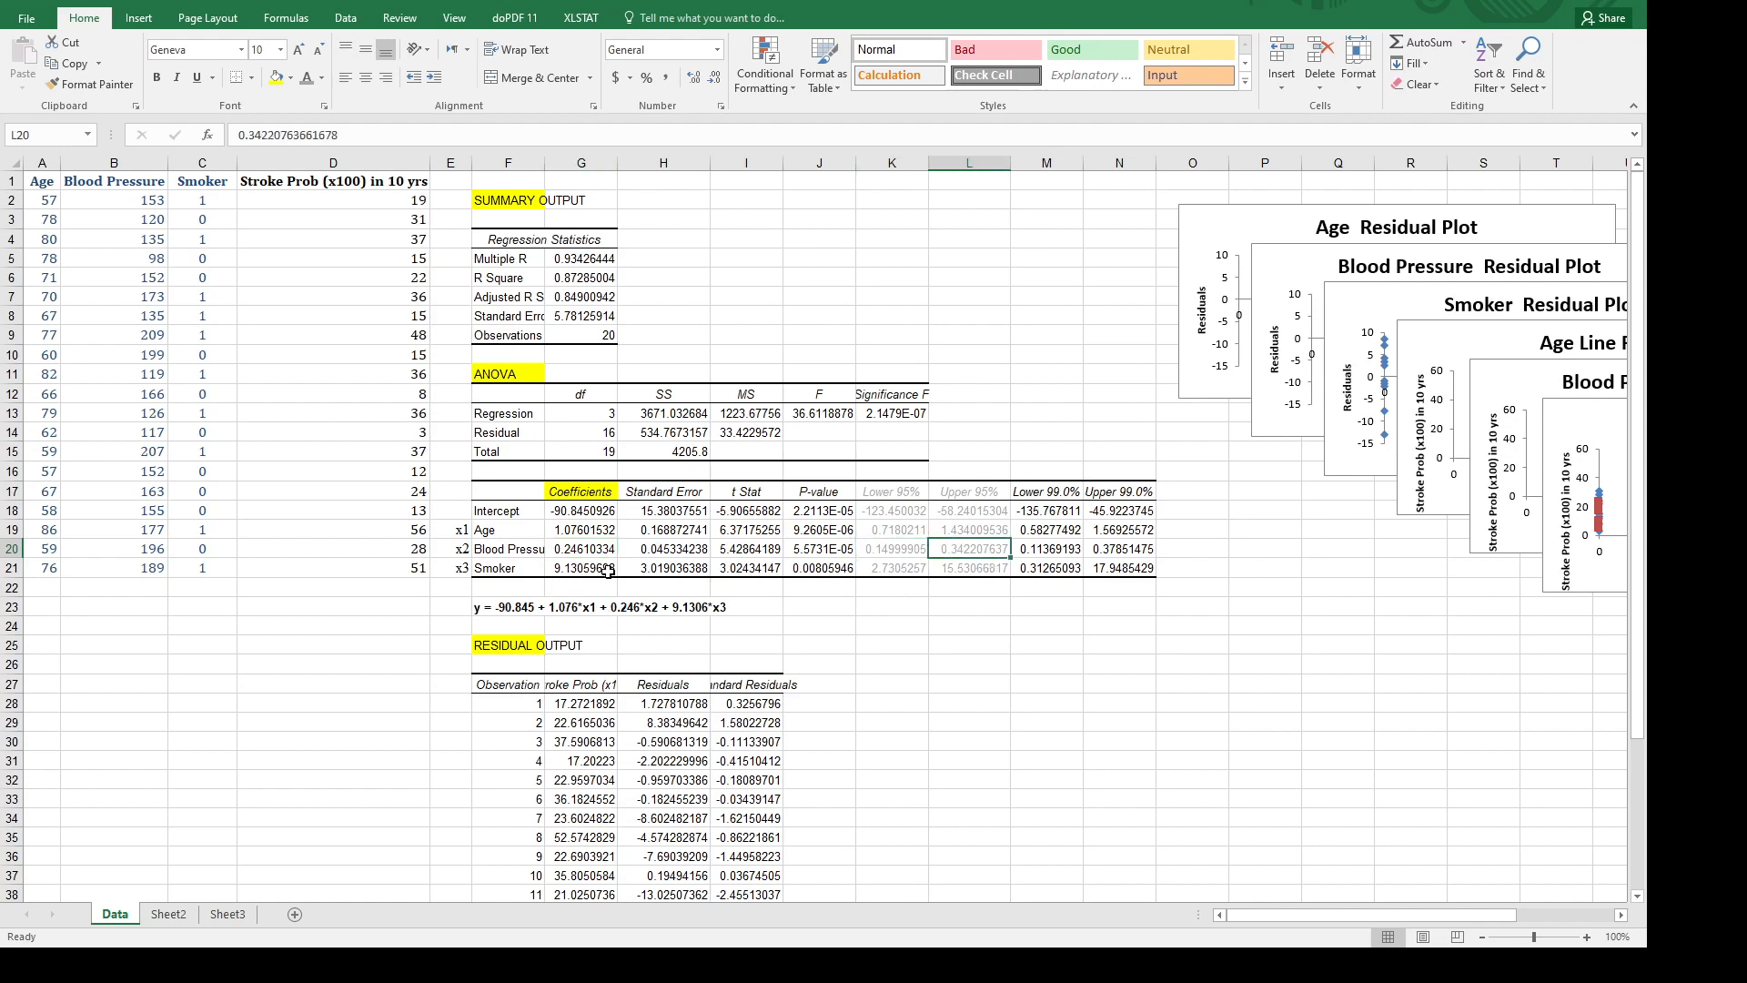
Compare the smoker coefficient with its Lower 95% and Upper 95% confidence bounds.
{"action": "left_click", "coordinate": [871, 568]}
{"action": "left_click", "coordinate": [976, 566]}
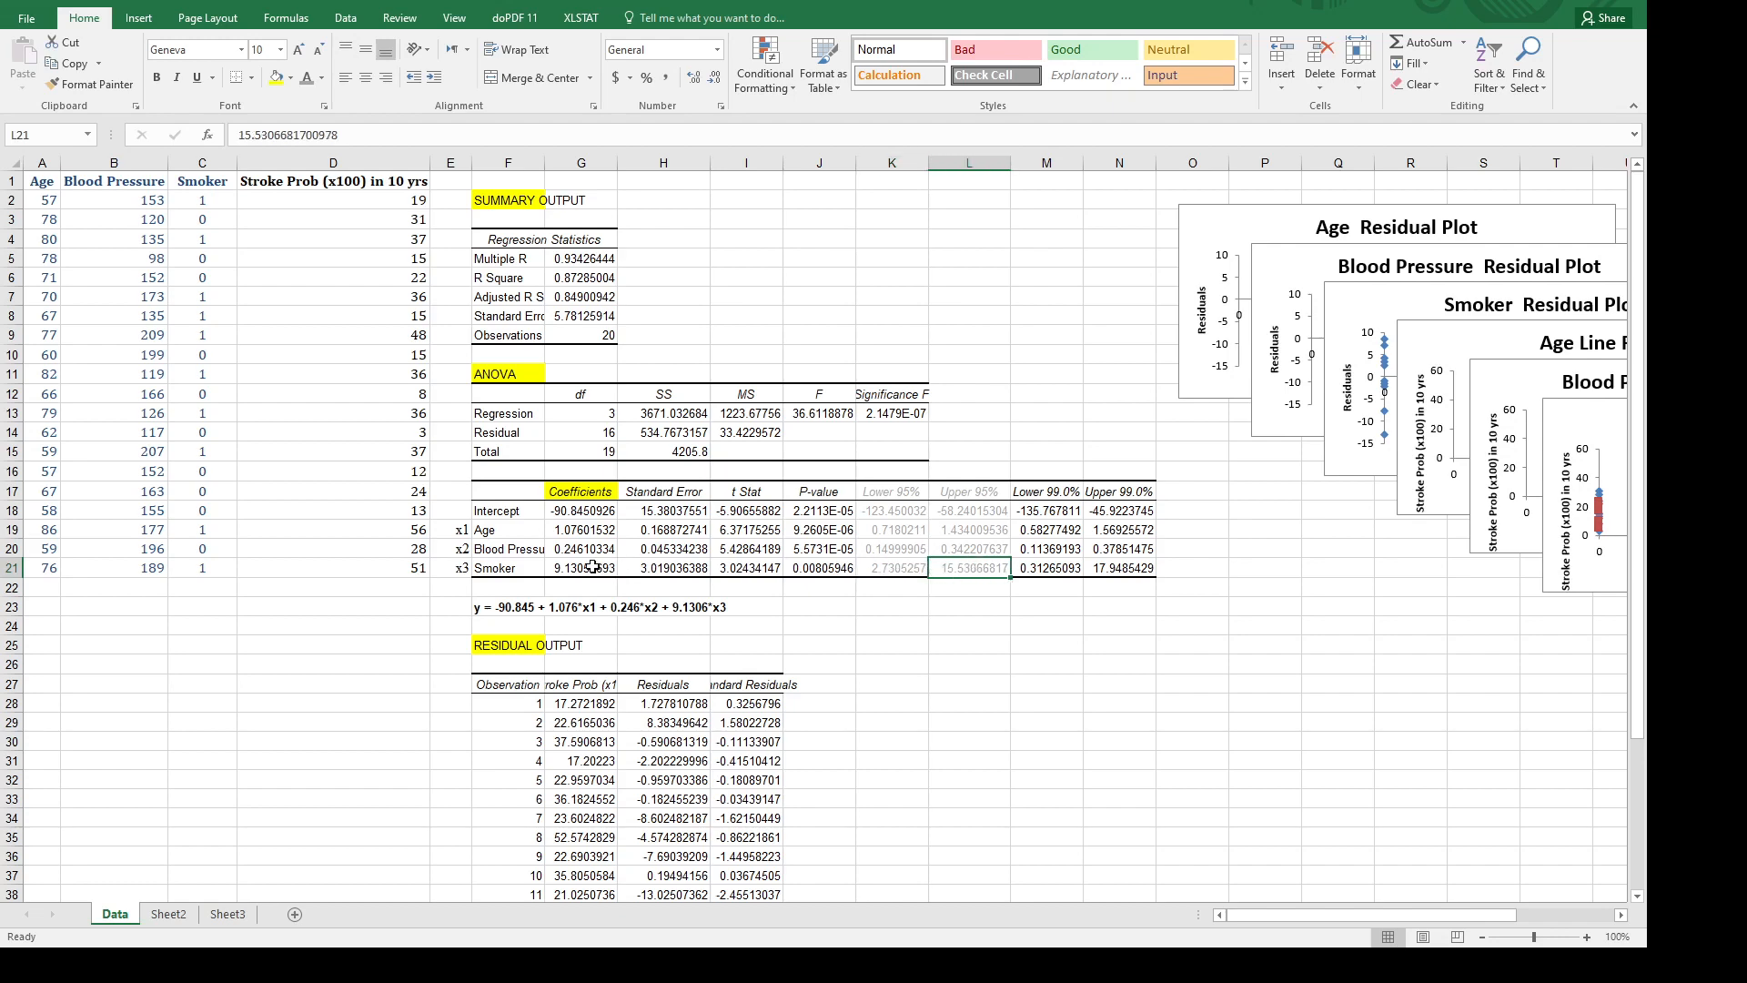
{"action": "left_click", "coordinate": [593, 567]}
{"action": "left_click", "coordinate": [891, 570]}
{"action": "left_click", "coordinate": [951, 570]}
{"action": "left_click", "coordinate": [890, 572]}
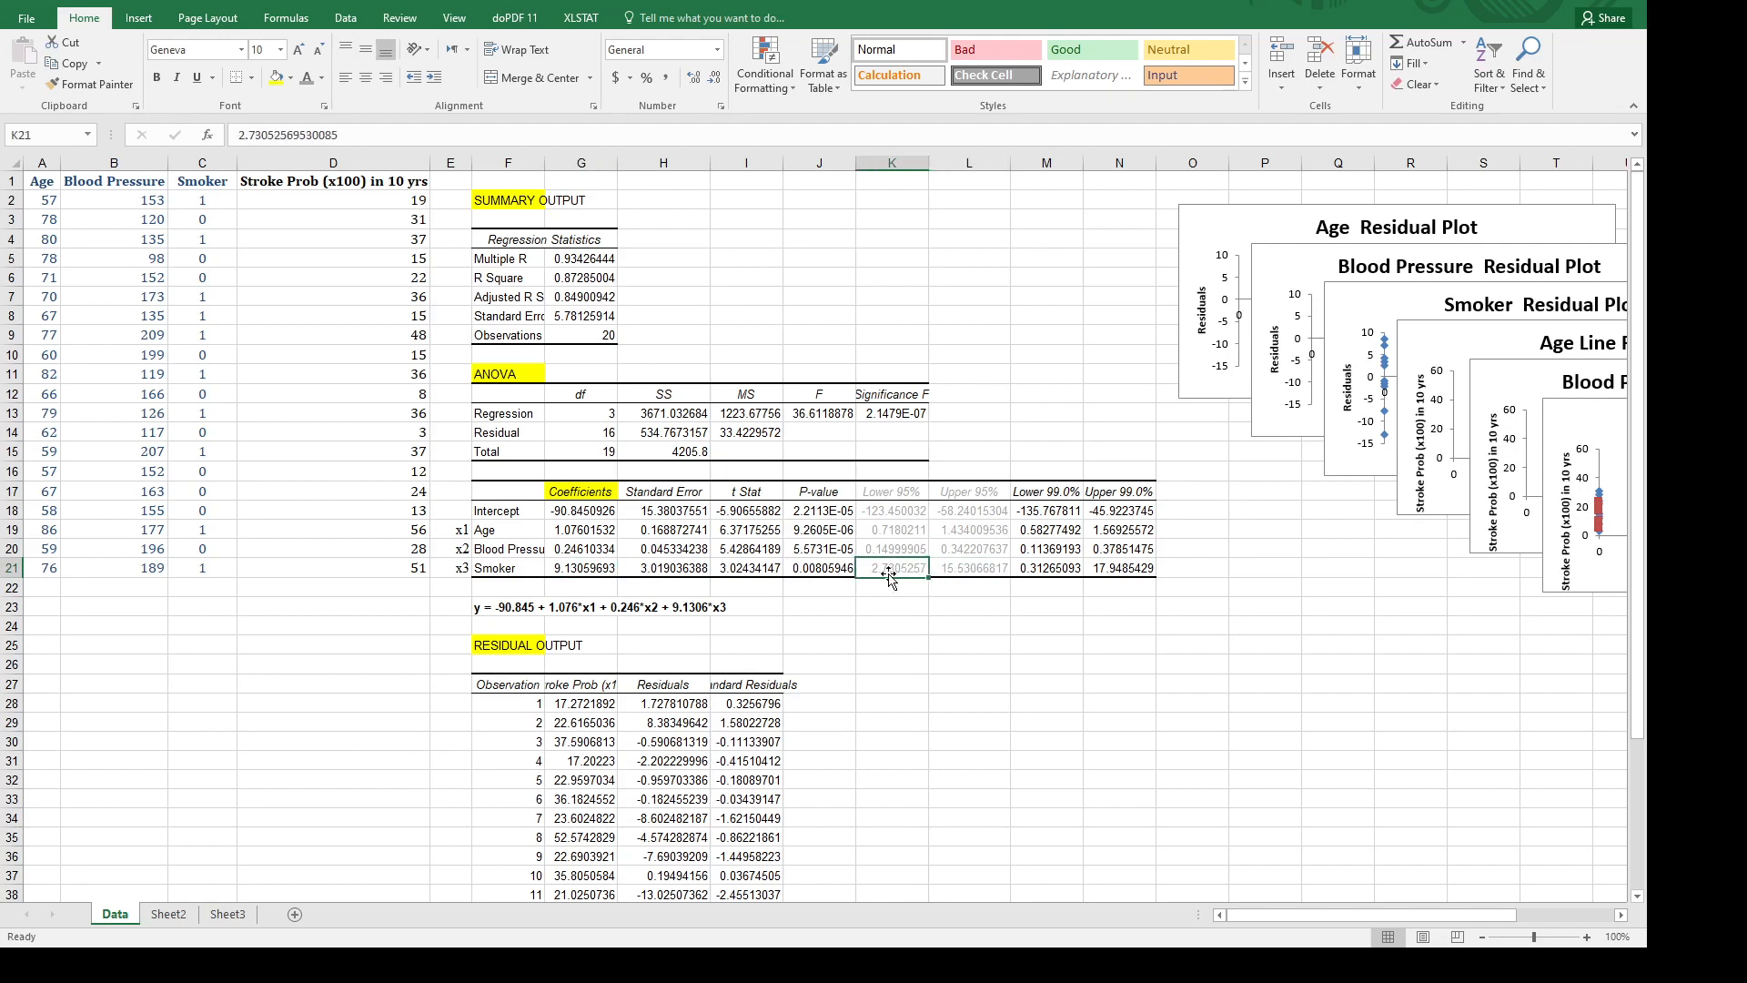
{"action": "left_click", "coordinate": [974, 569]}
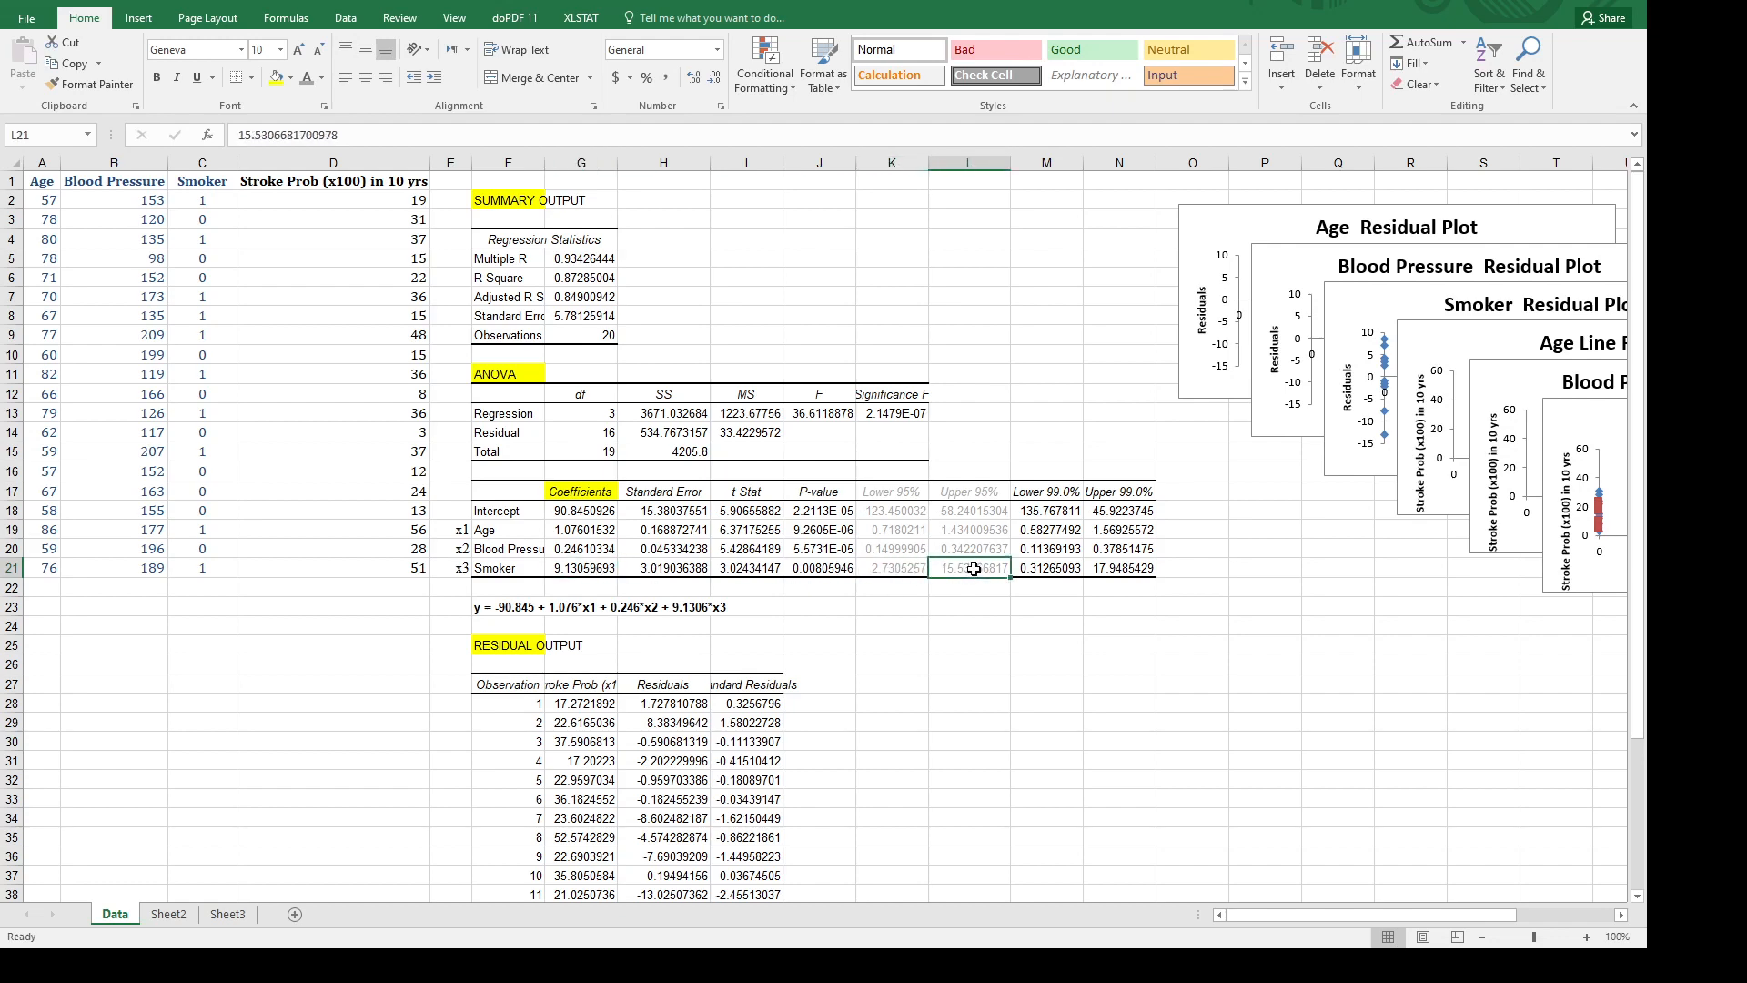
Examine the Lower 99.0% and Upper 99.0% bounds row by row for the intercept, age, blood pressure and smoker.
{"action": "left_click", "coordinate": [1063, 496]}
{"action": "left_click", "coordinate": [1117, 494]}
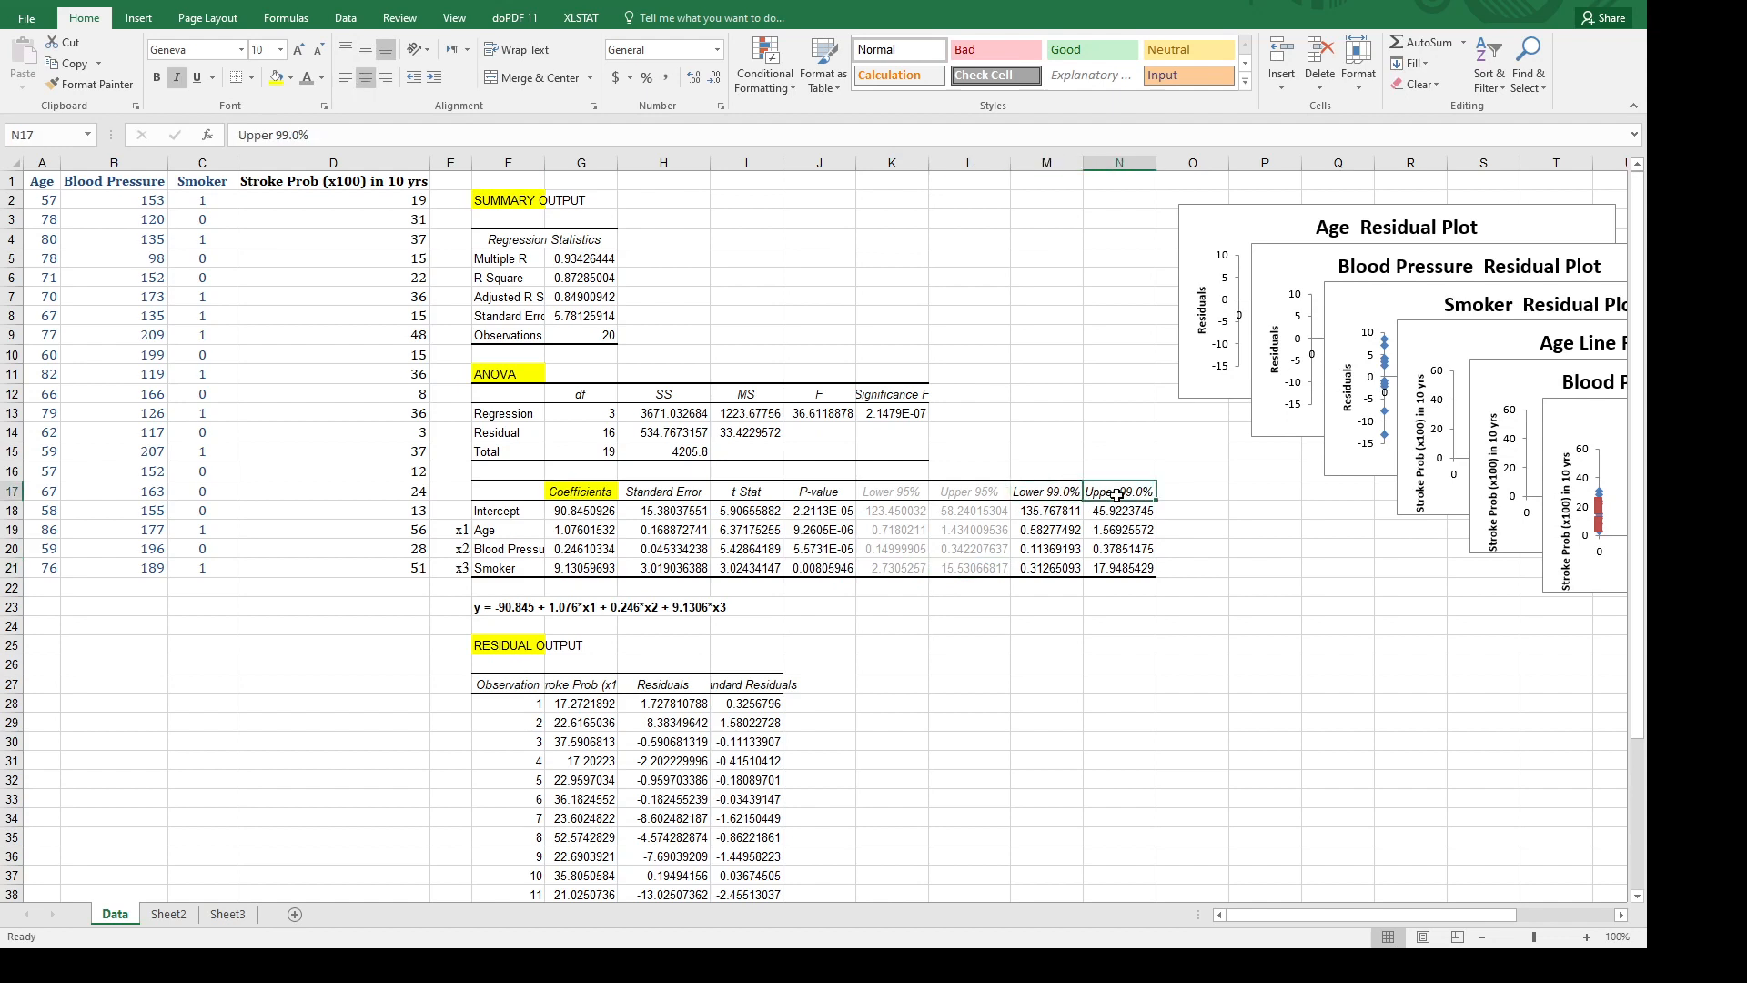
{"action": "left_click", "coordinate": [1056, 511]}
{"action": "left_click", "coordinate": [1115, 511]}
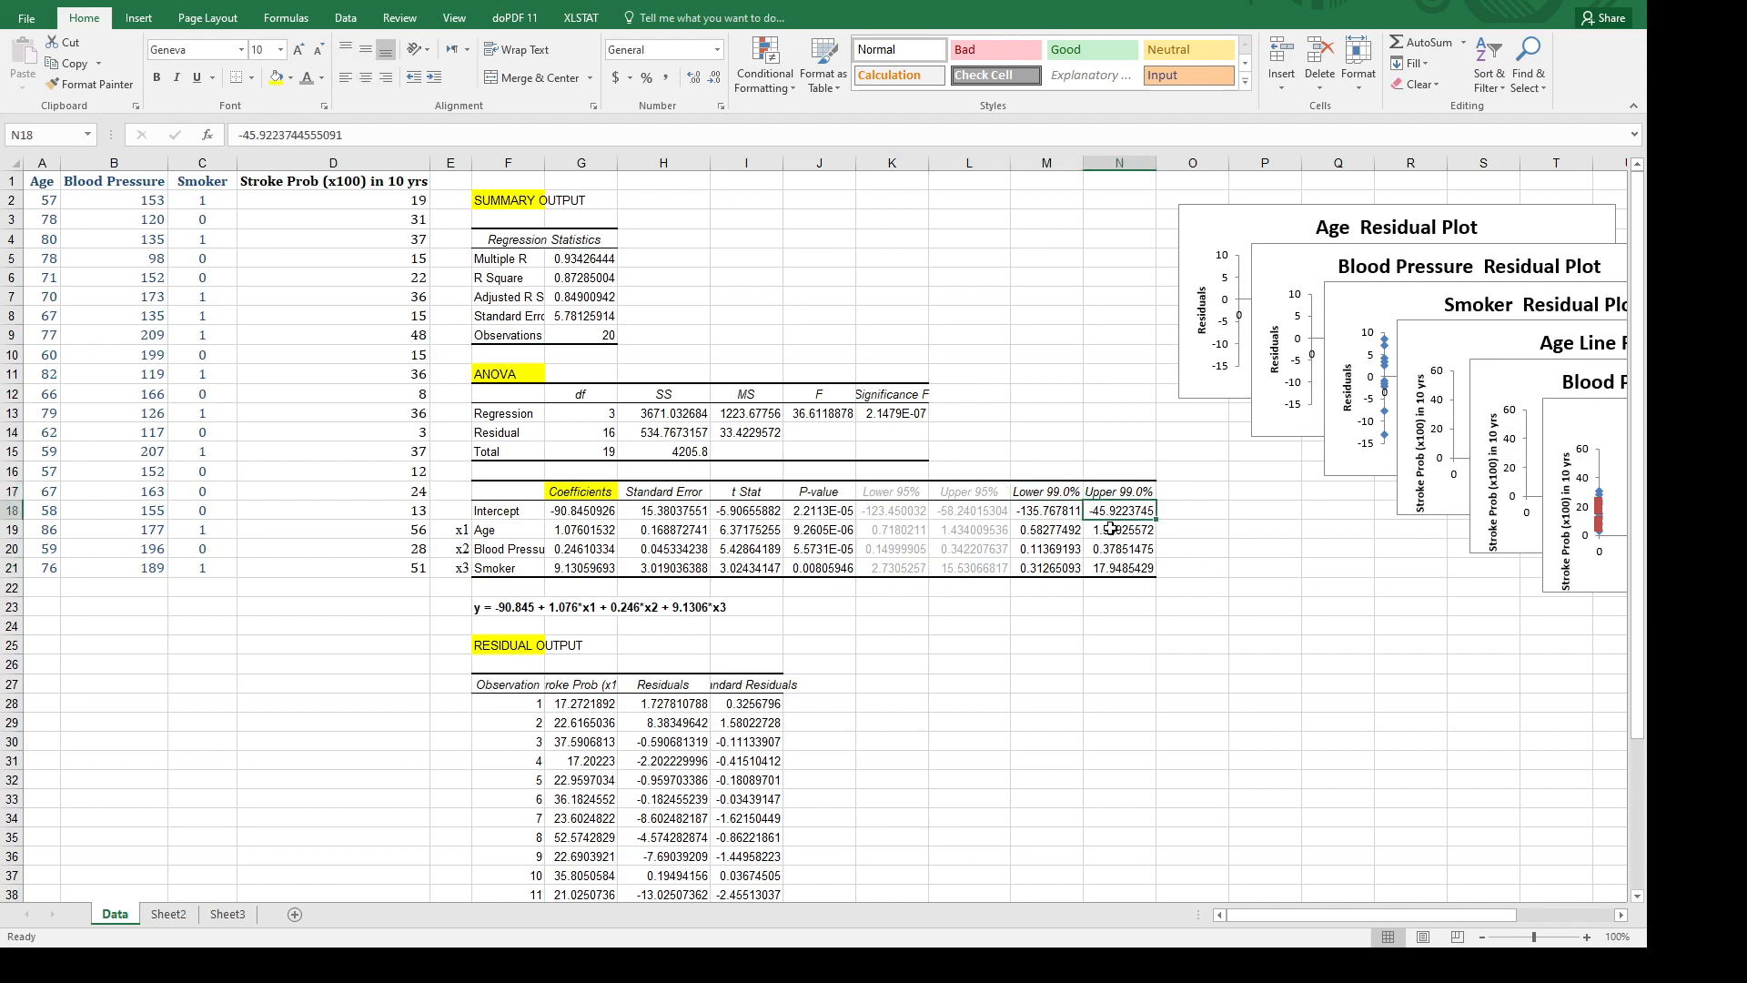
{"action": "left_click", "coordinate": [1042, 528]}
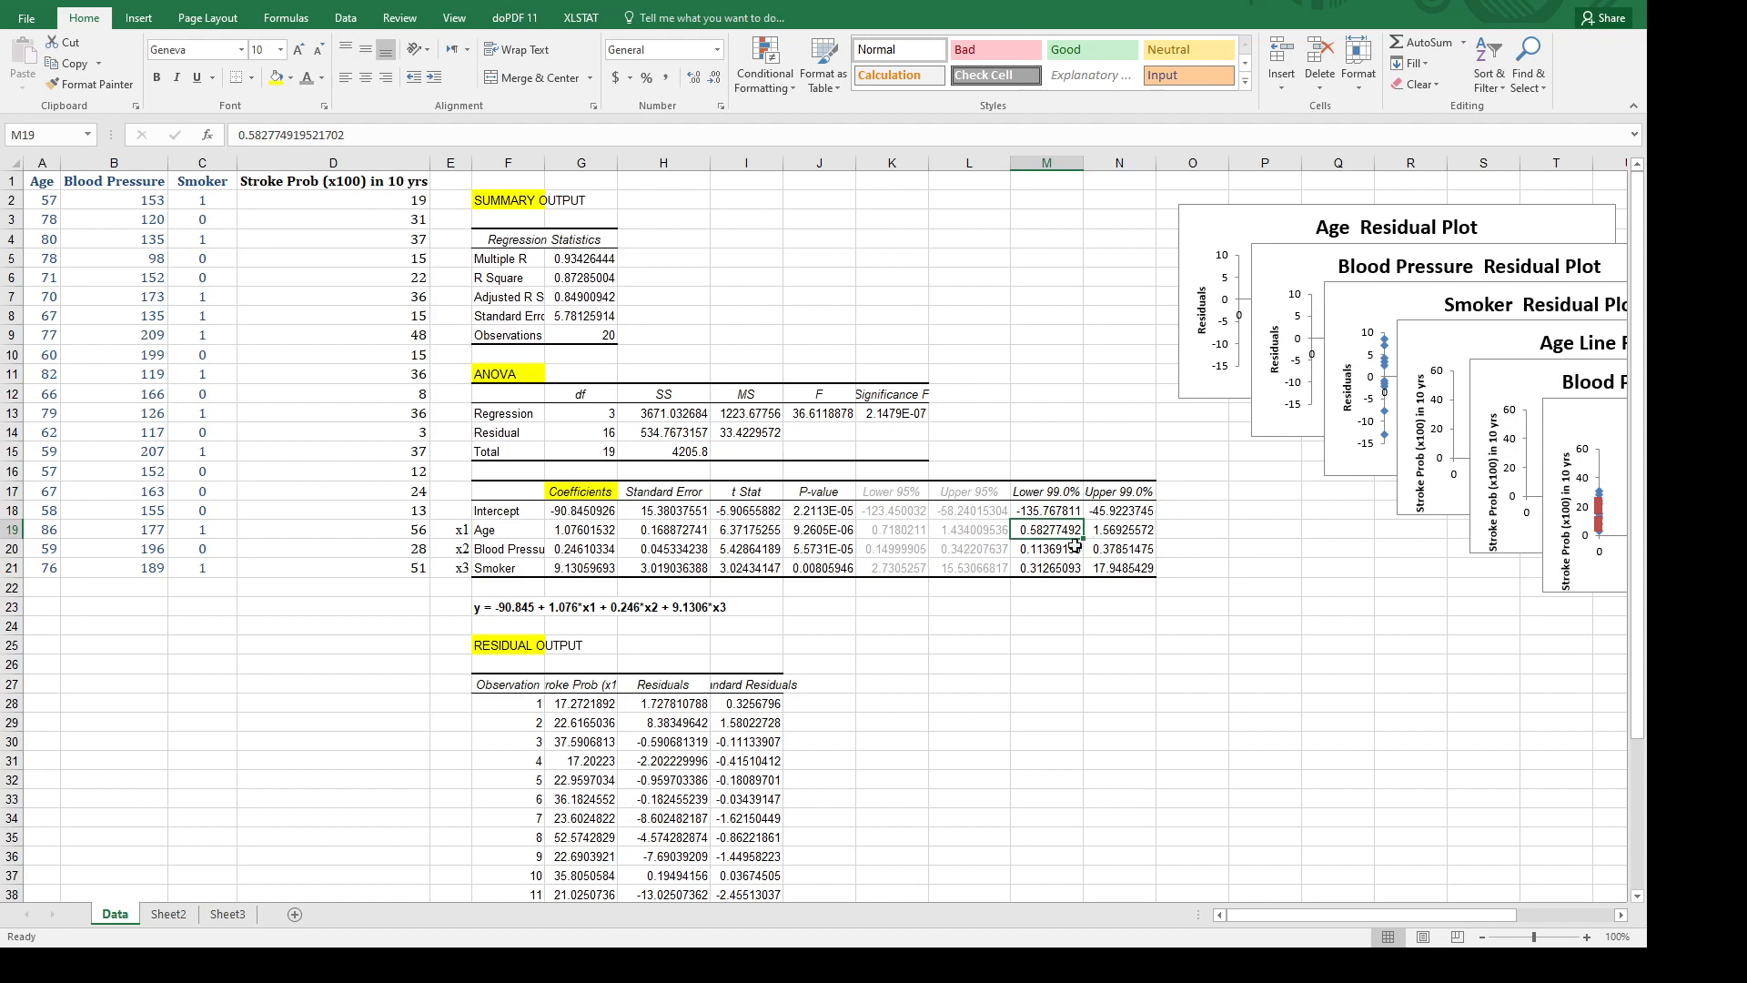
{"action": "left_click", "coordinate": [1102, 533]}
{"action": "left_click", "coordinate": [1046, 548]}
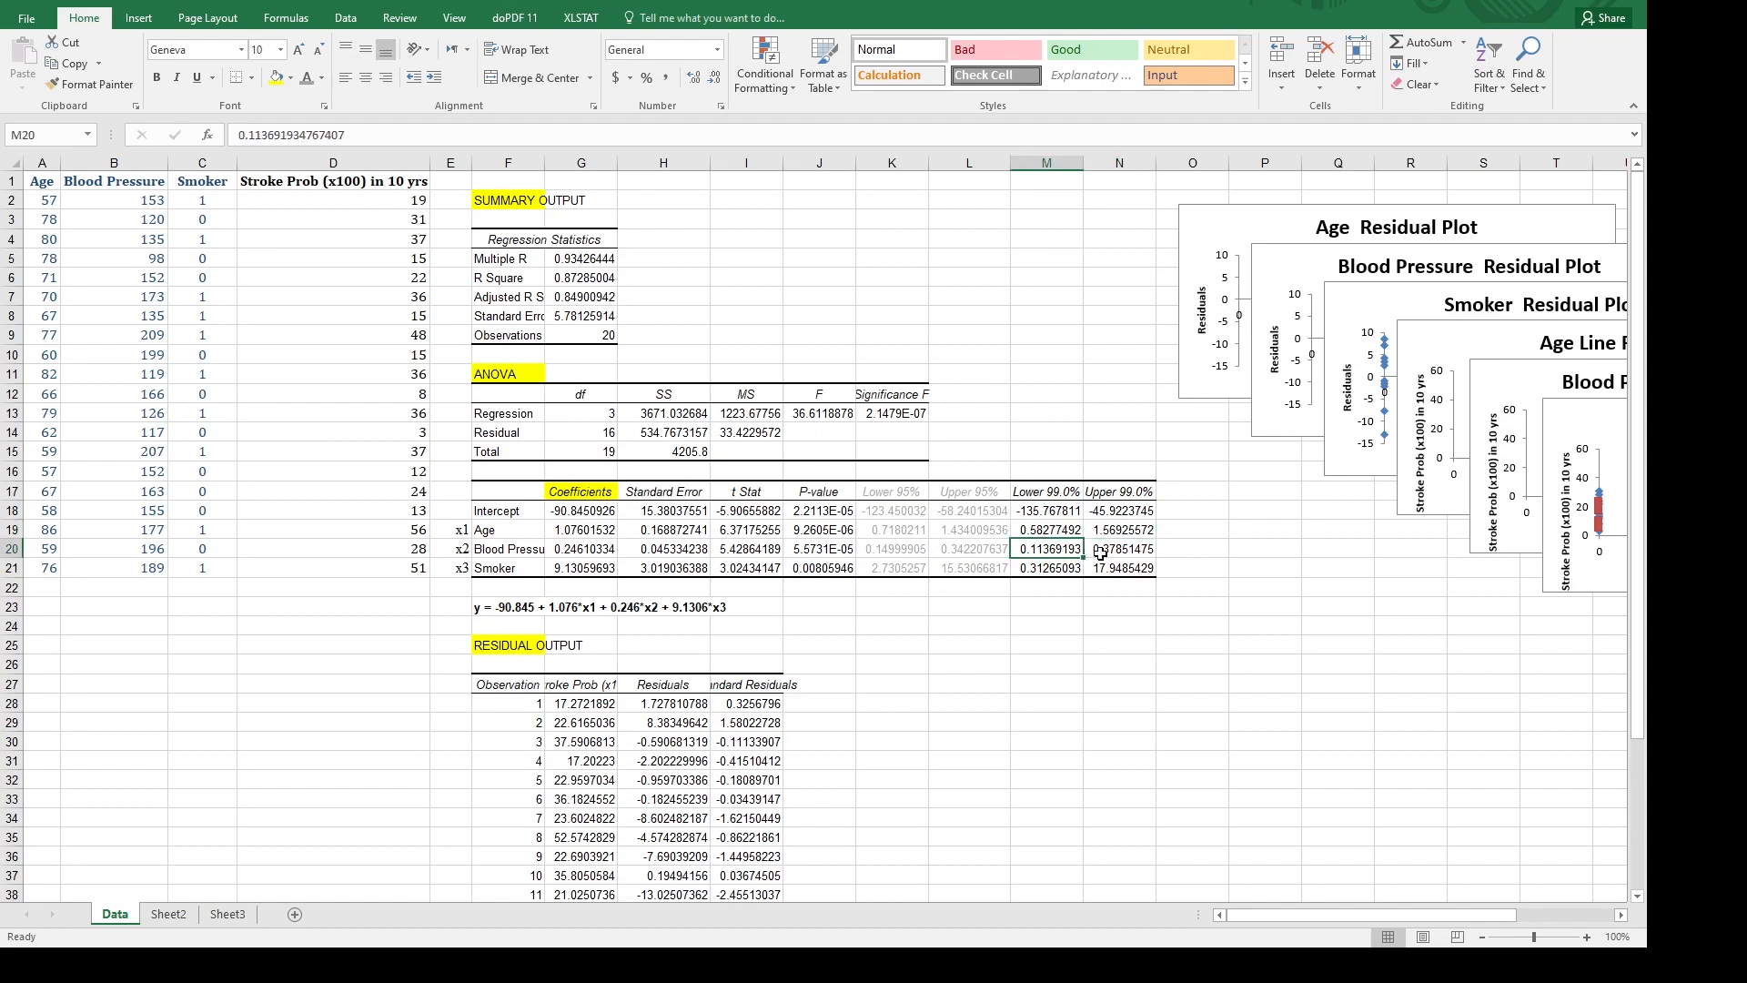
{"action": "left_click", "coordinate": [1103, 552]}
{"action": "left_click", "coordinate": [1052, 568]}
{"action": "left_click", "coordinate": [1121, 569]}
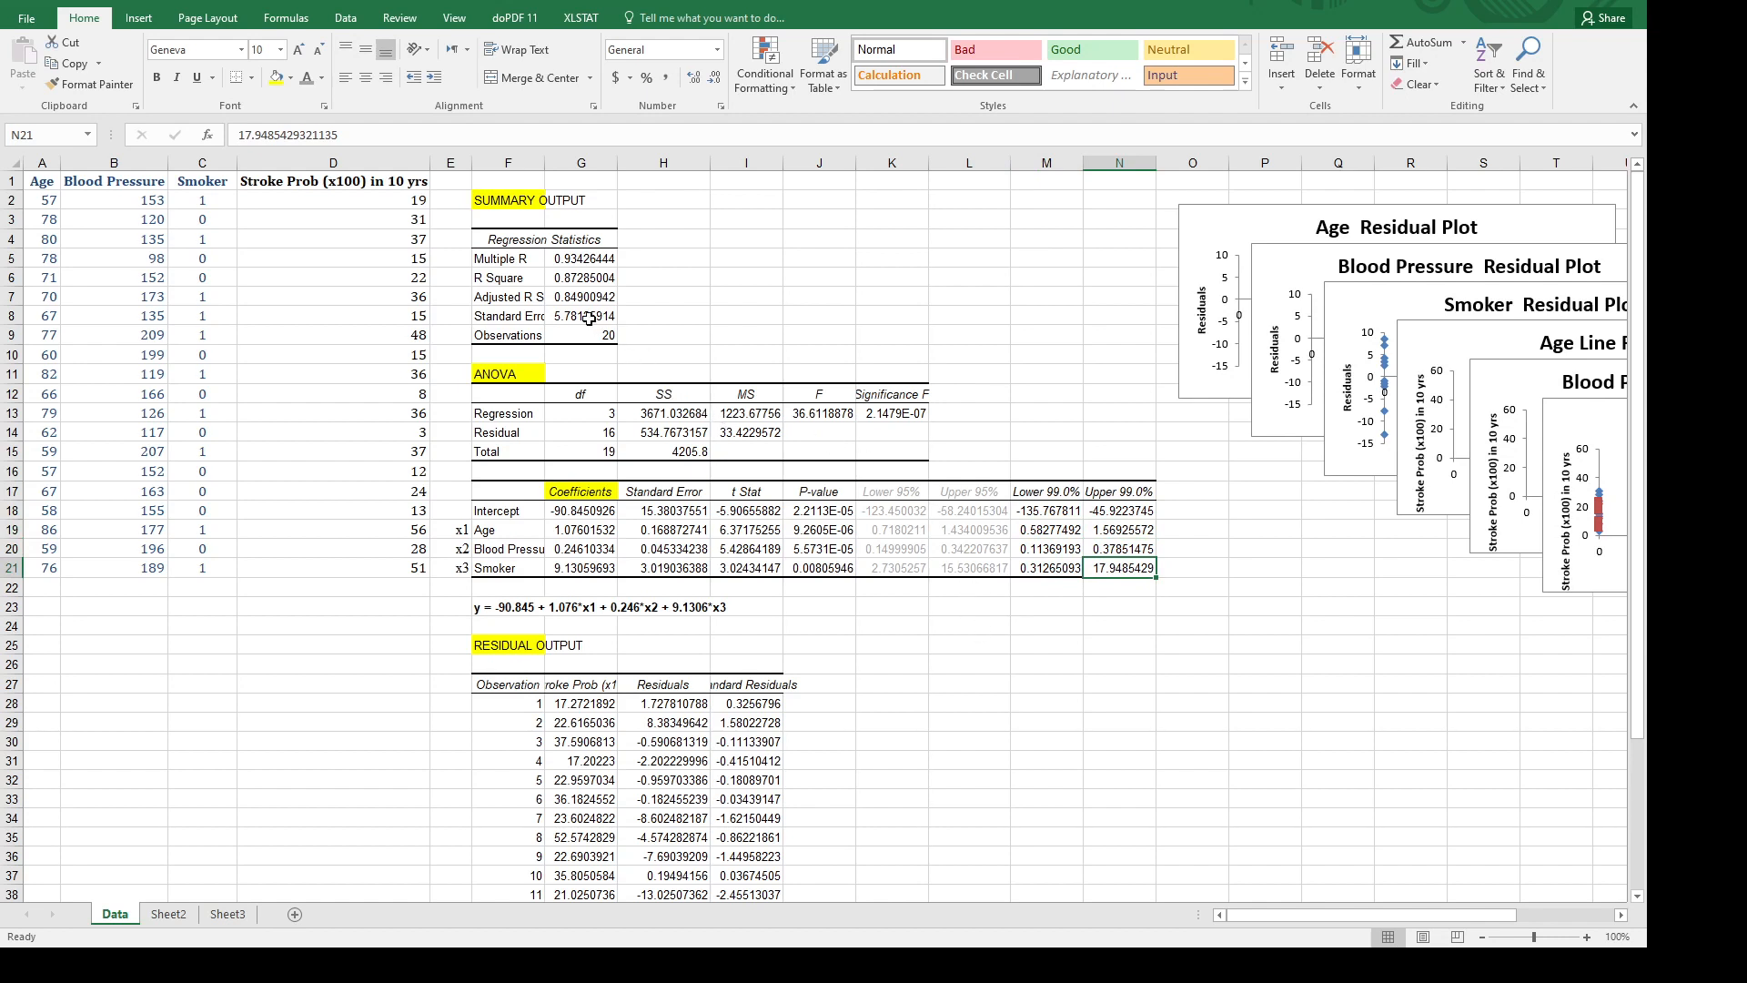
Examine R Square in the regression statistics and relate it to the stroke probability values in D2:D21.
{"action": "left_click", "coordinate": [499, 281]}
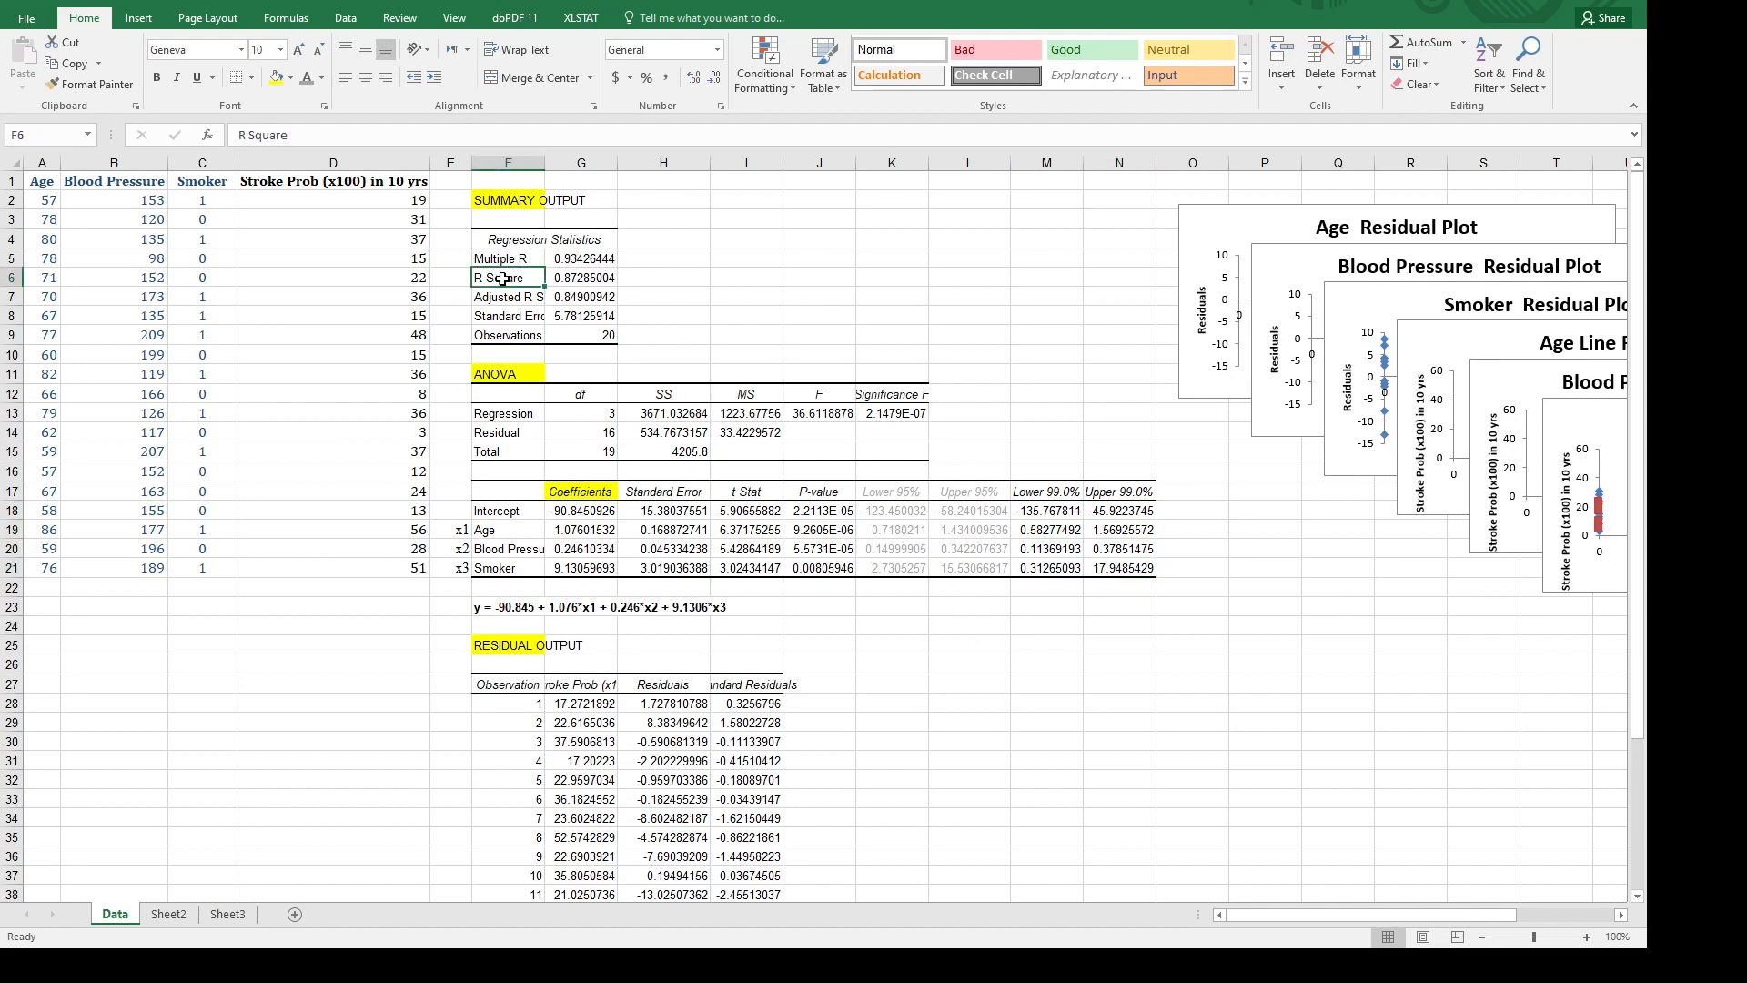
{"action": "left_click", "coordinate": [573, 279]}
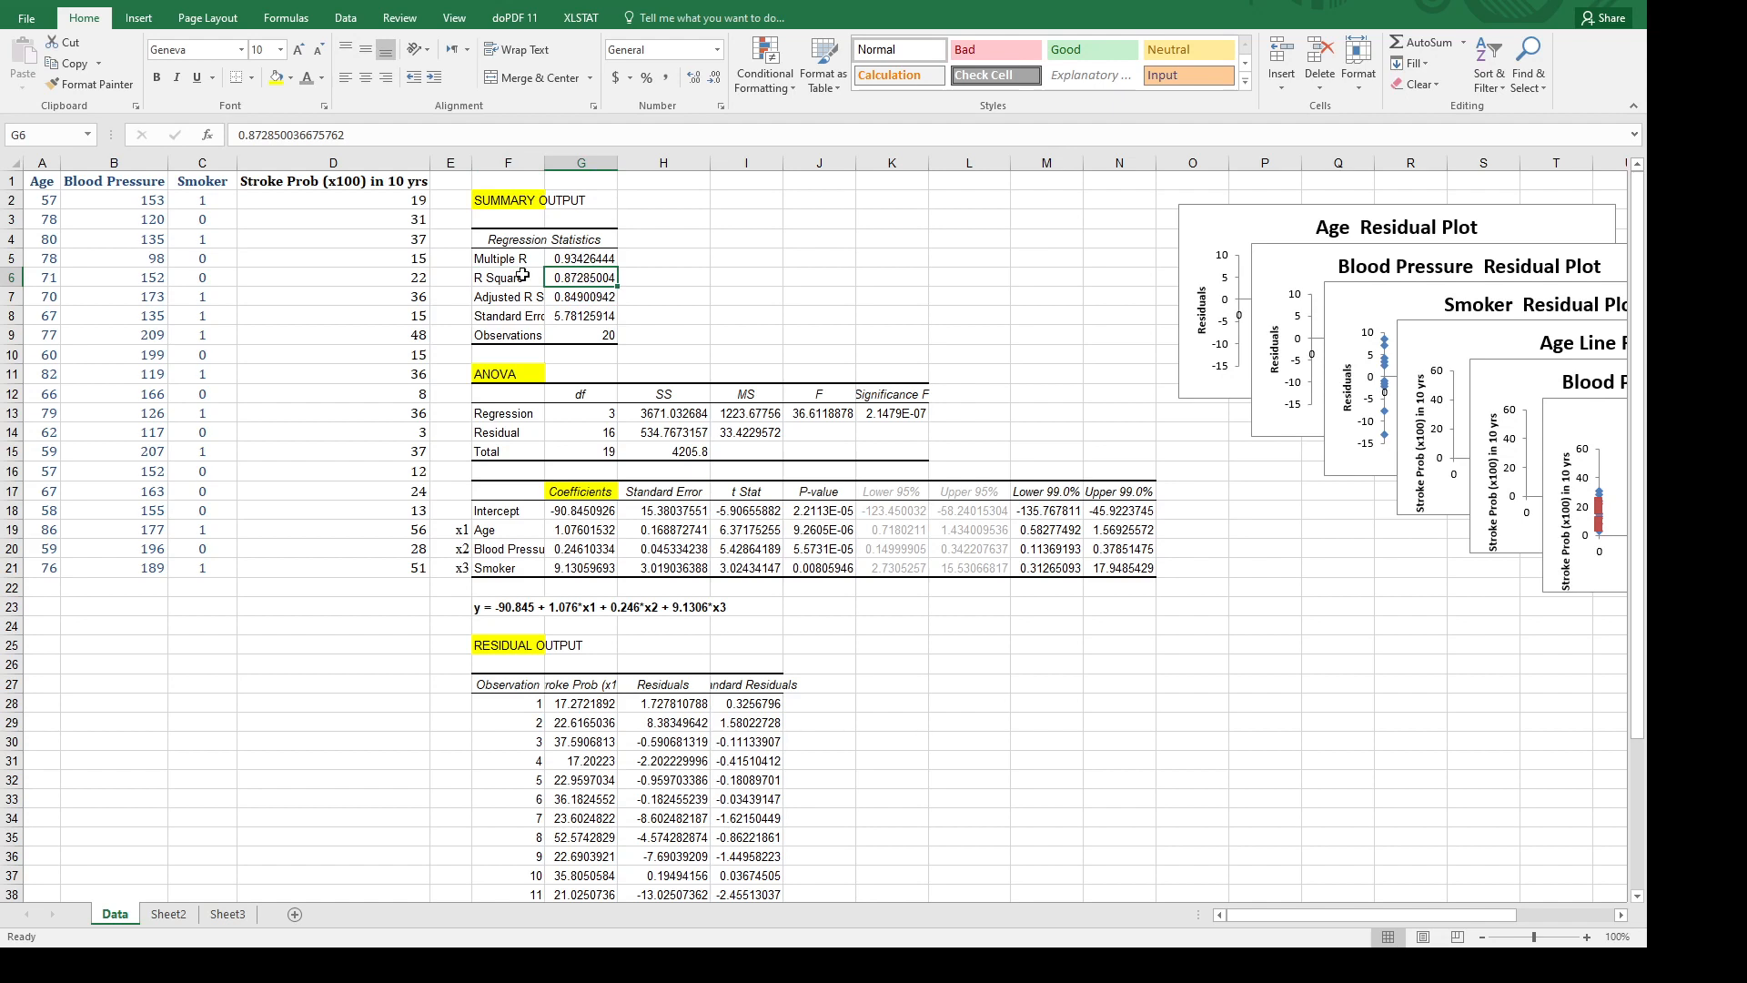
{"action": "left_click", "coordinate": [391, 178]}
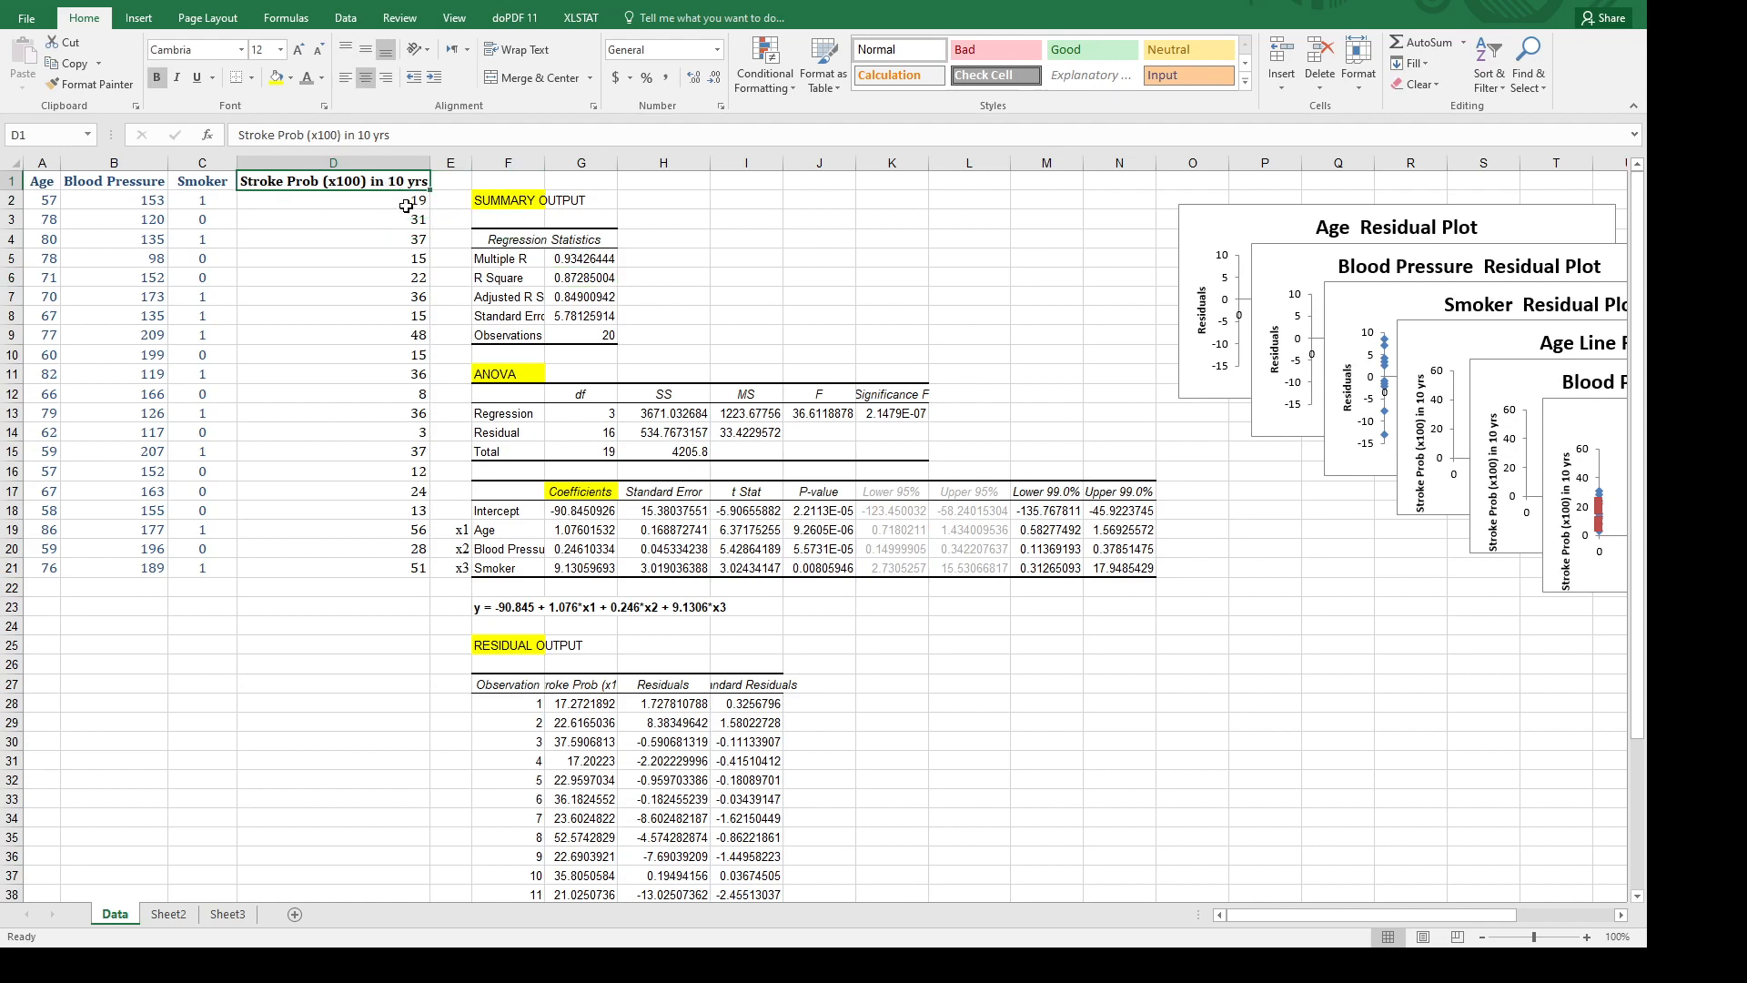
{"action": "left_click", "coordinate": [406, 204]}
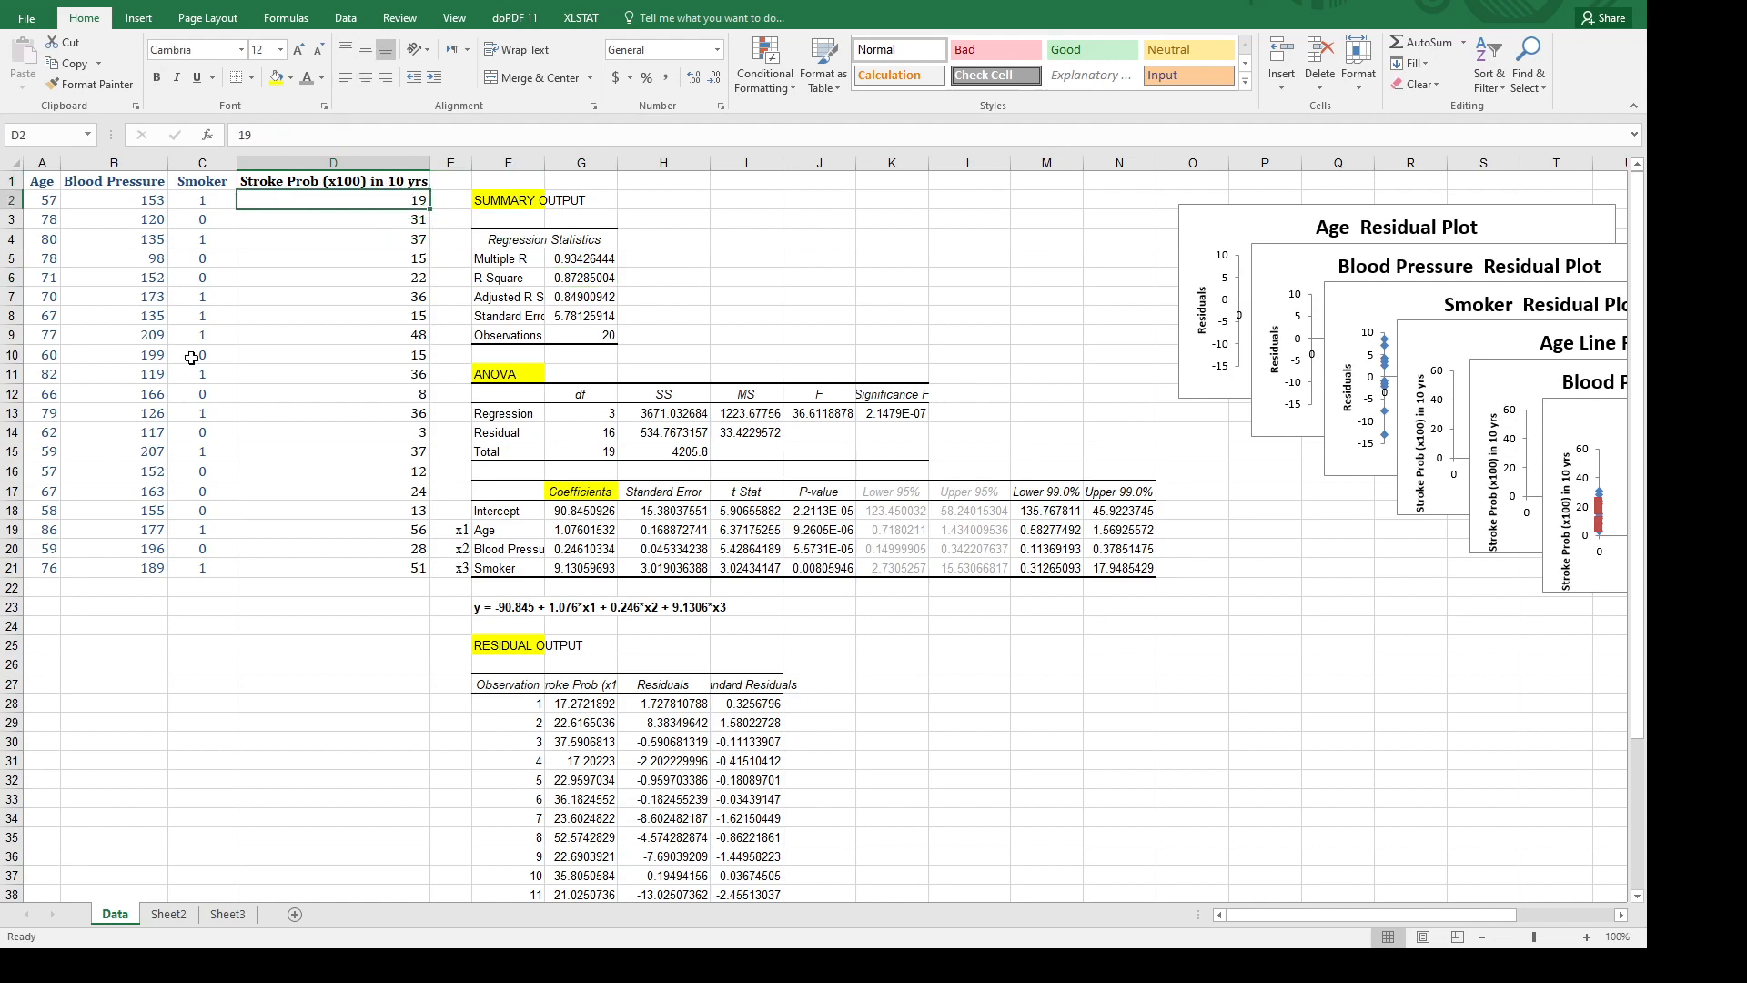
{"action": "key", "text": "shift+Down"}
{"action": "key", "text": "shift+Down"}
{"action": "key", "text": "shift+Down"}
{"action": "key", "text": "shift+Down"}
{"action": "key", "text": "shift+Down"}
{"action": "key", "text": "shift+Down"}
{"action": "key", "text": "shift+Down"}
{"action": "key", "text": "shift+Down"}
{"action": "key", "text": "shift+Down"}
{"action": "key", "text": "shift+Down"}
{"action": "key", "text": "shift+Down"}
{"action": "key", "text": "shift+Down"}
{"action": "key", "text": "shift+Down"}
{"action": "key", "text": "shift+Down"}
{"action": "key", "text": "shift+Down"}
{"action": "key", "text": "shift+Down"}
{"action": "key", "text": "shift+Down"}
{"action": "key", "text": "shift+Down"}
{"action": "key", "text": "shift+Down"}
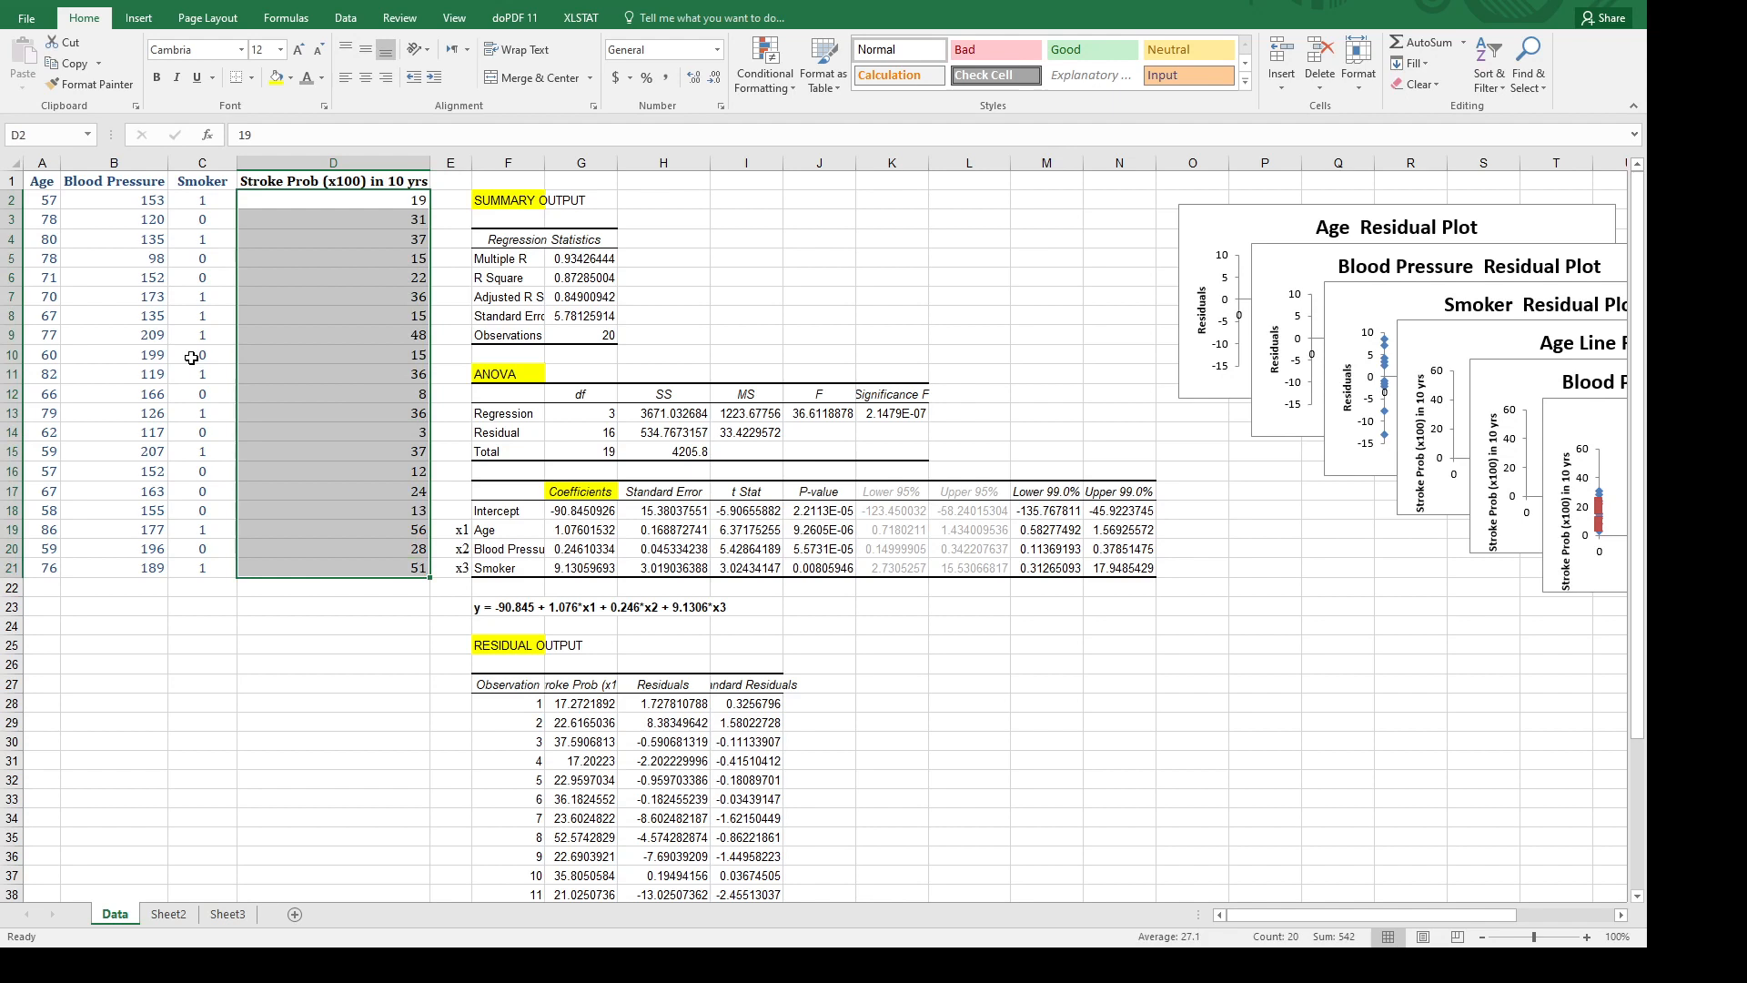
Review the regression equation in row 23 term by term.
{"action": "left_click", "coordinate": [492, 608]}
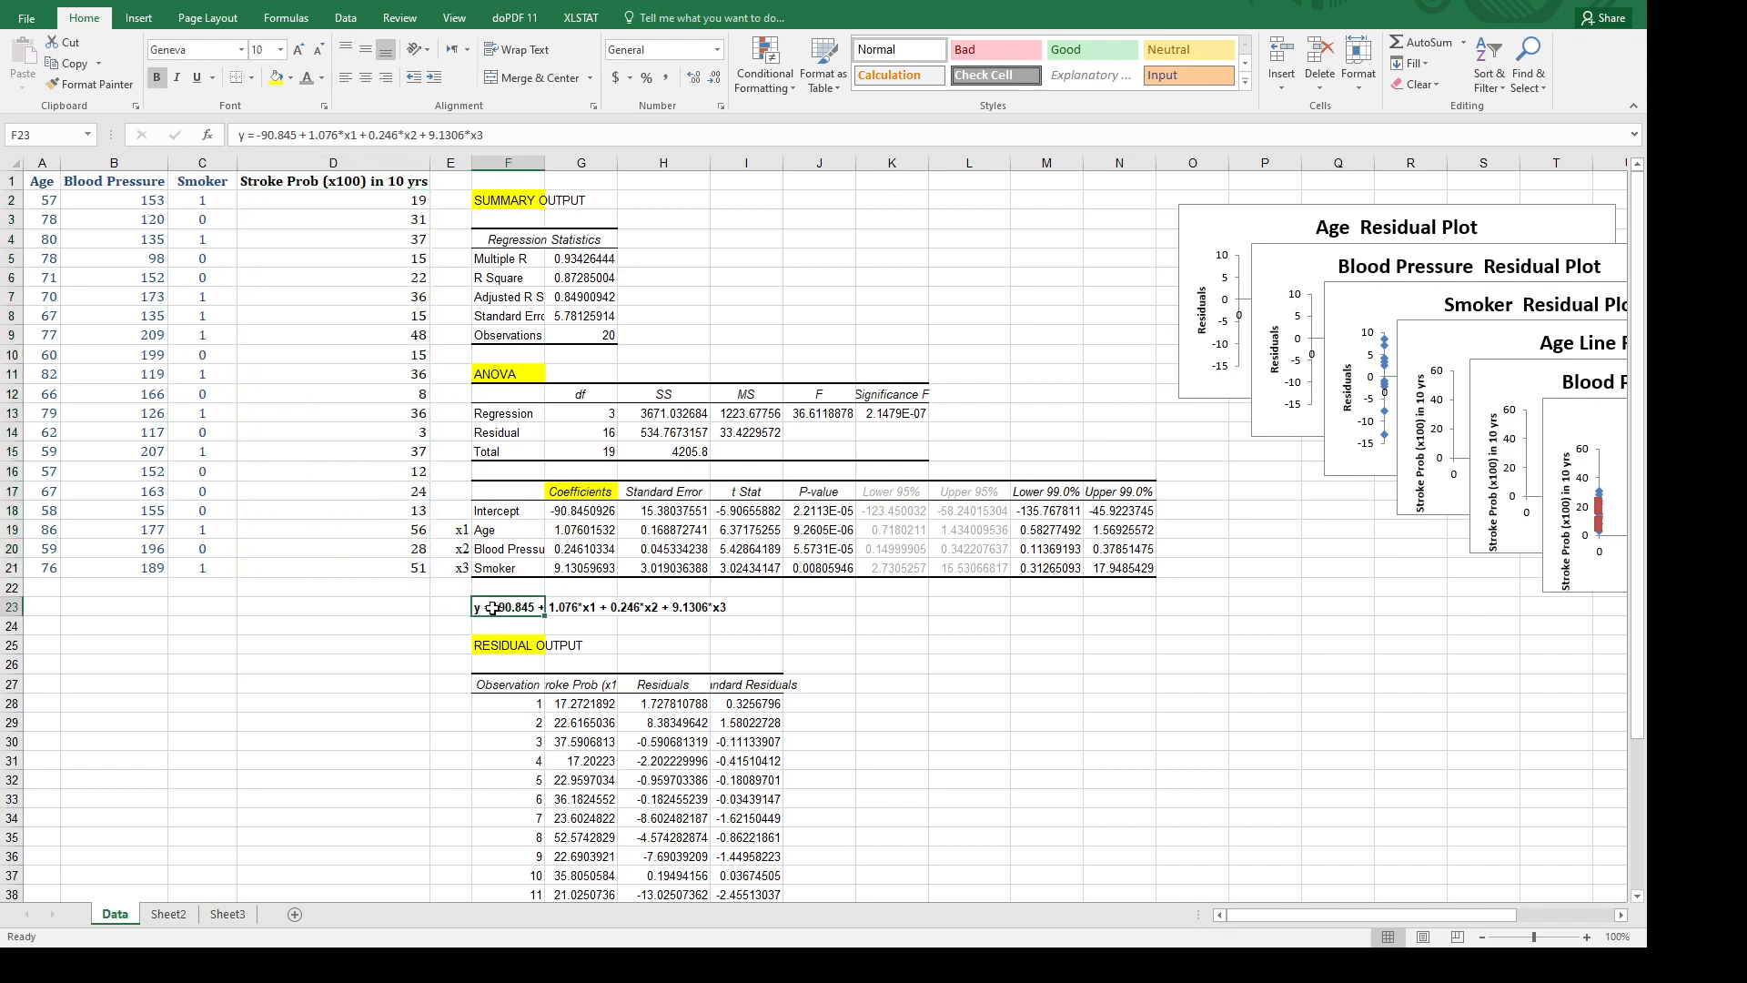
{"action": "left_click", "coordinate": [570, 604]}
{"action": "left_click", "coordinate": [632, 604]}
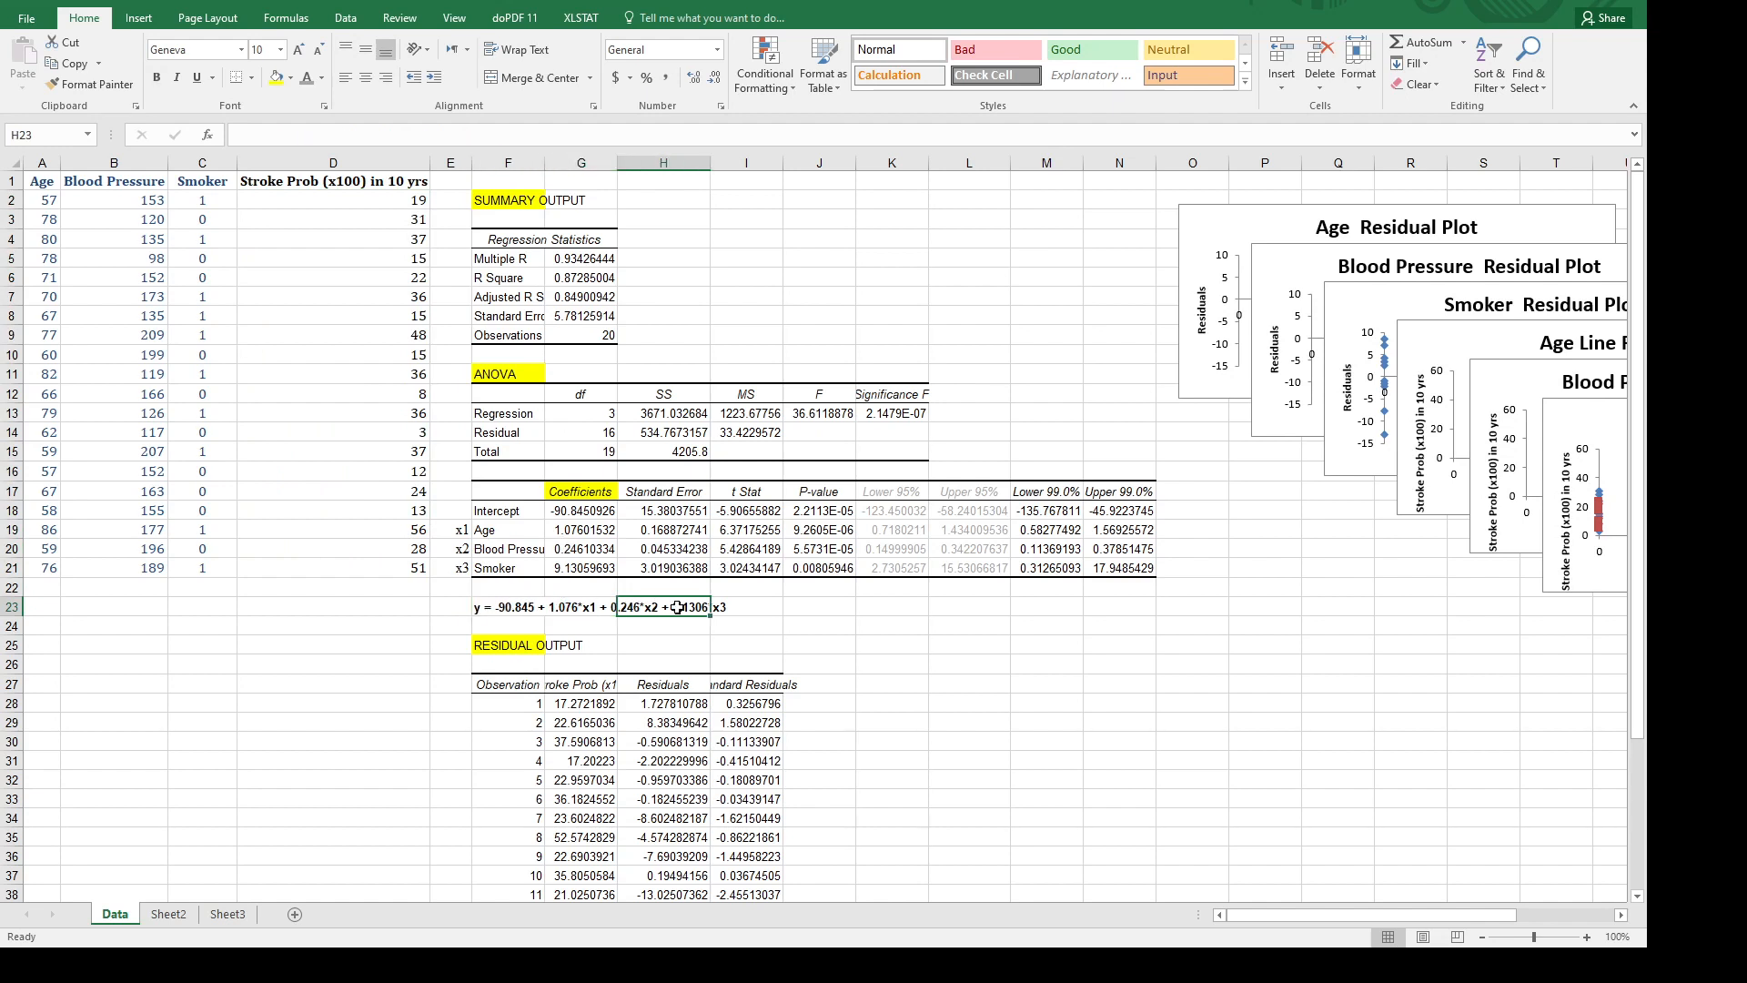
Widen column F slightly and make the Adjusted R Square label in F7 bold.
{"action": "left_click", "coordinate": [503, 609]}
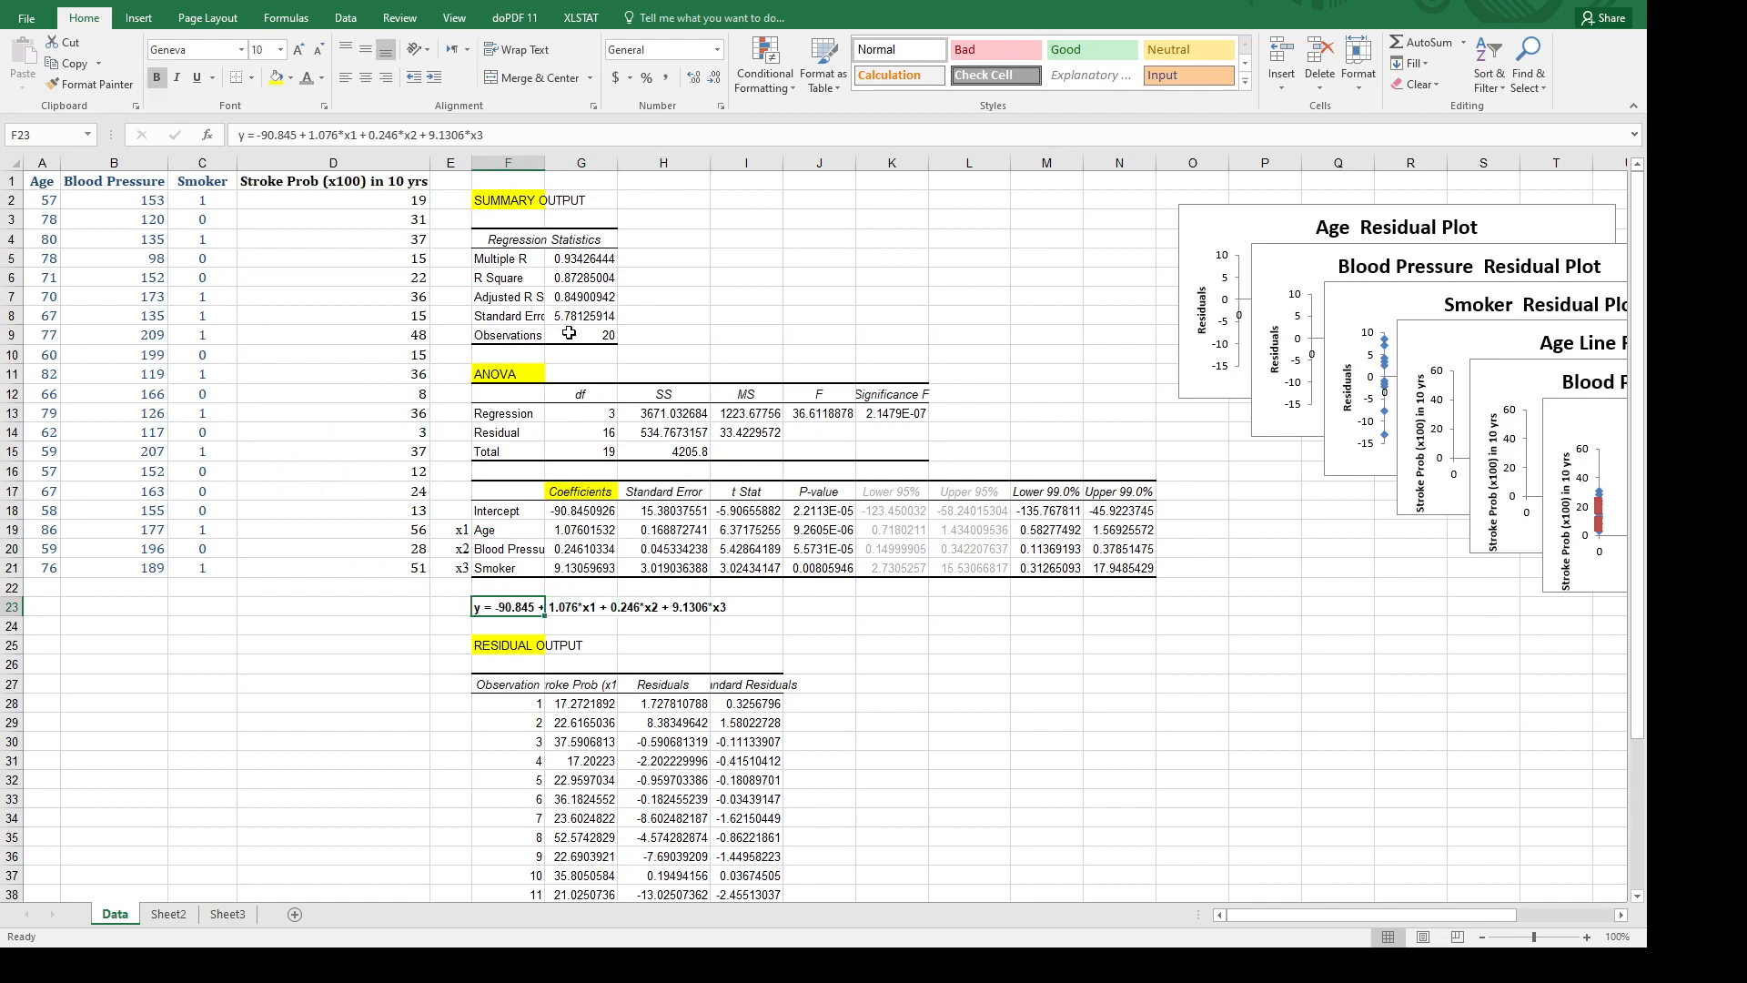
{"action": "left_click", "coordinate": [514, 280]}
{"action": "left_click", "coordinate": [517, 299]}
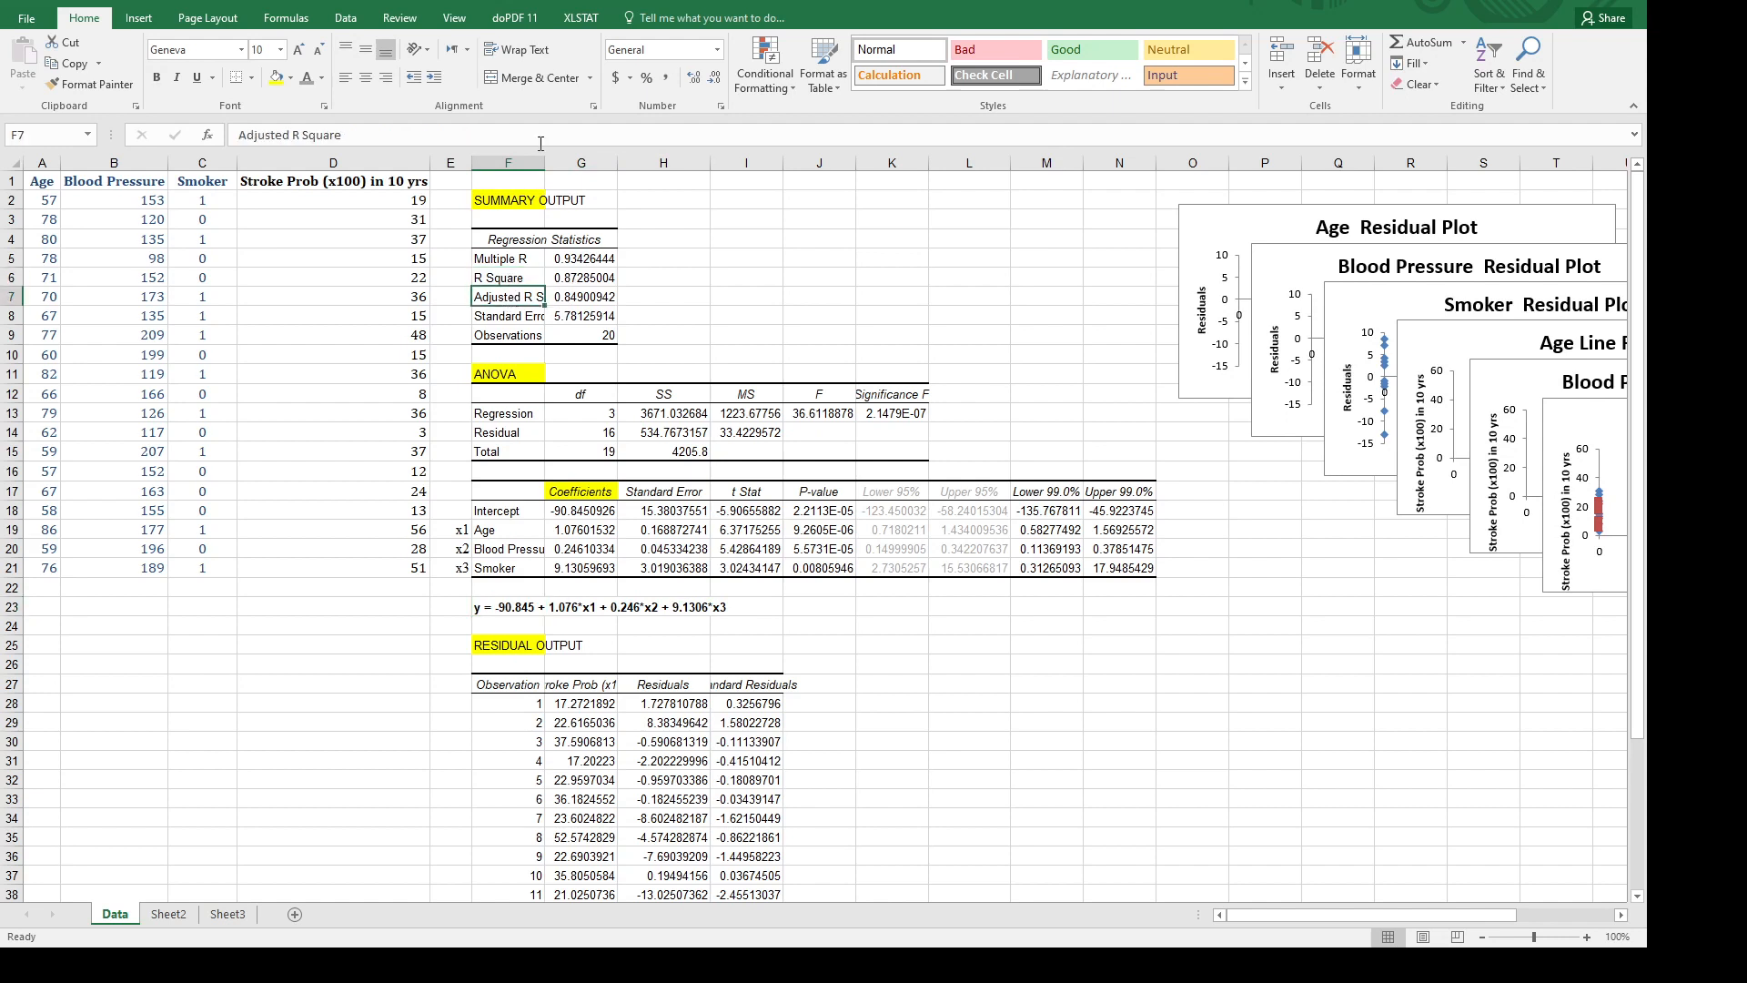
{"action": "left_click_drag", "start_coordinate": [543, 161], "coordinate": [562, 162]}
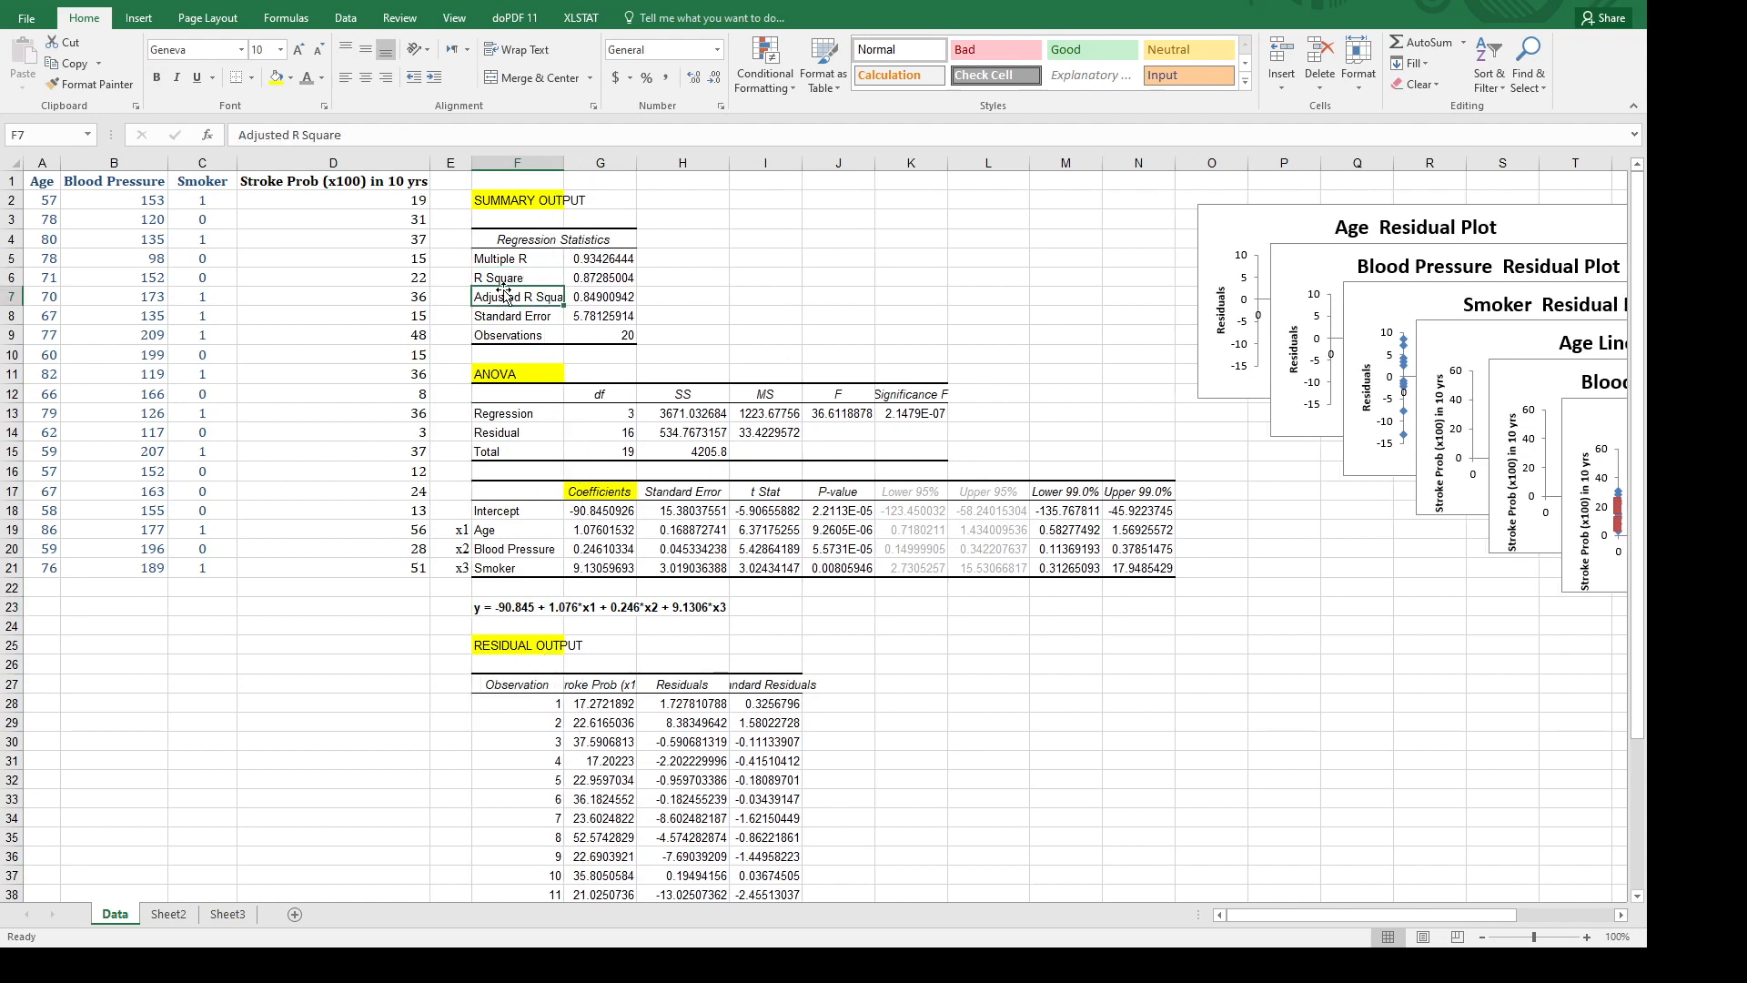
{"action": "left_click", "coordinate": [157, 78]}
Compare R Square with Adjusted R Square in the regression statistics and relate both to the equation in row 23.
{"action": "left_click", "coordinate": [577, 604]}
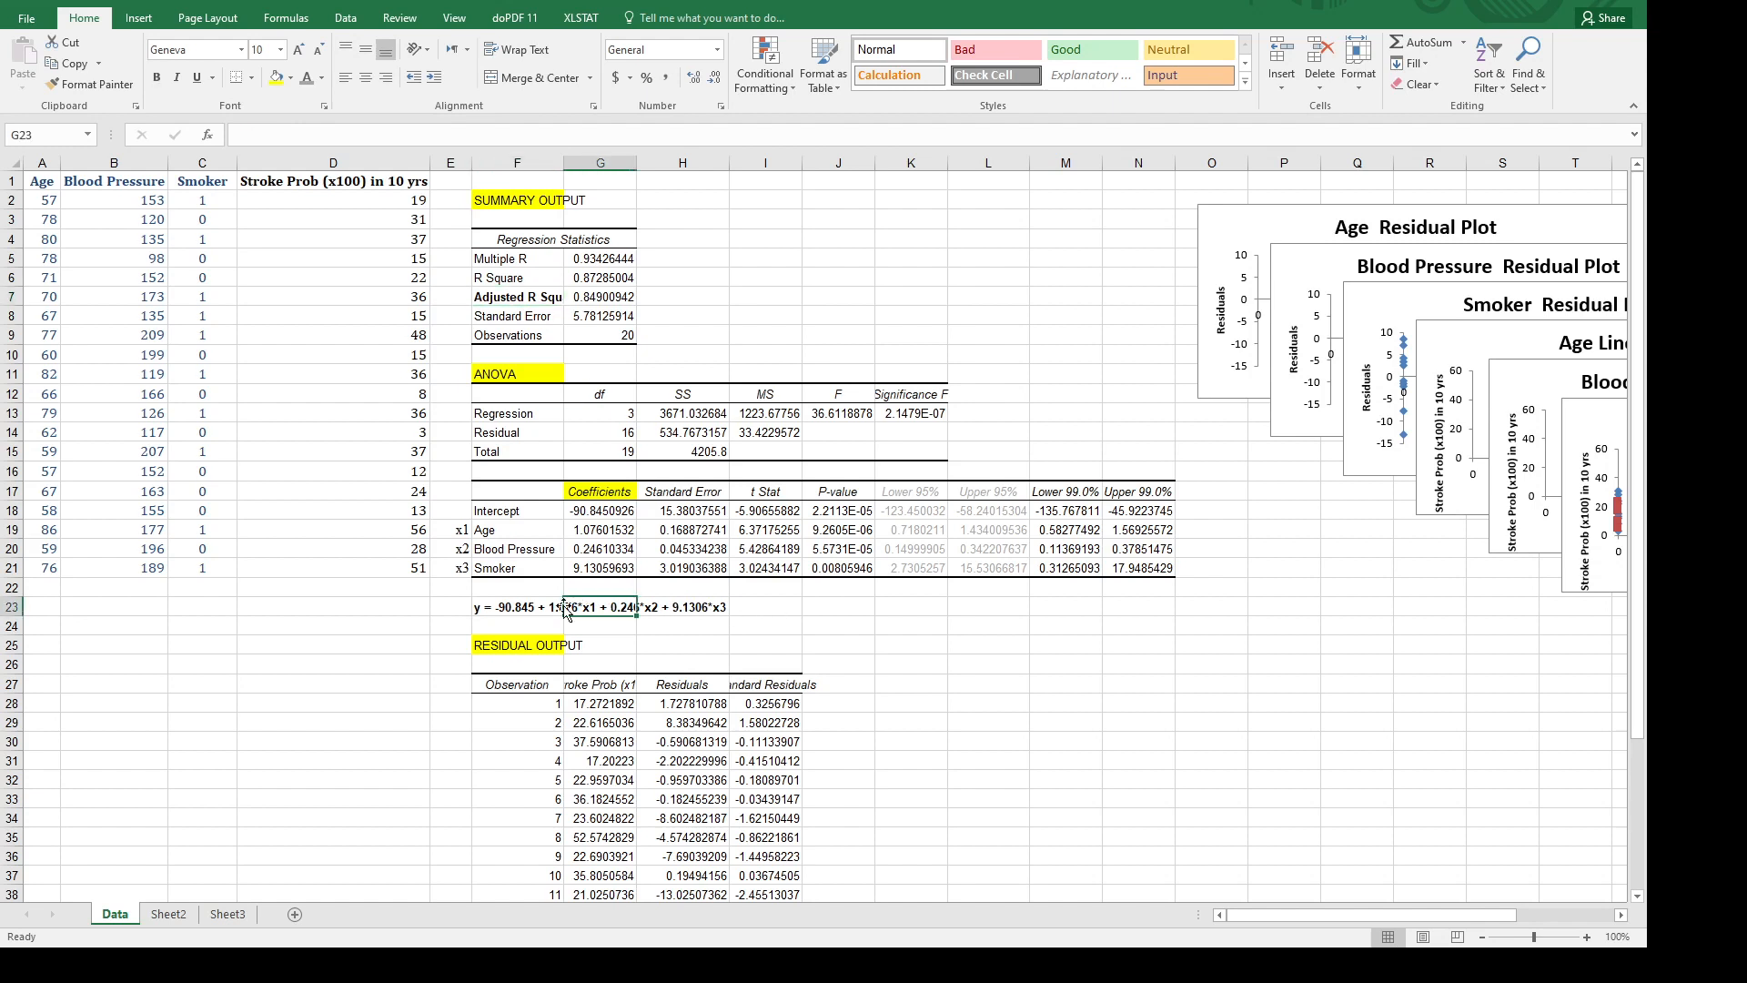
{"action": "left_click", "coordinate": [516, 609]}
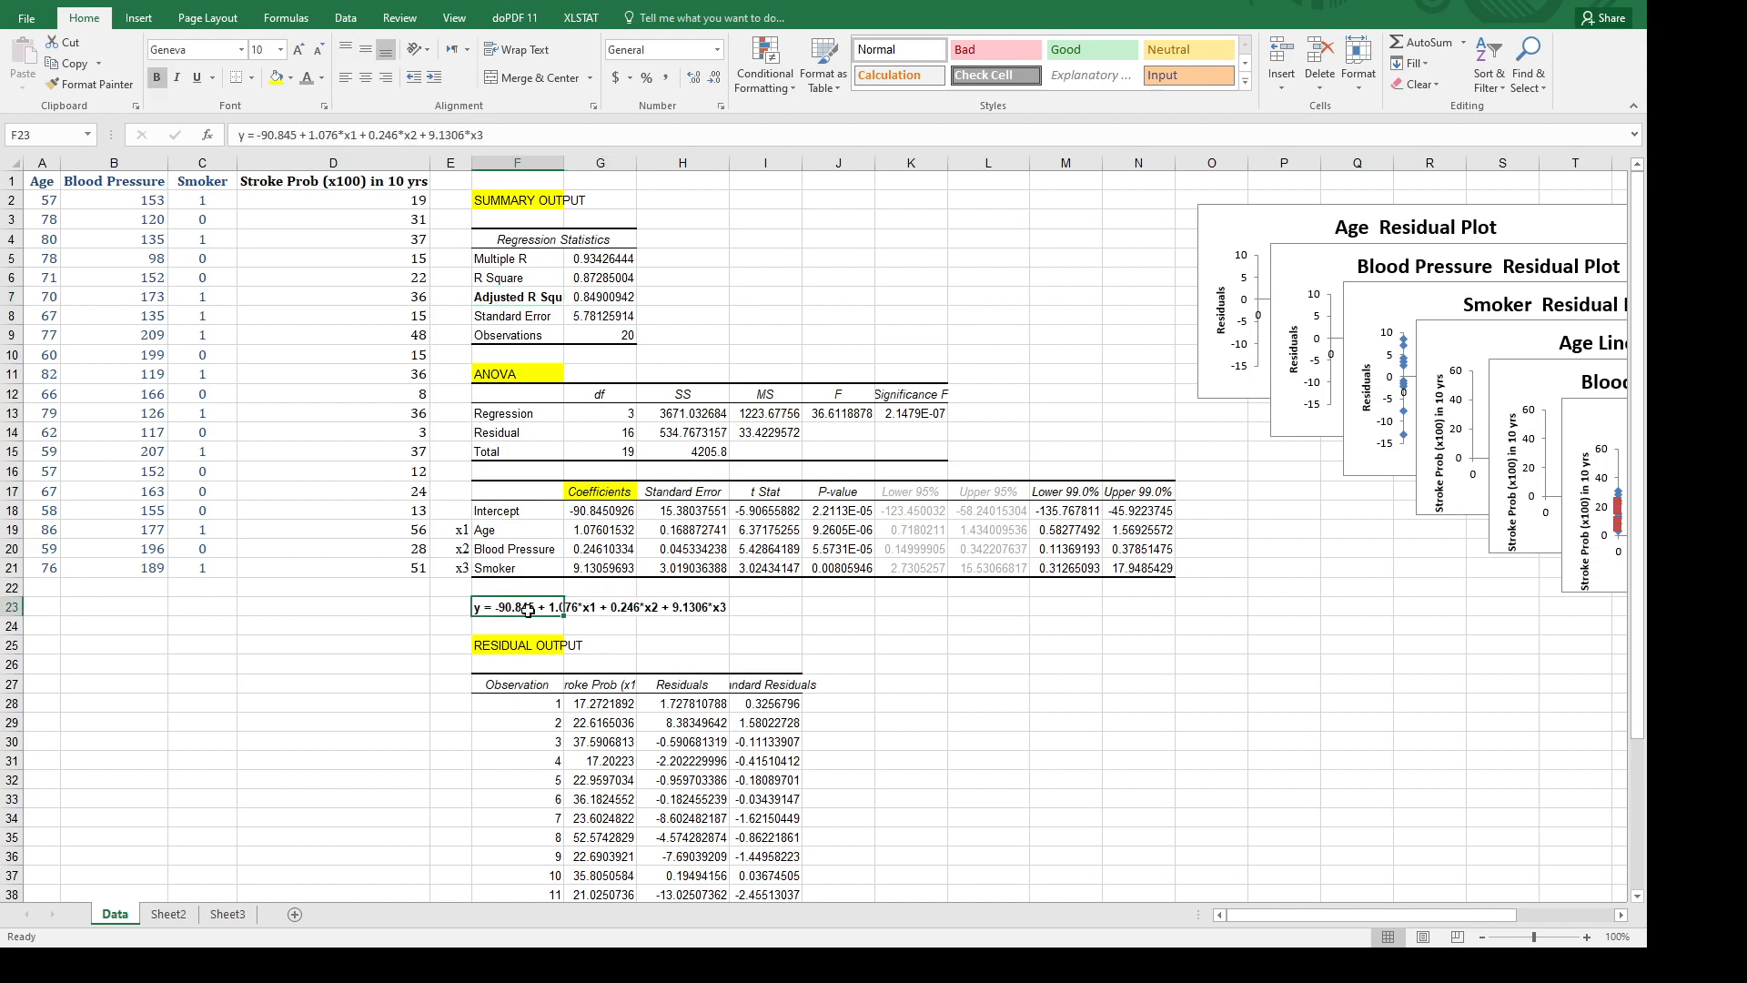
{"action": "left_click", "coordinate": [509, 283]}
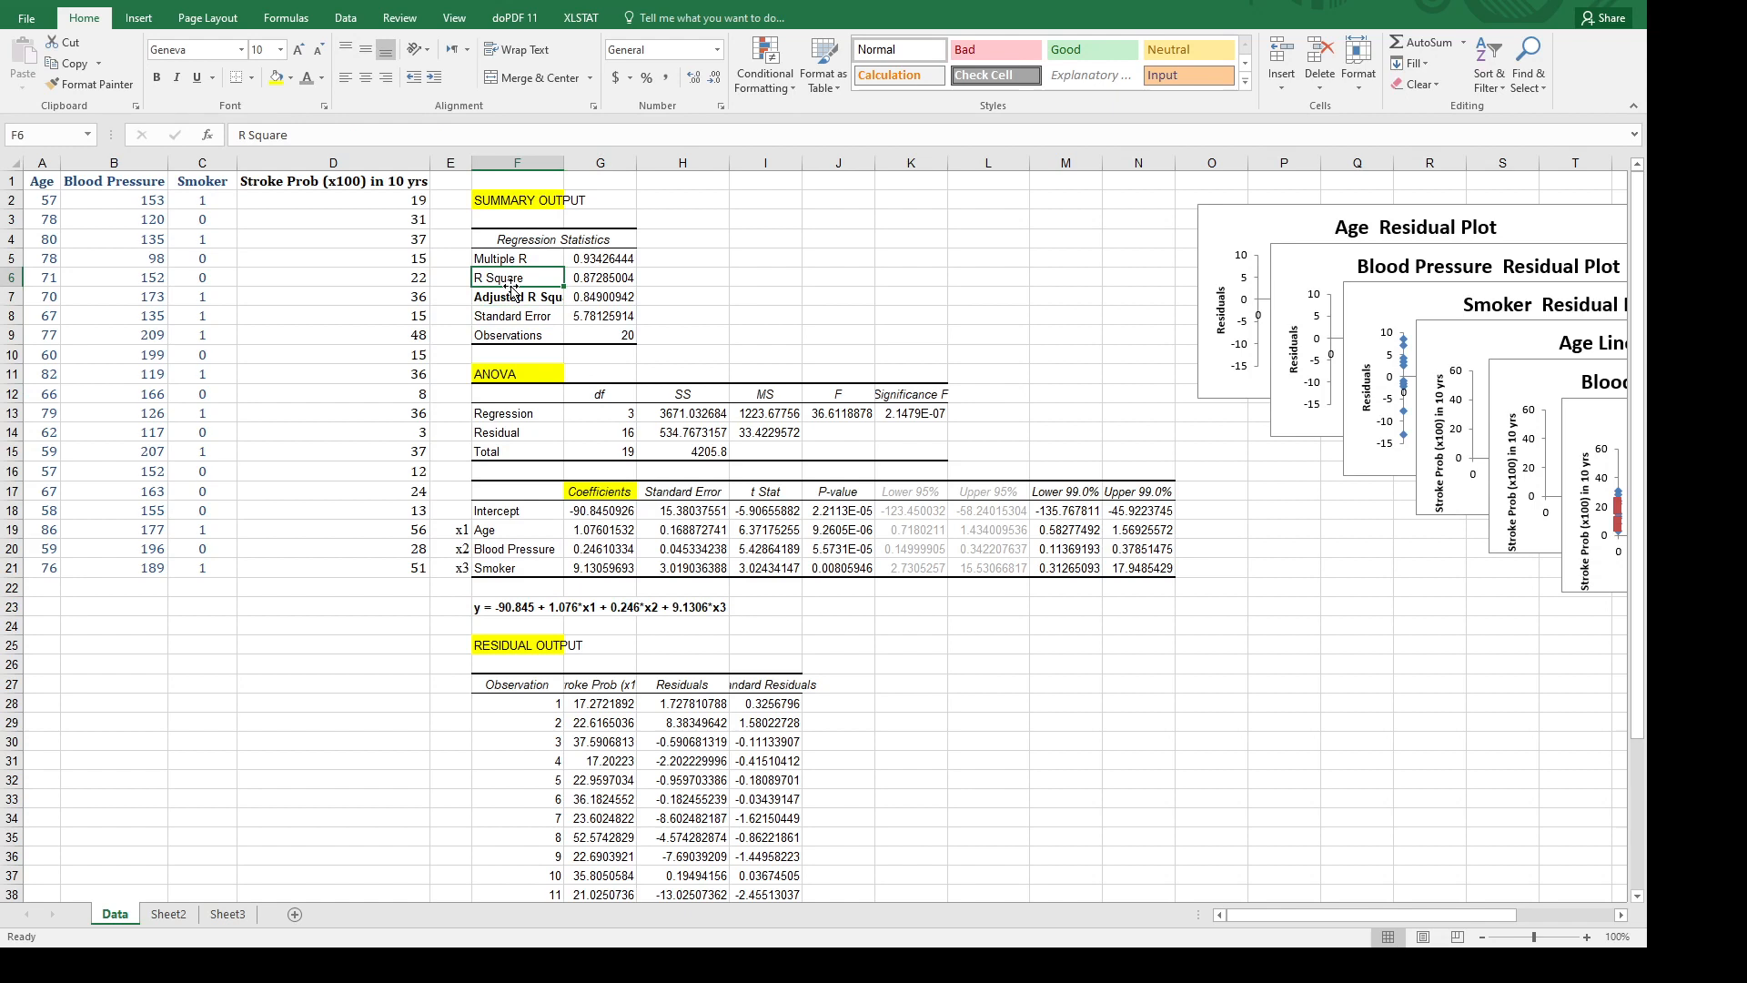
{"action": "left_click", "coordinate": [512, 296]}
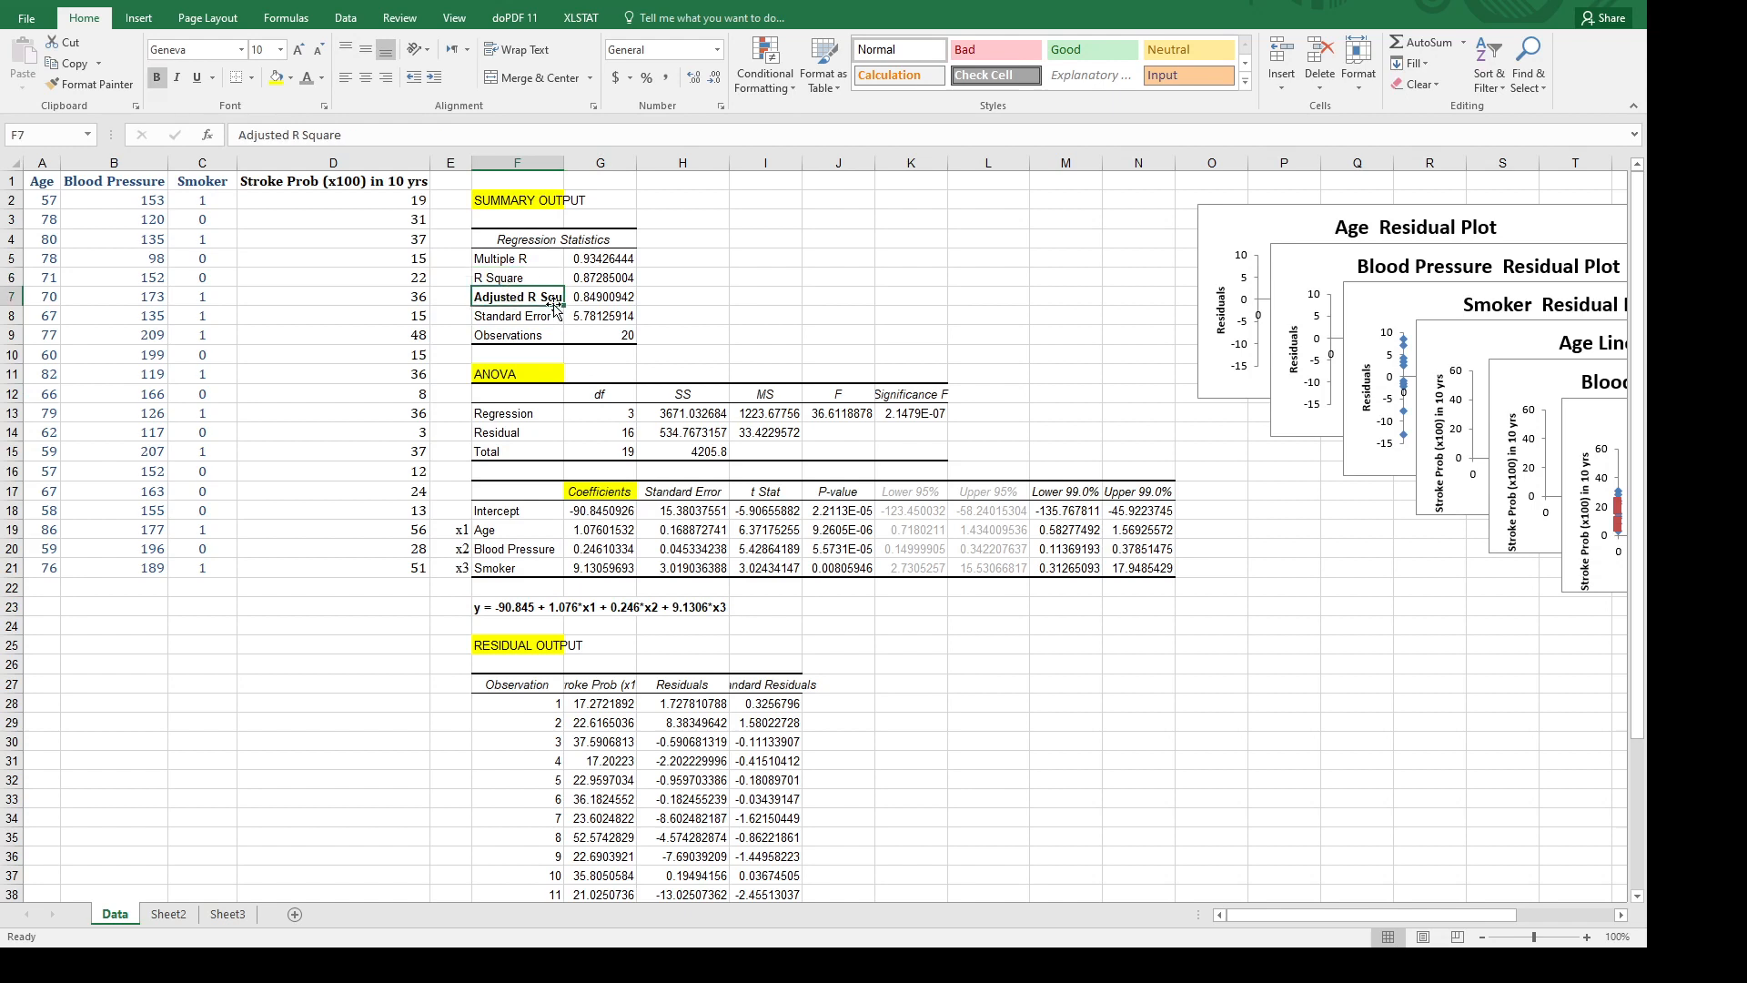
{"action": "left_click", "coordinate": [552, 607]}
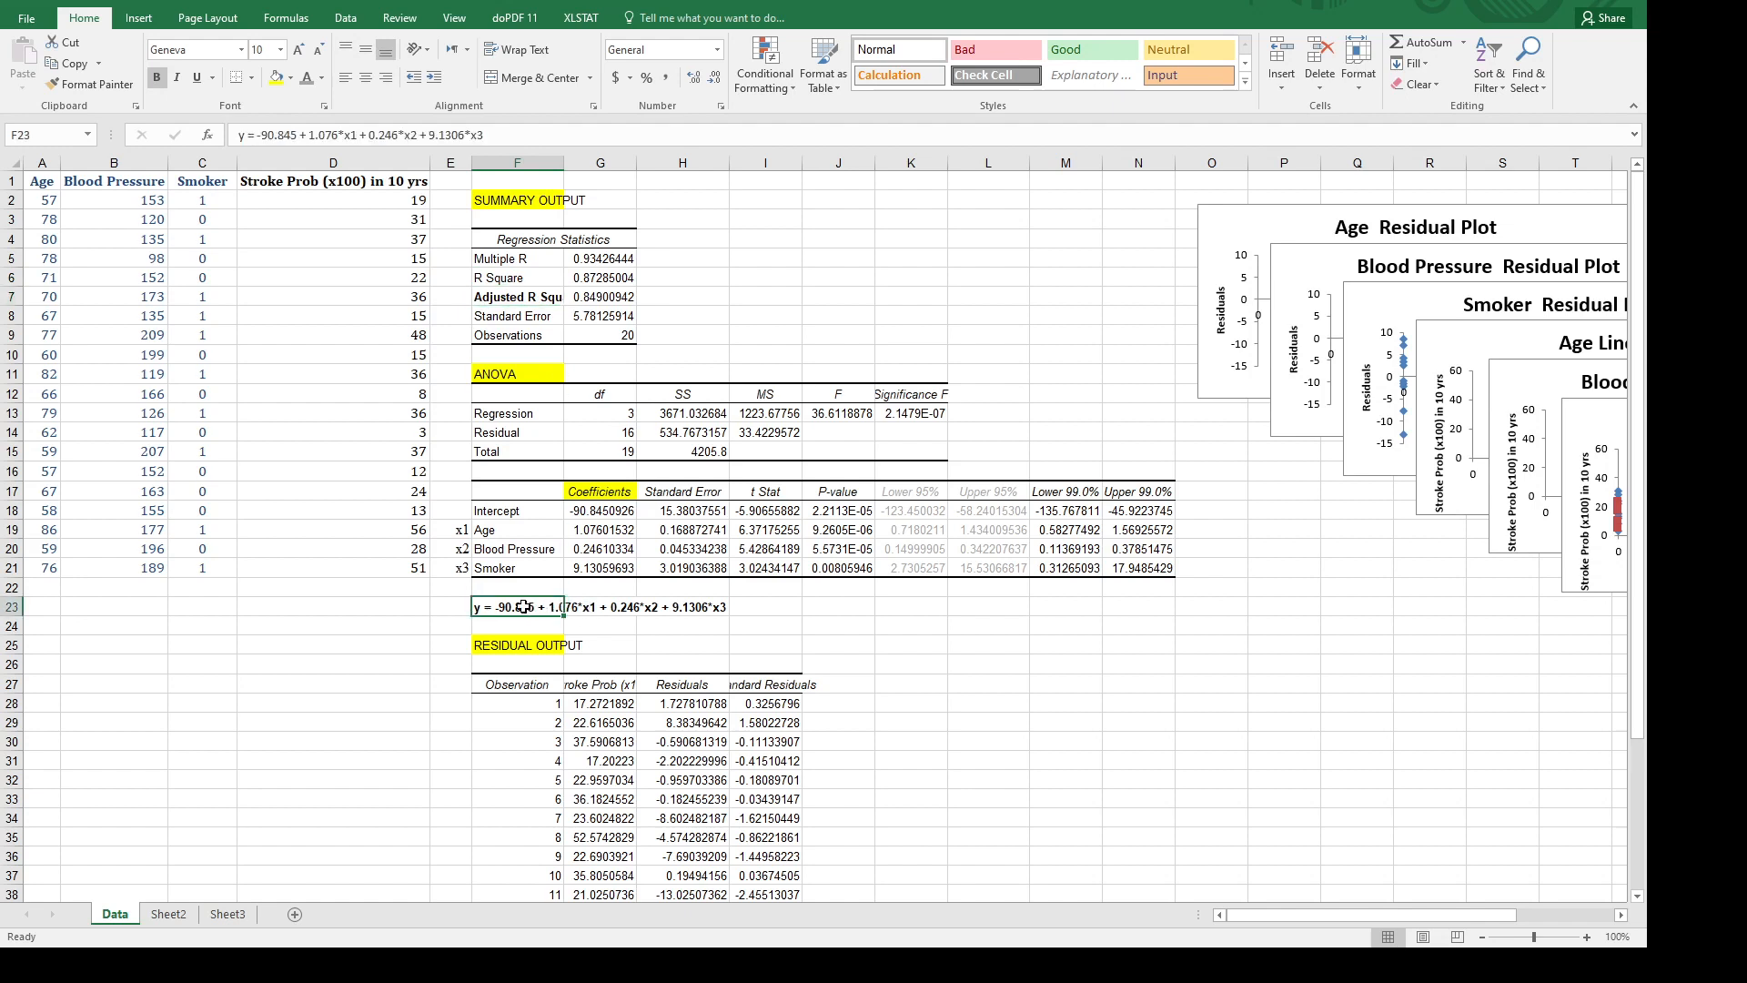
{"action": "left_click", "coordinate": [537, 297]}
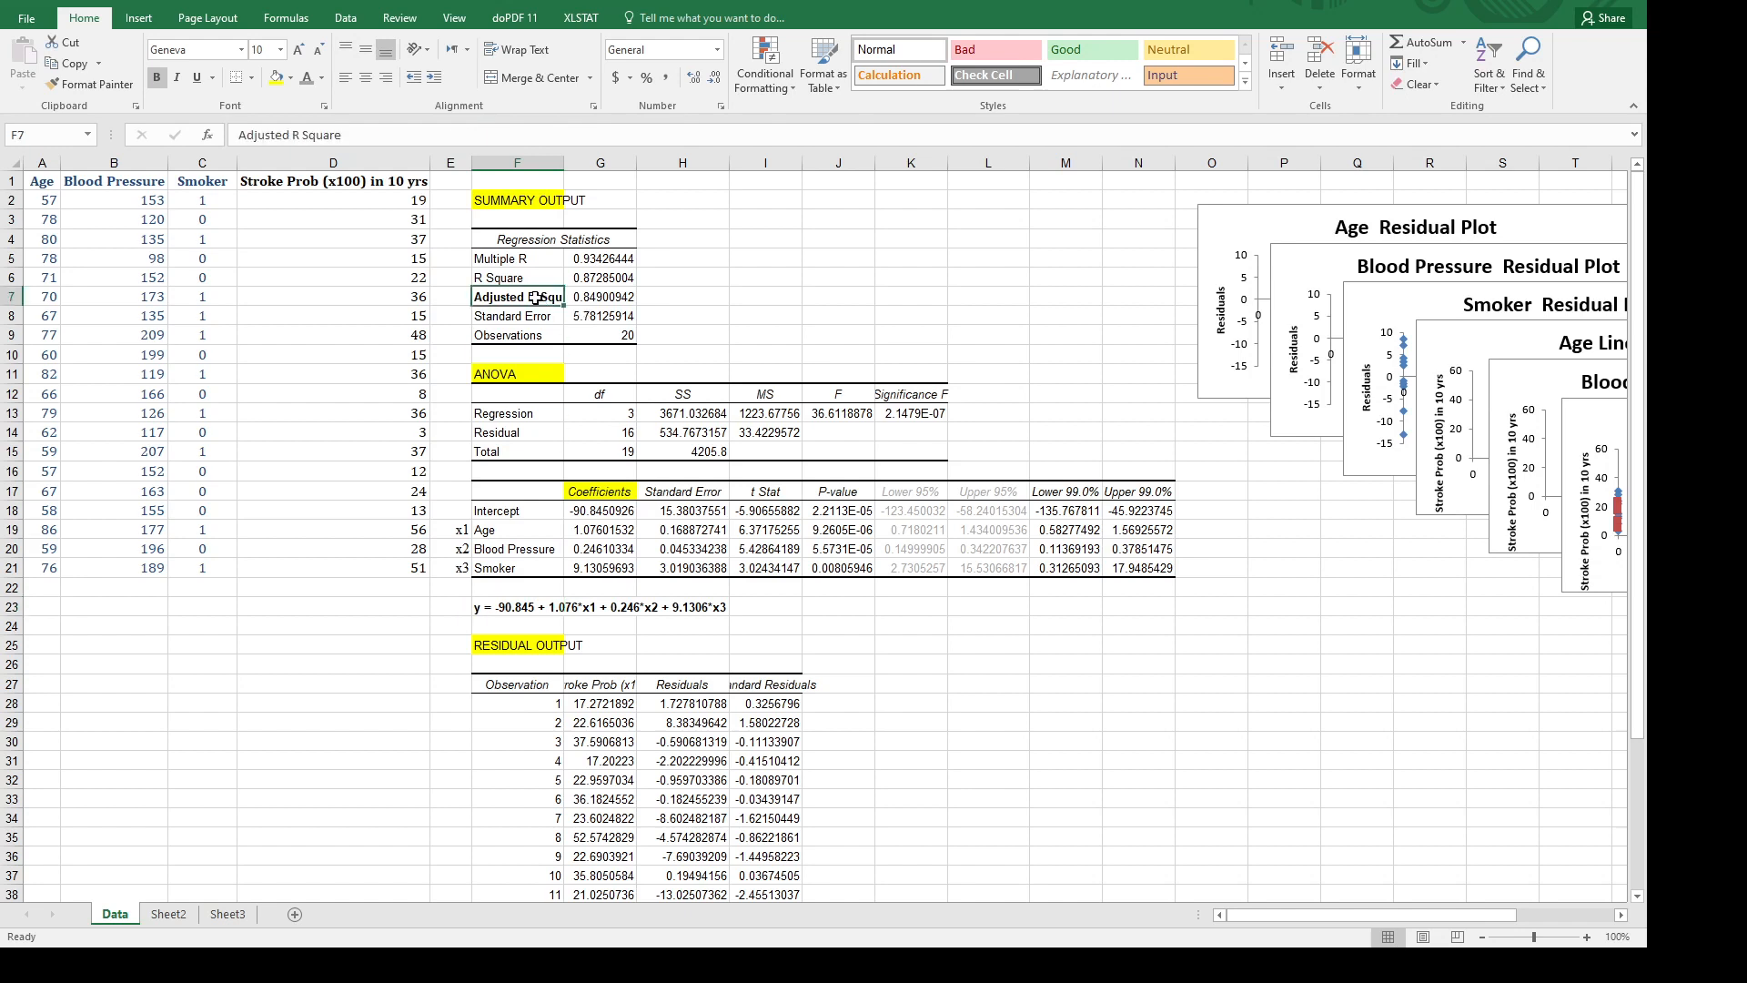
{"action": "left_click", "coordinate": [610, 300]}
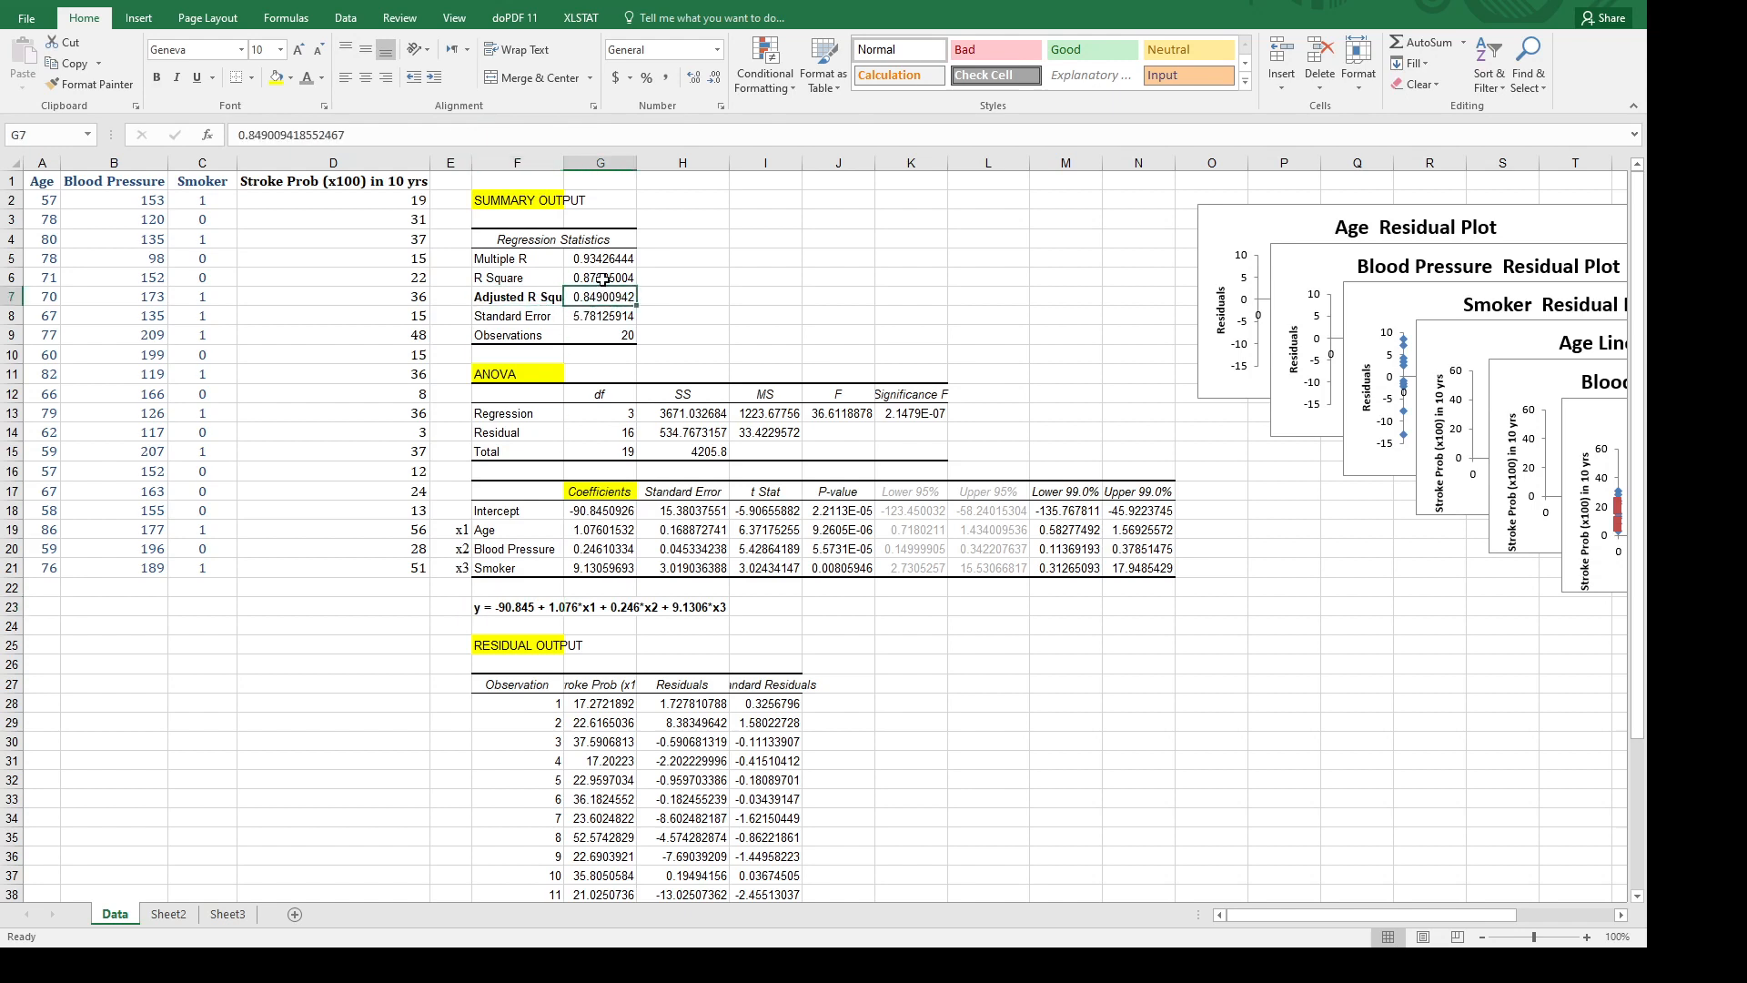
{"action": "left_click", "coordinate": [604, 279]}
{"action": "left_click", "coordinate": [593, 301]}
Select the stroke probability column D1:D21 and relate its values to the regression equation in F23.
{"action": "left_click", "coordinate": [421, 187]}
{"action": "key", "text": "shift+Down"}
{"action": "key", "text": "shift+Down"}
{"action": "key", "text": "shift+Down"}
{"action": "key", "text": "shift+Down"}
{"action": "key", "text": "shift+Down"}
{"action": "key", "text": "shift+Down"}
{"action": "key", "text": "shift+Down"}
{"action": "key", "text": "shift+Down"}
{"action": "key", "text": "shift+Down"}
{"action": "key", "text": "shift+Down"}
{"action": "key", "text": "shift+Down"}
{"action": "key", "text": "shift+Down"}
{"action": "key", "text": "shift+Down"}
{"action": "key", "text": "shift+Down"}
{"action": "key", "text": "shift+Down"}
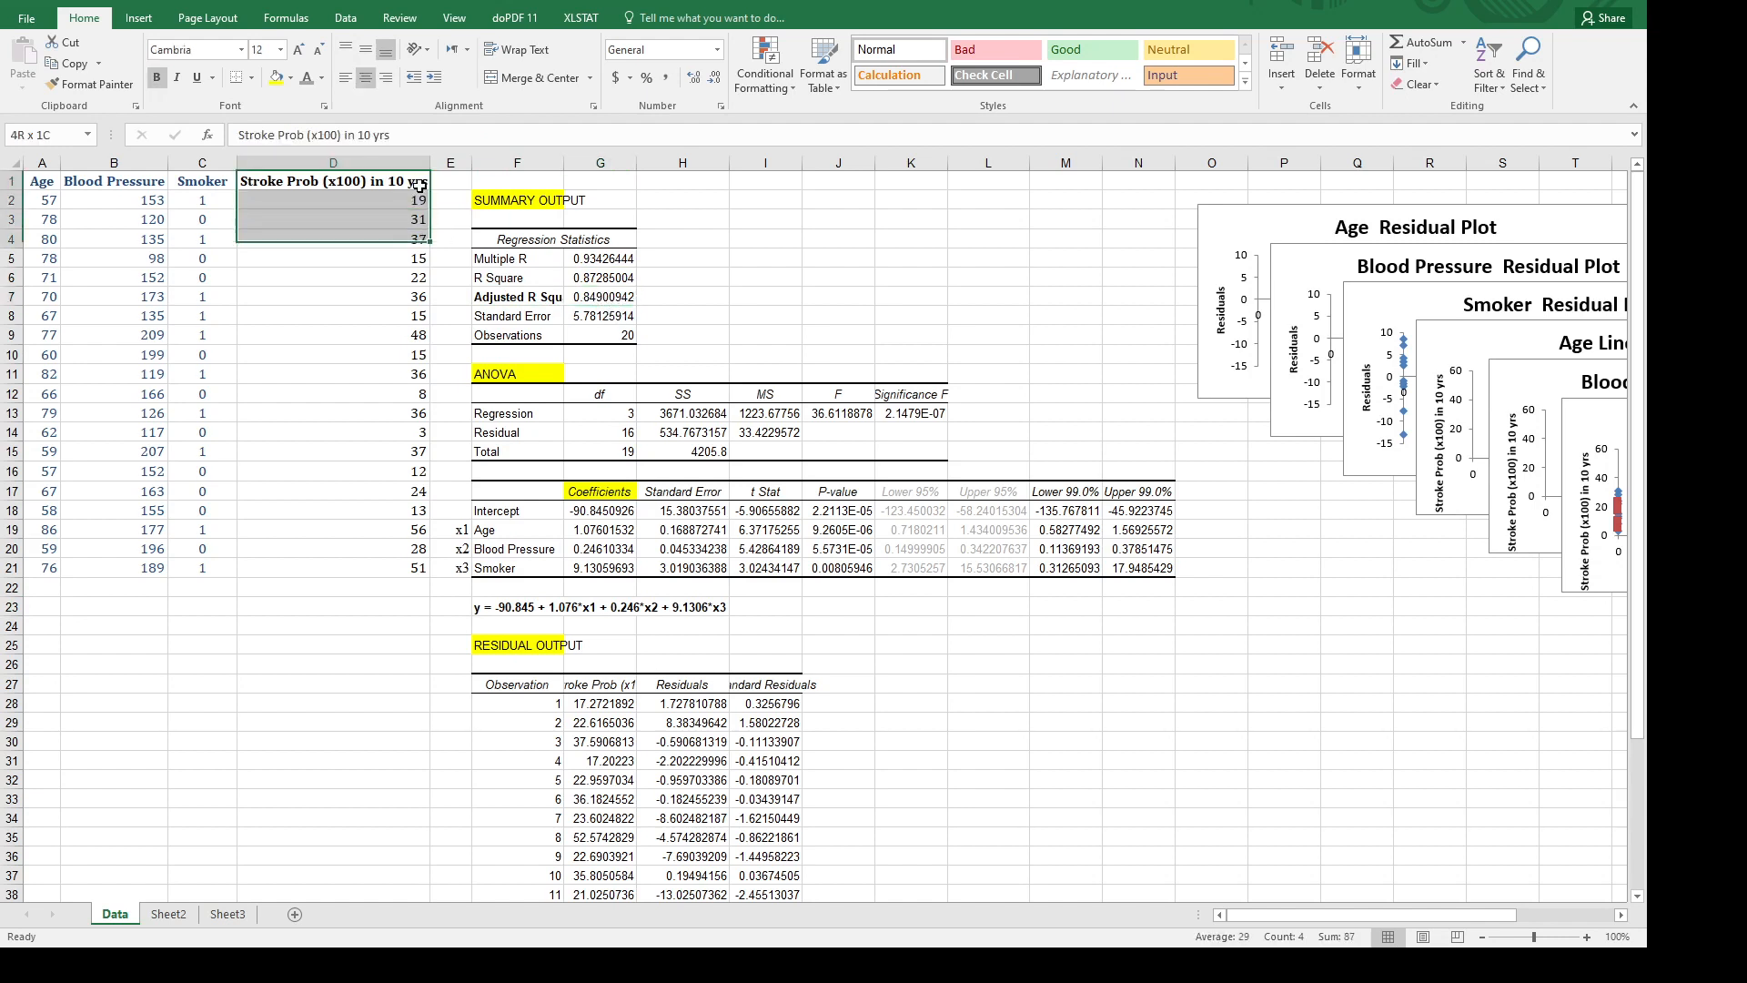
{"action": "key", "text": "shift+Down"}
{"action": "key", "text": "shift+Down"}
{"action": "key", "text": "shift+Down"}
{"action": "key", "text": "shift+Down"}
{"action": "key", "text": "shift+Down"}
{"action": "key", "text": "shift+Down"}
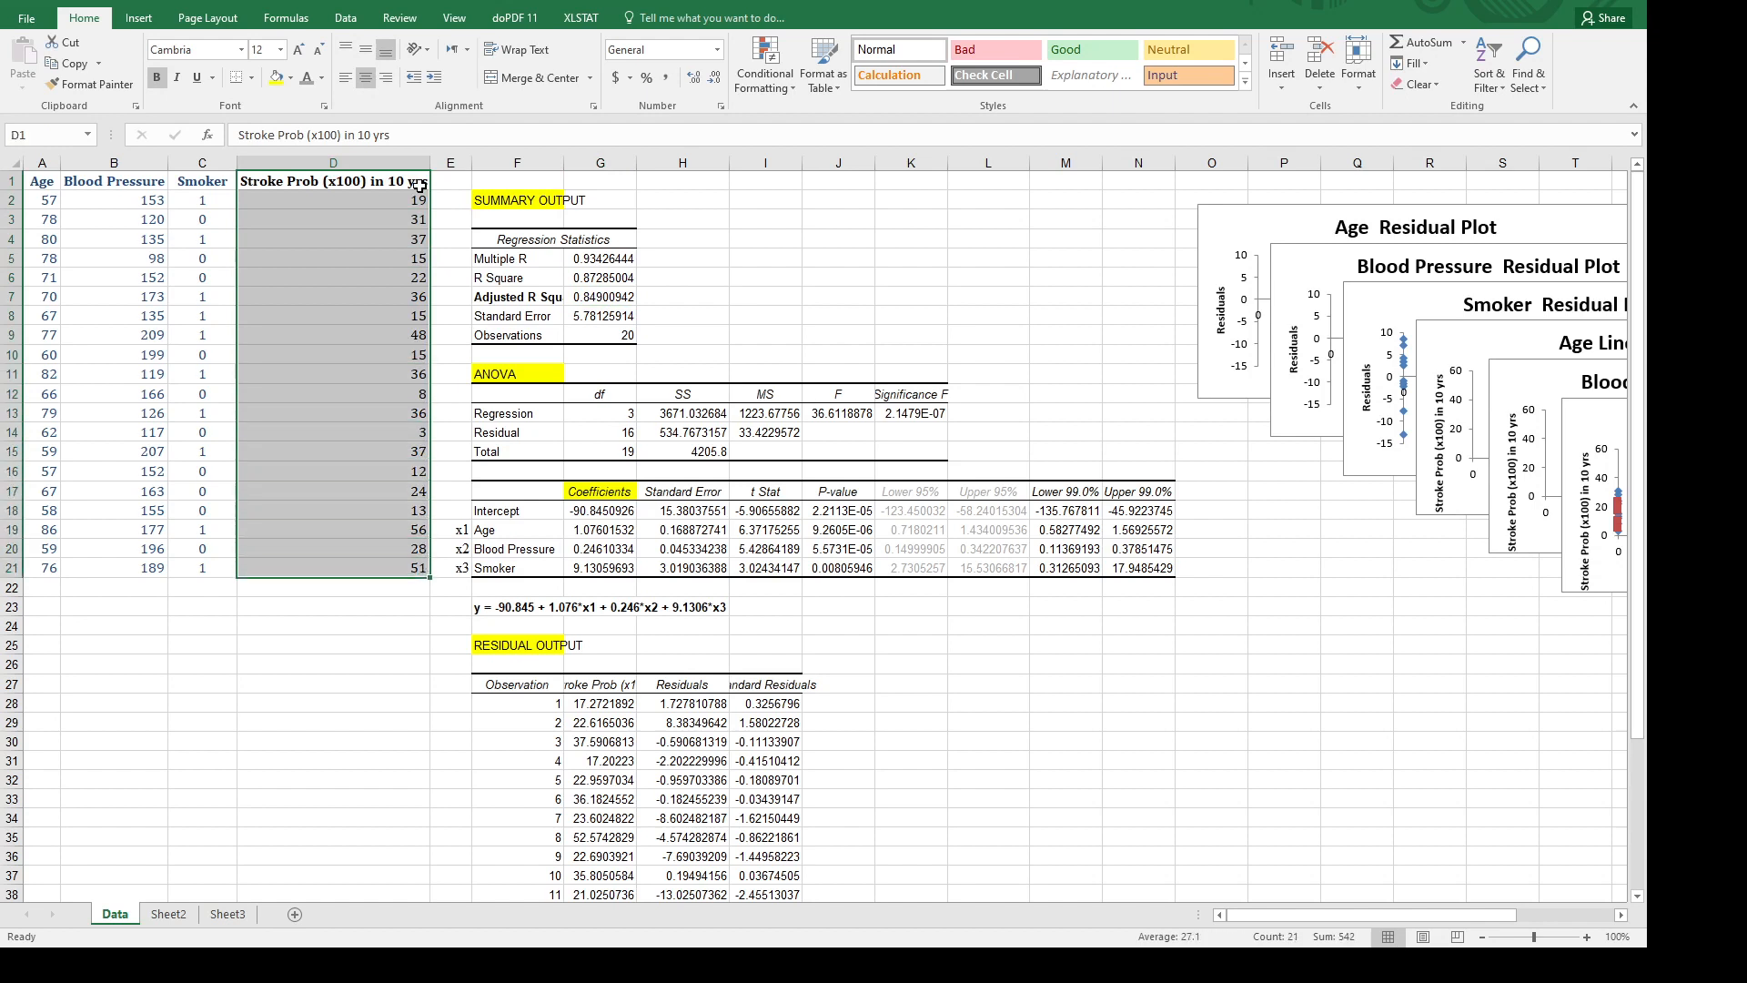
{"action": "left_click", "coordinate": [525, 607]}
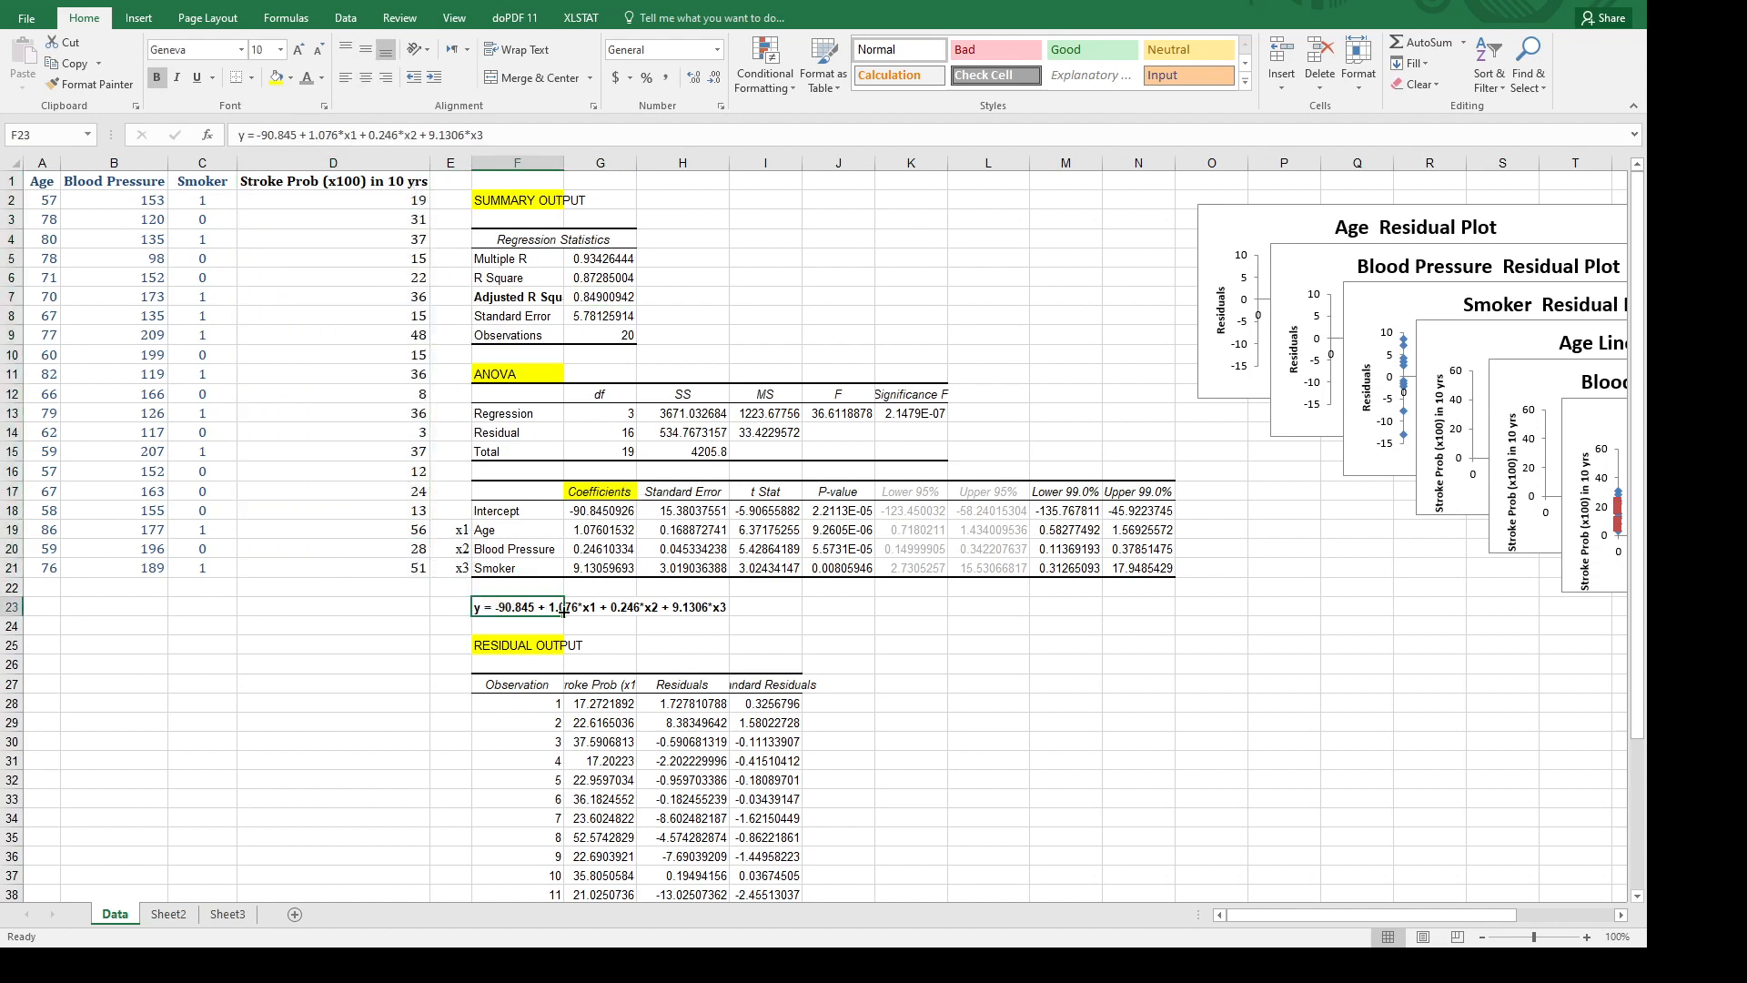
Enter the note n=20 in H9, beside the Observations value.
{"action": "left_click", "coordinate": [626, 337]}
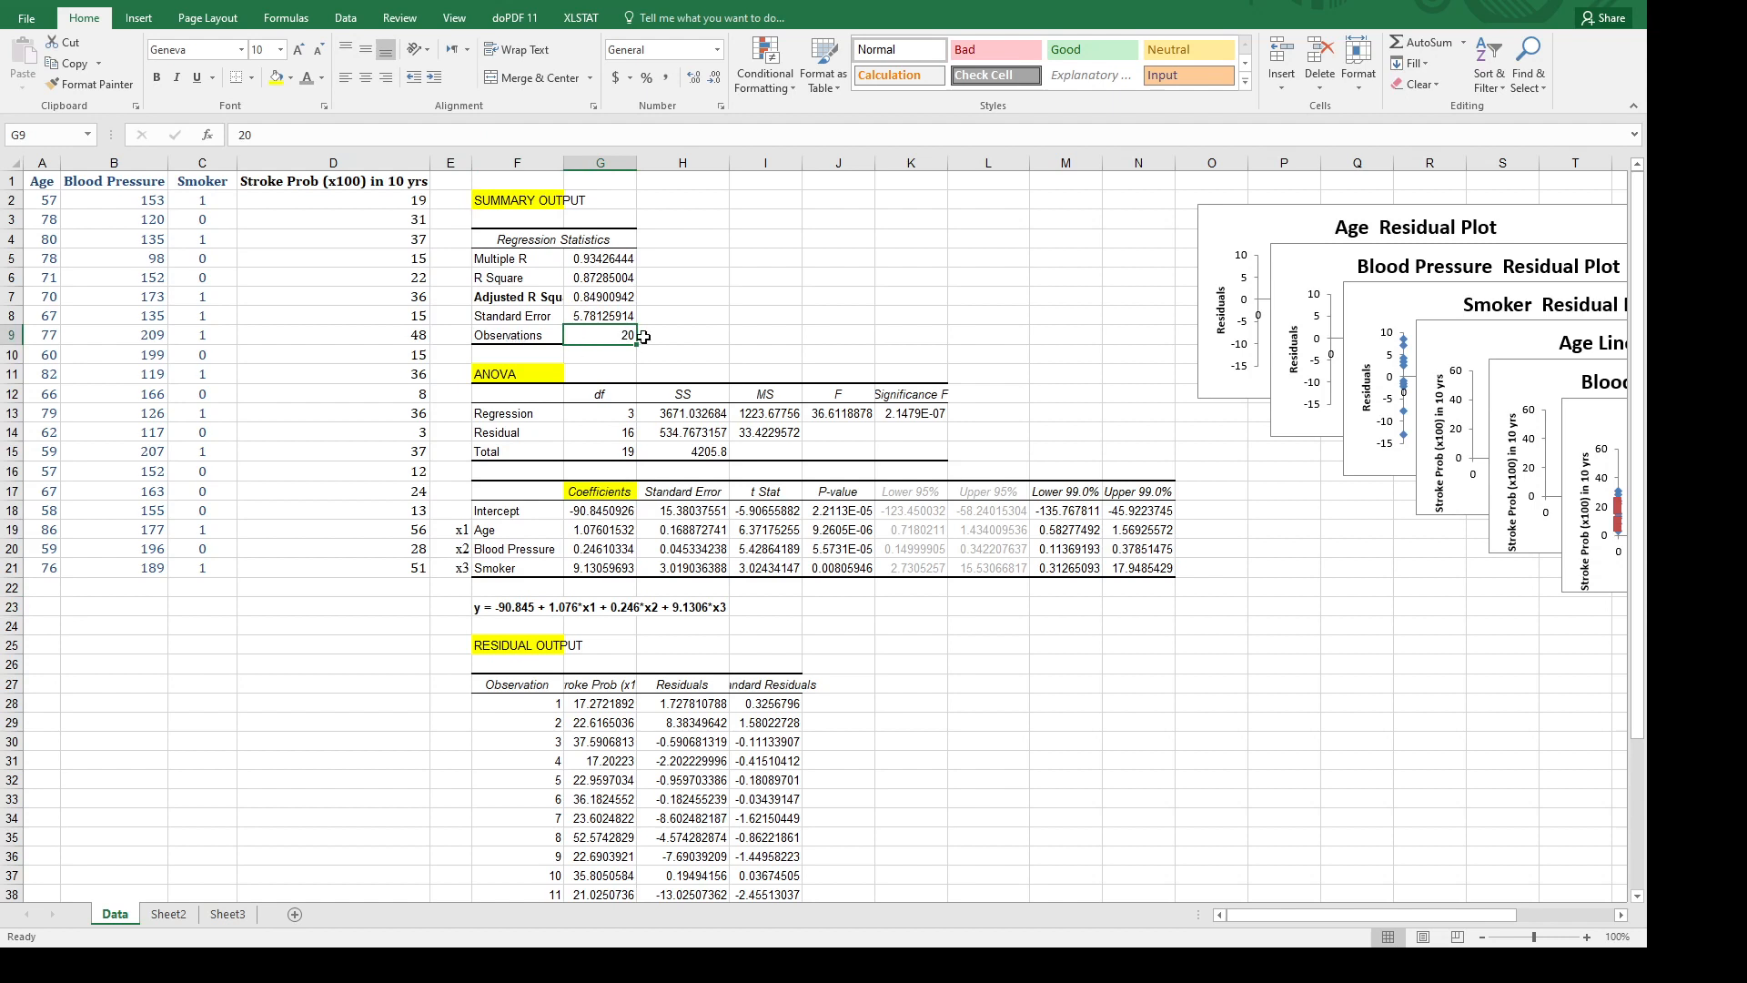
{"action": "double_click", "coordinate": [665, 336]}
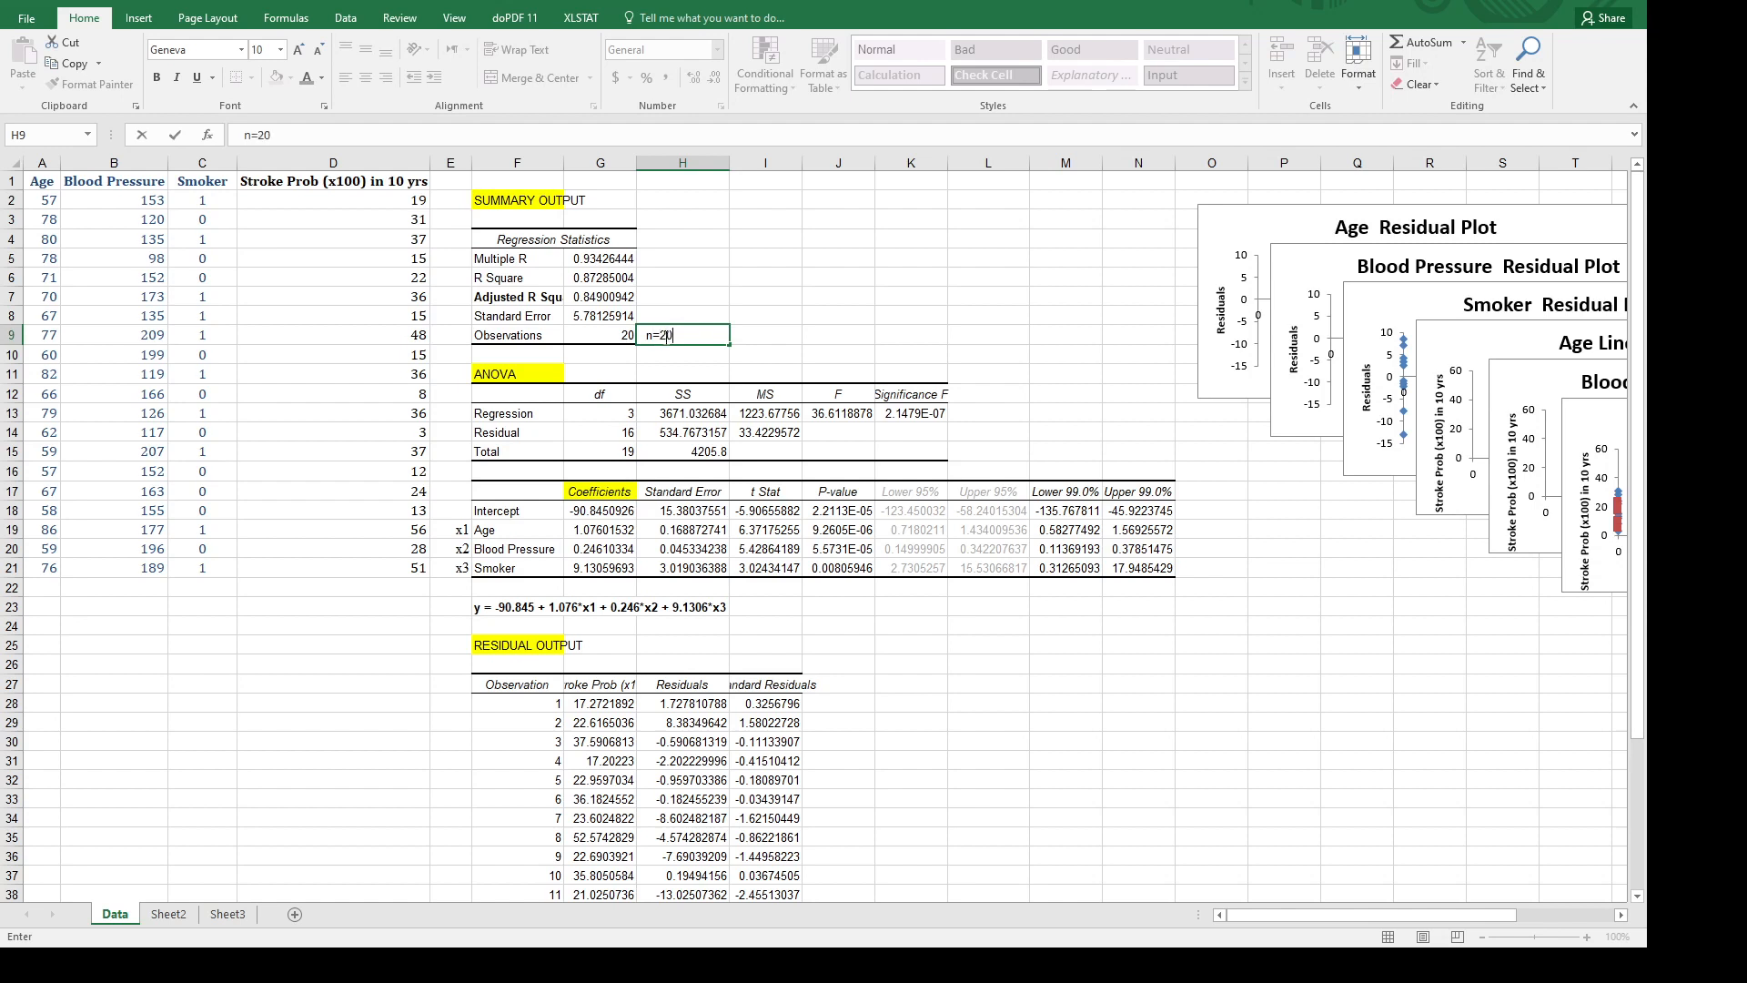
{"action": "left_click", "coordinate": [876, 300]}
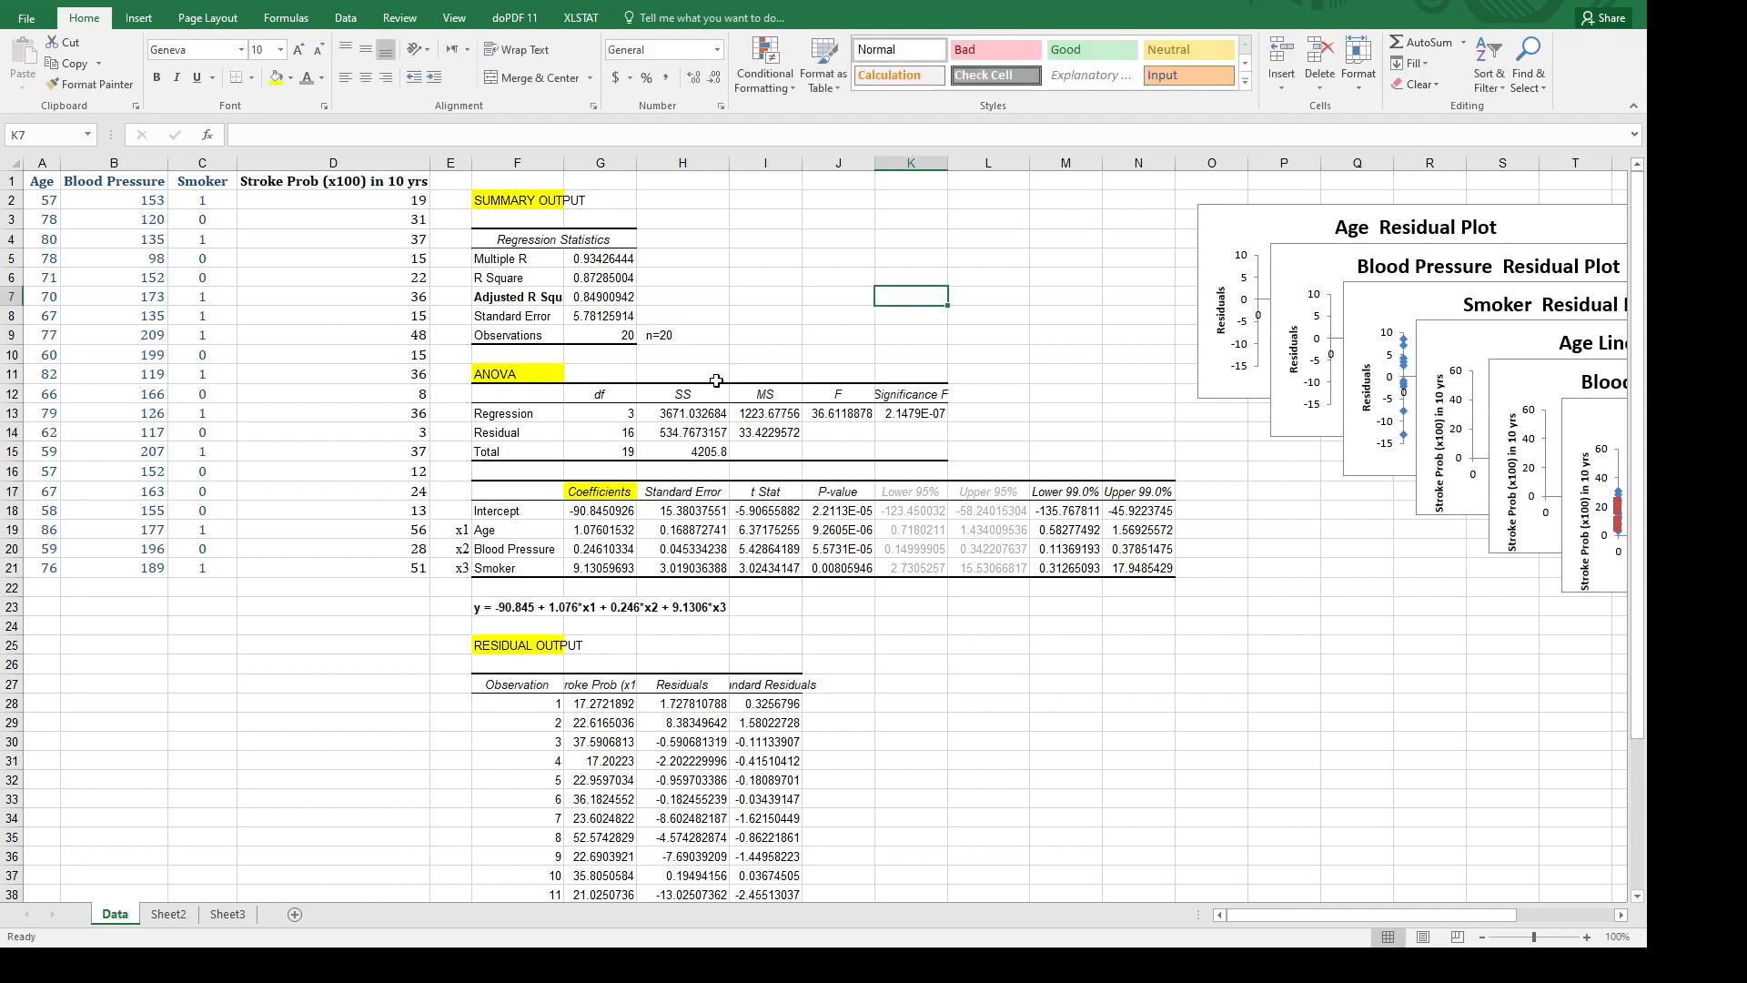
Extend the Residual row label in F14 of the ANOVA table to read Residual (error).
{"action": "left_click", "coordinate": [608, 399]}
{"action": "left_click", "coordinate": [535, 414]}
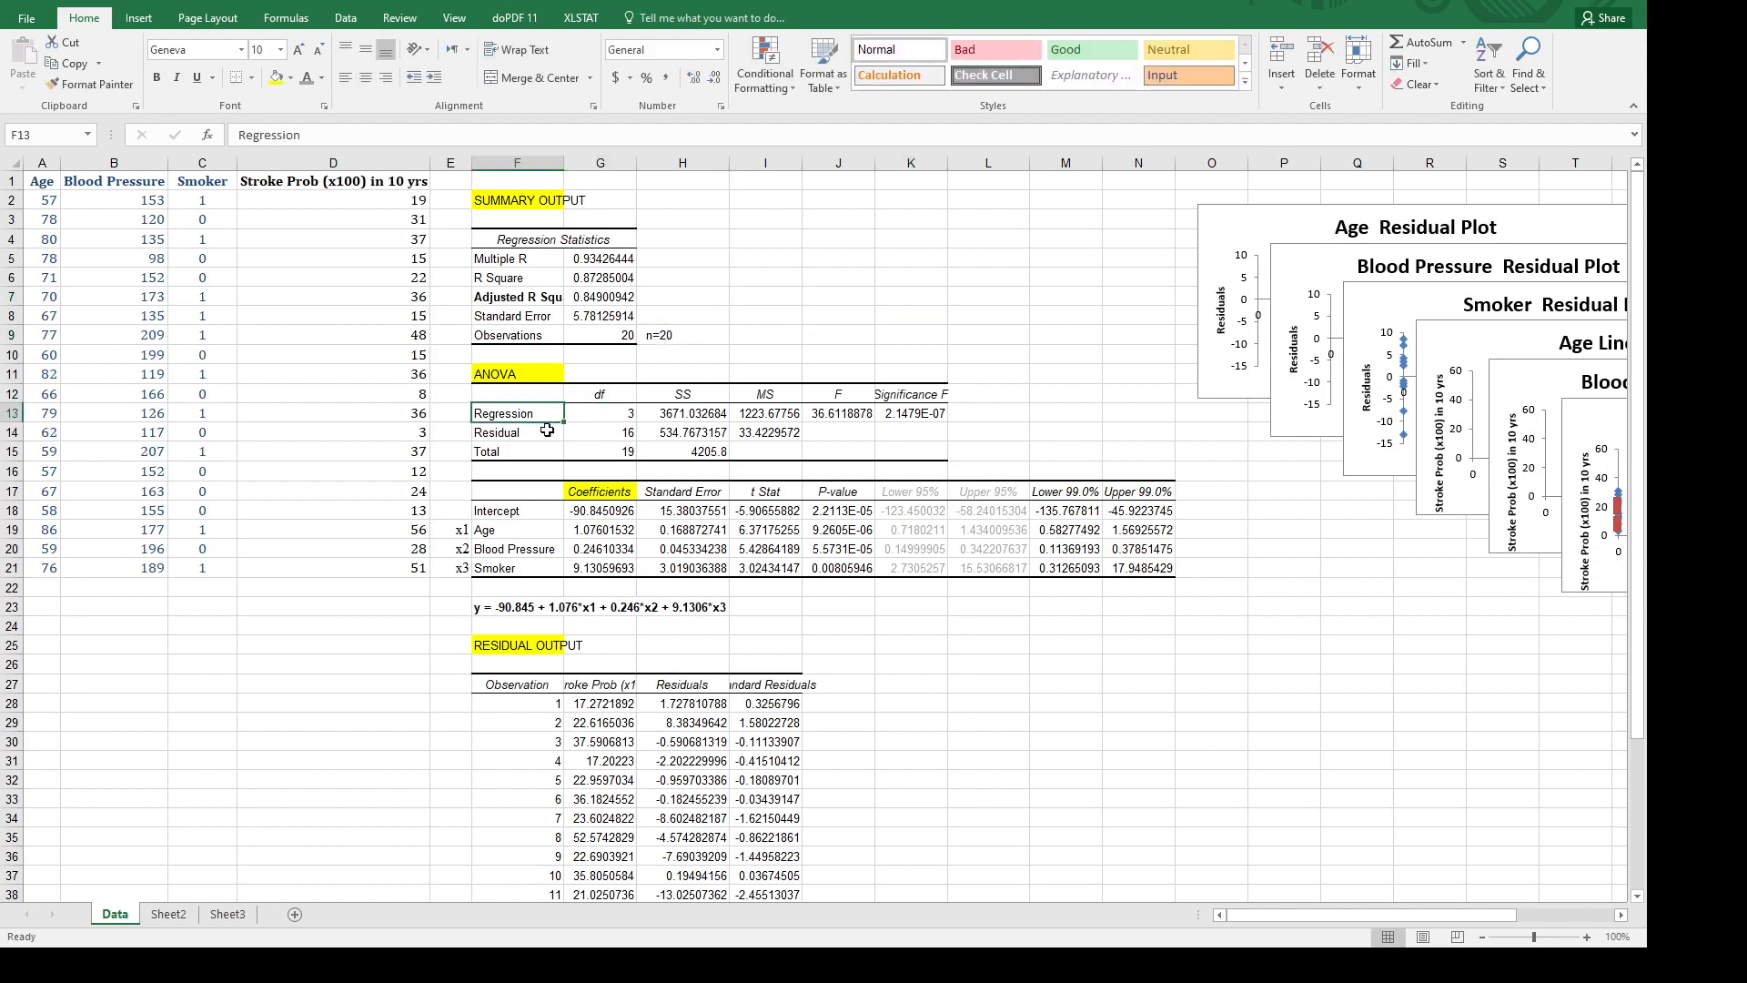
{"action": "left_click", "coordinate": [543, 432]}
{"action": "double_click", "coordinate": [543, 434]}
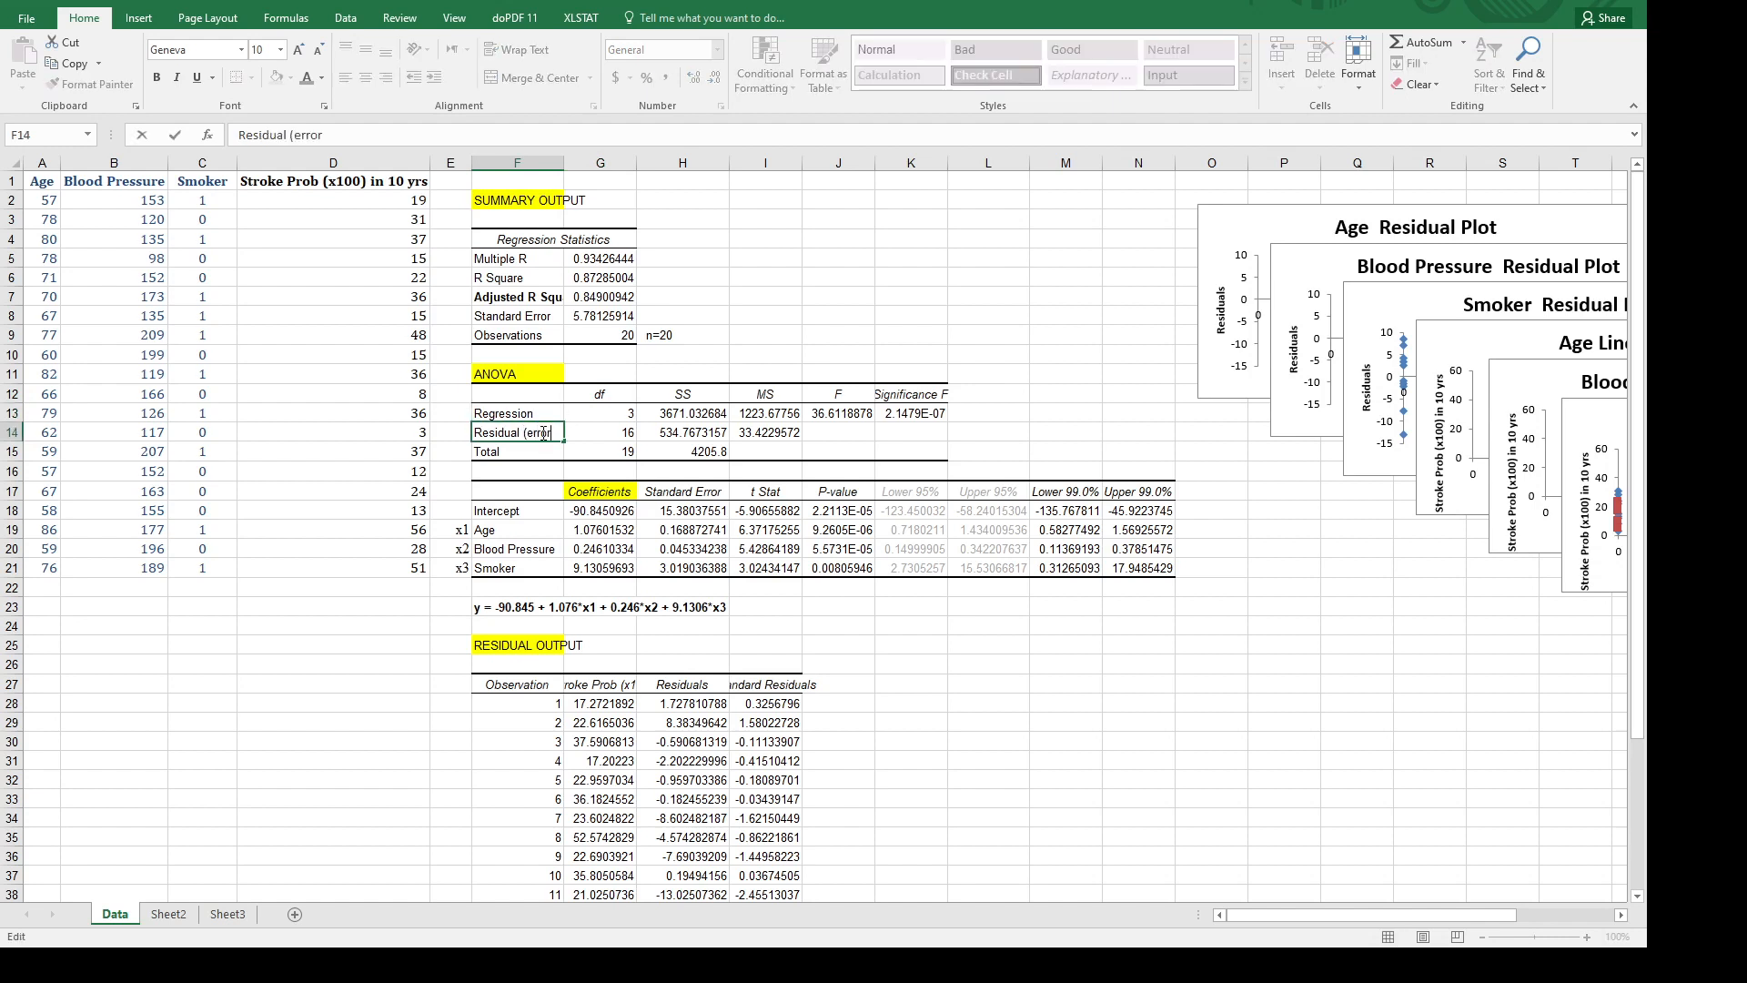
{"action": "left_click", "coordinate": [712, 608]}
Append "+ error" to the end of the regression equation in F23.
{"action": "double_click", "coordinate": [535, 608]}
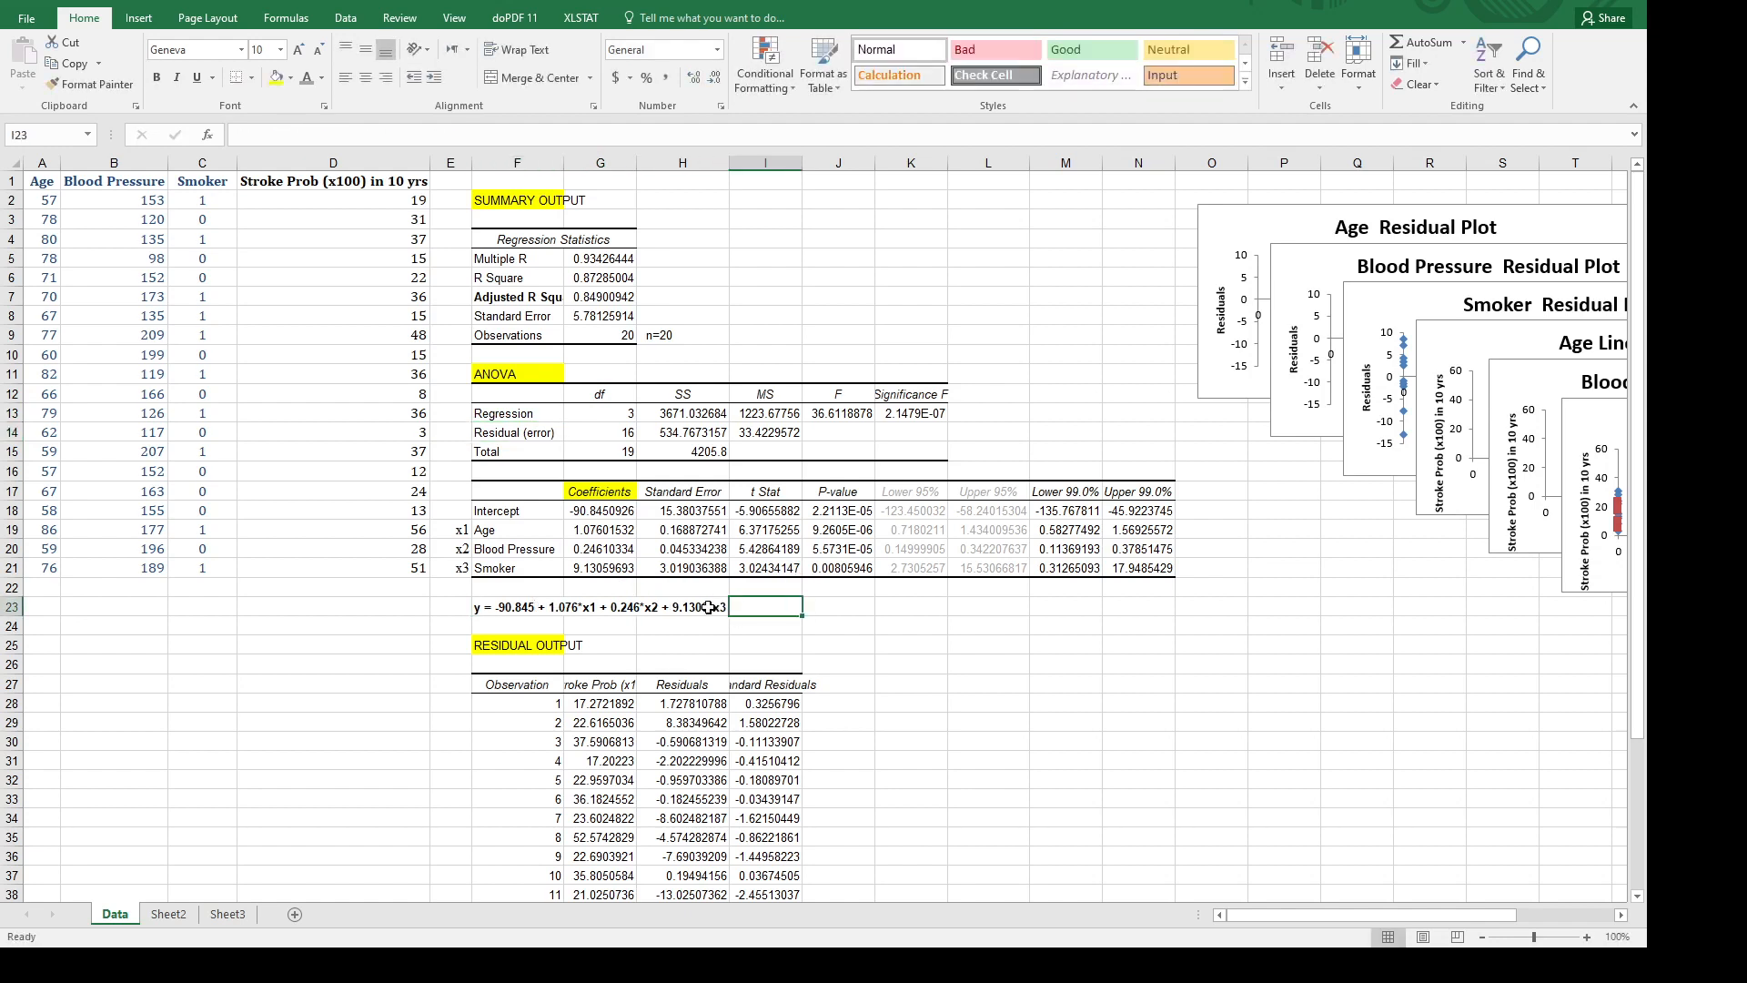
{"action": "key", "text": "Left"}
{"action": "key", "text": "Left"}
{"action": "key", "text": "Left"}
{"action": "key", "text": "Left"}
{"action": "key", "text": "Left"}
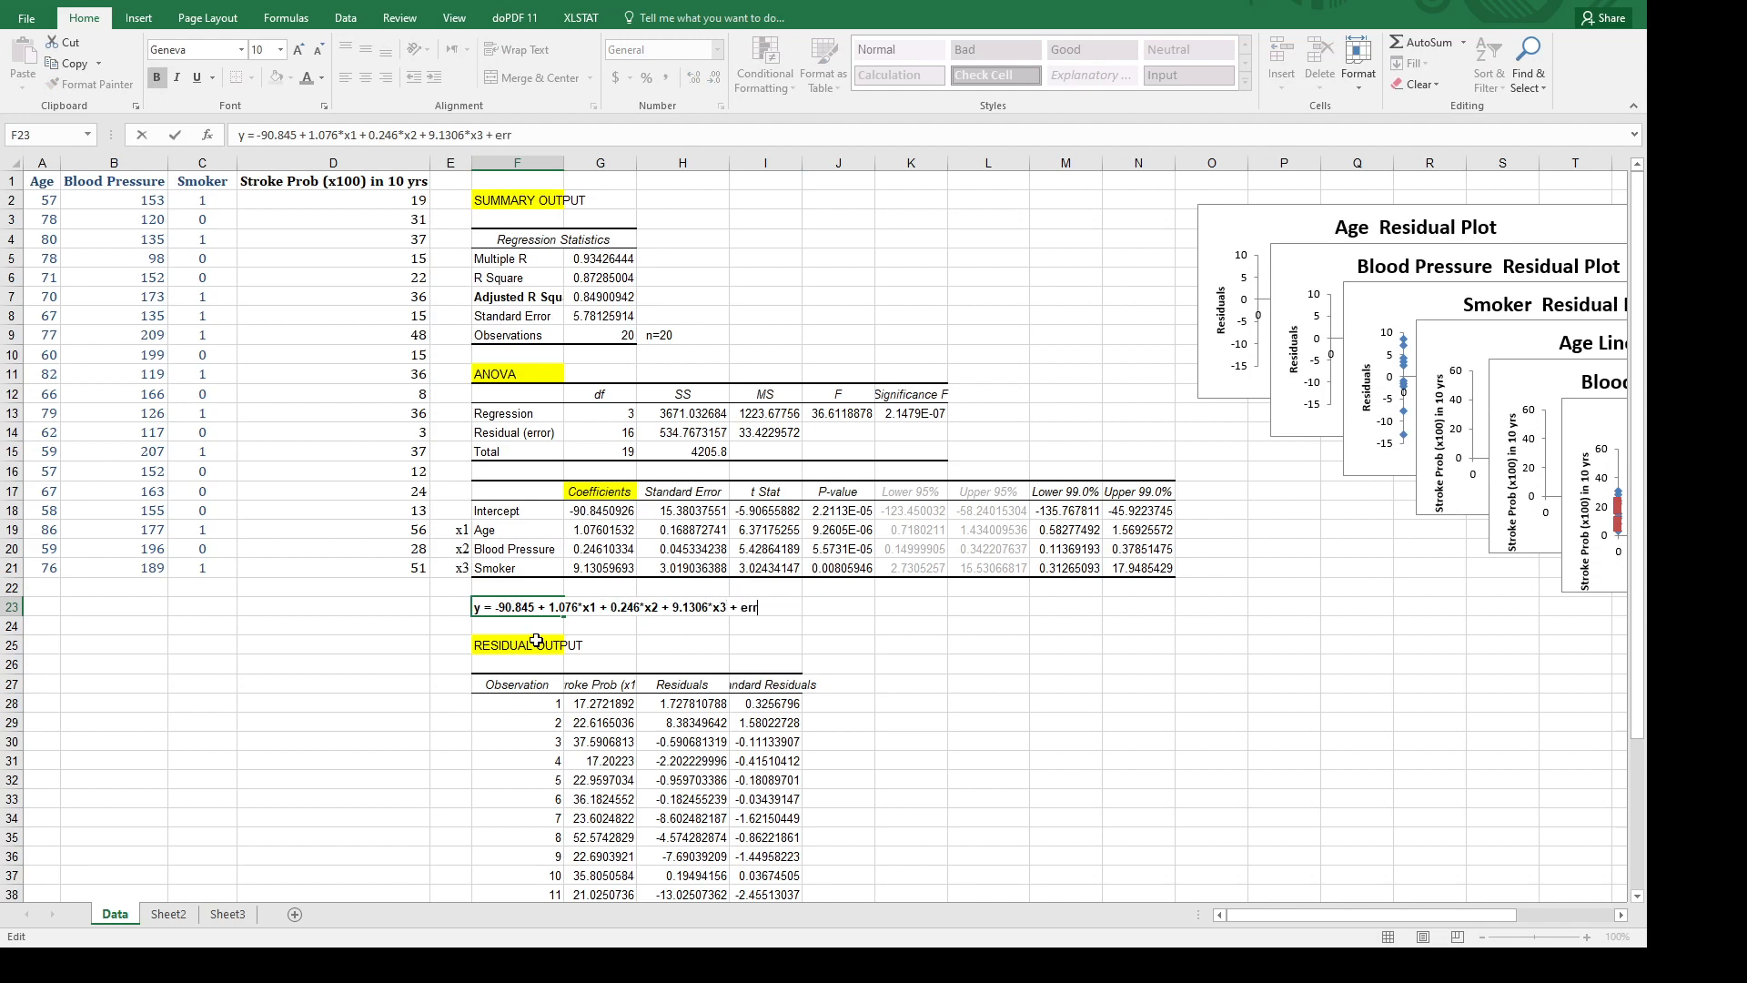
{"action": "type", "text": "ror"}
{"action": "left_click", "coordinate": [891, 685]}
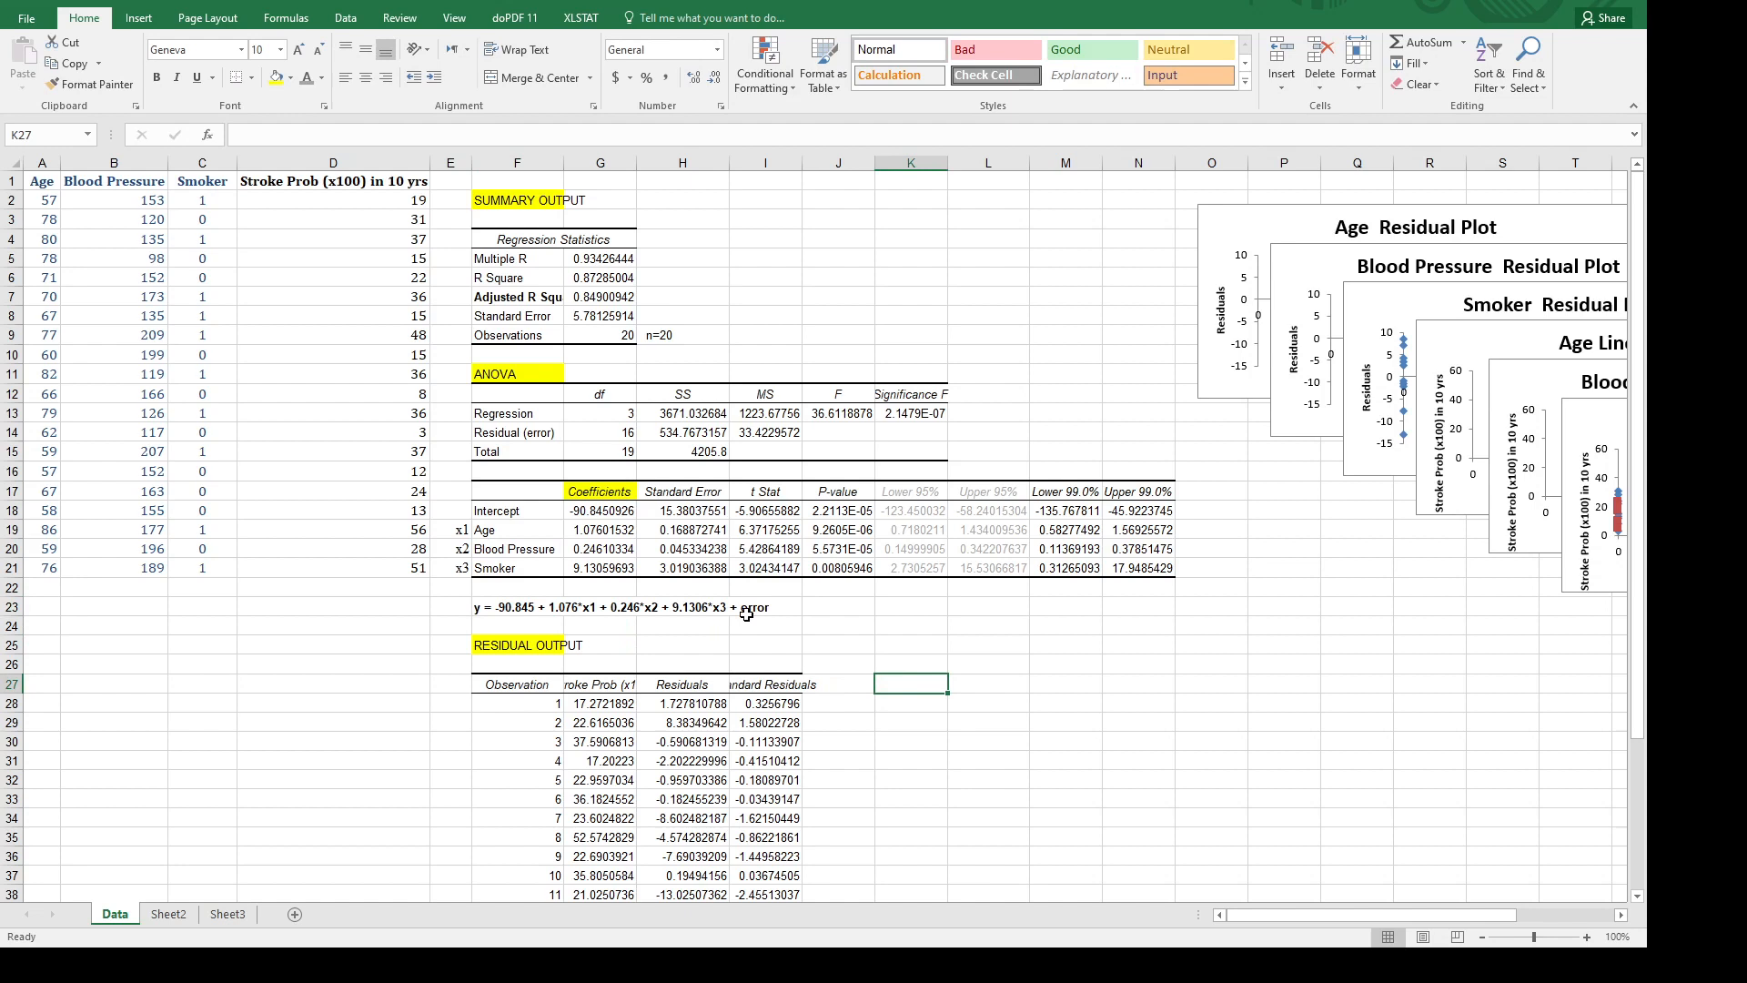
Check the Standard Error in the regression statistics and relate it to the Residual (error) row of the ANOVA table.
{"action": "left_click", "coordinate": [533, 319]}
{"action": "left_click", "coordinate": [594, 320]}
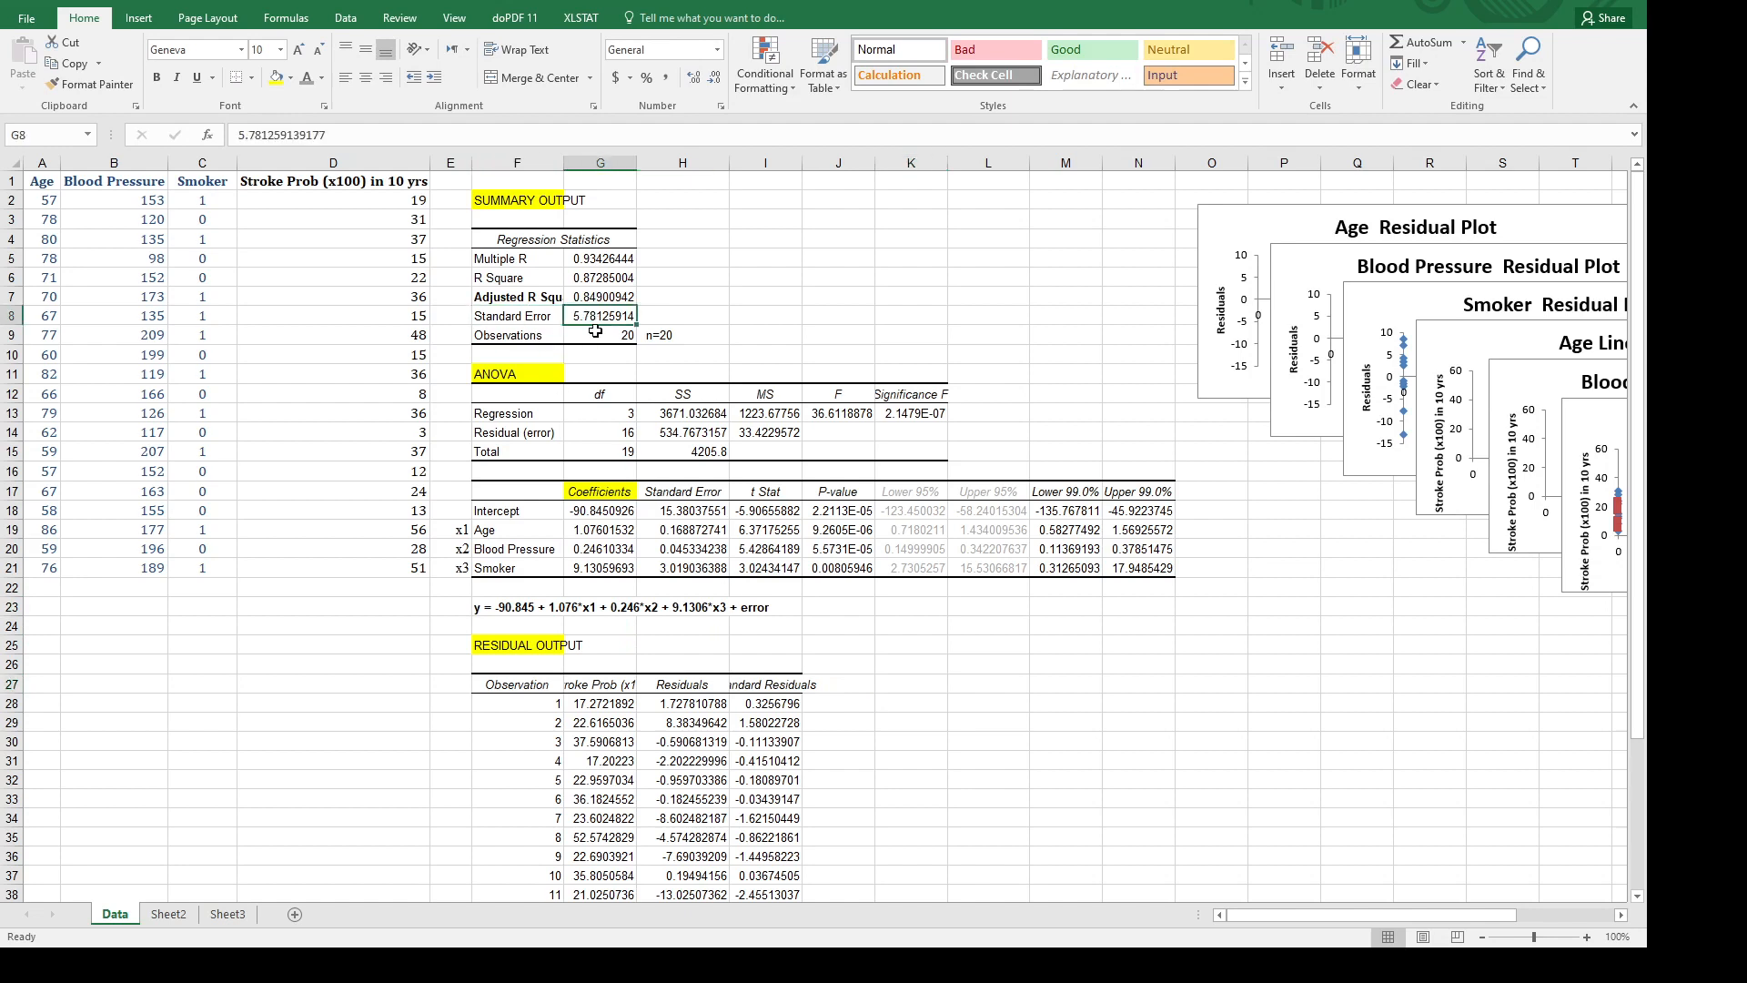
{"action": "left_click", "coordinate": [523, 441]}
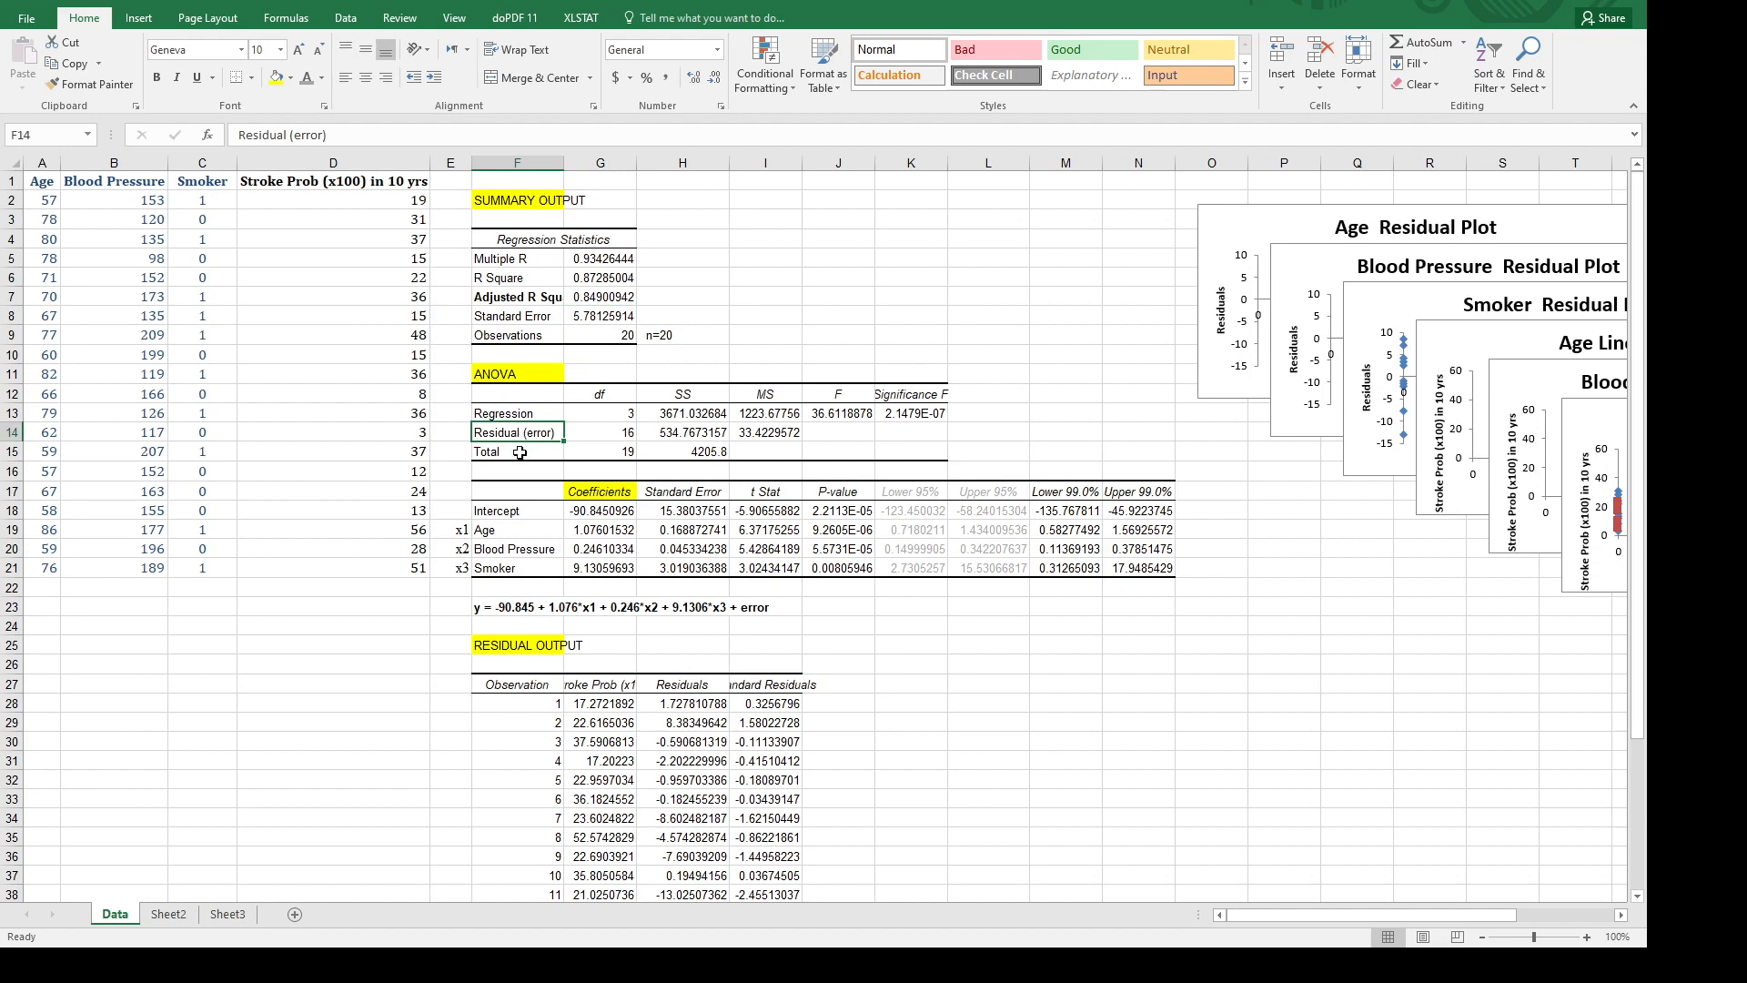
Examine the degrees of freedom for the Regression, Residual (error) and Total rows, relating the total to the sample size note in H9.
{"action": "left_click", "coordinate": [601, 394]}
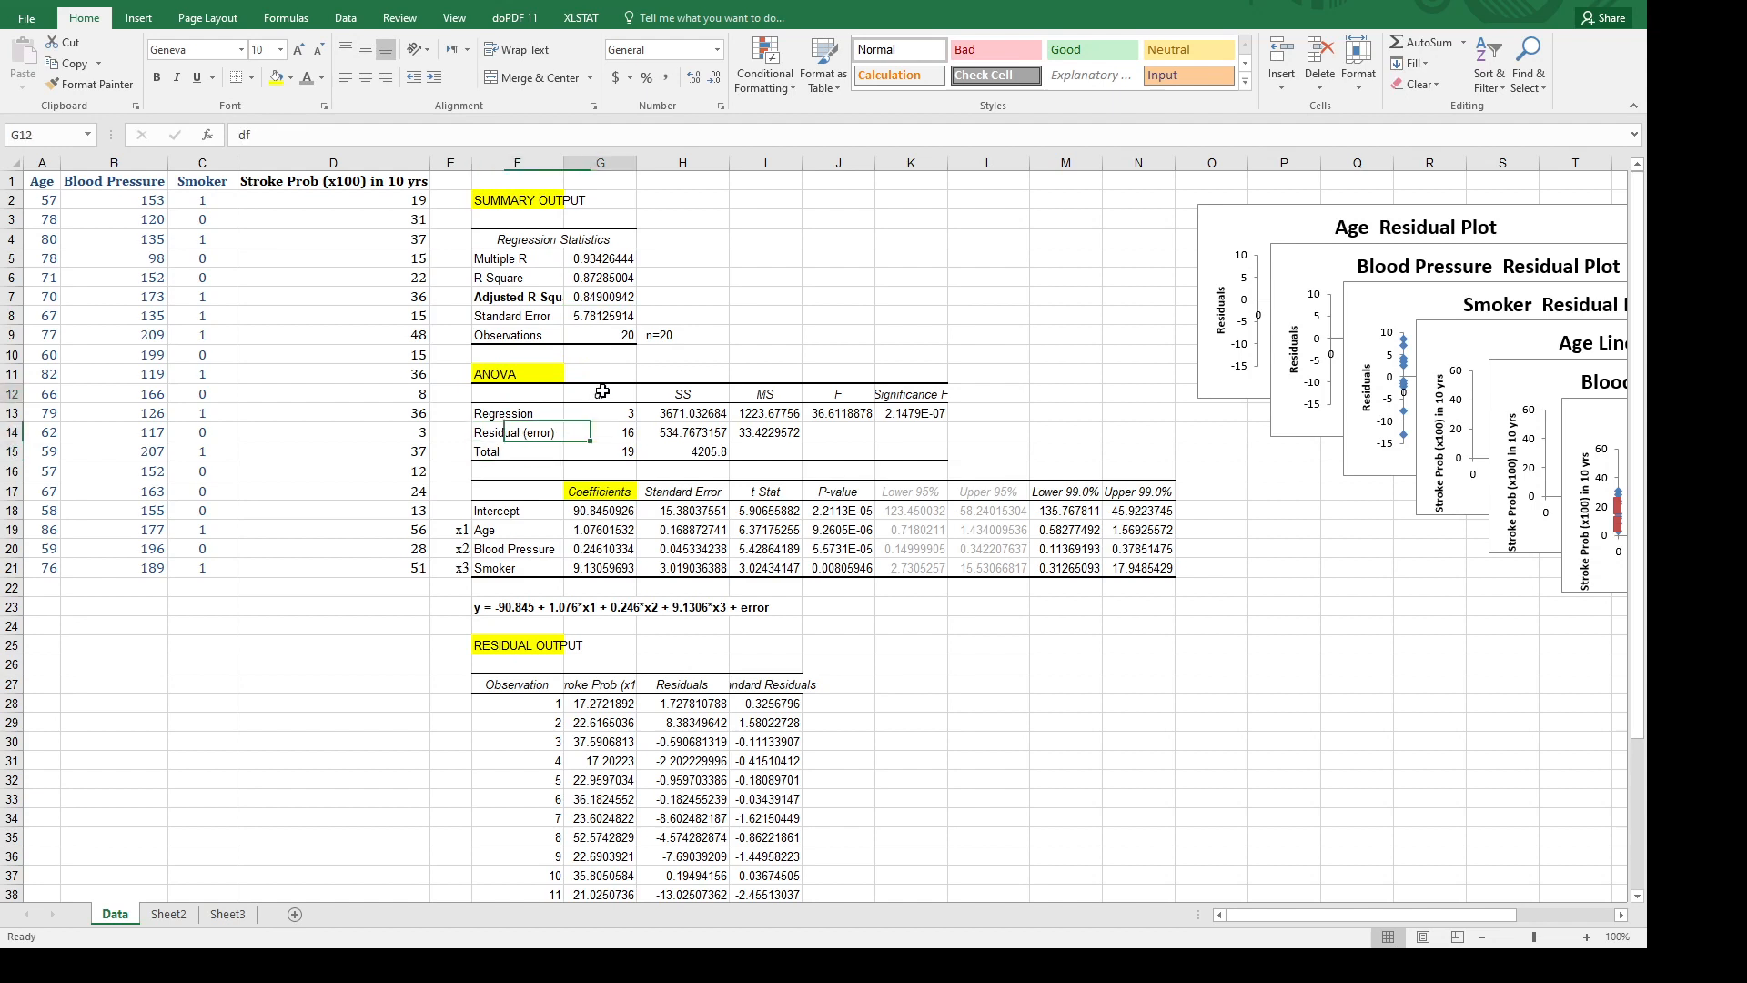
{"action": "left_click", "coordinate": [523, 416]}
{"action": "left_click", "coordinate": [626, 414]}
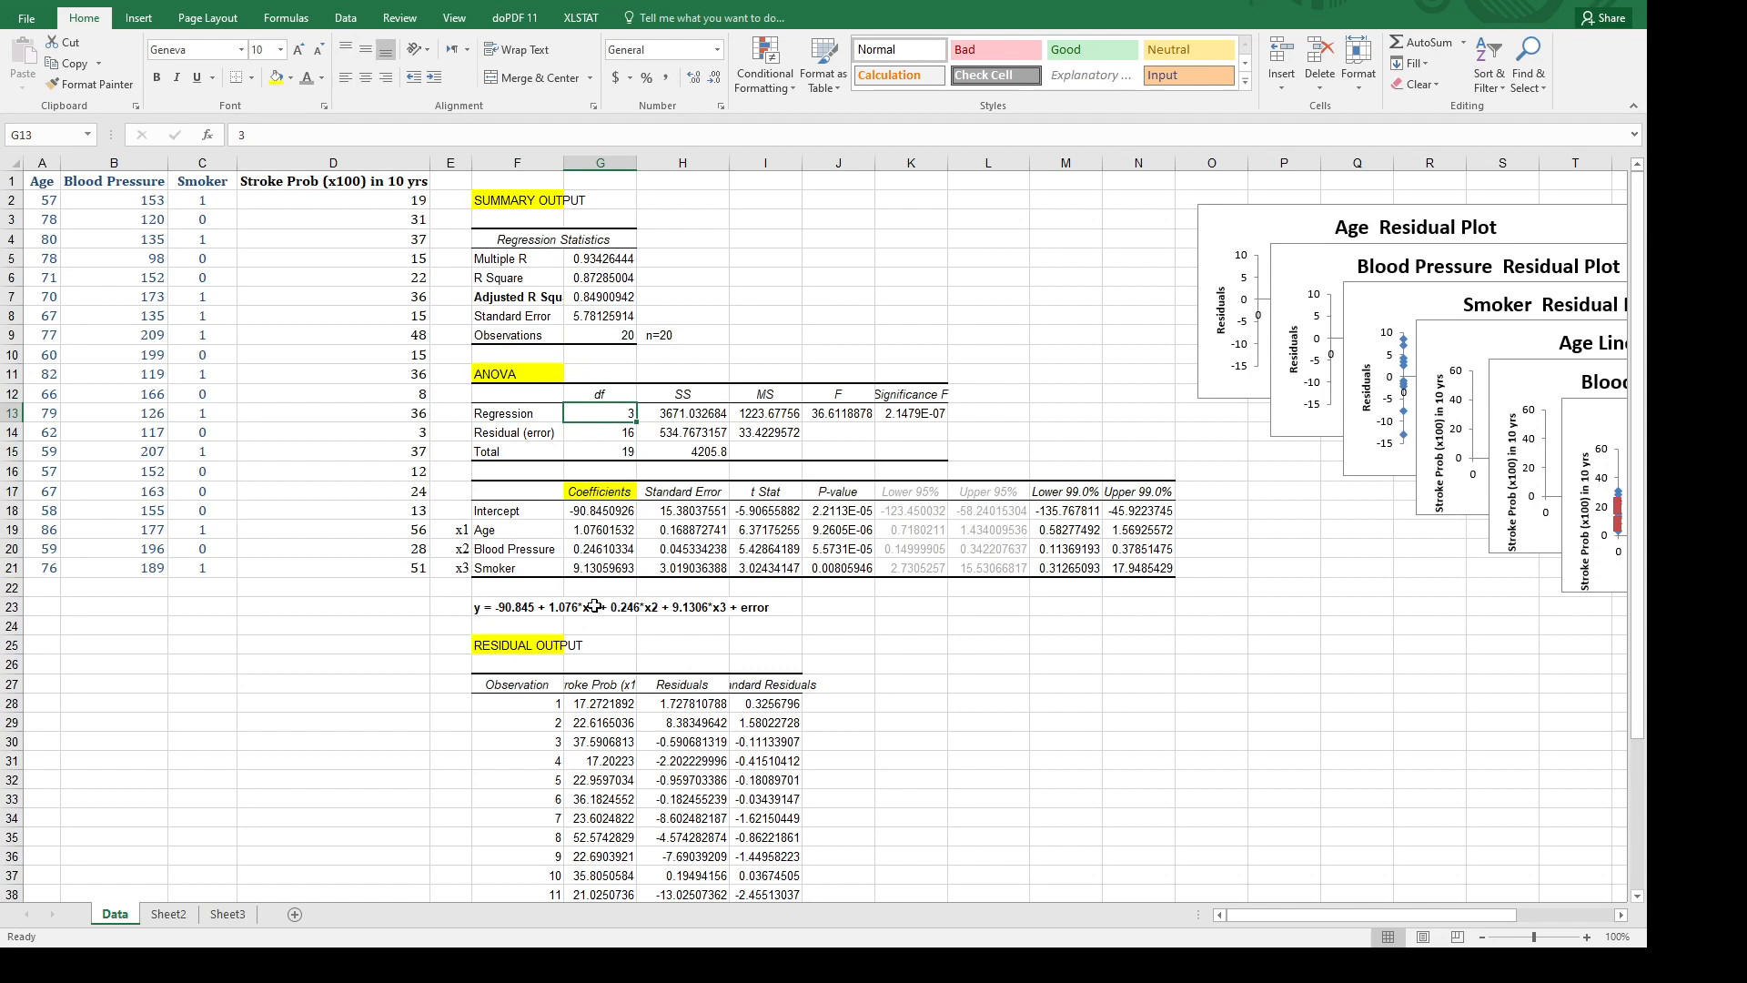
{"action": "left_click", "coordinate": [510, 435]}
{"action": "left_click", "coordinate": [609, 435]}
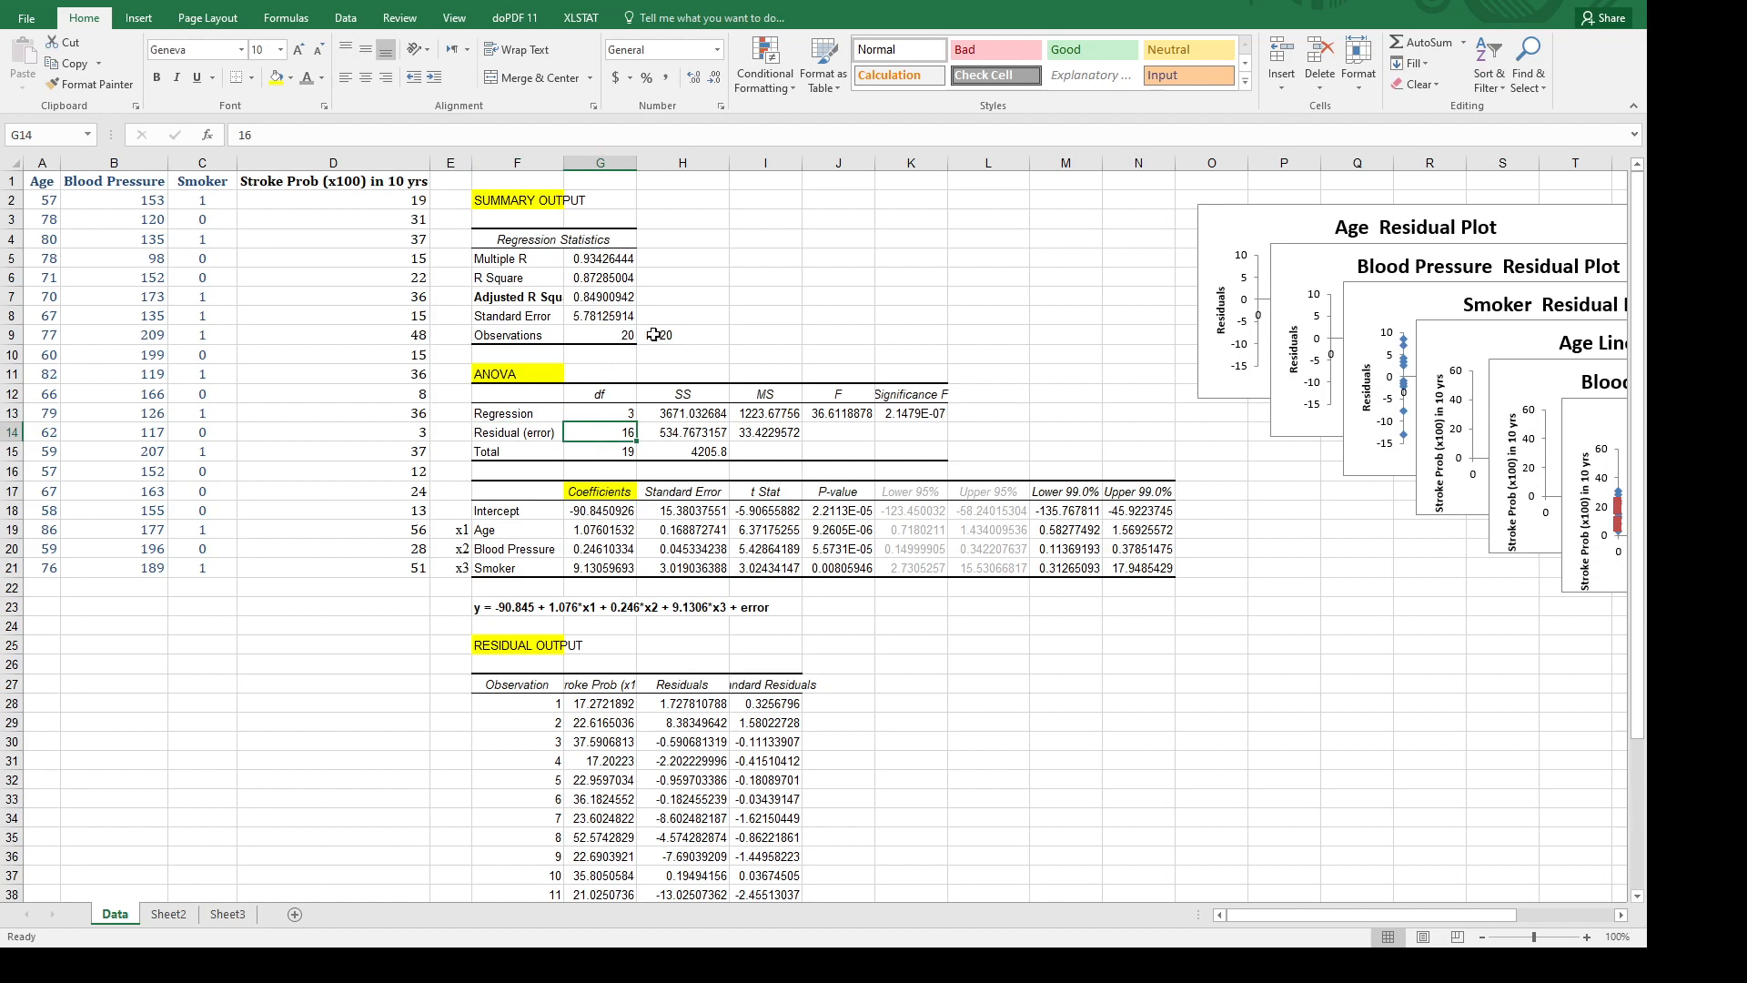
{"action": "left_click", "coordinate": [609, 414]}
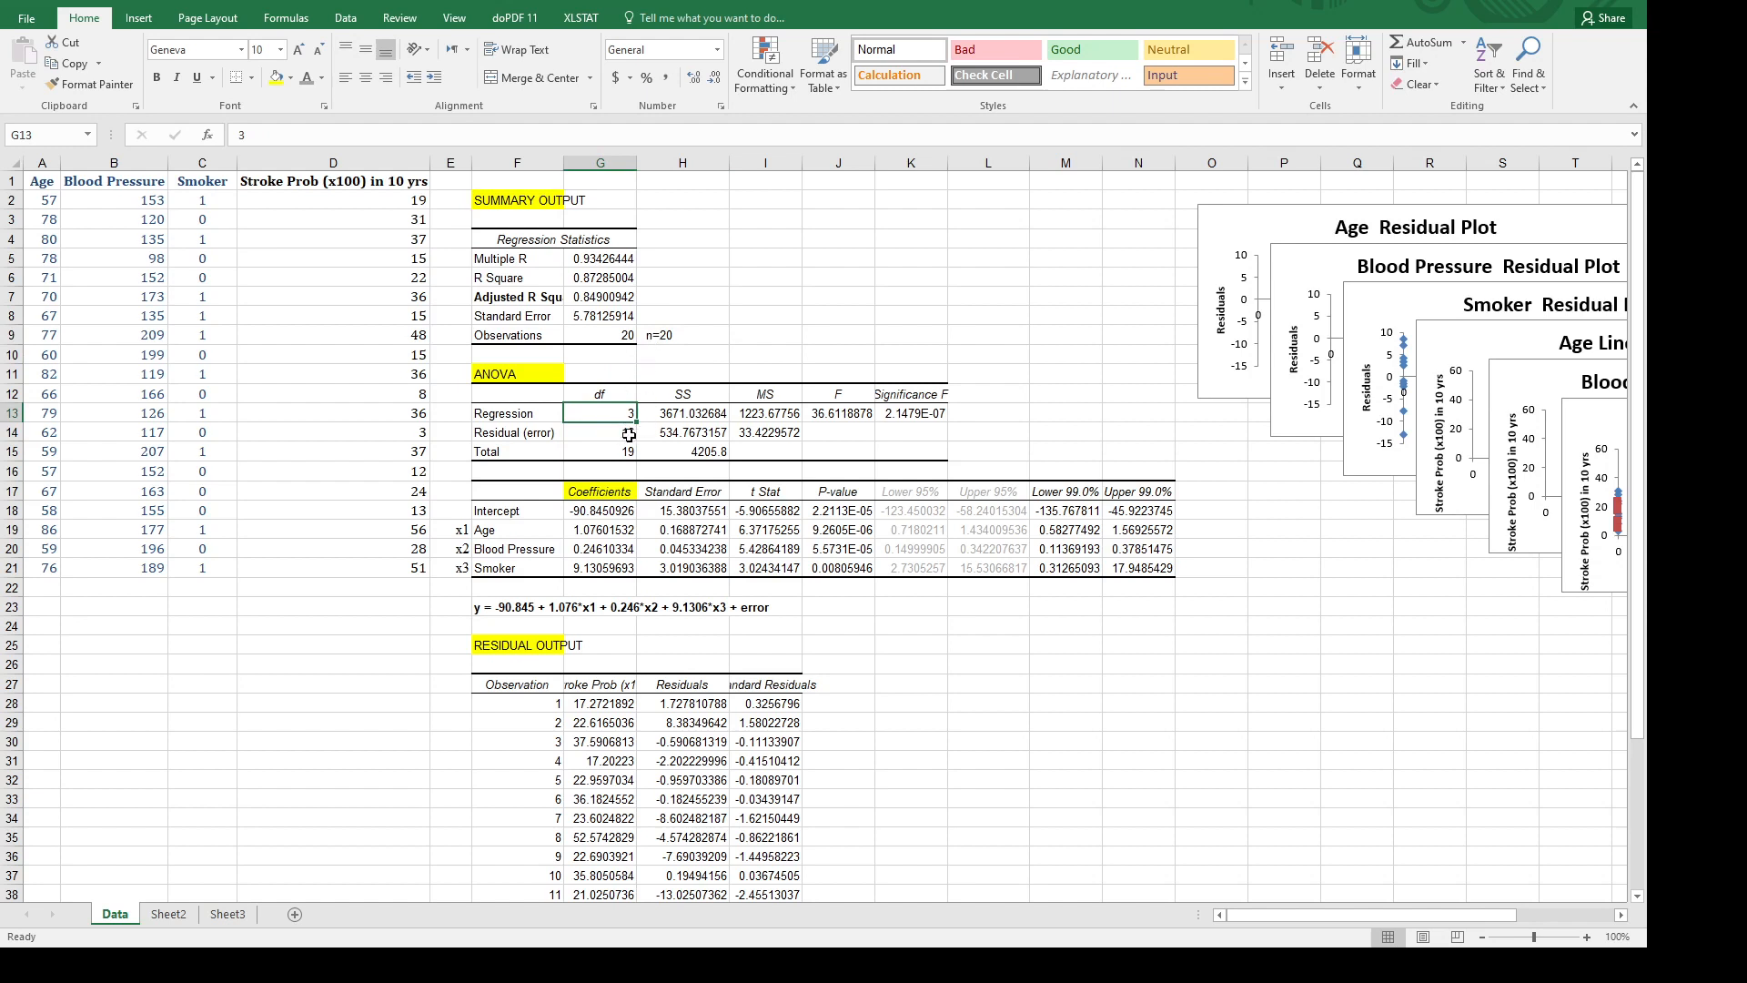
{"action": "left_click", "coordinate": [629, 435]}
{"action": "left_click", "coordinate": [508, 449]}
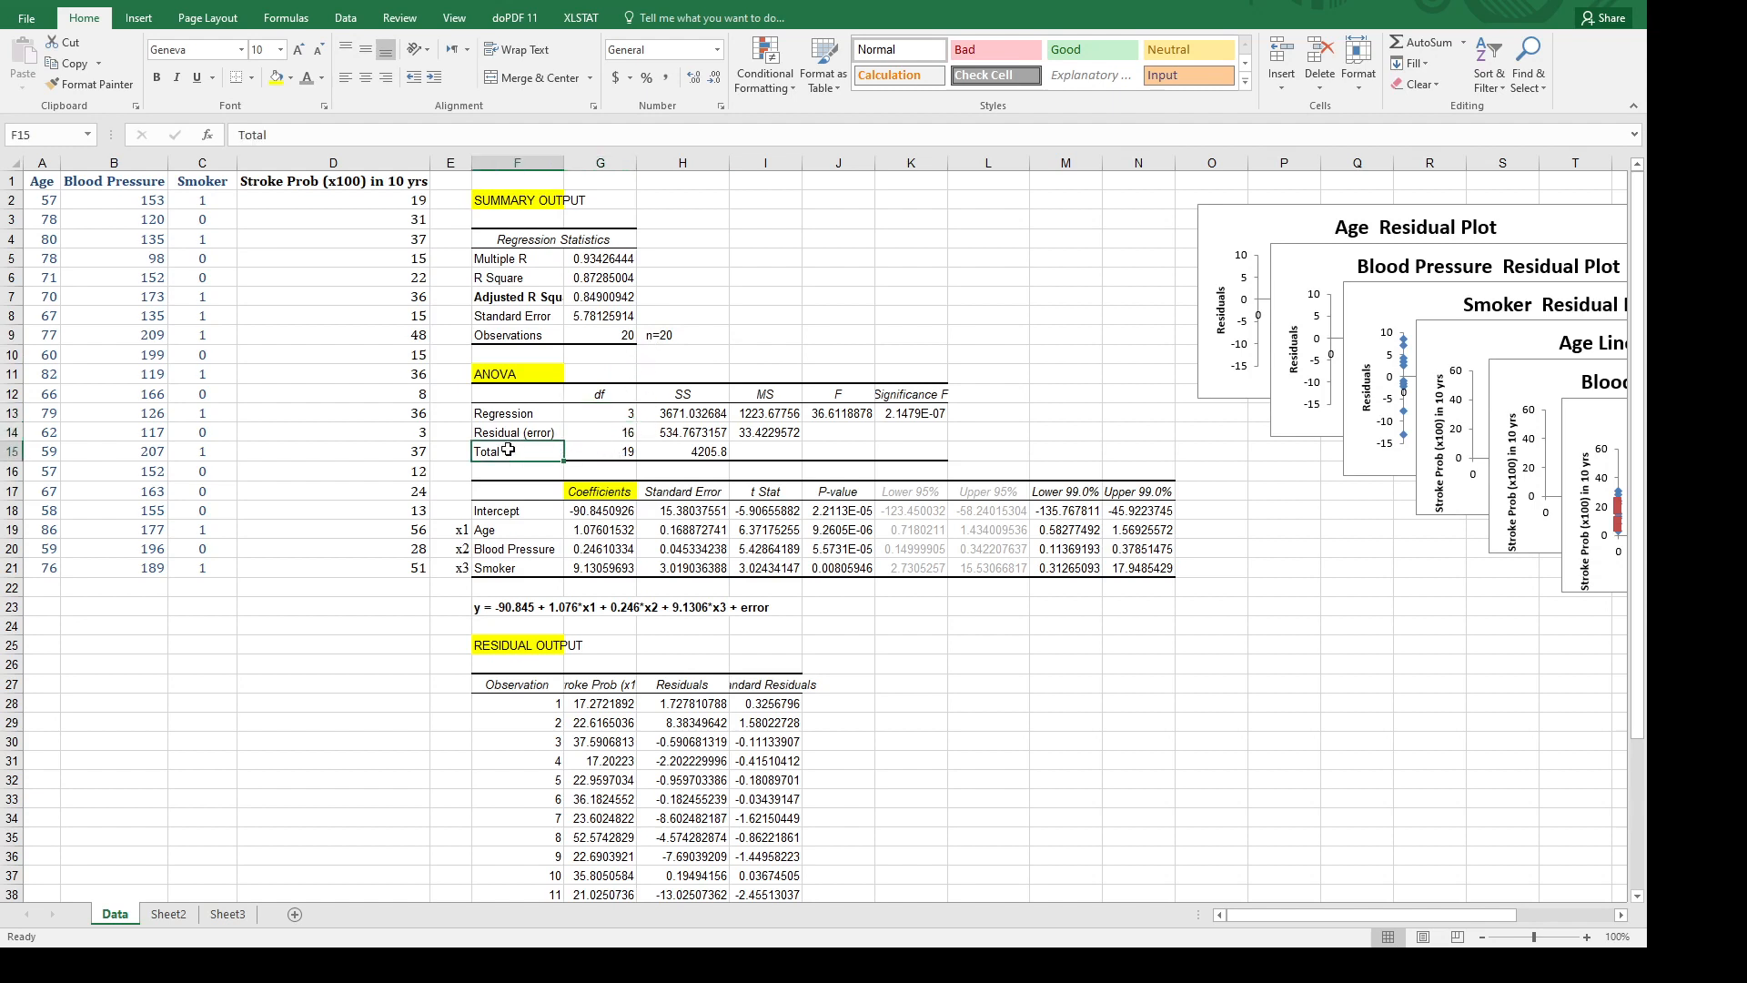
{"action": "left_click", "coordinate": [666, 340]}
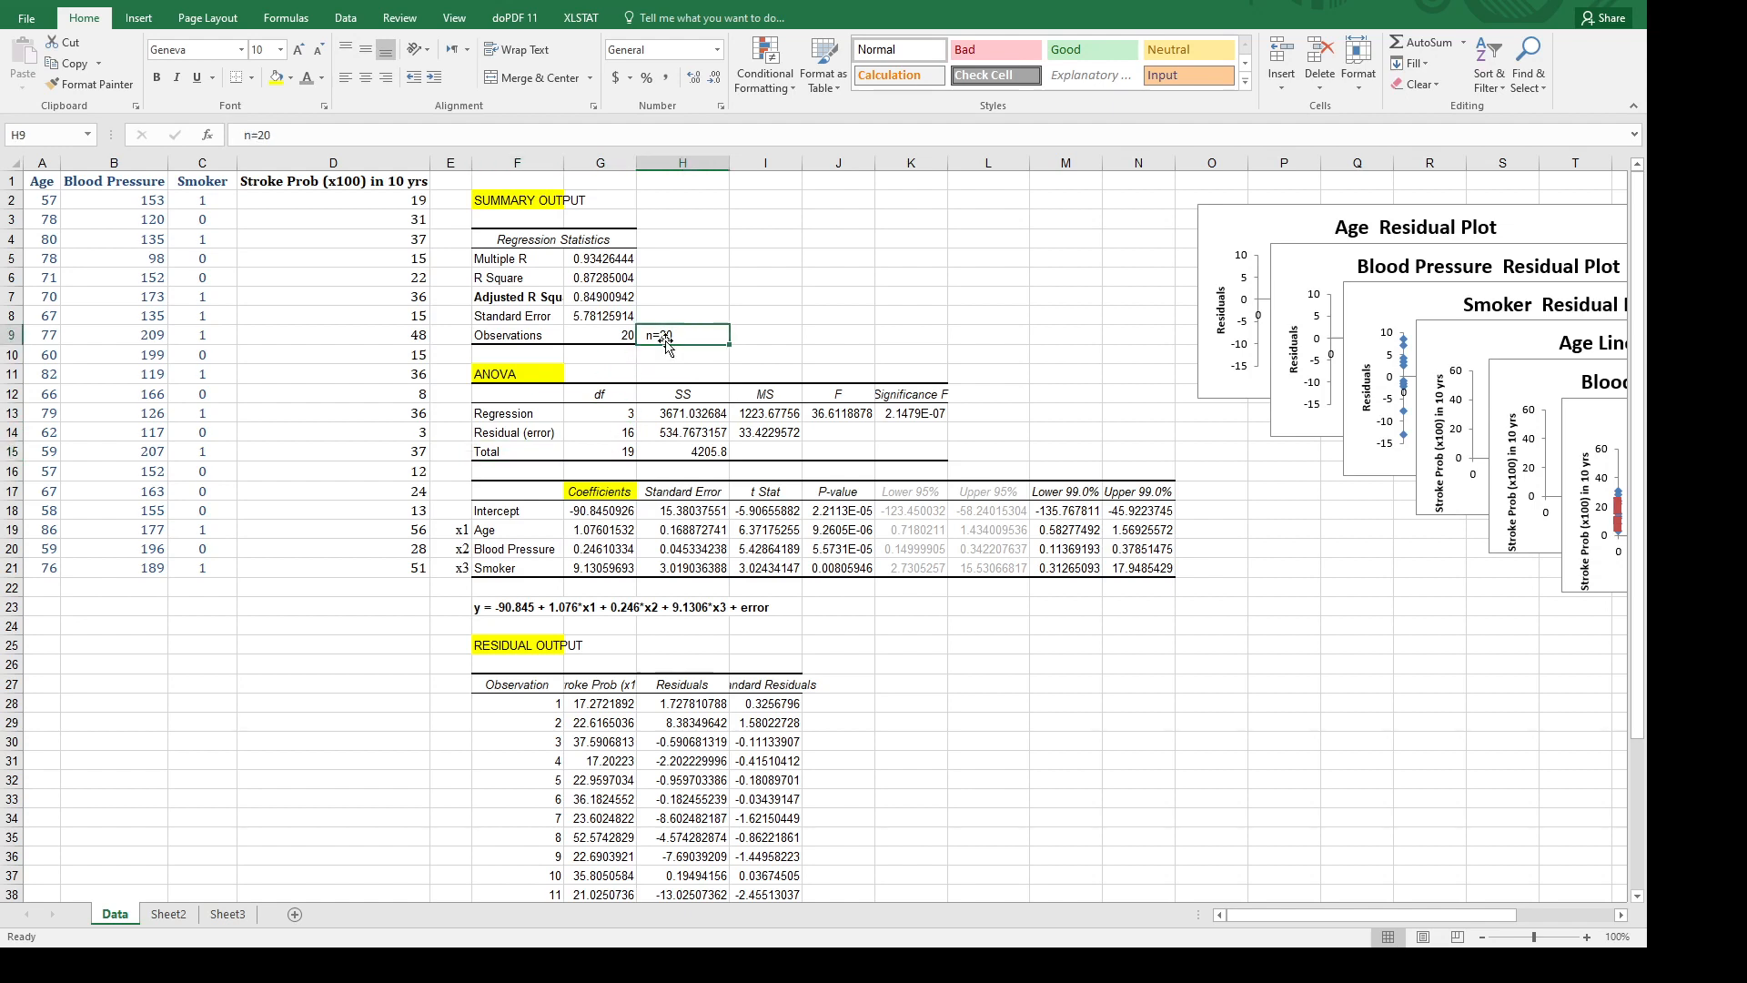
{"action": "left_click", "coordinate": [617, 452]}
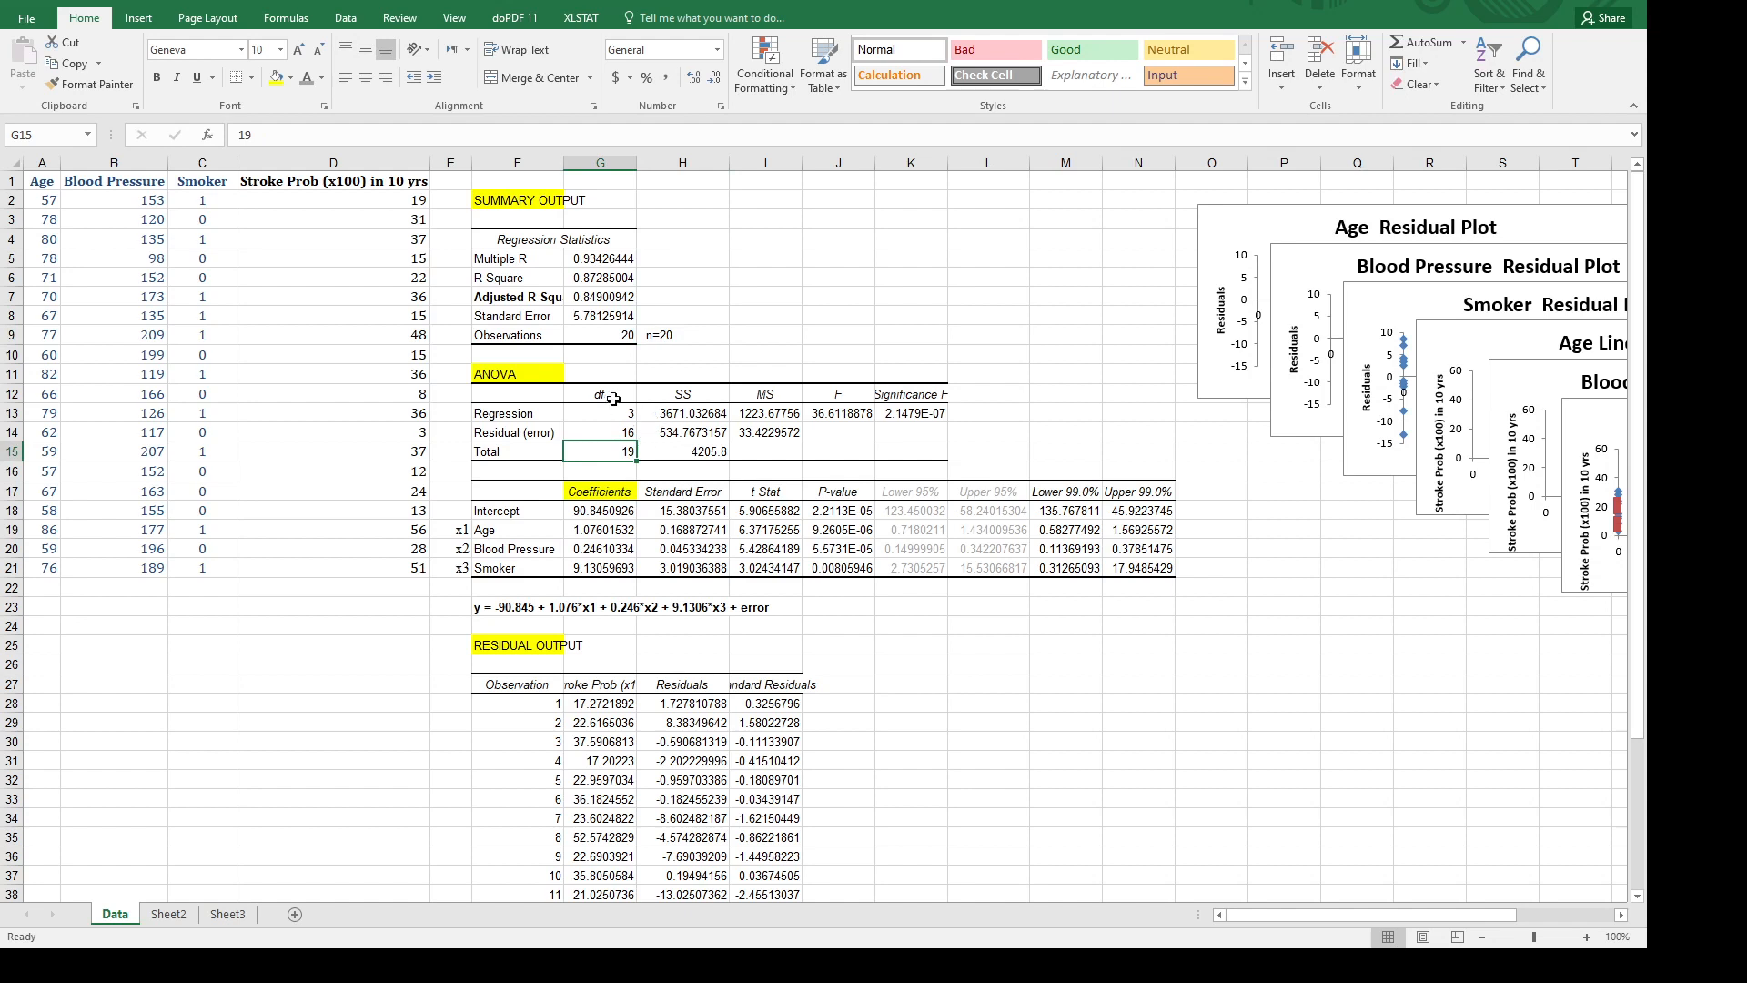
Shorten the Regression sum of squares in H13 to 3671 by removing its decimals.
{"action": "left_click", "coordinate": [685, 394]}
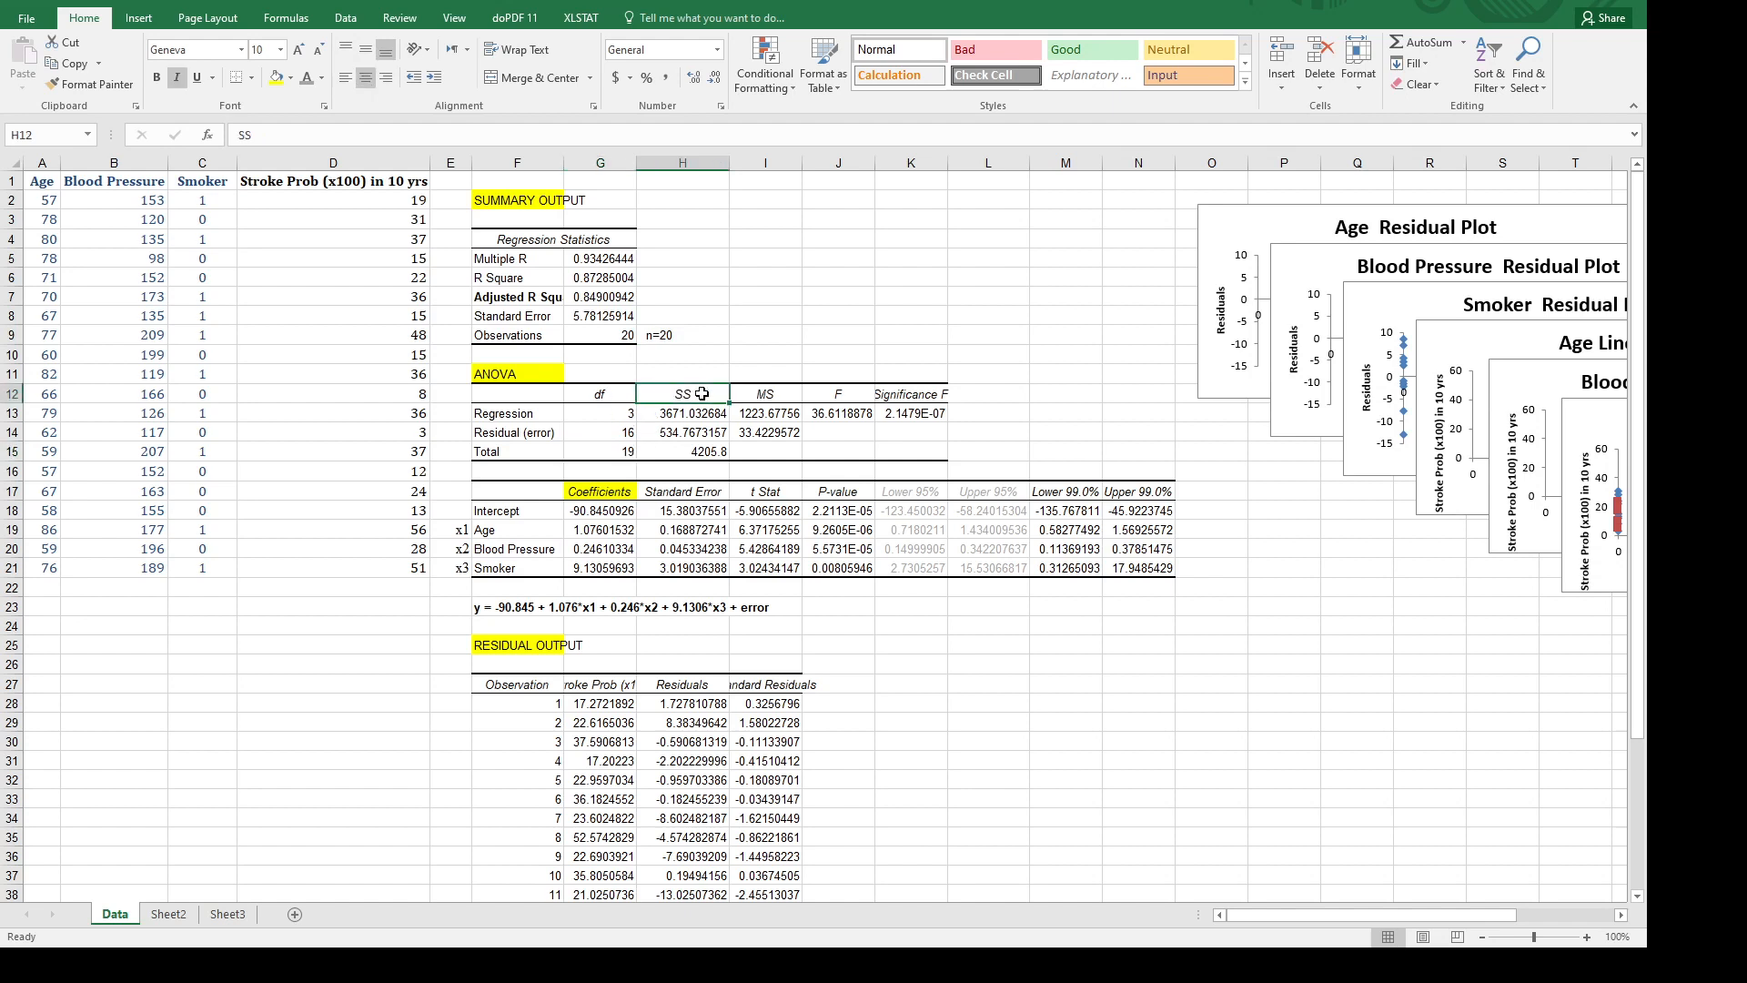
{"action": "left_click", "coordinate": [687, 413]}
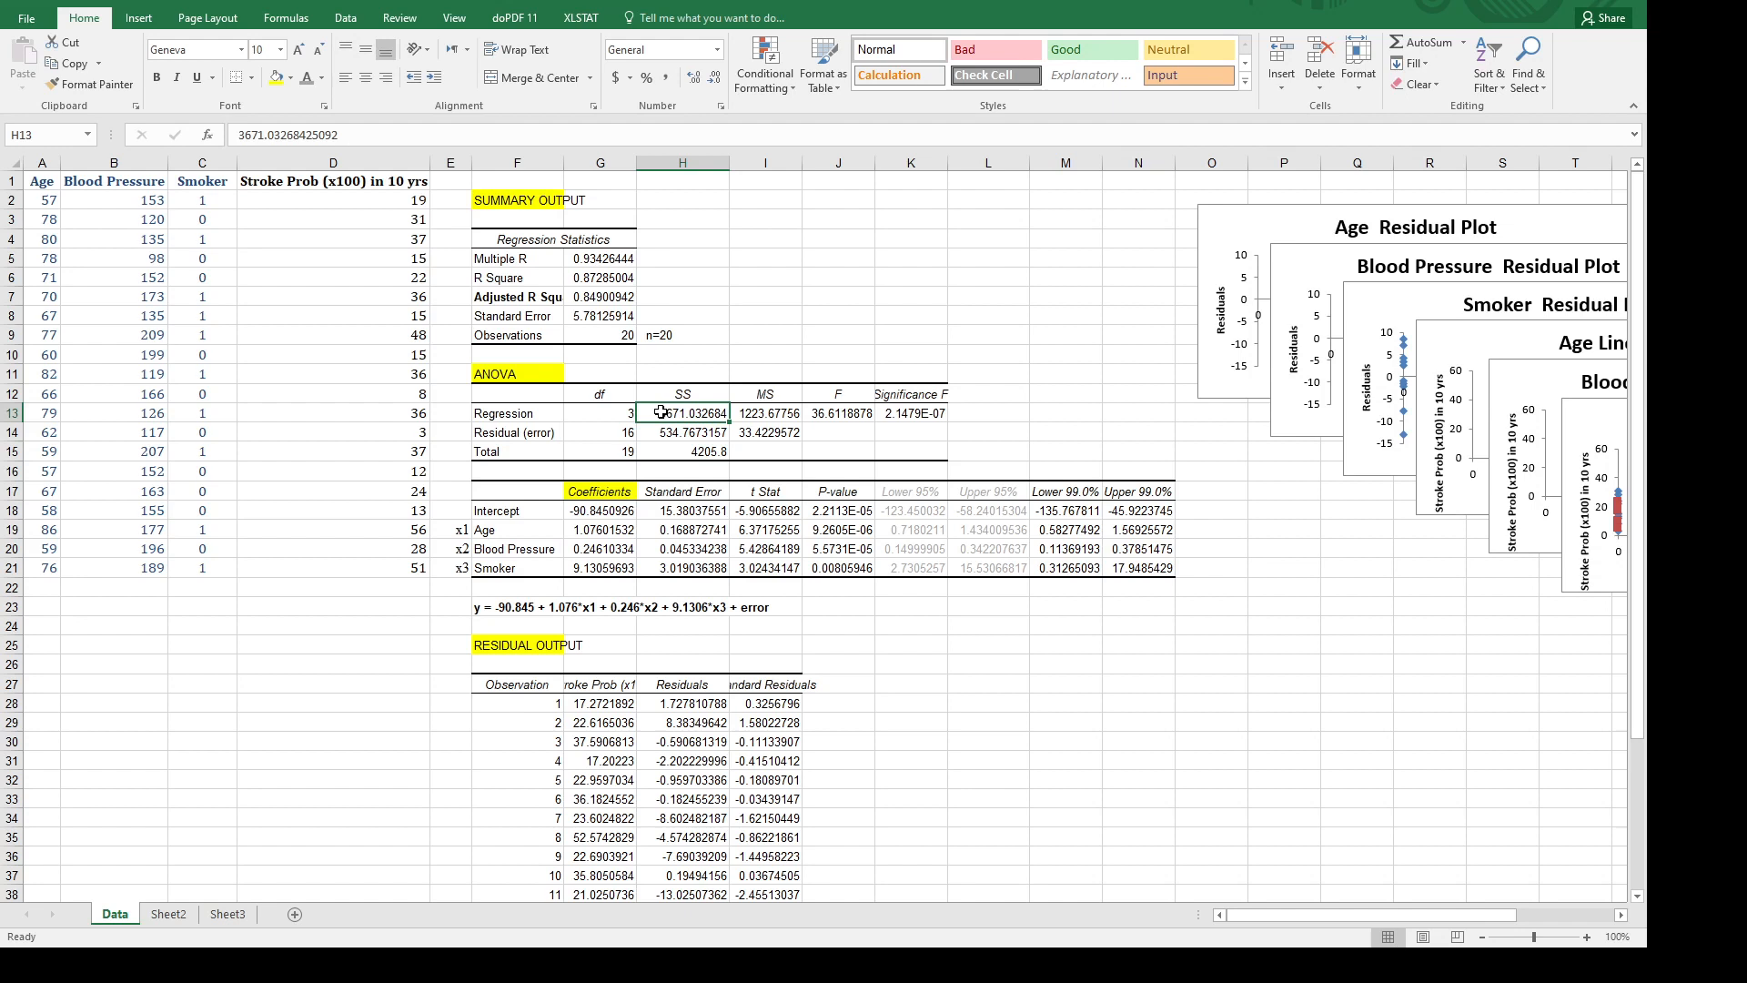
{"action": "double_click", "coordinate": [661, 413]}
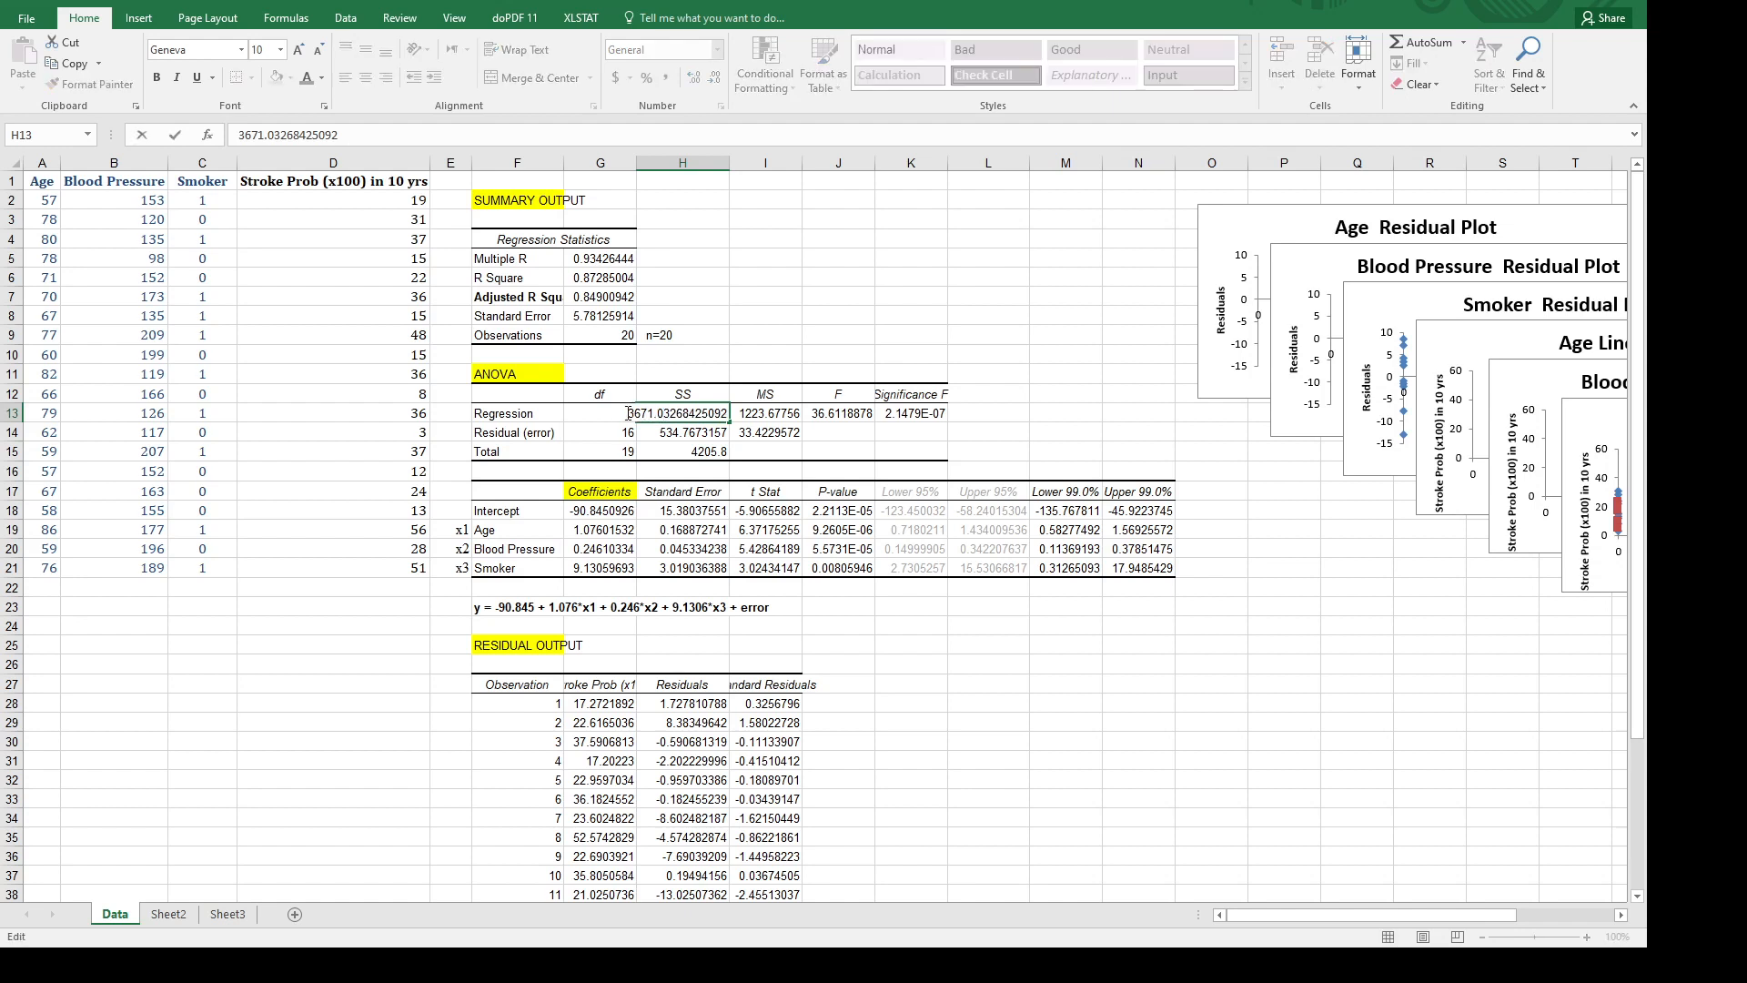
{"action": "left_click_drag", "start_coordinate": [628, 412], "coordinate": [643, 412]}
{"action": "left_click", "coordinate": [633, 411]}
{"action": "left_click_drag", "start_coordinate": [656, 412], "coordinate": [737, 412]}
{"action": "key", "text": "BackSpace"}
{"action": "left_click", "coordinate": [684, 448]}
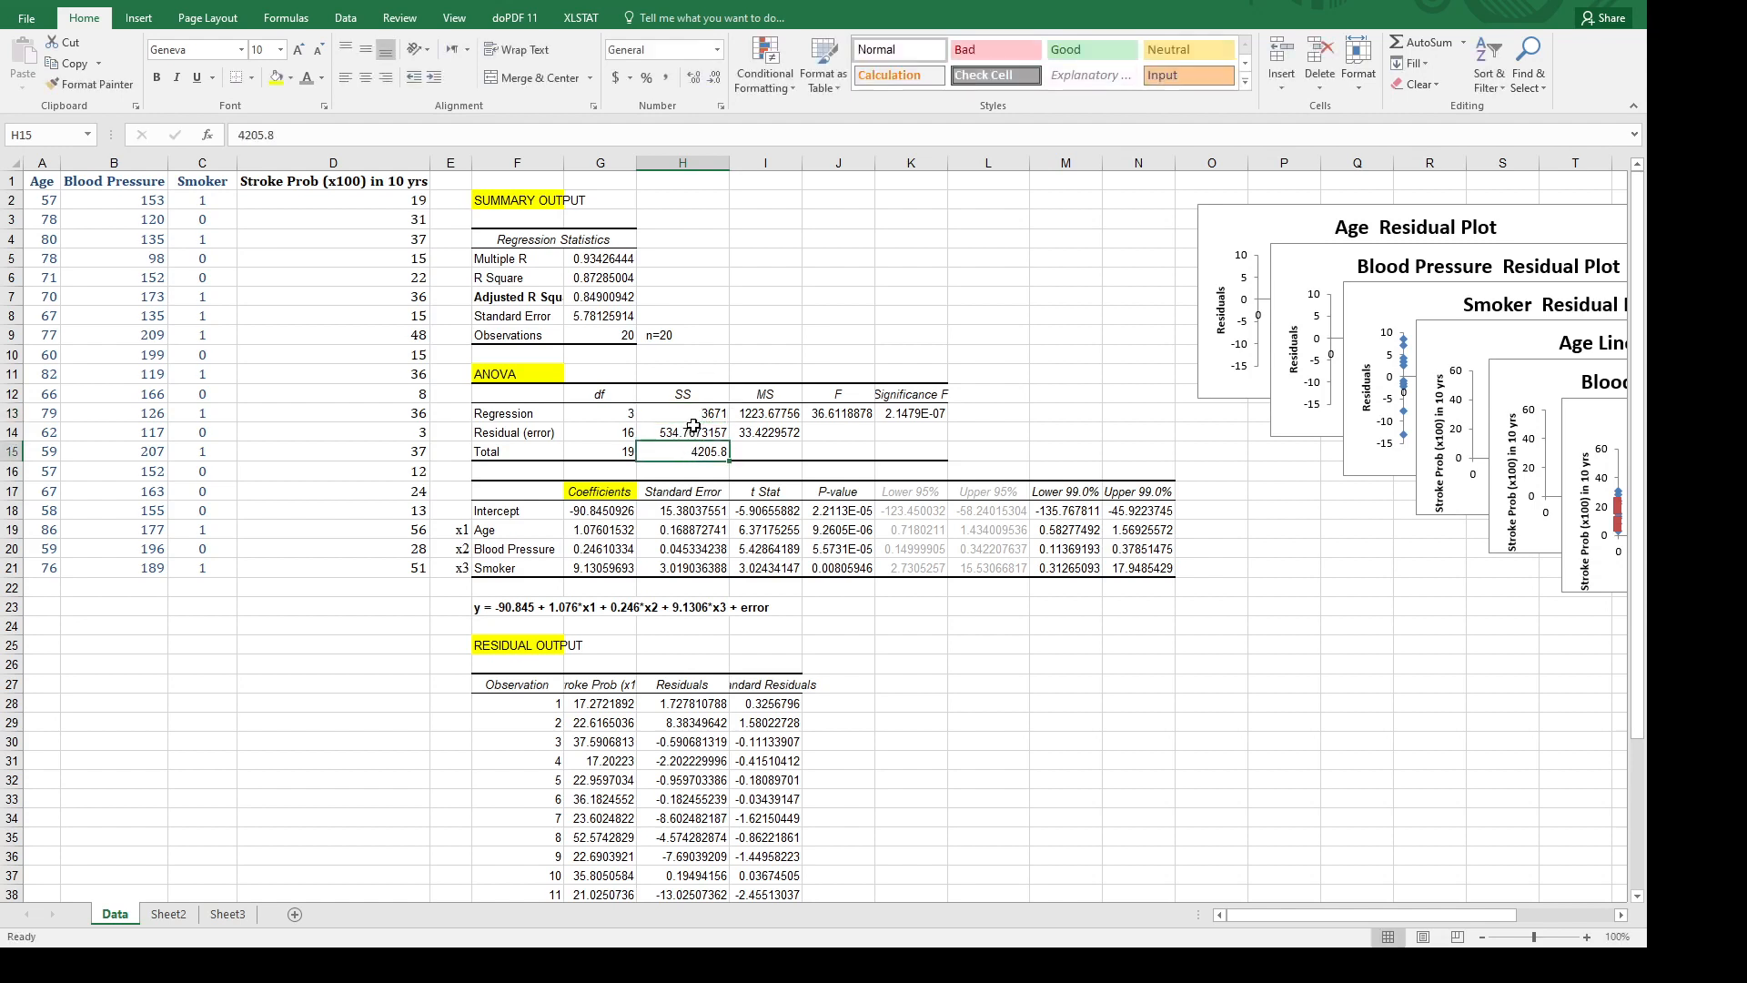
{"action": "double_click", "coordinate": [694, 412]}
{"action": "type", "text": "SSR"}
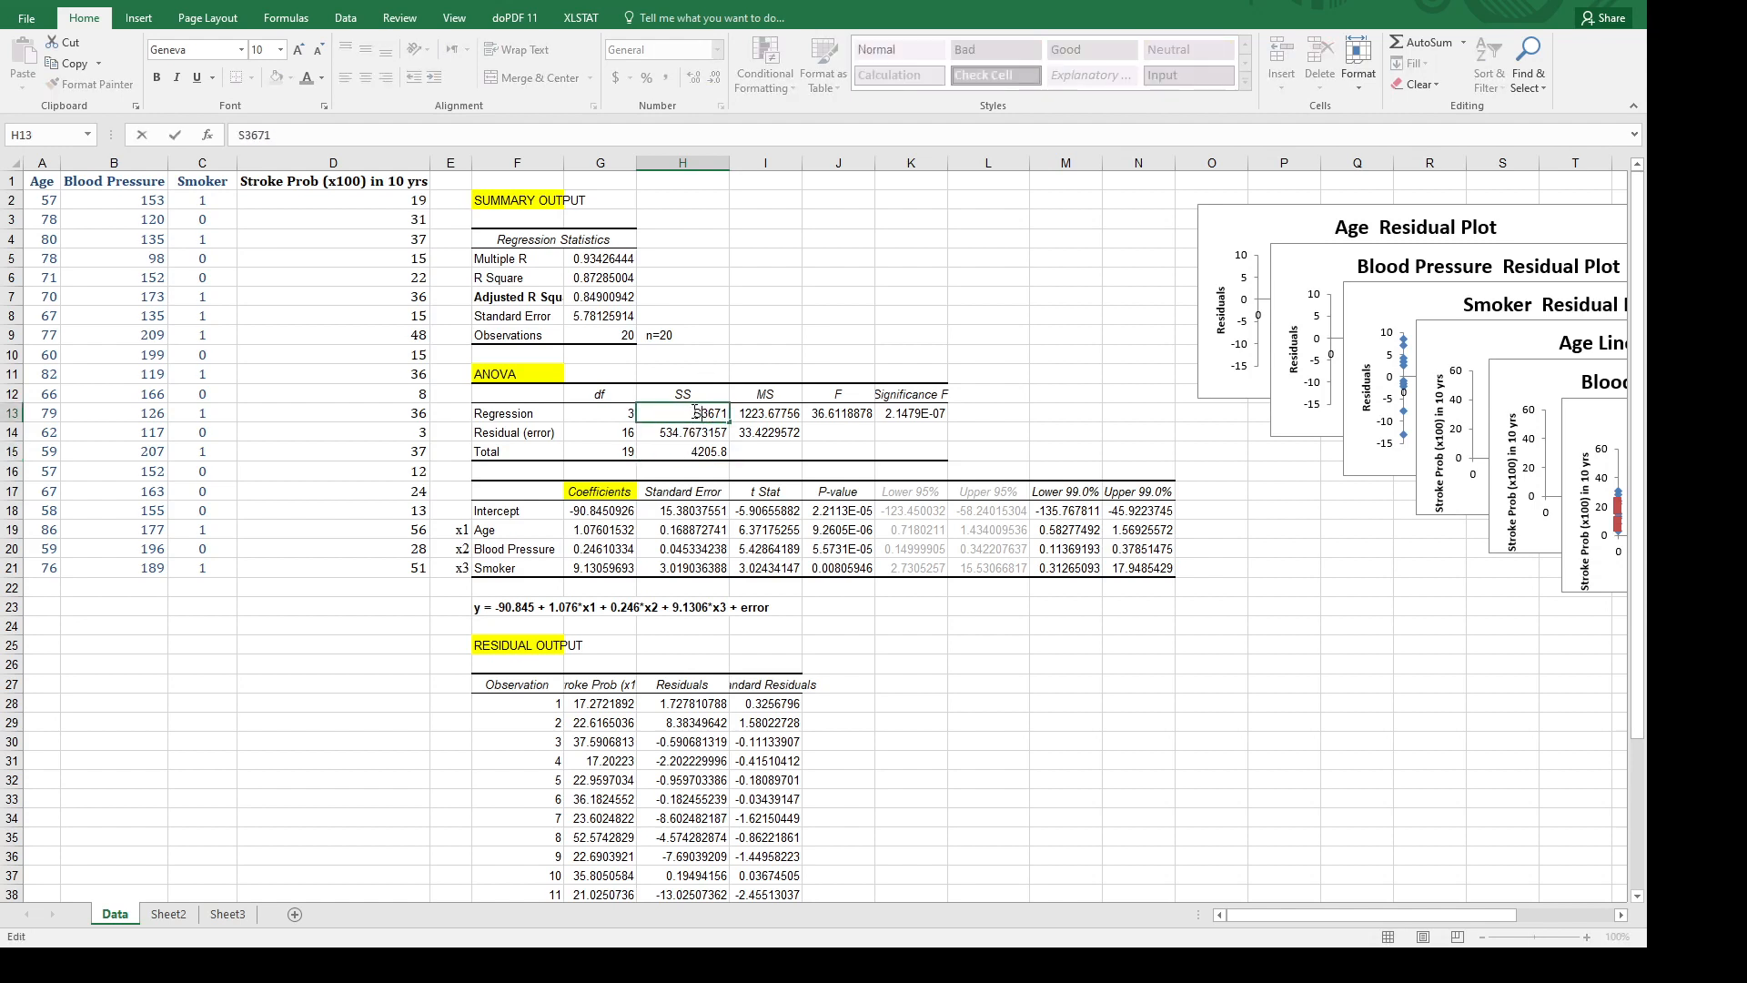
{"action": "type", "text": " ="}
{"action": "left_click", "coordinate": [796, 303]}
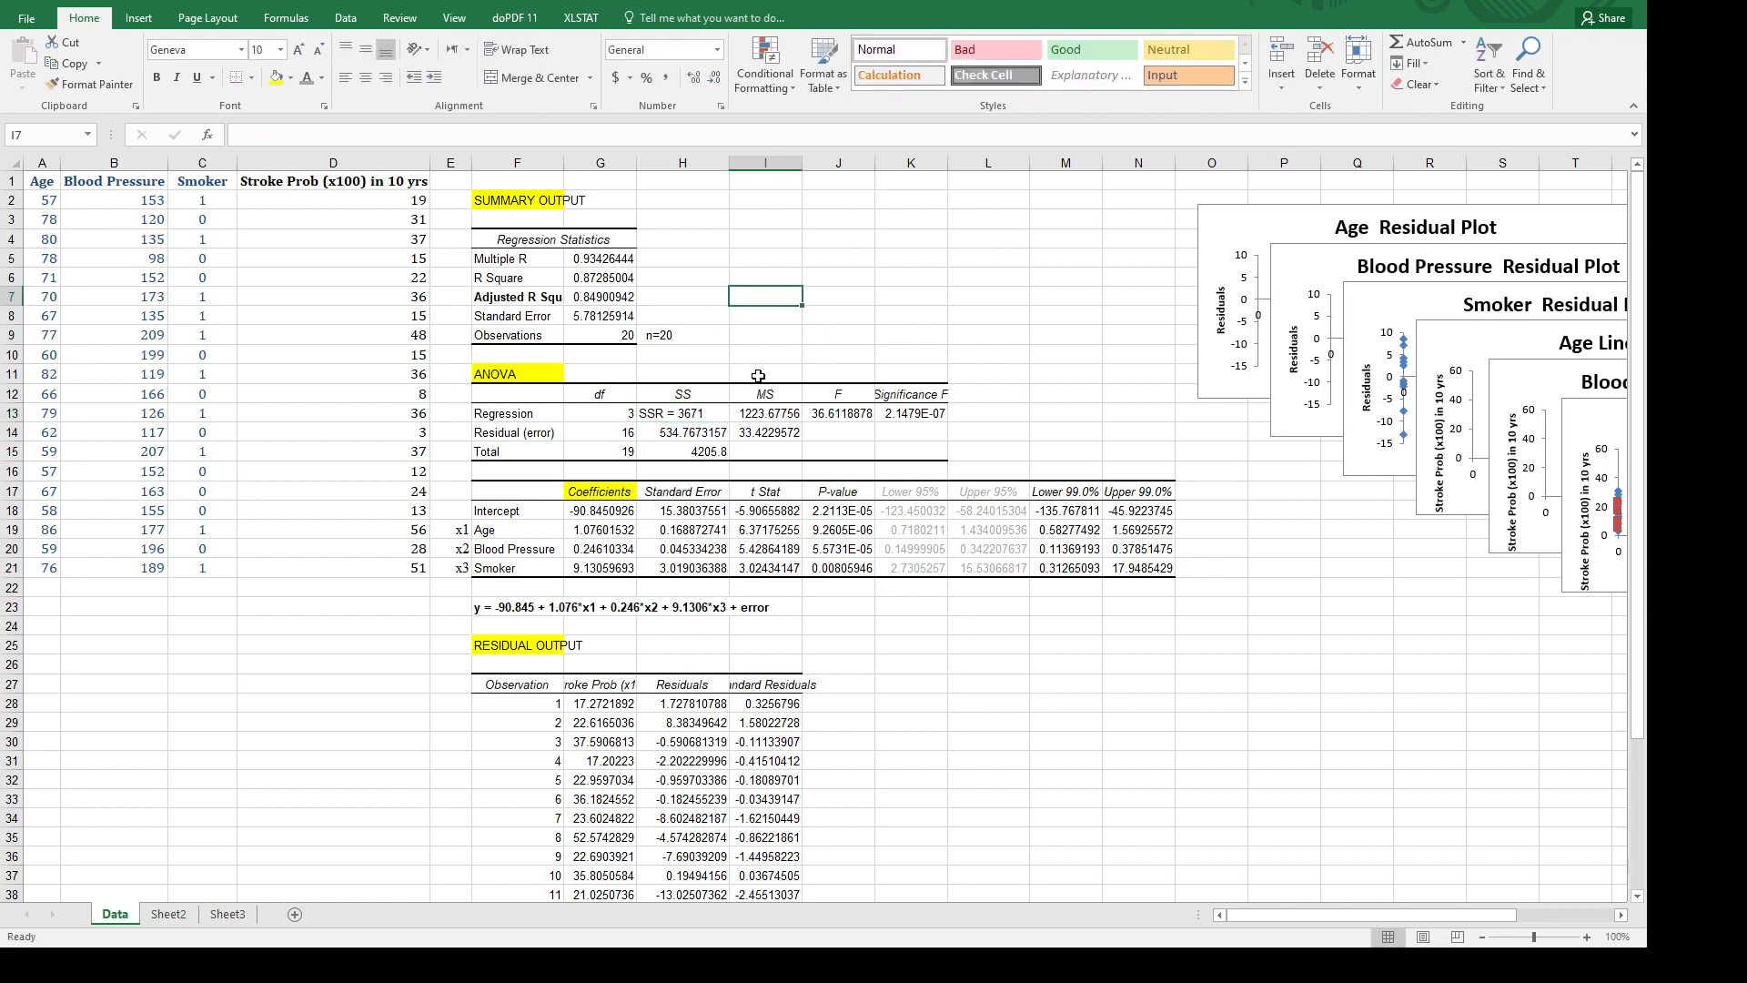
{"action": "double_click", "coordinate": [669, 415]}
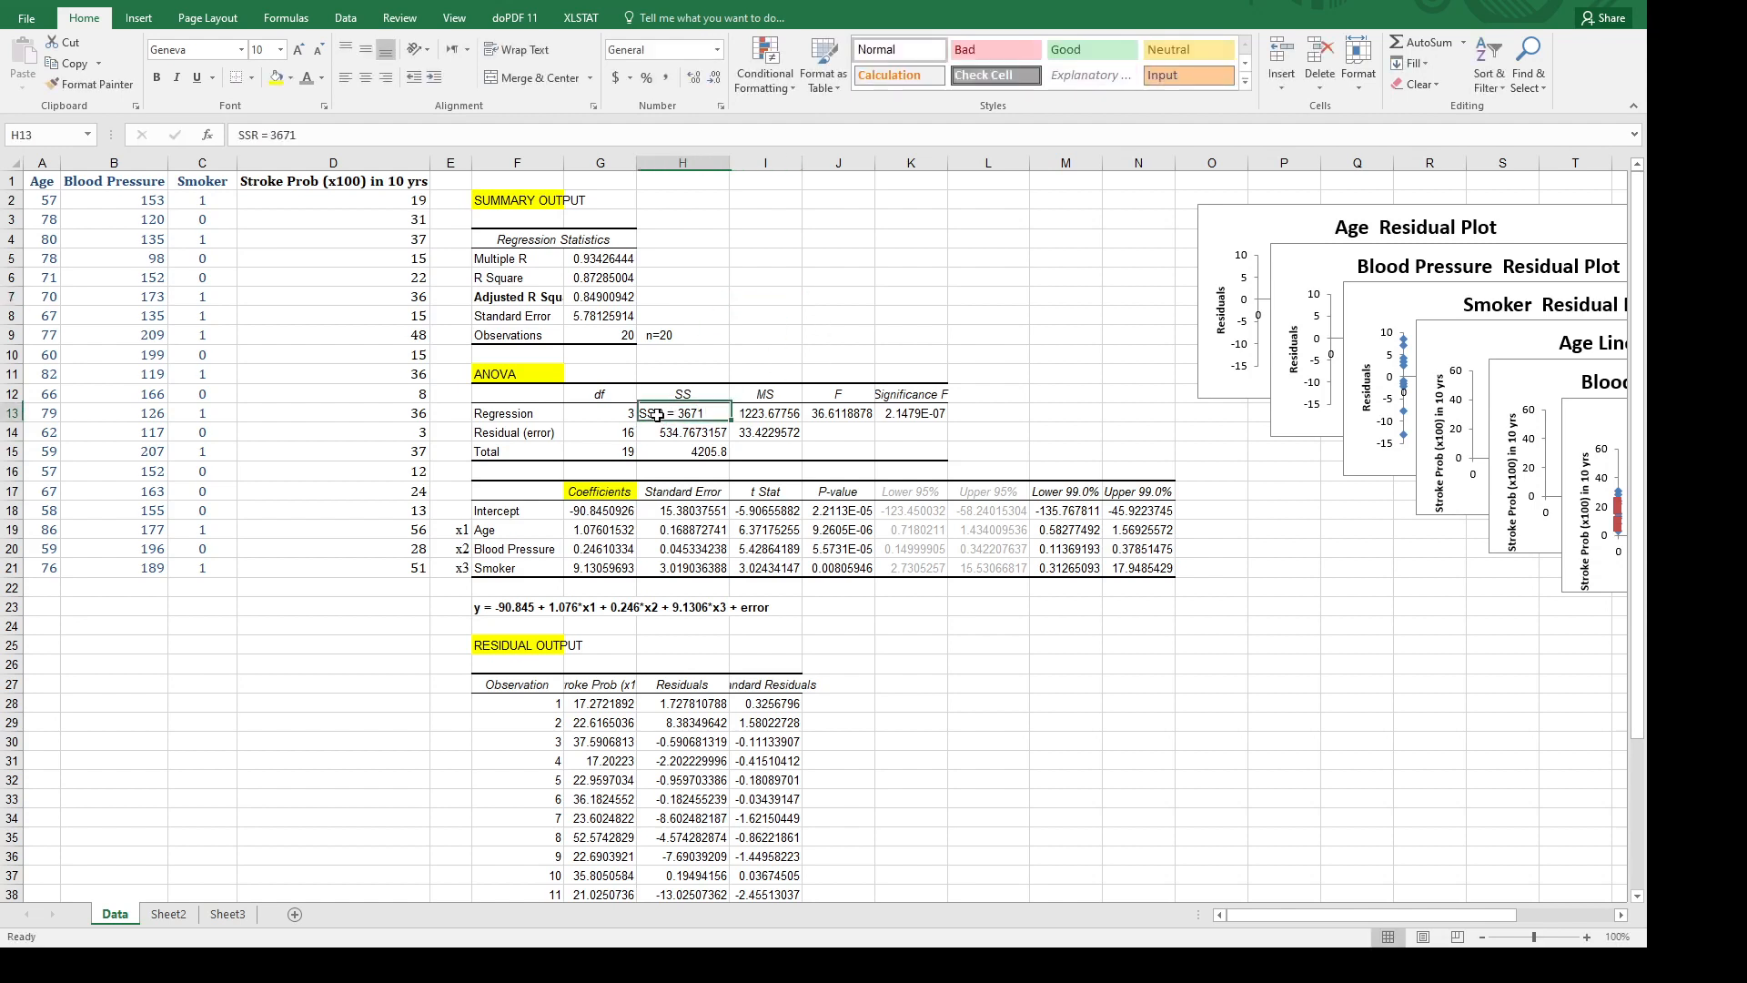
{"action": "left_click_drag", "start_coordinate": [681, 414], "coordinate": [638, 414]}
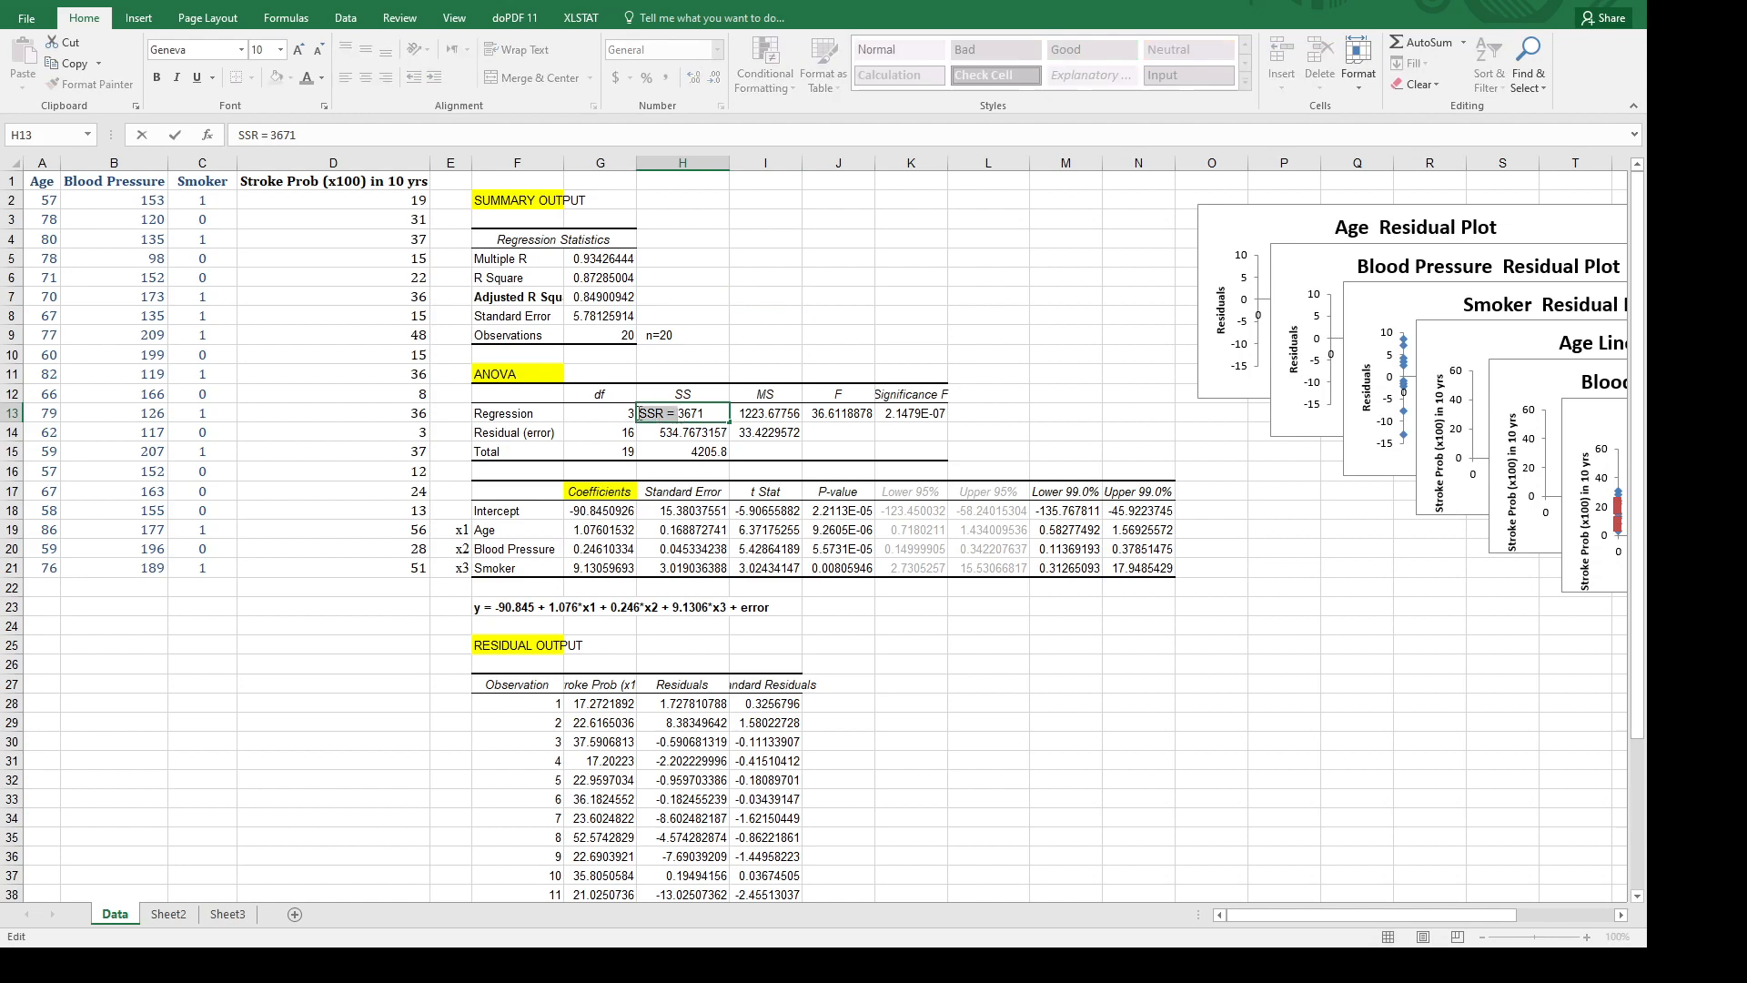
{"action": "key", "text": "BackSpace"}
{"action": "left_click", "coordinate": [727, 350]}
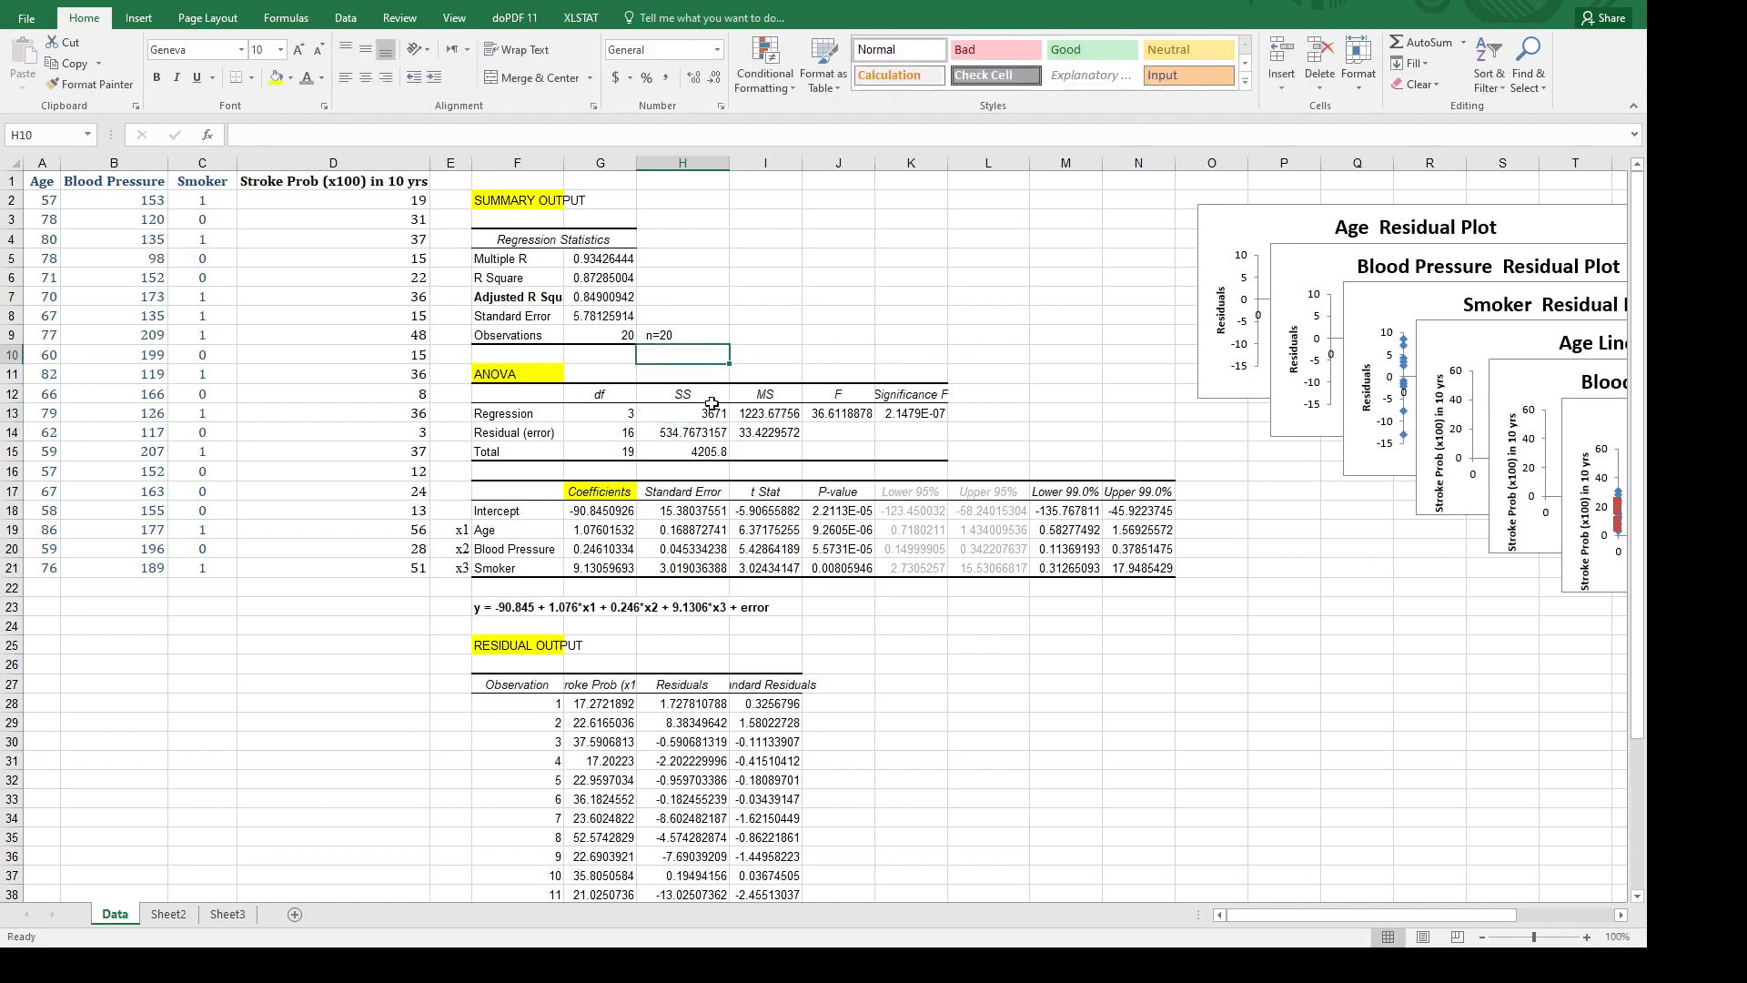
Enter the notes "SSR = 3671" in I3 and "SSE = 535" in I4 beside the regression statistics.
{"action": "left_click", "coordinate": [766, 218]}
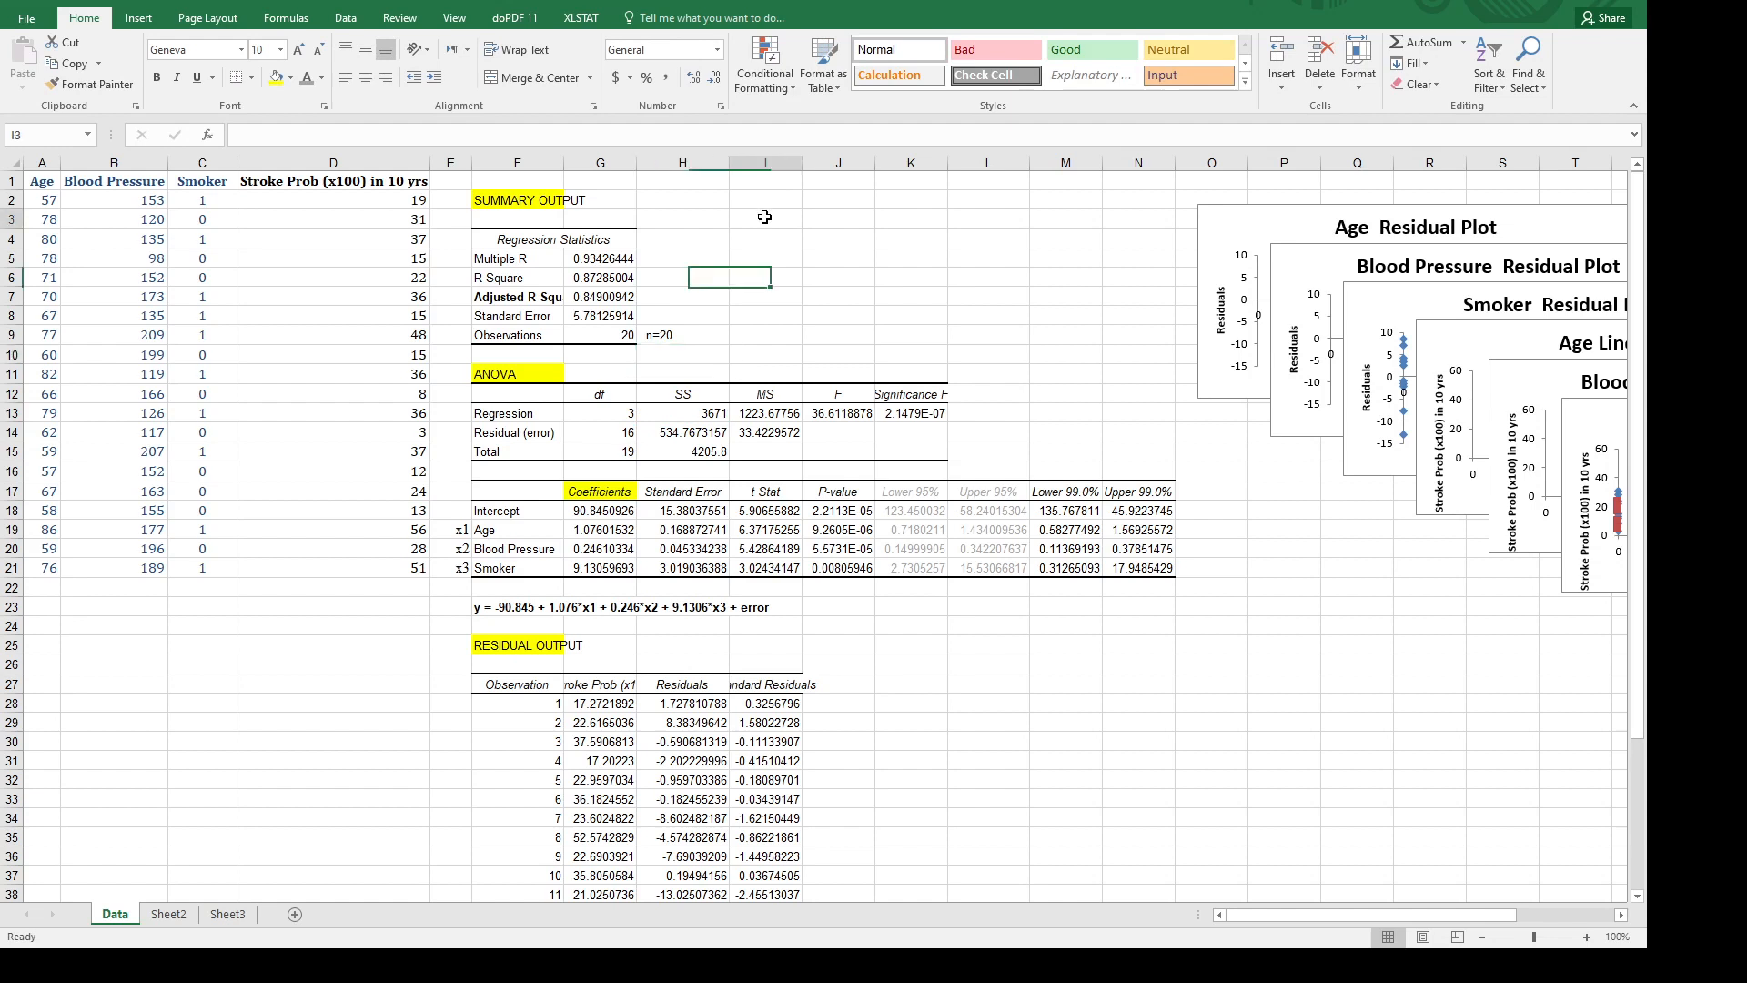
{"action": "type", "text": "SSR = 3671"}
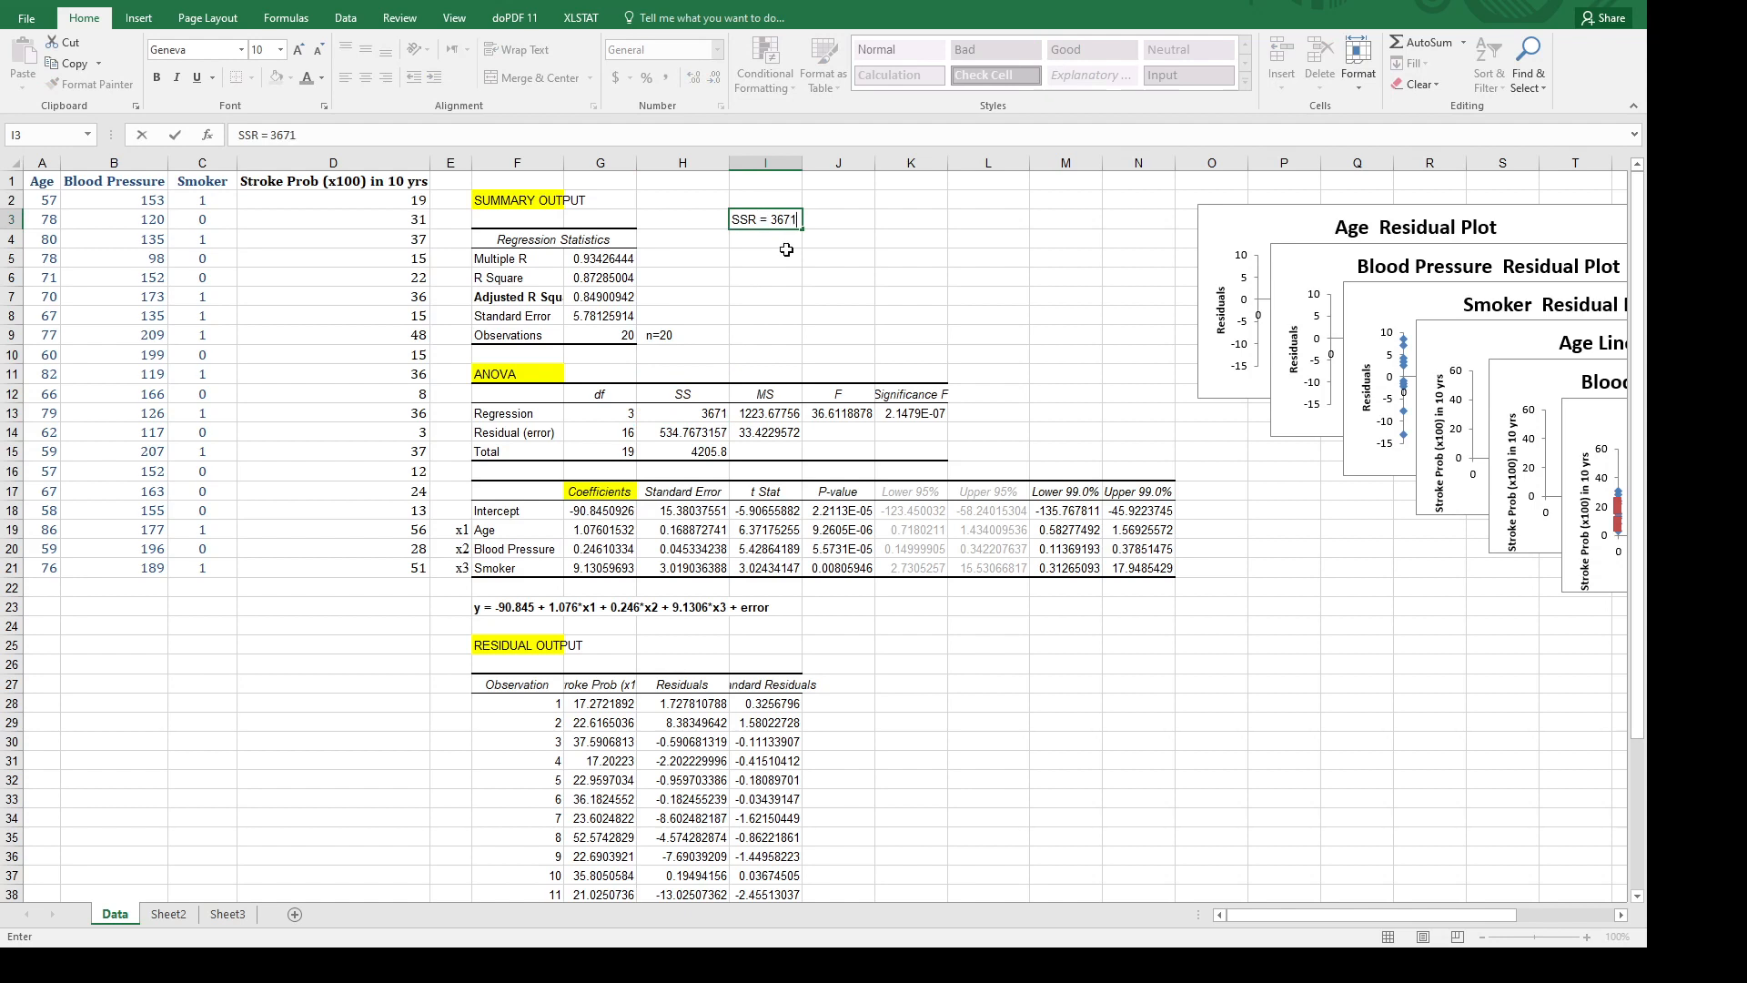
{"action": "key", "text": "Return"}
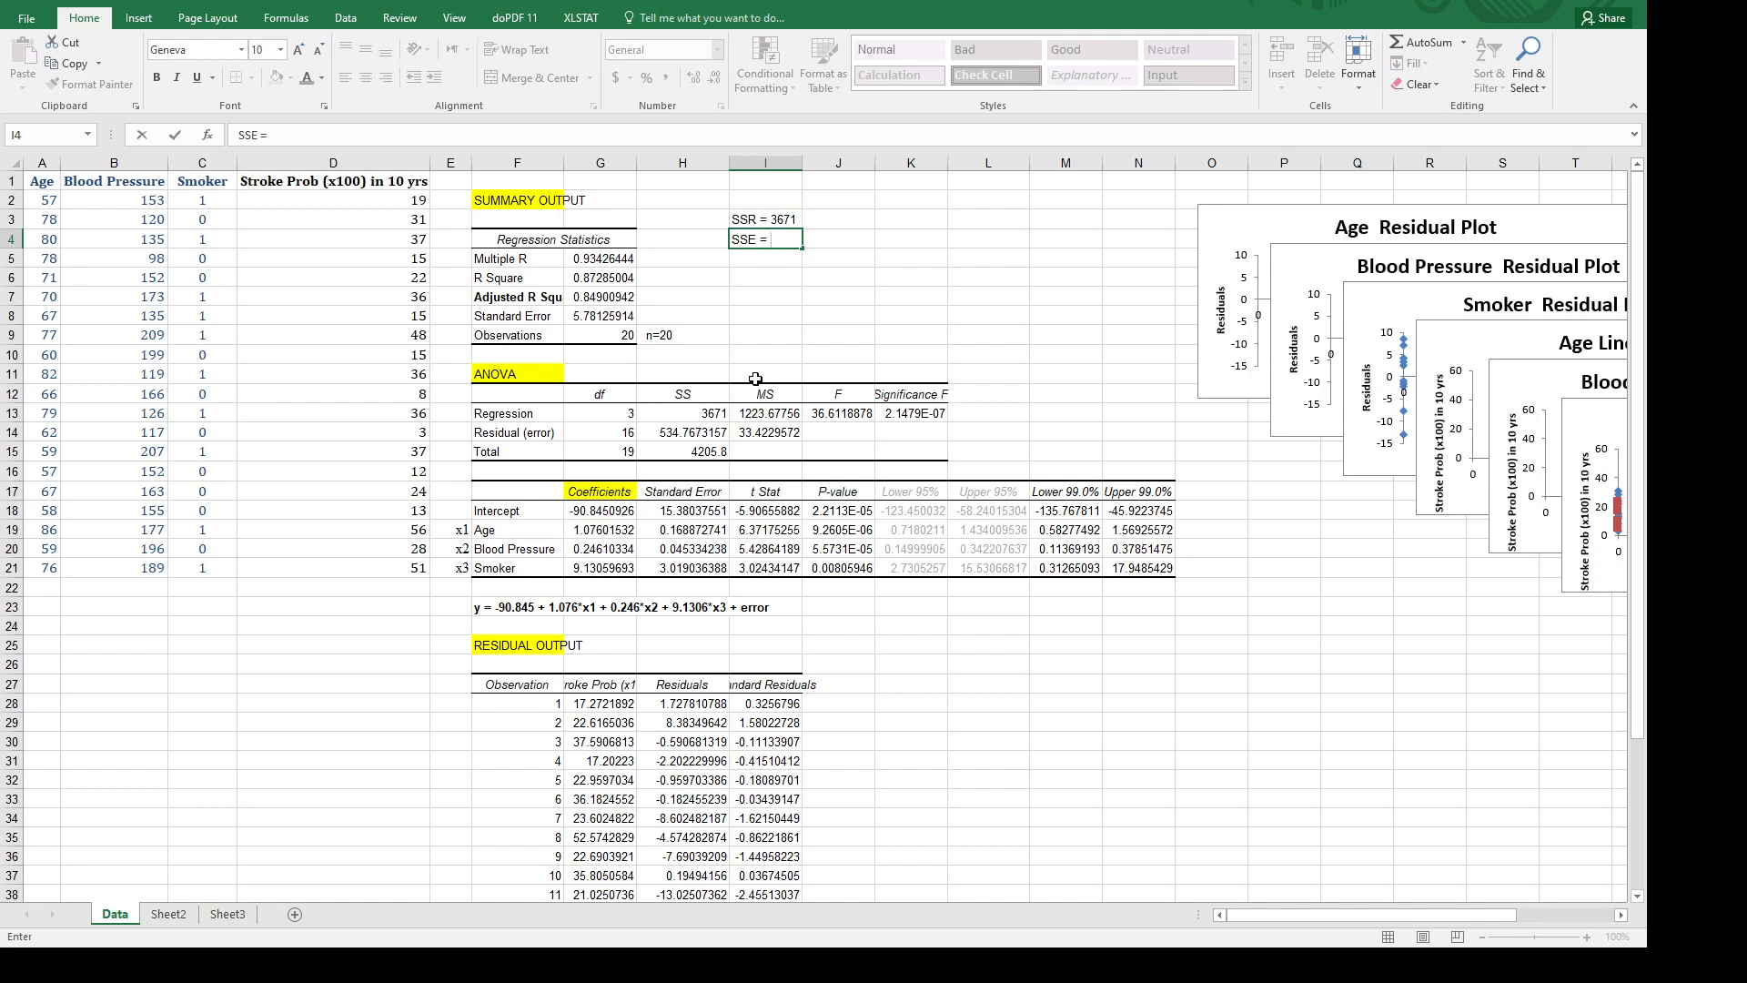
{"action": "type", "text": "34"}
{"action": "key", "text": "Return"}
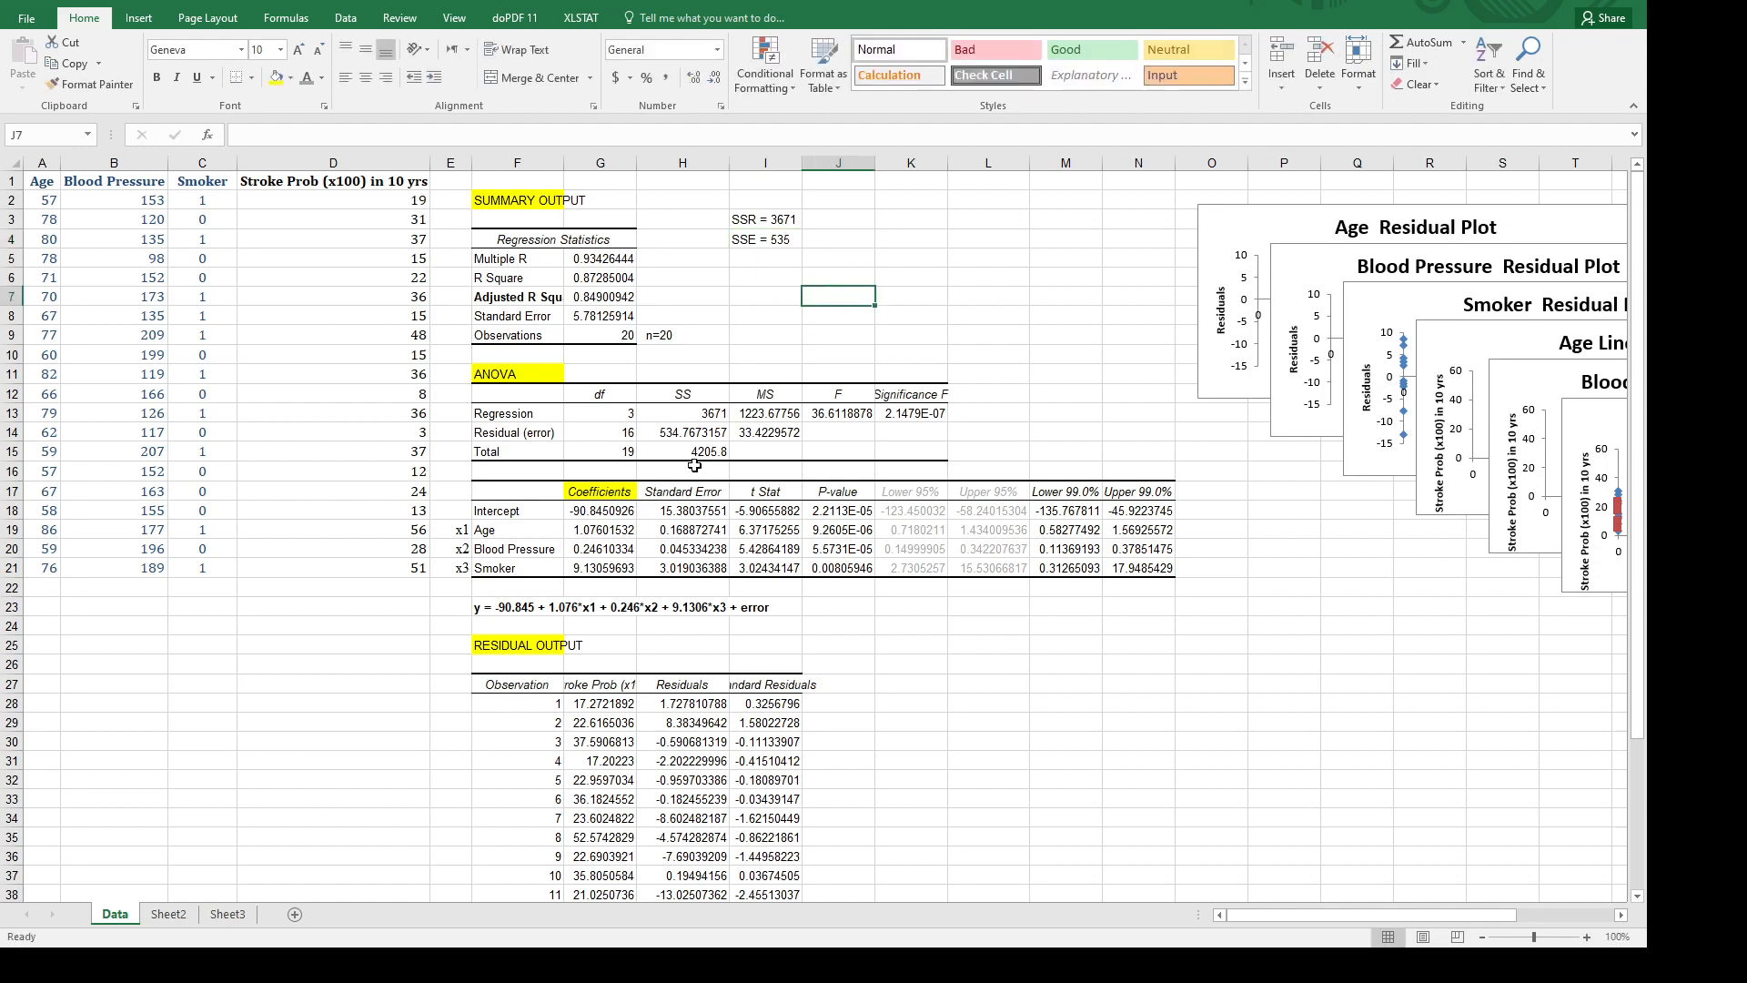
Replace the Residual (error) sum of squares in H14 with the rounded value 535.
{"action": "left_click", "coordinate": [695, 432]}
{"action": "double_click", "coordinate": [695, 432]}
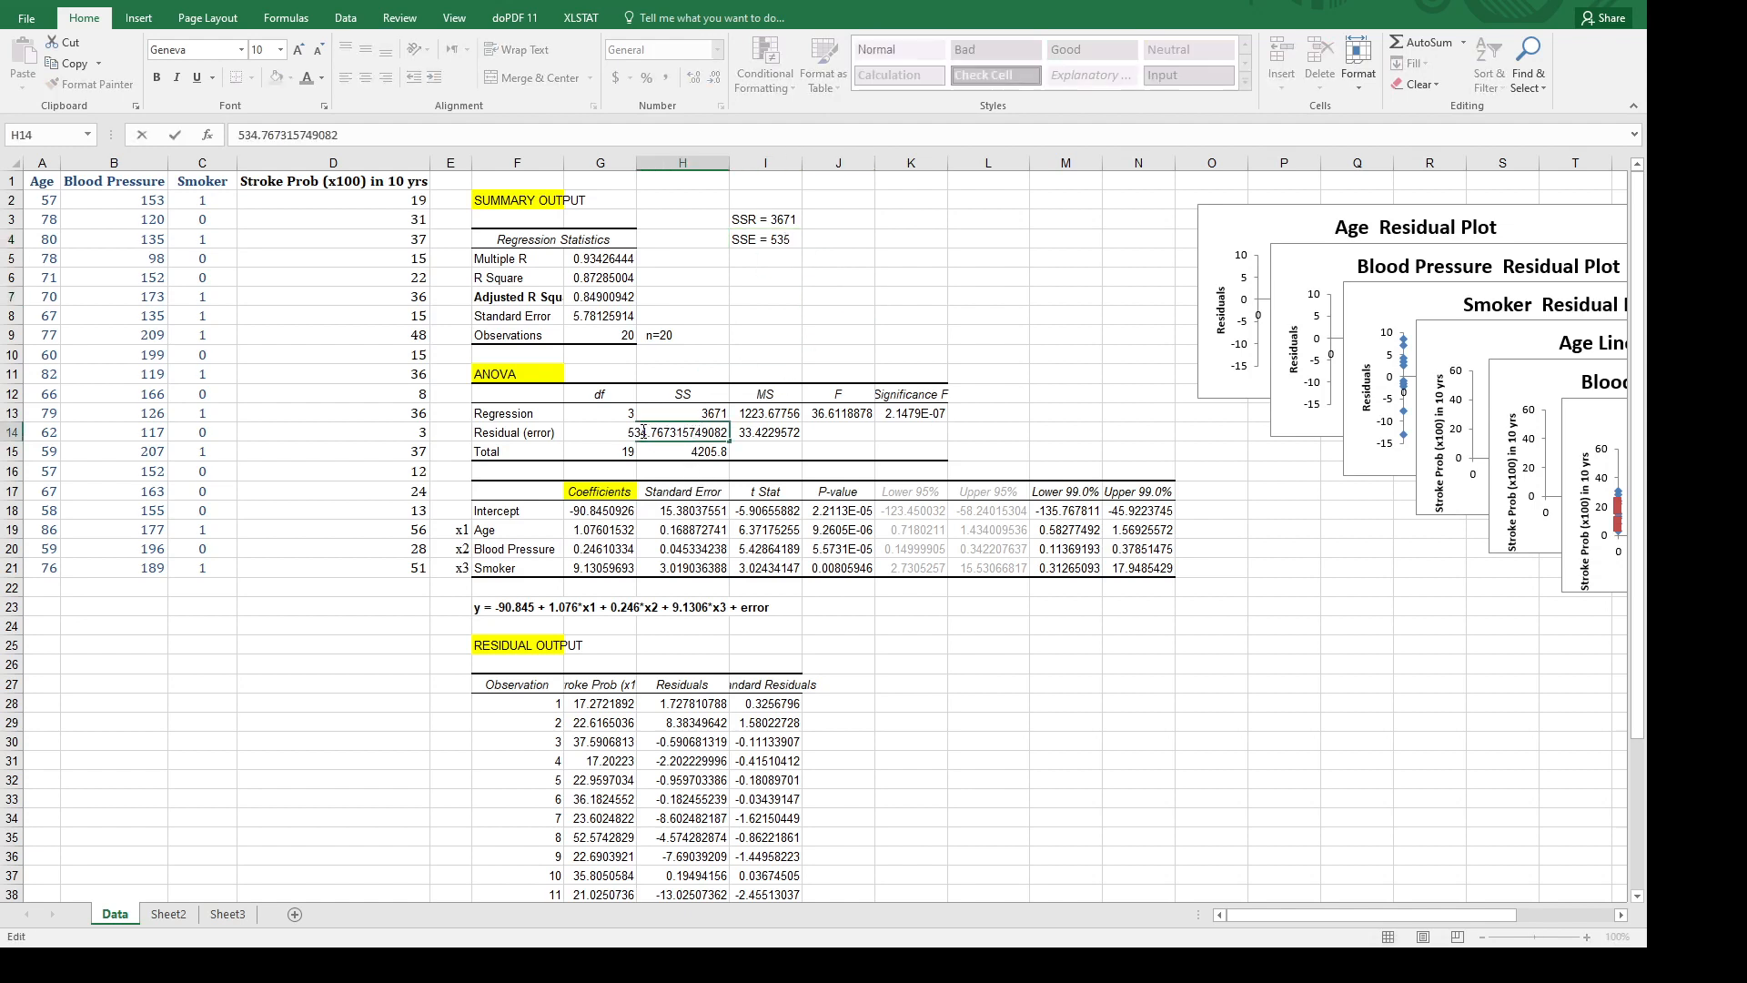
{"action": "left_click_drag", "start_coordinate": [640, 432], "coordinate": [730, 434]}
{"action": "type", "text": "535"}
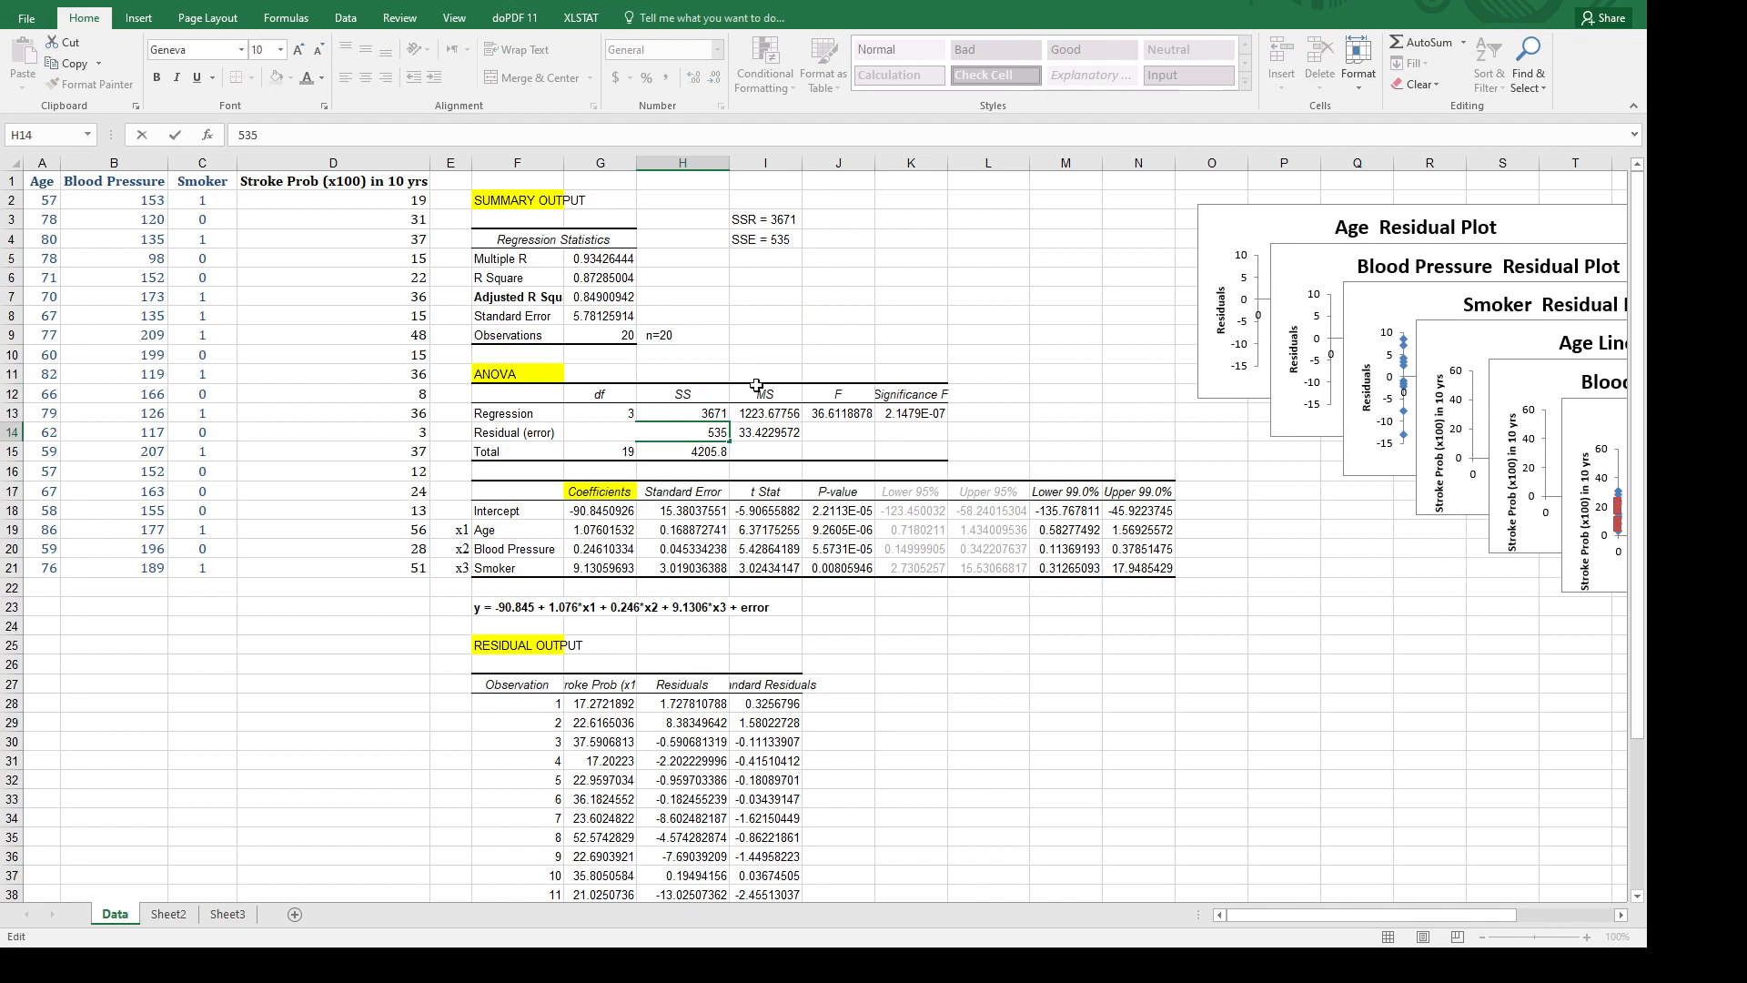
{"action": "left_click", "coordinate": [751, 310]}
Enter the note "SST = SSR + SSE" for the total sum of squares in I5.
{"action": "left_click", "coordinate": [704, 452]}
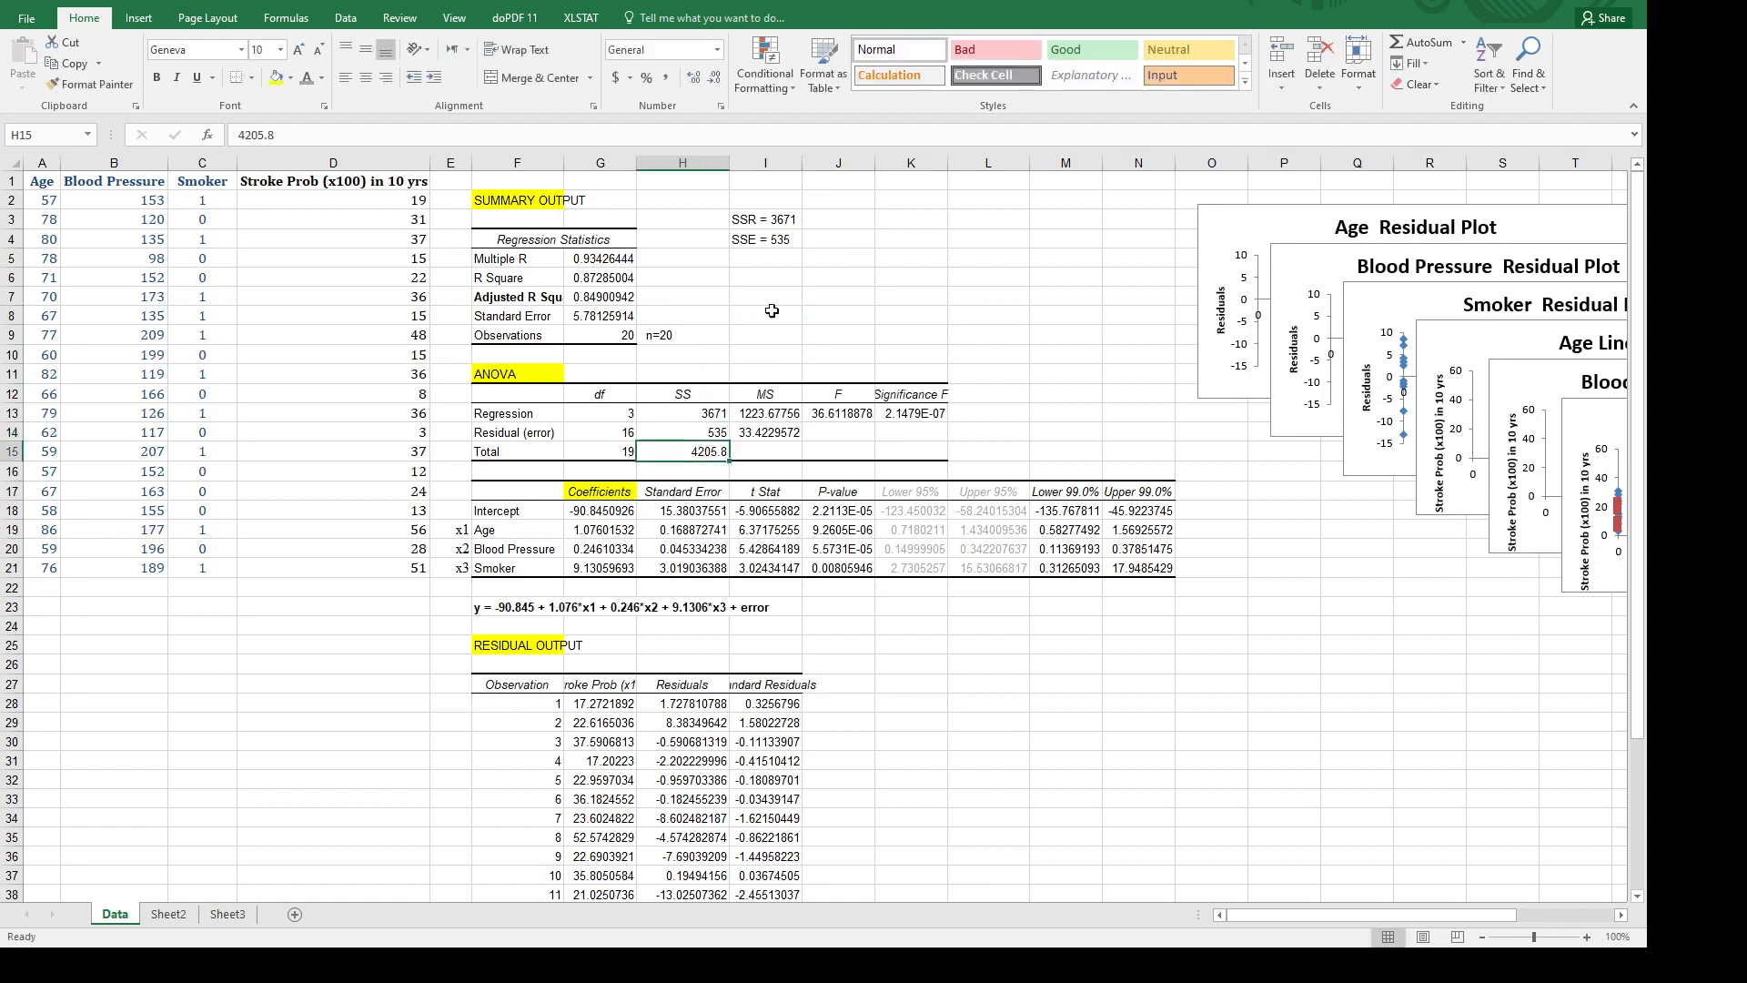
{"action": "left_click", "coordinate": [763, 257]}
{"action": "type", "text": "SST"}
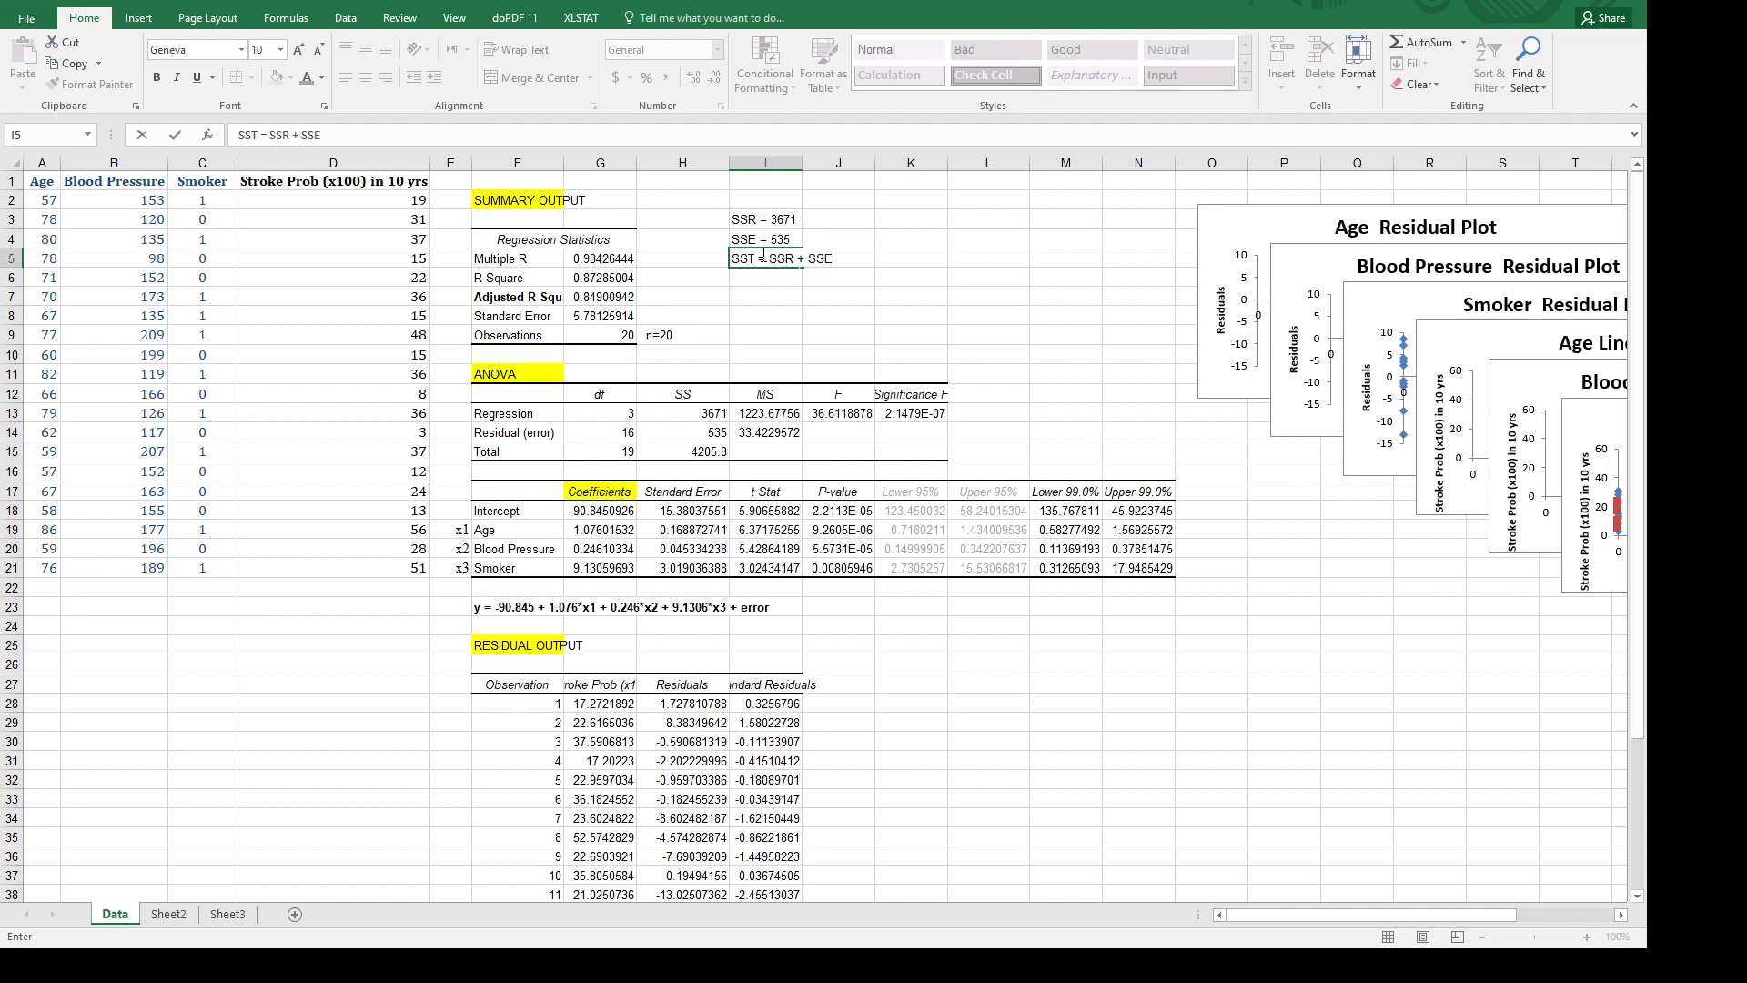
{"action": "type", "text": " = SSR + SSE"}
{"action": "key", "text": "Return"}
Round the Total sum of squares in H15 to 4206.
{"action": "double_click", "coordinate": [693, 452]}
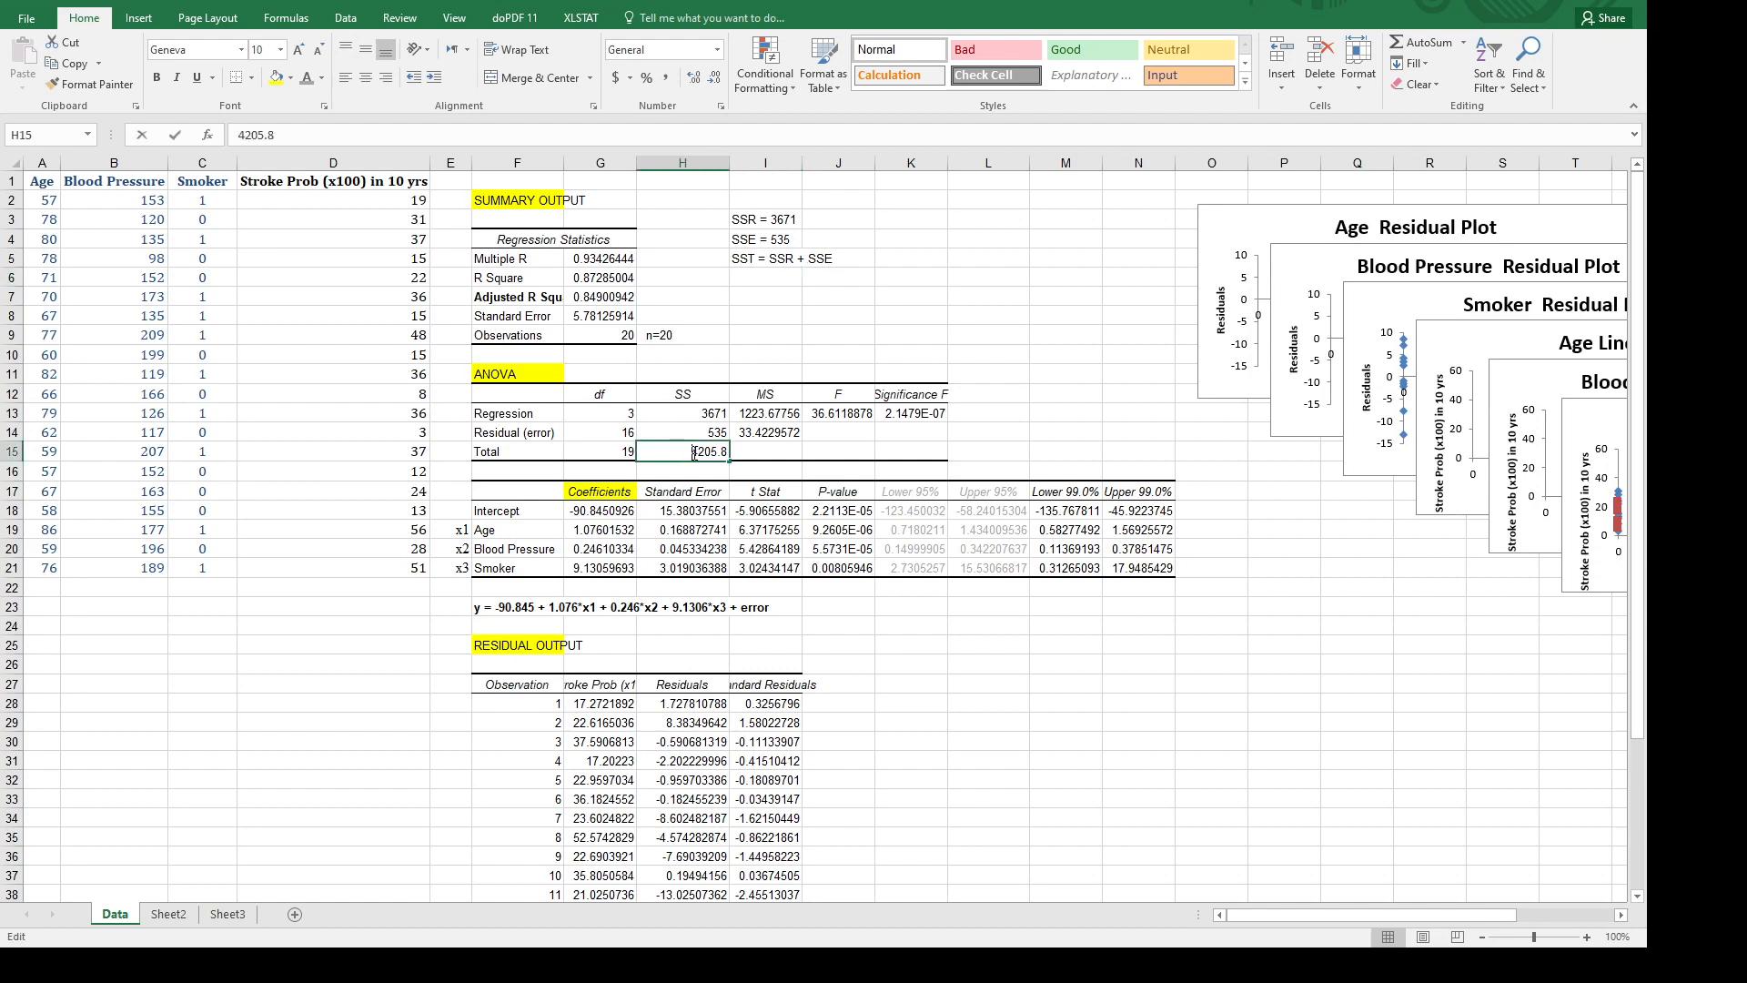
{"action": "double_click", "coordinate": [689, 452]}
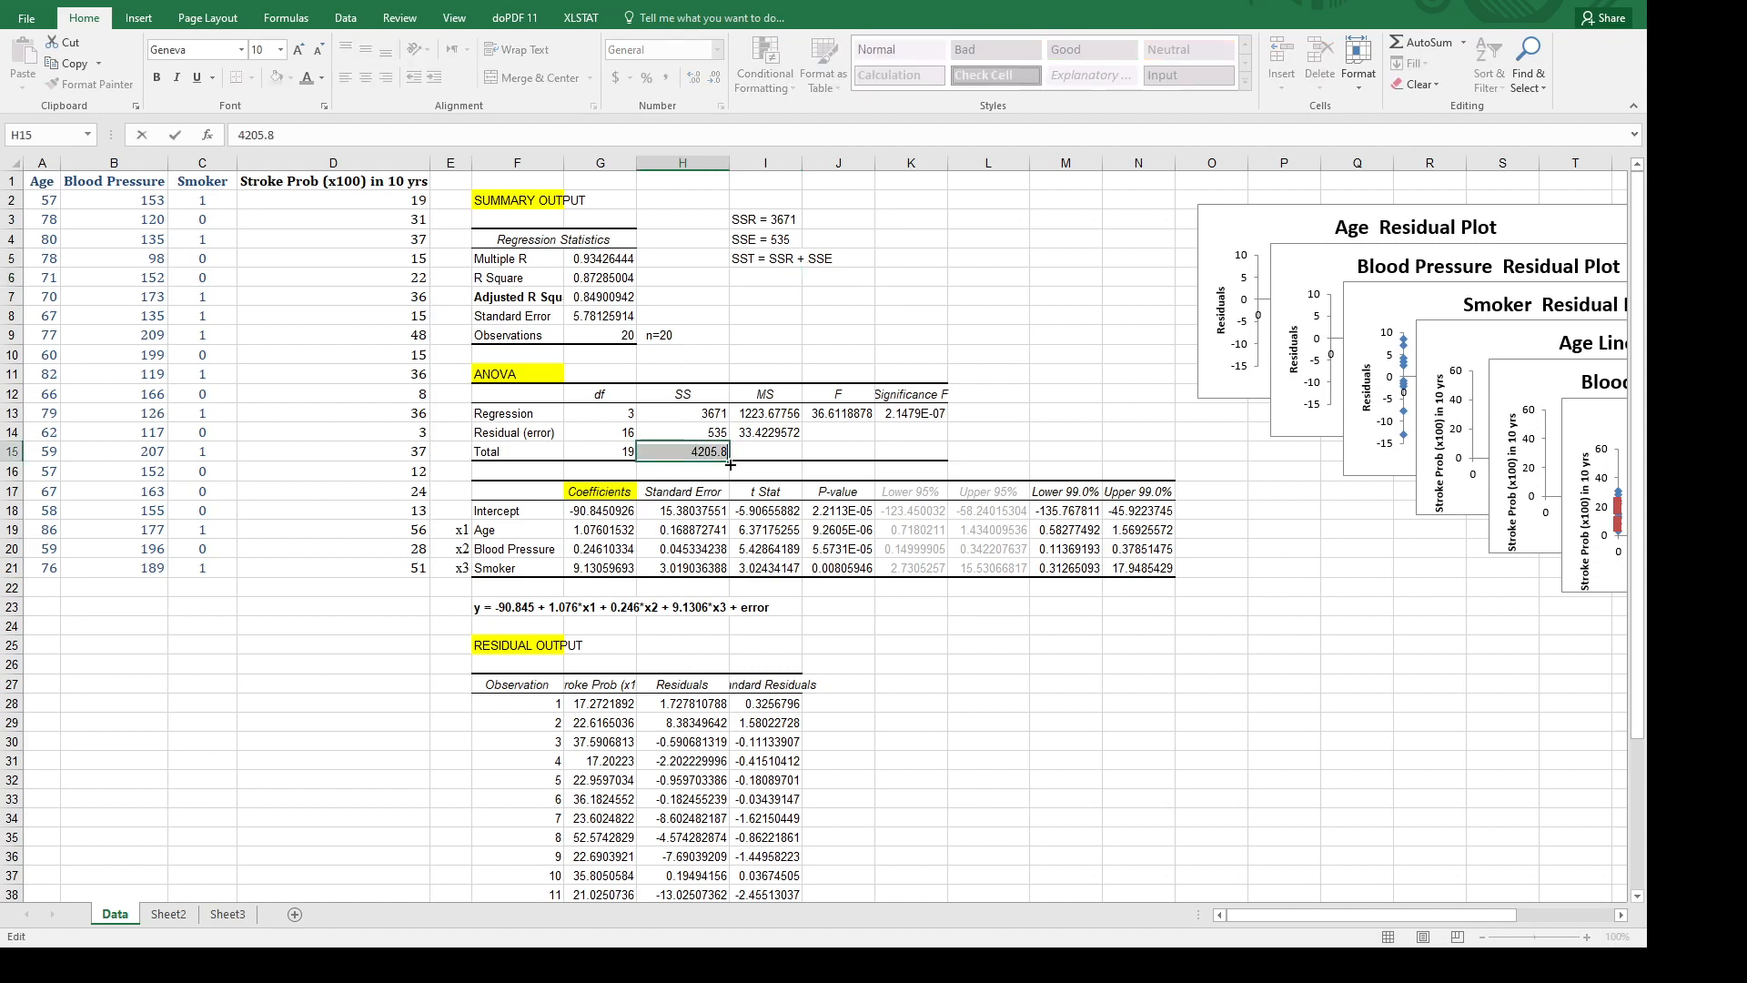
{"action": "left_click", "coordinate": [715, 453]}
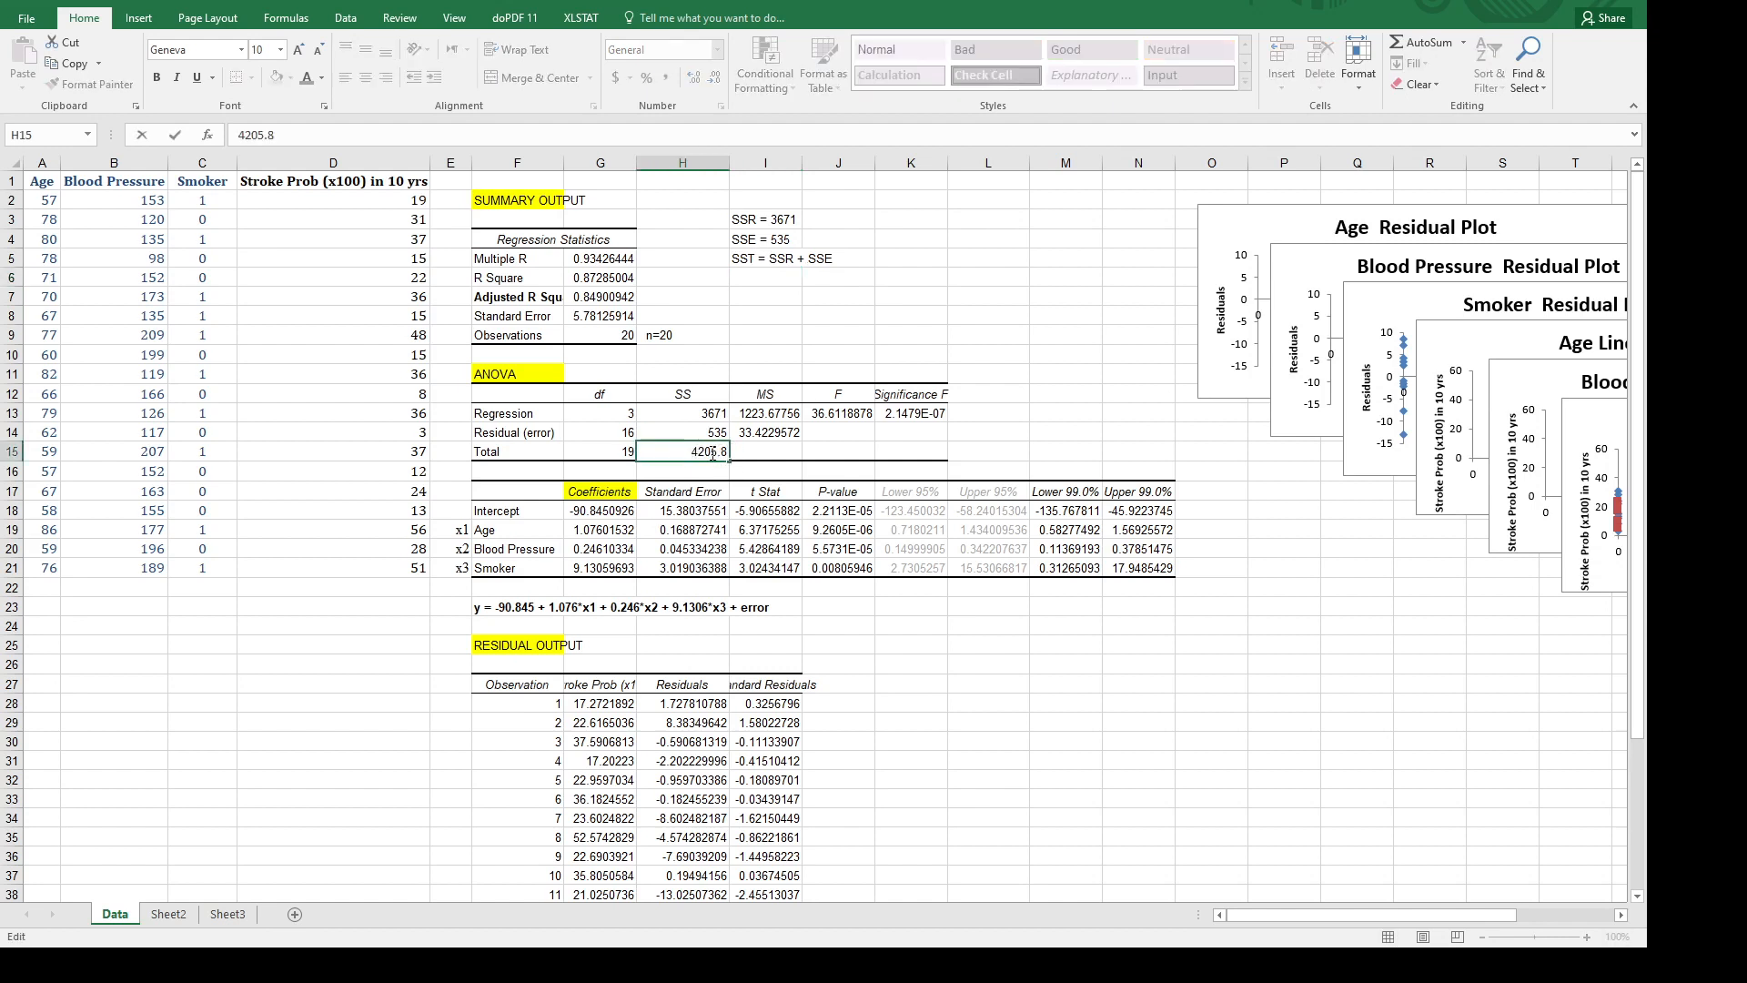
{"action": "left_click_drag", "start_coordinate": [714, 450], "coordinate": [736, 446]}
{"action": "type", "text": "6"}
{"action": "left_click", "coordinate": [791, 475]}
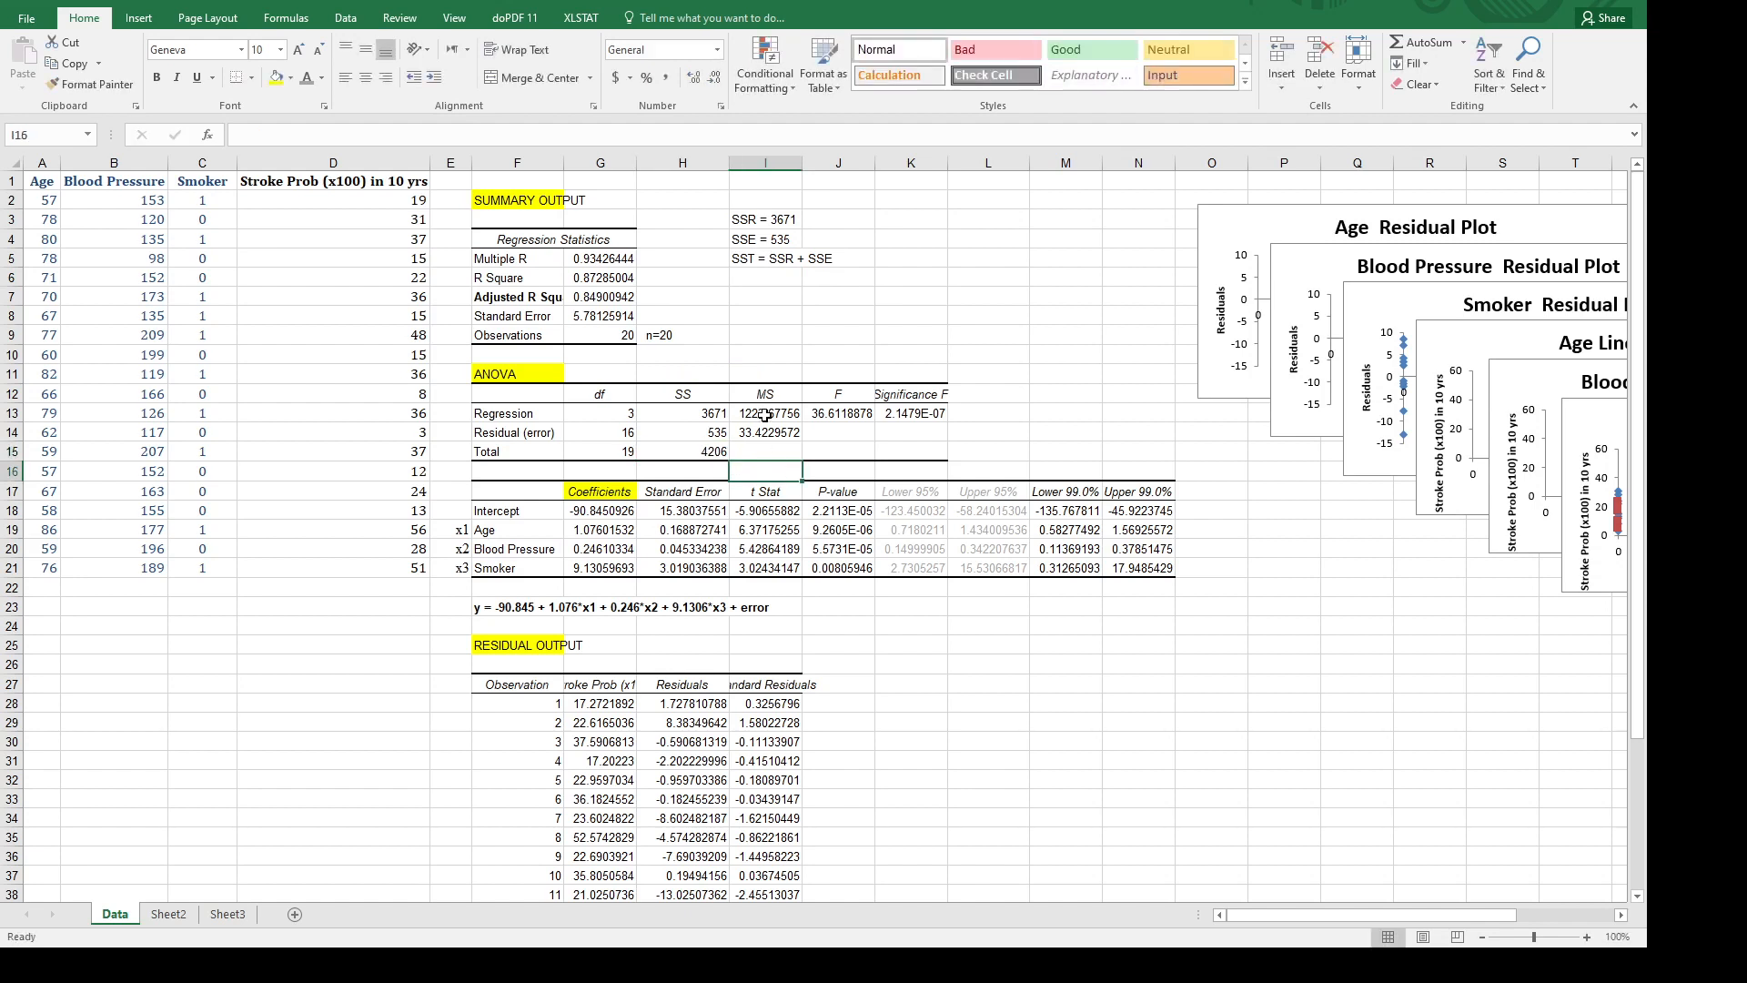
{"action": "left_click", "coordinate": [764, 391]}
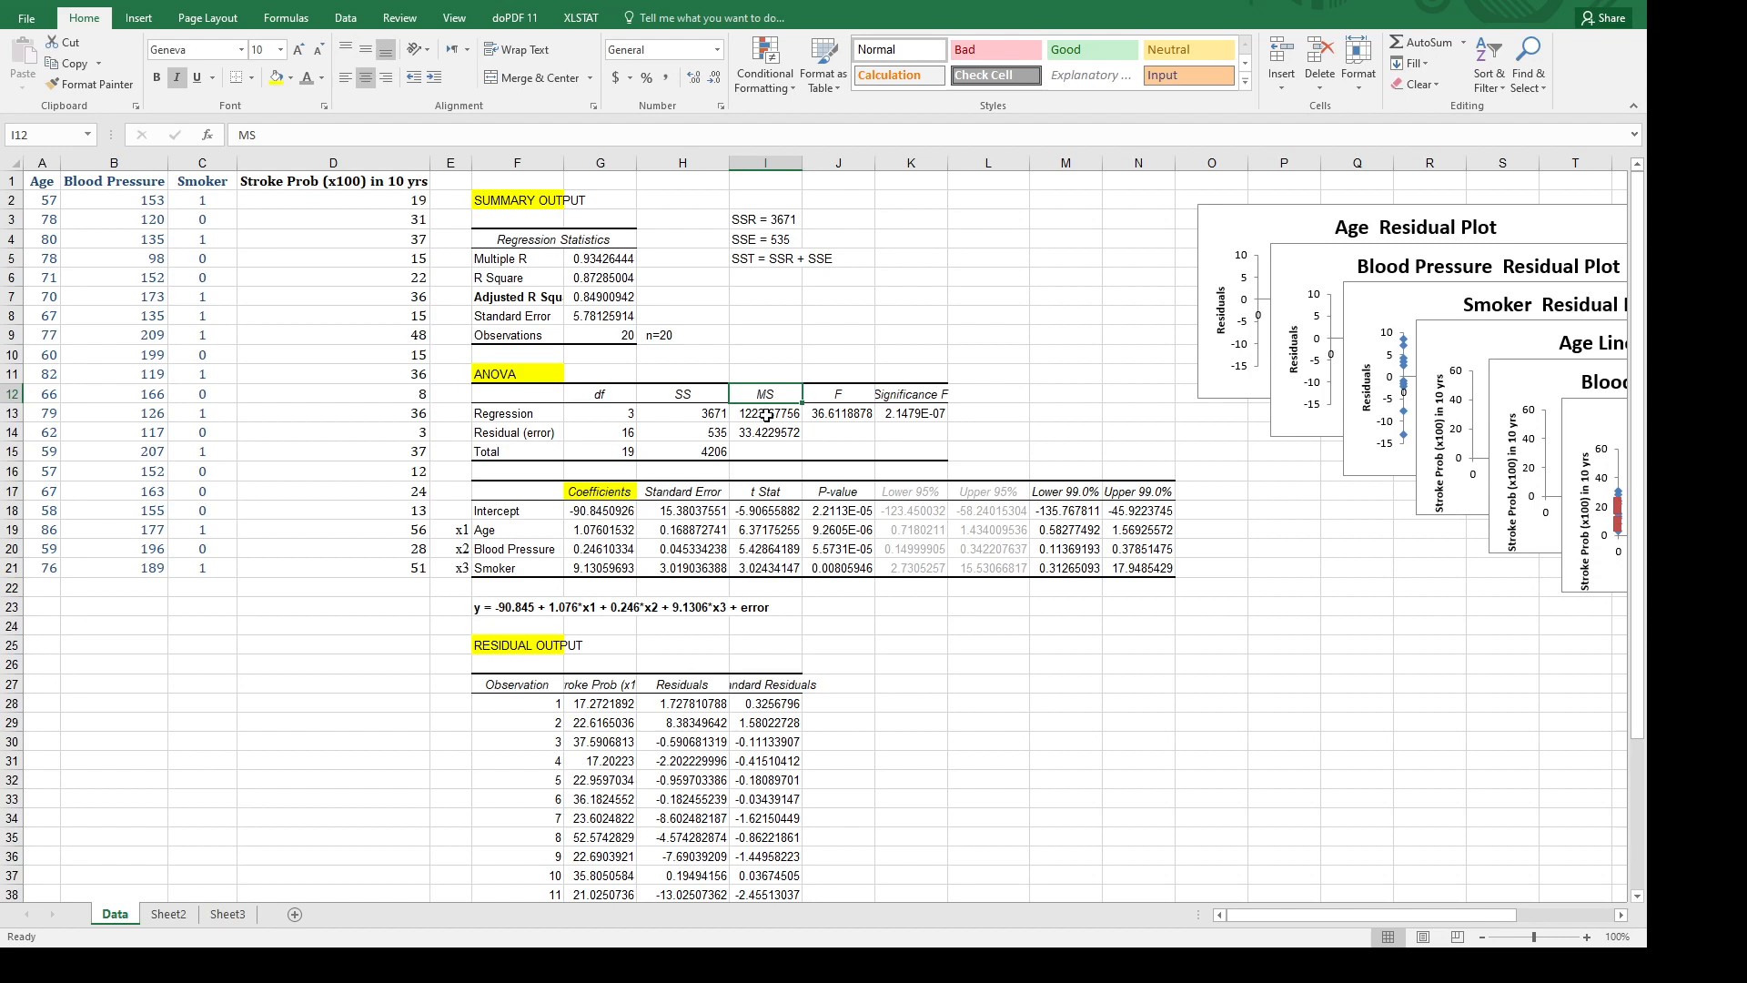
{"action": "left_click", "coordinate": [699, 415]}
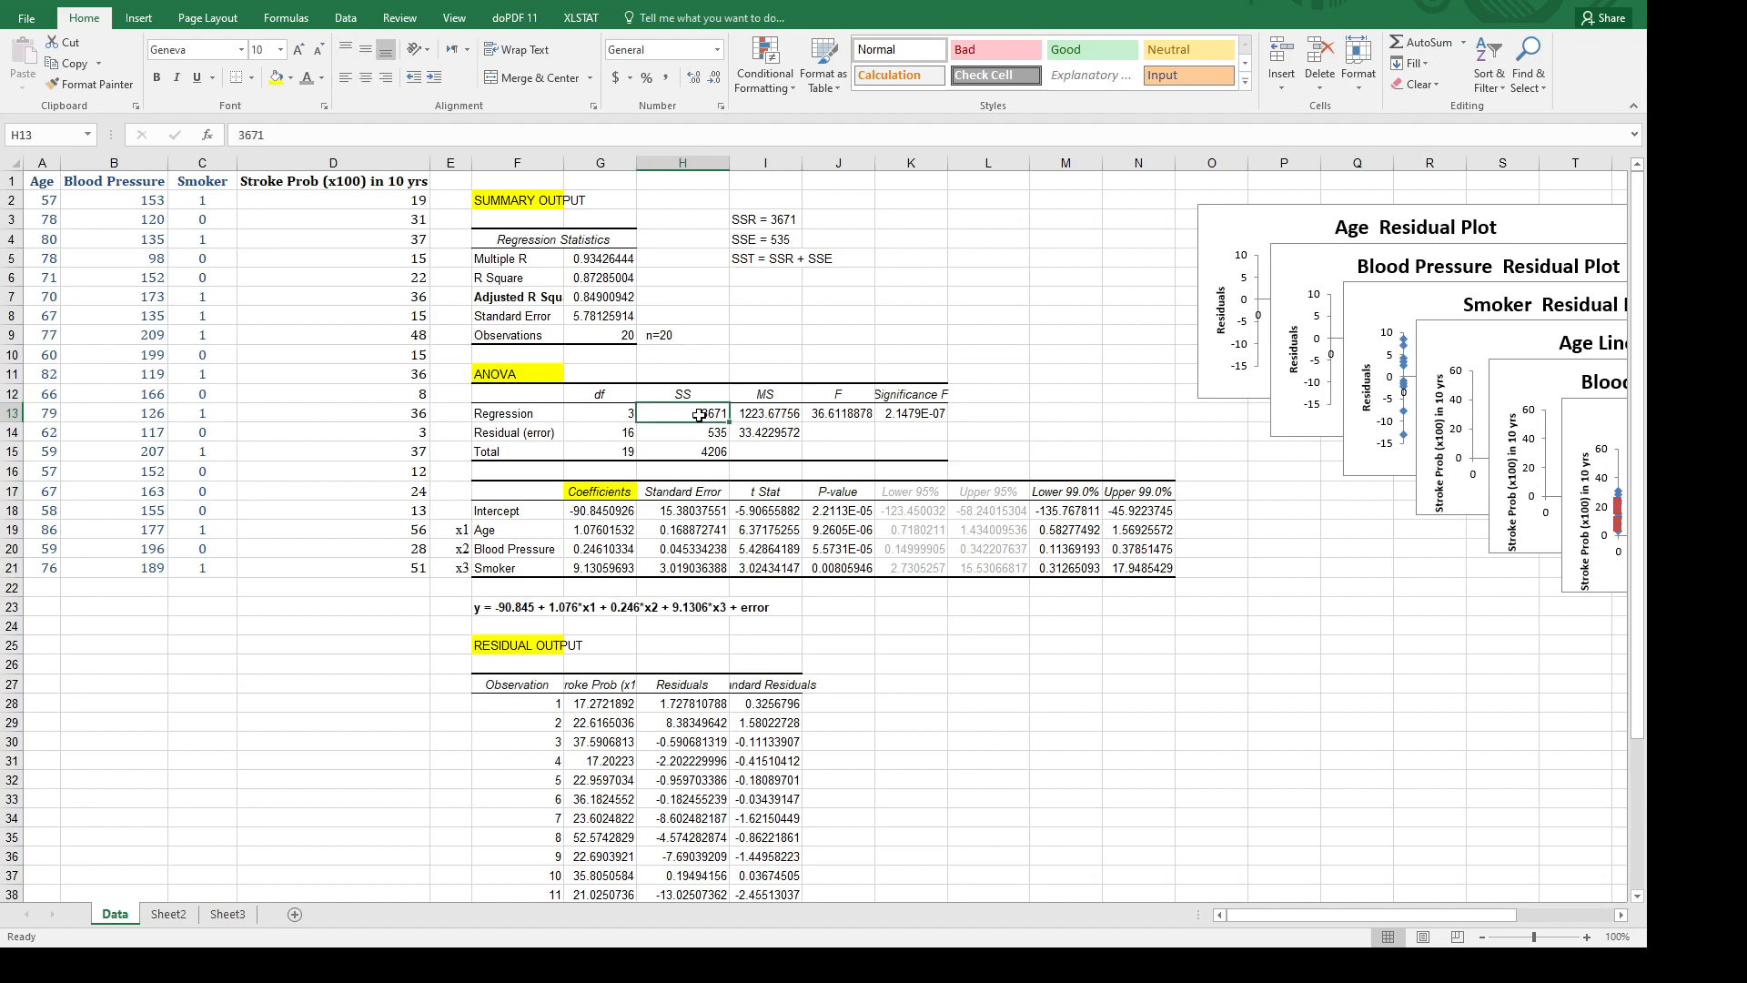
{"action": "left_click", "coordinate": [587, 416]}
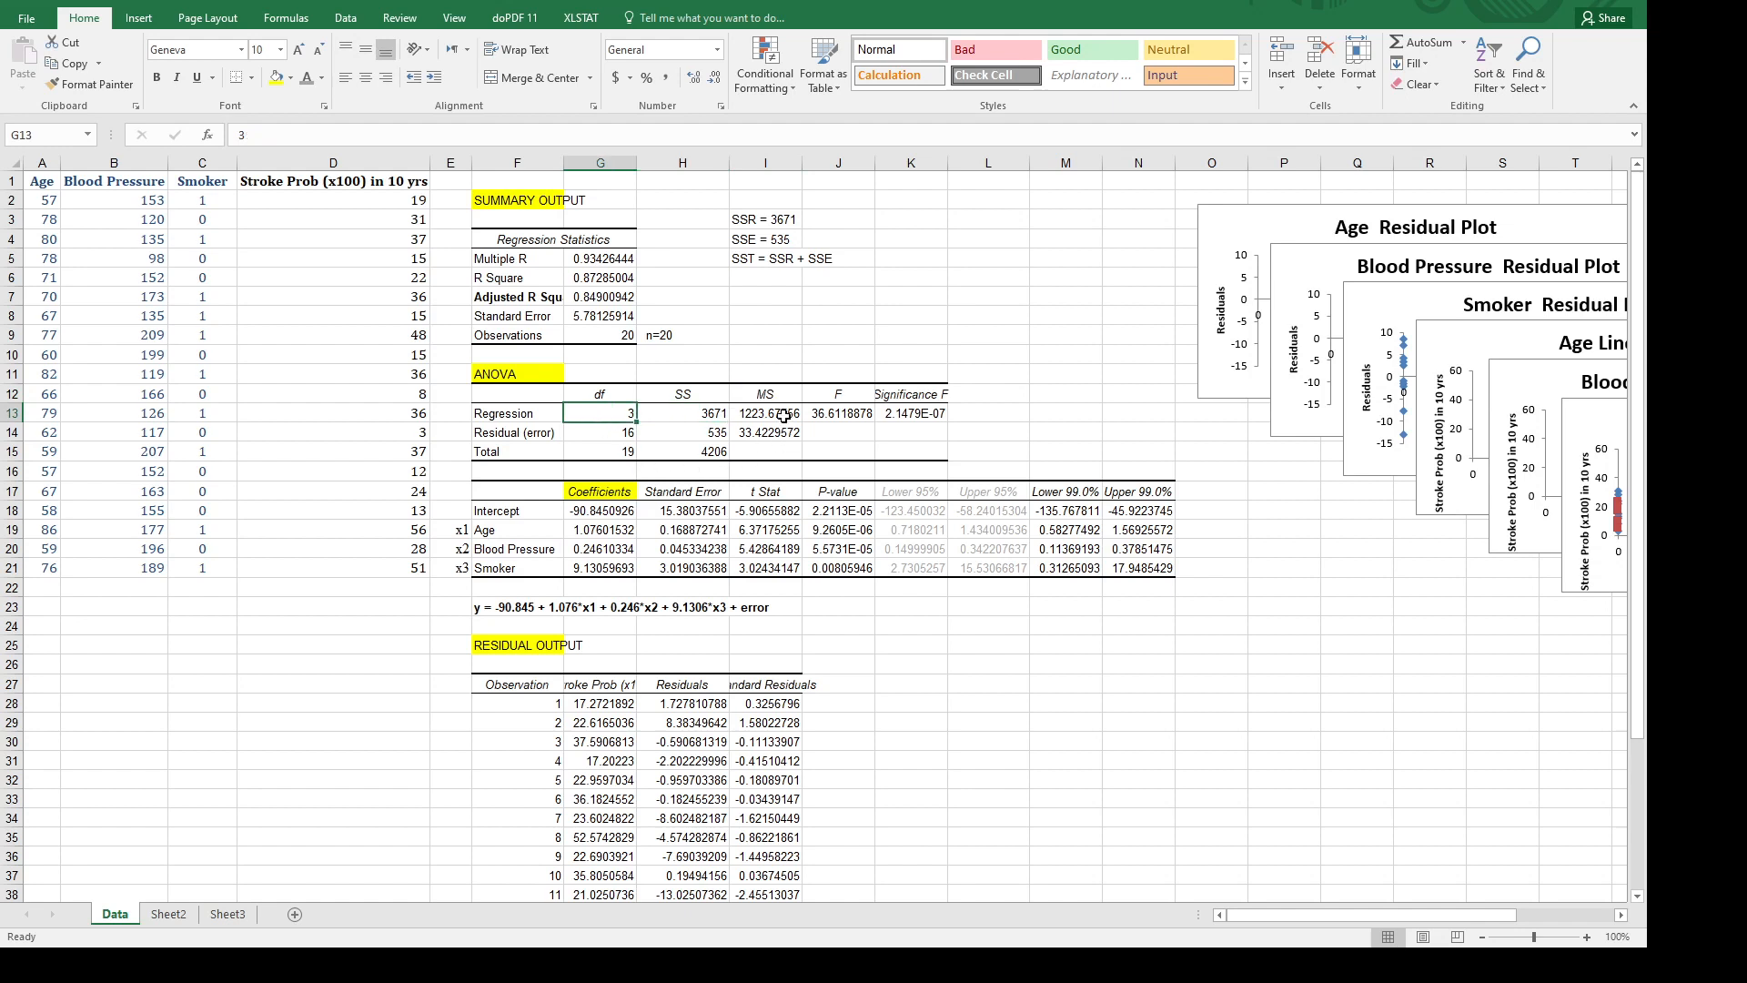
{"action": "double_click", "coordinate": [769, 356]}
{"action": "type", "text": "="}
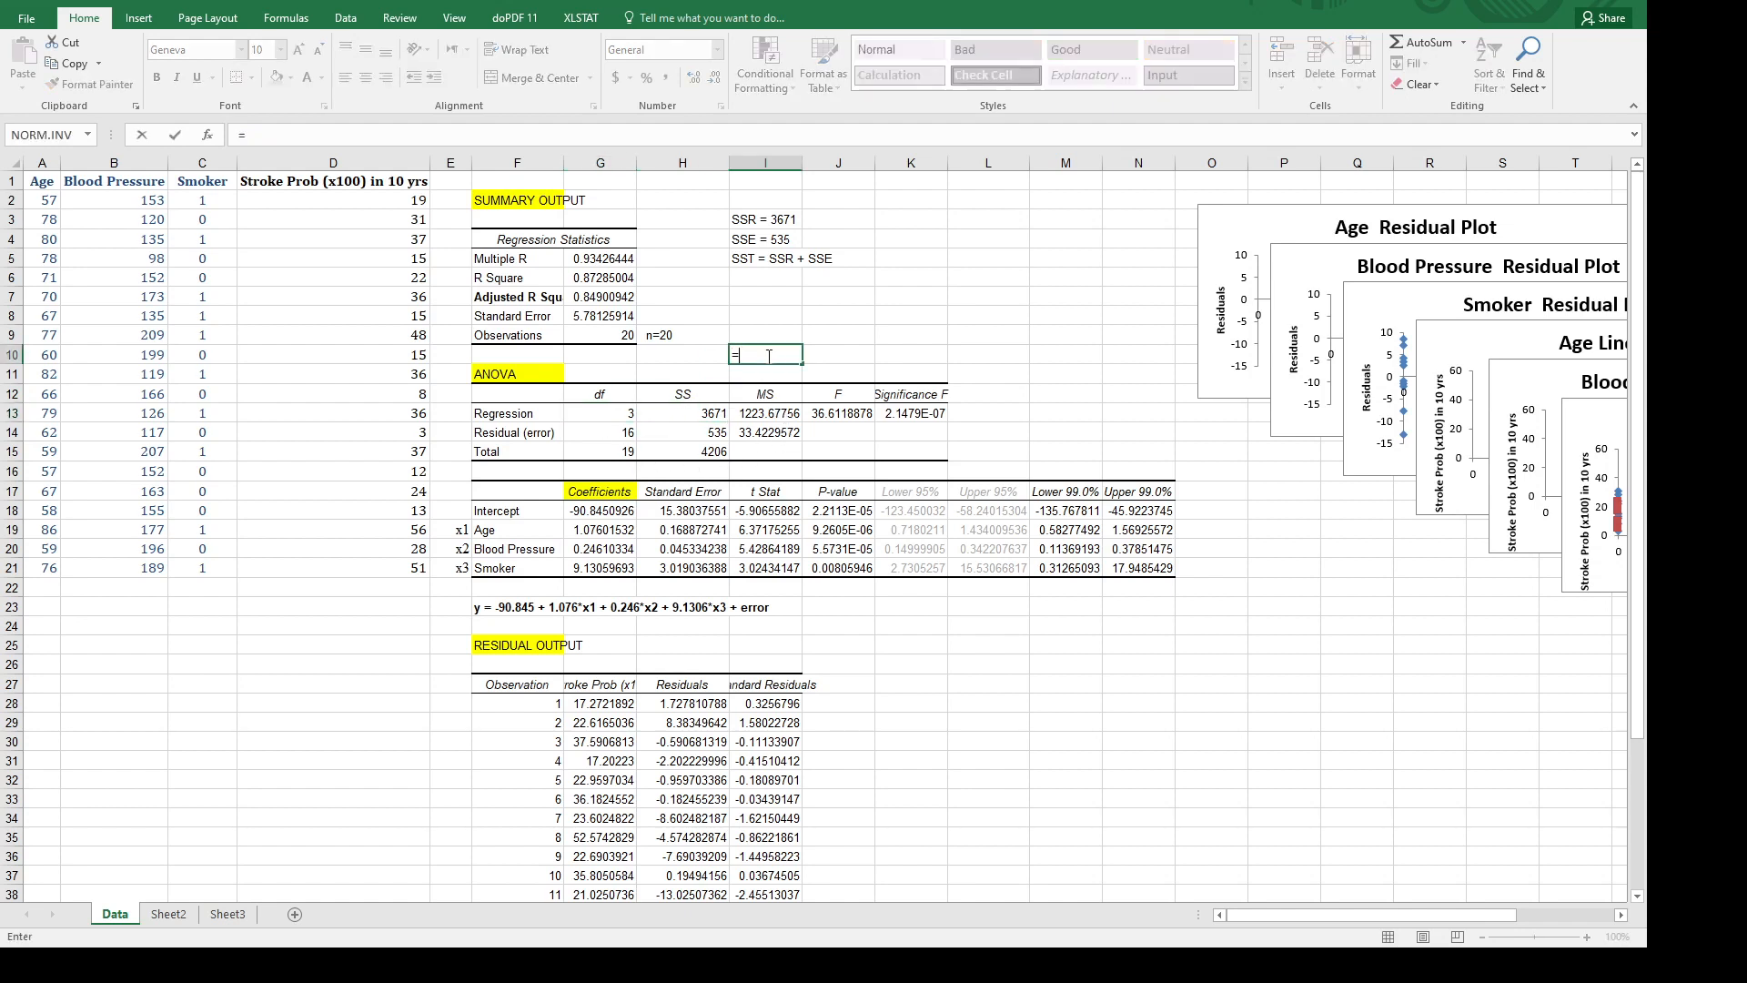
{"action": "left_click", "coordinate": [844, 309]}
{"action": "key", "text": "Escape"}
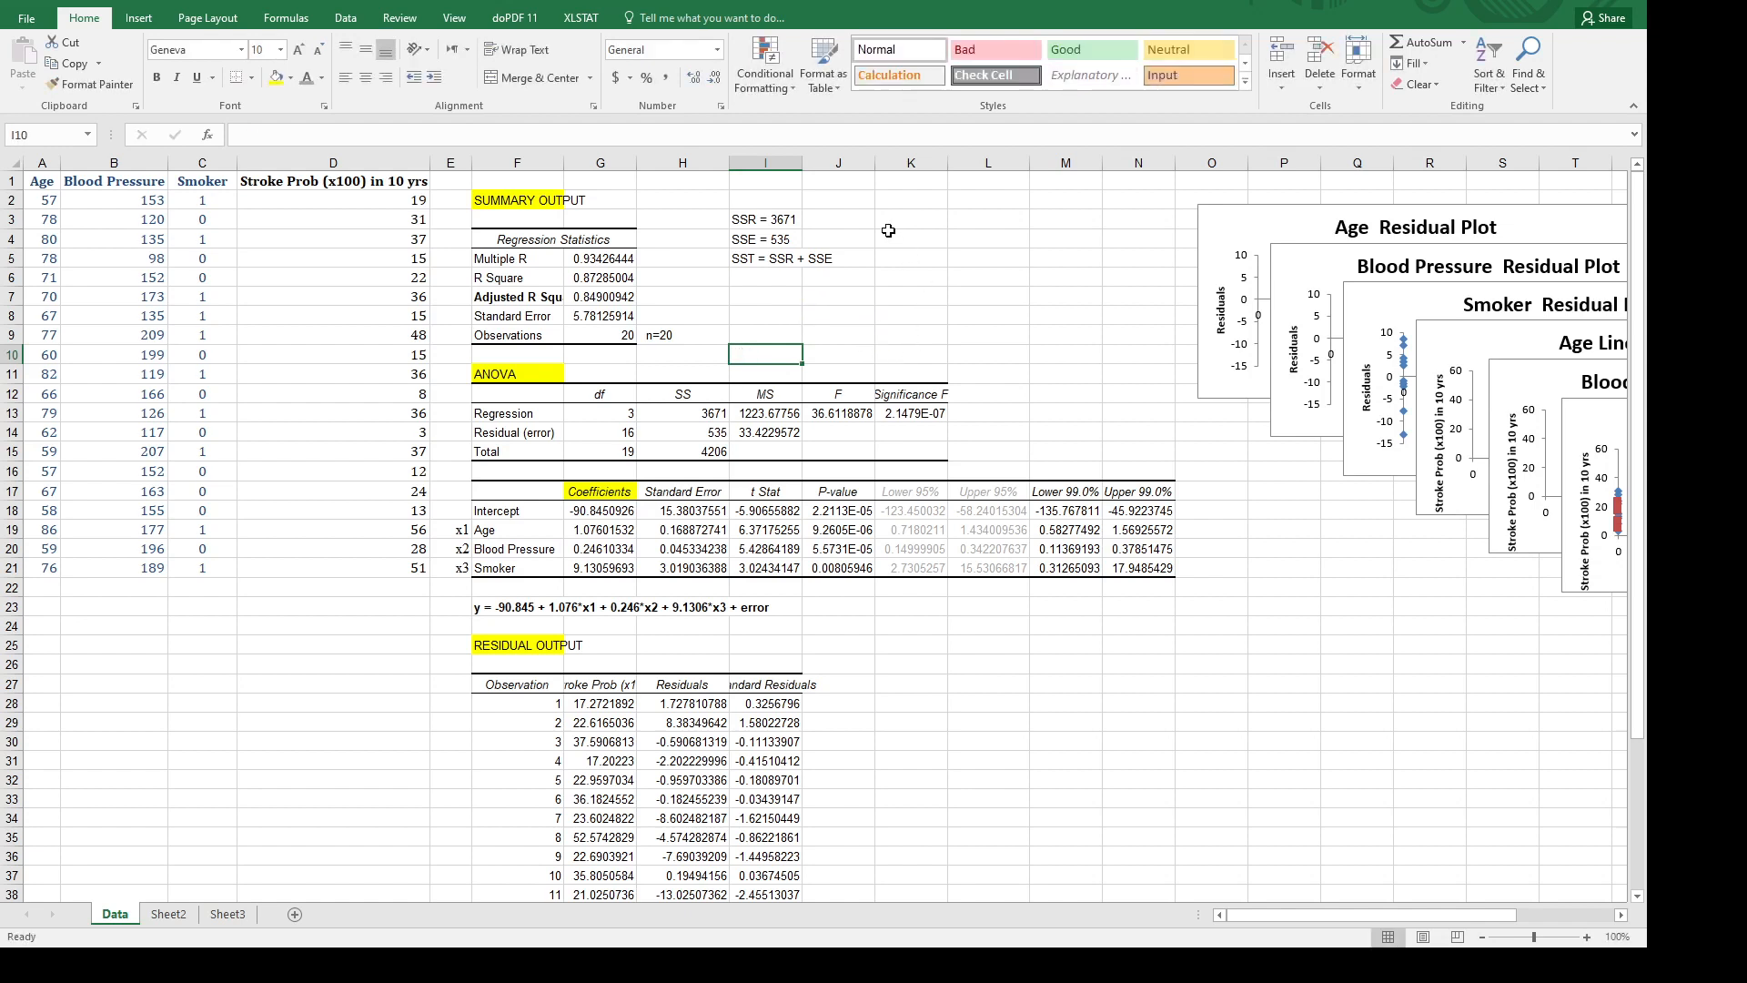
Enter the label "MSR =" in J3 beside the SSR note and right-align it.
{"action": "left_click", "coordinate": [859, 218]}
{"action": "left_click", "coordinate": [896, 220]}
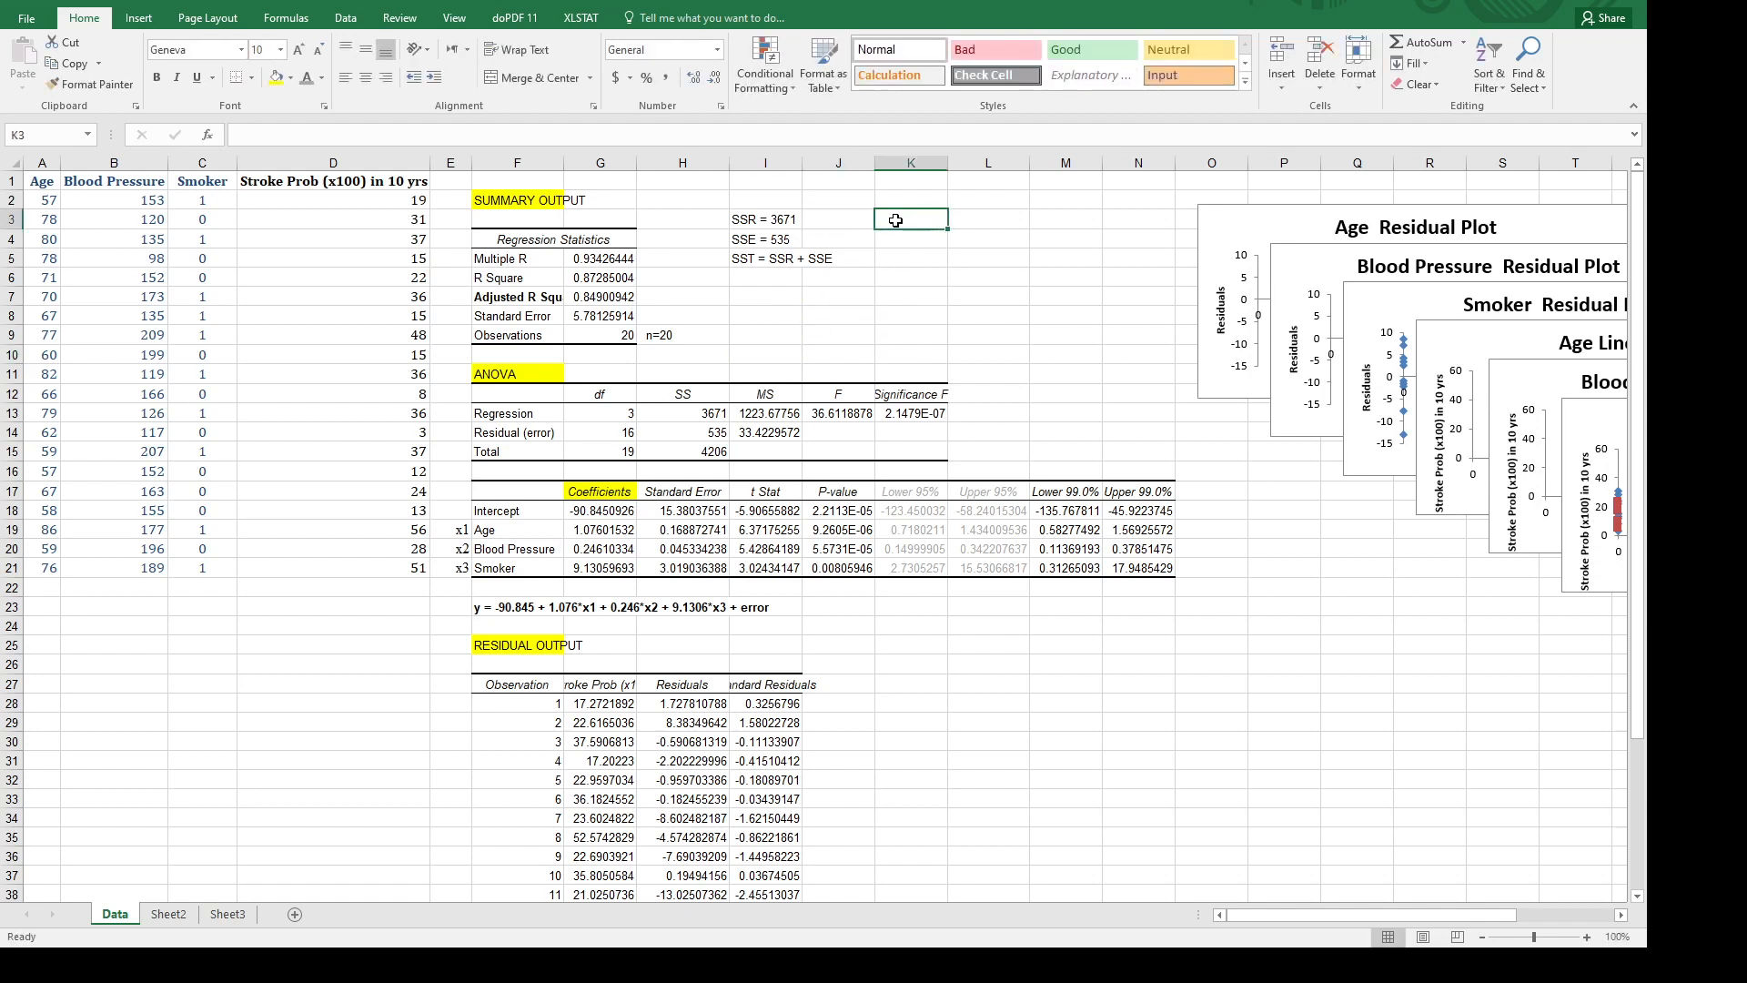
{"action": "double_click", "coordinate": [870, 220]}
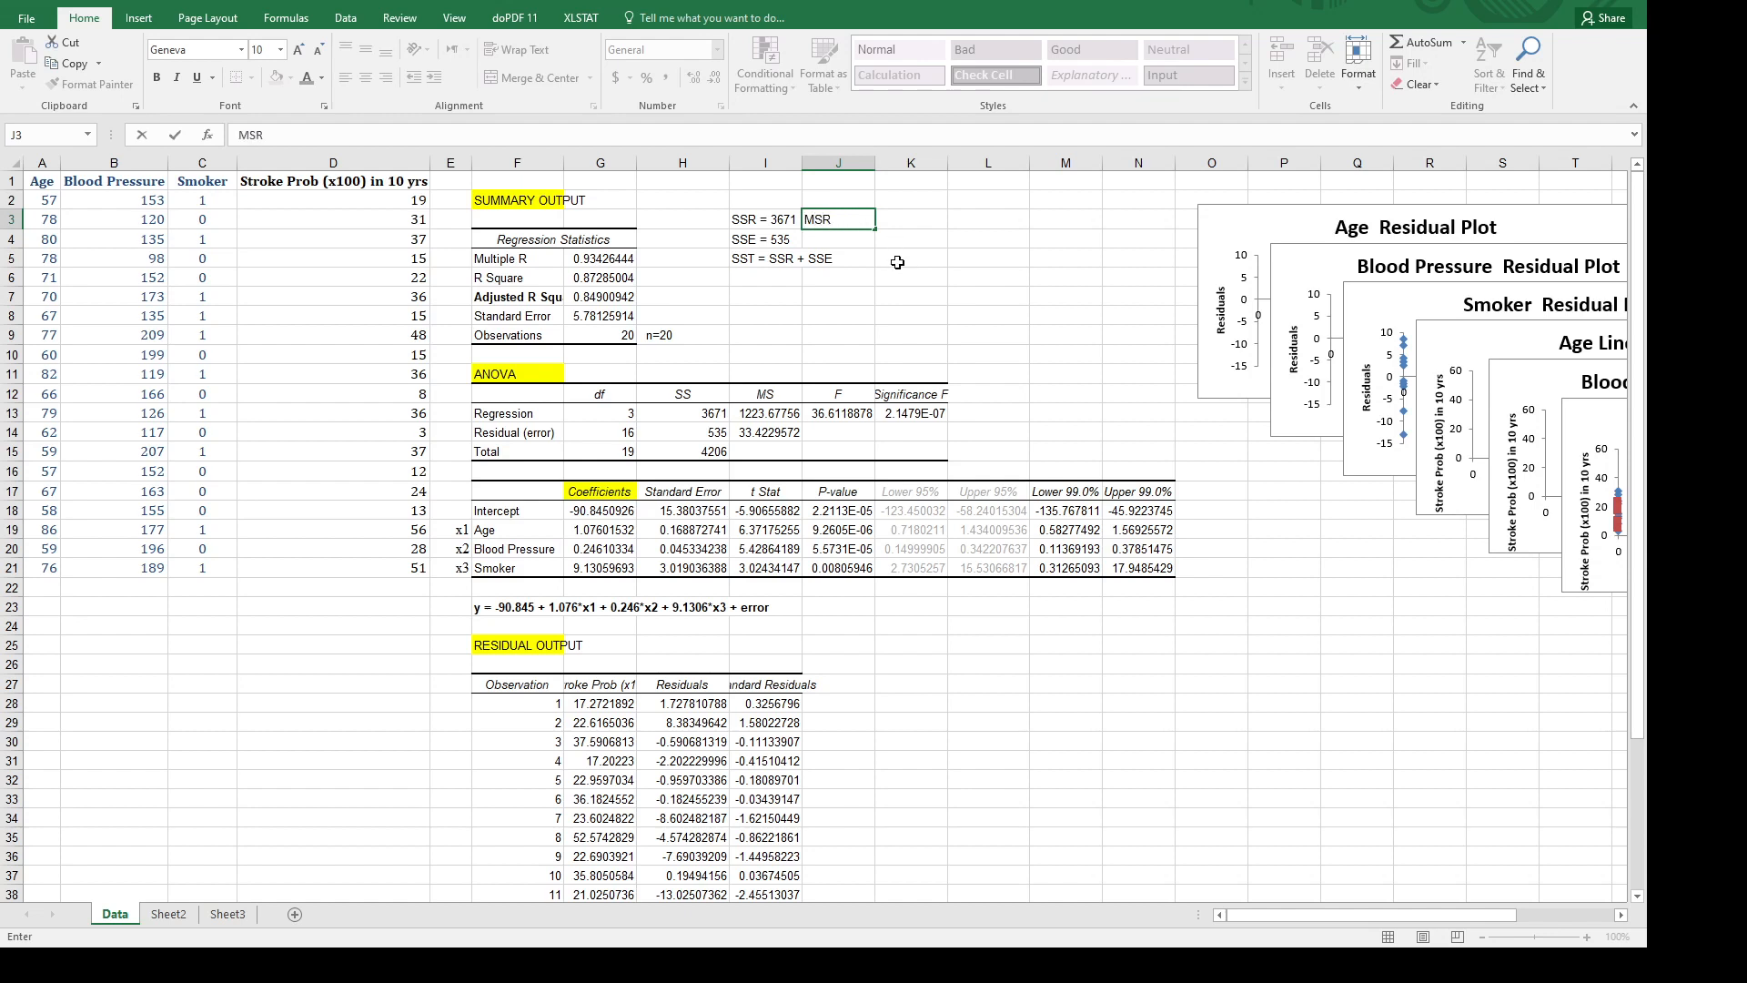
{"action": "key", "text": "ctrl+Return"}
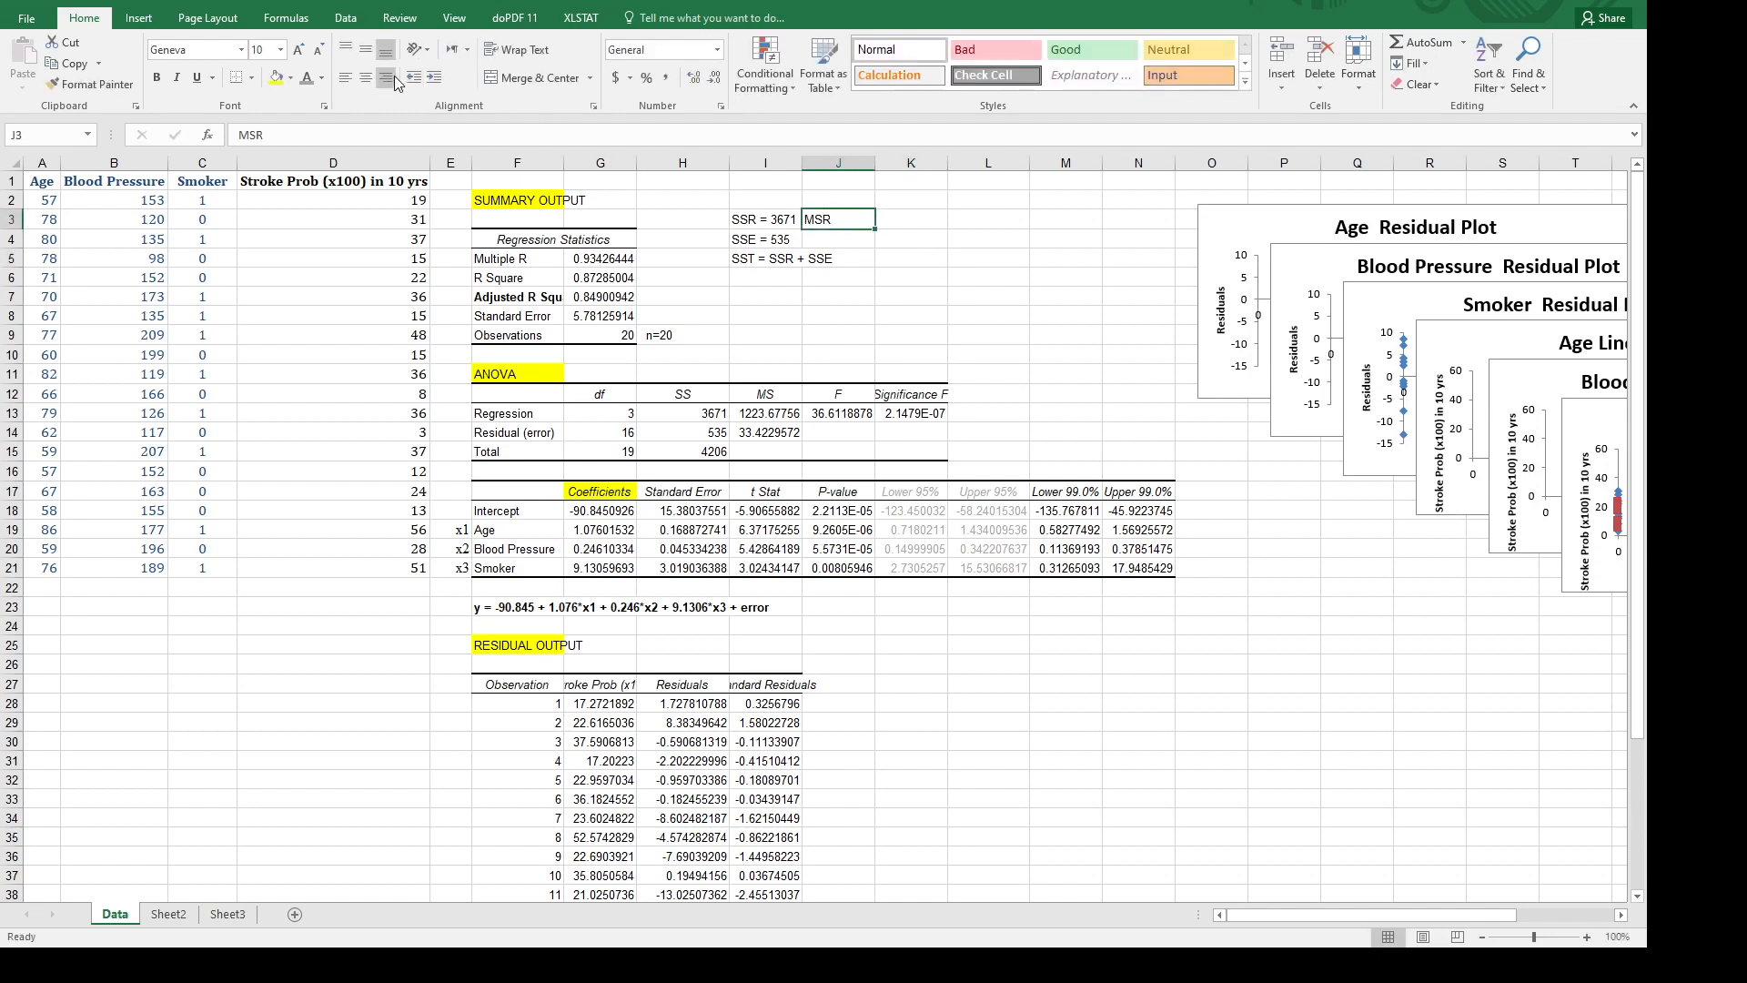
{"action": "double_click", "coordinate": [847, 219]}
{"action": "key", "text": "ctrl+Return"}
{"action": "left_click", "coordinate": [381, 84]}
Calculate MSR in K3 with =H13/G13 and compare it with the Regression mean square in I13.
{"action": "left_click", "coordinate": [915, 216]}
{"action": "type", "text": "="}
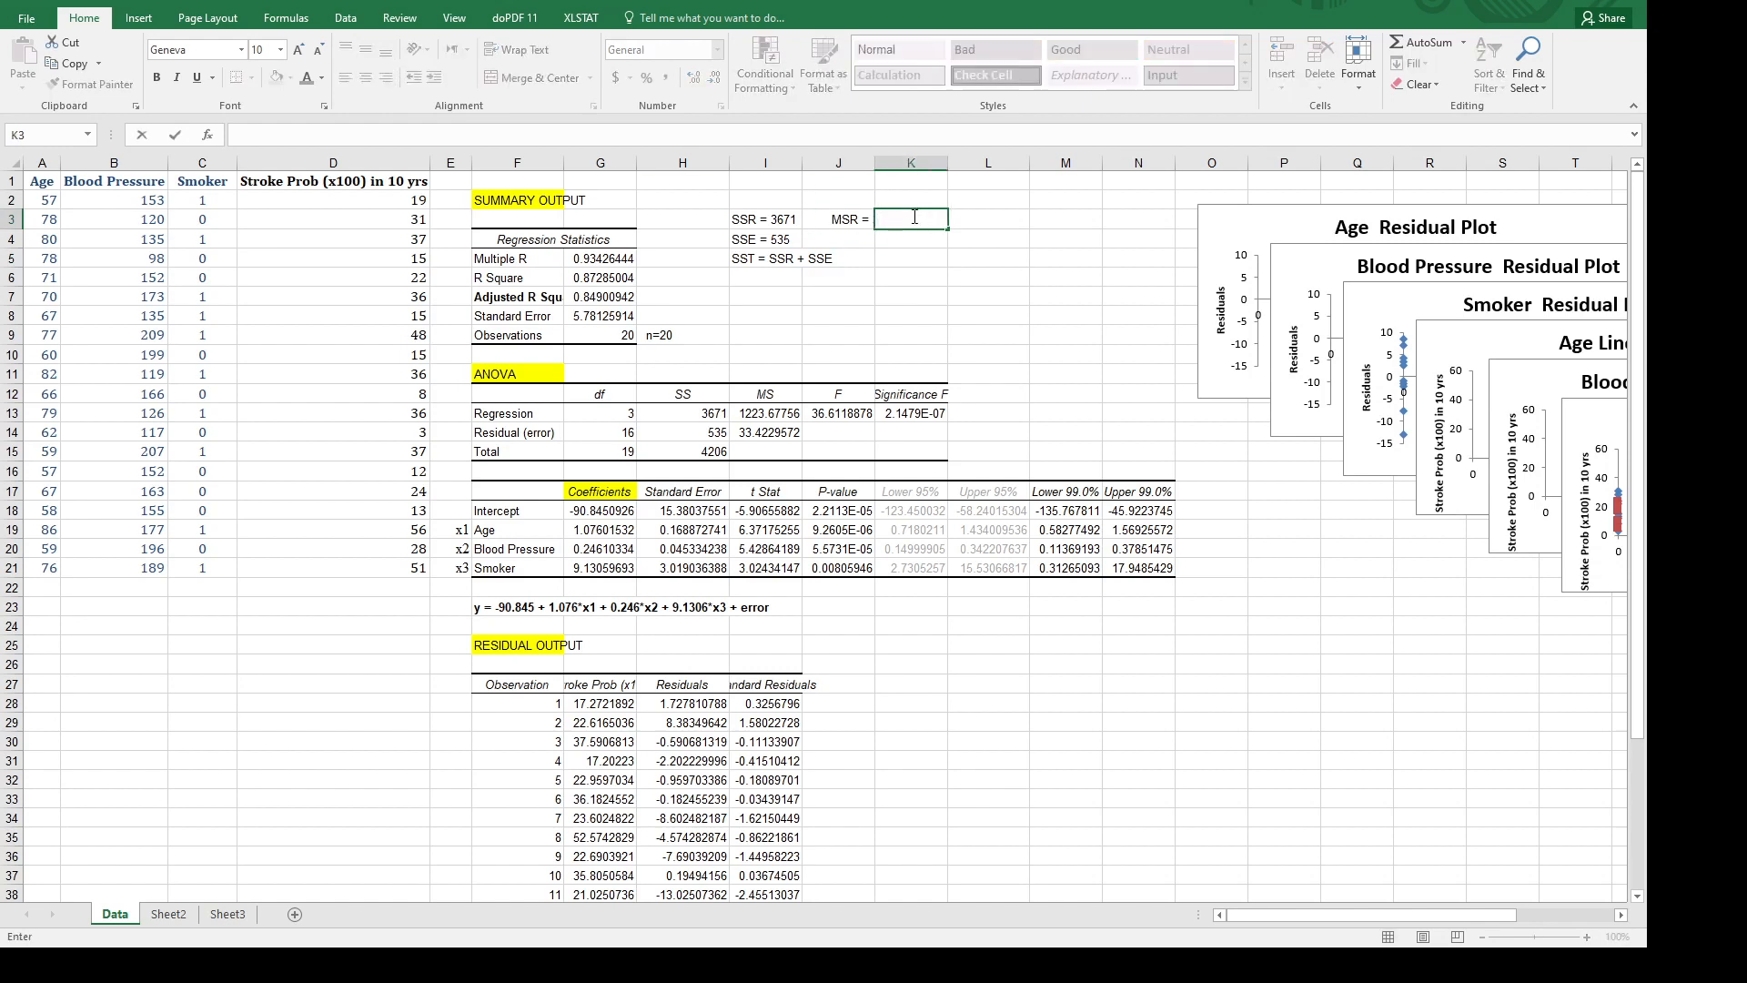
{"action": "left_click", "coordinate": [706, 414]}
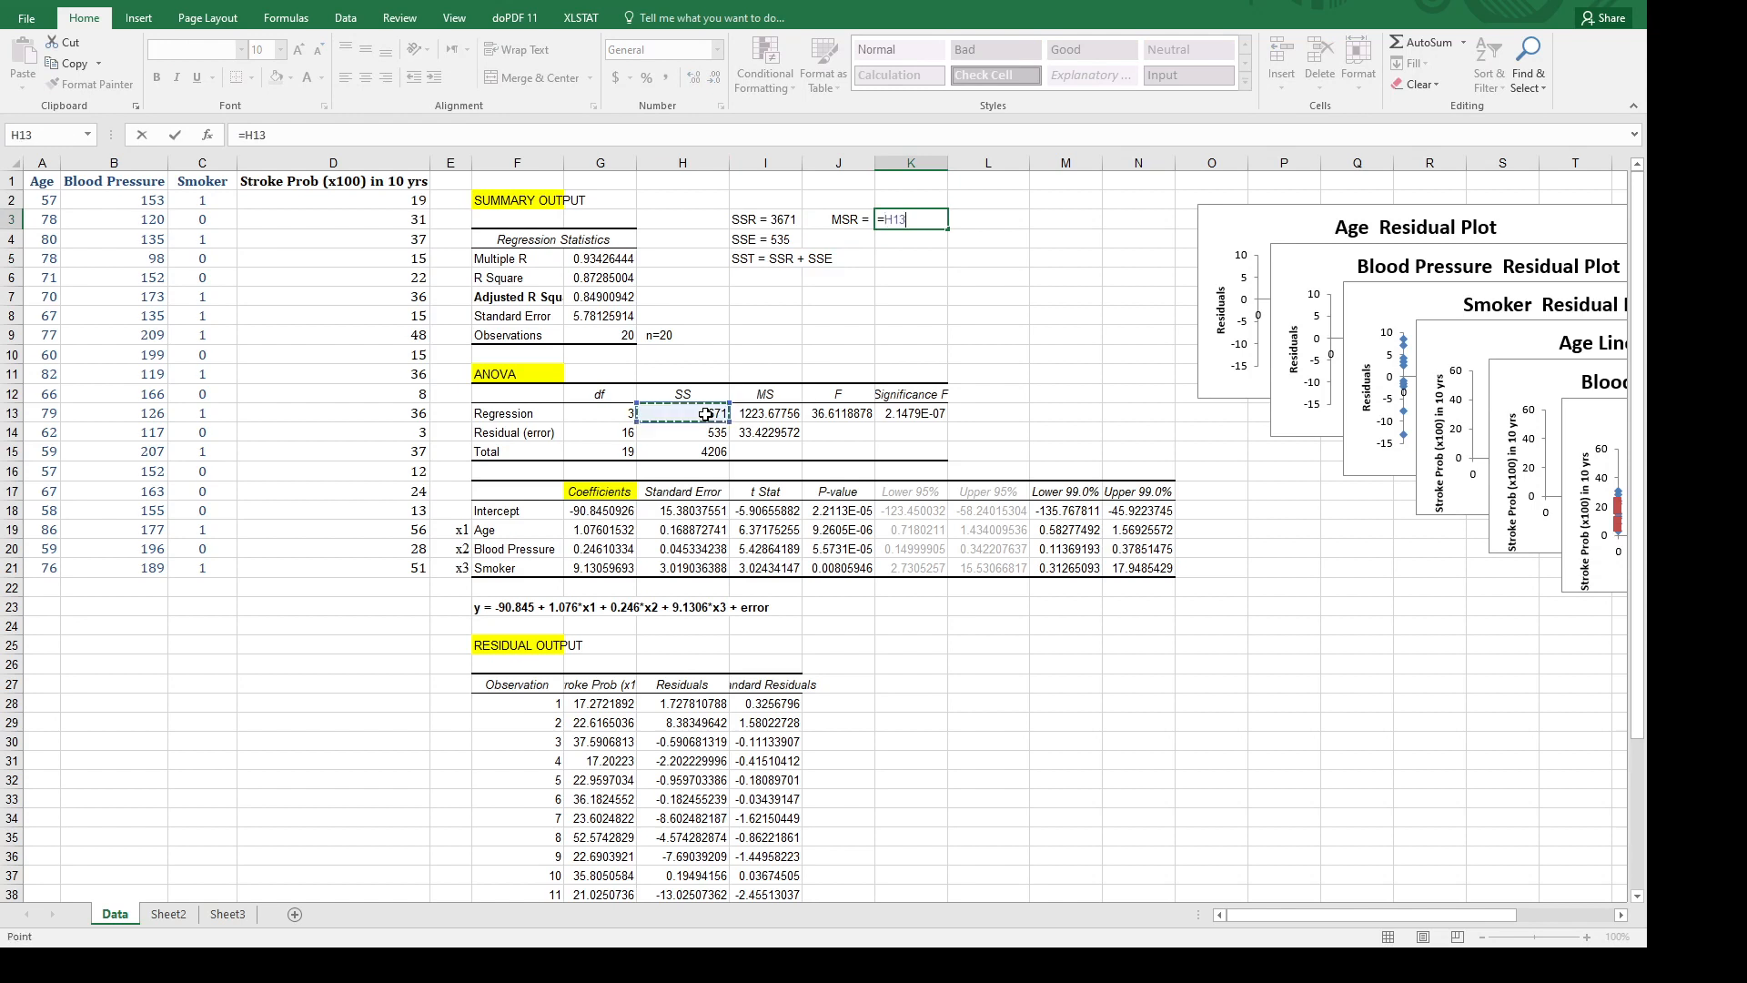
{"action": "type", "text": "/"}
{"action": "left_click", "coordinate": [608, 412]}
{"action": "key", "text": "Return"}
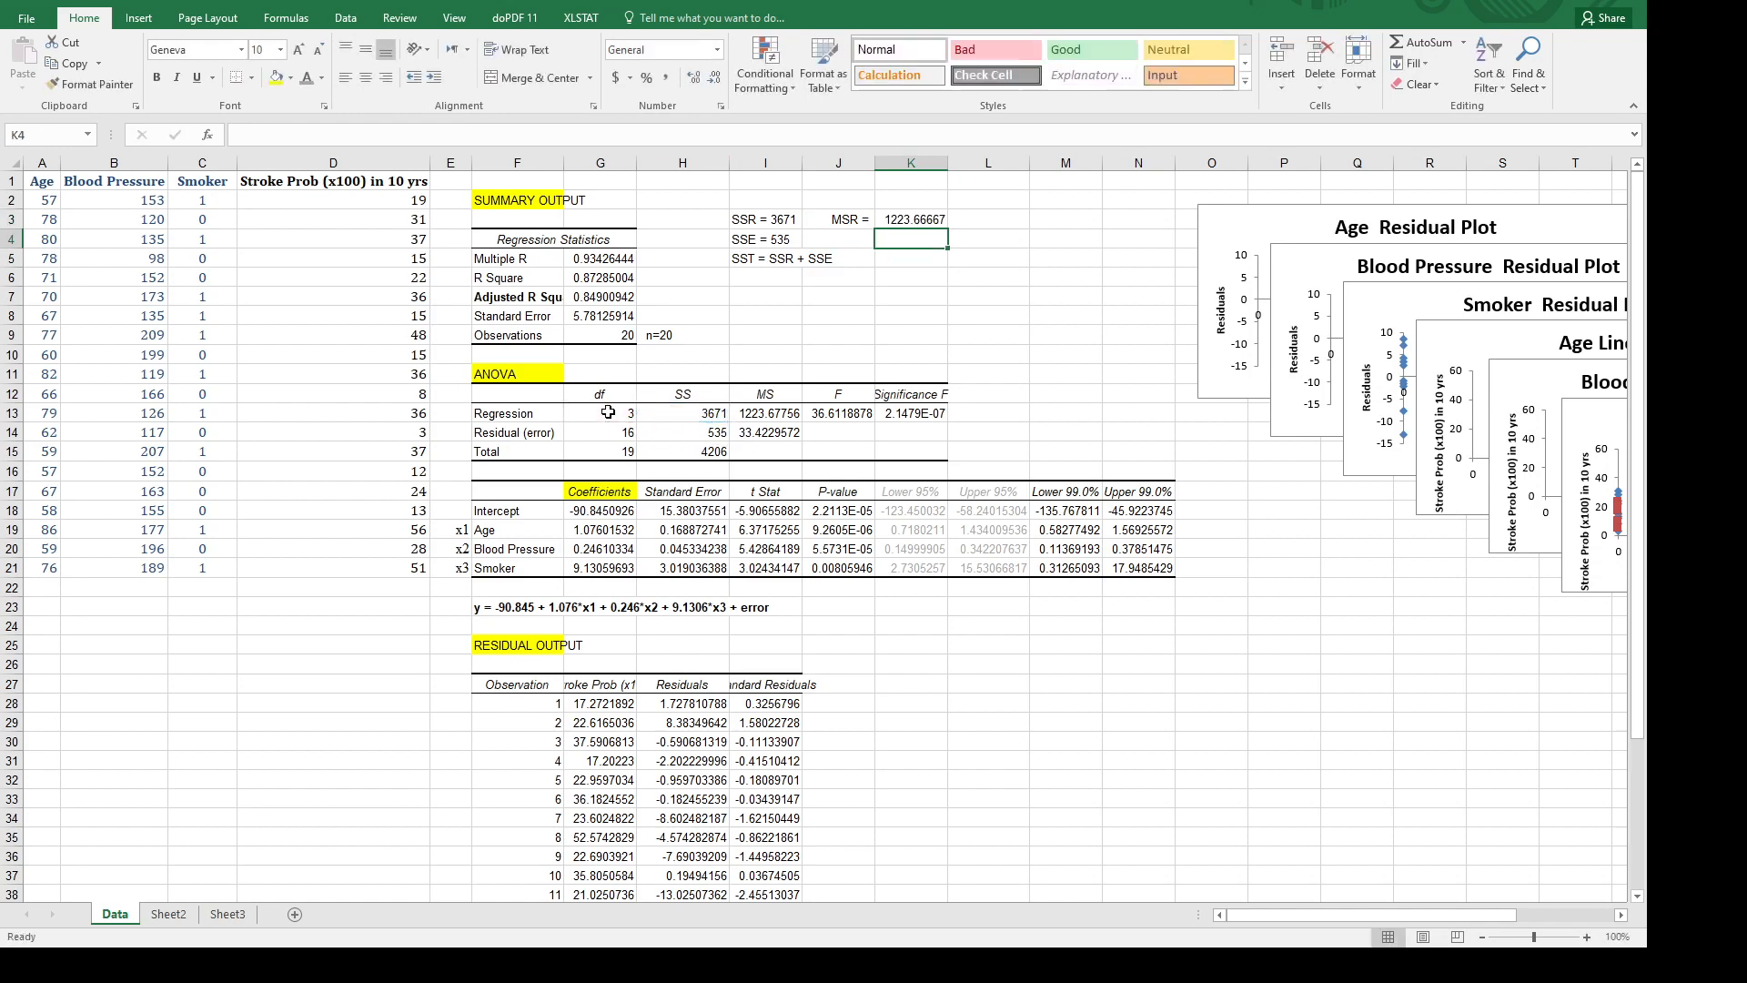
{"action": "left_click", "coordinate": [913, 222]}
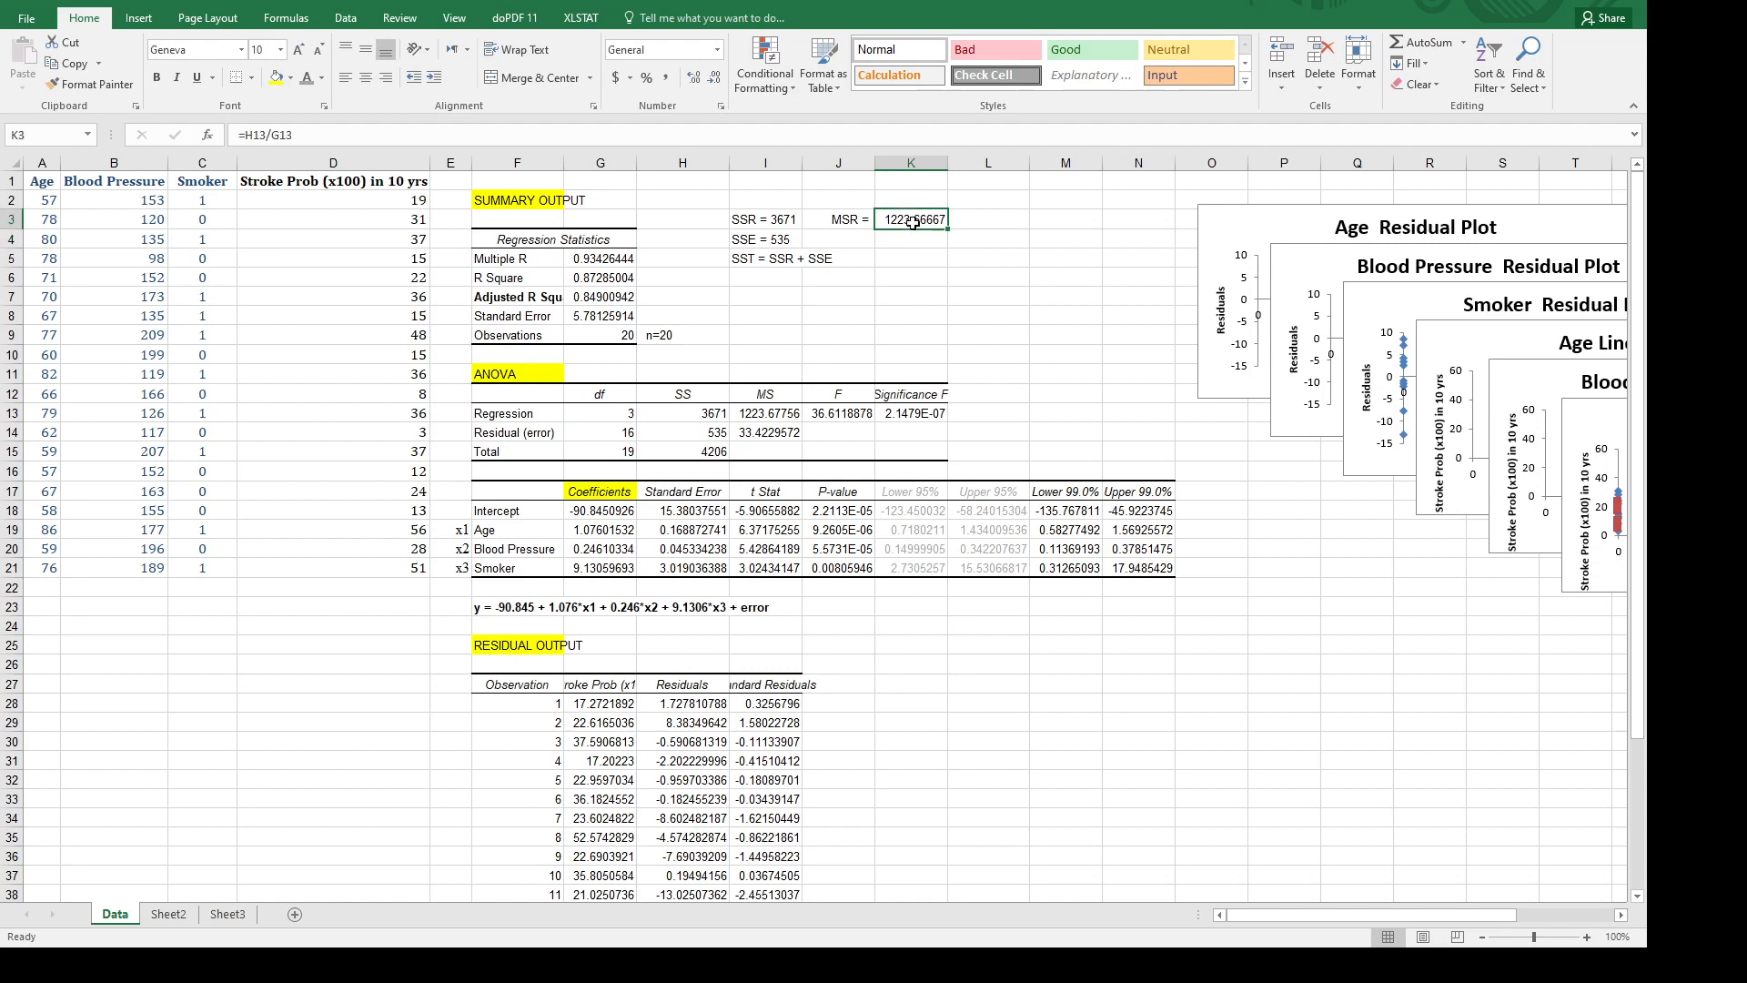
{"action": "left_click", "coordinate": [762, 417]}
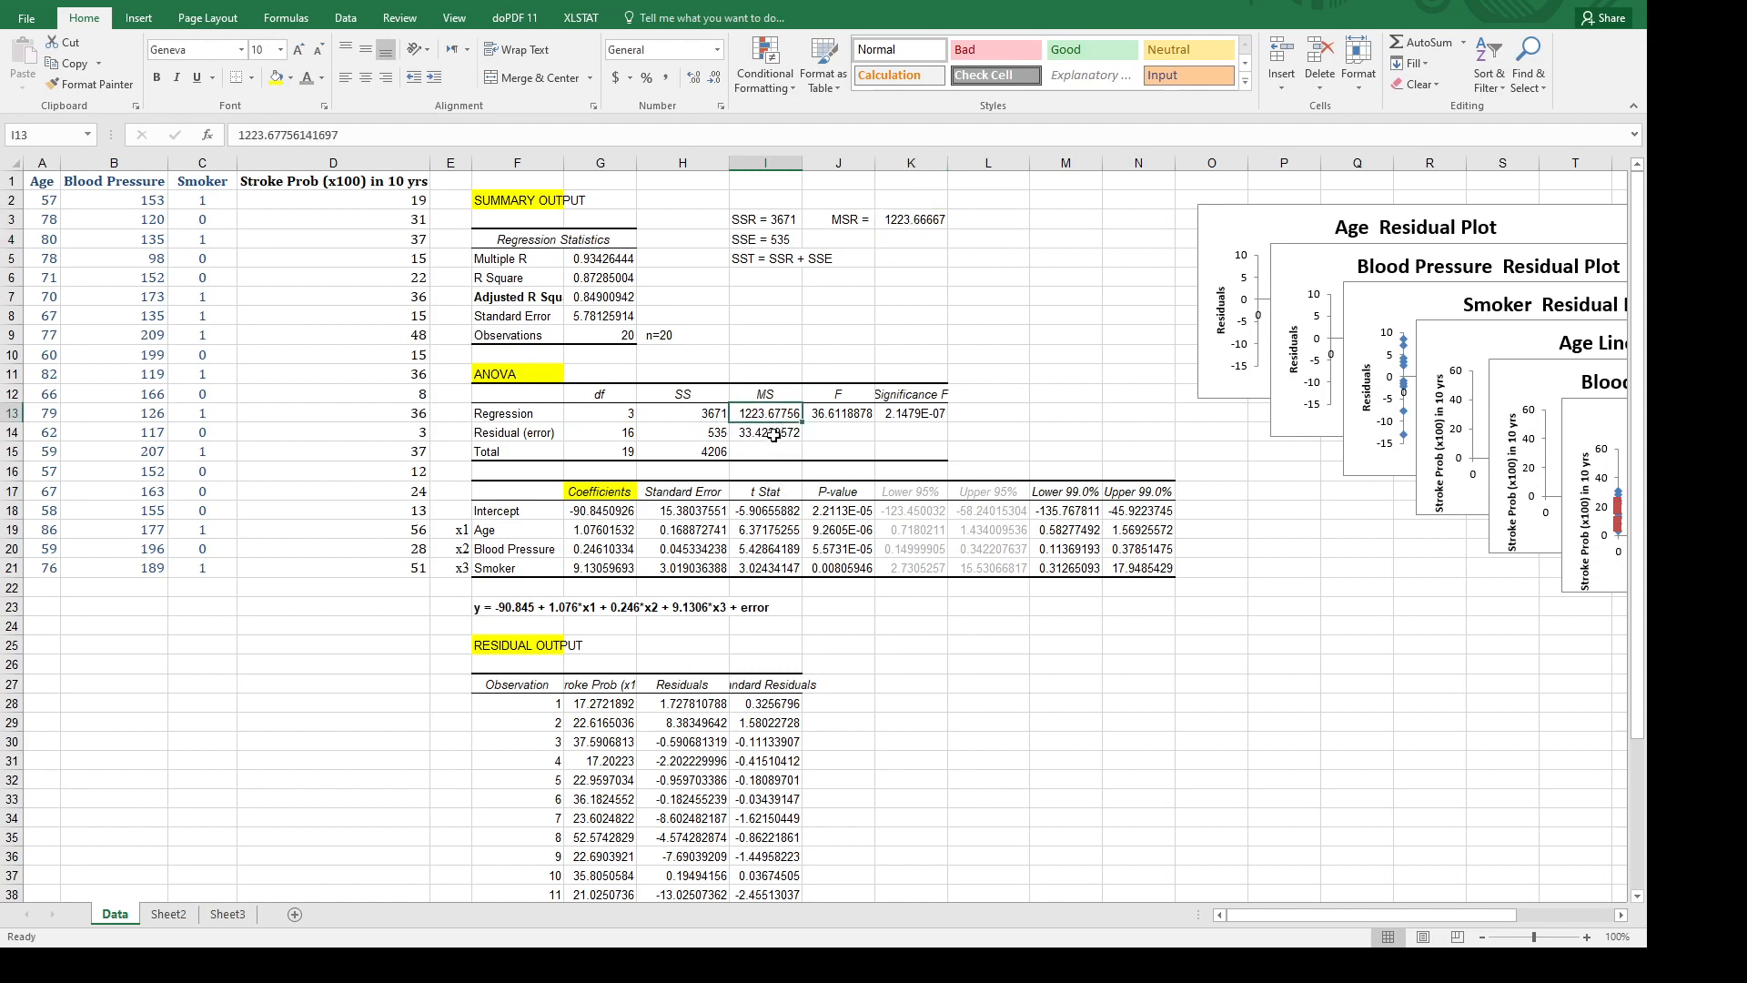
Enter the label "MSE =" in J4 beside the SSE note and right-align it.
{"action": "left_click", "coordinate": [862, 237]}
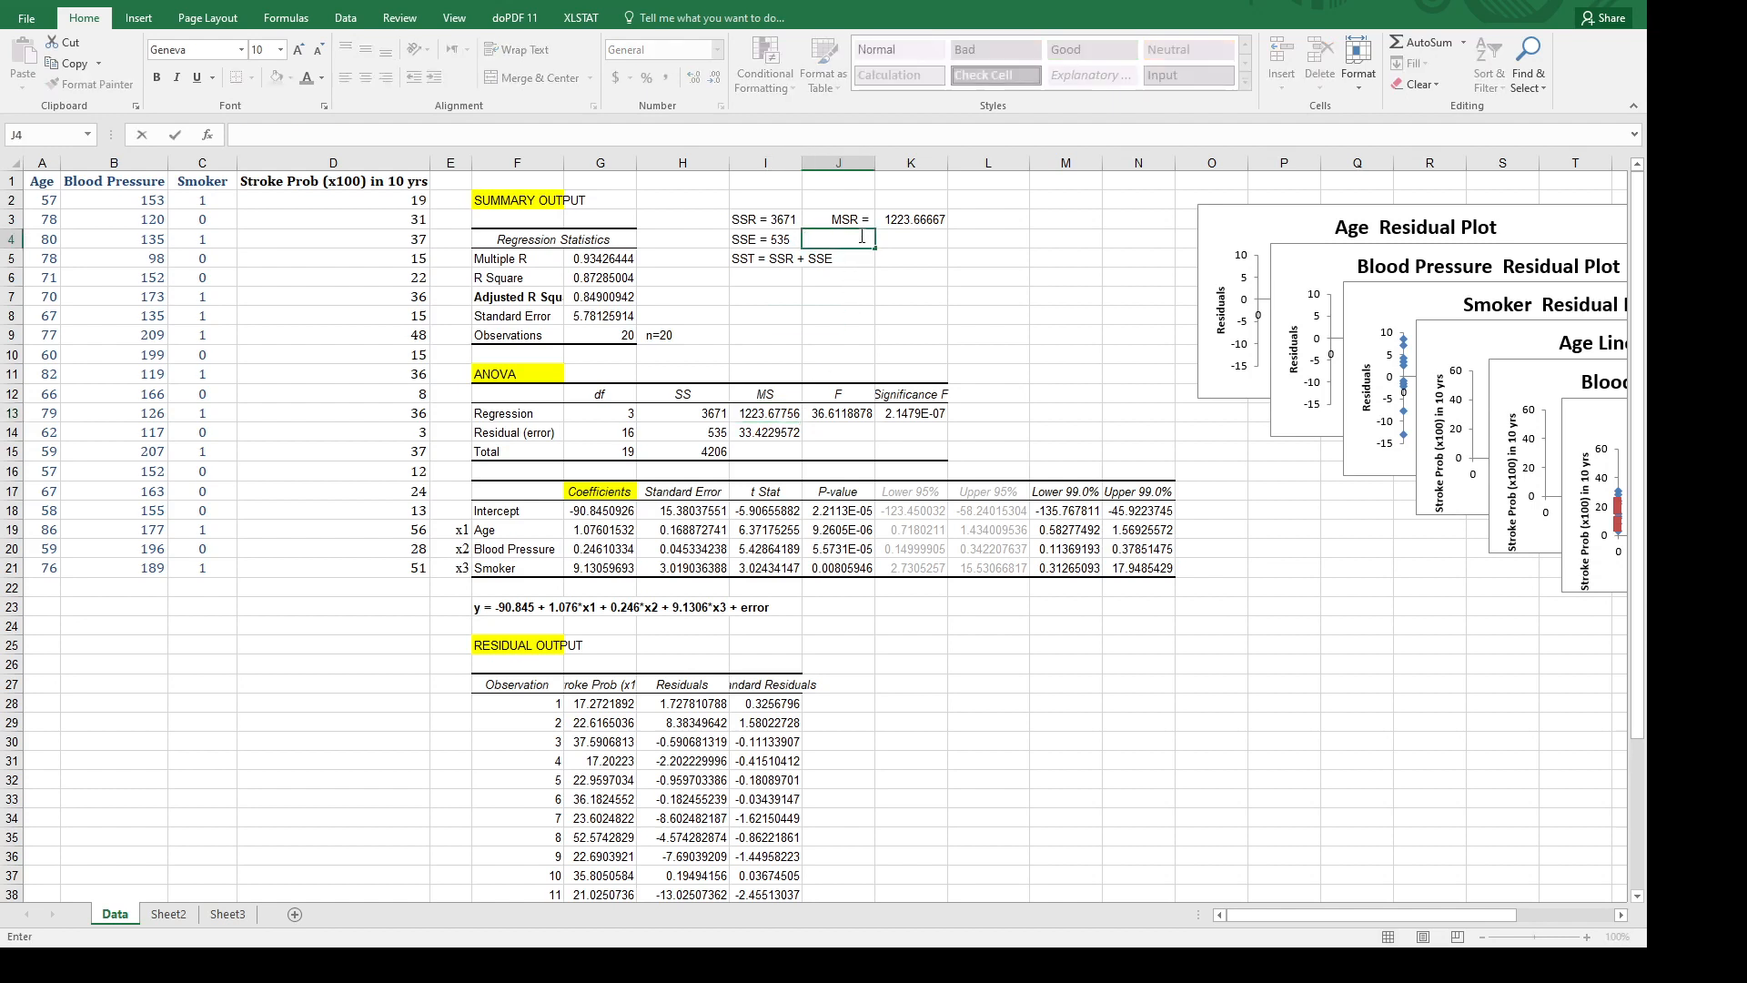
{"action": "type", "text": "MSE ="}
{"action": "left_click", "coordinate": [870, 308]}
{"action": "left_click", "coordinate": [863, 243]}
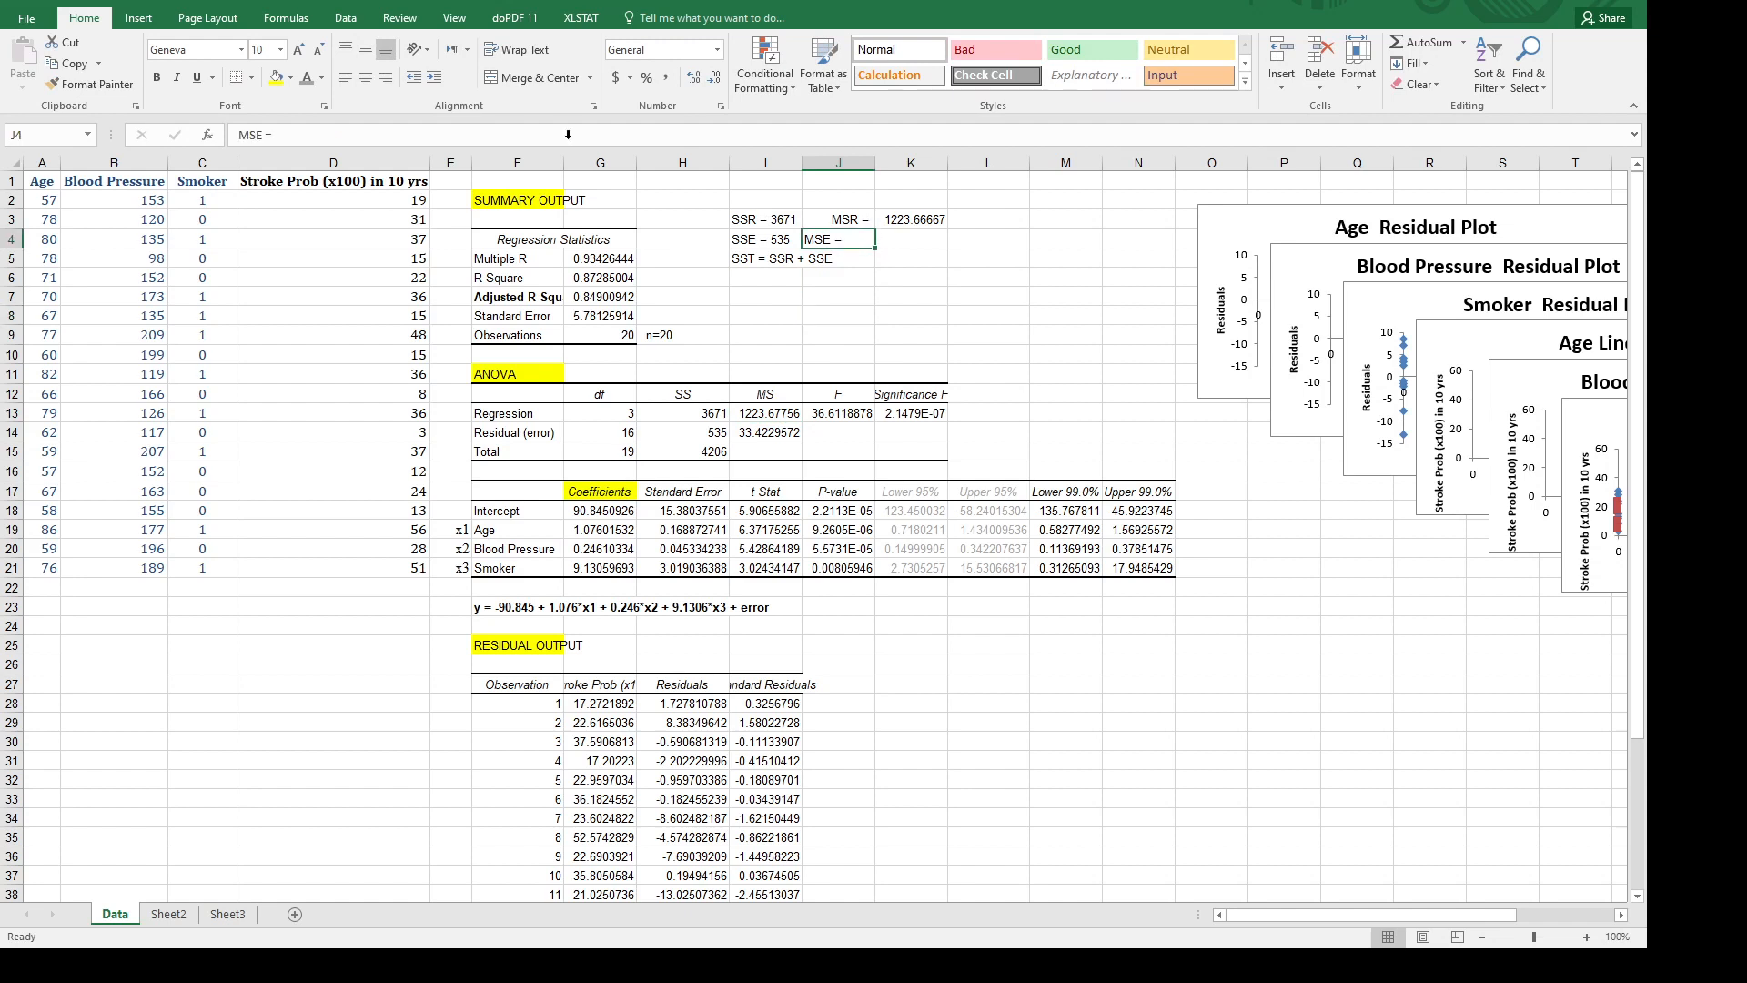
{"action": "left_click", "coordinate": [437, 77]}
{"action": "key", "text": "ctrl+z"}
{"action": "left_click", "coordinate": [387, 77]}
Calculate MSE in K4 with =H14/G14 and compare it with the Residual mean square in I14.
{"action": "left_click", "coordinate": [900, 240]}
{"action": "double_click", "coordinate": [900, 240]}
{"action": "type", "text": "="}
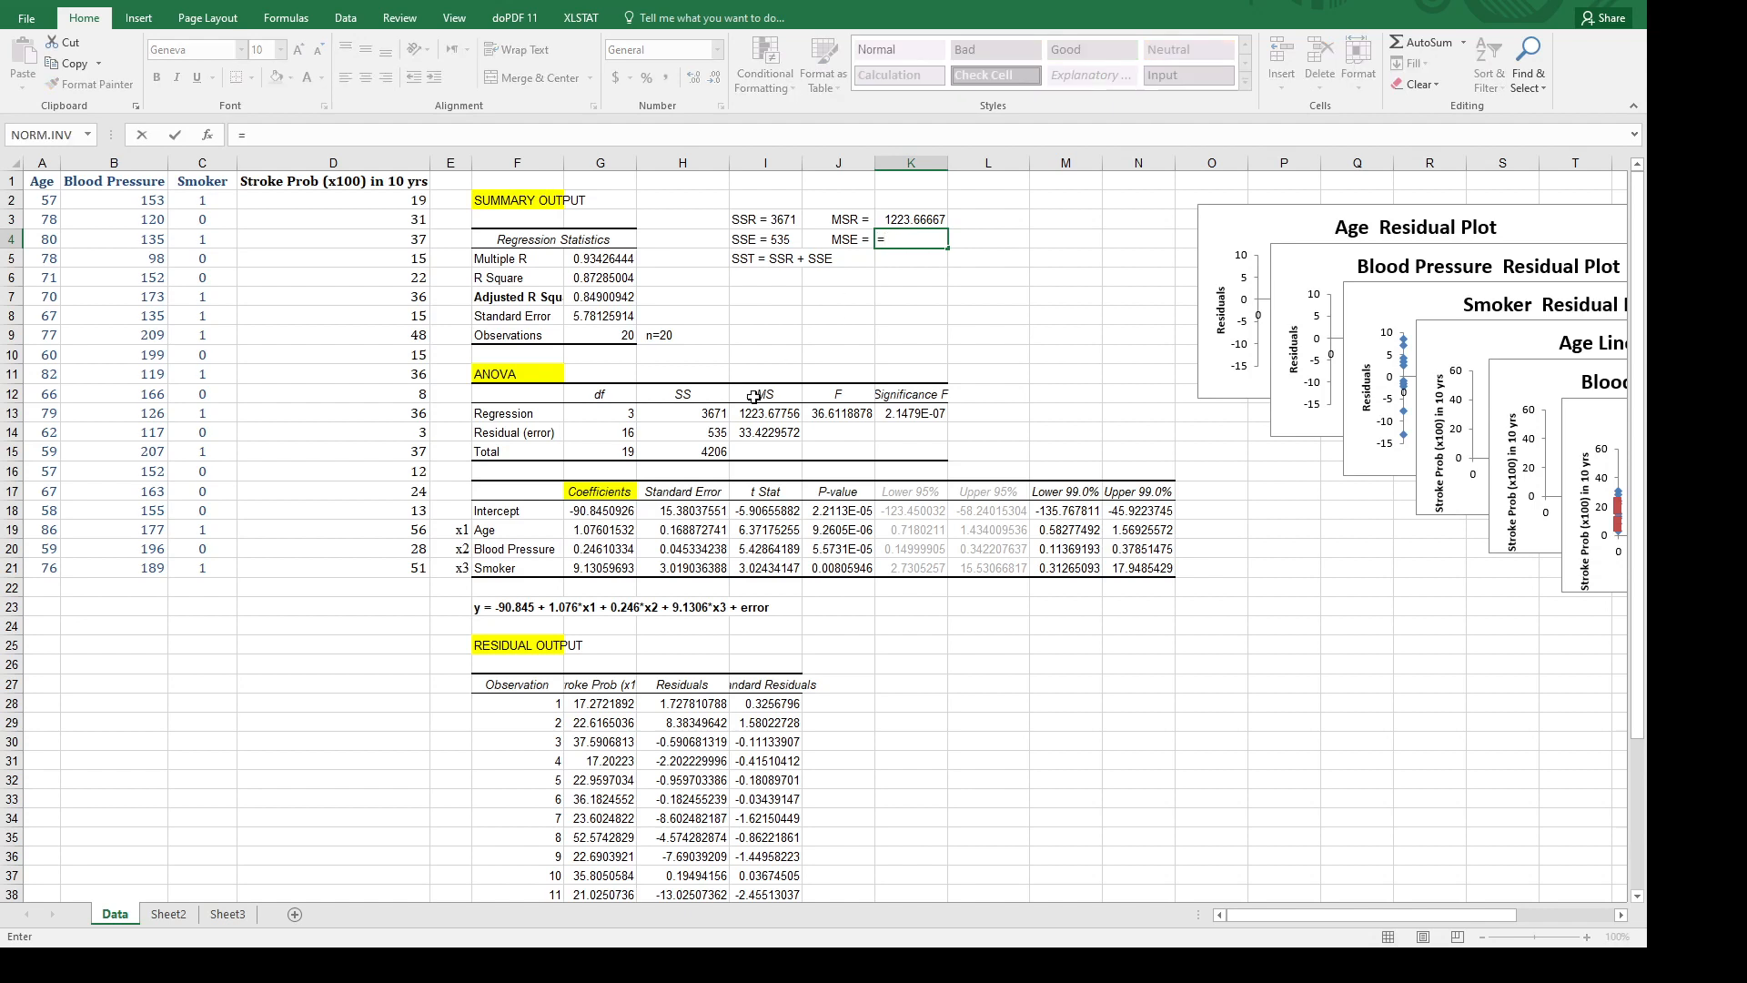
{"action": "left_click", "coordinate": [767, 433]}
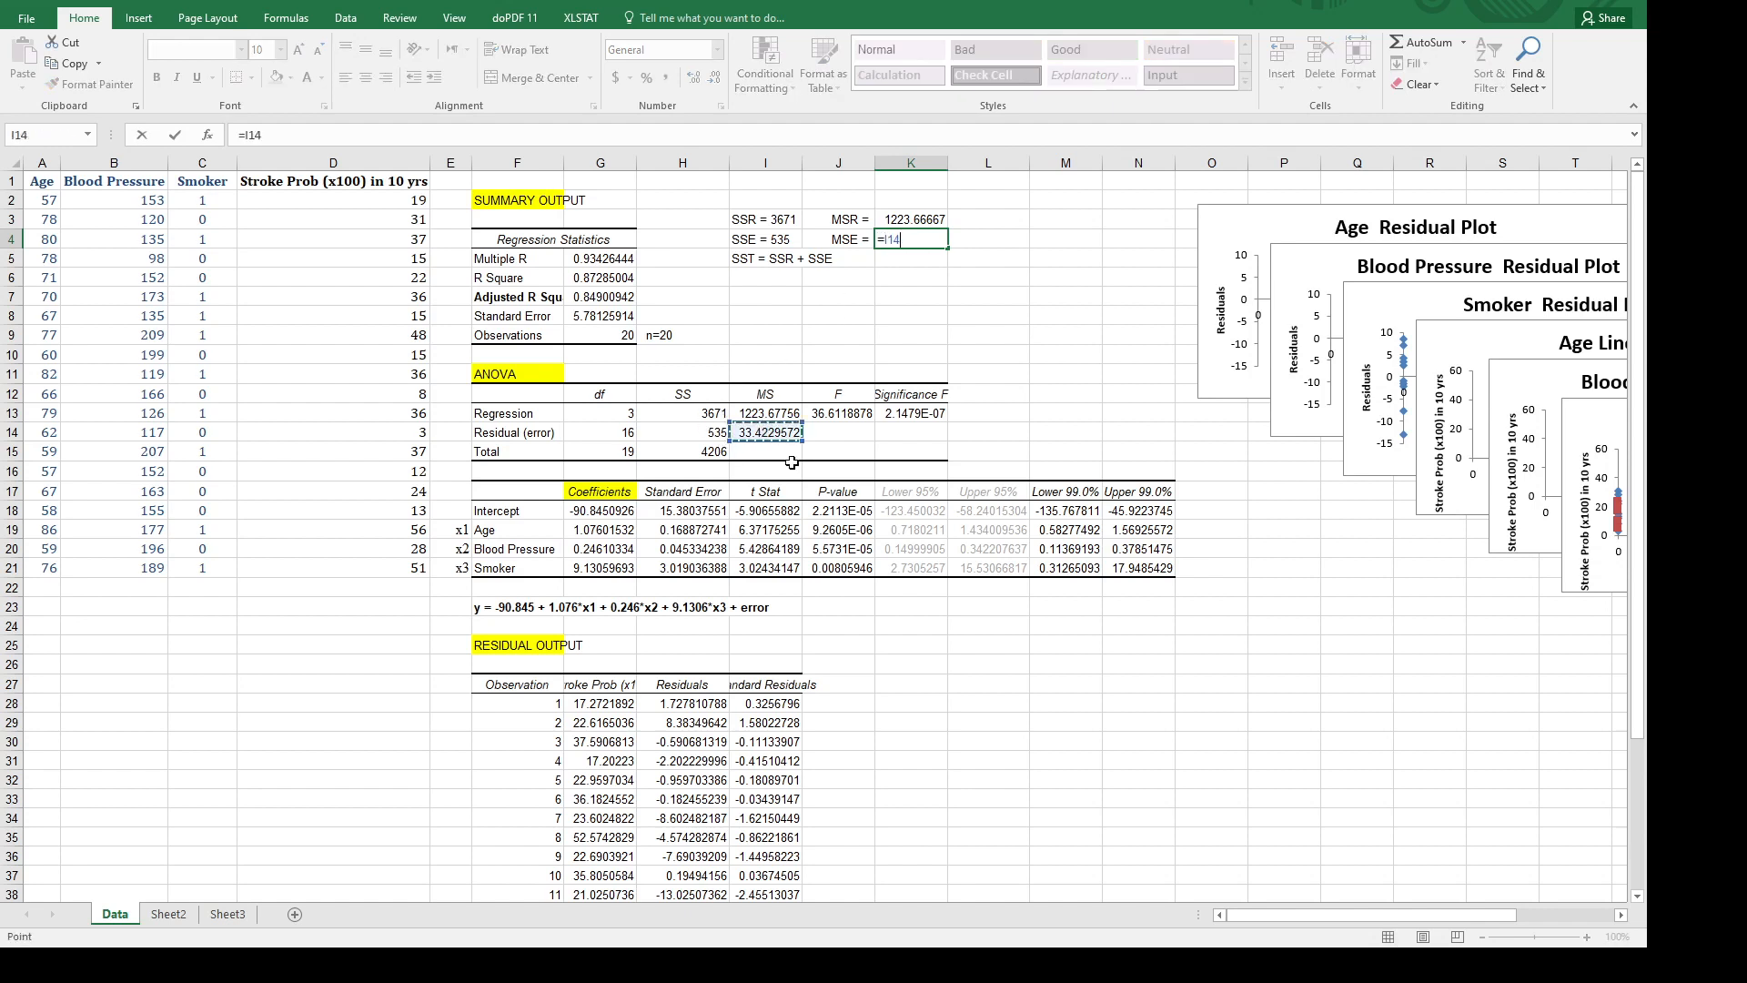
{"action": "left_click", "coordinate": [699, 437]}
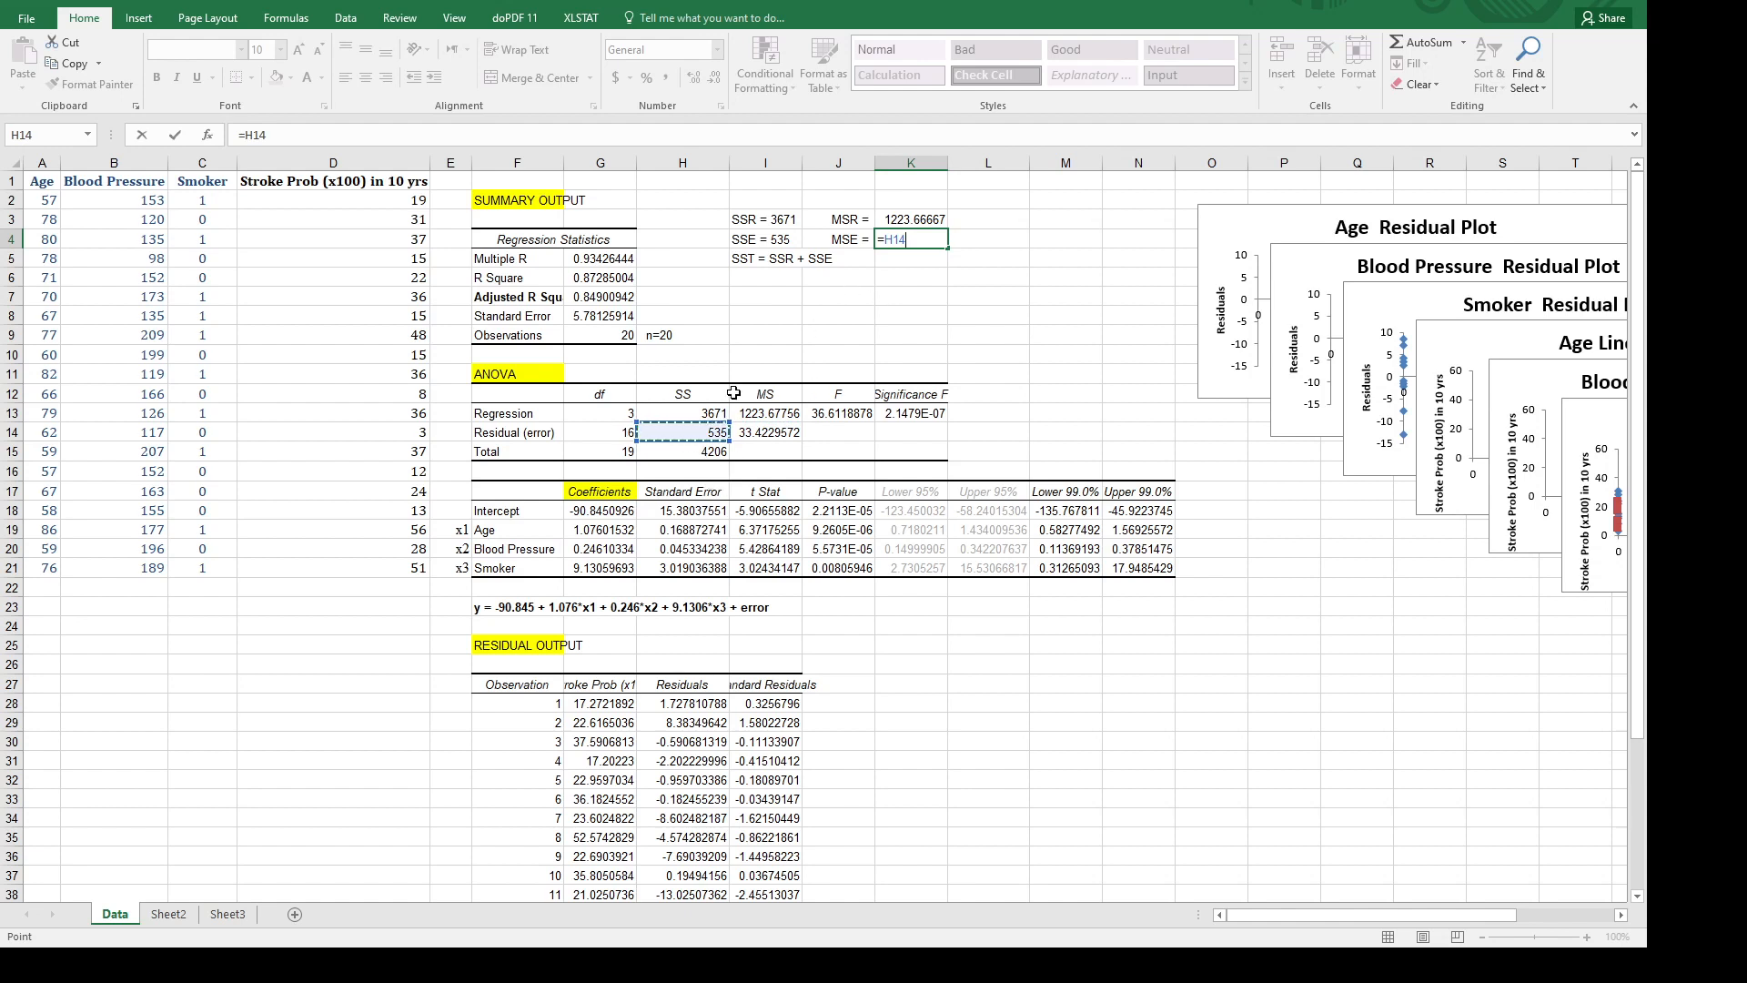
{"action": "type", "text": "/"}
{"action": "left_click", "coordinate": [626, 432]}
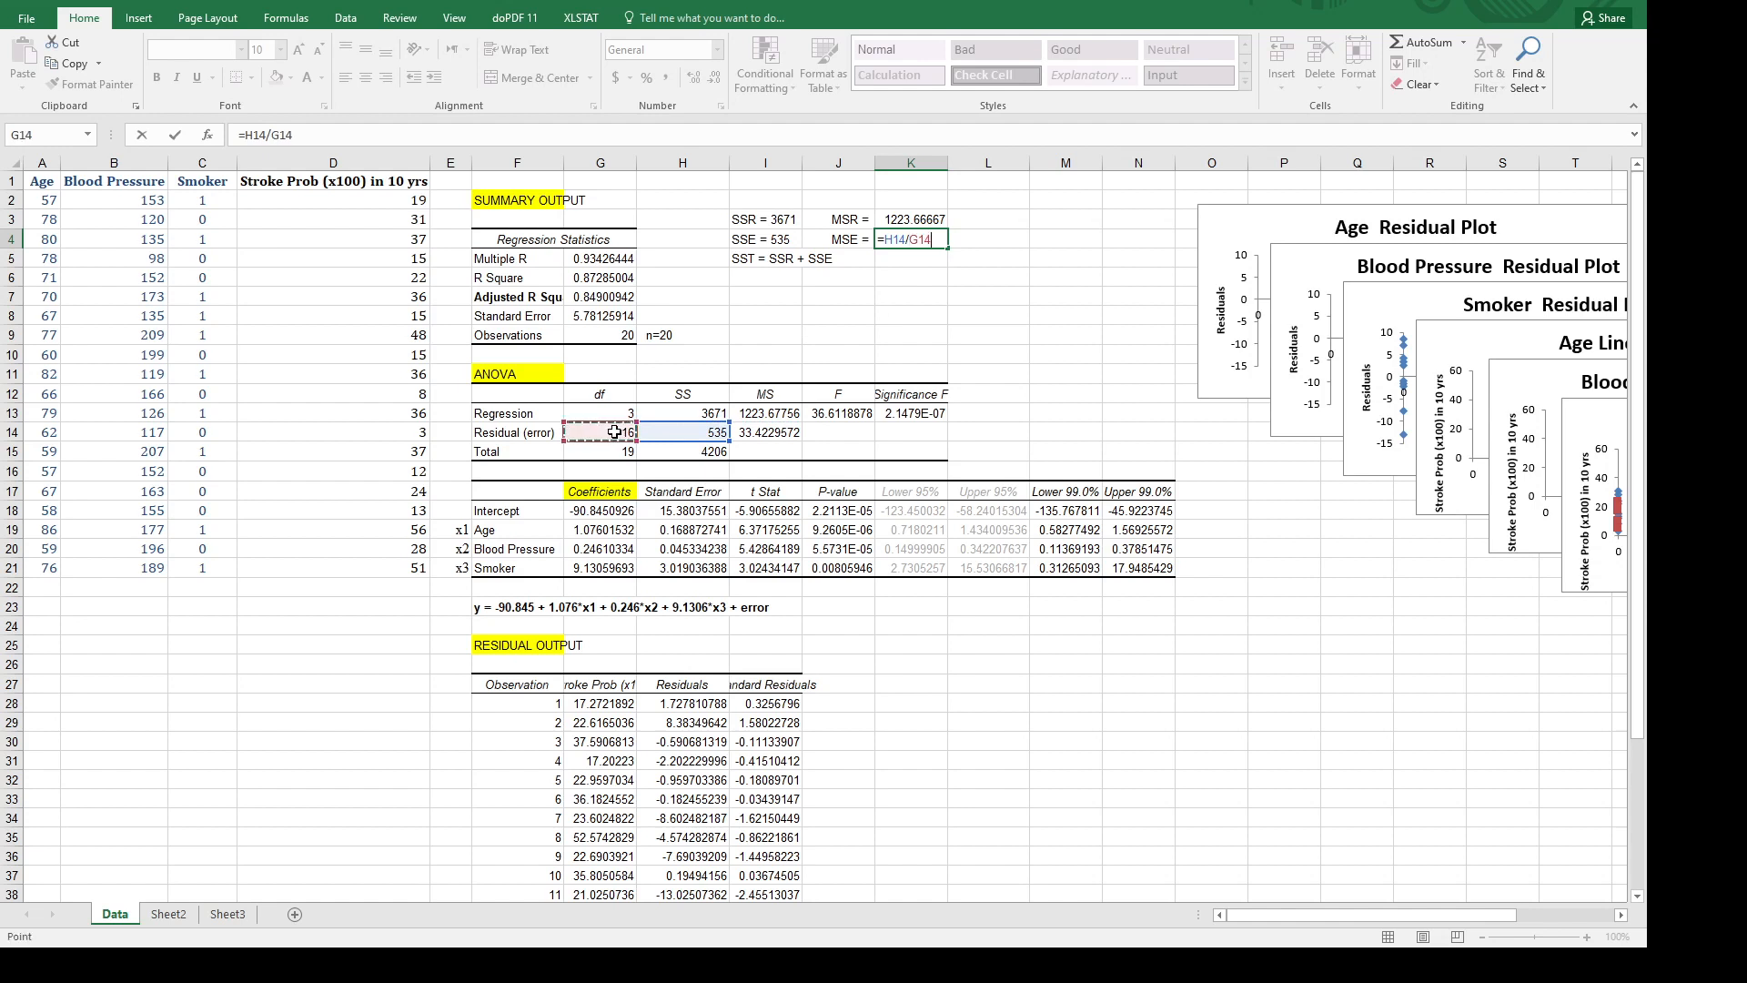
{"action": "key", "text": "Return"}
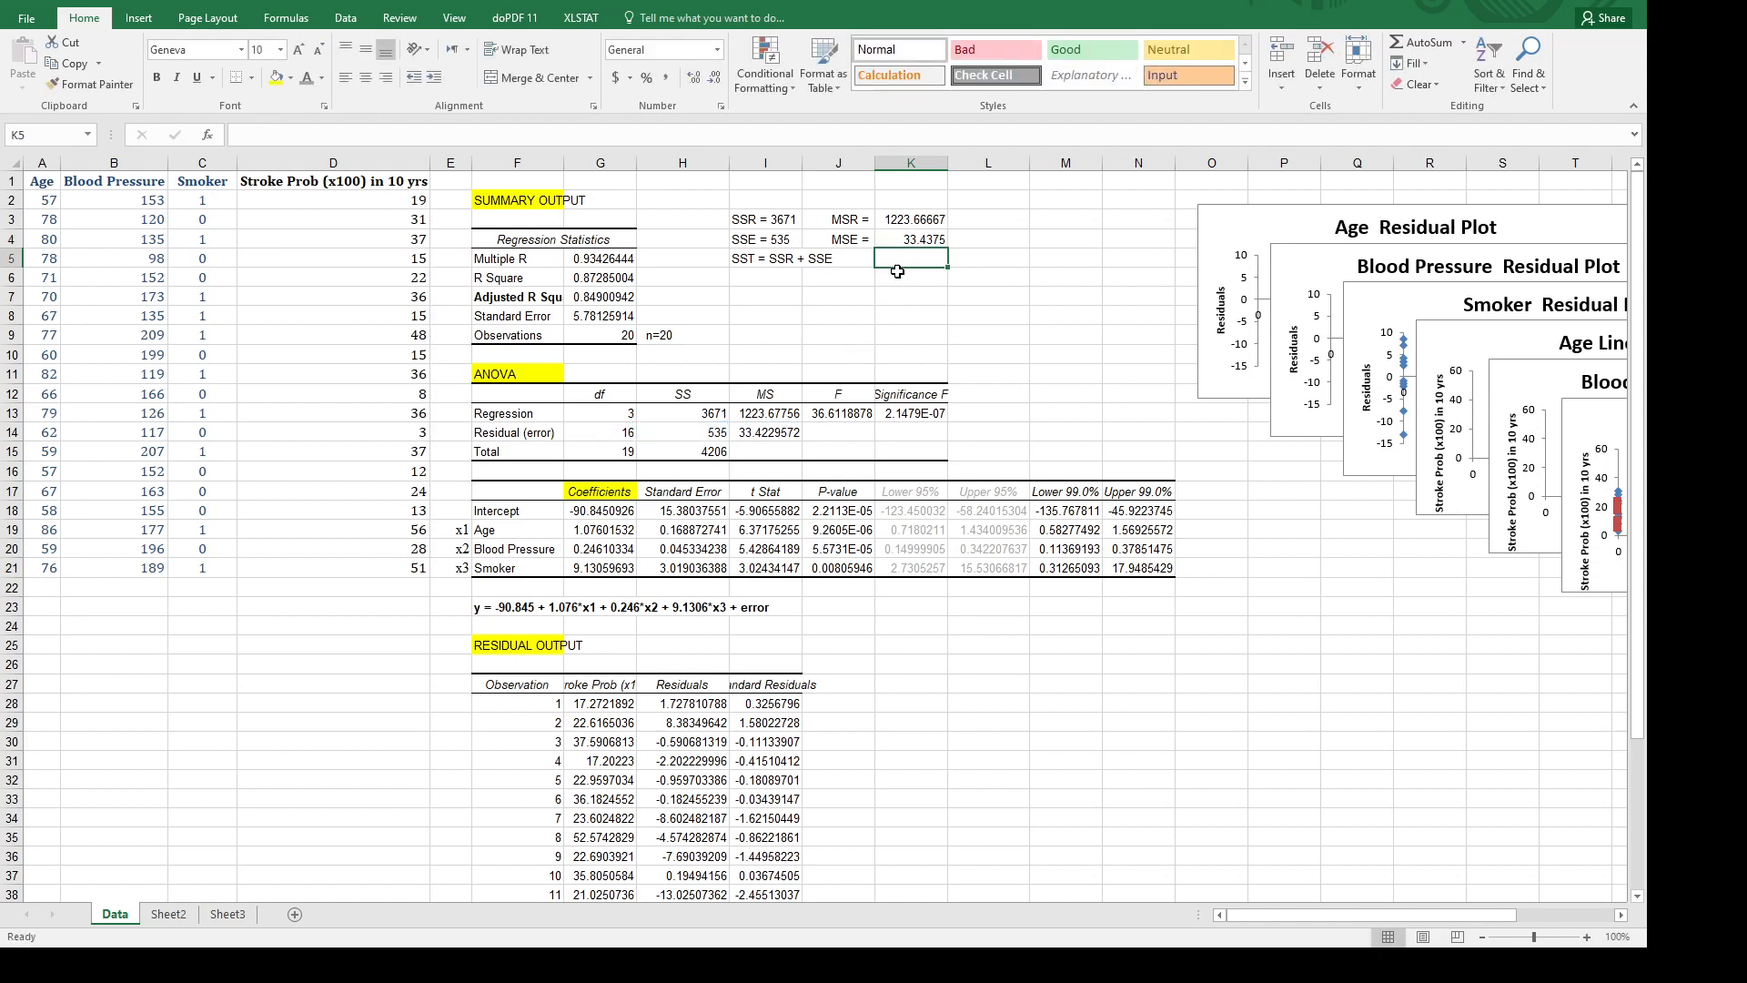
{"action": "left_click", "coordinate": [915, 240]}
{"action": "left_click", "coordinate": [773, 432]}
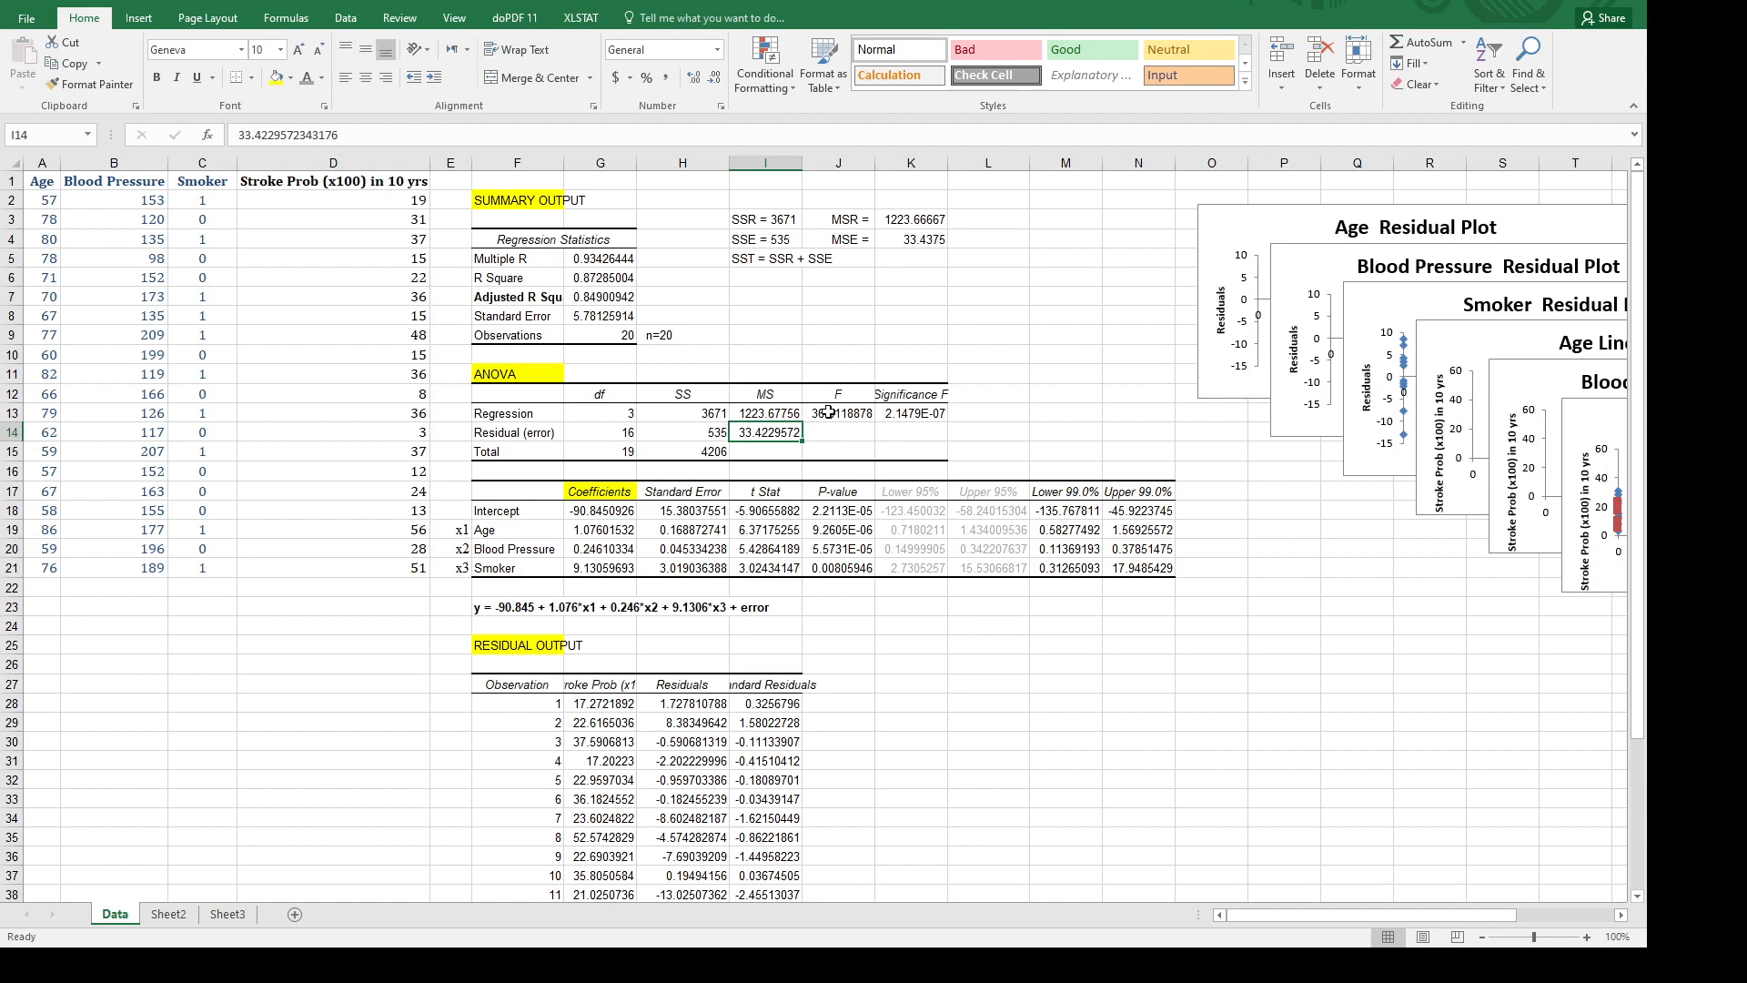
Enter the note "F = MSR/MSE" in J8 and widen column J to fit it.
{"action": "left_click", "coordinate": [860, 393]}
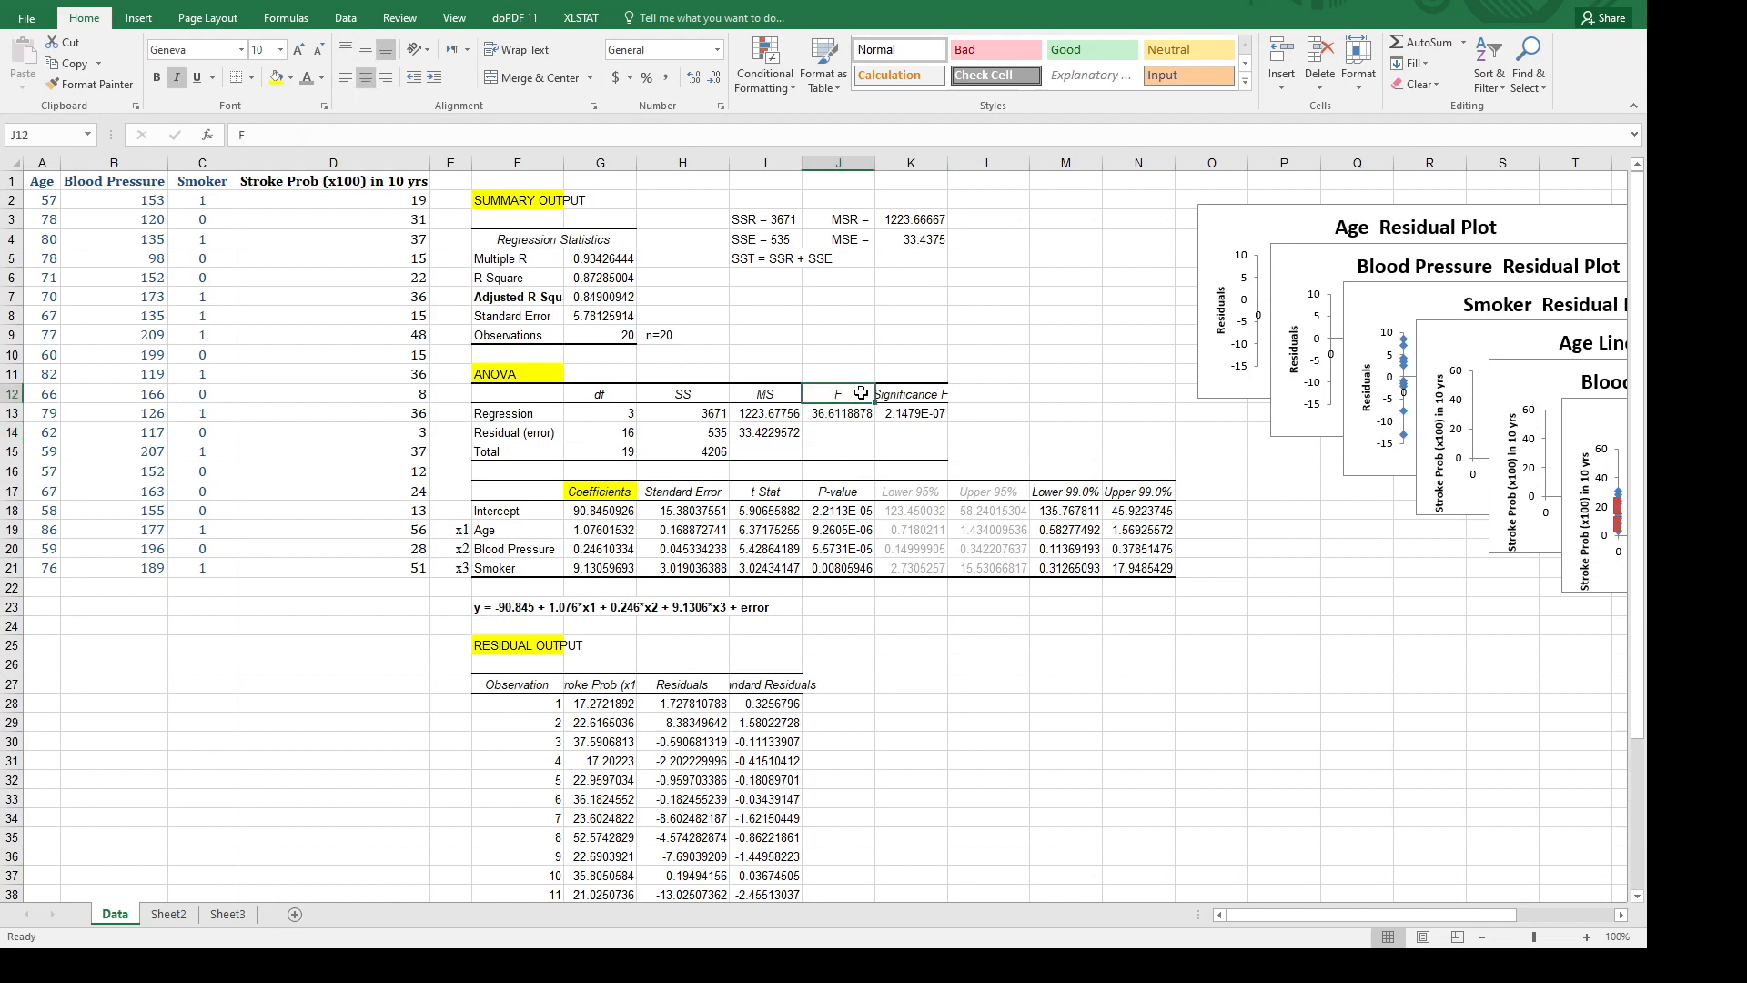
{"action": "left_click", "coordinate": [843, 316]}
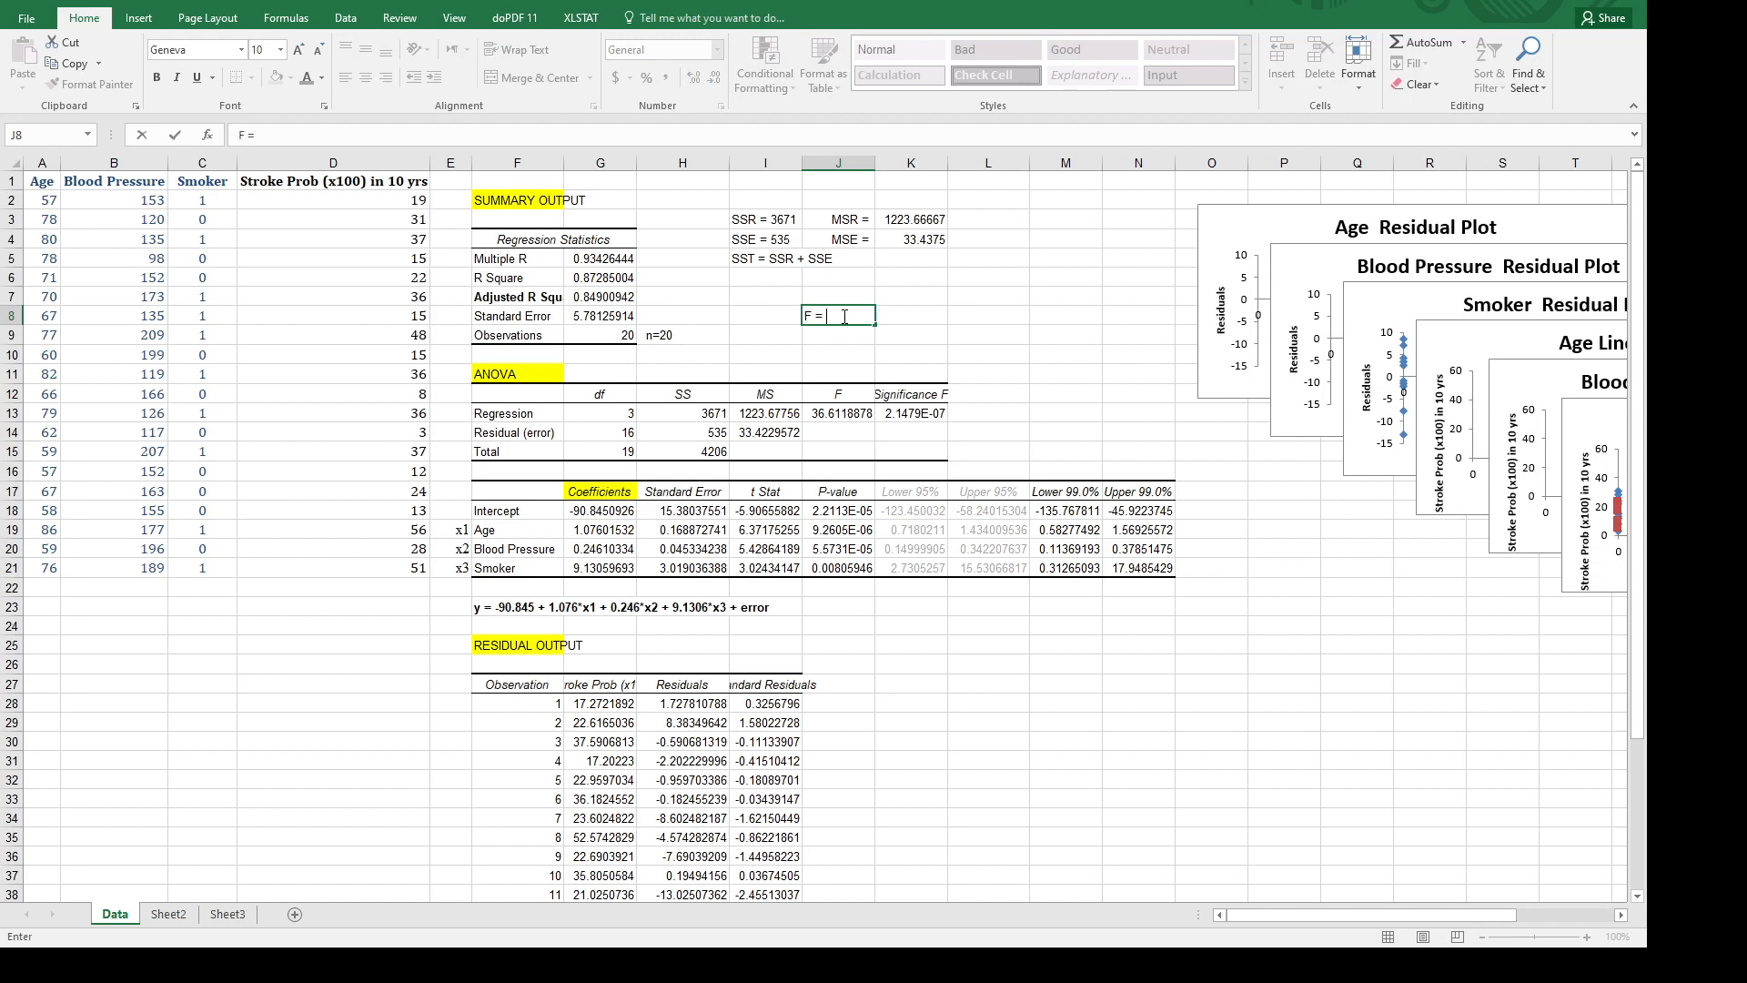
{"action": "type", "text": "= MSR/MSE"}
{"action": "left_click", "coordinate": [856, 354]}
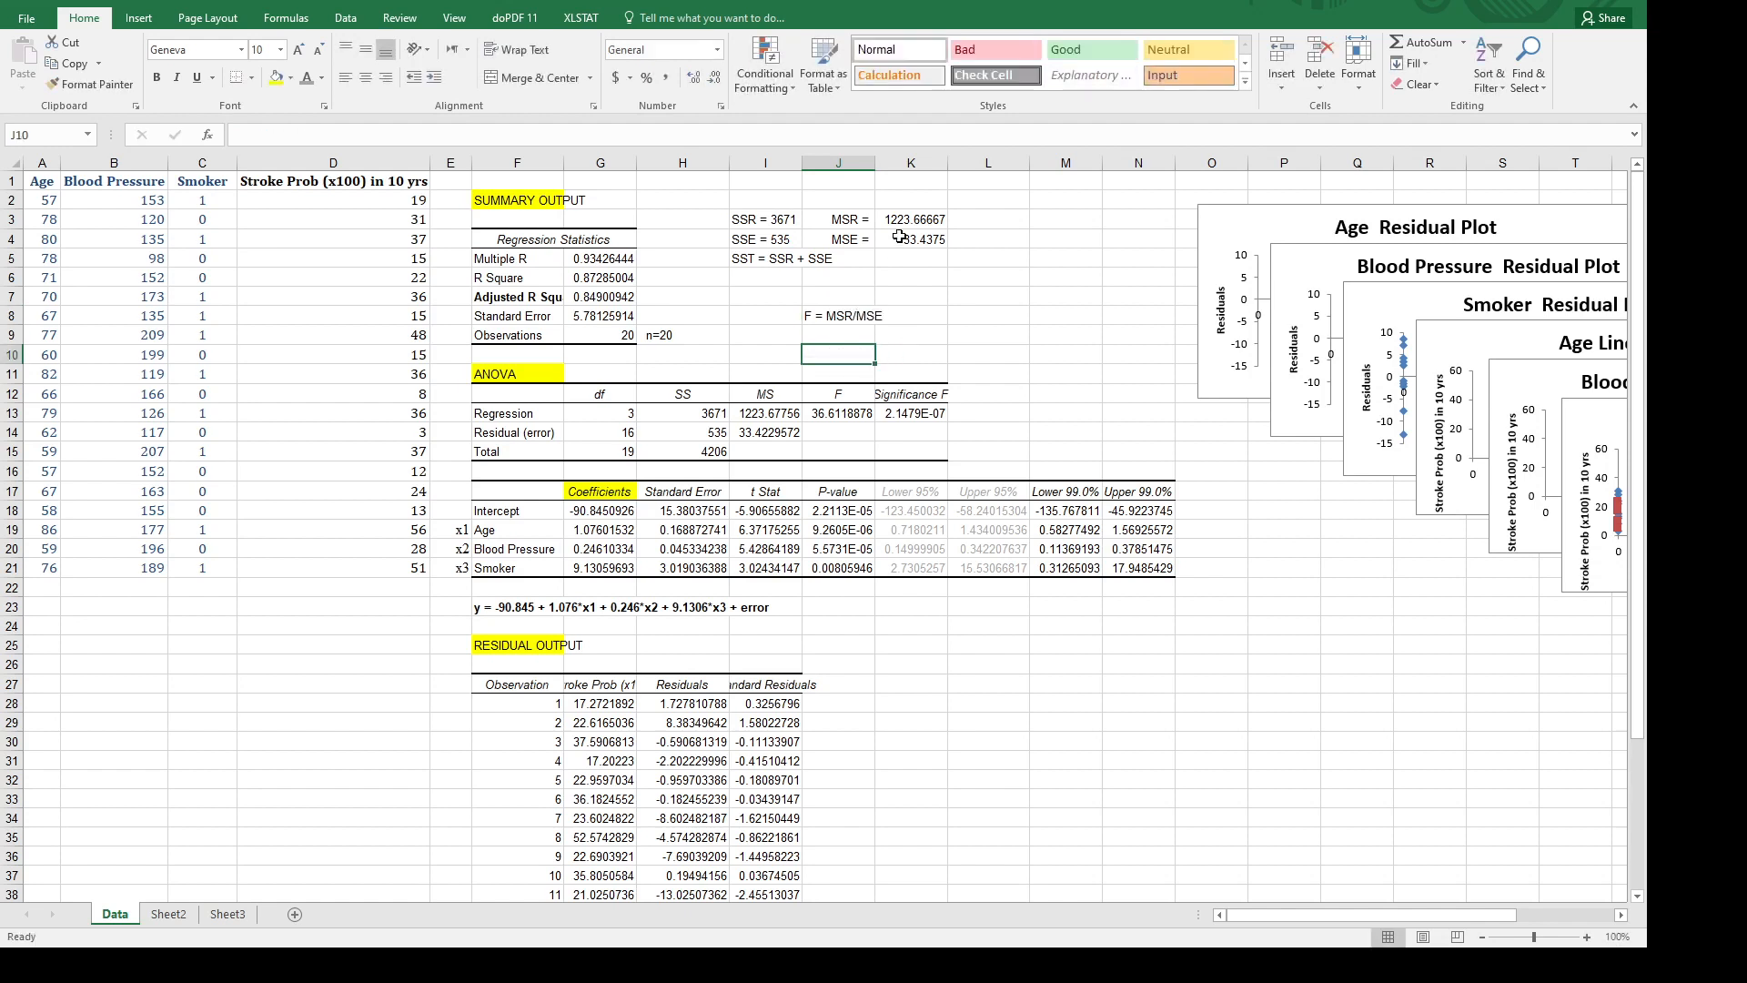
{"action": "left_click_drag", "start_coordinate": [875, 166], "coordinate": [893, 167]}
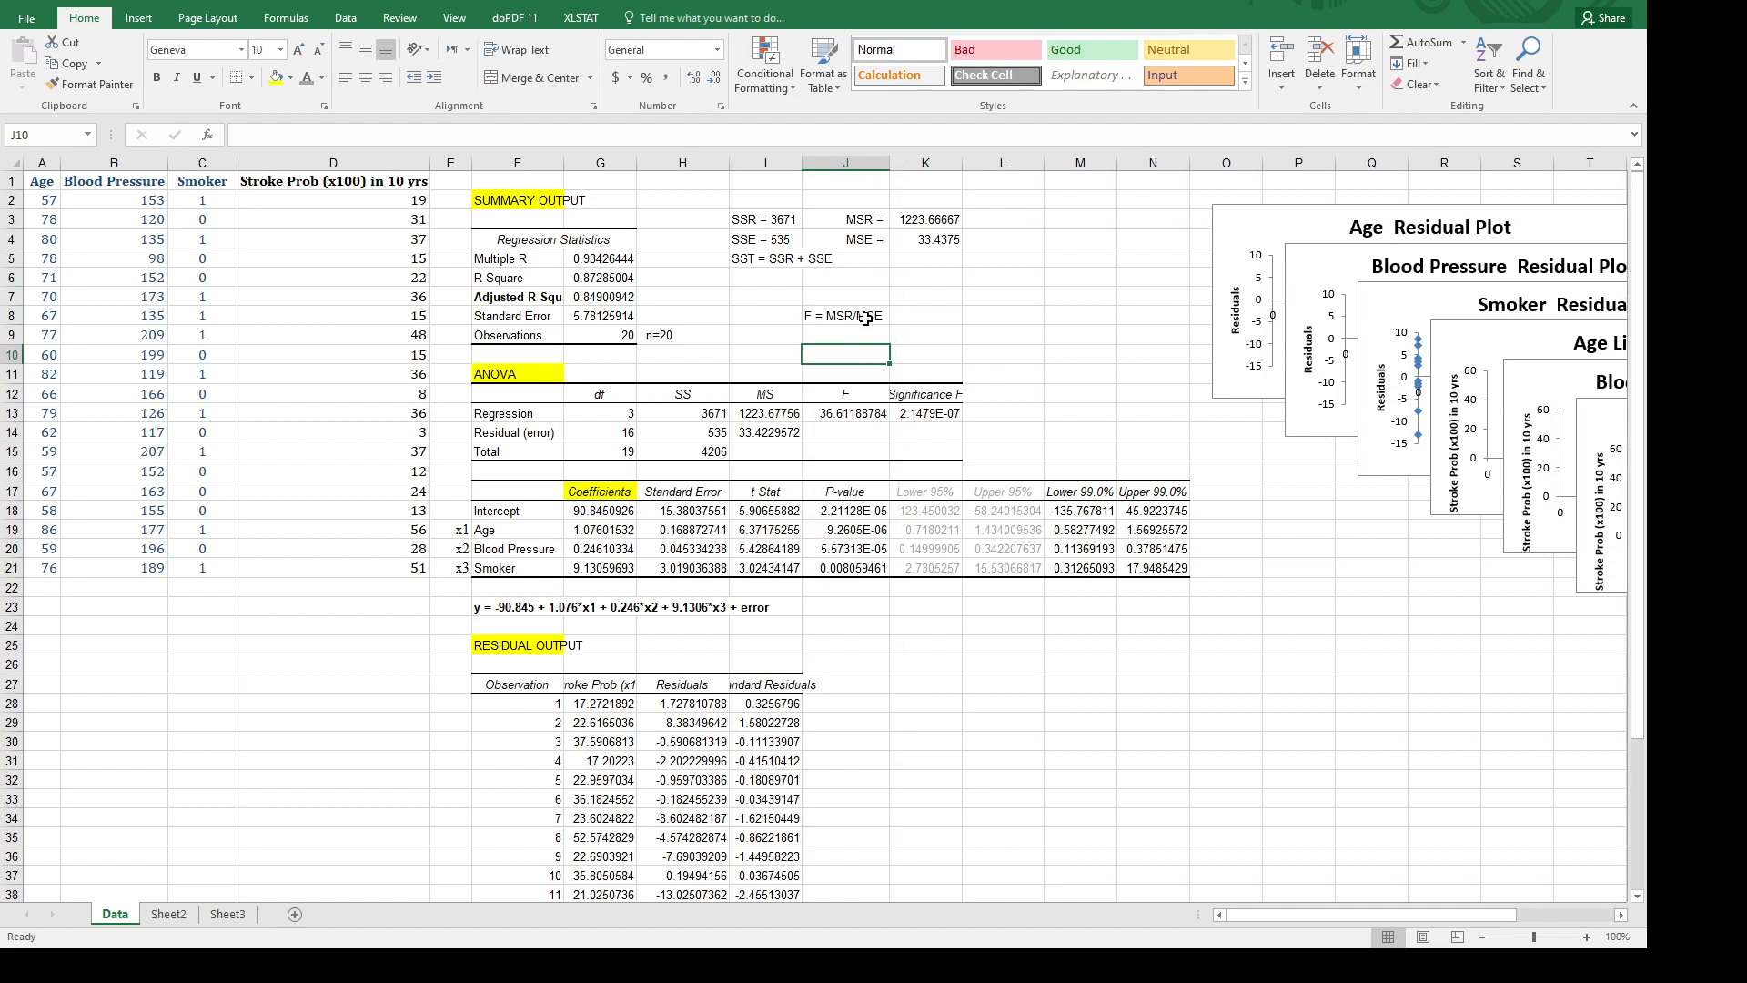
{"action": "left_click", "coordinate": [716, 430]}
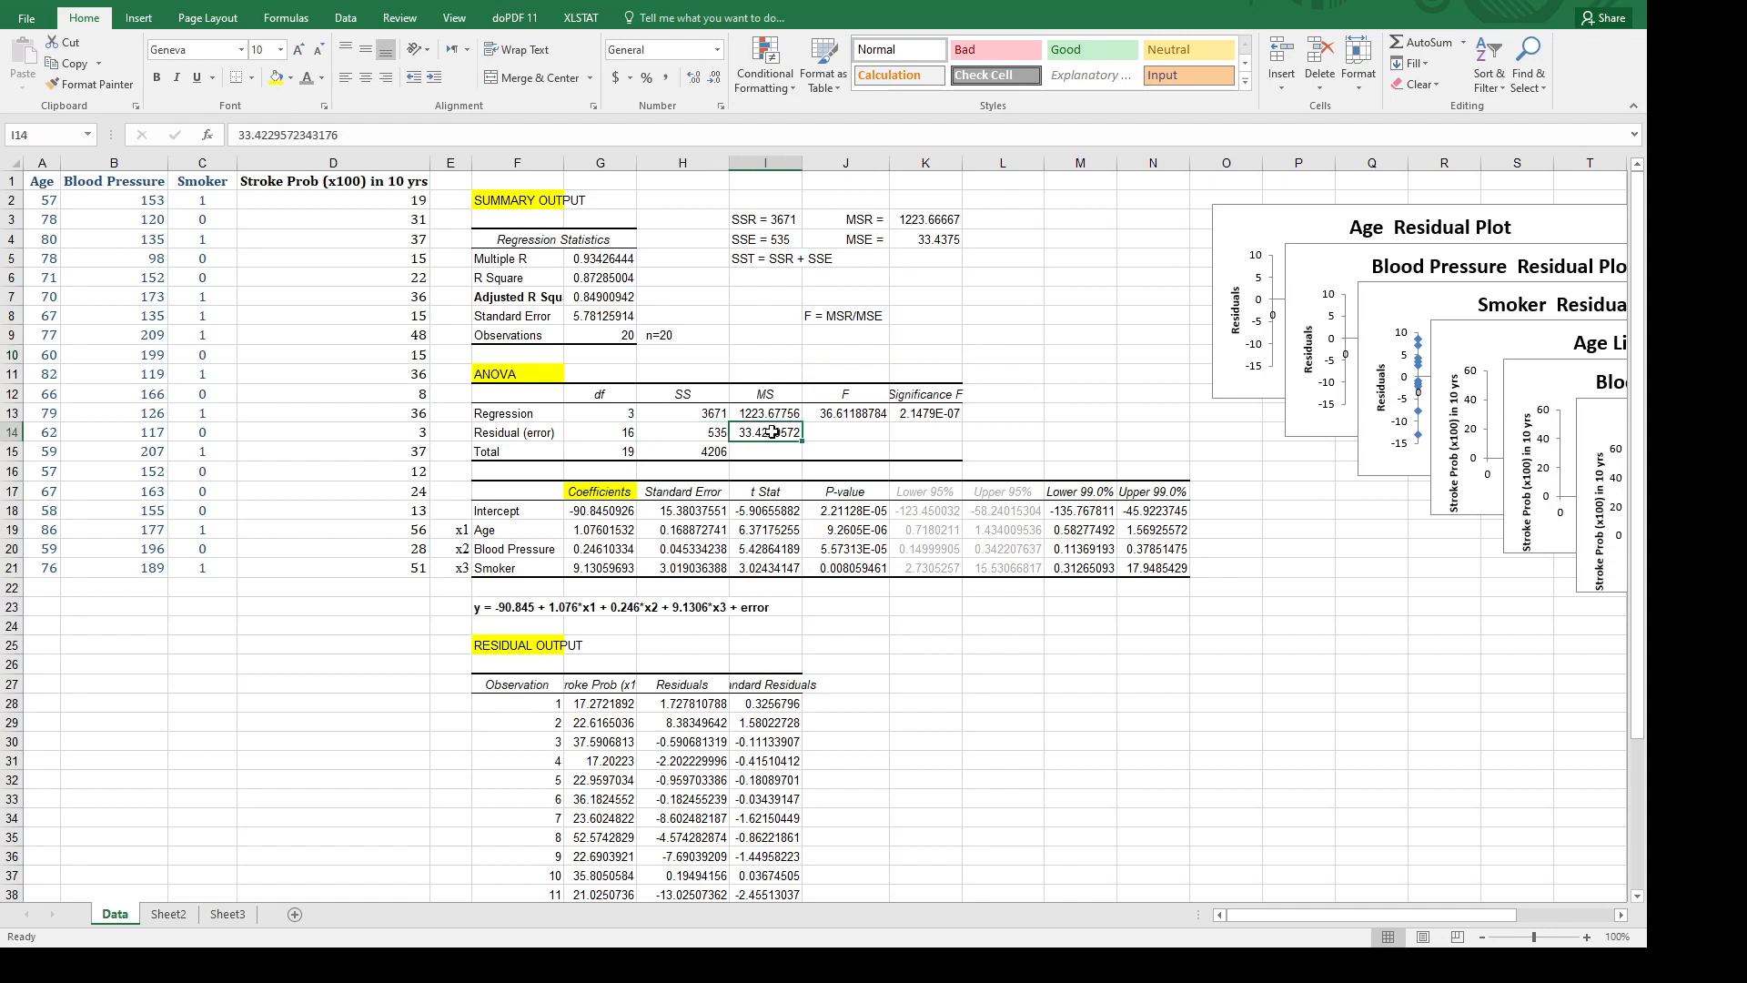
{"action": "left_click", "coordinate": [869, 316]}
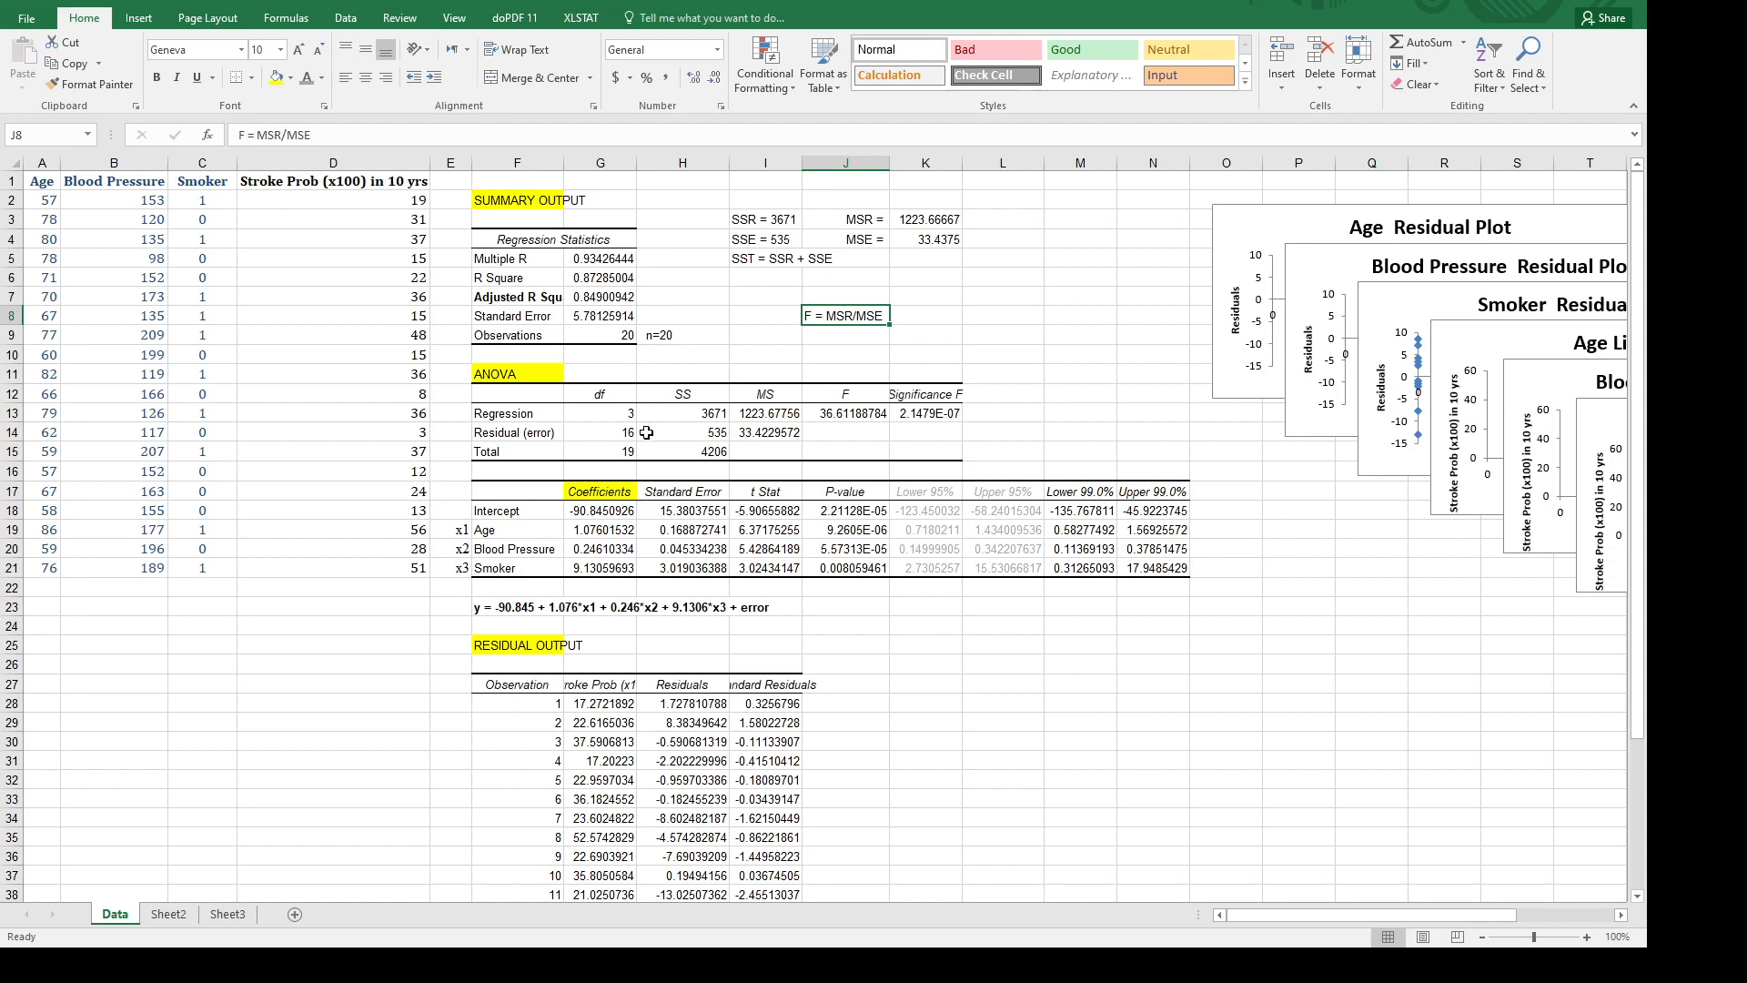
Calculate F in K8 with =I13/I14 and compare it with the ANOVA F value in J13.
{"action": "left_click", "coordinate": [682, 431]}
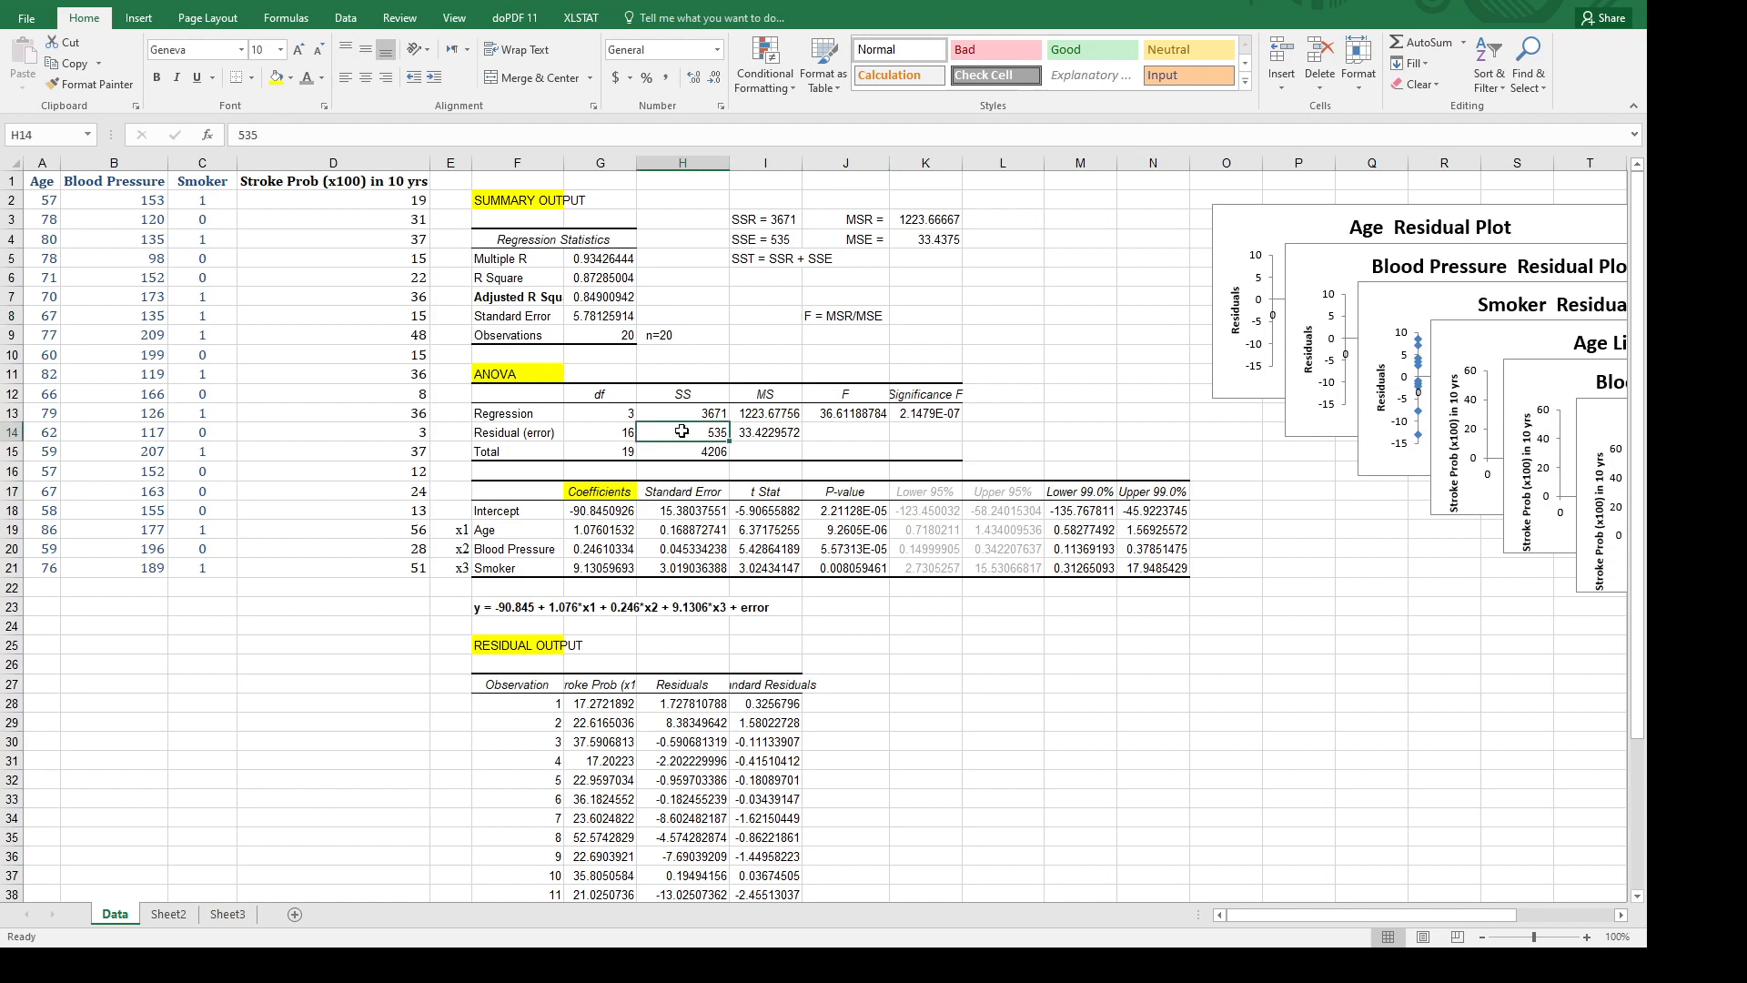
{"action": "left_click", "coordinate": [792, 434]}
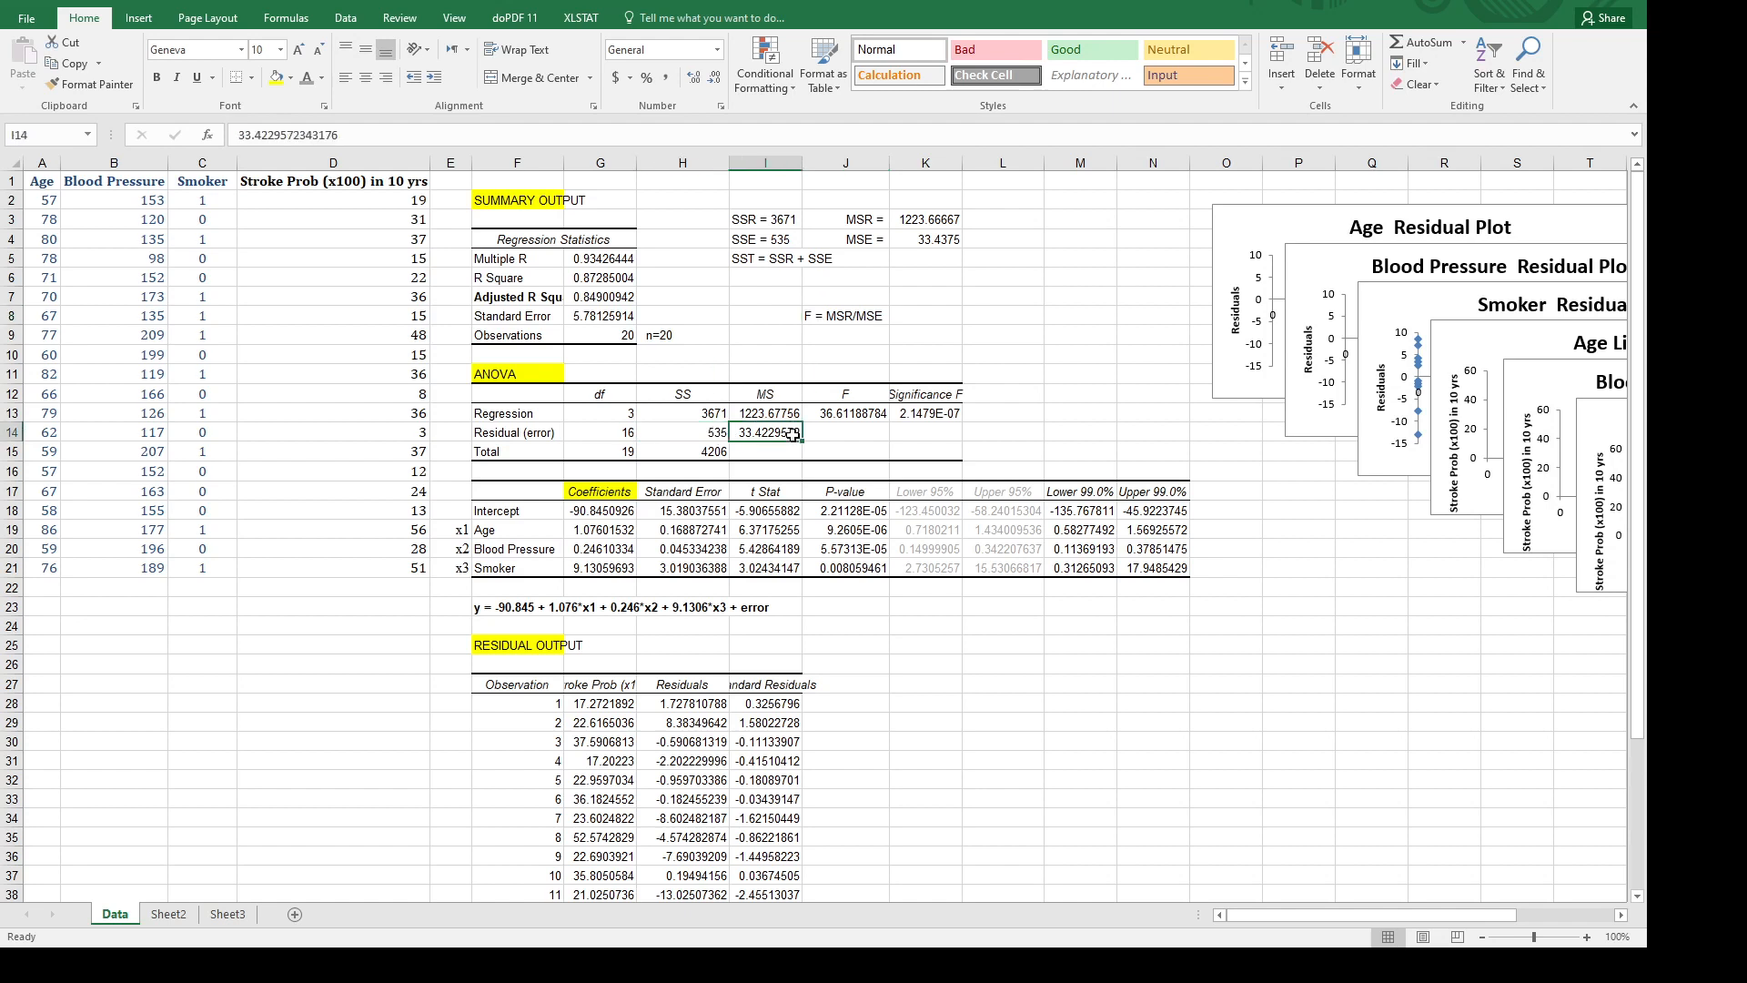
{"action": "left_click", "coordinate": [849, 316]}
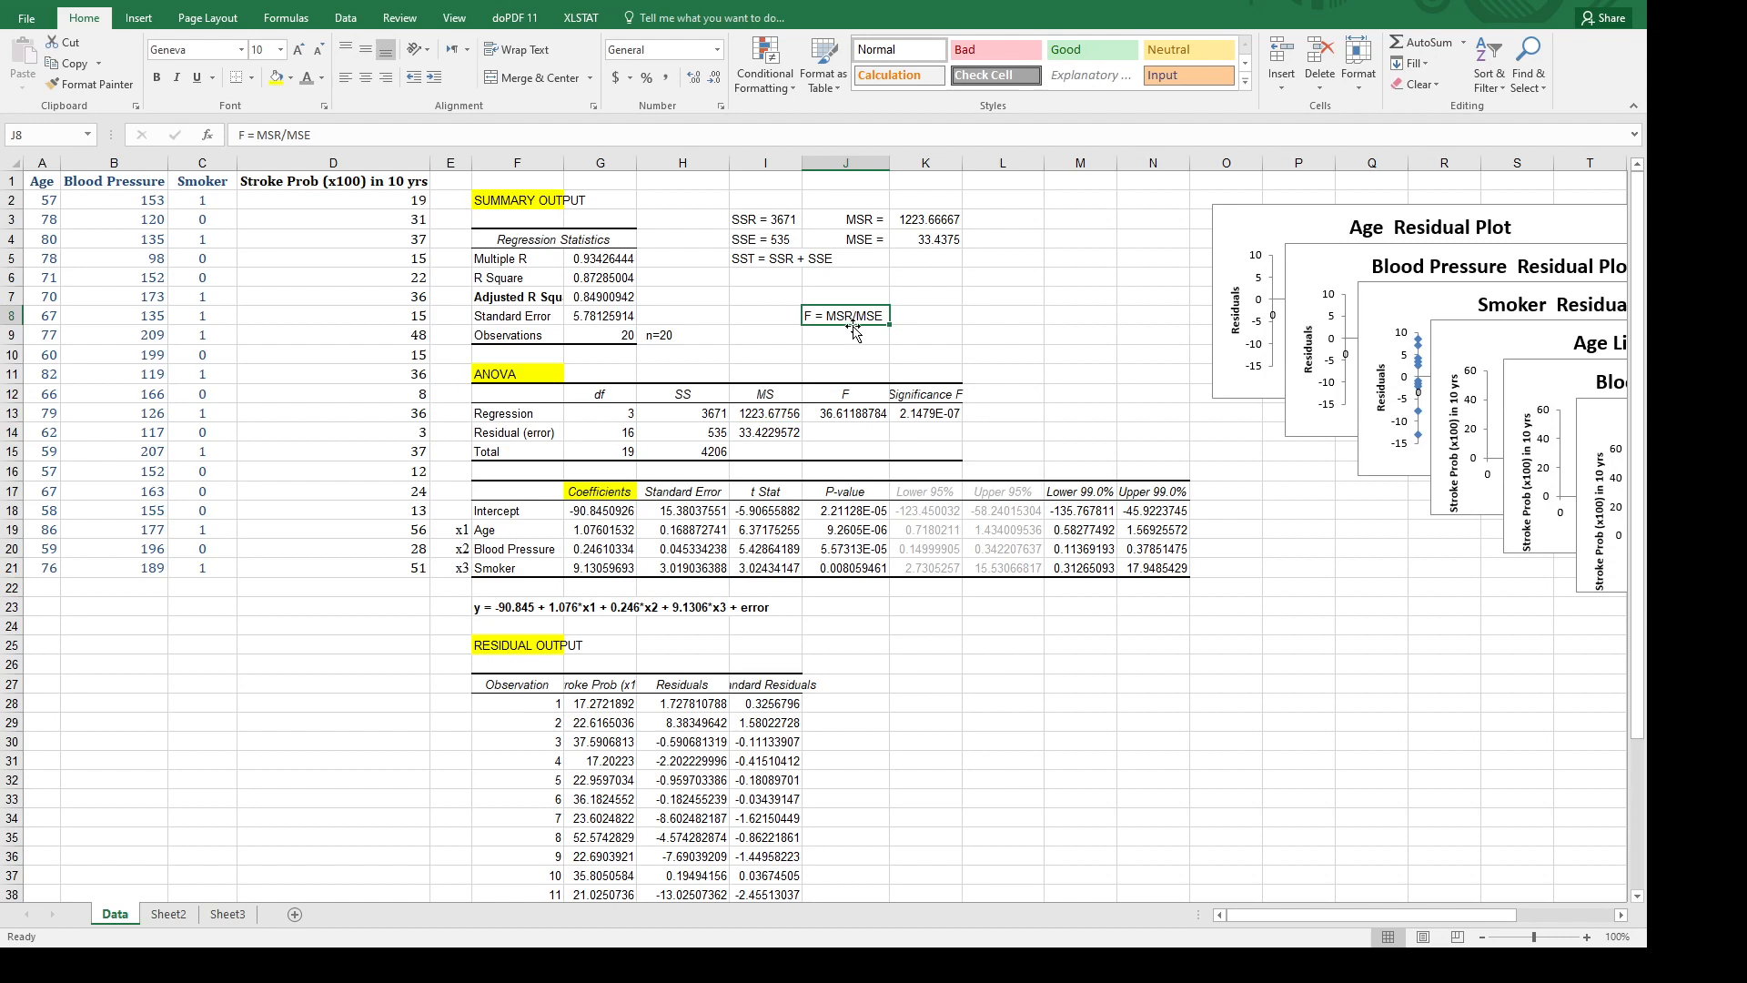
{"action": "left_click", "coordinate": [828, 418]}
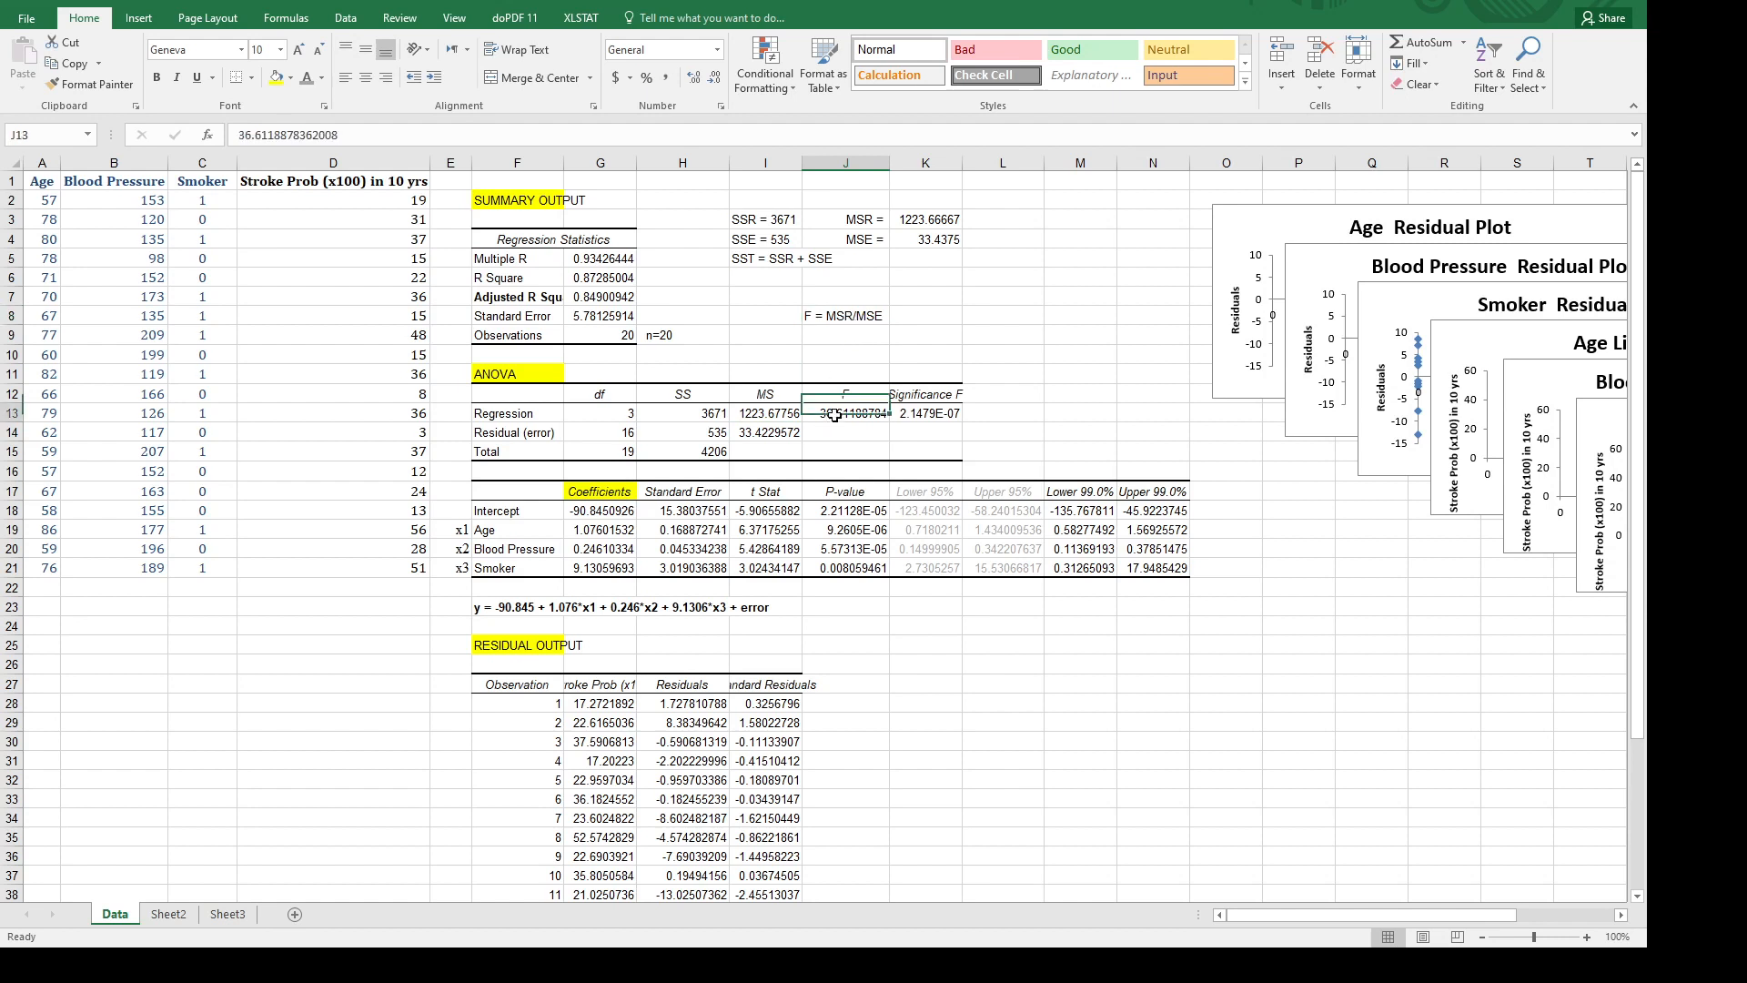
{"action": "left_click", "coordinate": [913, 315]}
{"action": "type", "text": "="}
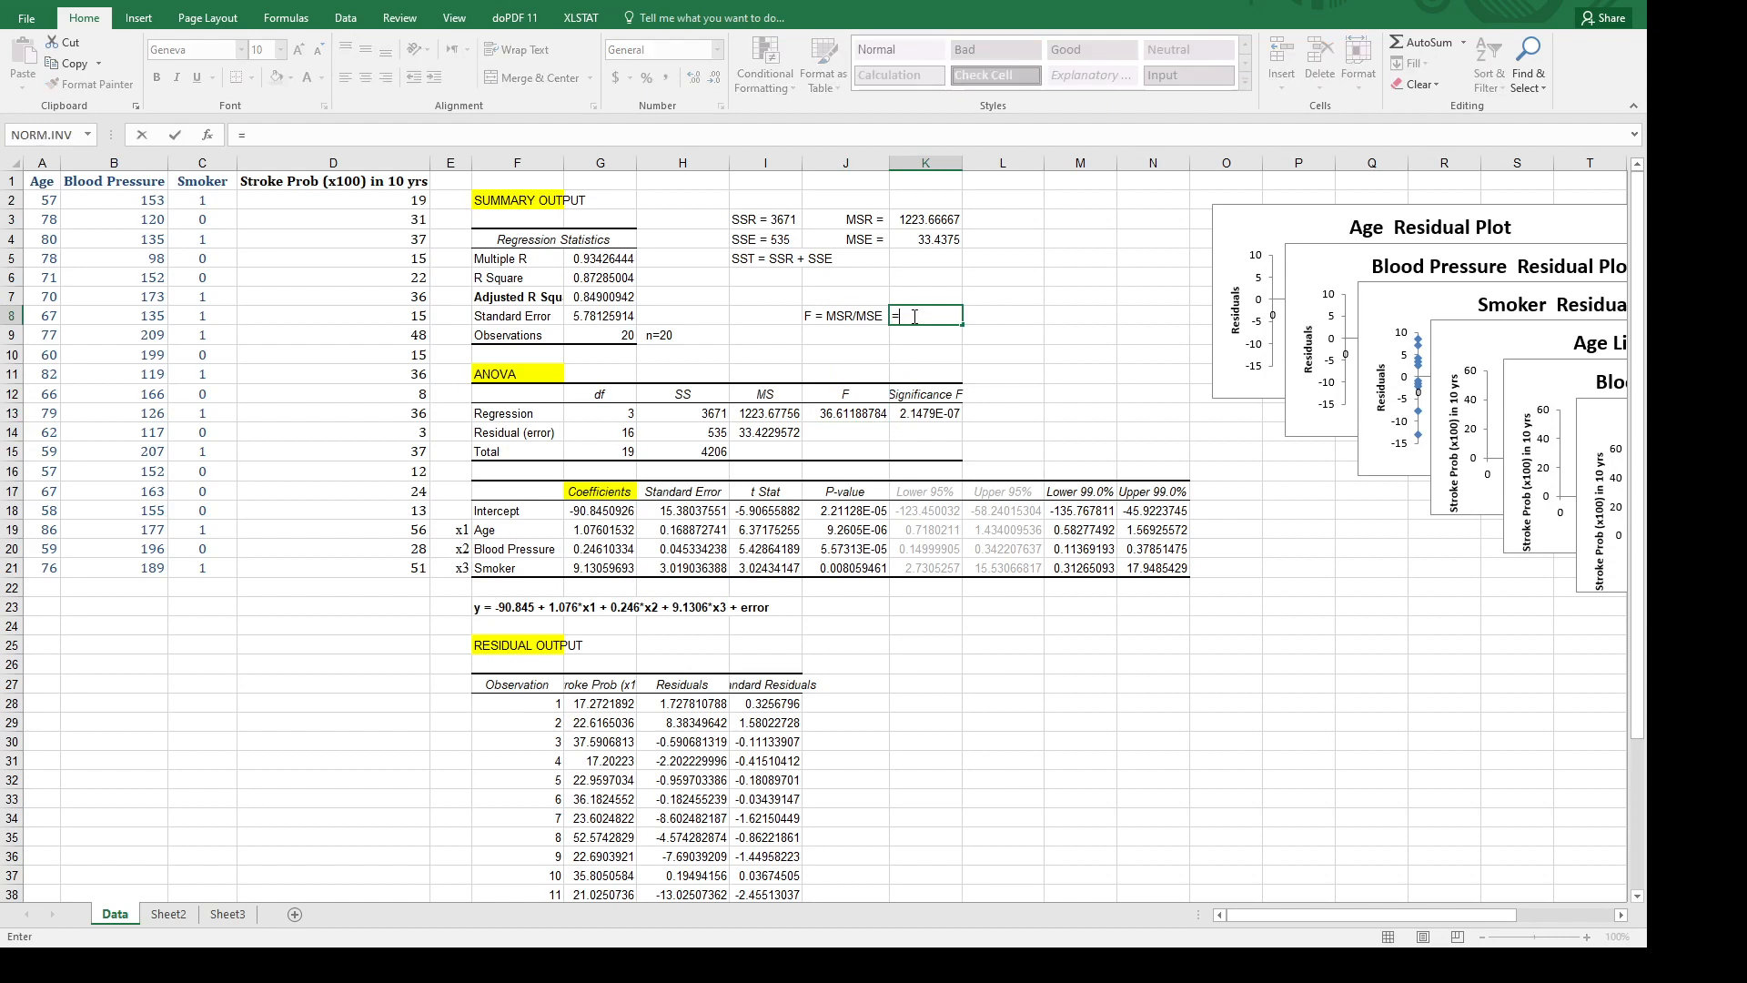
{"action": "left_click", "coordinate": [773, 417]}
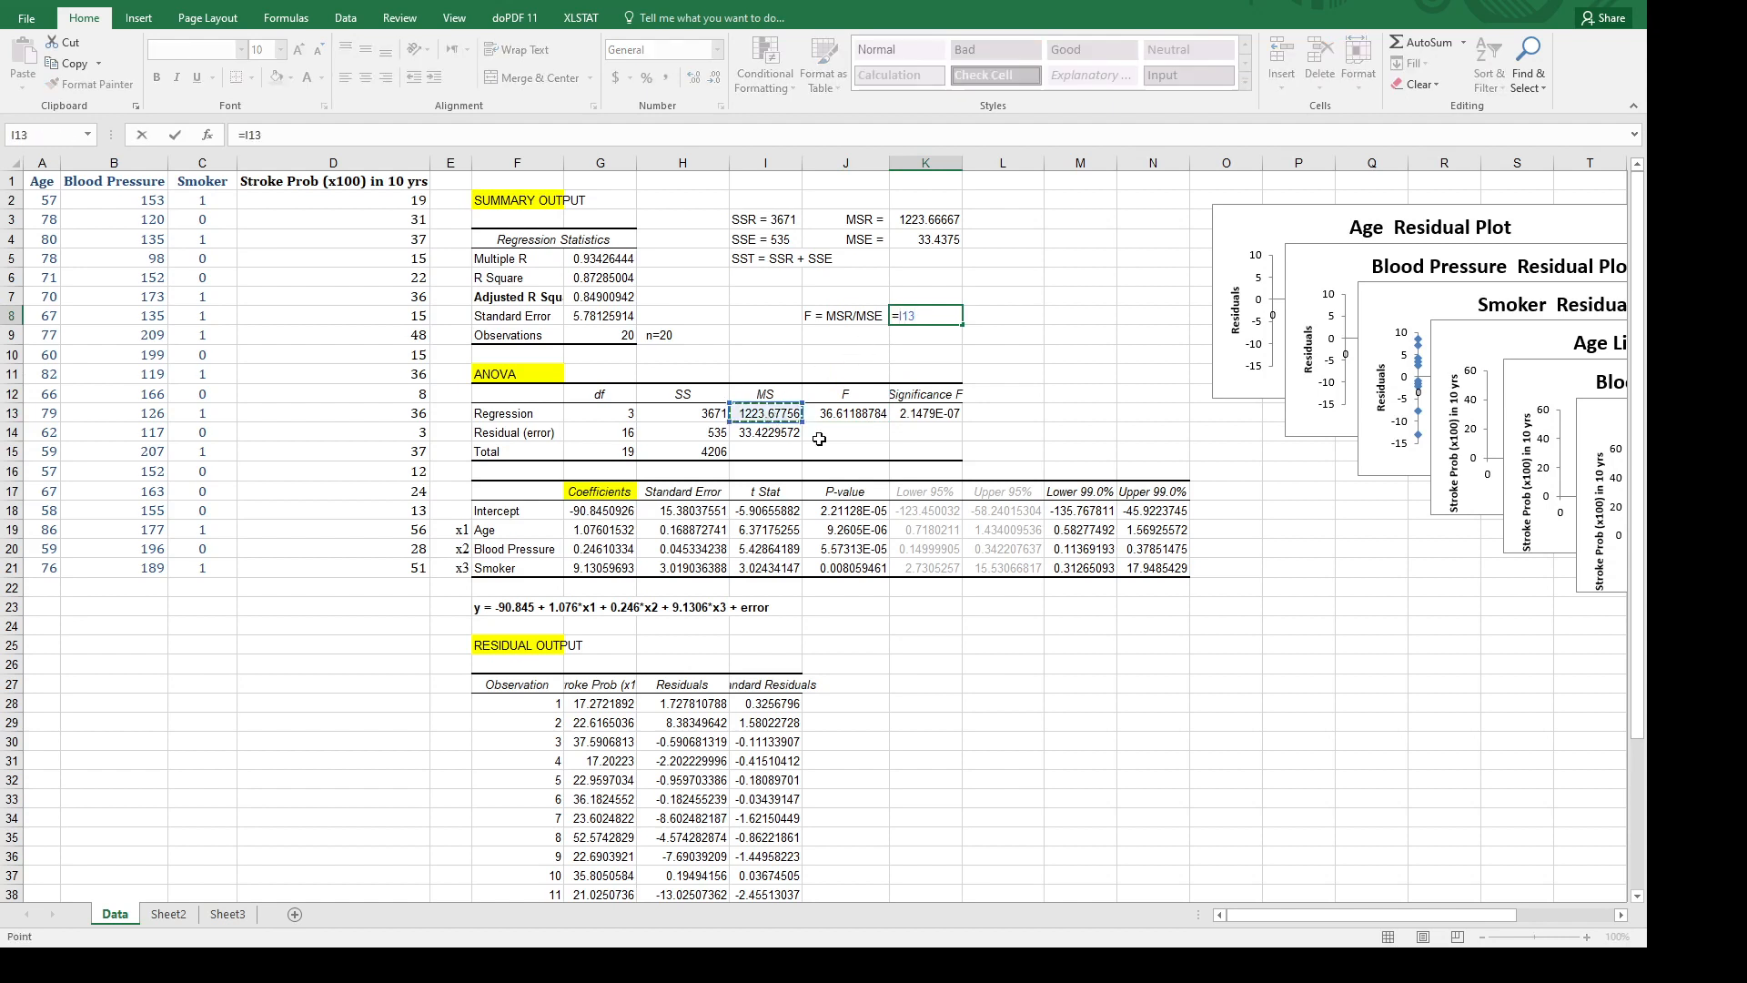
{"action": "type", "text": "/"}
{"action": "left_click", "coordinate": [791, 433]}
{"action": "key", "text": "Return"}
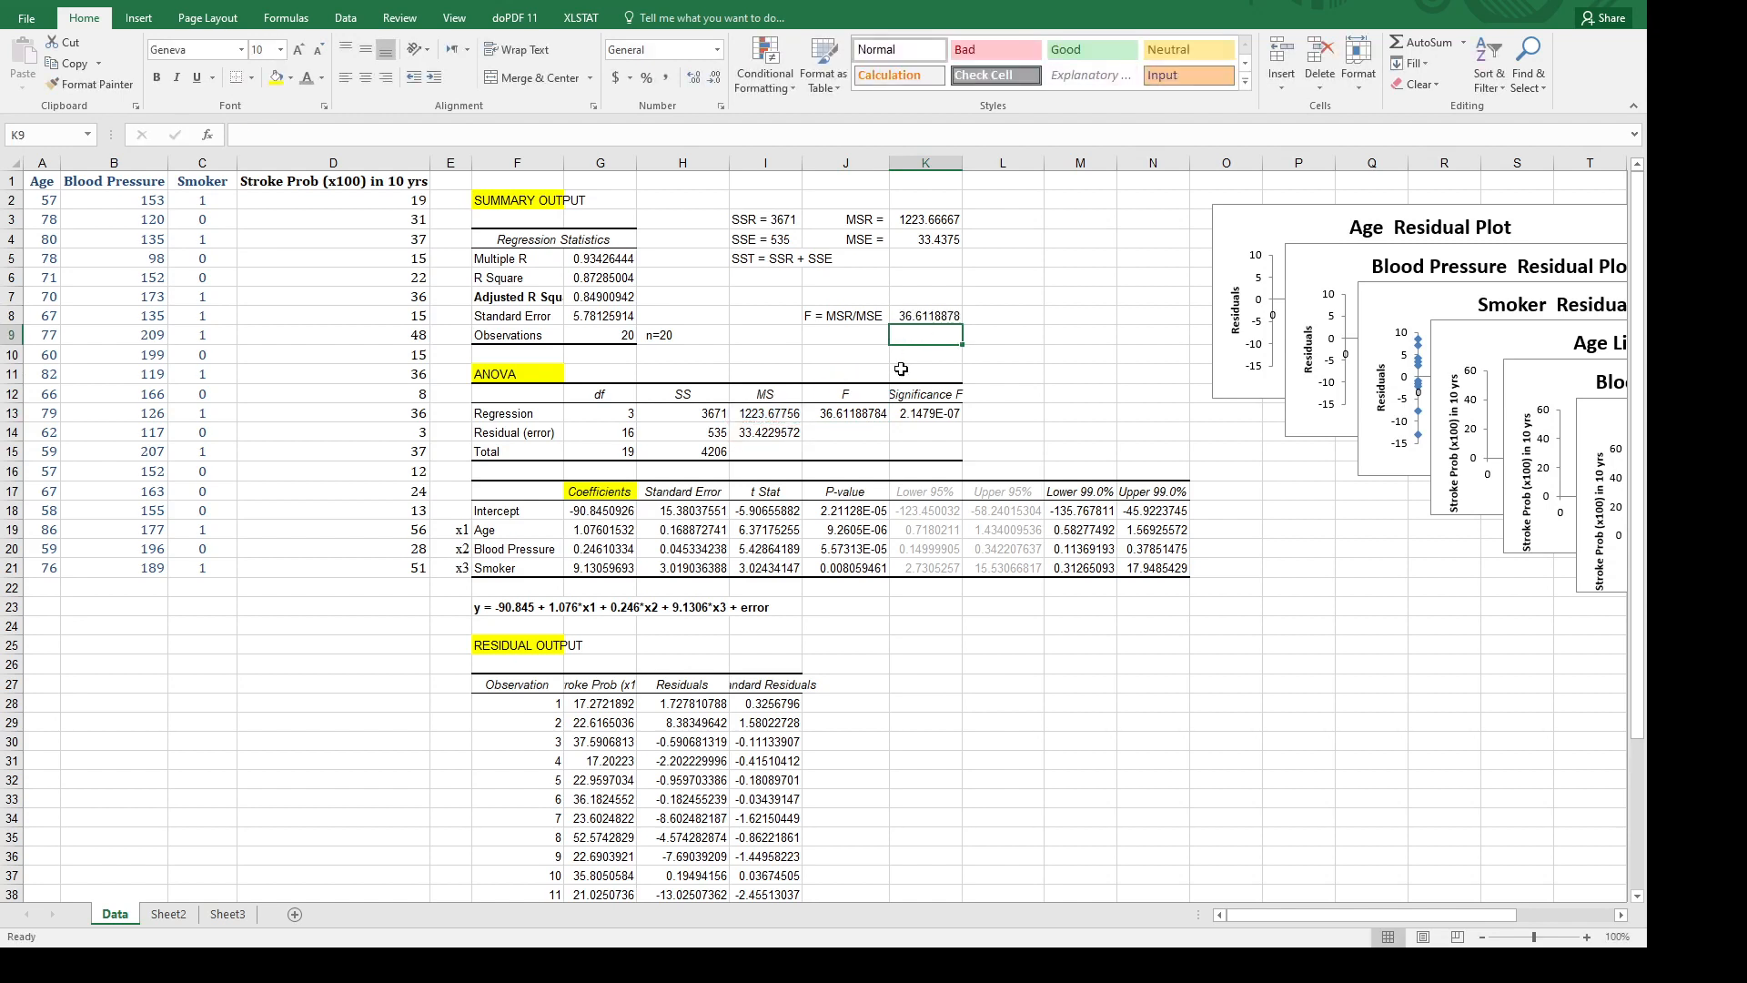
{"action": "left_click", "coordinate": [864, 417]}
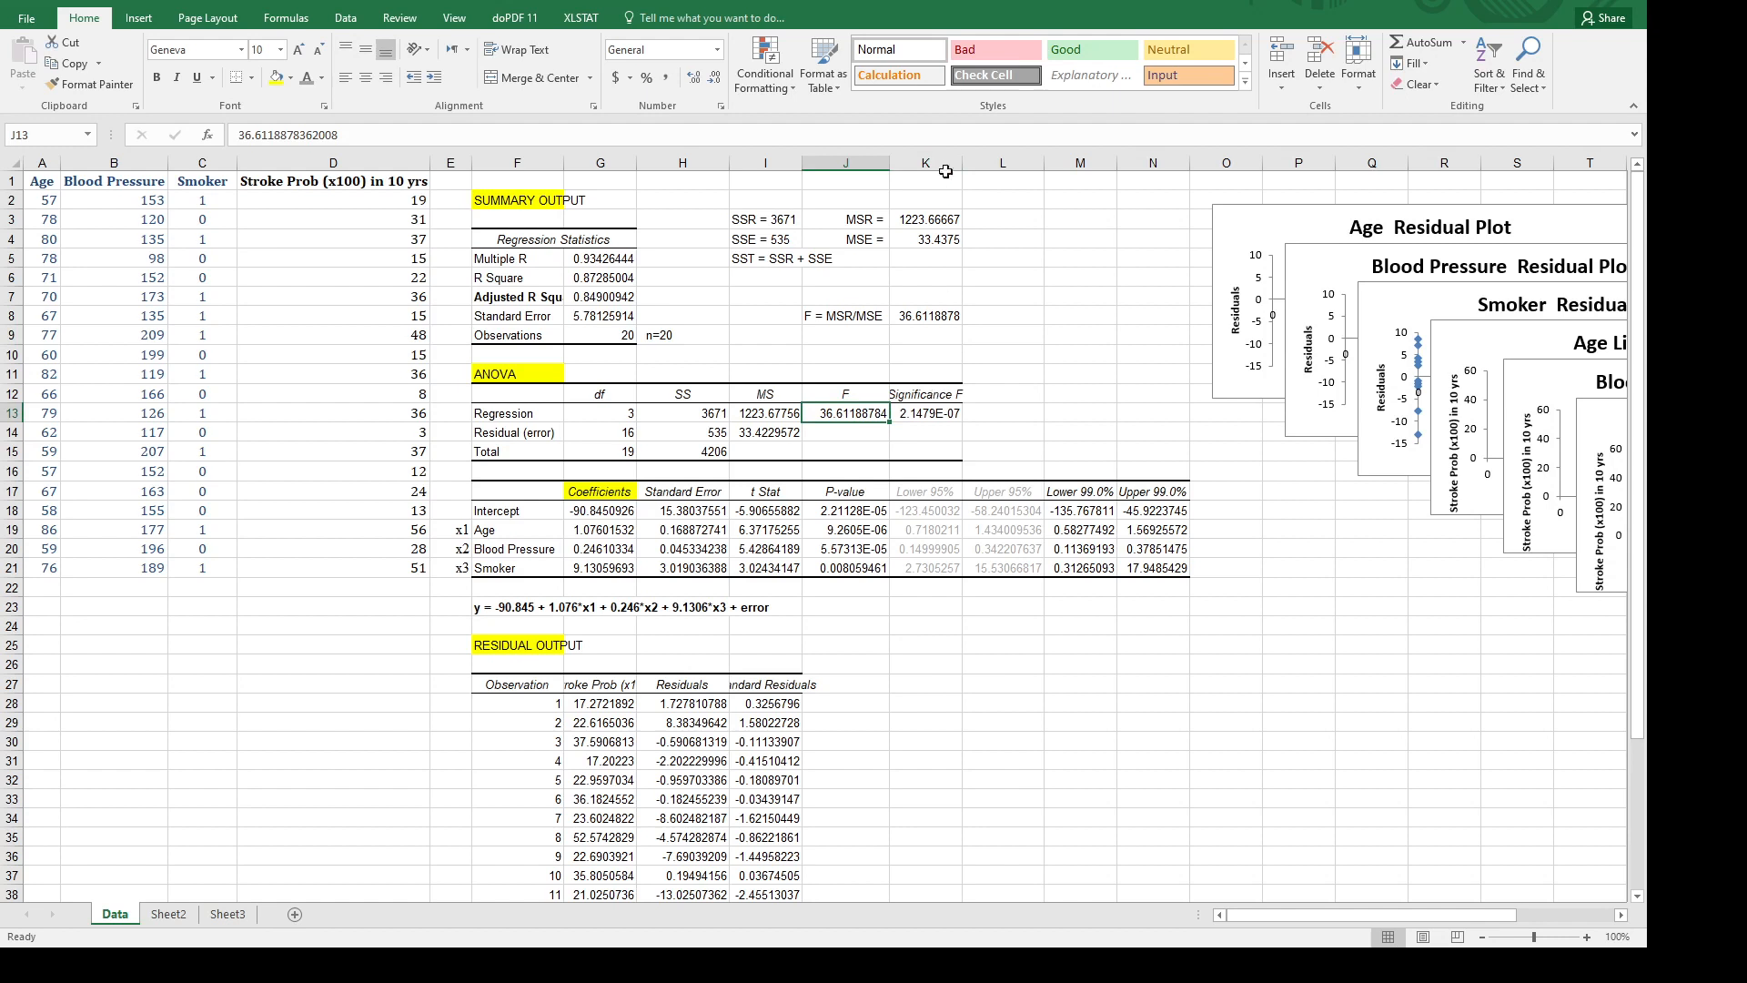
Widen column K and replace the "Significance F" header in K12 with "p-value".
{"action": "left_click_drag", "start_coordinate": [963, 163], "coordinate": [984, 163]}
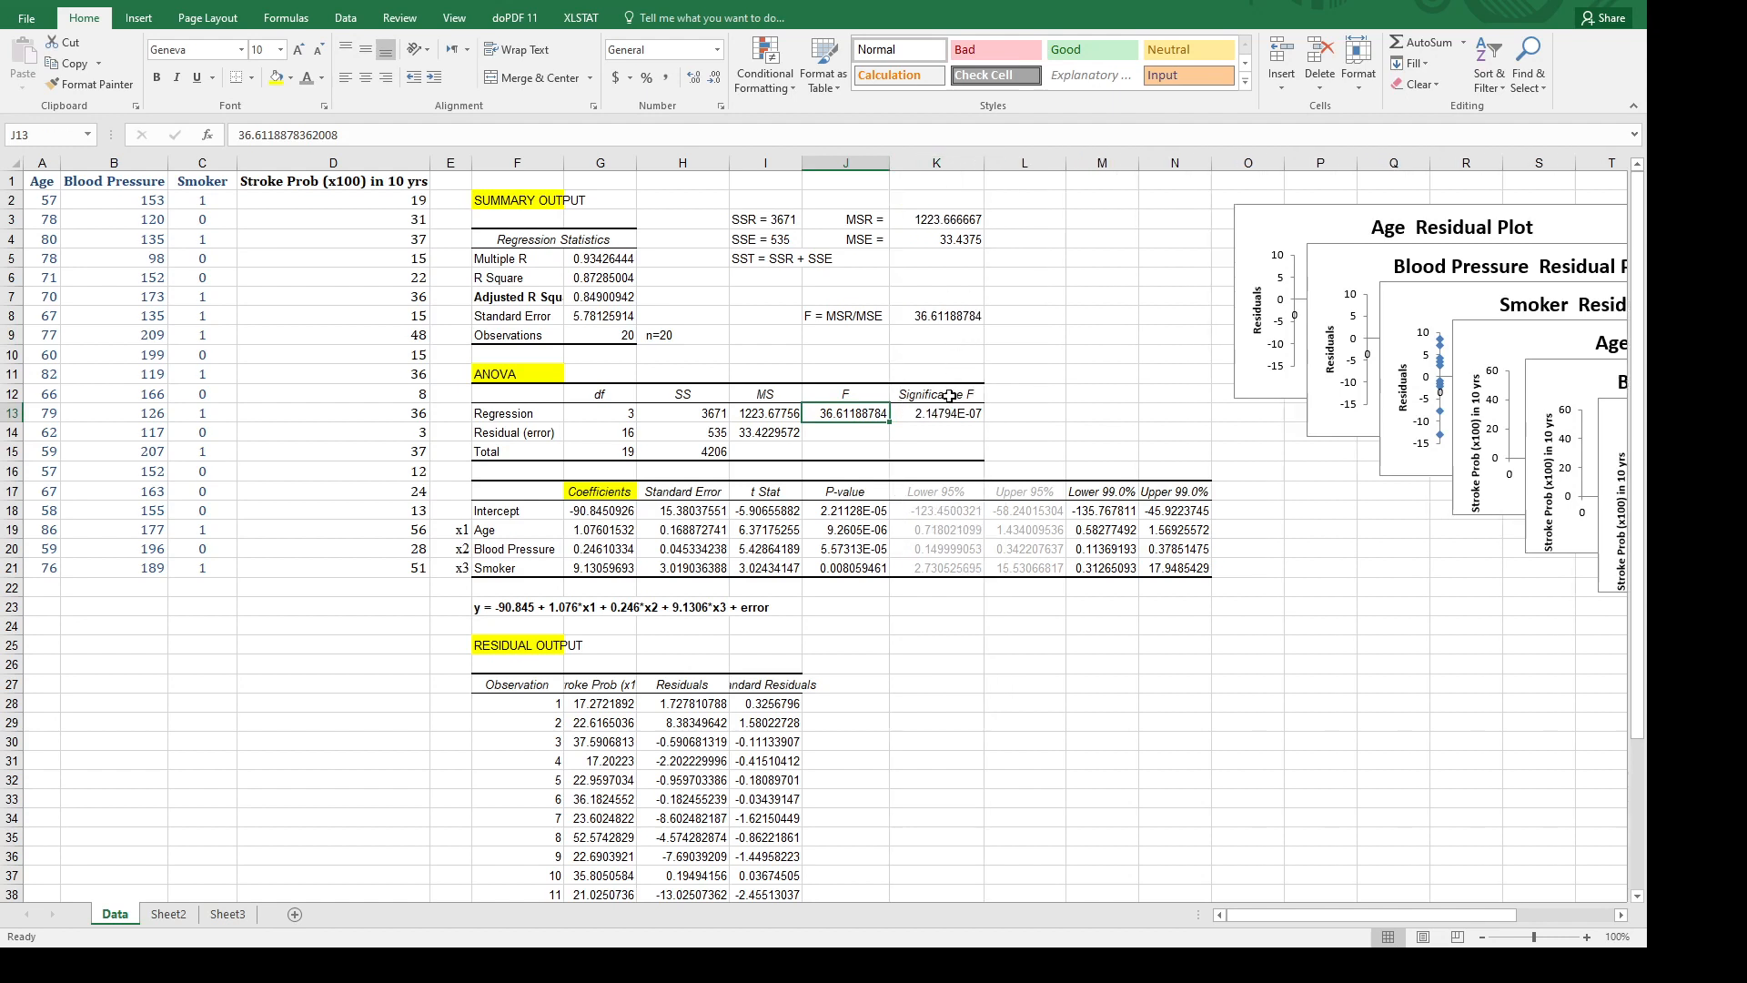
{"action": "double_click", "coordinate": [949, 395]}
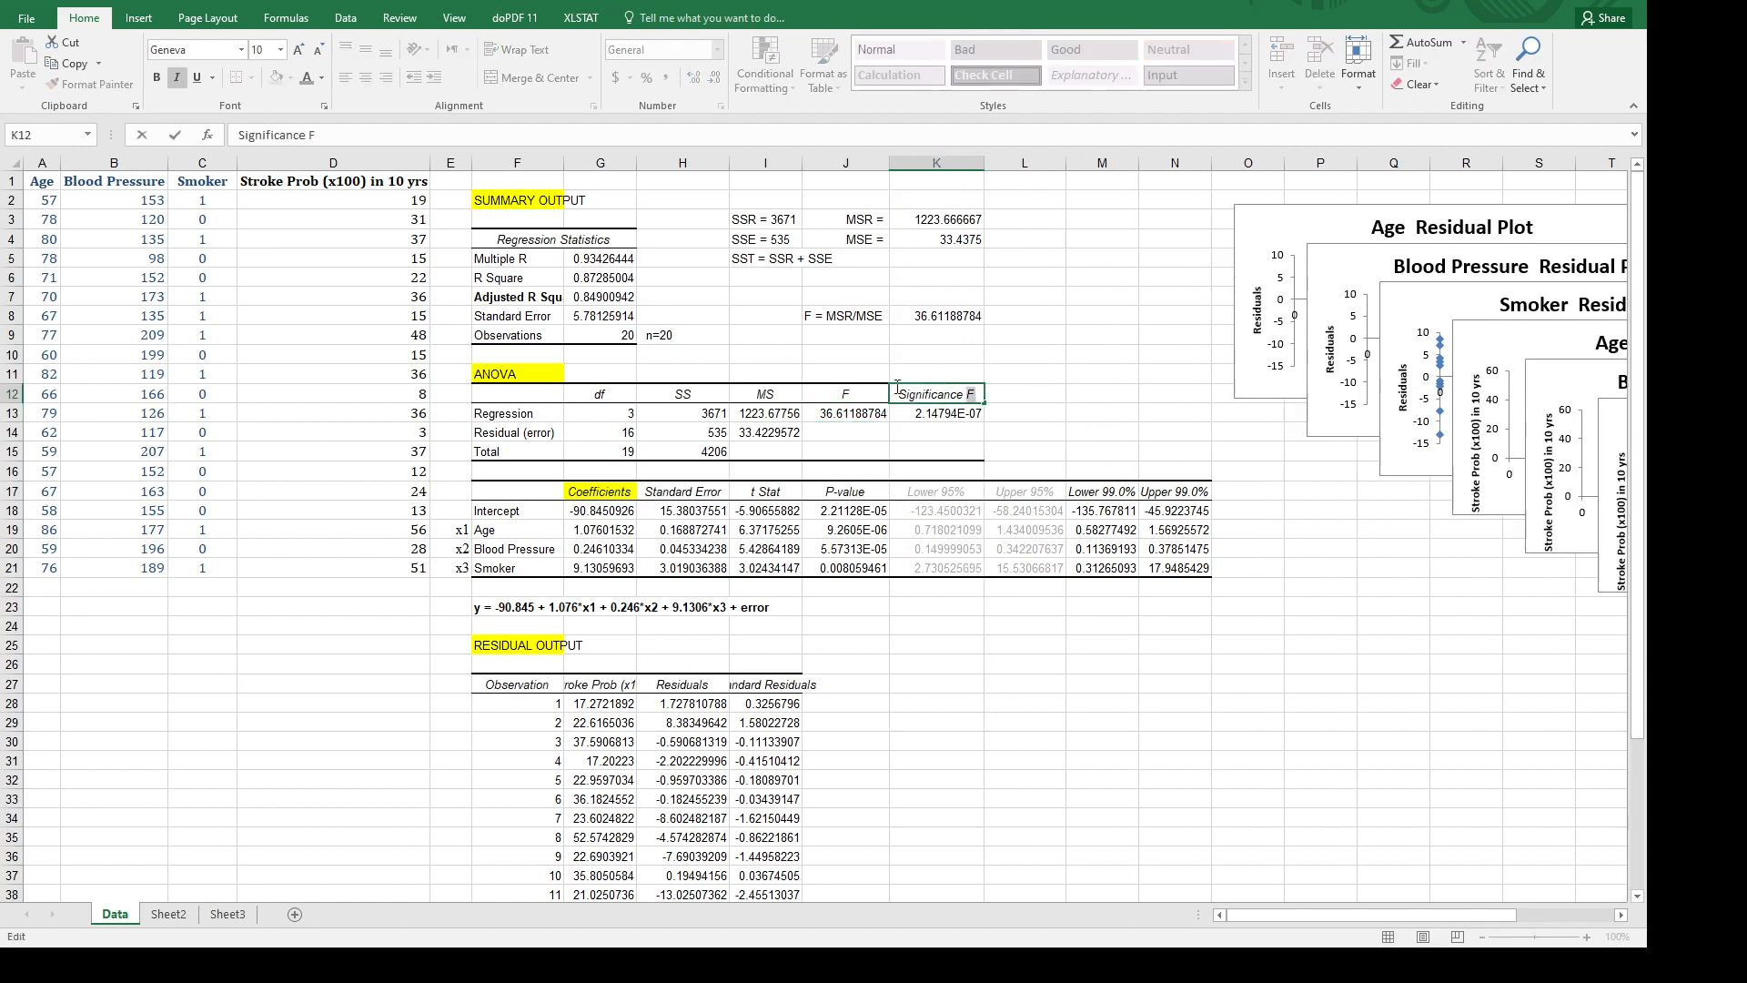
{"action": "left_click", "coordinate": [898, 390]}
{"action": "left_click_drag", "start_coordinate": [977, 395], "coordinate": [896, 390]}
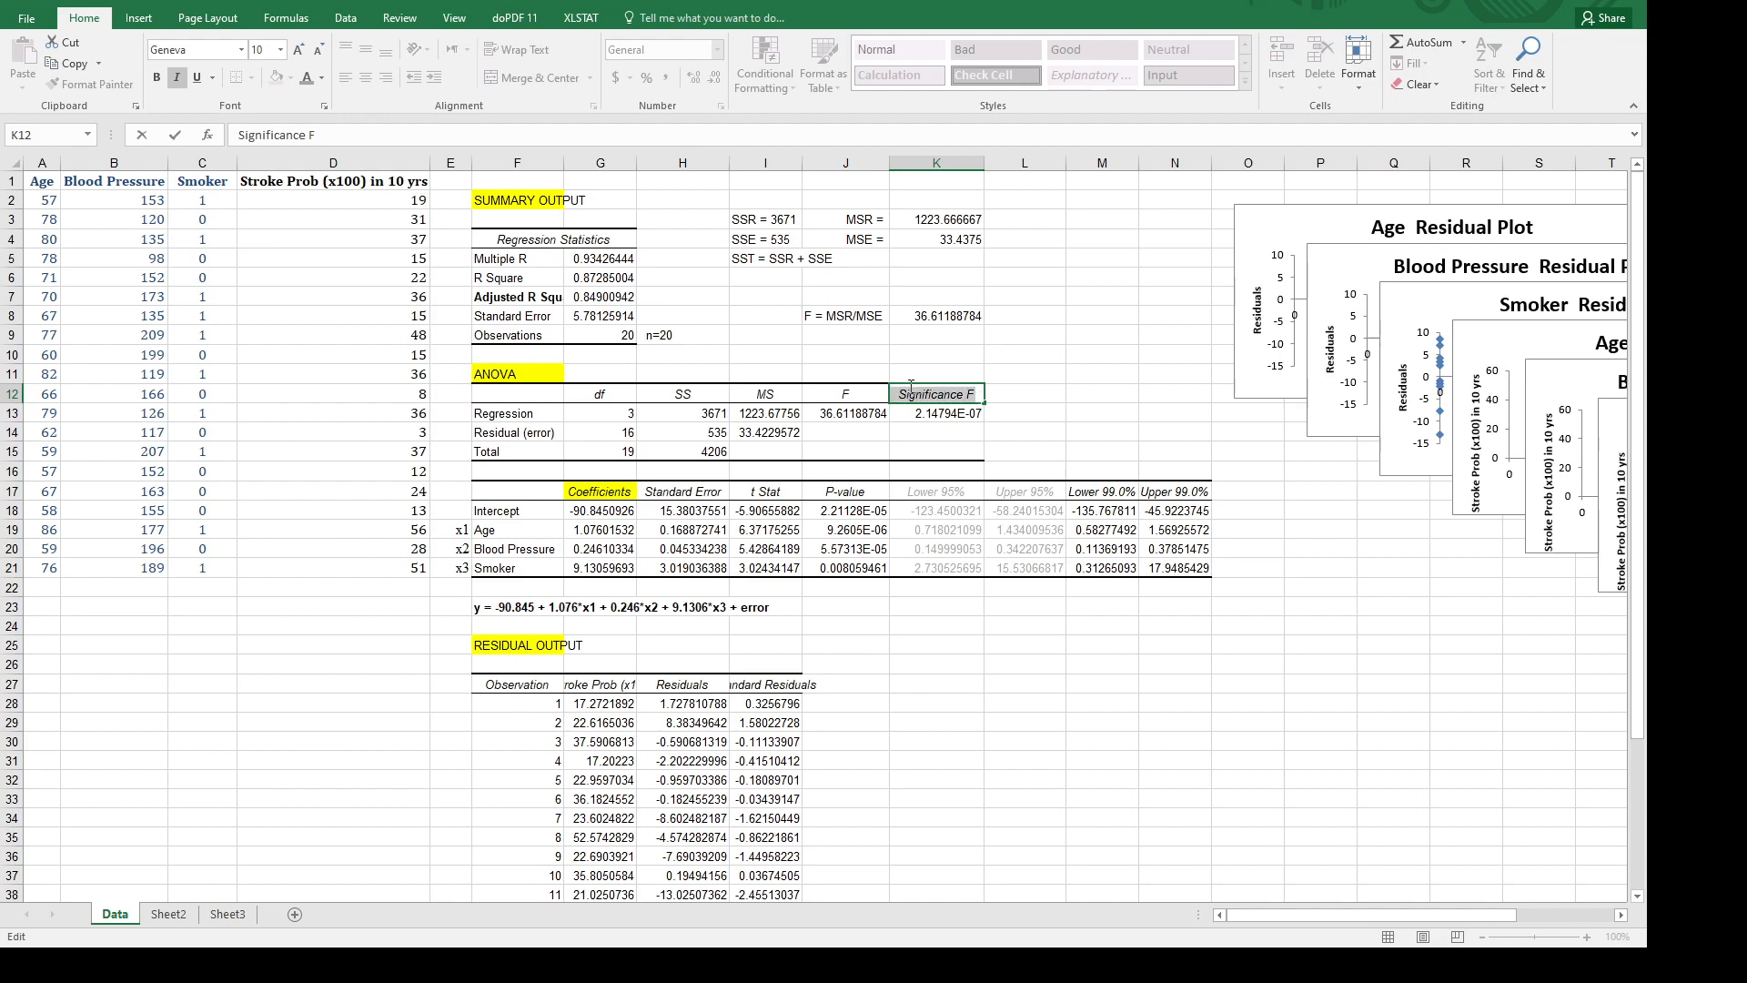
{"action": "type", "text": "p"}
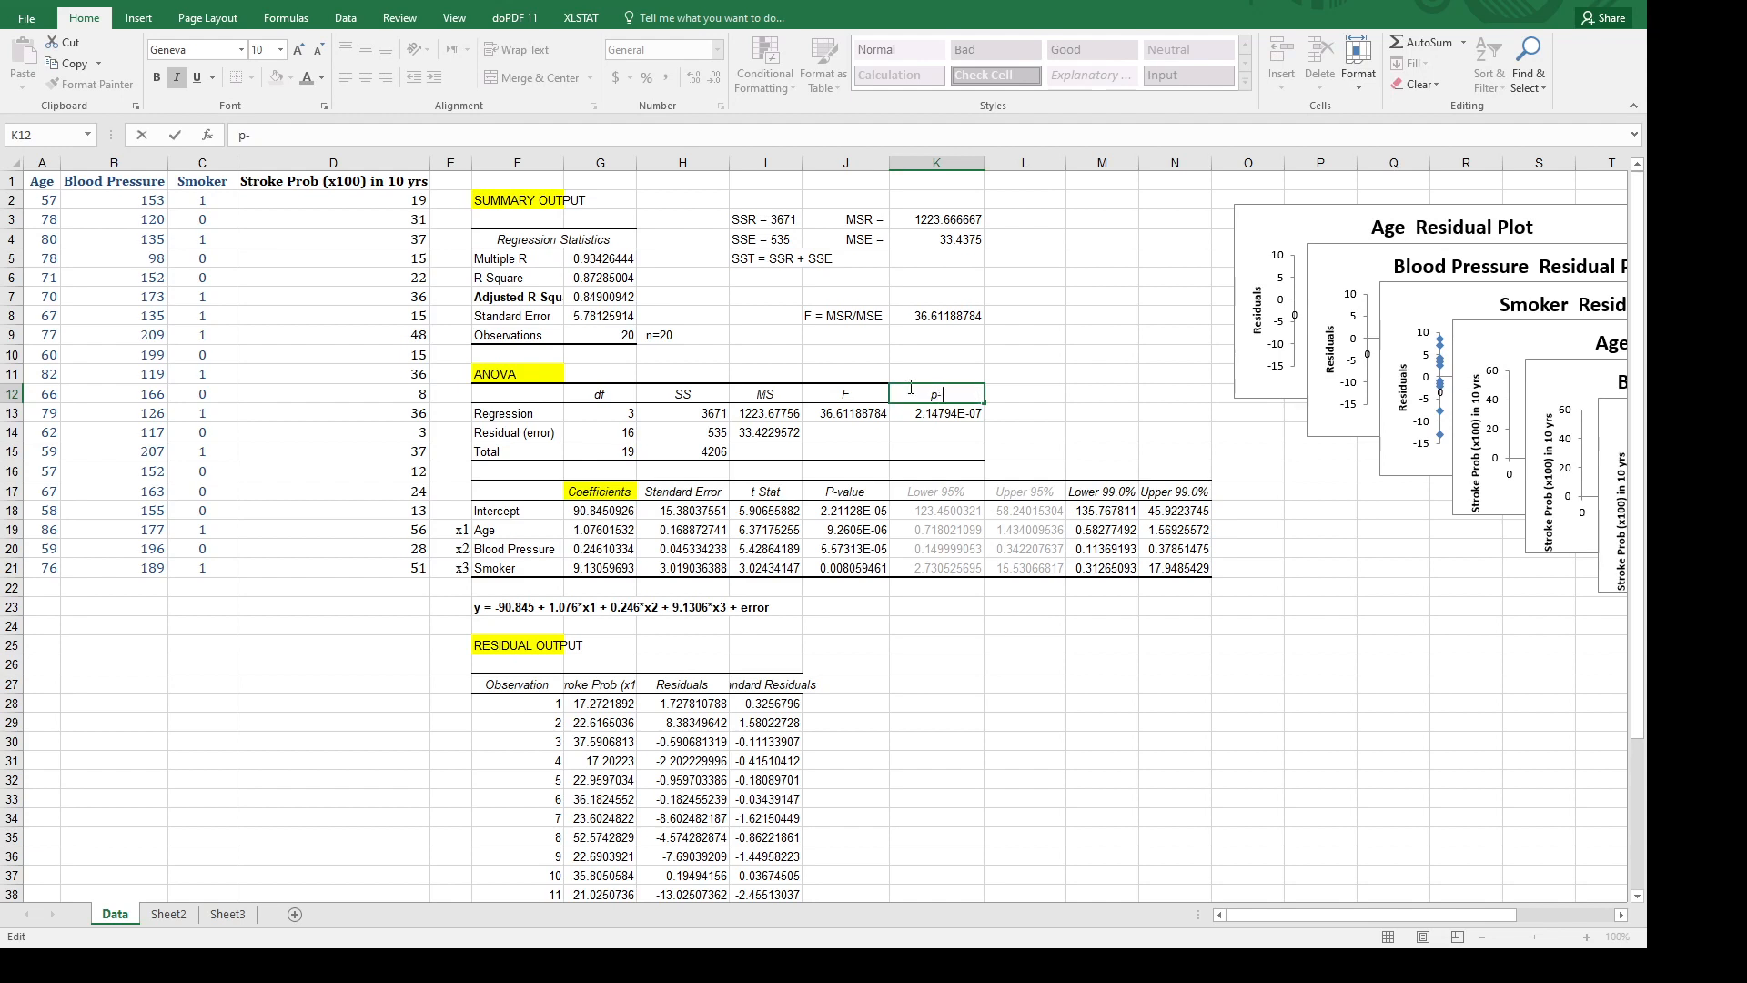
{"action": "type", "text": "-value"}
{"action": "left_click", "coordinate": [1006, 373]}
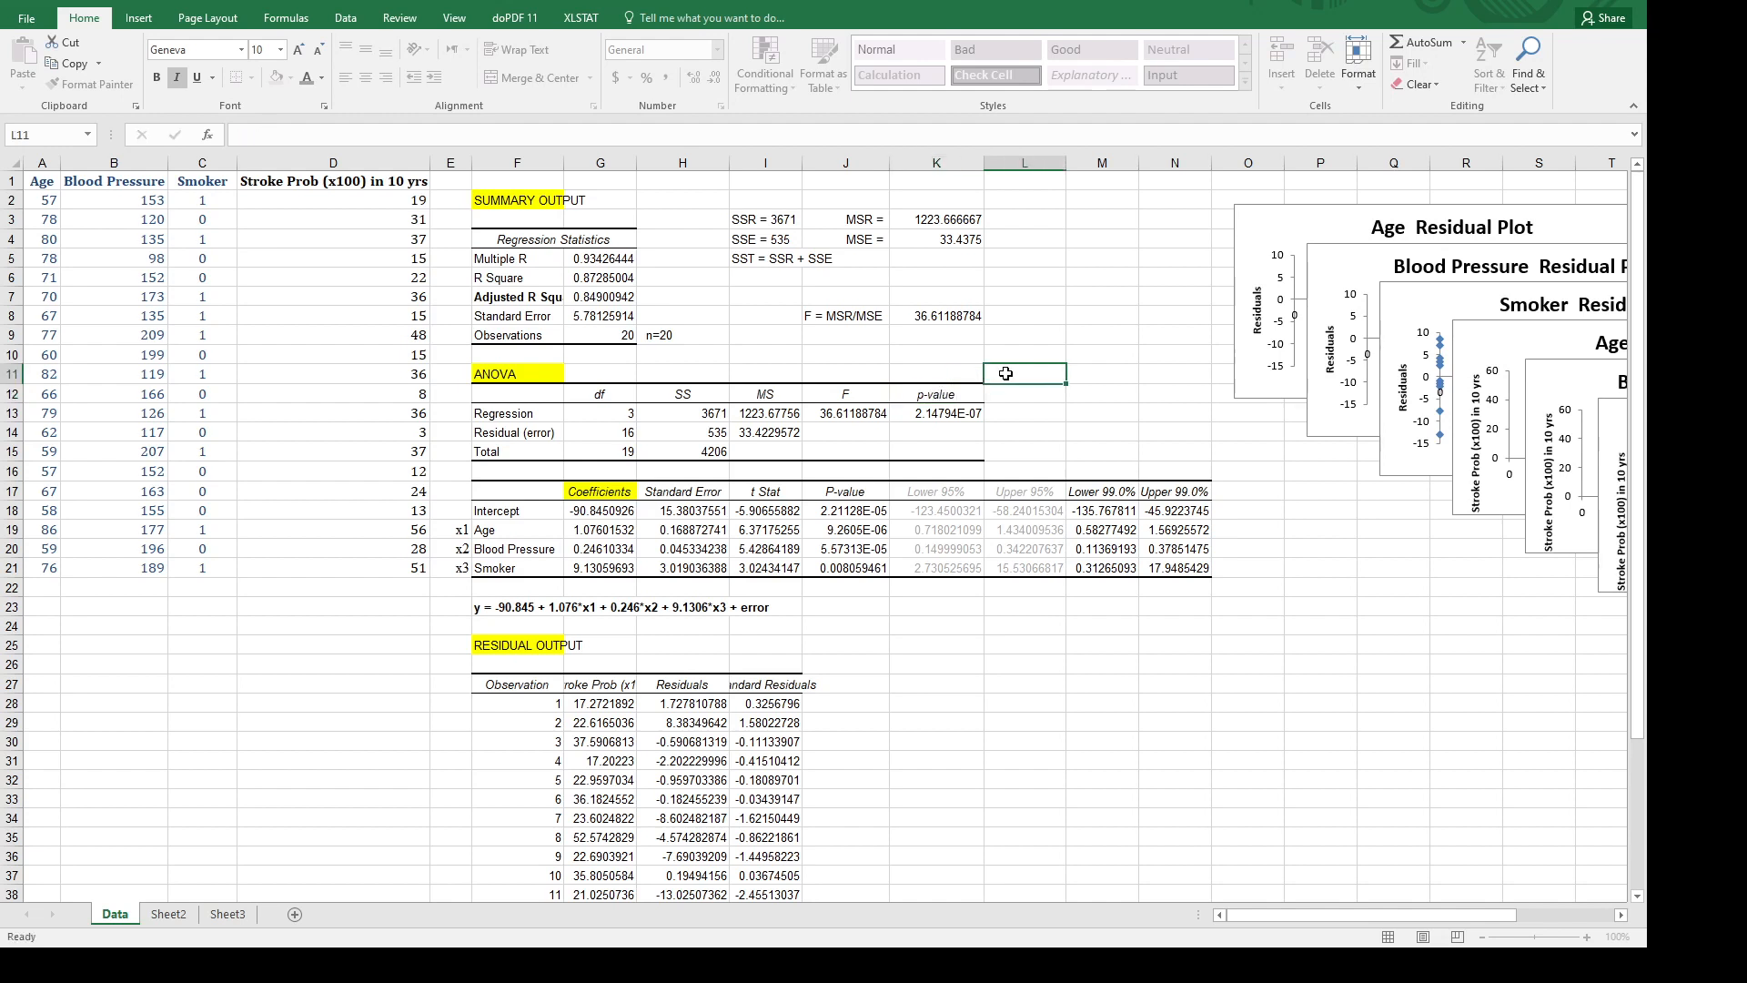
{"action": "left_click", "coordinate": [934, 395]}
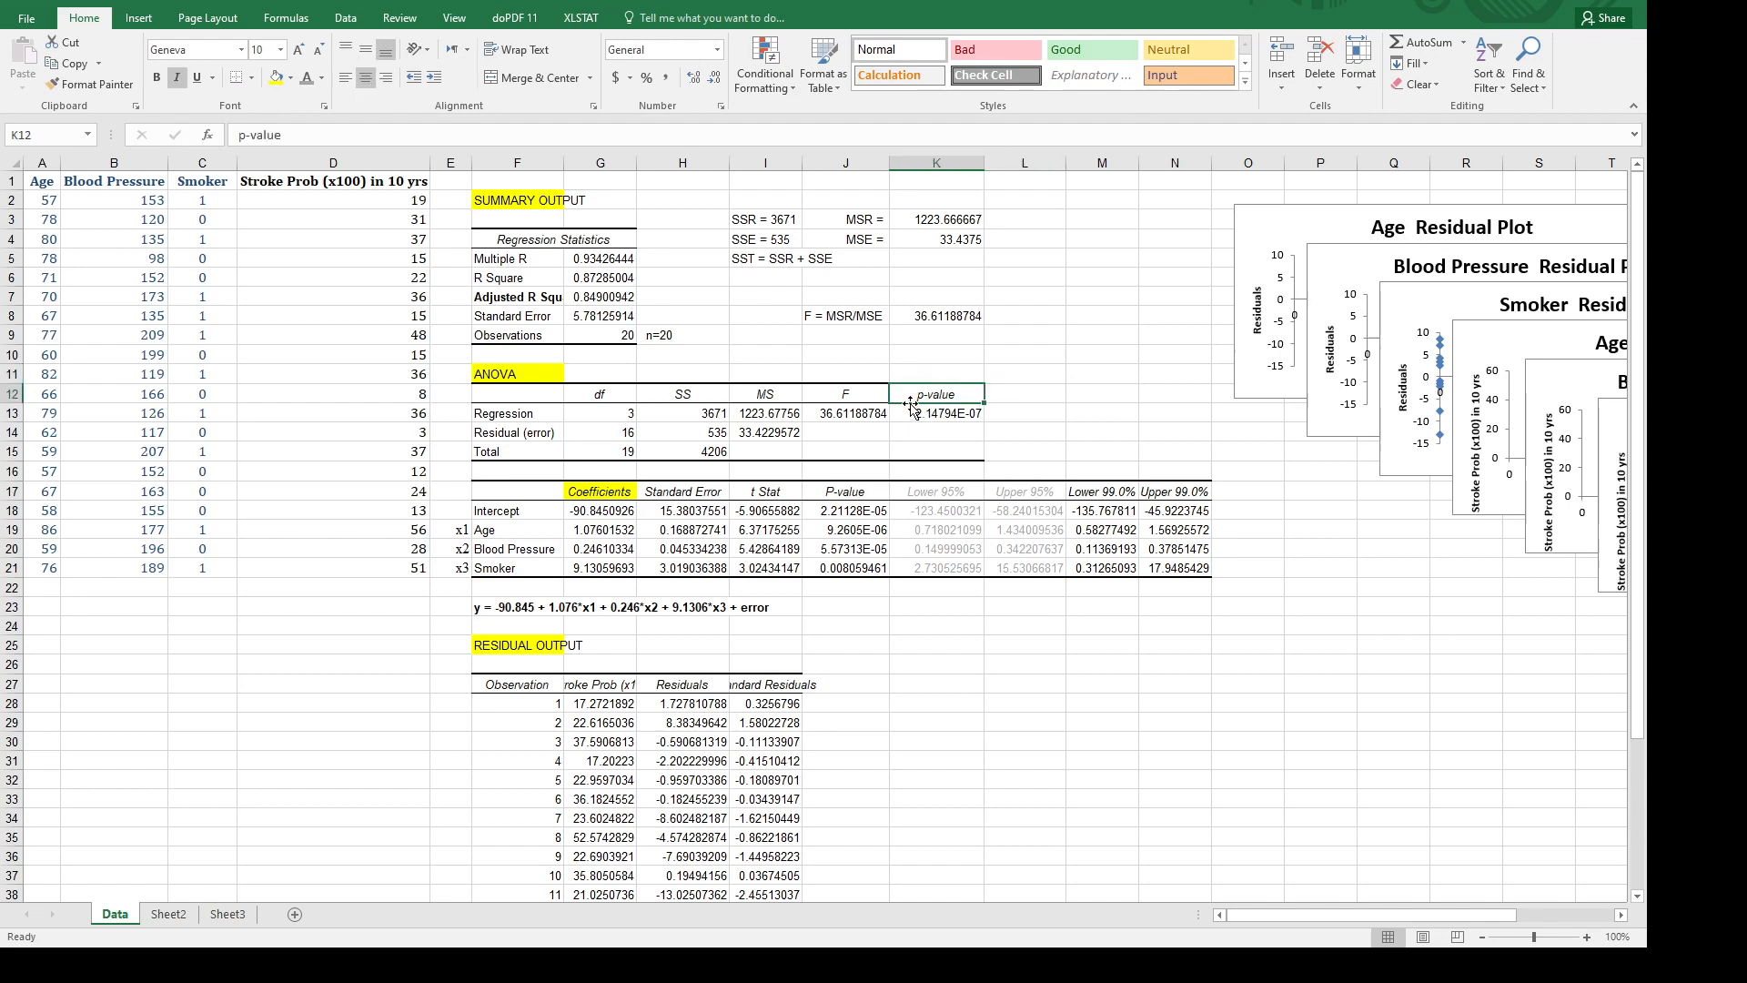
Calculate the F-test's p-value in L13 with =F.DIST.RT(J13,3,16) and compare it with the ANOVA value in K13.
{"action": "left_click", "coordinate": [869, 401]}
{"action": "left_click", "coordinate": [951, 413]}
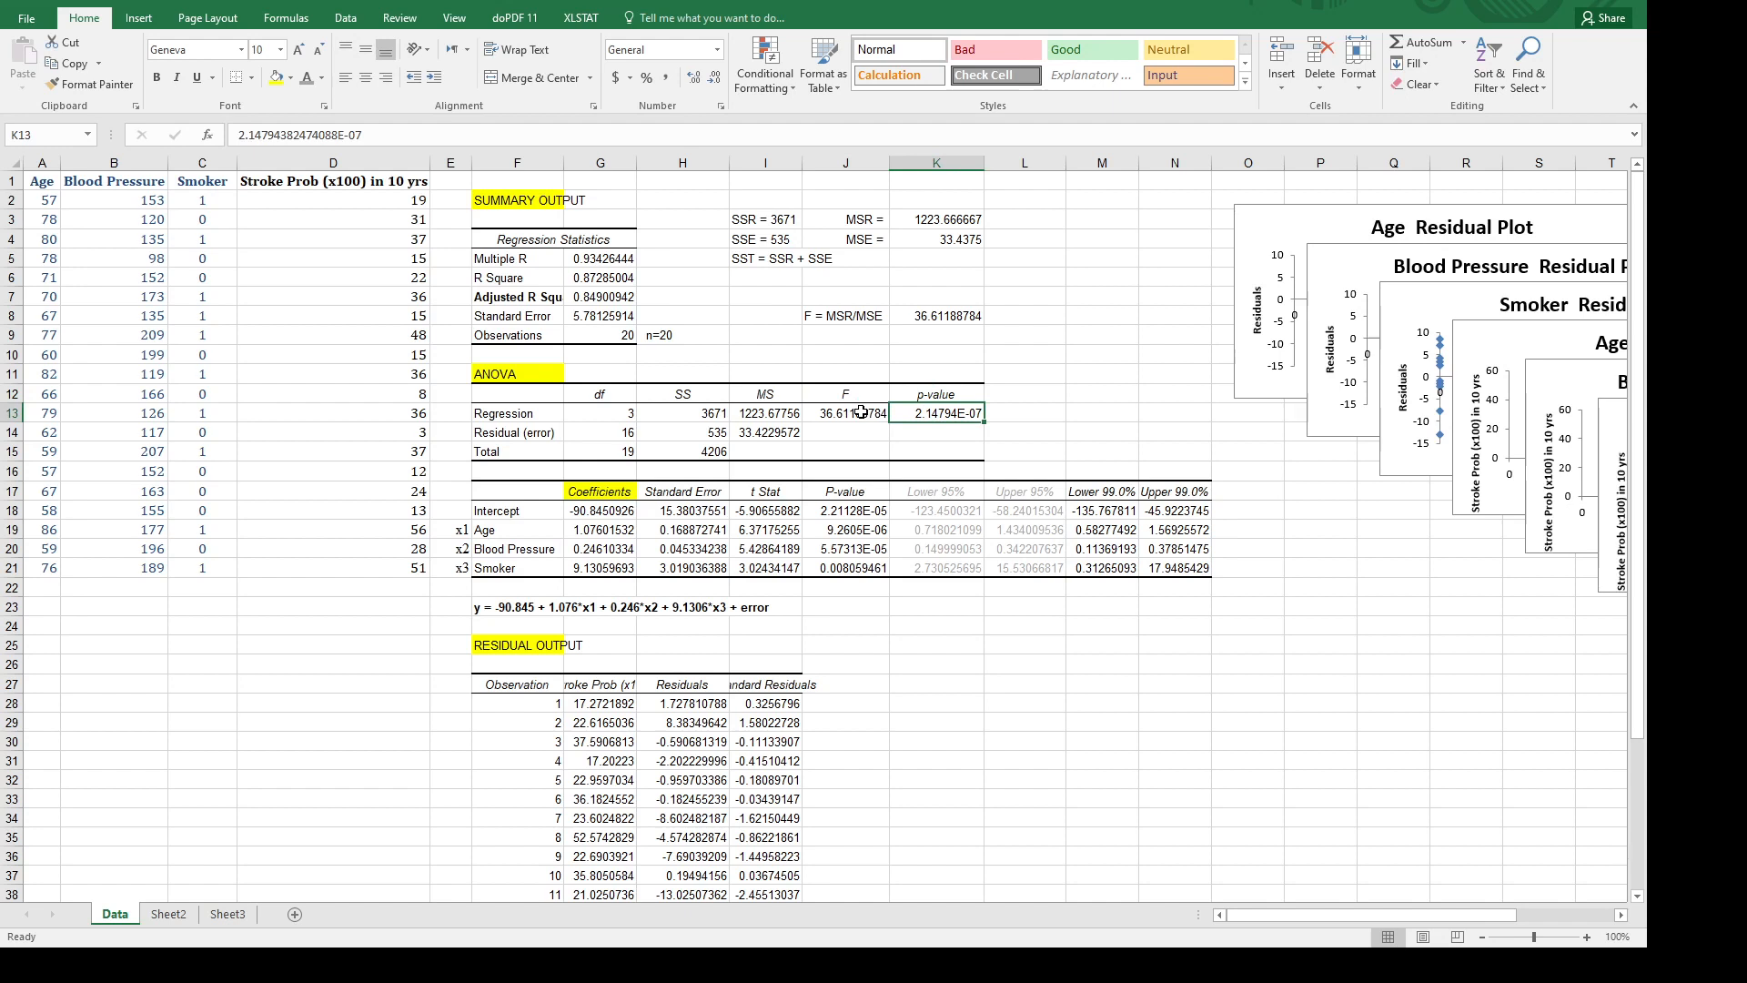
{"action": "double_click", "coordinate": [1039, 413]}
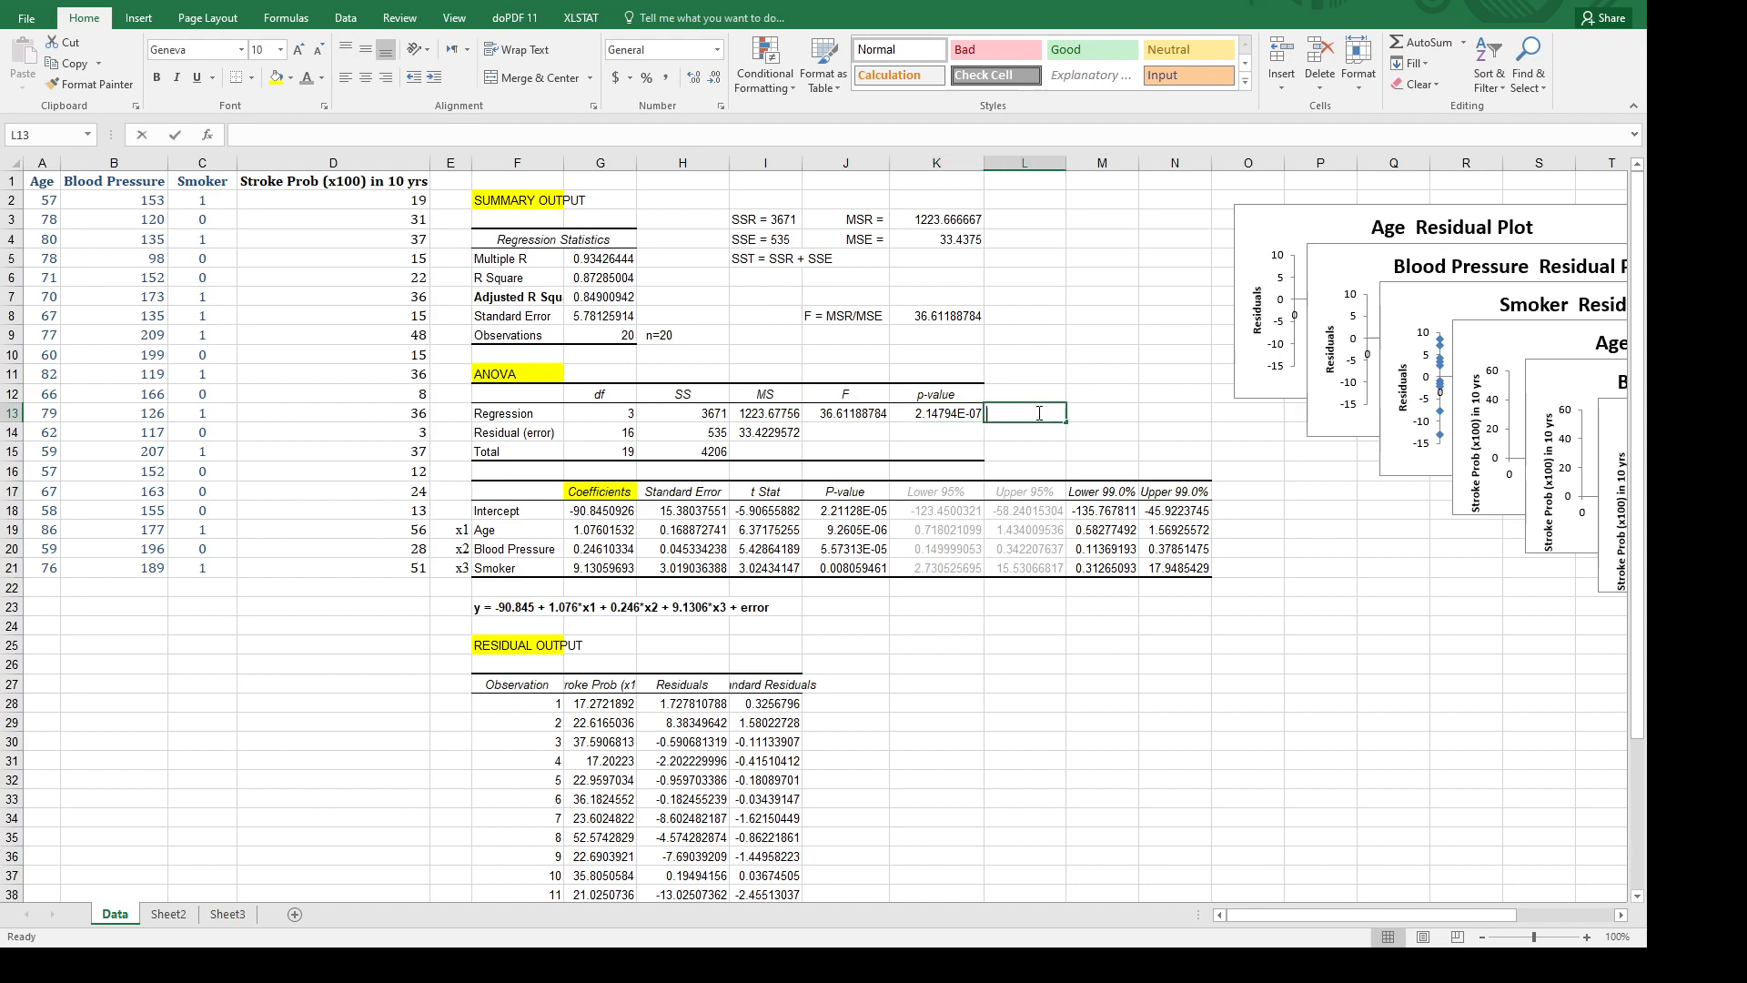
{"action": "type", "text": "="}
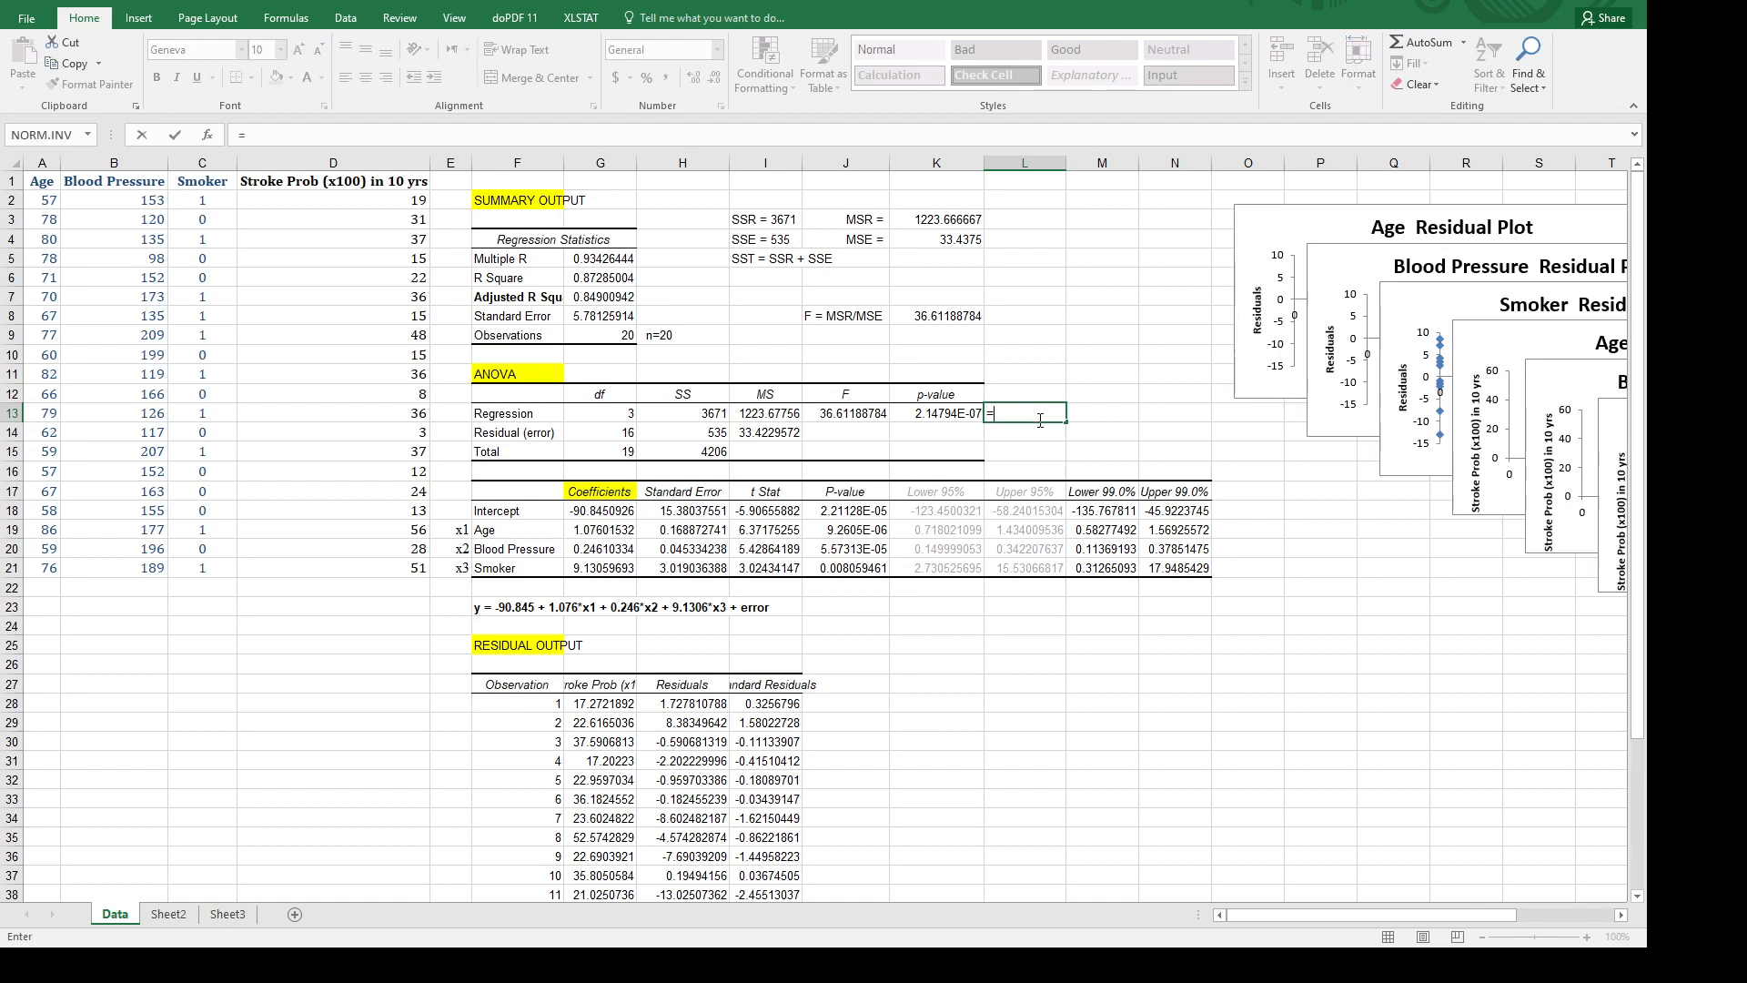
{"action": "type", "text": "f"}
{"action": "type", "text": ".DIST.RT("}
{"action": "left_click", "coordinate": [1062, 410]}
{"action": "left_click", "coordinate": [844, 416]}
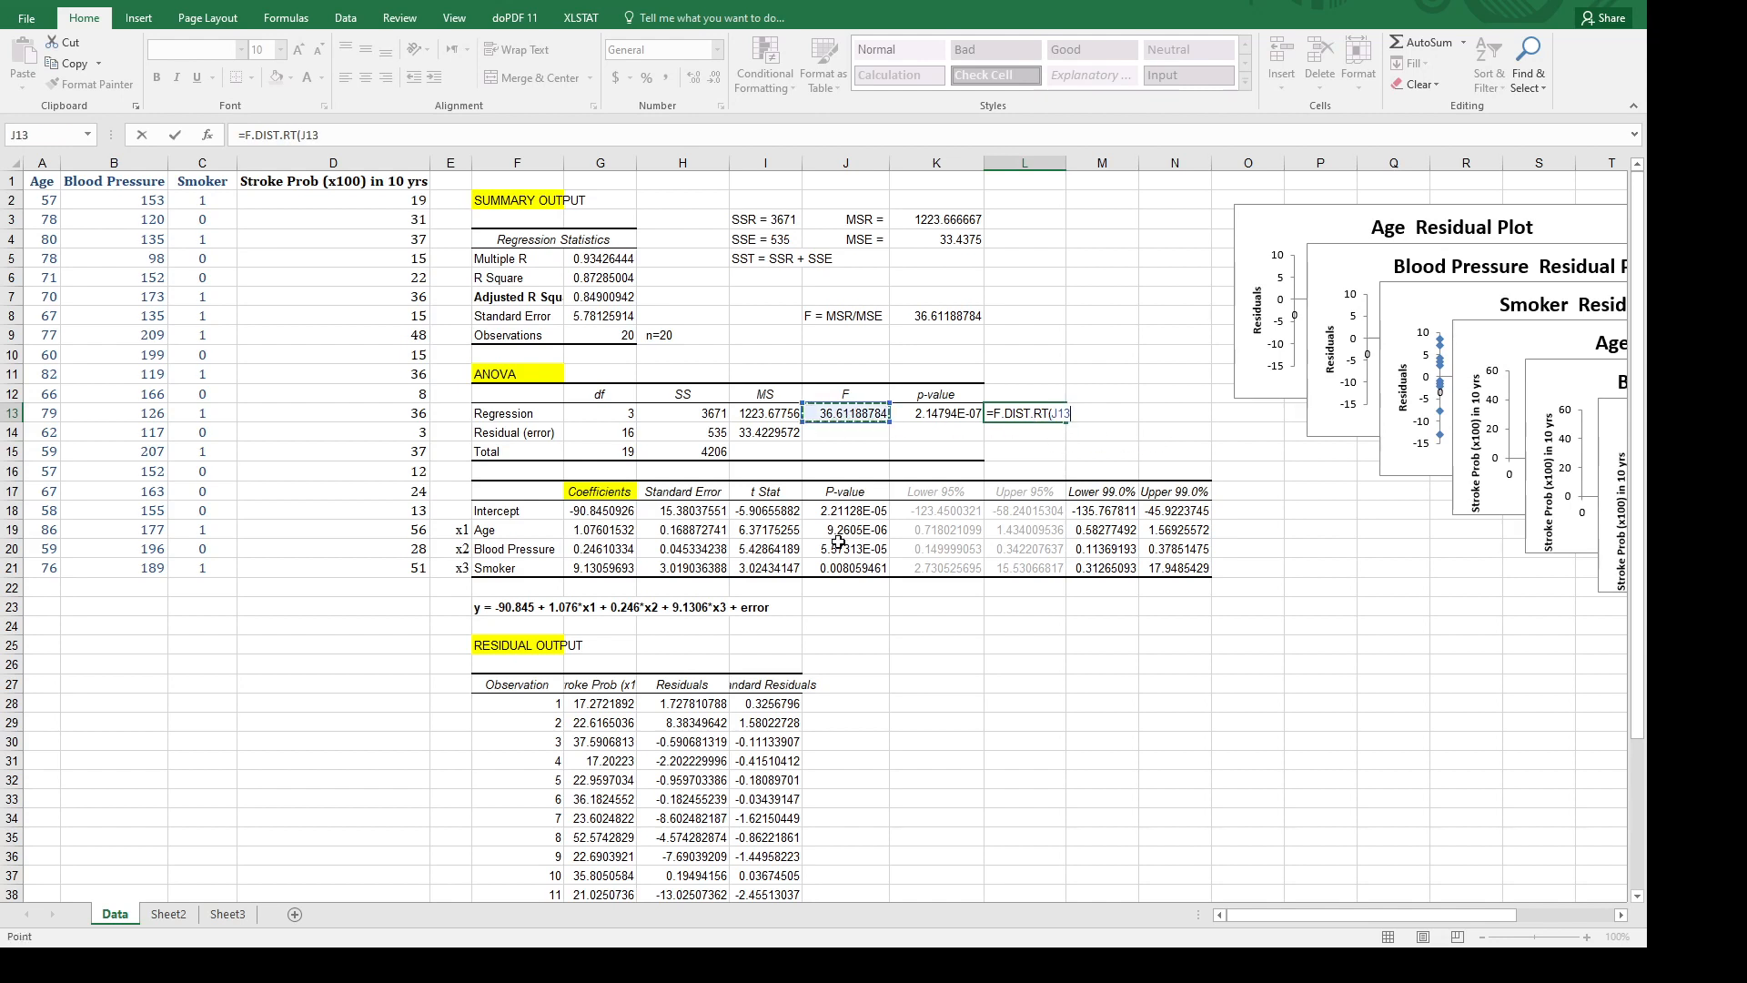
{"action": "type", "text": ",3,16"}
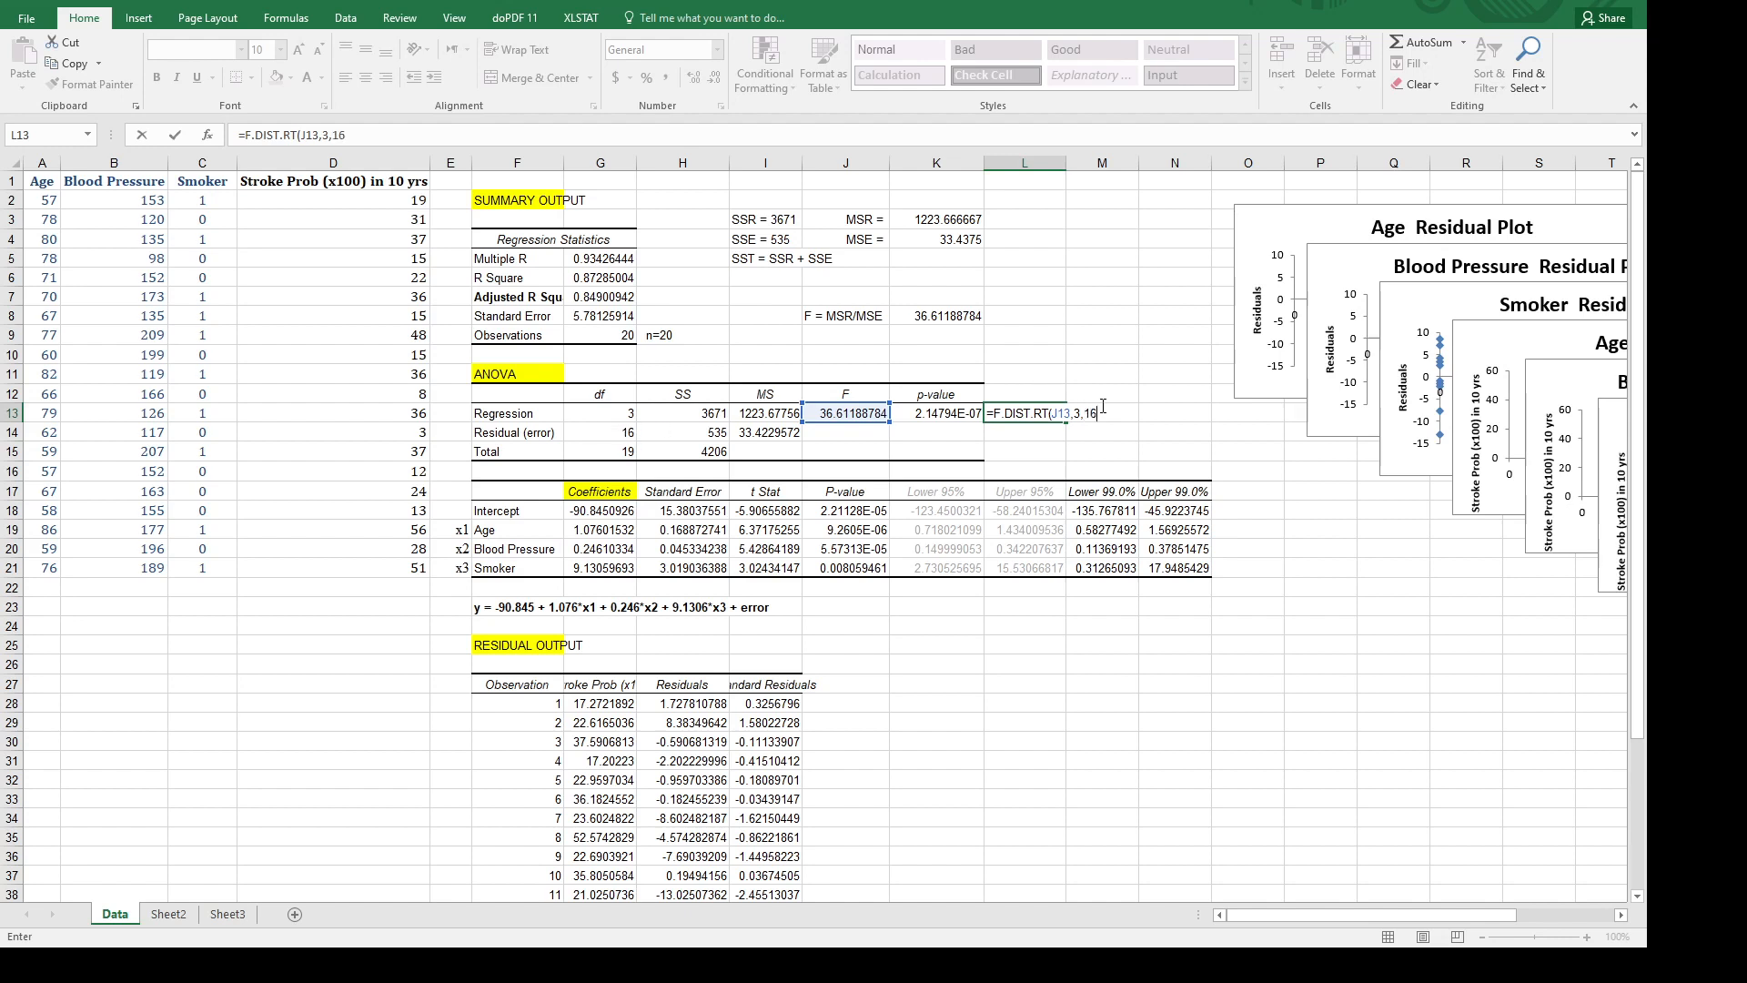
{"action": "key", "text": "Return"}
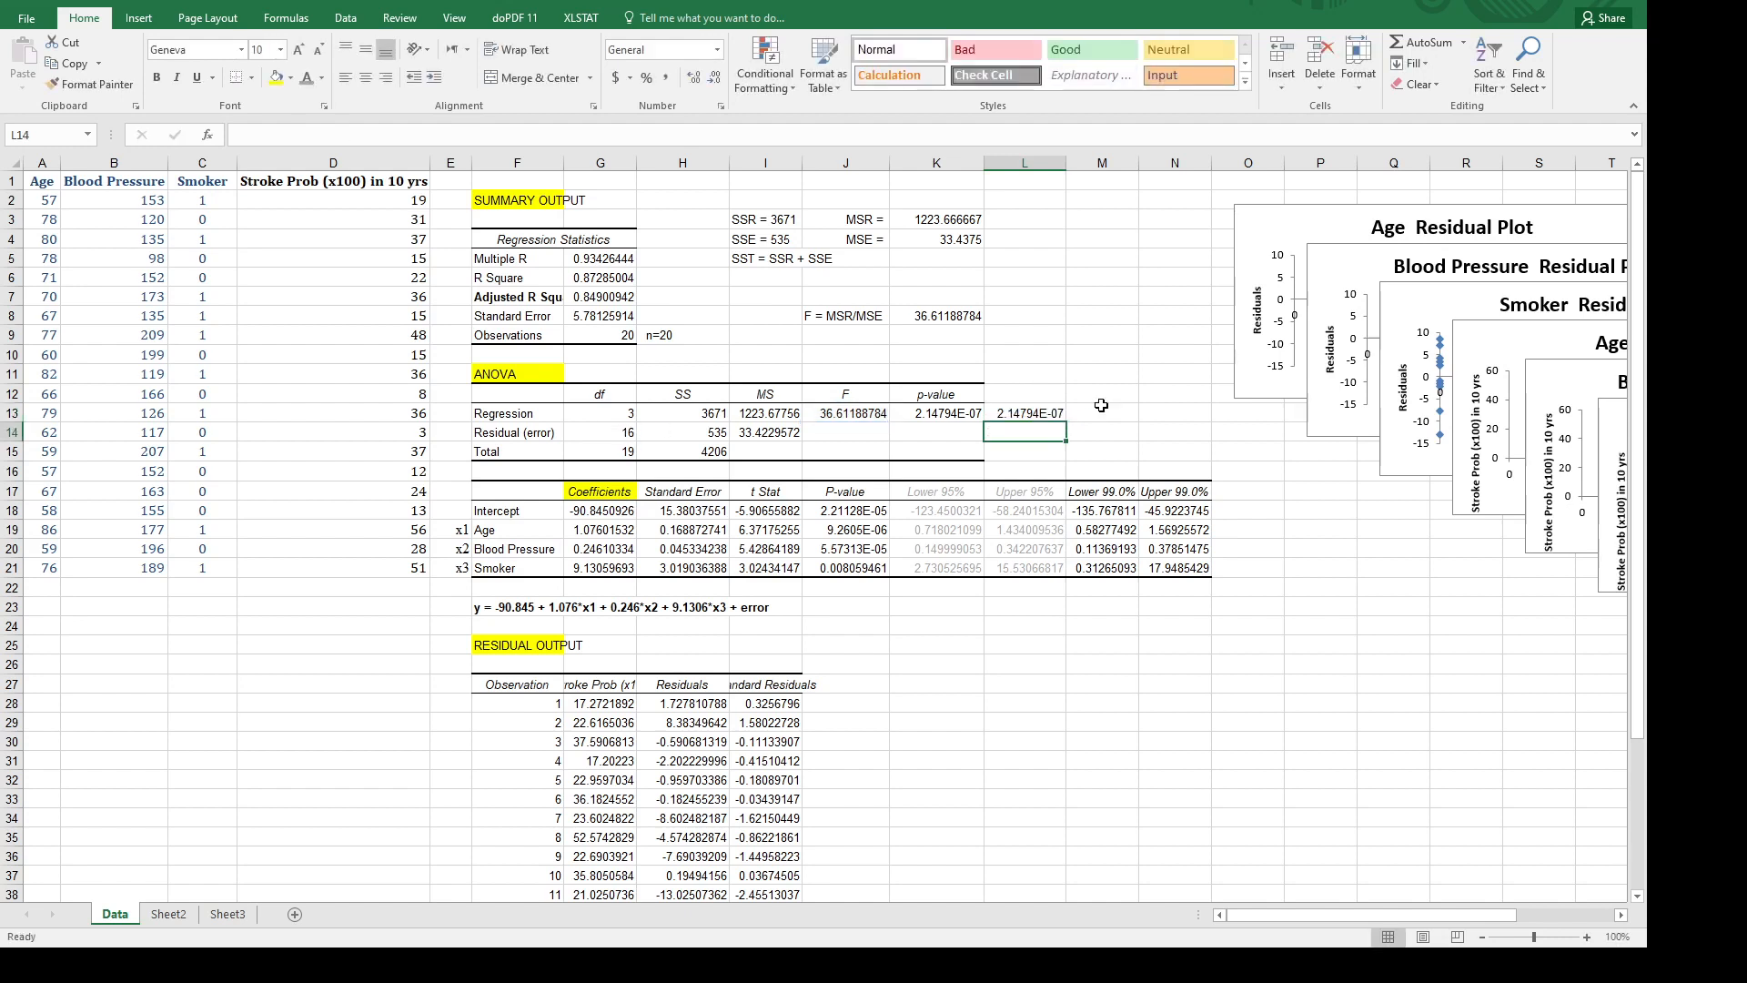
{"action": "left_click", "coordinate": [1052, 414]}
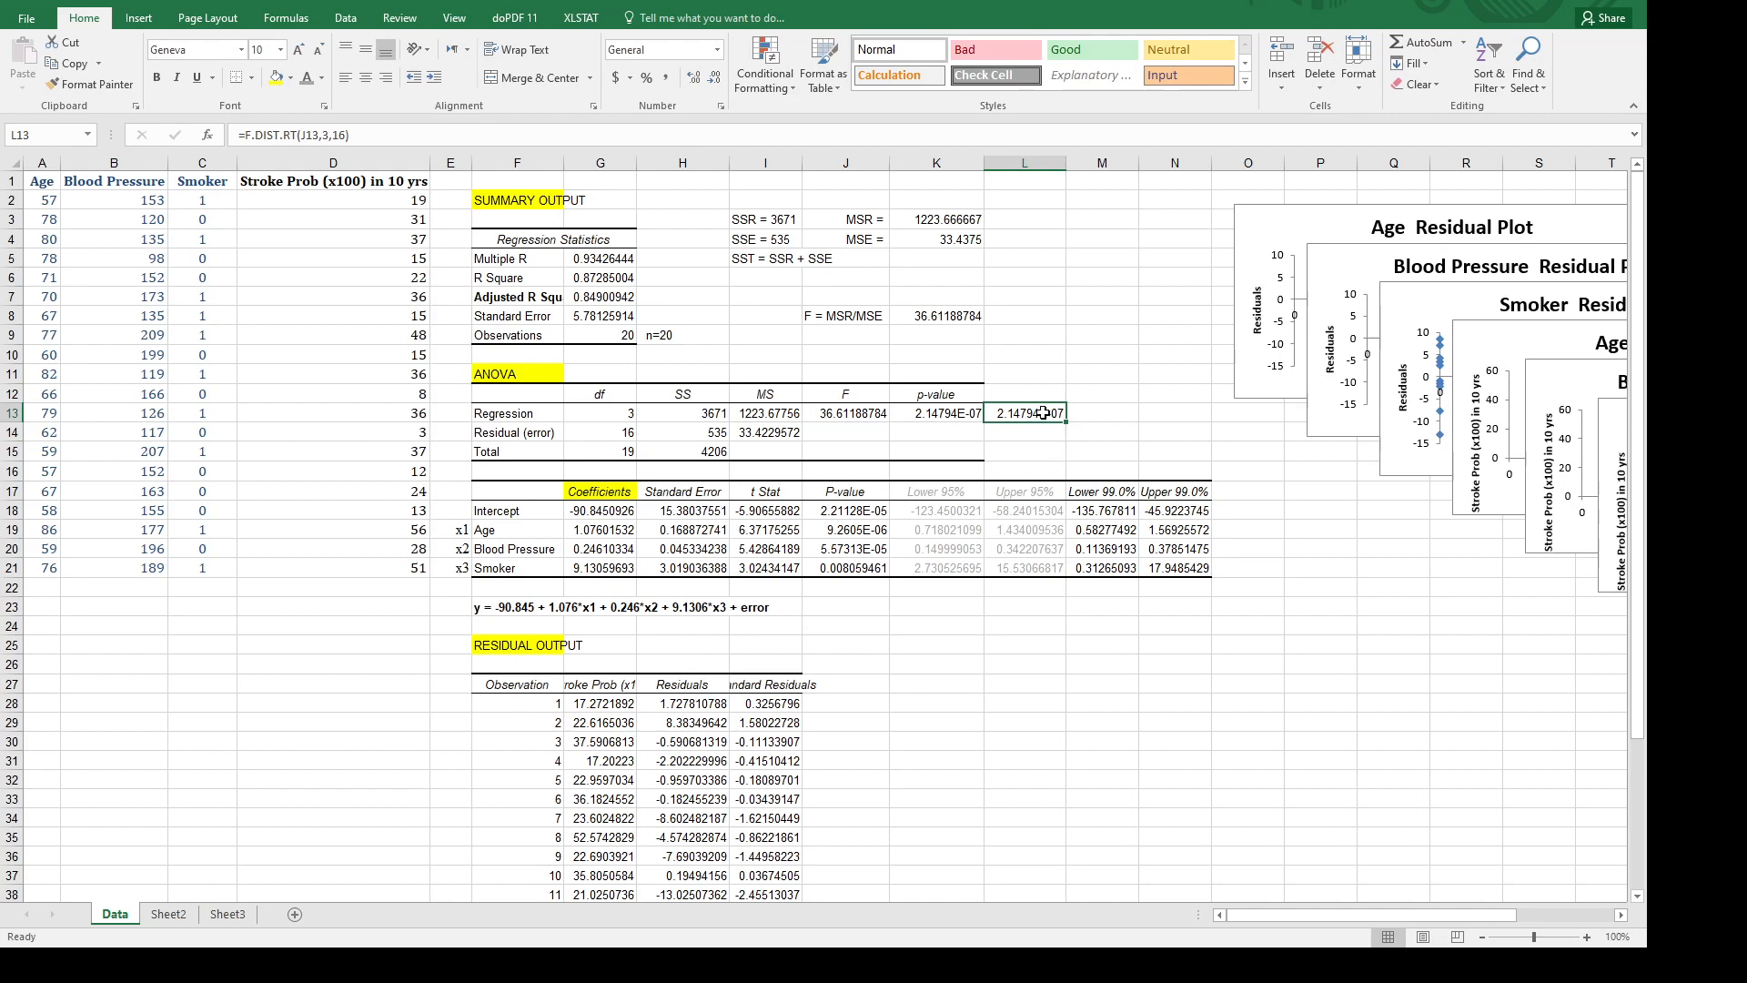
{"action": "key", "text": "Left"}
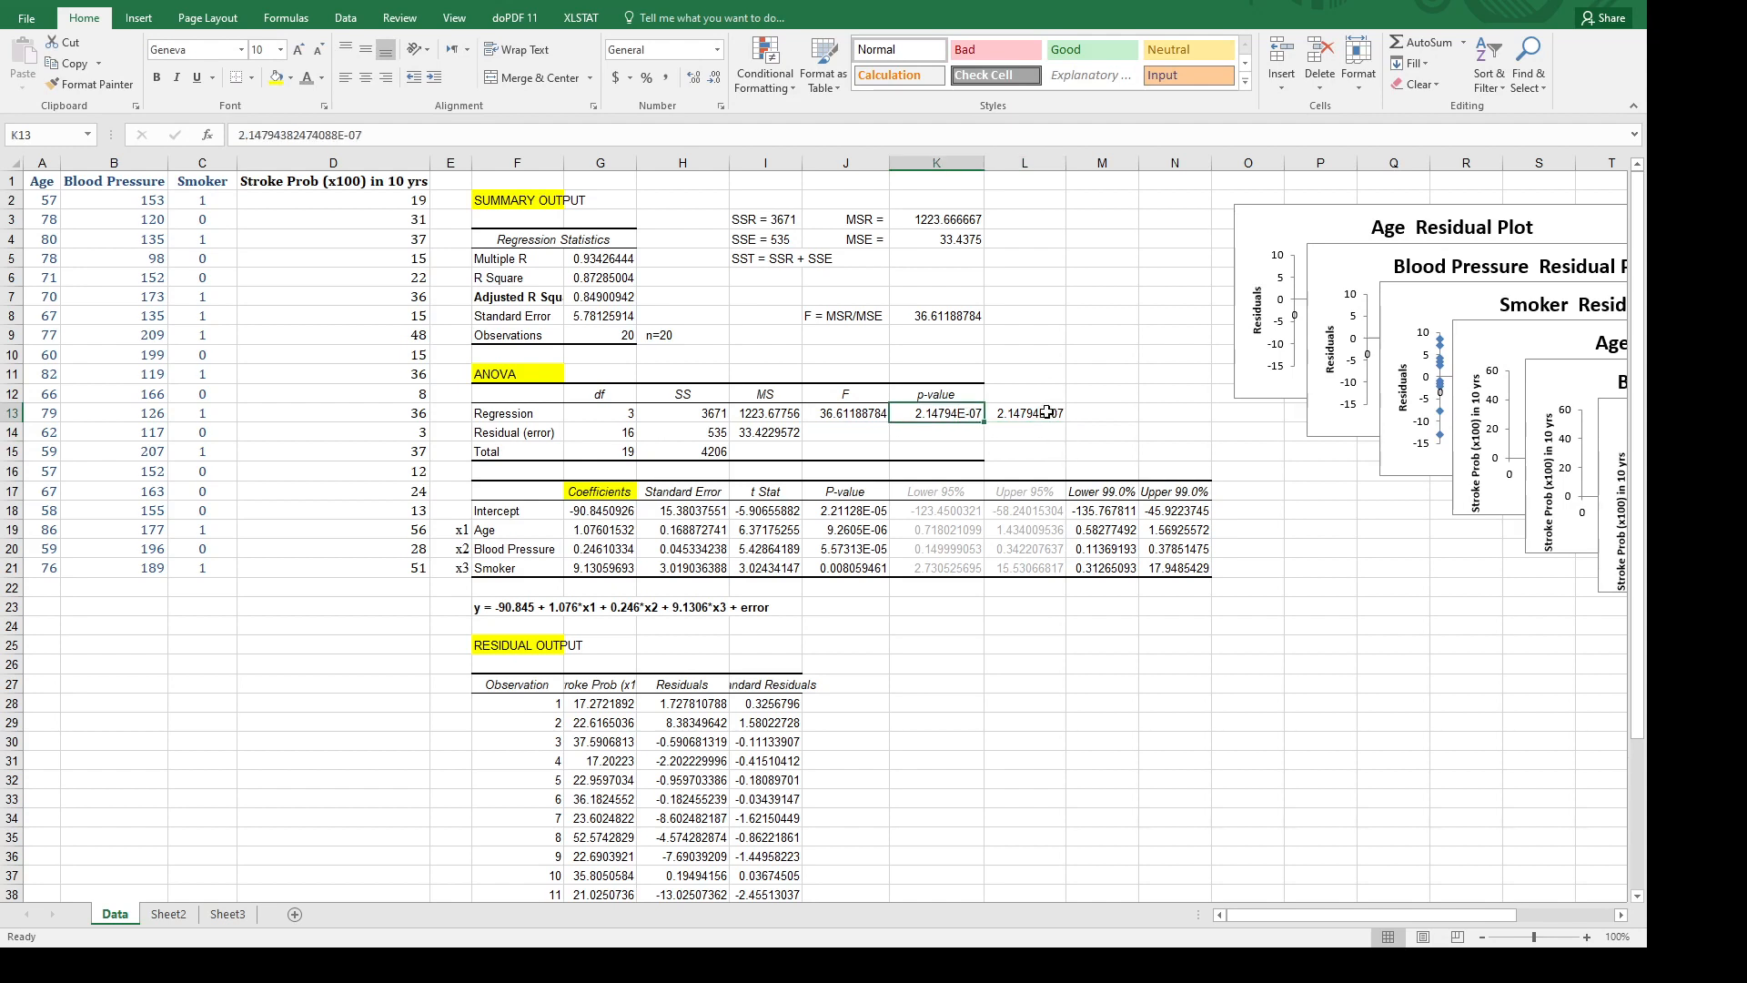
Turn the formula in L13 into the plain-text note "F.DIST.RT(J13,3,16)" and make it bold.
{"action": "double_click", "coordinate": [1047, 413]}
{"action": "left_click_drag", "start_coordinate": [1101, 413], "coordinate": [1002, 413]}
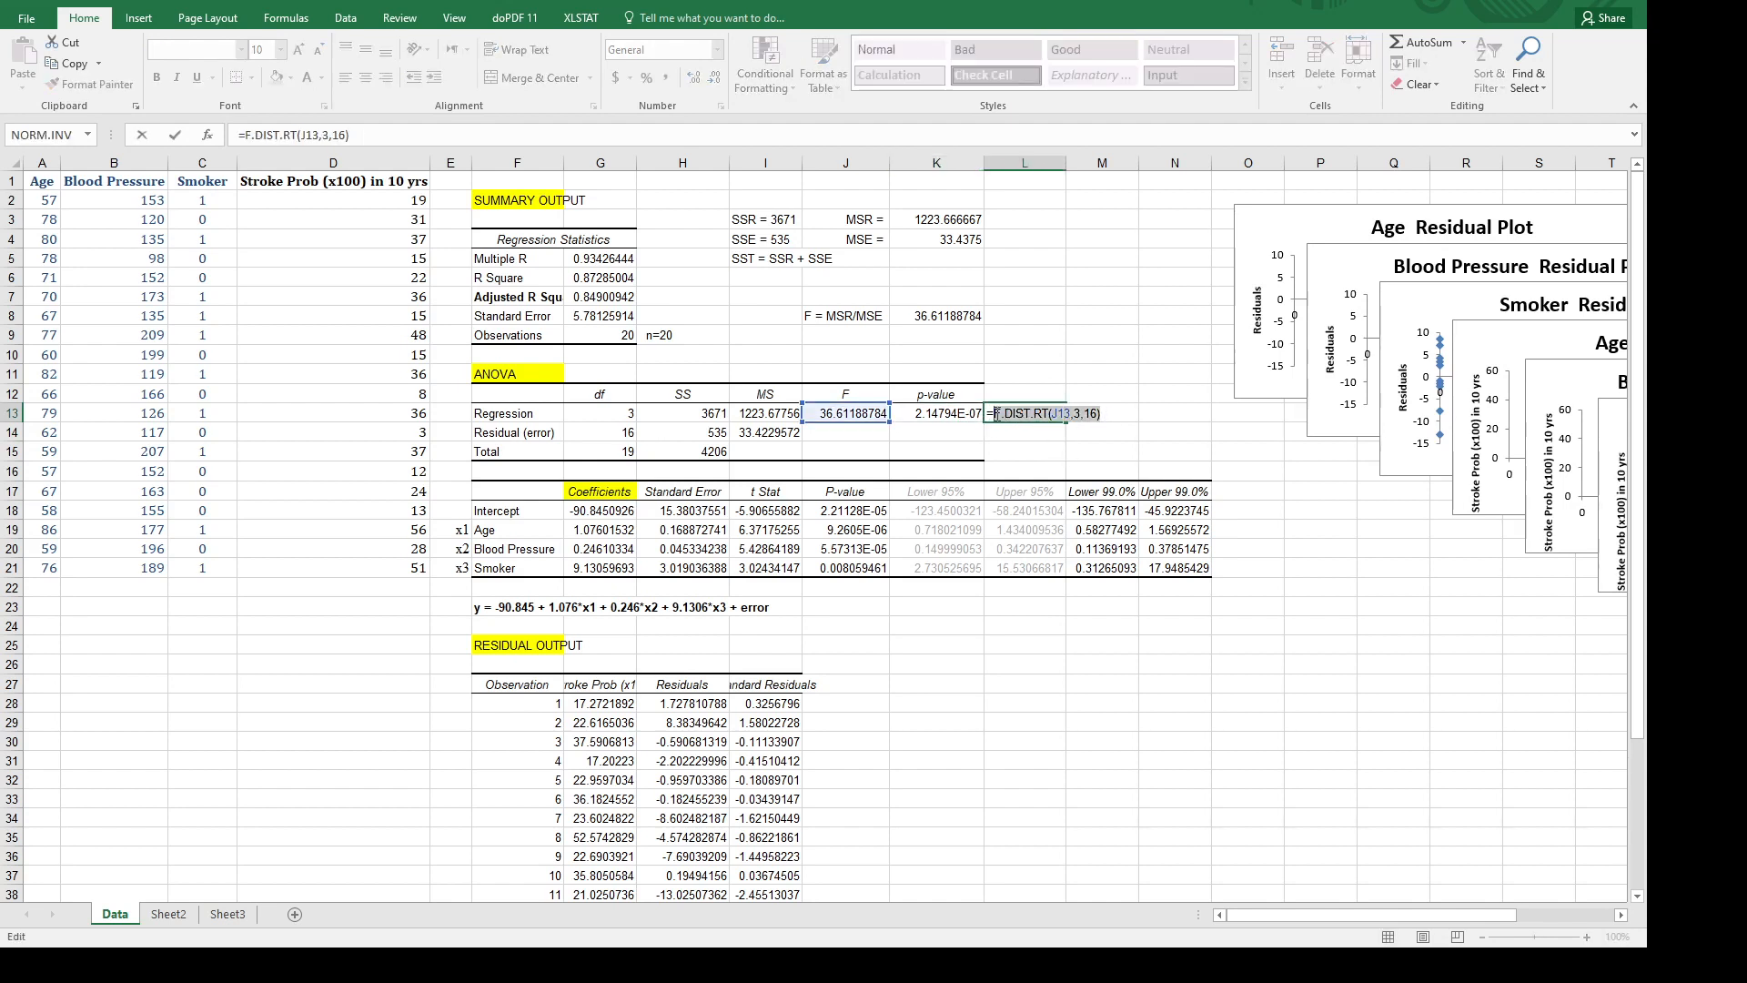
{"action": "key", "text": "BackSpace"}
{"action": "key", "text": "BackSpace"}
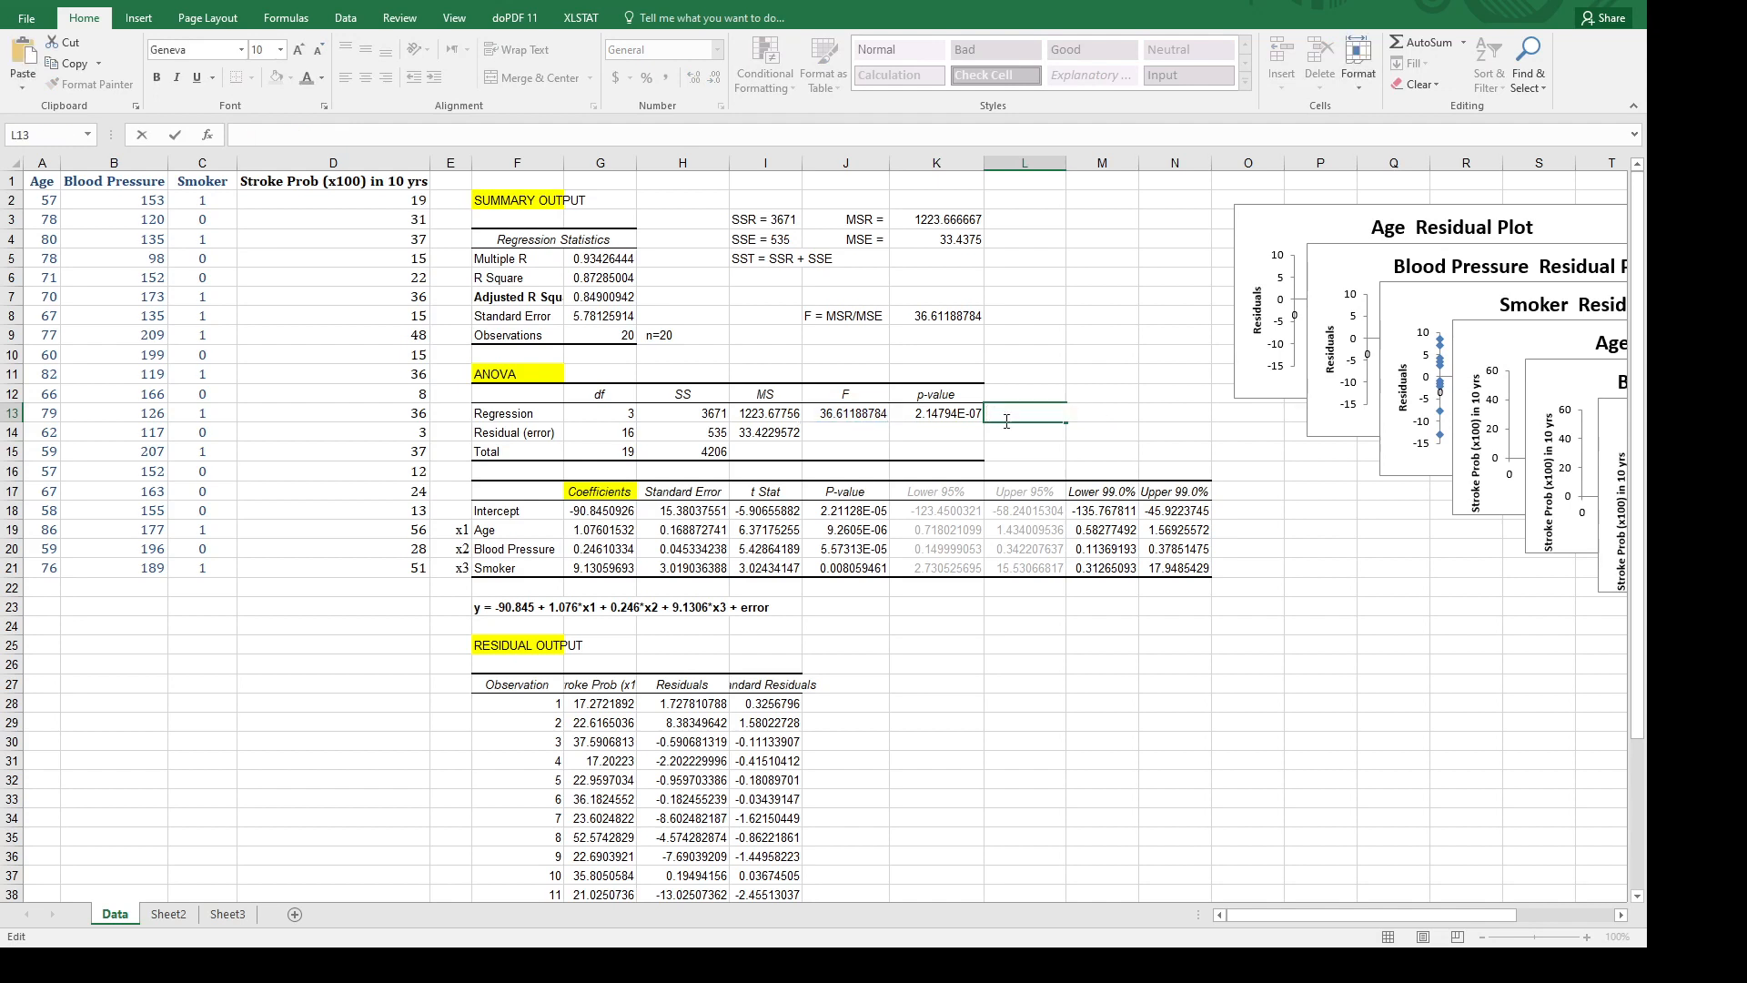
{"action": "type", "text": "F.DIST.RT(J13,3,16)"}
{"action": "key", "text": "ctrl+Return"}
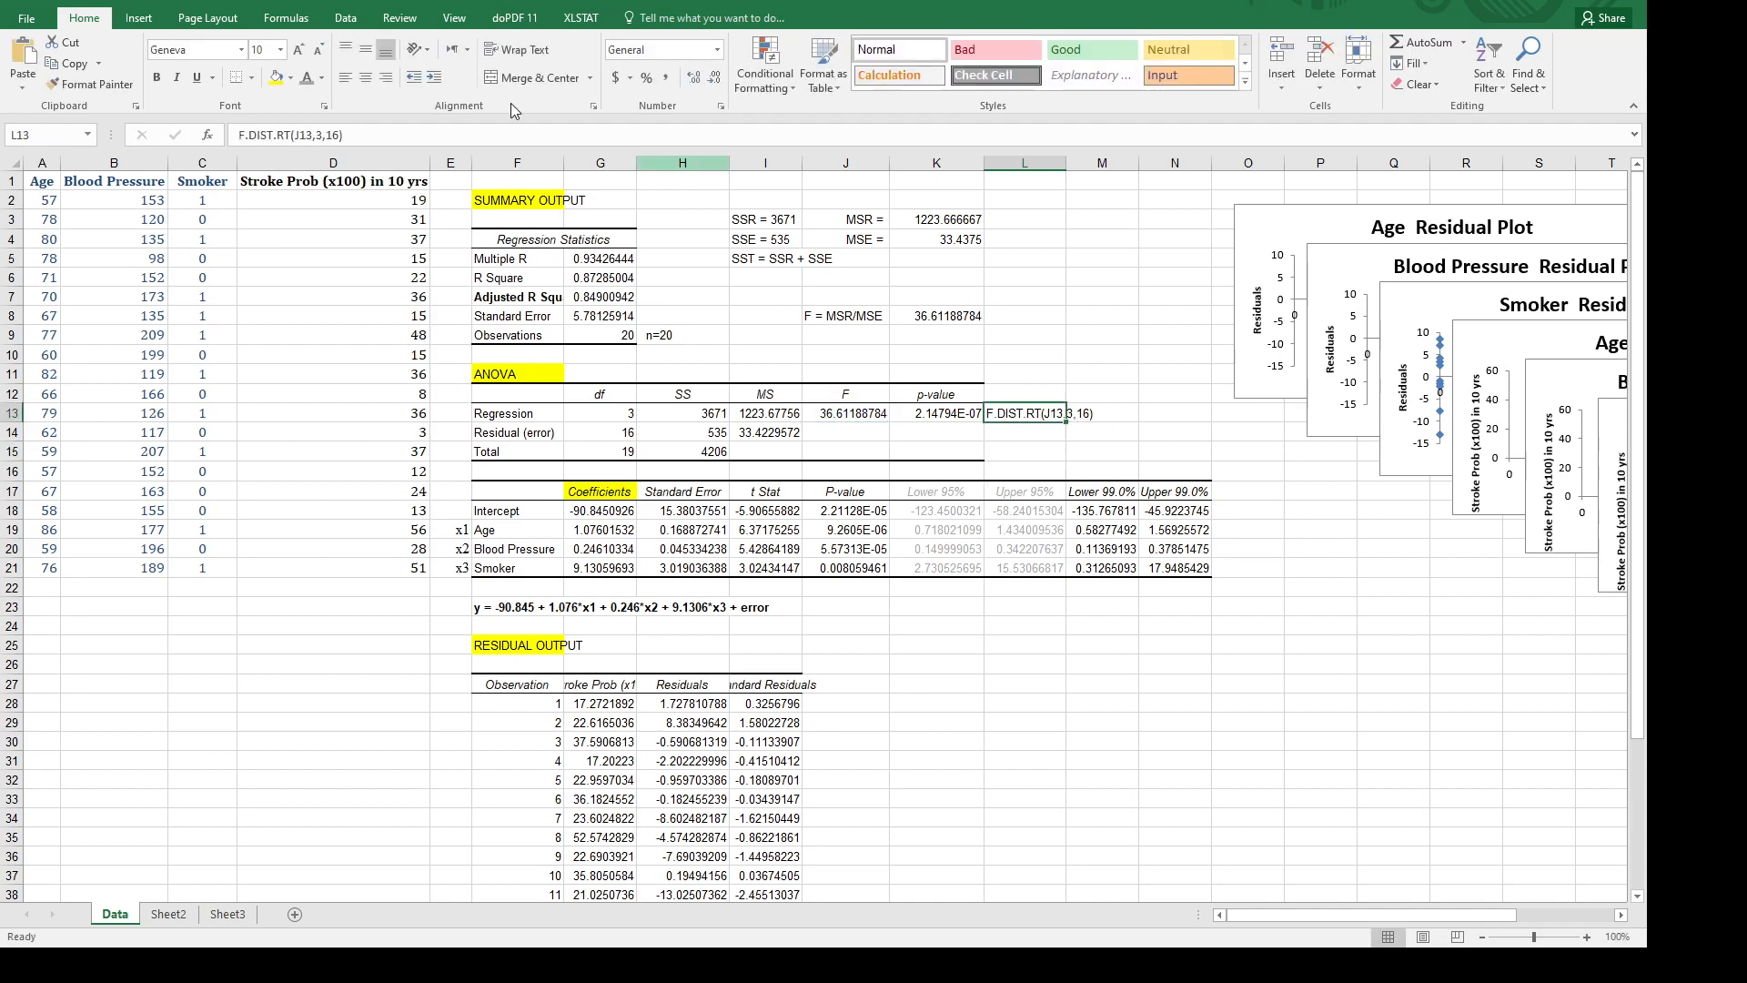
{"action": "left_click", "coordinate": [157, 77]}
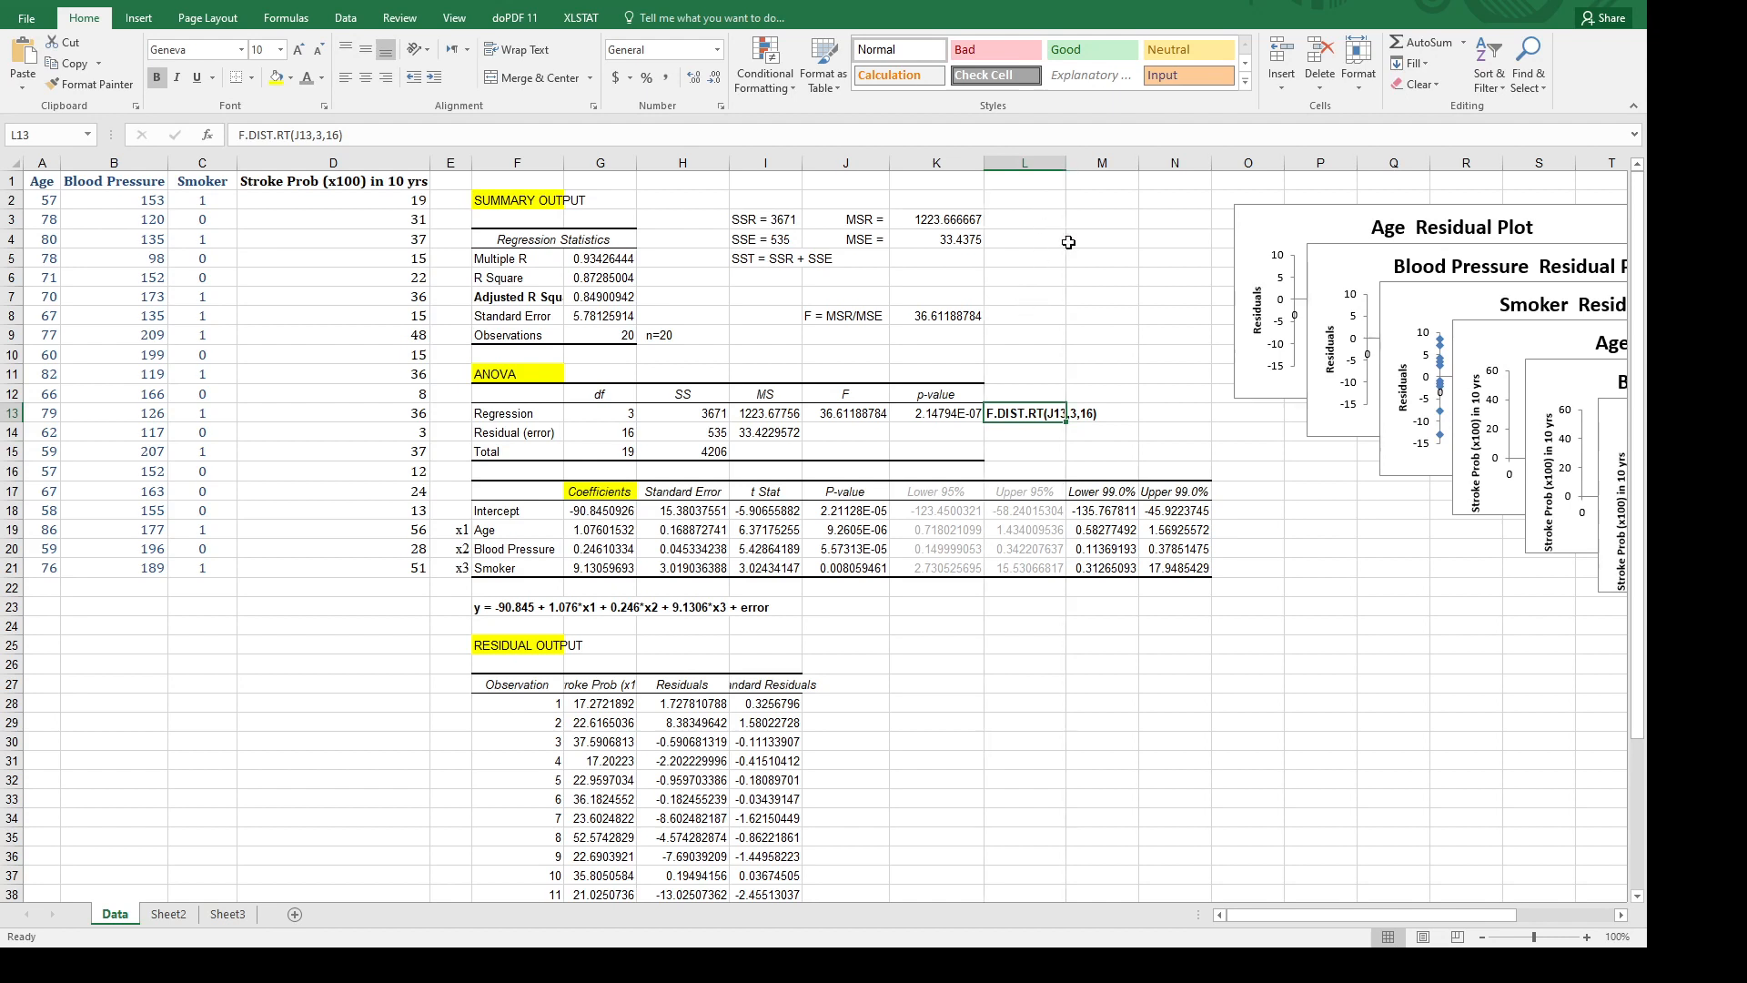
{"action": "left_click", "coordinate": [1071, 333]}
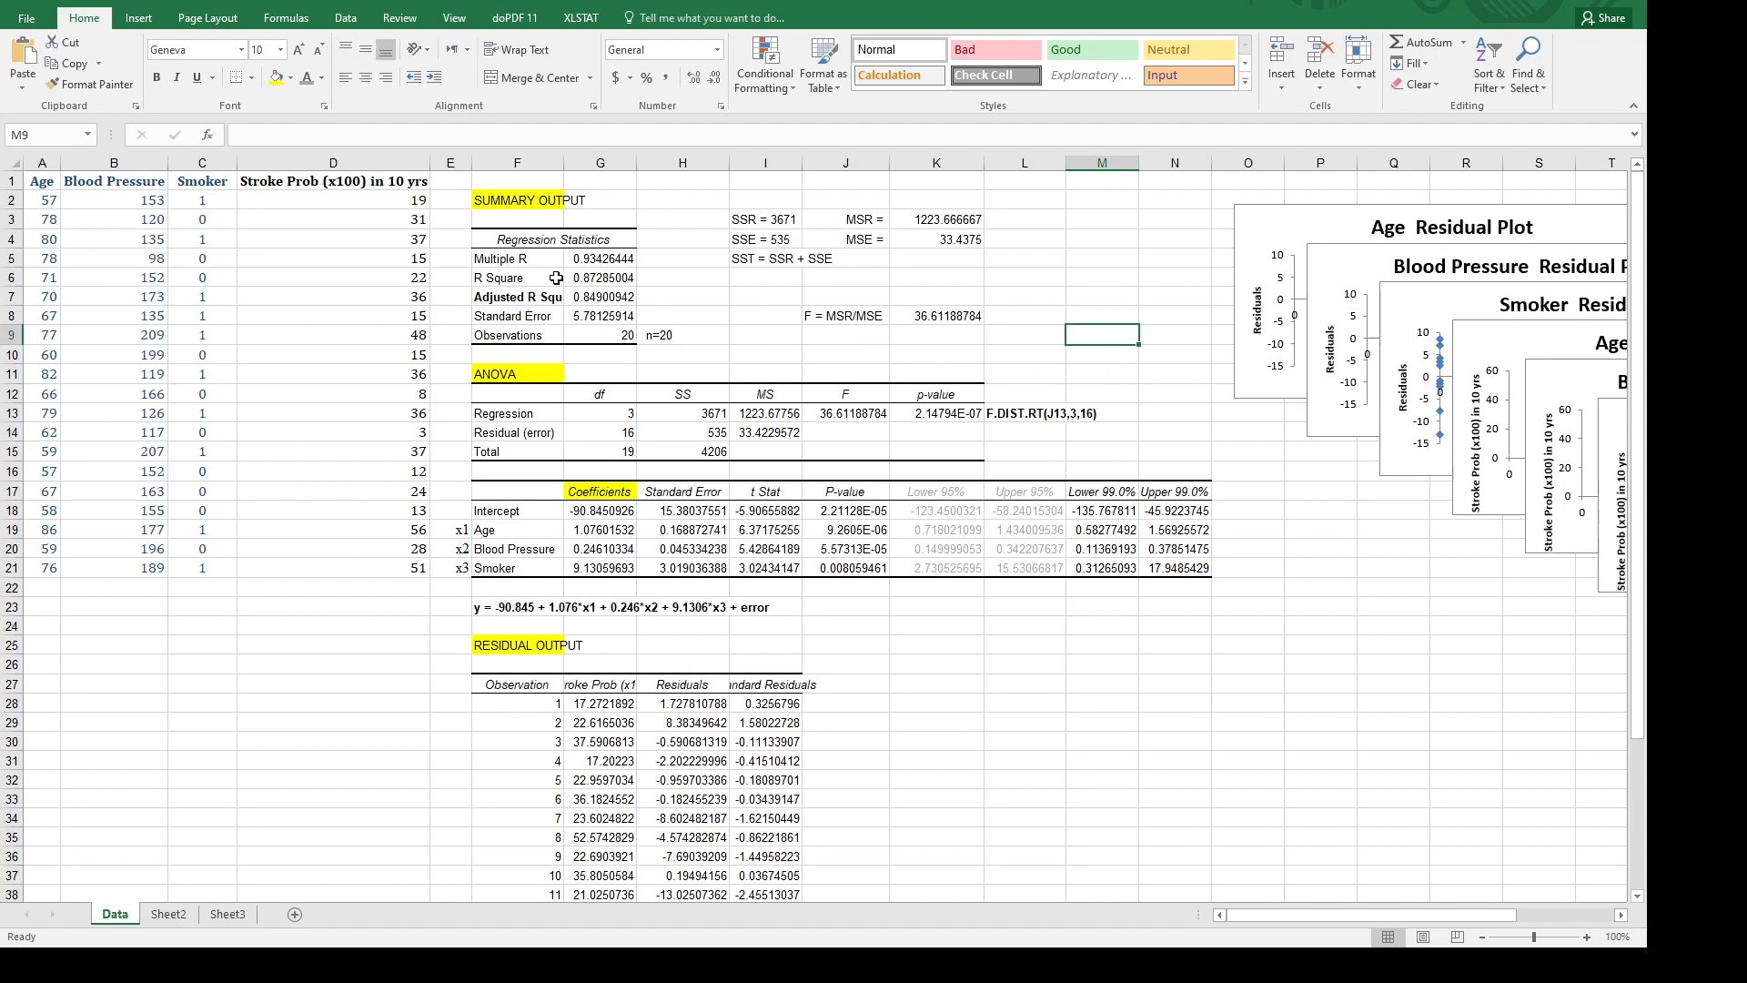
Calculate Multiple R in H5 with =SQRT(G6) and compare it with the regression output value in G5.
{"action": "left_click", "coordinate": [533, 261]}
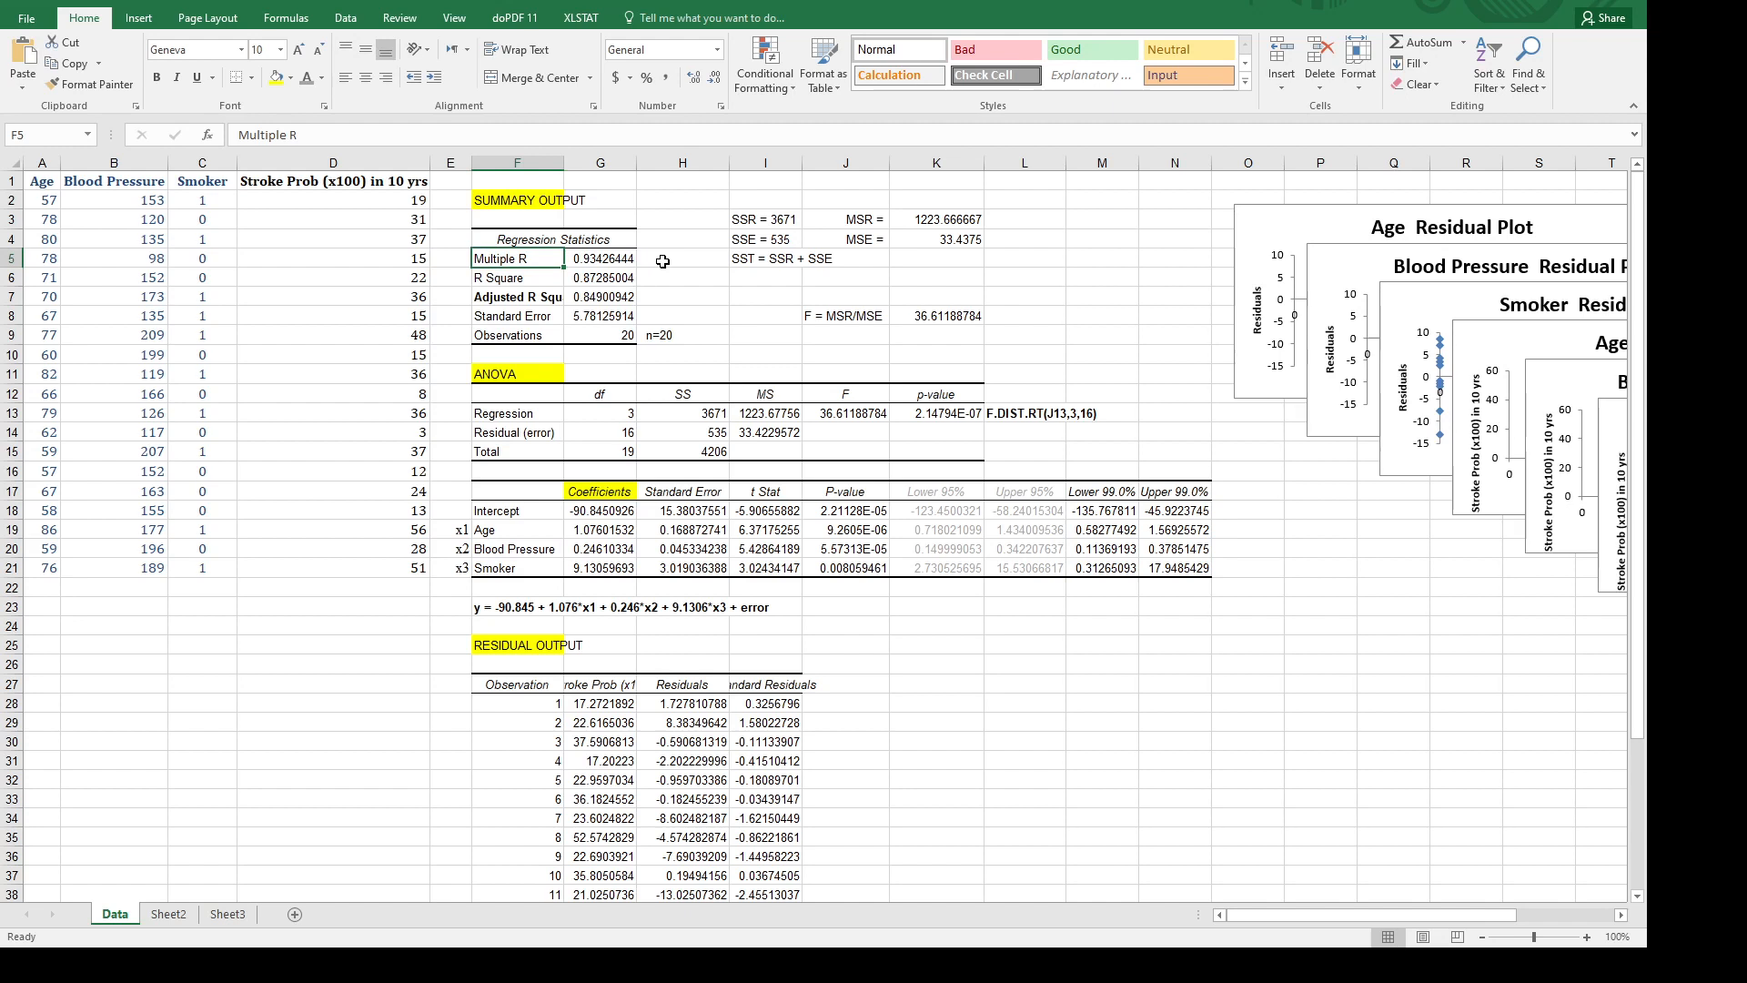
{"action": "left_click", "coordinate": [662, 261]}
{"action": "type", "text": "="}
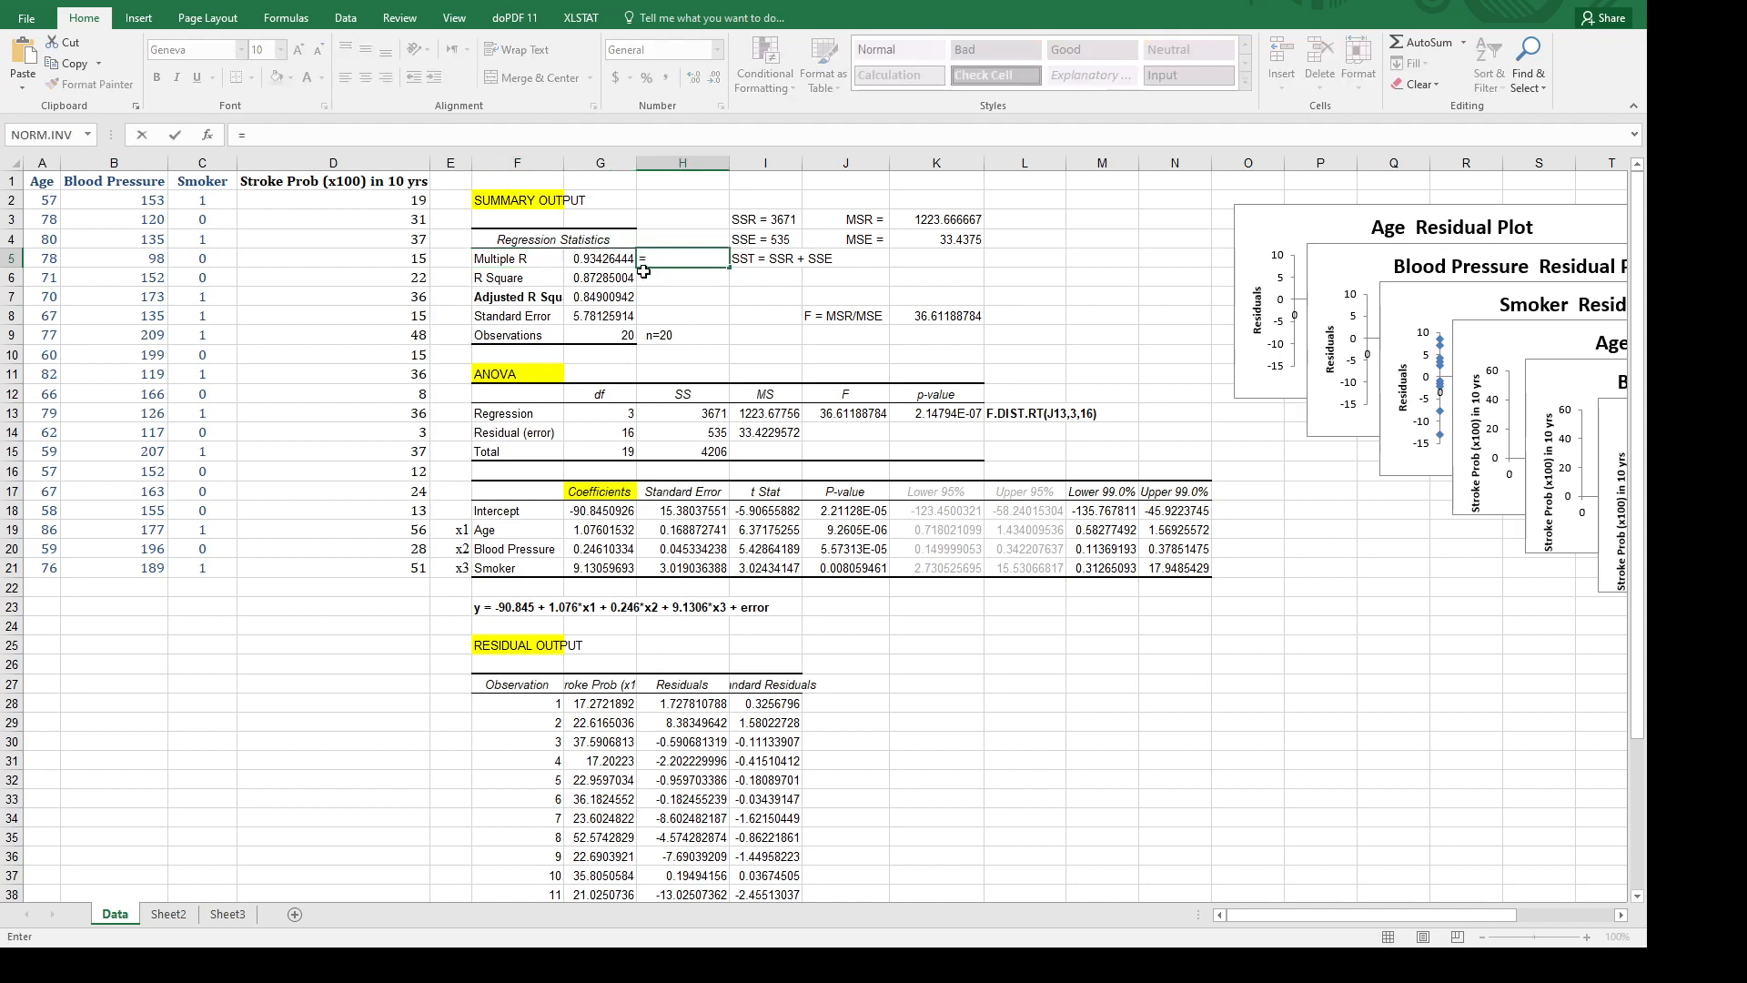
{"action": "type", "text": "sqrt("}
{"action": "left_click", "coordinate": [615, 281]}
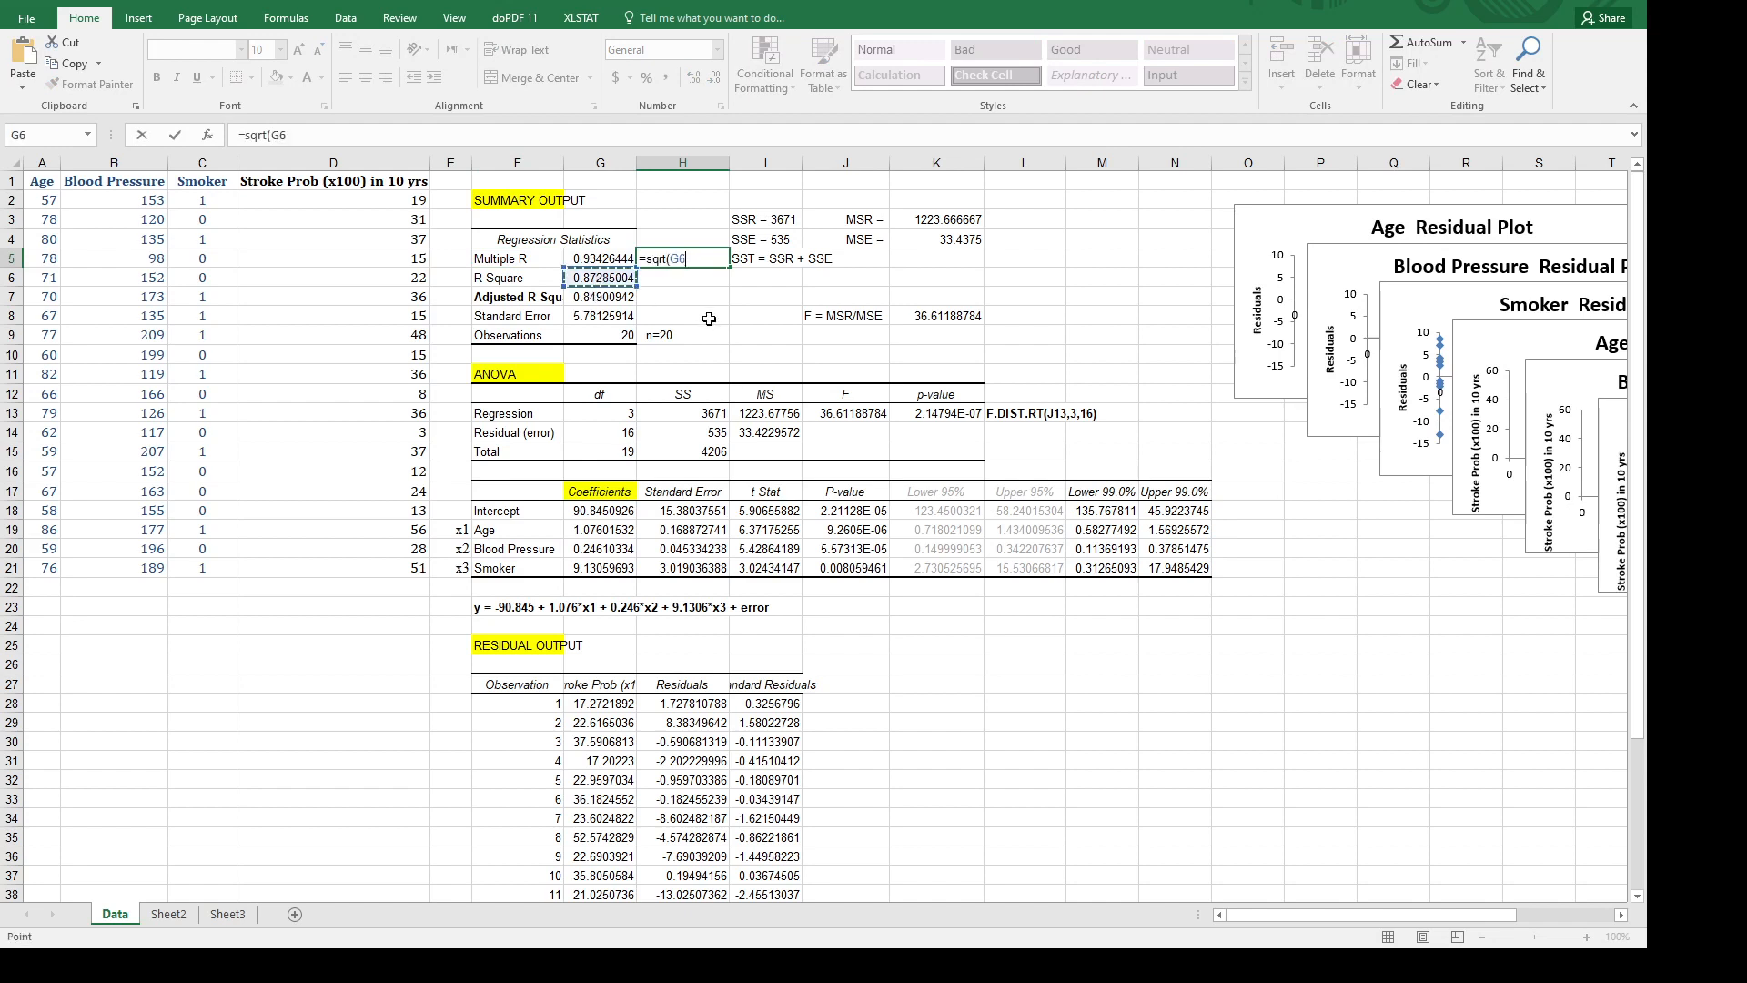
{"action": "type", "text": ")"}
{"action": "key", "text": "Return"}
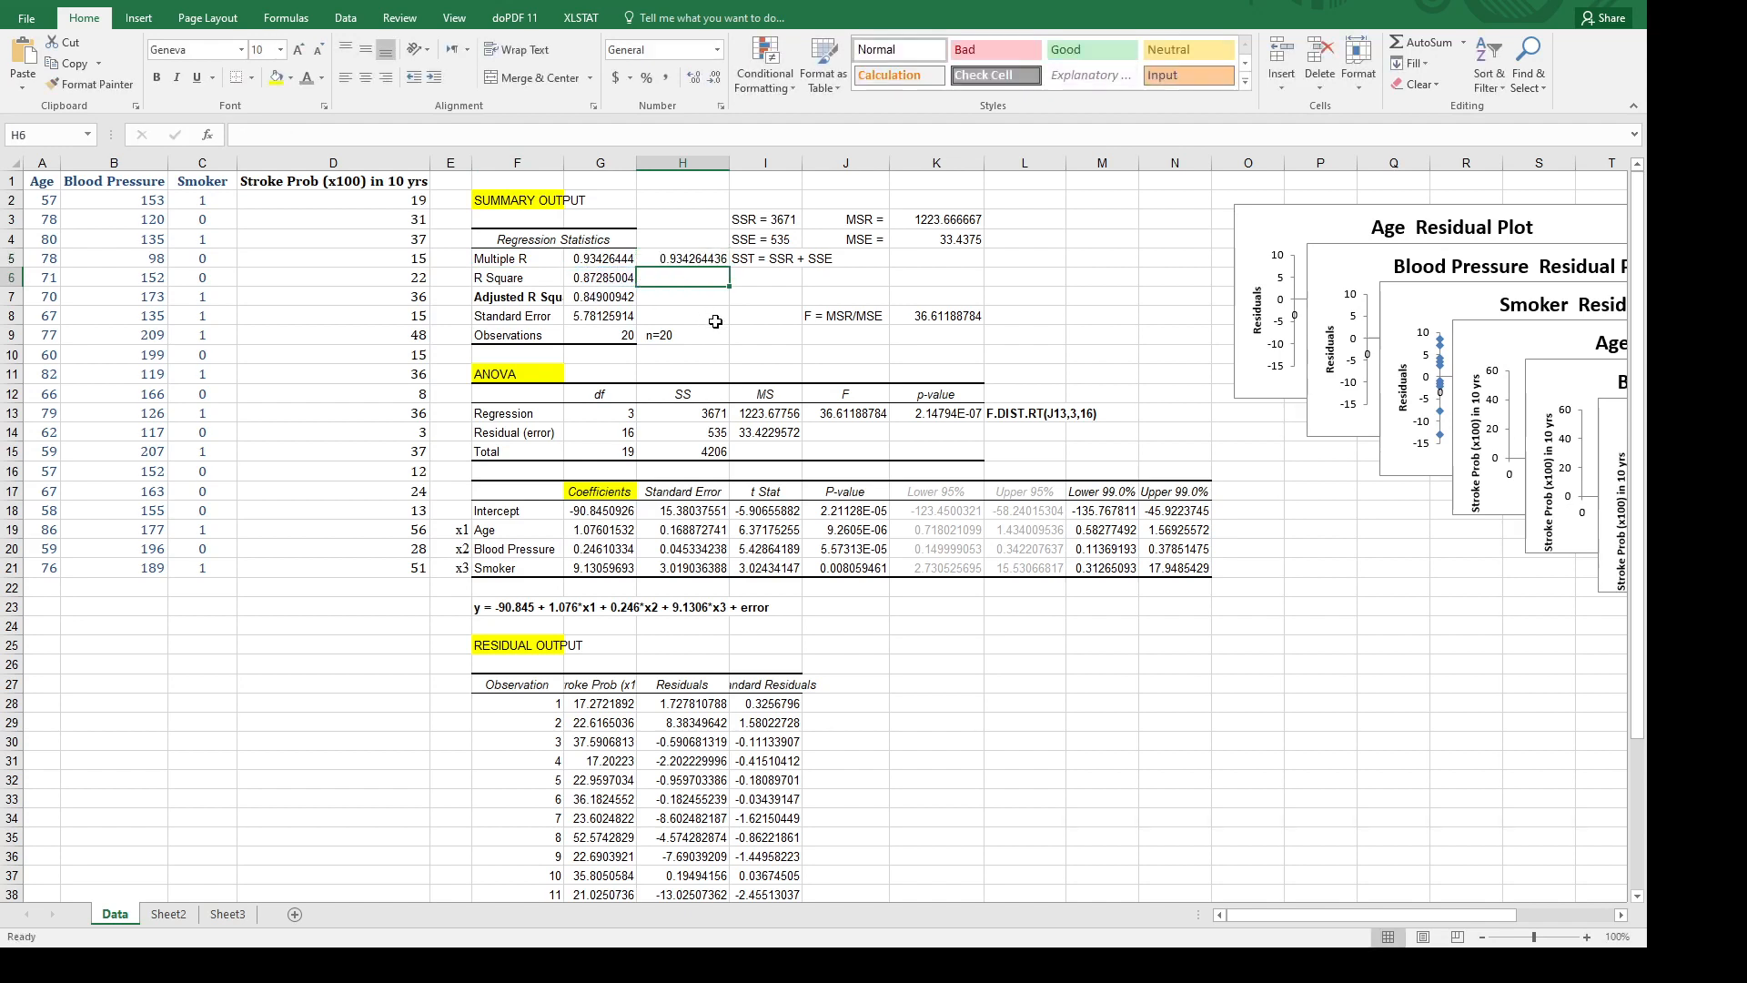
{"action": "left_click", "coordinate": [695, 259]}
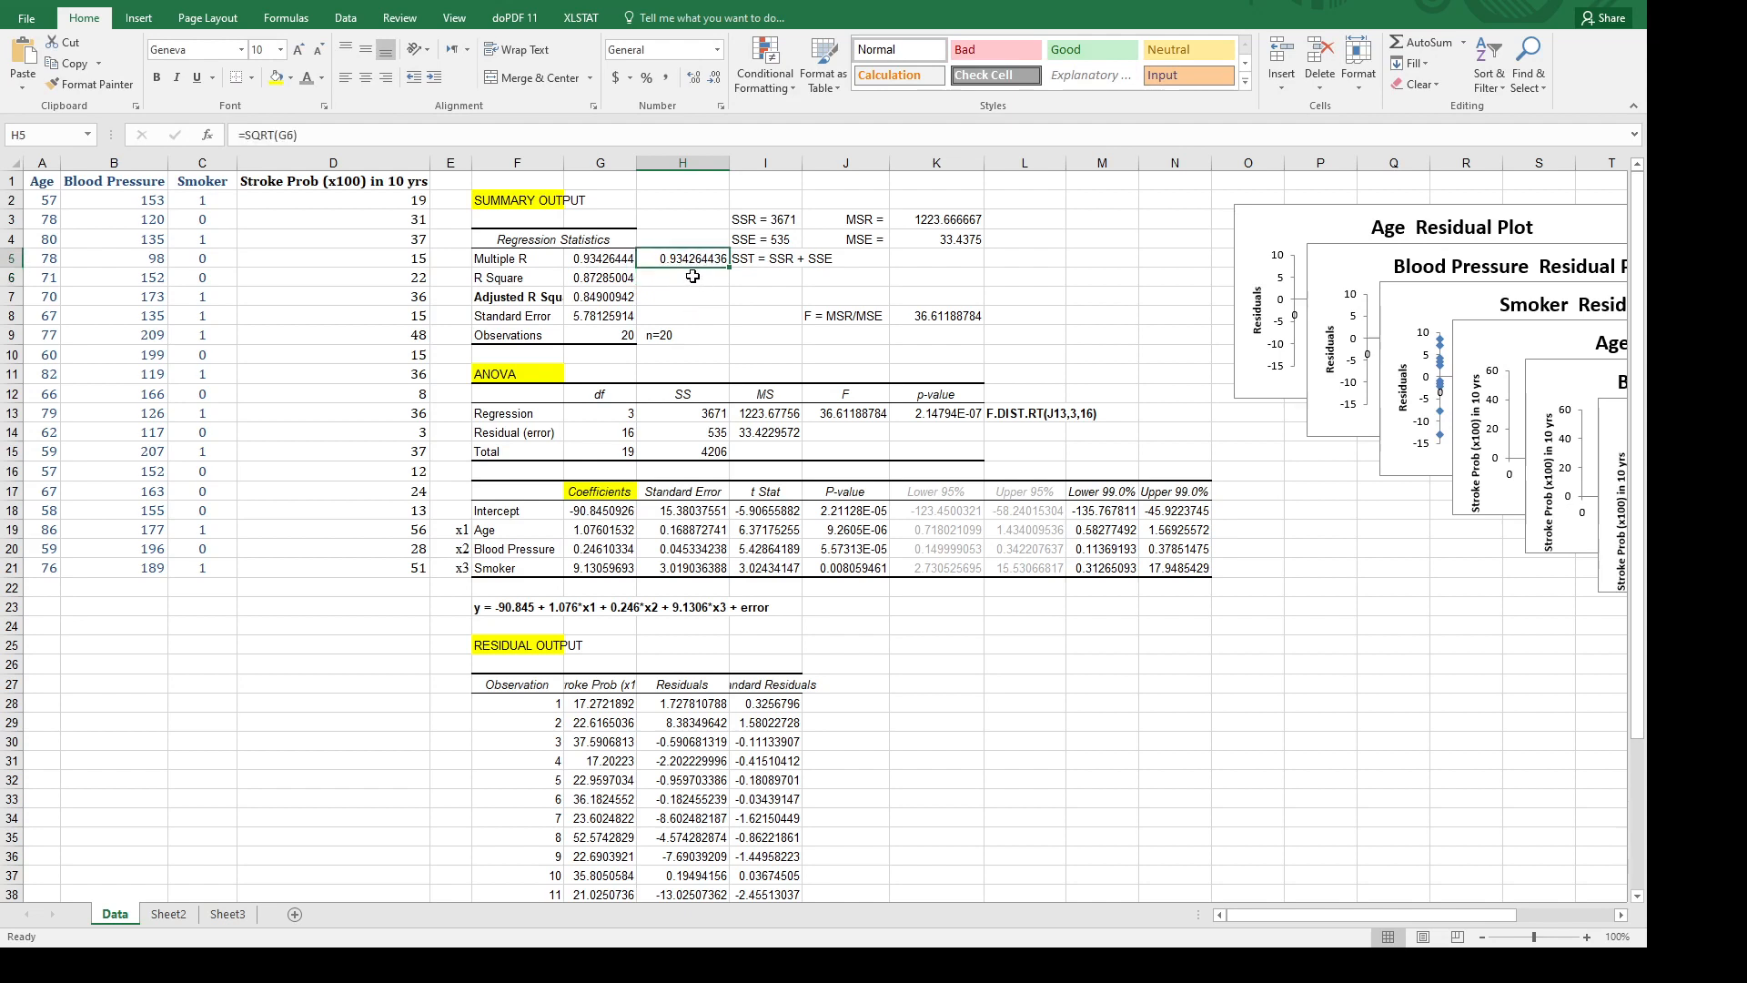
{"action": "left_click", "coordinate": [615, 261]}
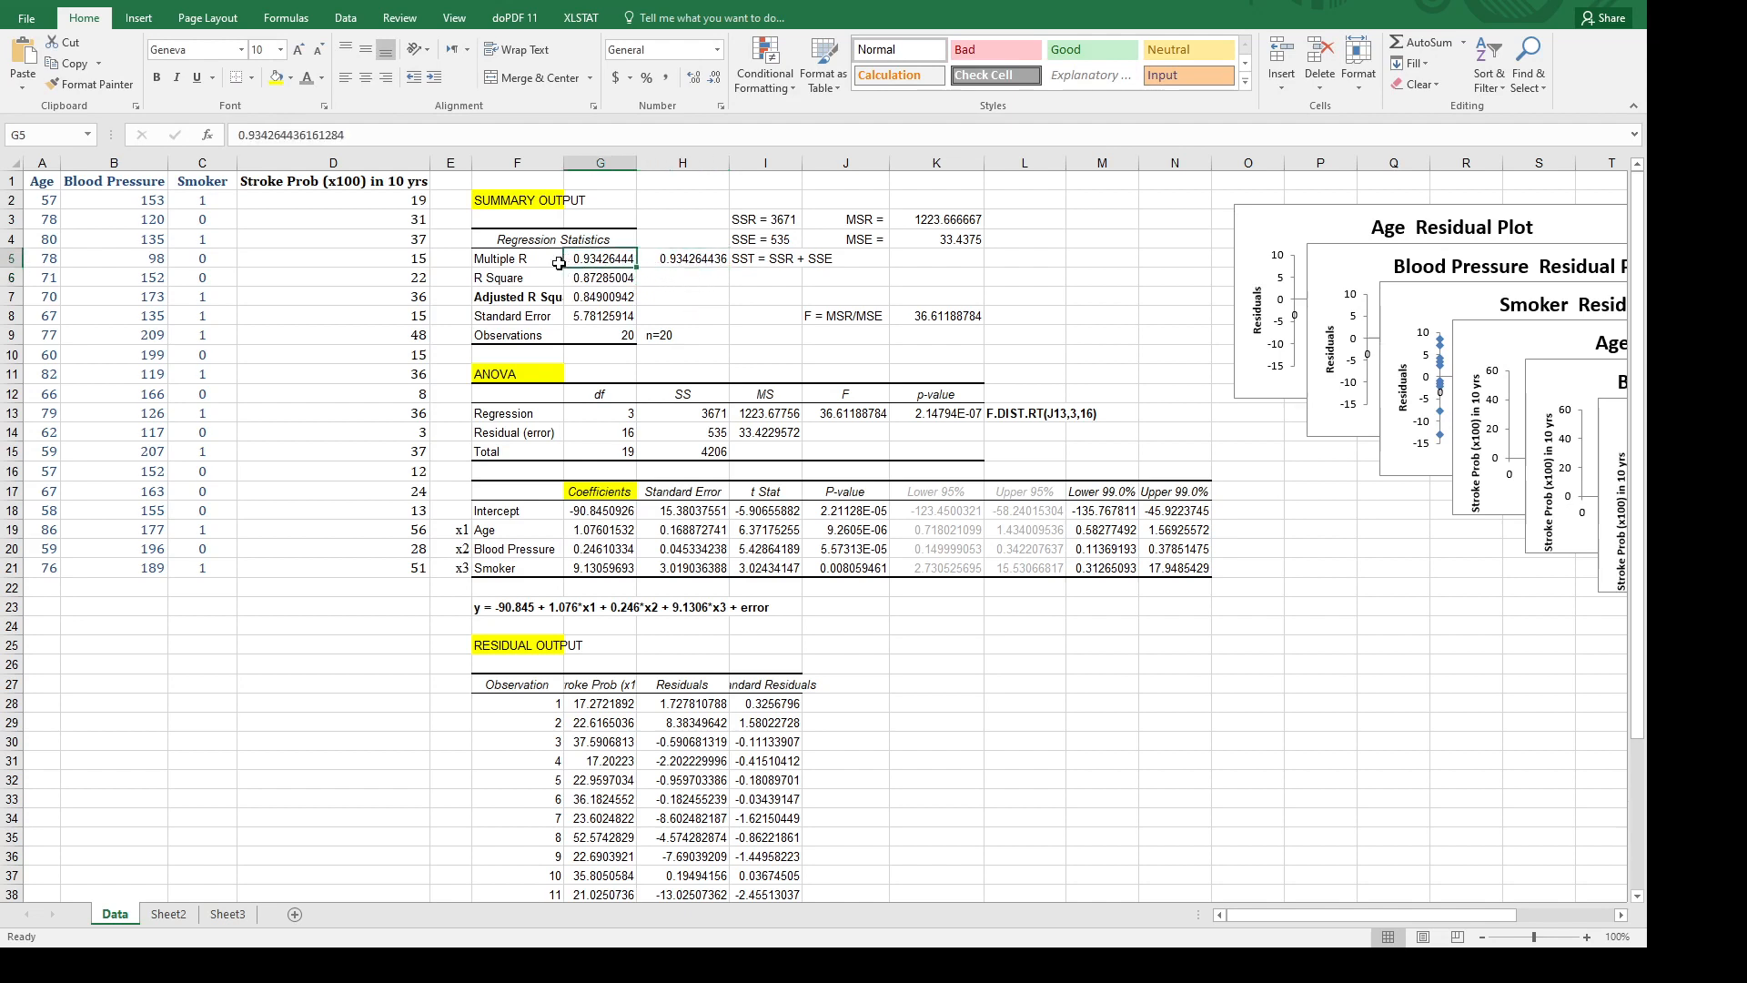
Turn the formula in H5 into the plain-text note "SQRT(G6)".
{"action": "double_click", "coordinate": [678, 260]}
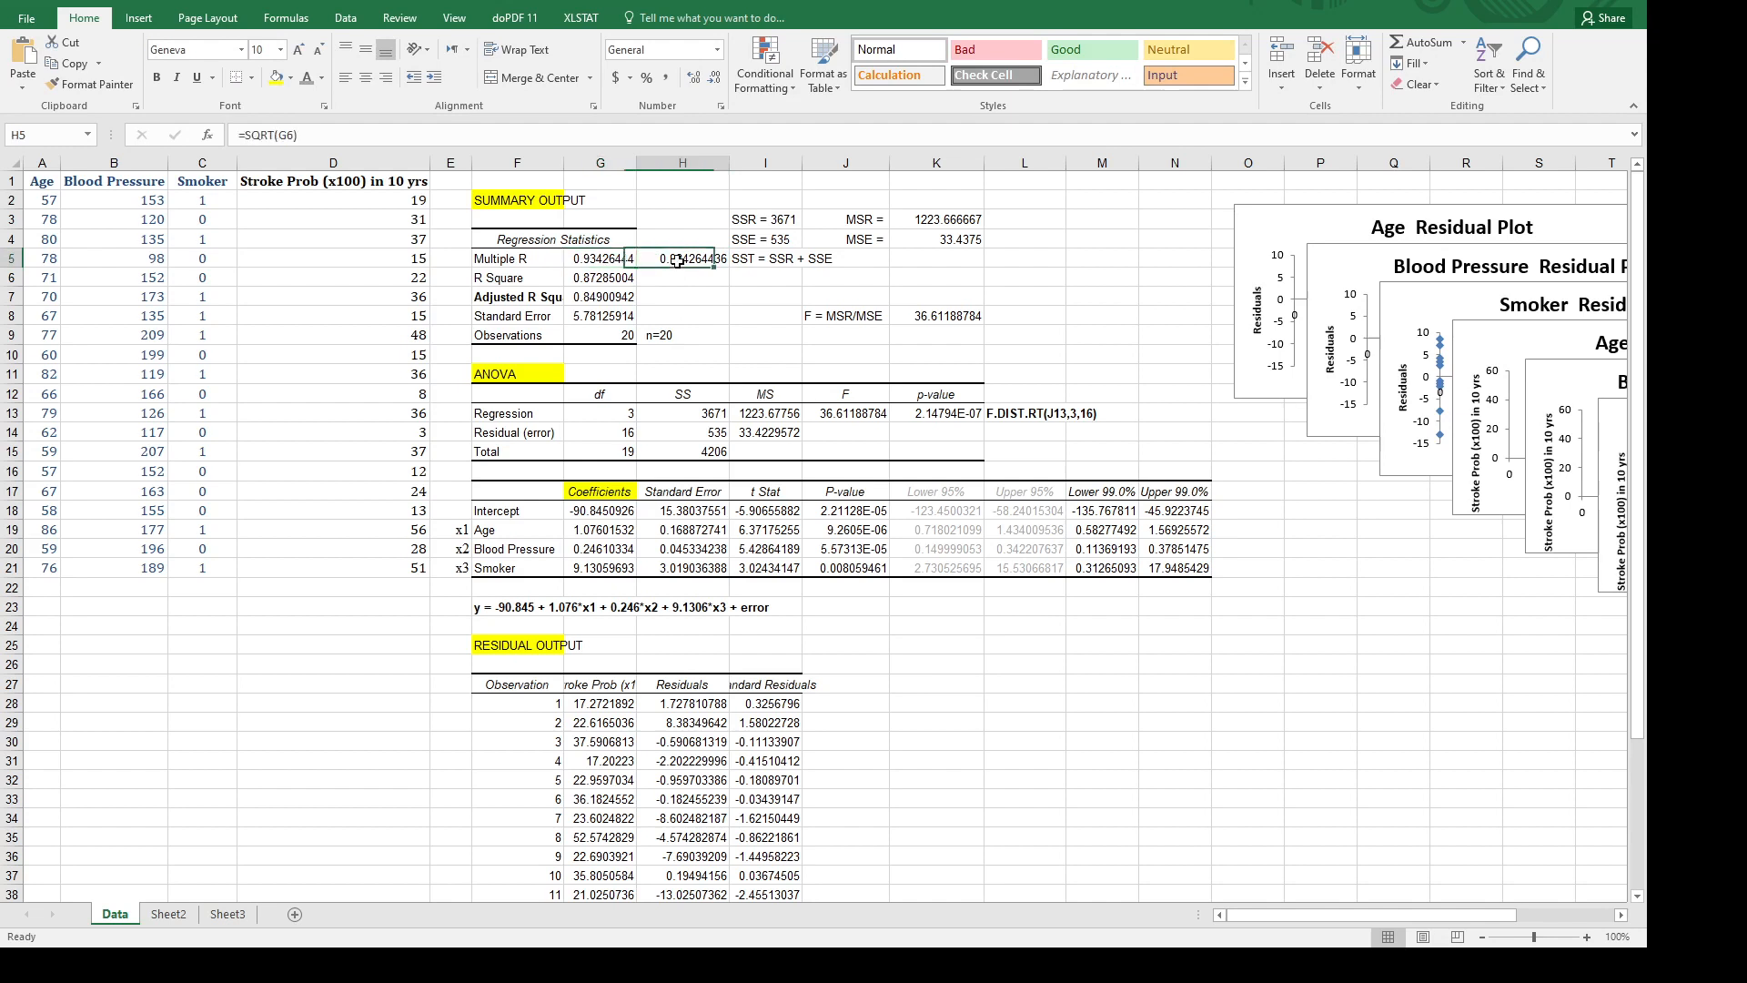
{"action": "left_click_drag", "start_coordinate": [709, 259], "coordinate": [639, 259]}
{"action": "key", "text": "BackSpace"}
{"action": "key", "text": "Escape"}
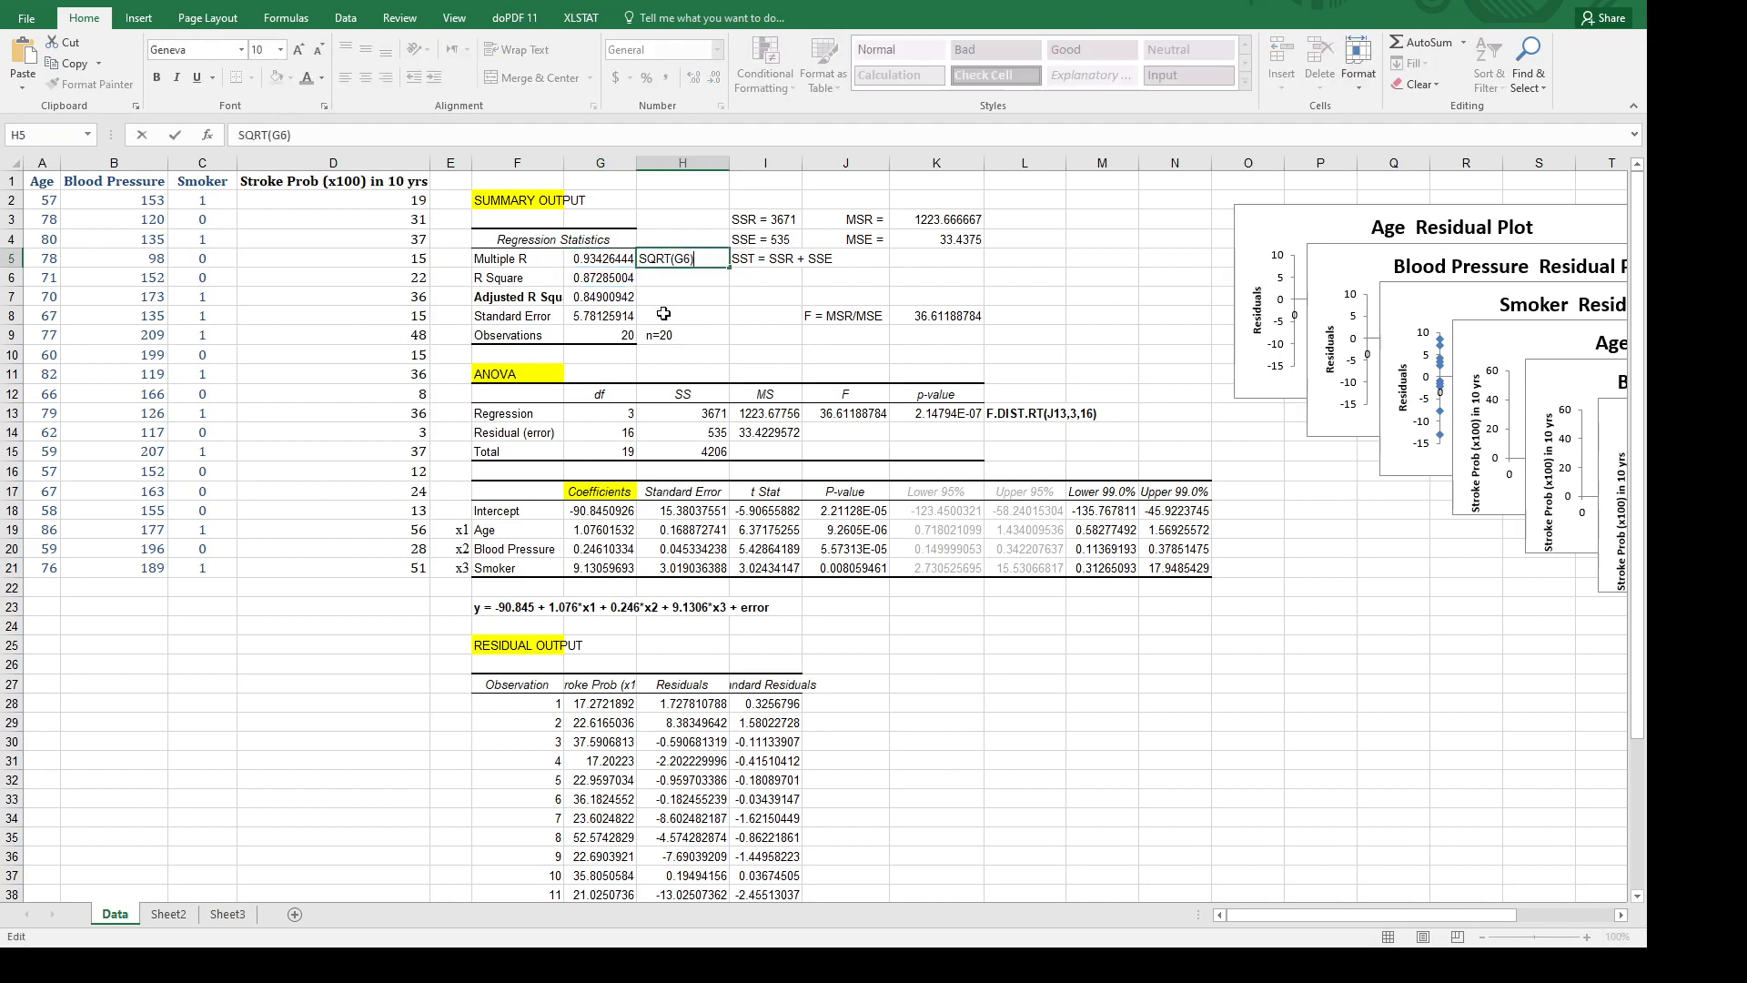
{"action": "left_click", "coordinate": [598, 275]}
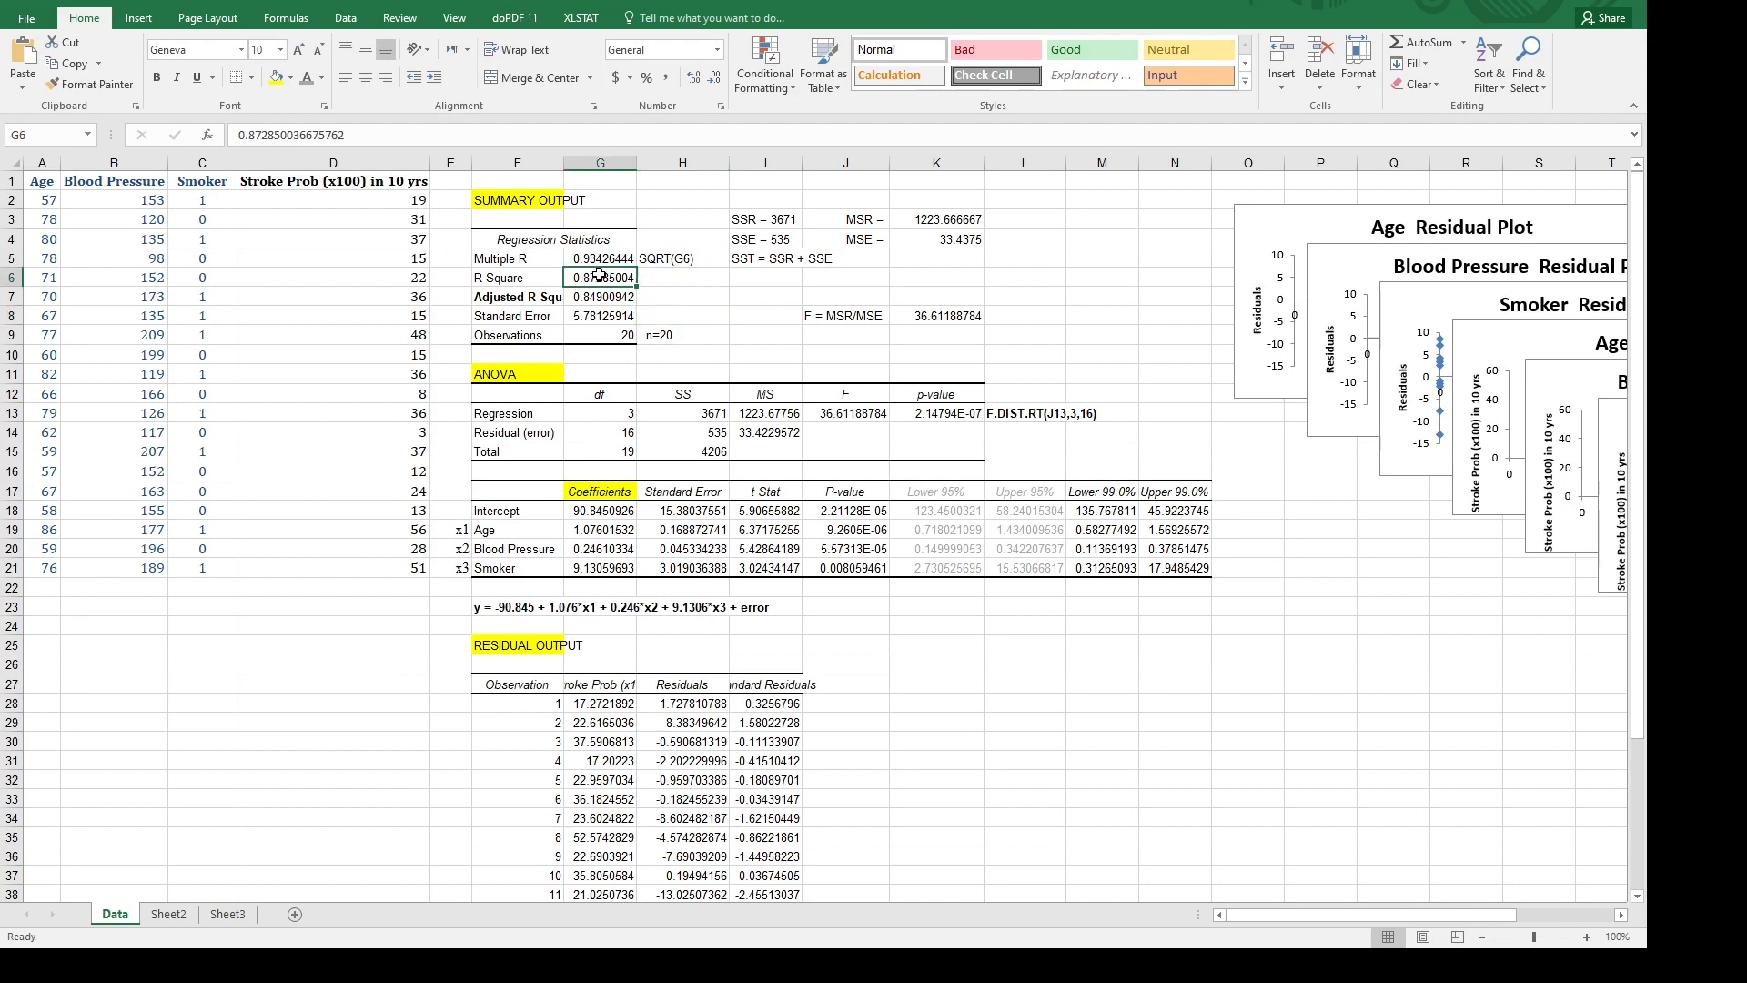
Calculate the regression's standard error in H8 with =SQRT(I14).
{"action": "left_click", "coordinate": [521, 316]}
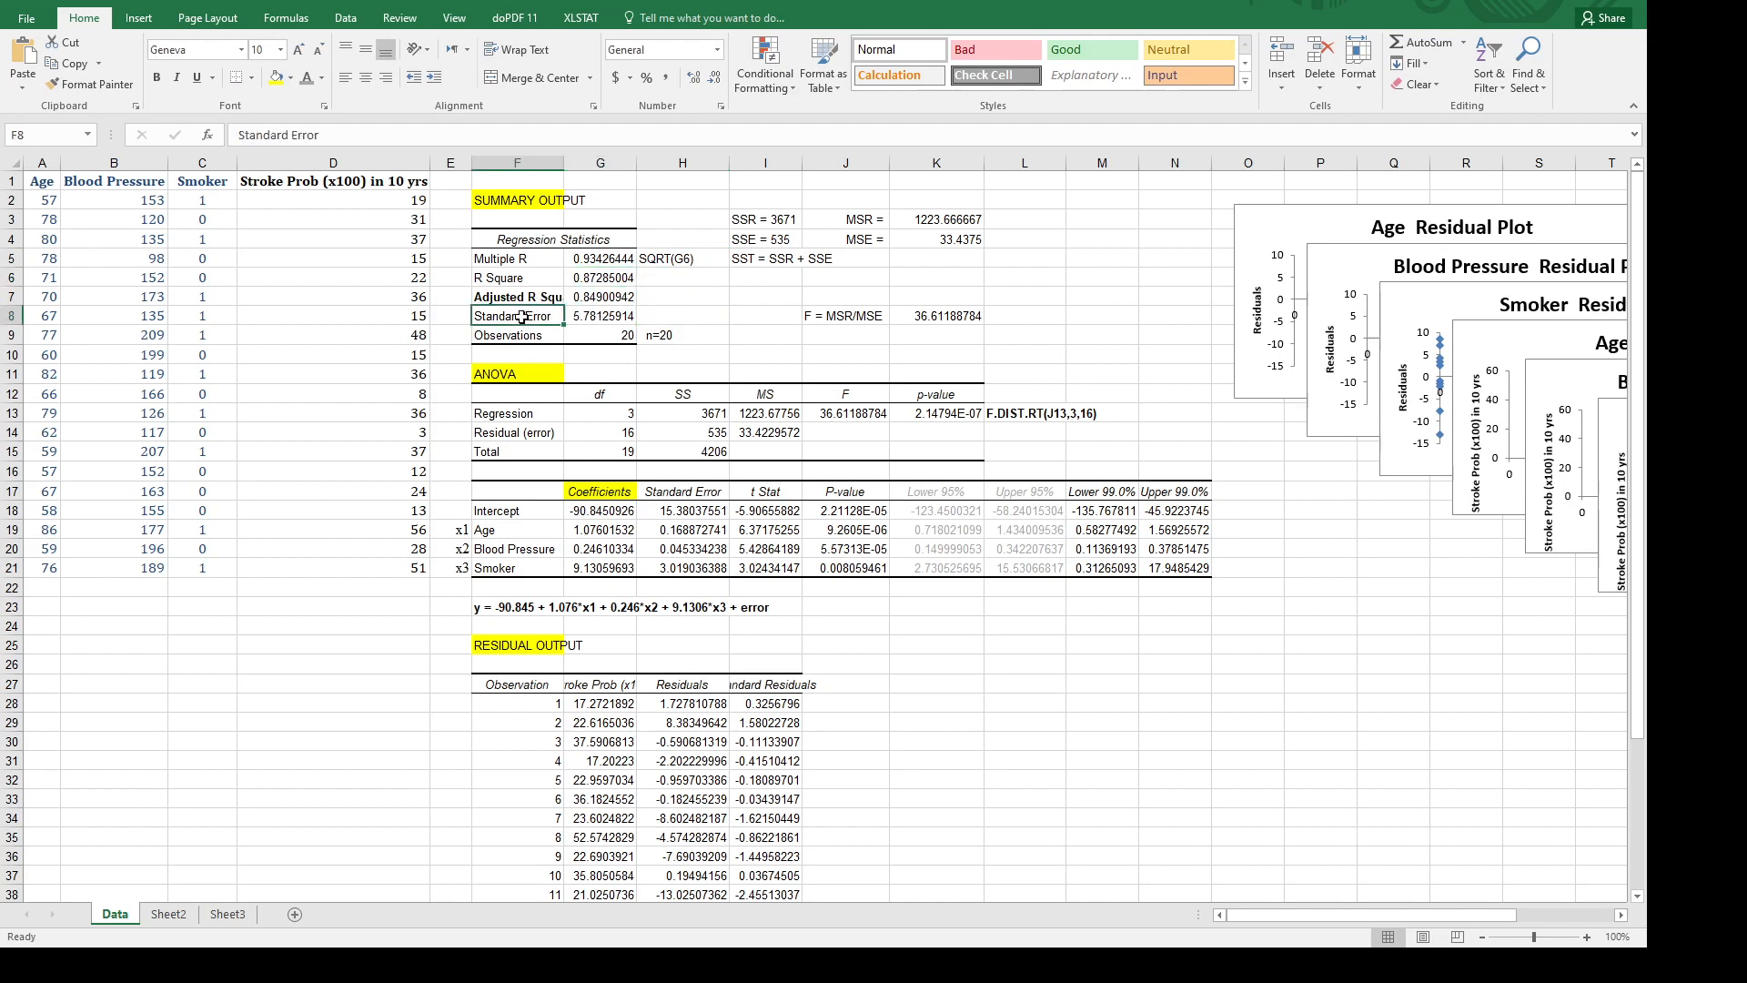
{"action": "double_click", "coordinate": [664, 315]}
{"action": "type", "text": "="}
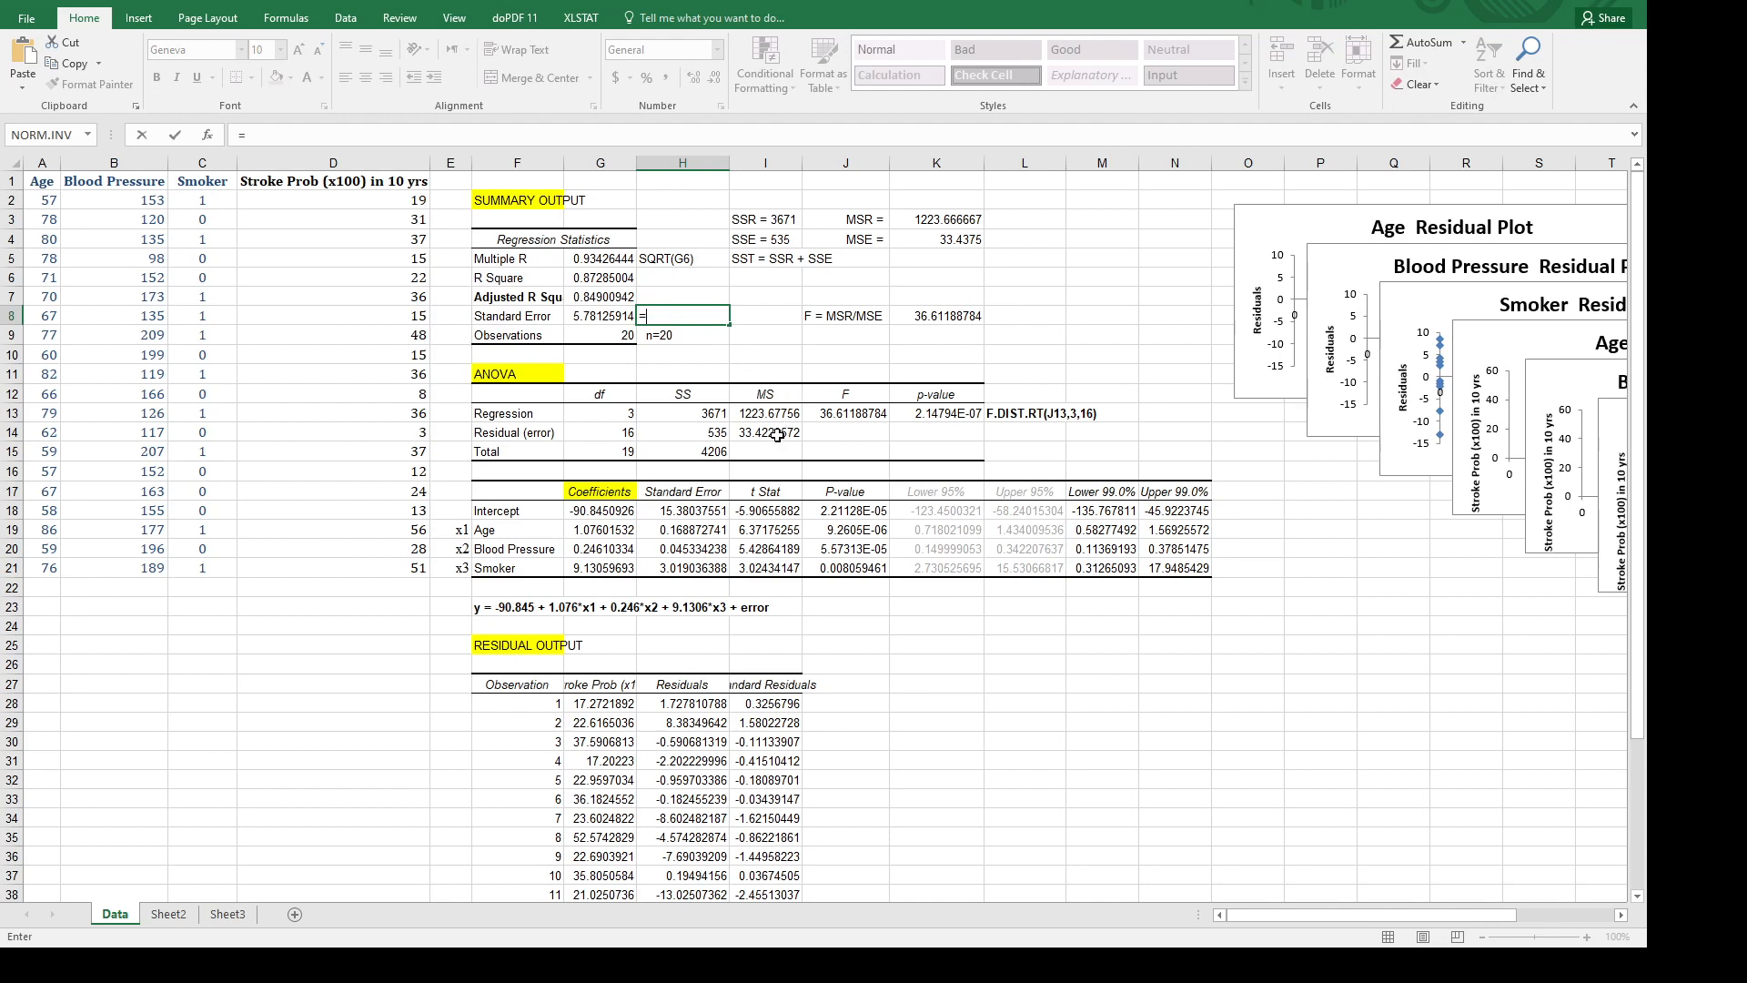
{"action": "type", "text": "sqrt("}
{"action": "left_click", "coordinate": [789, 435]}
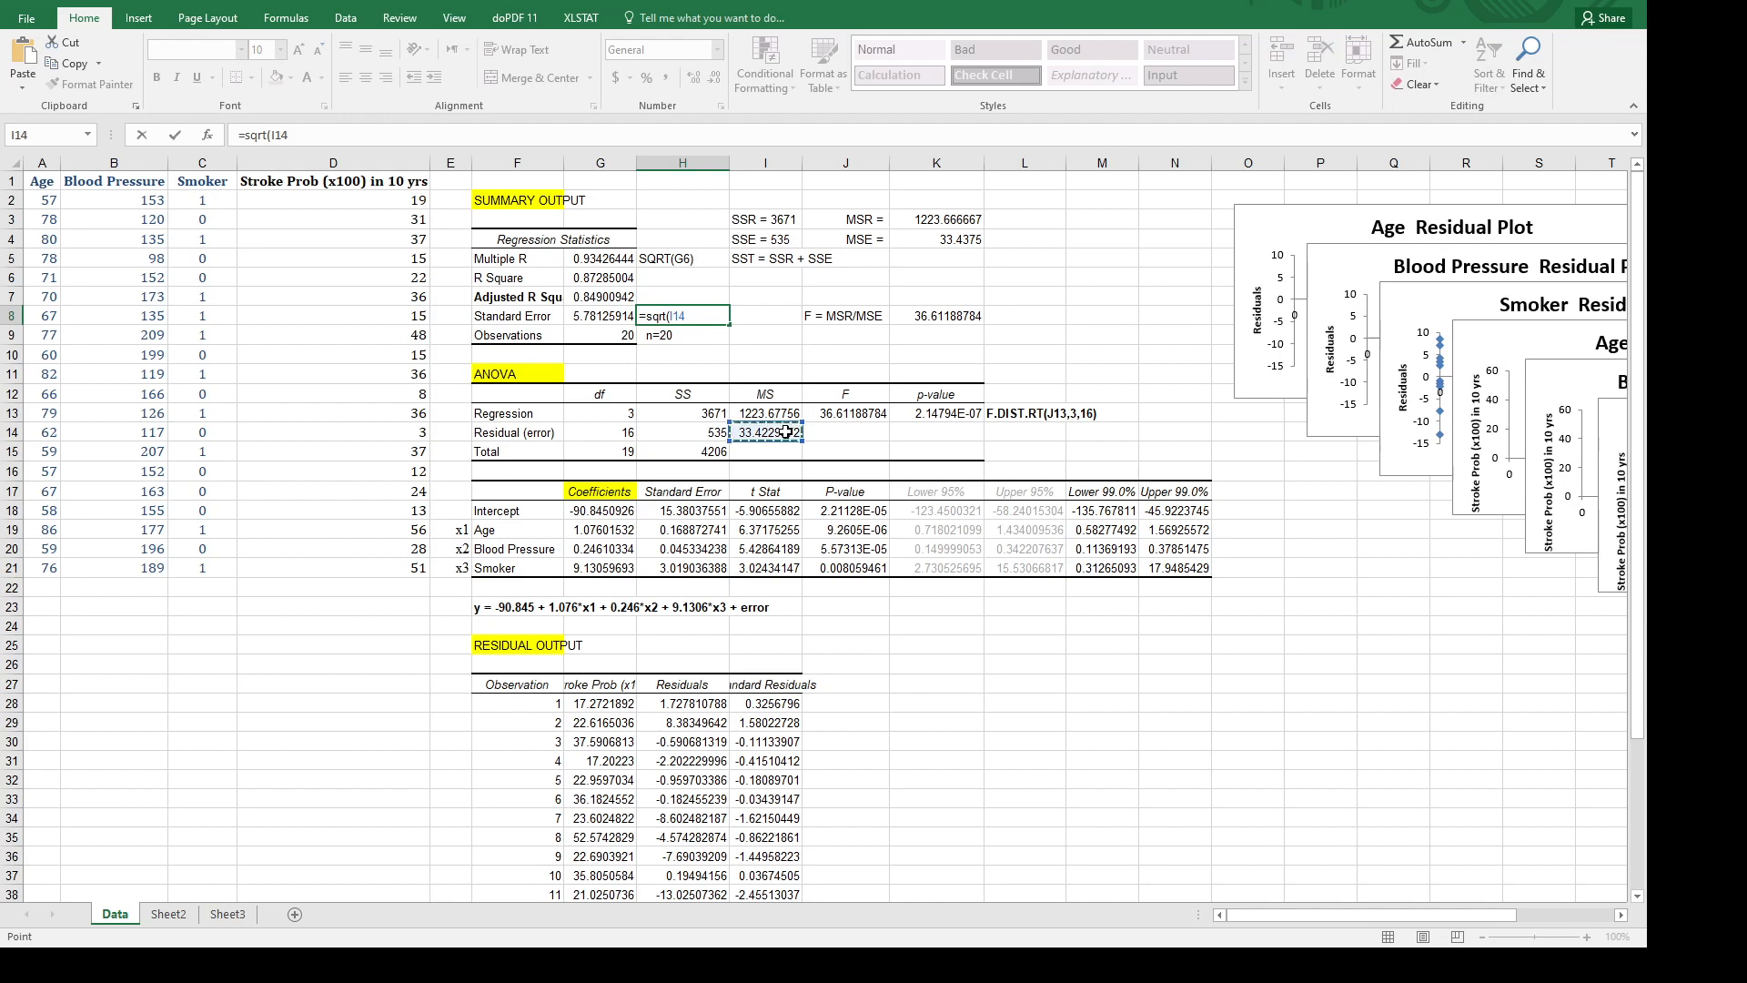
{"action": "key", "text": "Return"}
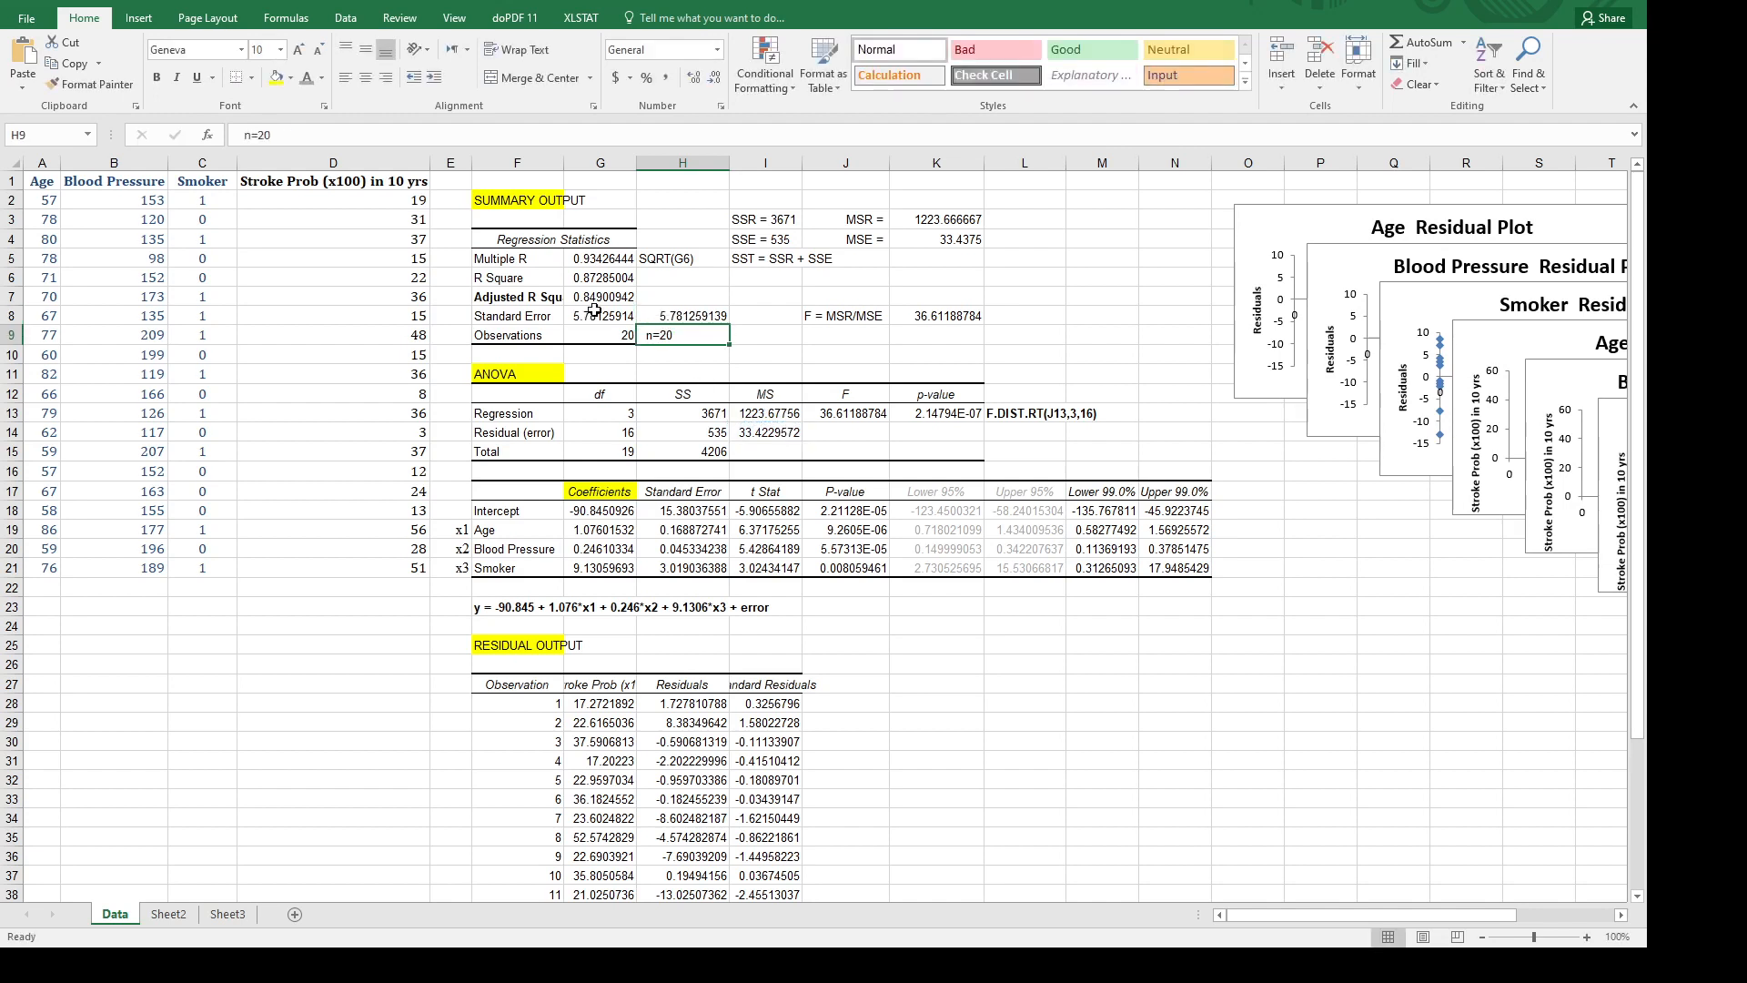
Turn the formula in H8 into the plain-text note "SQRT(I14)" beside the Standard Error value.
{"action": "left_click", "coordinate": [691, 314]}
{"action": "double_click", "coordinate": [691, 314]}
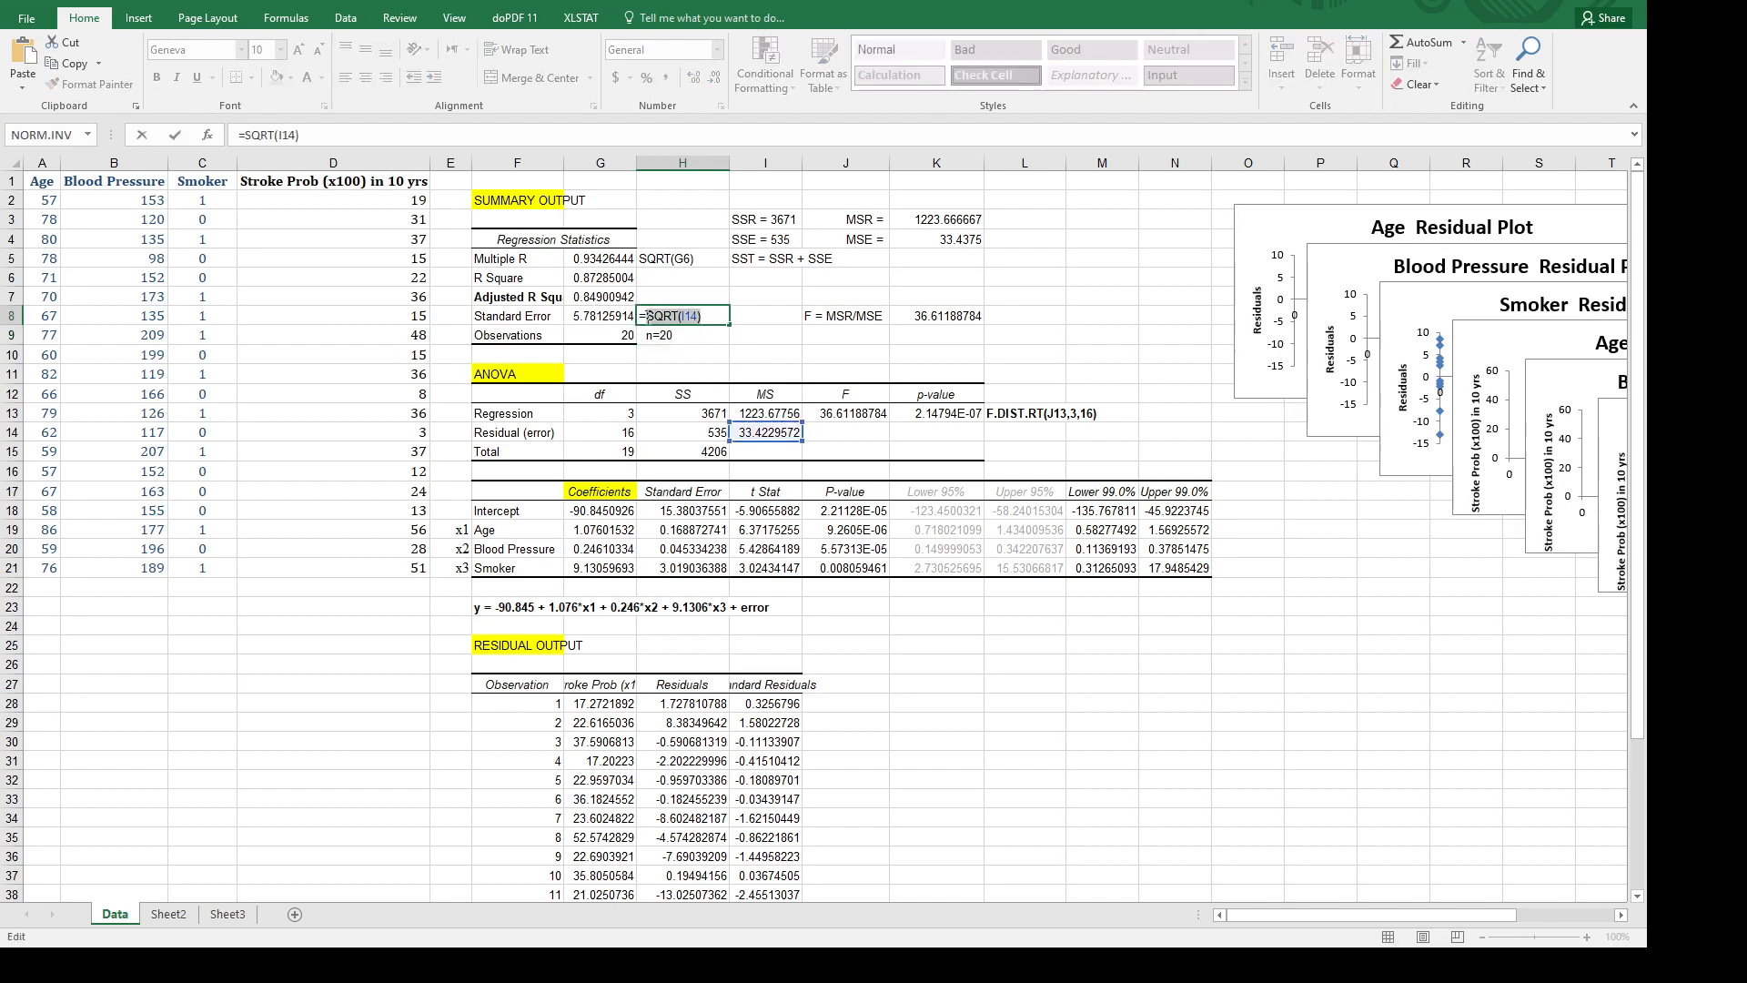
{"action": "key", "text": "BackSpace"}
{"action": "type", "text": "SQRT(I14)"}
{"action": "left_click", "coordinate": [679, 372]}
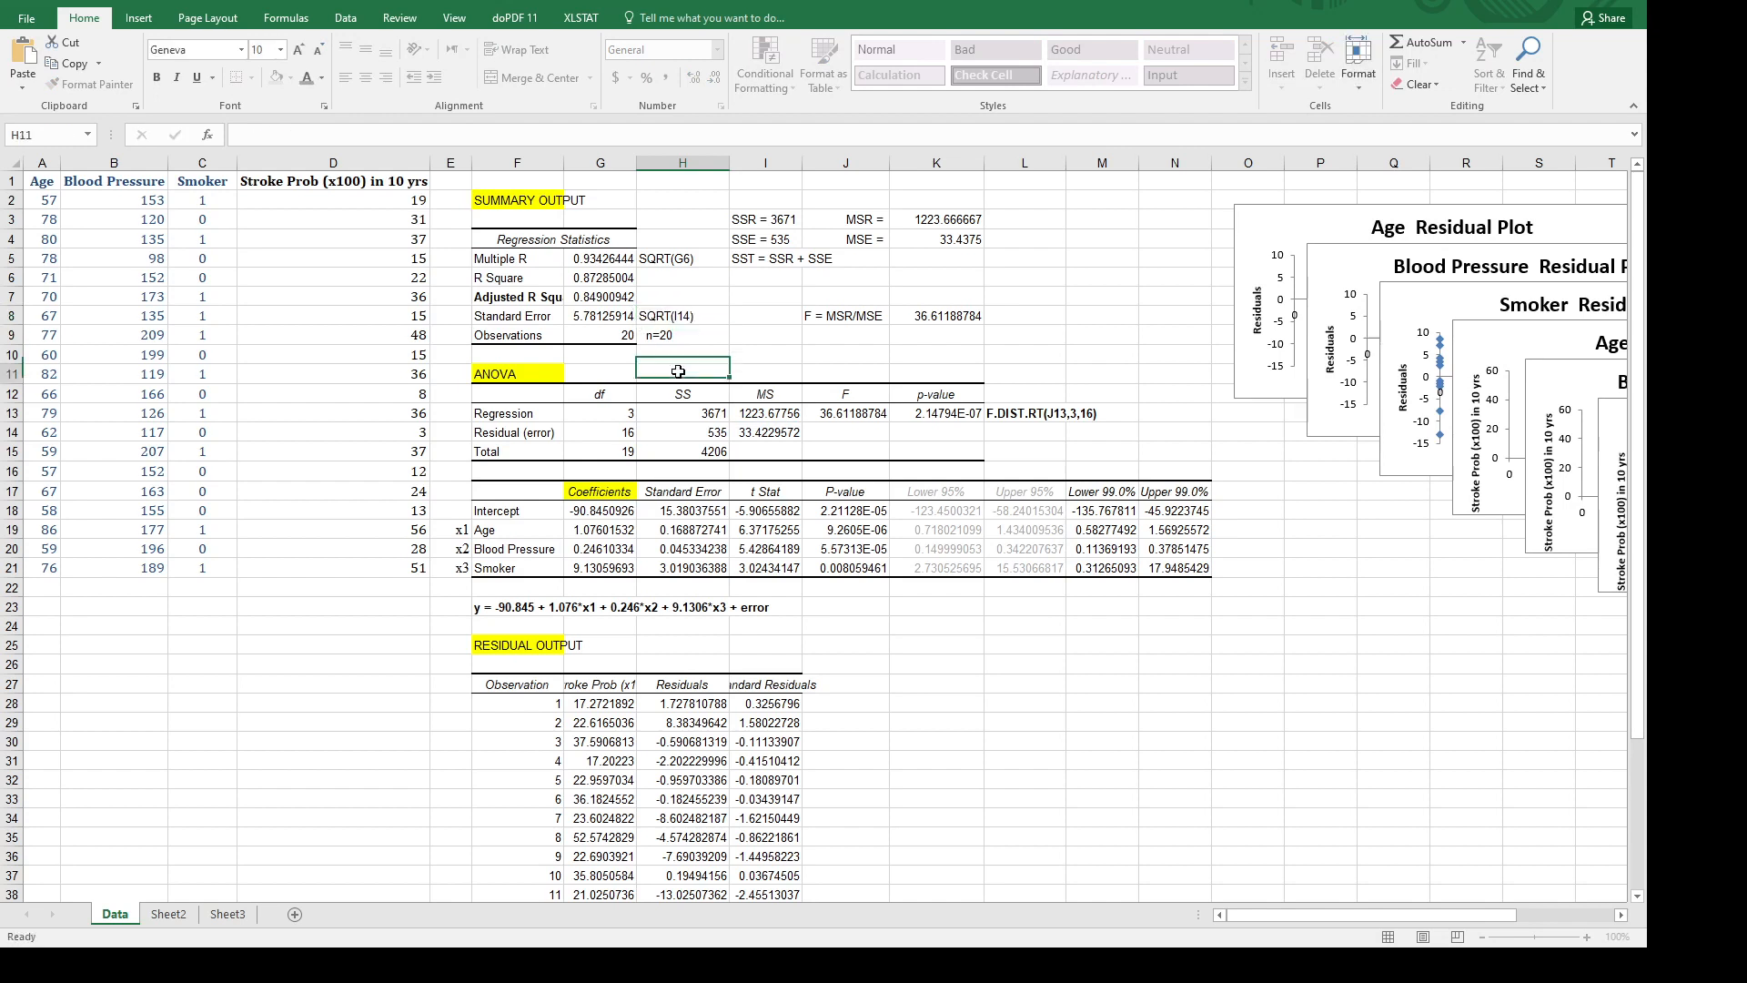
{"action": "left_click", "coordinate": [596, 317]}
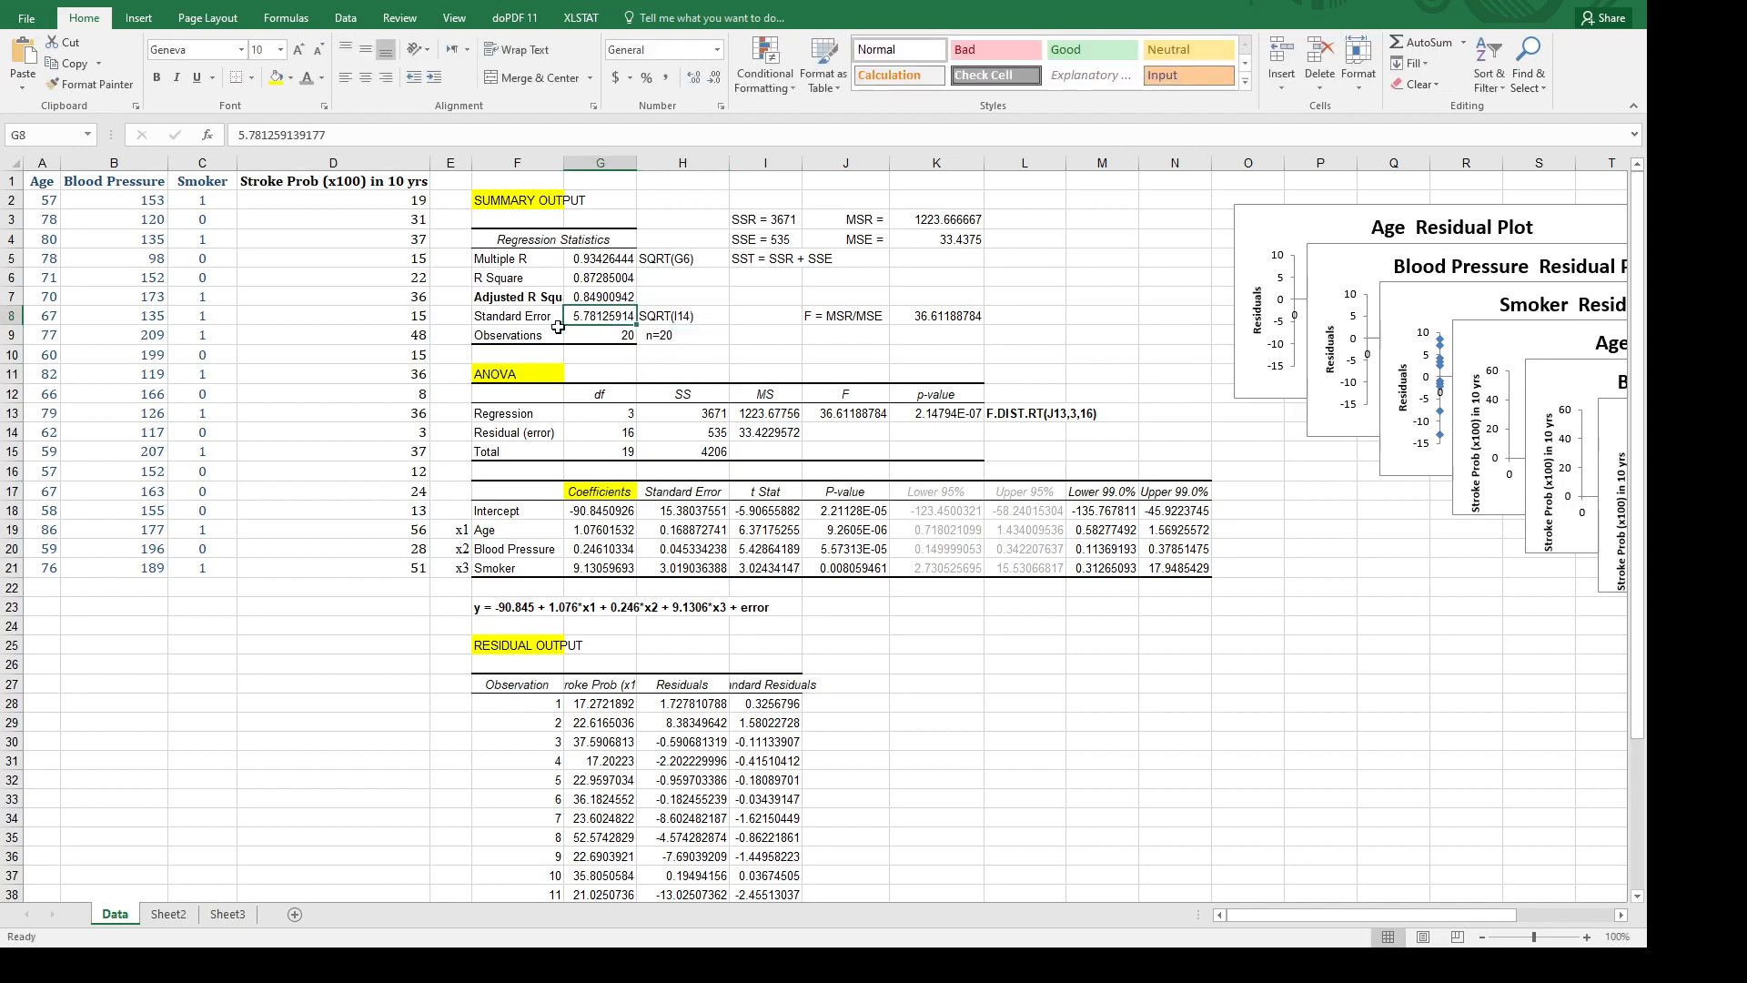
Review the regression equation, the SUMMARY OUTPUT and ANOVA sections, and the standard errors of the coefficients.
{"action": "left_click", "coordinate": [759, 607]}
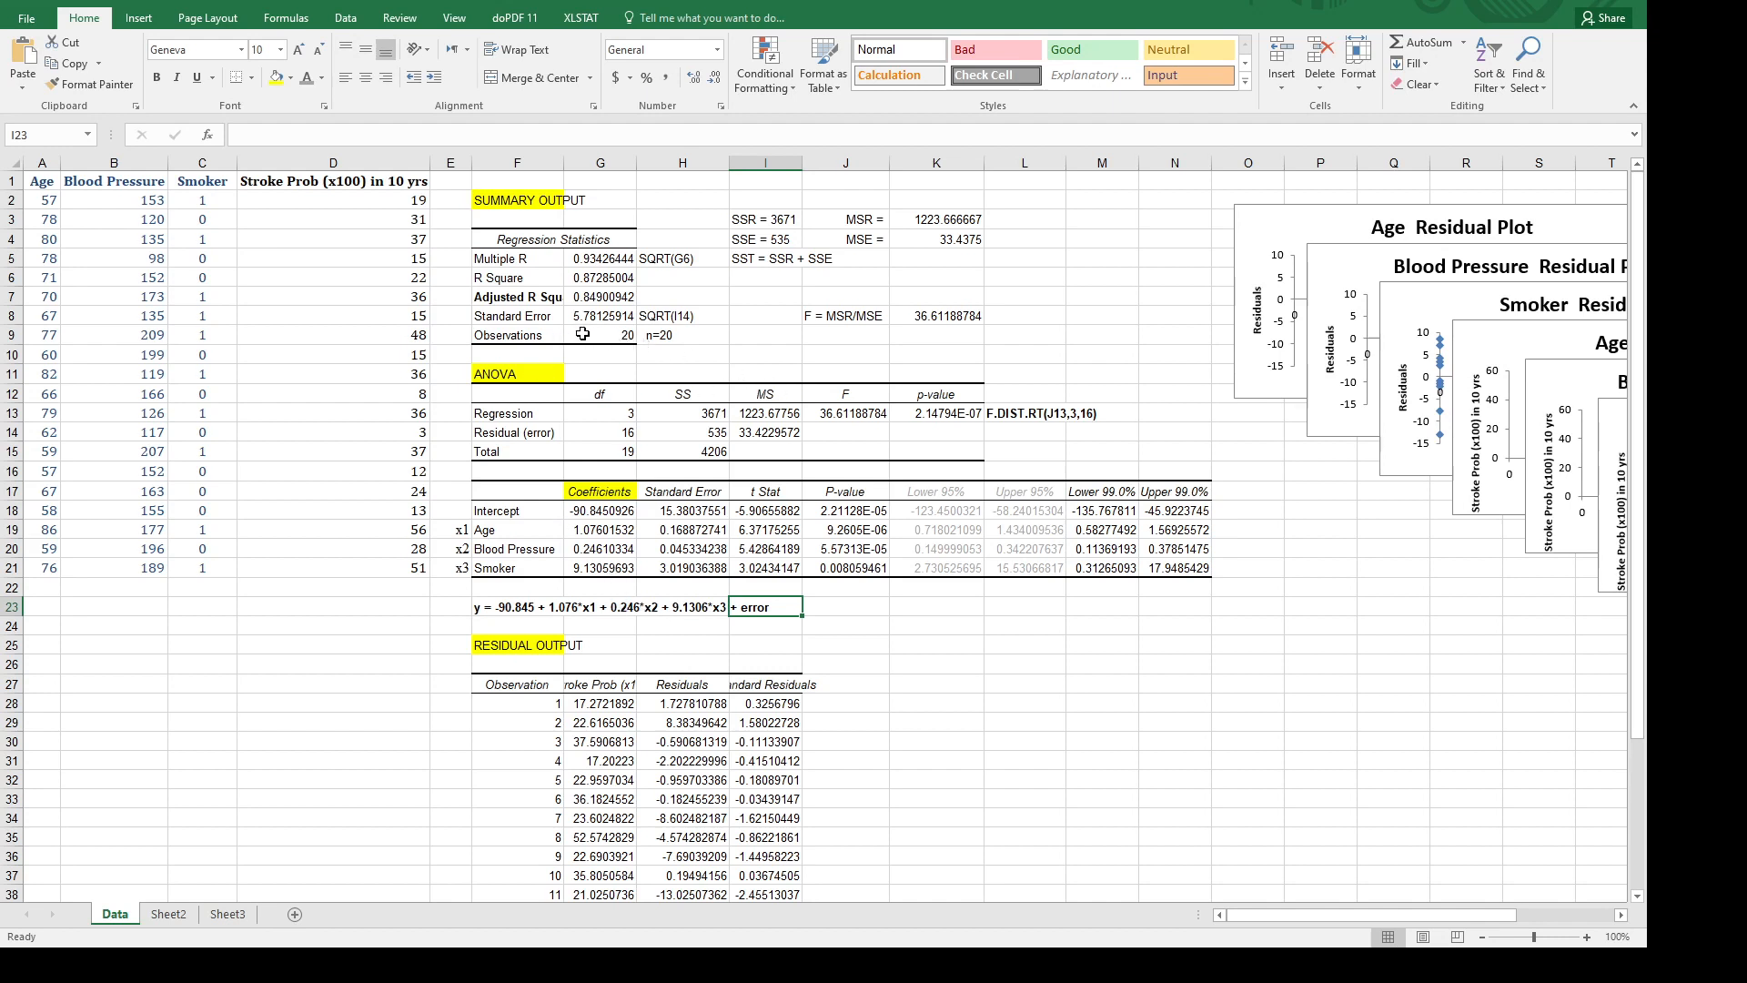
{"action": "left_click", "coordinate": [514, 201]}
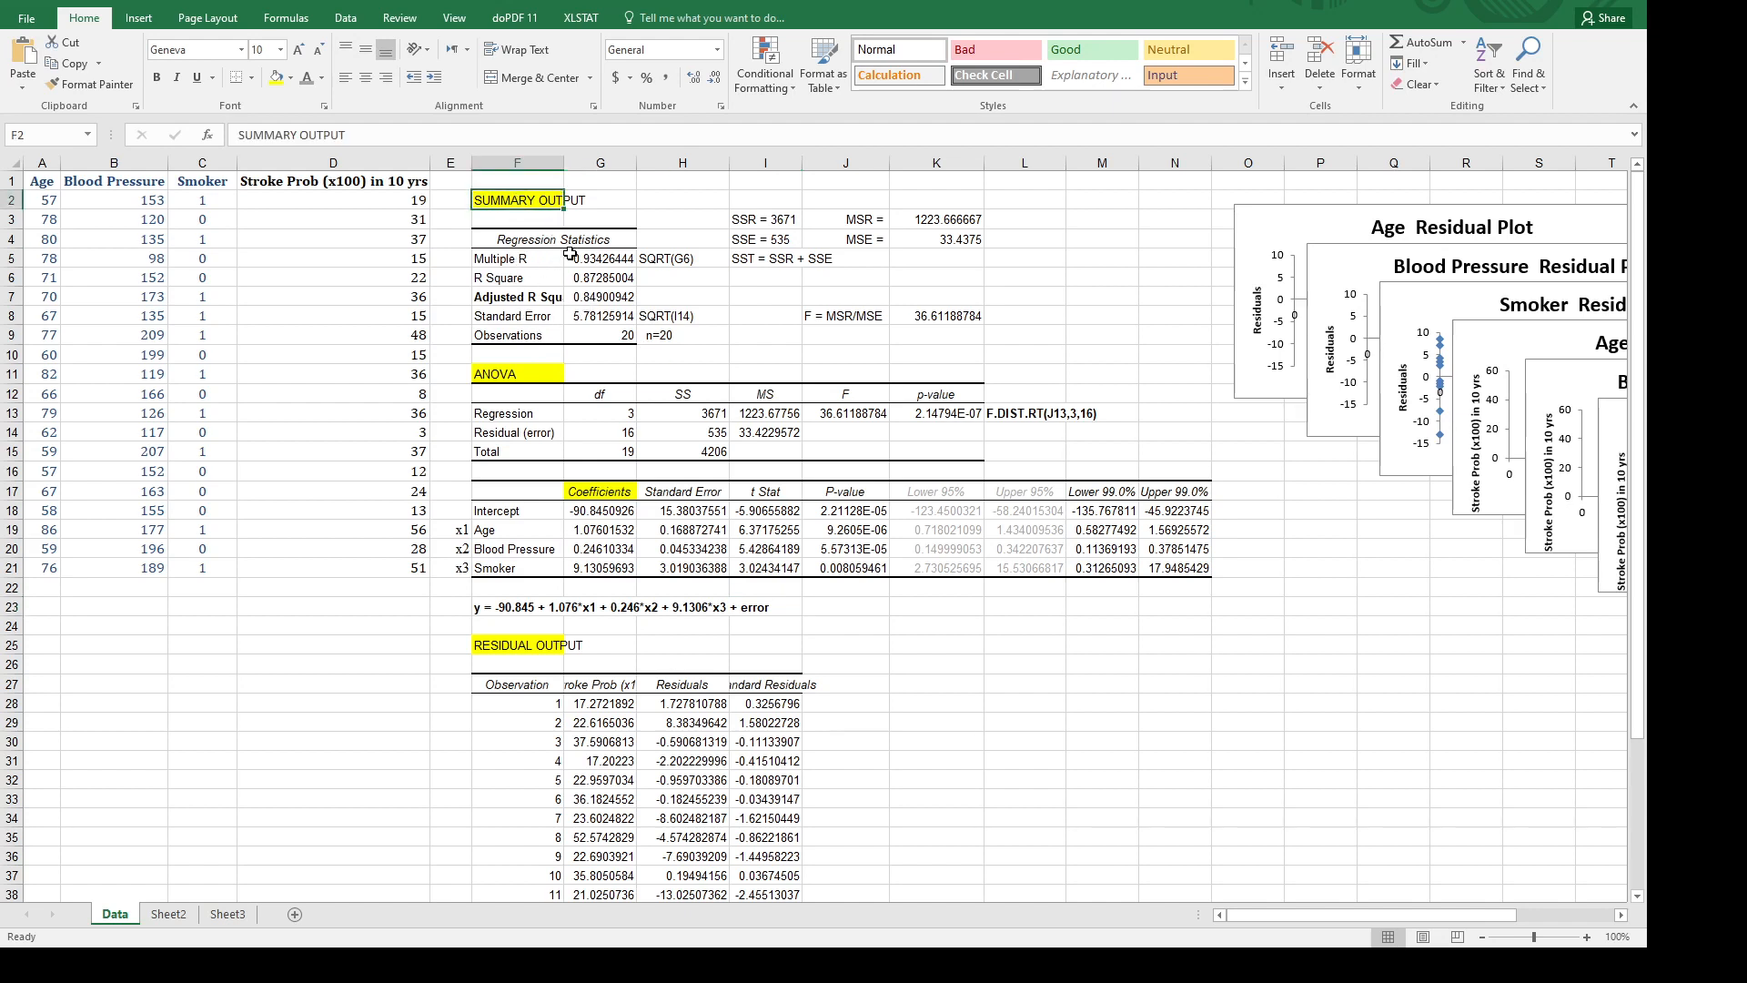
{"action": "left_click", "coordinate": [506, 374]}
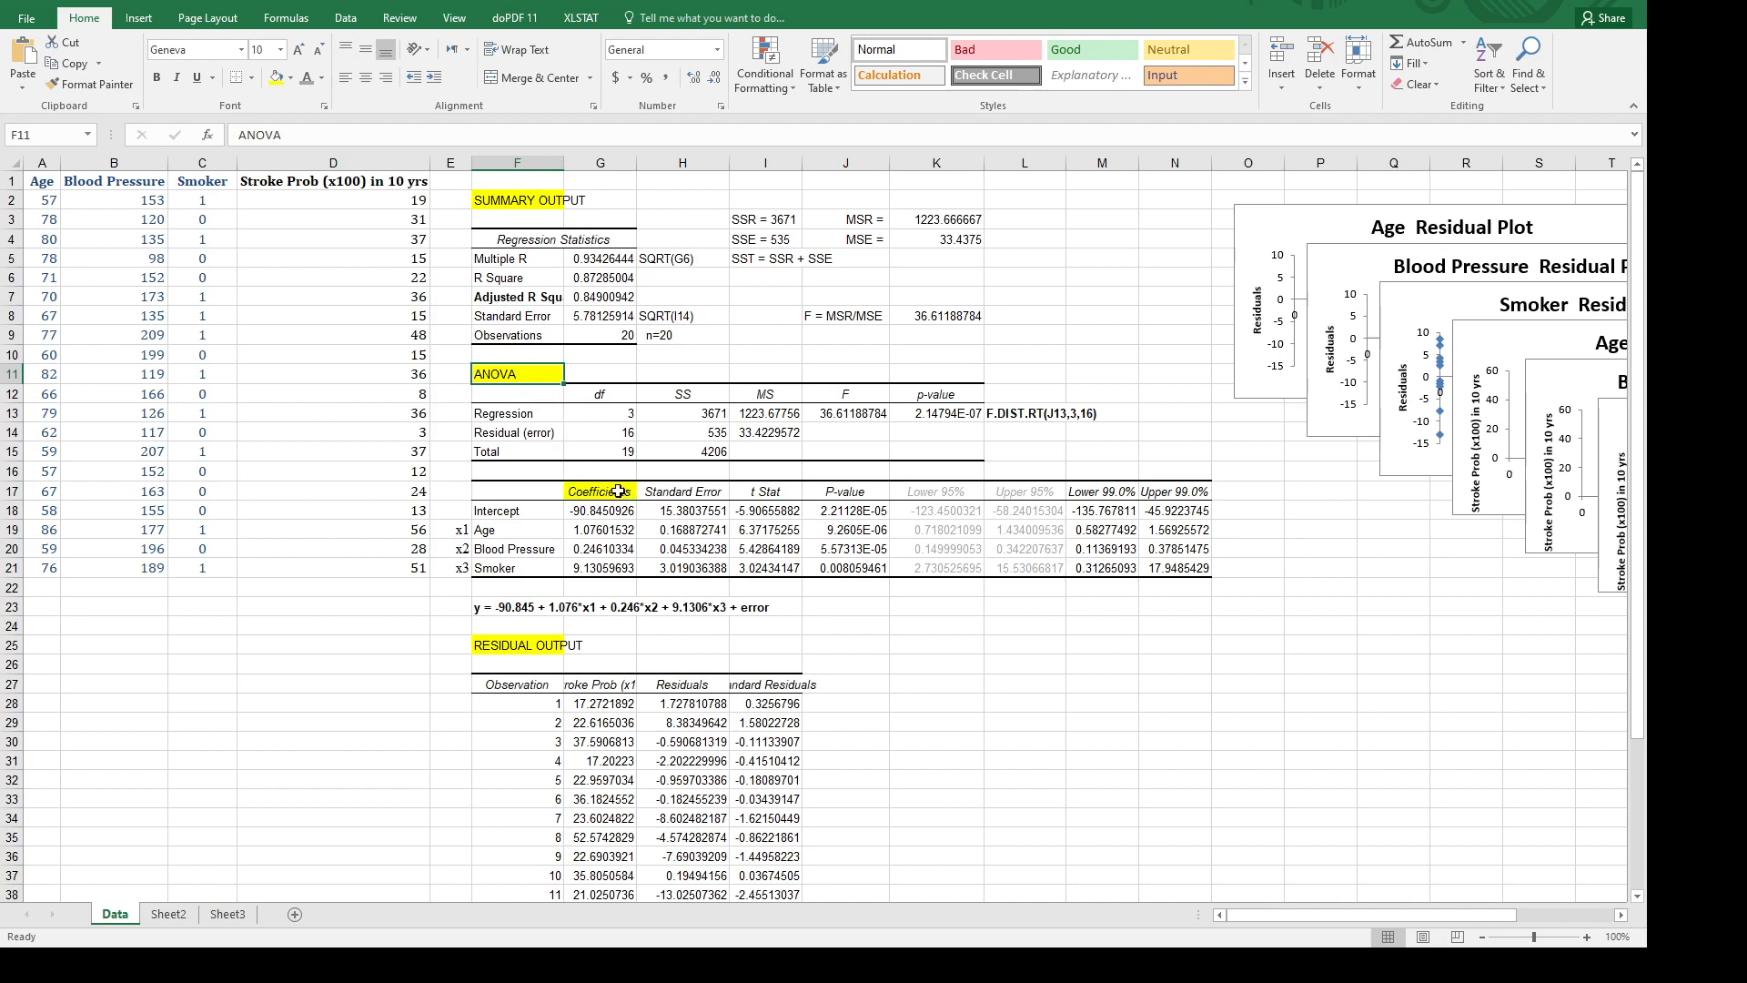
{"action": "left_click", "coordinate": [684, 493]}
{"action": "left_click", "coordinate": [690, 531]}
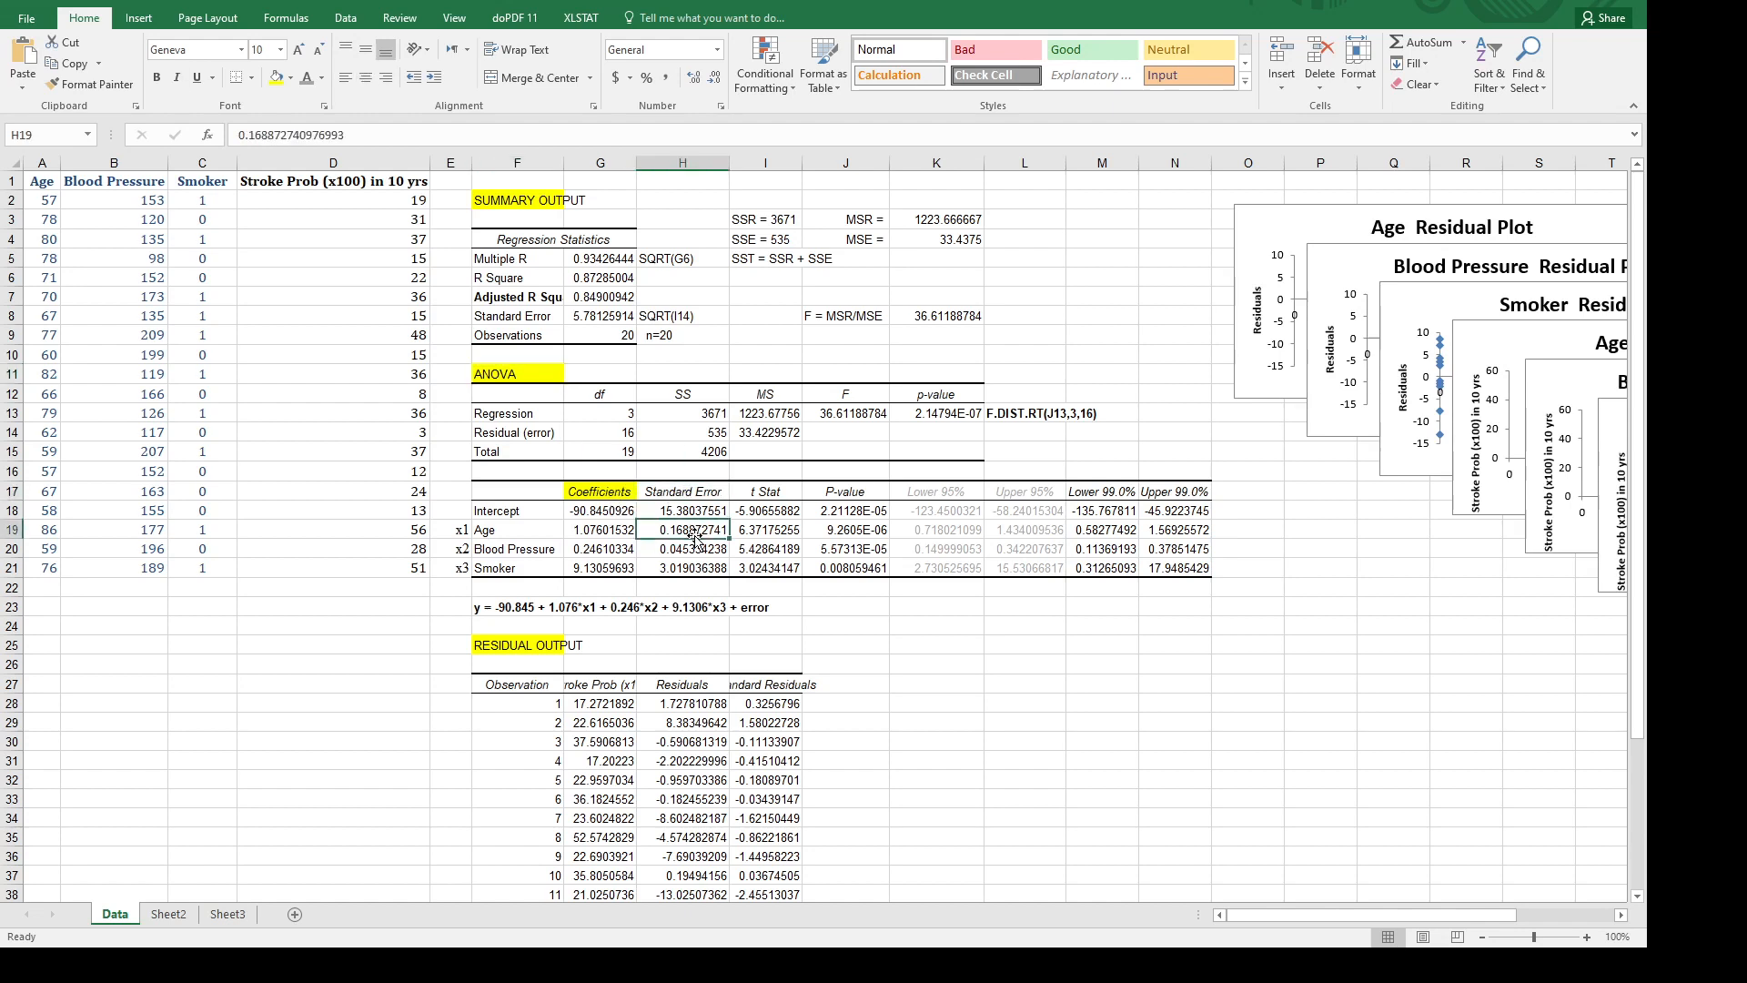
Examine the t Stat and P-value of Age, Blood Pressure and Smoker in the coefficients table.
{"action": "left_click", "coordinate": [784, 496]}
{"action": "left_click", "coordinate": [851, 493]}
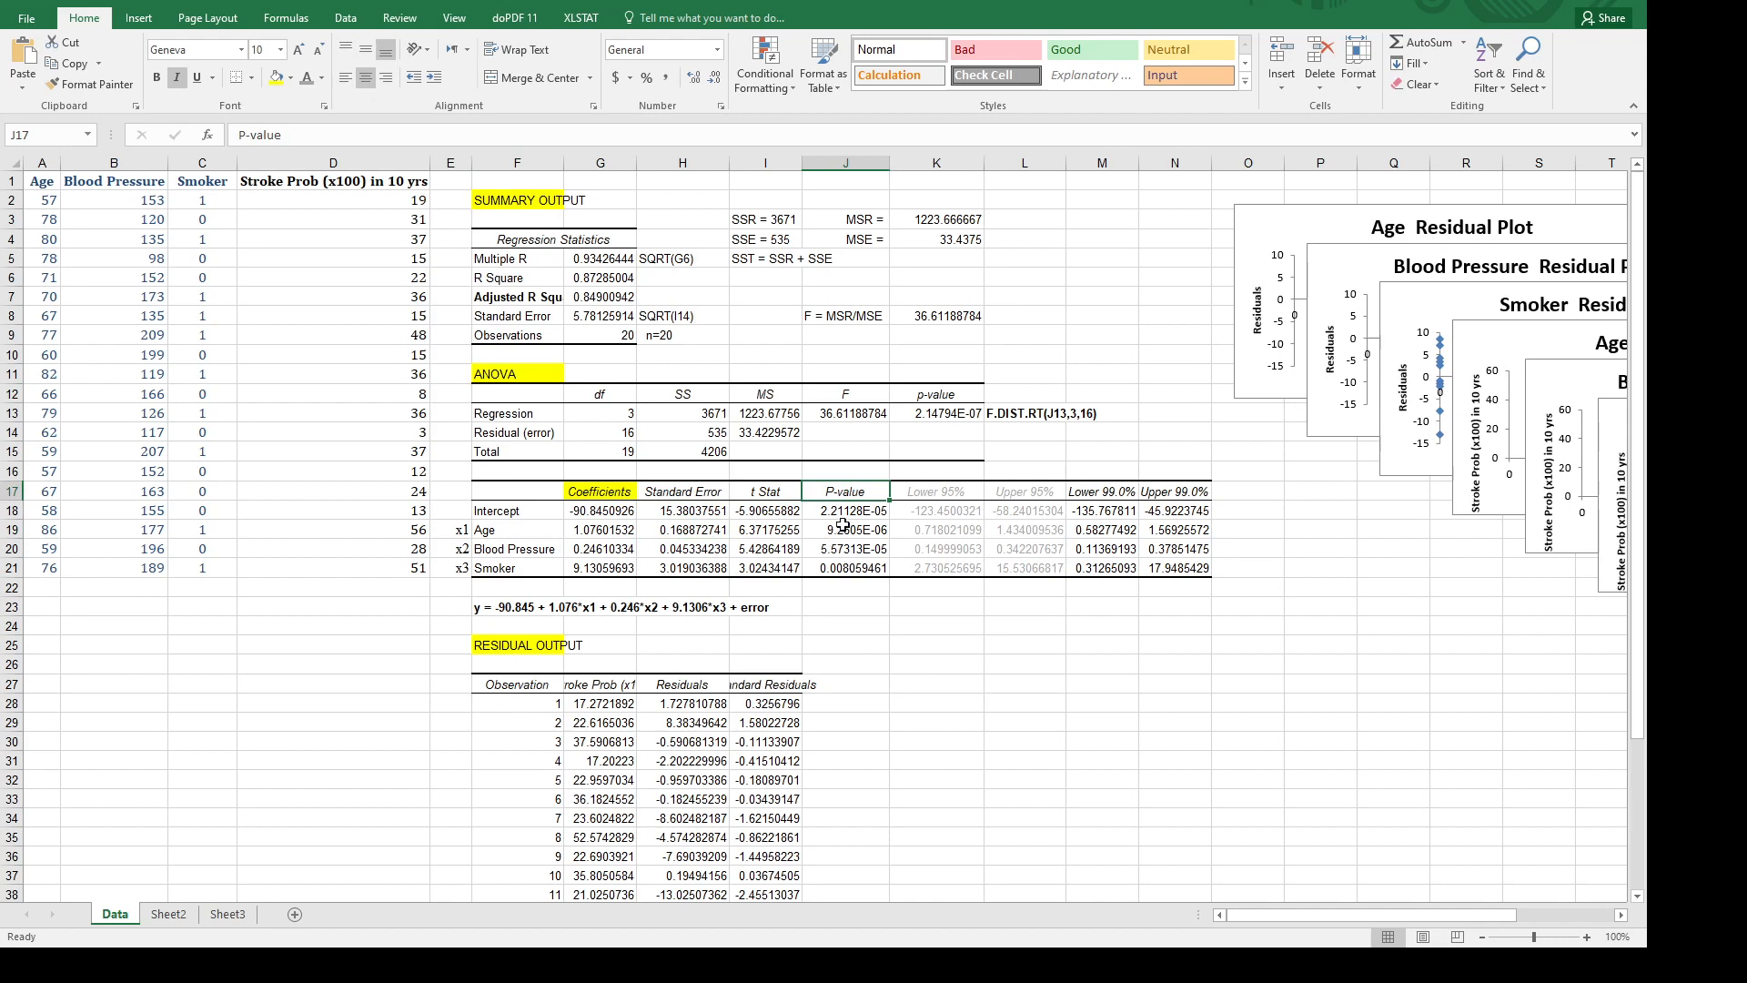
{"action": "left_click", "coordinate": [843, 526]}
{"action": "left_click", "coordinate": [781, 528]}
{"action": "left_click", "coordinate": [851, 532]}
{"action": "left_click", "coordinate": [770, 530]}
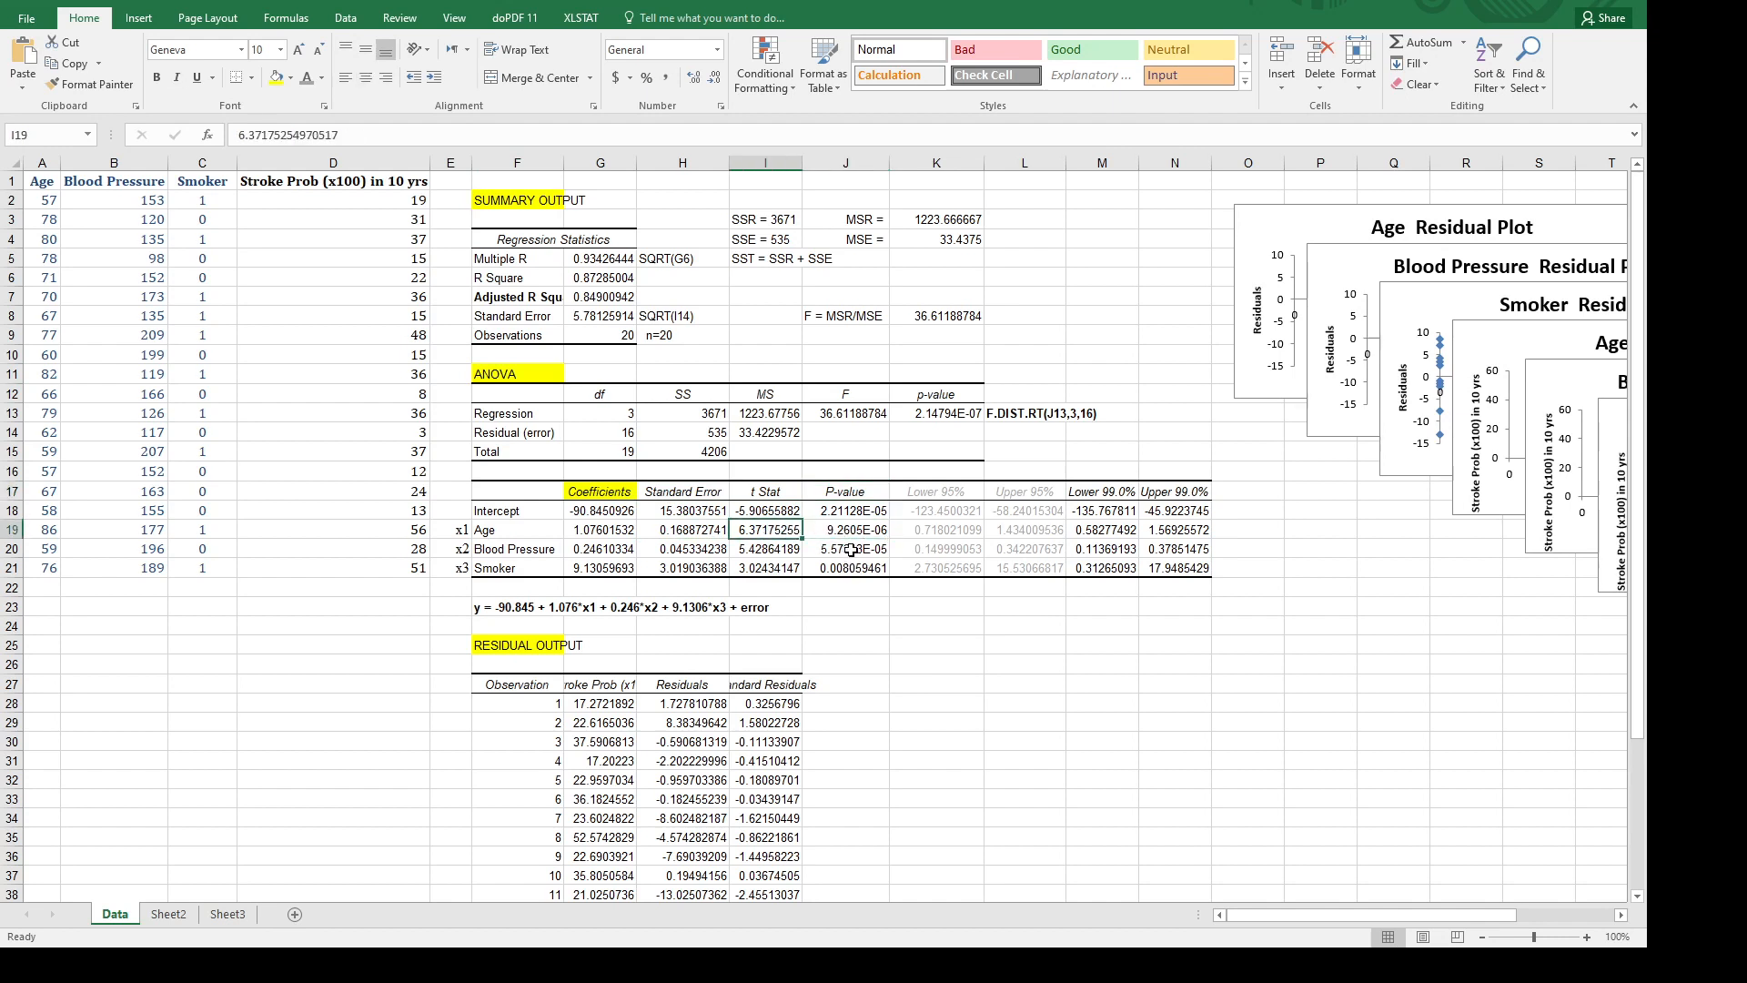
{"action": "left_click", "coordinate": [851, 550]}
{"action": "left_click", "coordinate": [778, 550]}
{"action": "left_click", "coordinate": [846, 568]}
{"action": "left_click", "coordinate": [769, 568]}
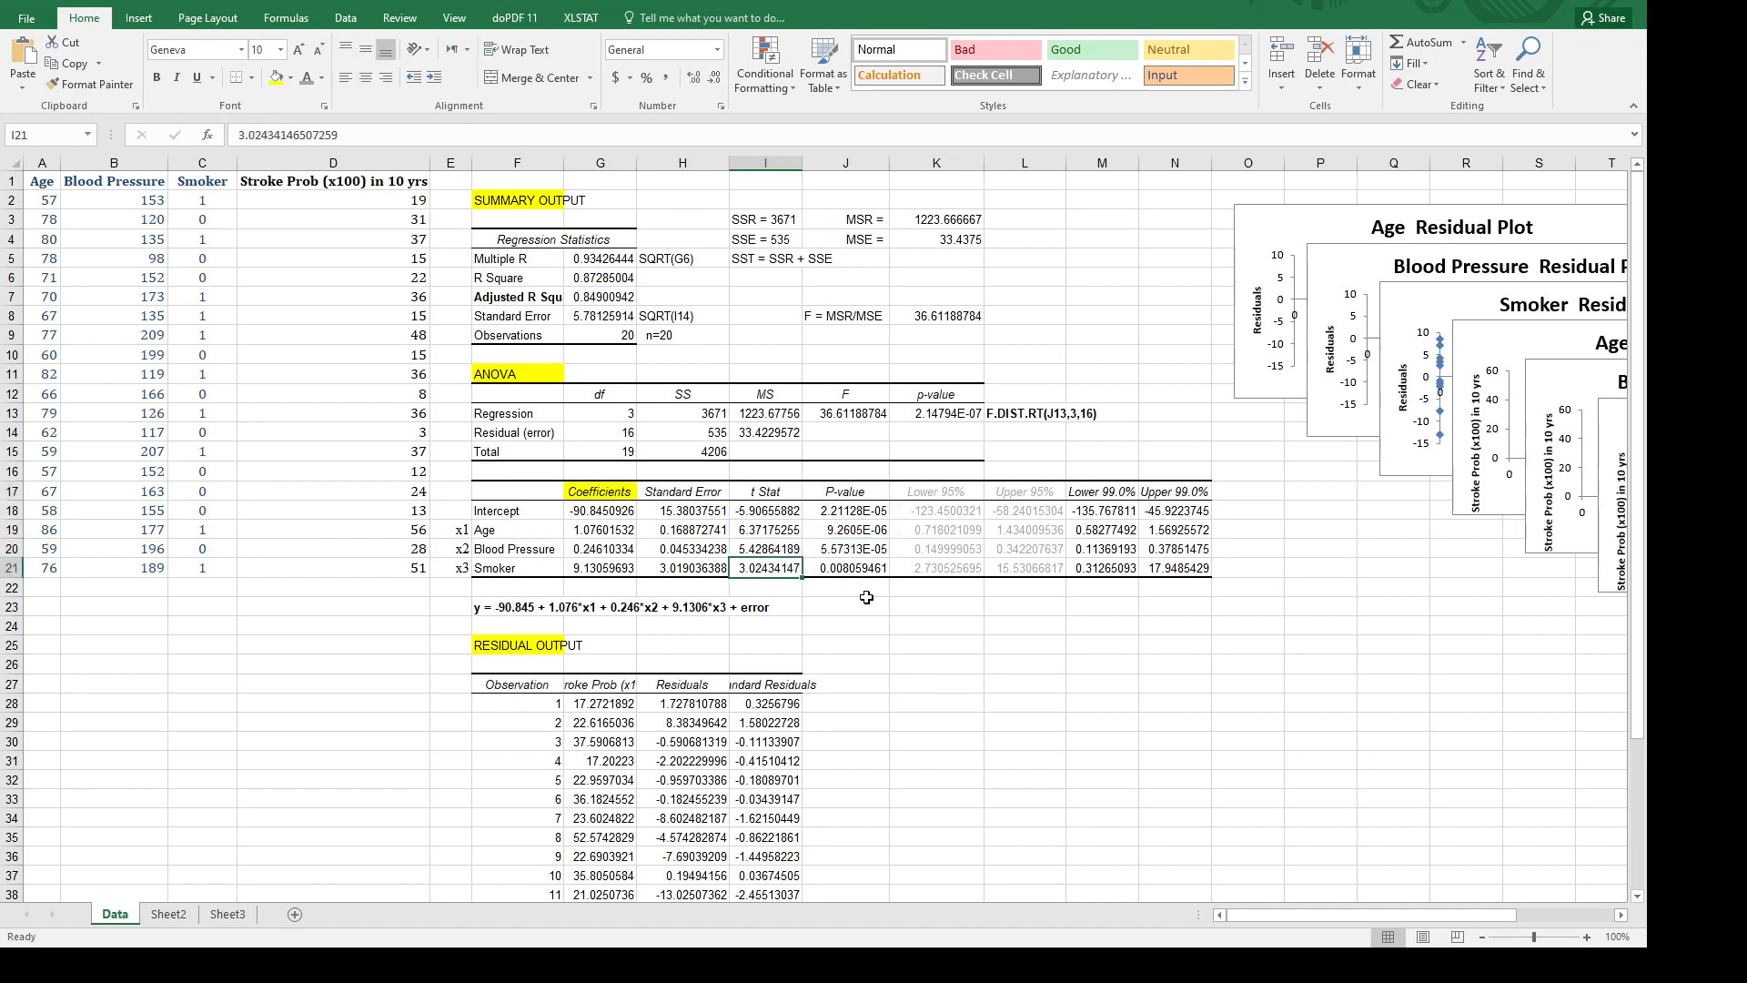
{"action": "left_click", "coordinate": [852, 534]}
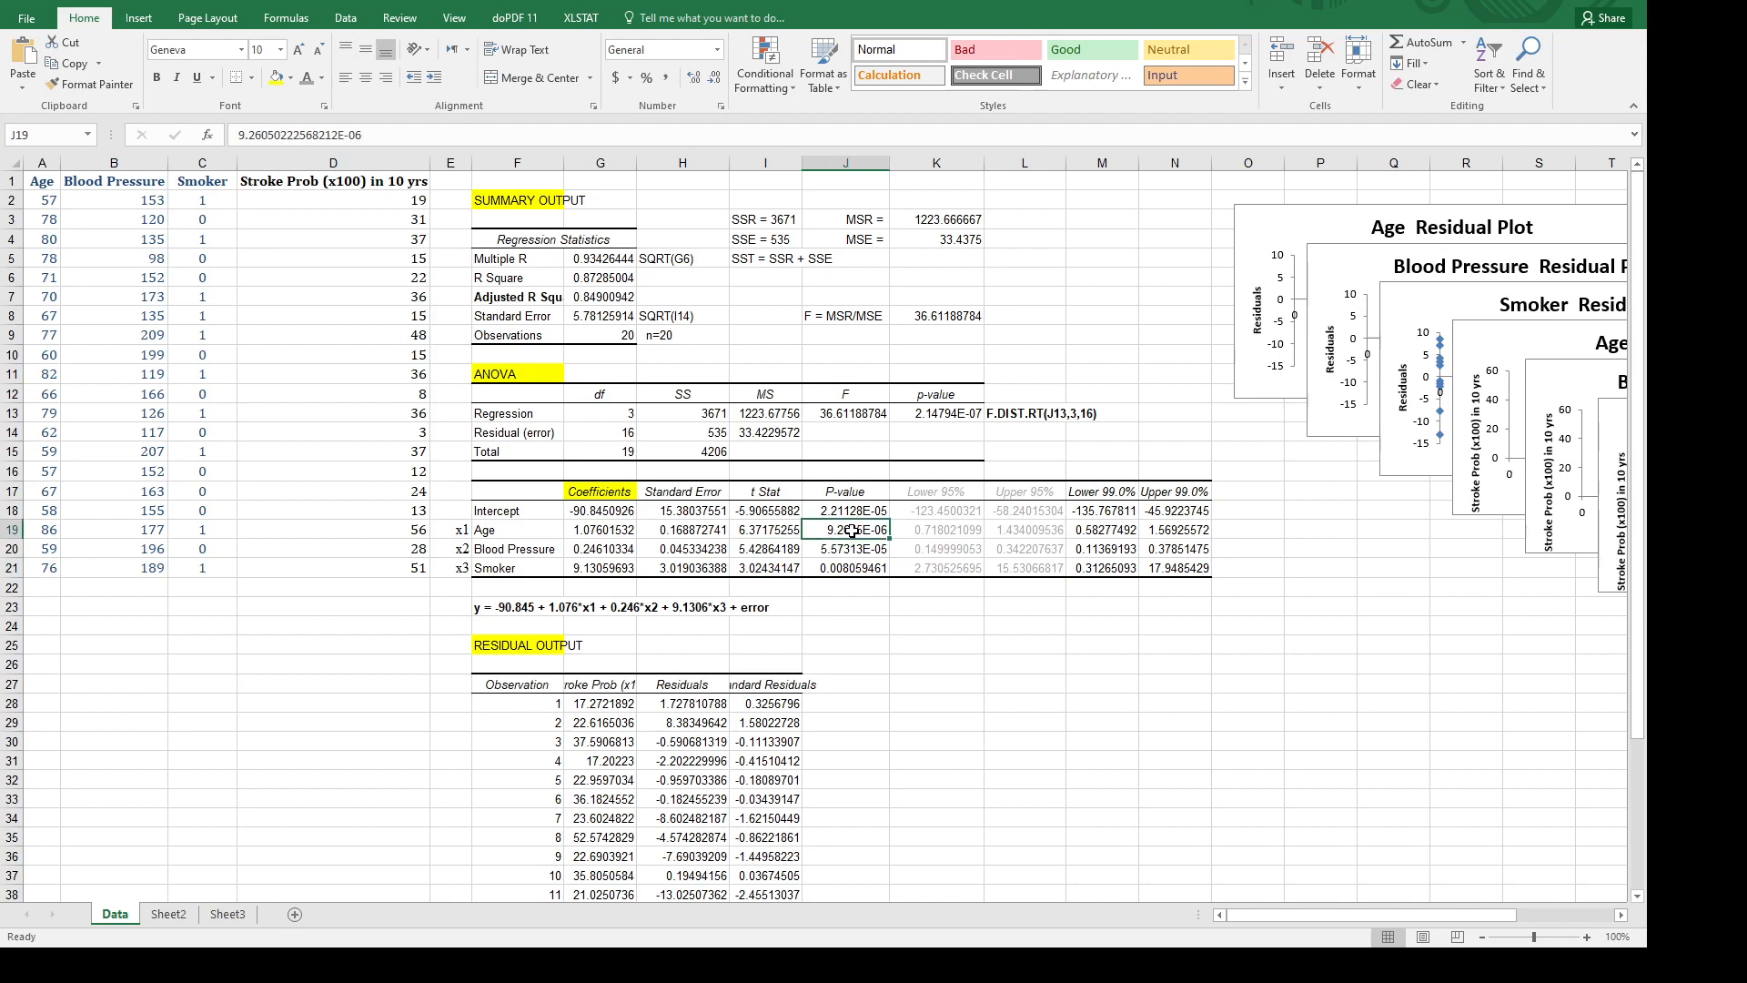
Calculate the two-tailed p-value for Age in J23 with =T.DIST.2T(I19,G14).
{"action": "left_click", "coordinate": [855, 605]}
{"action": "type", "text": "="}
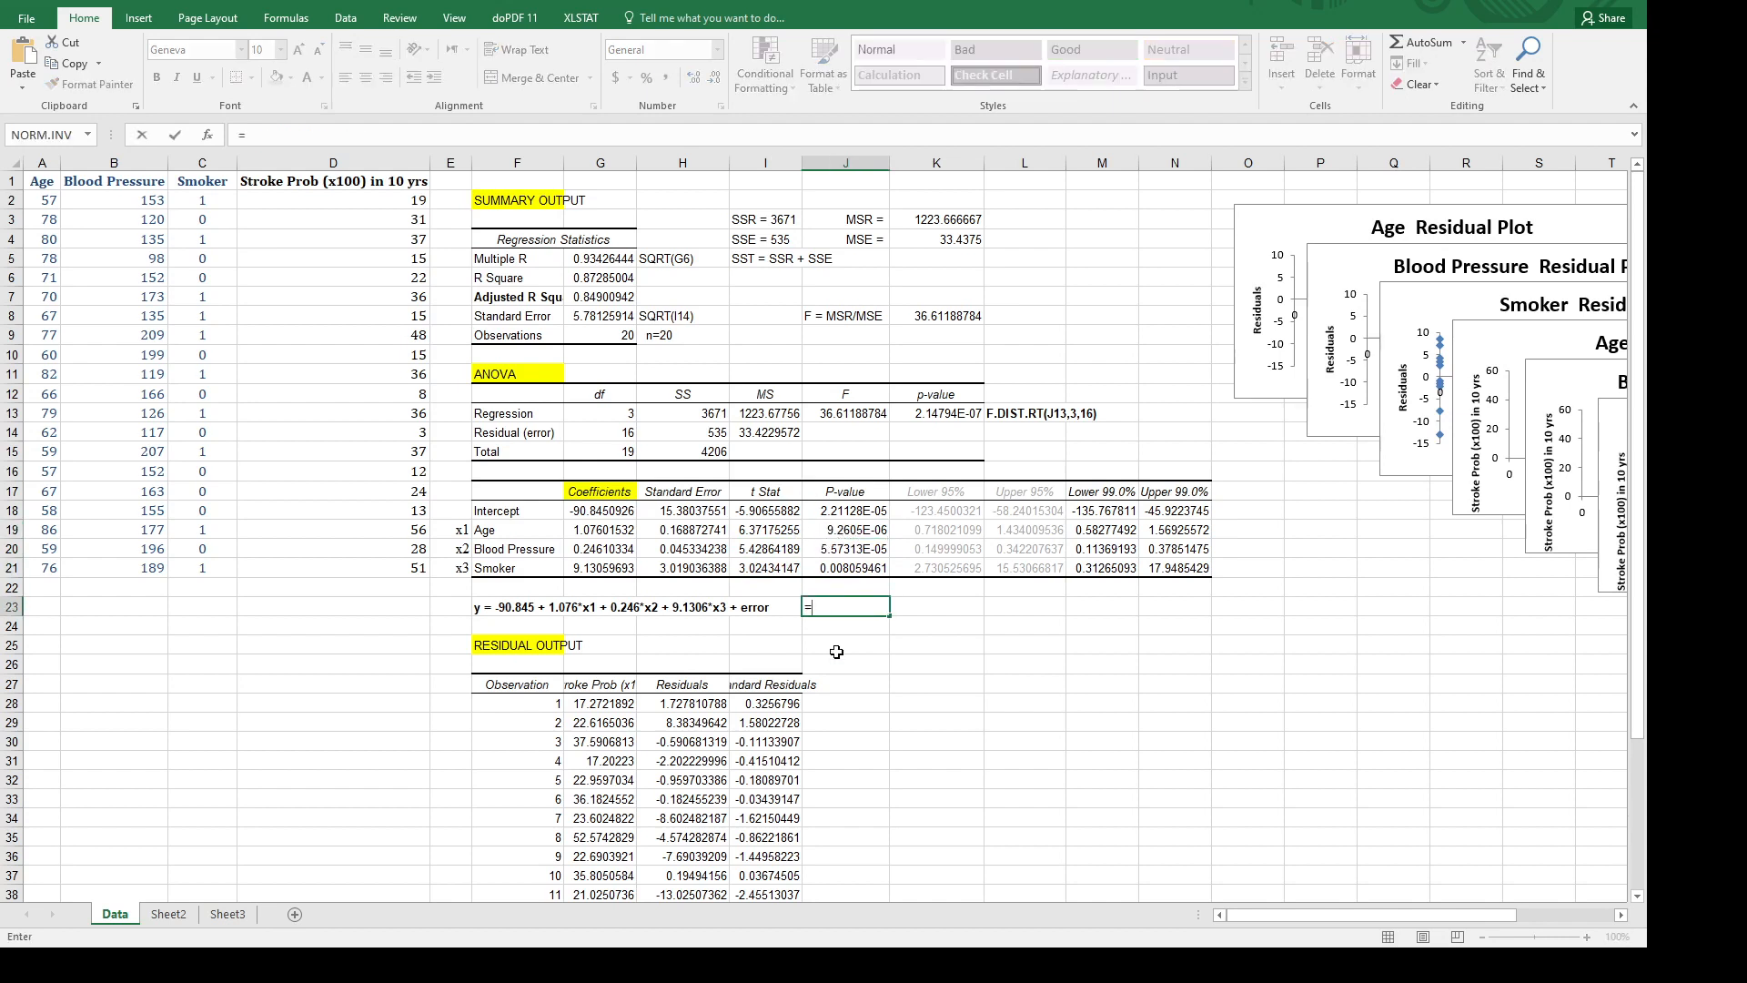
{"action": "type", "text": "t."}
{"action": "double_click", "coordinate": [869, 650]}
{"action": "left_click", "coordinate": [756, 530]}
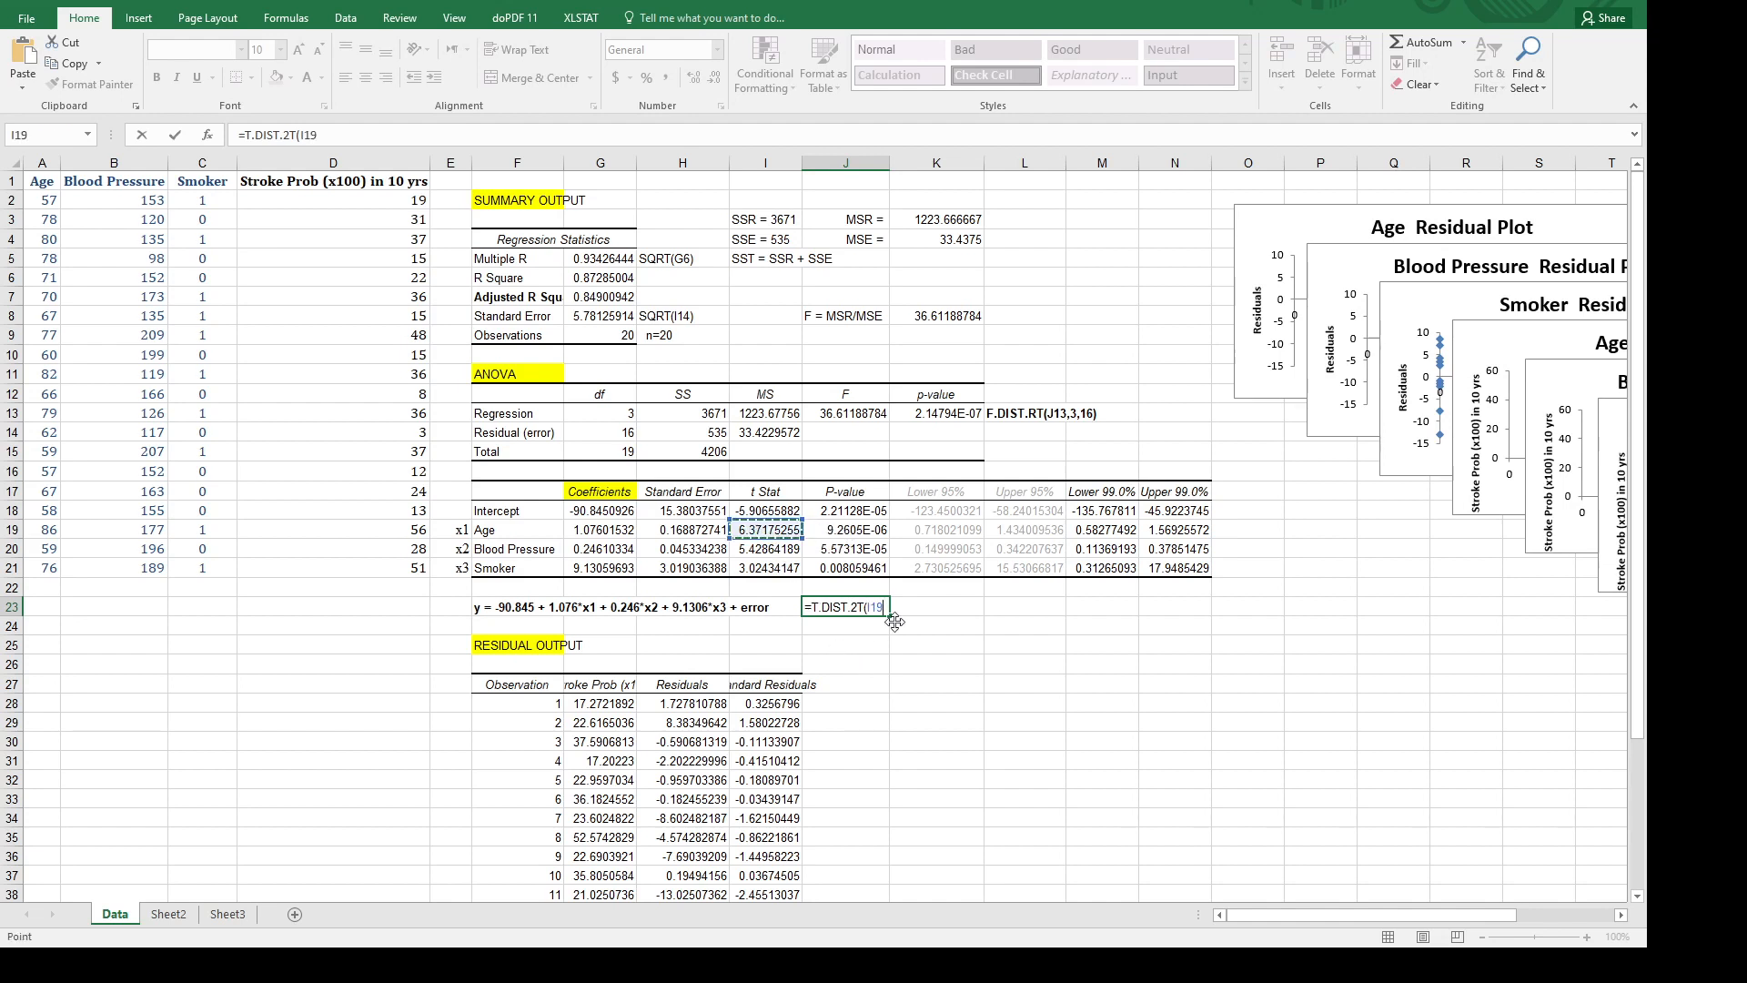
{"action": "type", "text": ","}
{"action": "left_click", "coordinate": [626, 434]}
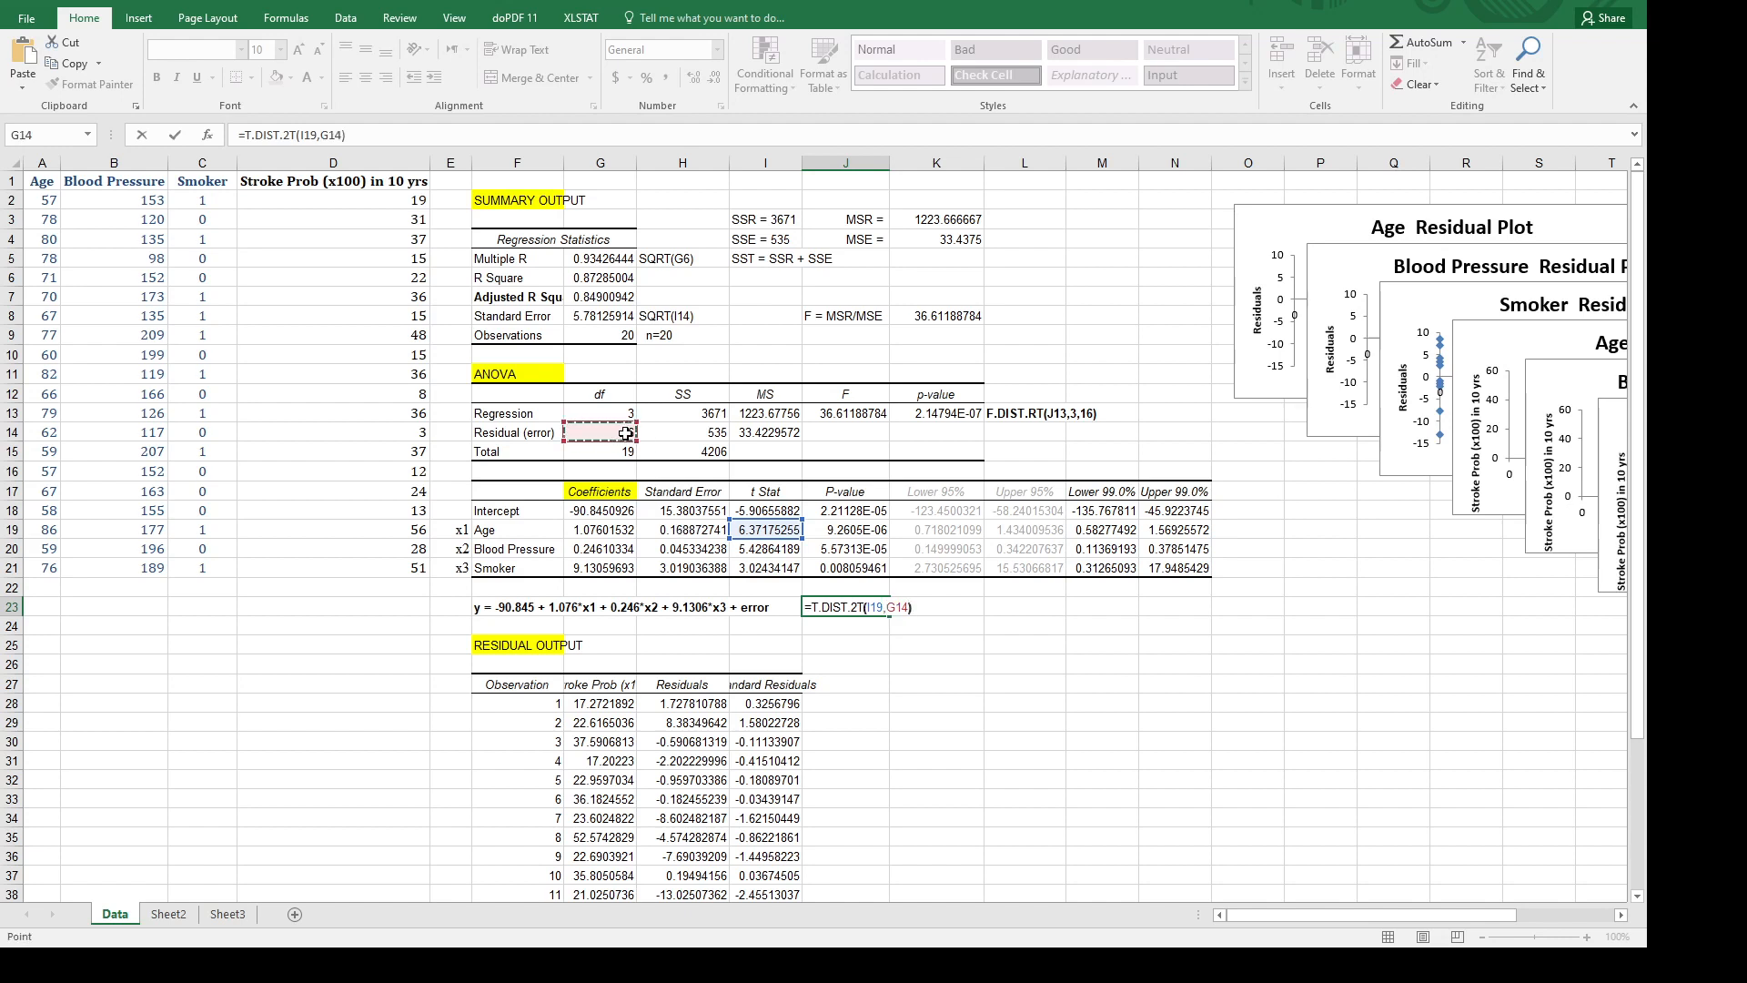
{"action": "key", "text": "Return"}
{"action": "left_click", "coordinate": [866, 607]}
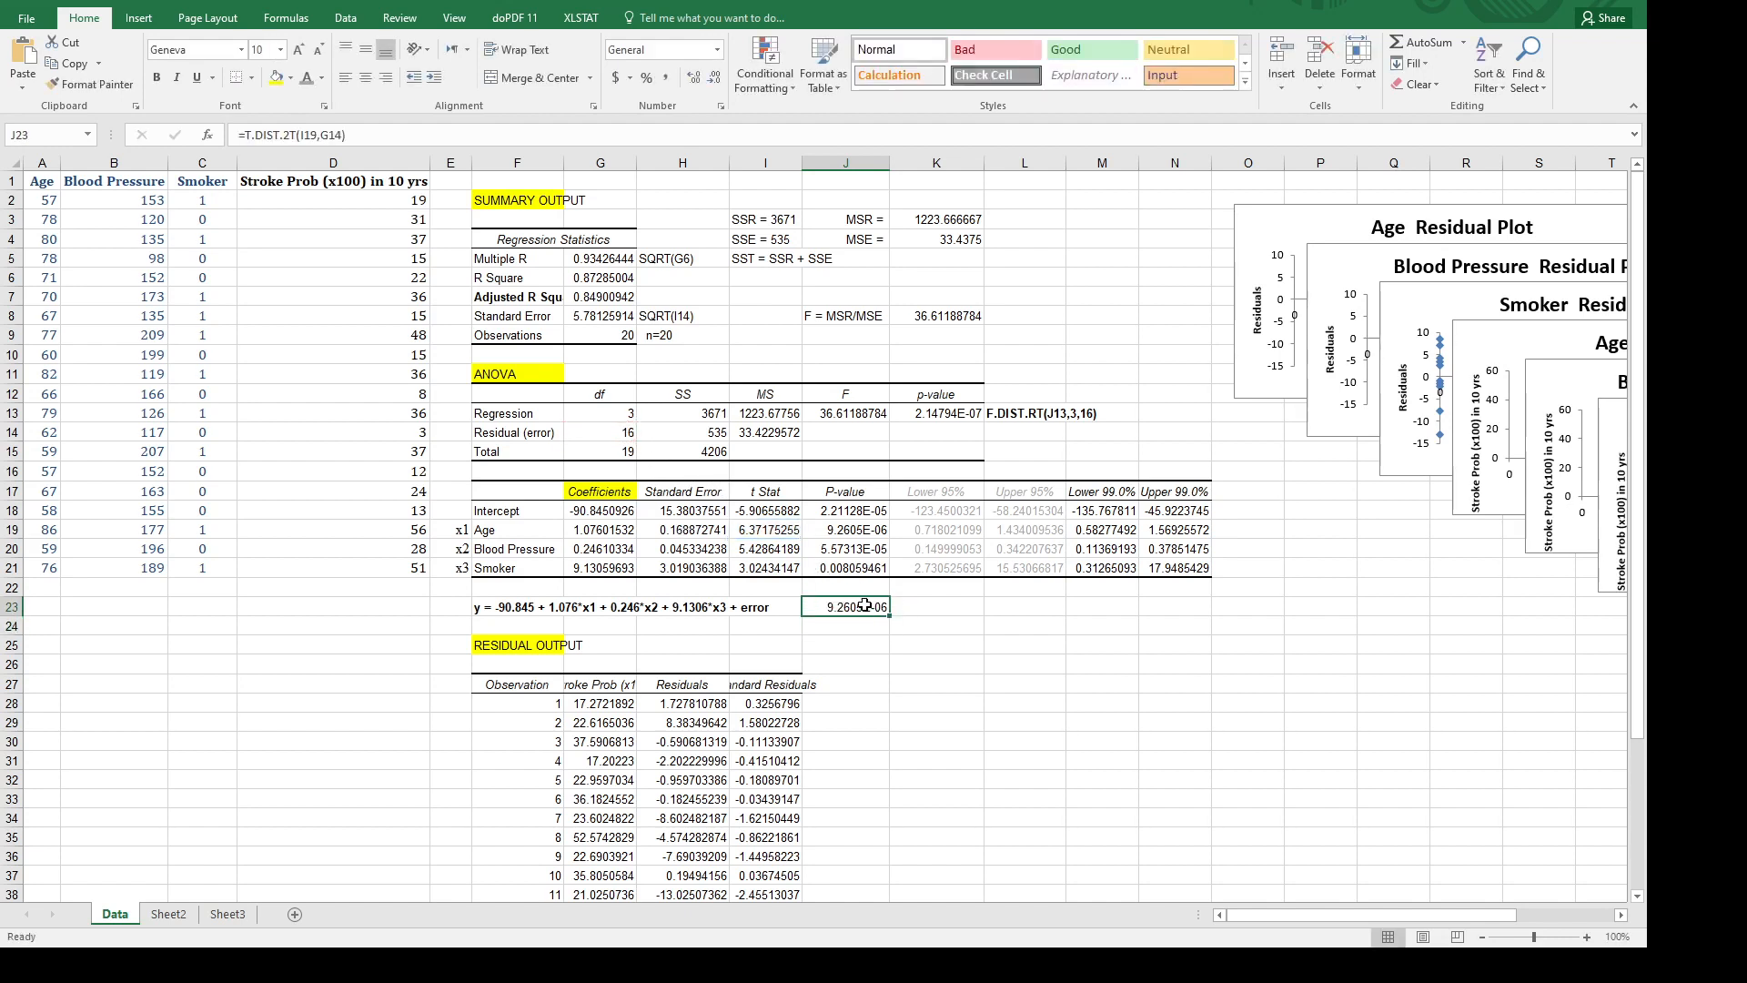
Replace the formula in J23 with the plain-text note "T.DIST.2T(I19,G14)".
{"action": "double_click", "coordinate": [844, 607]}
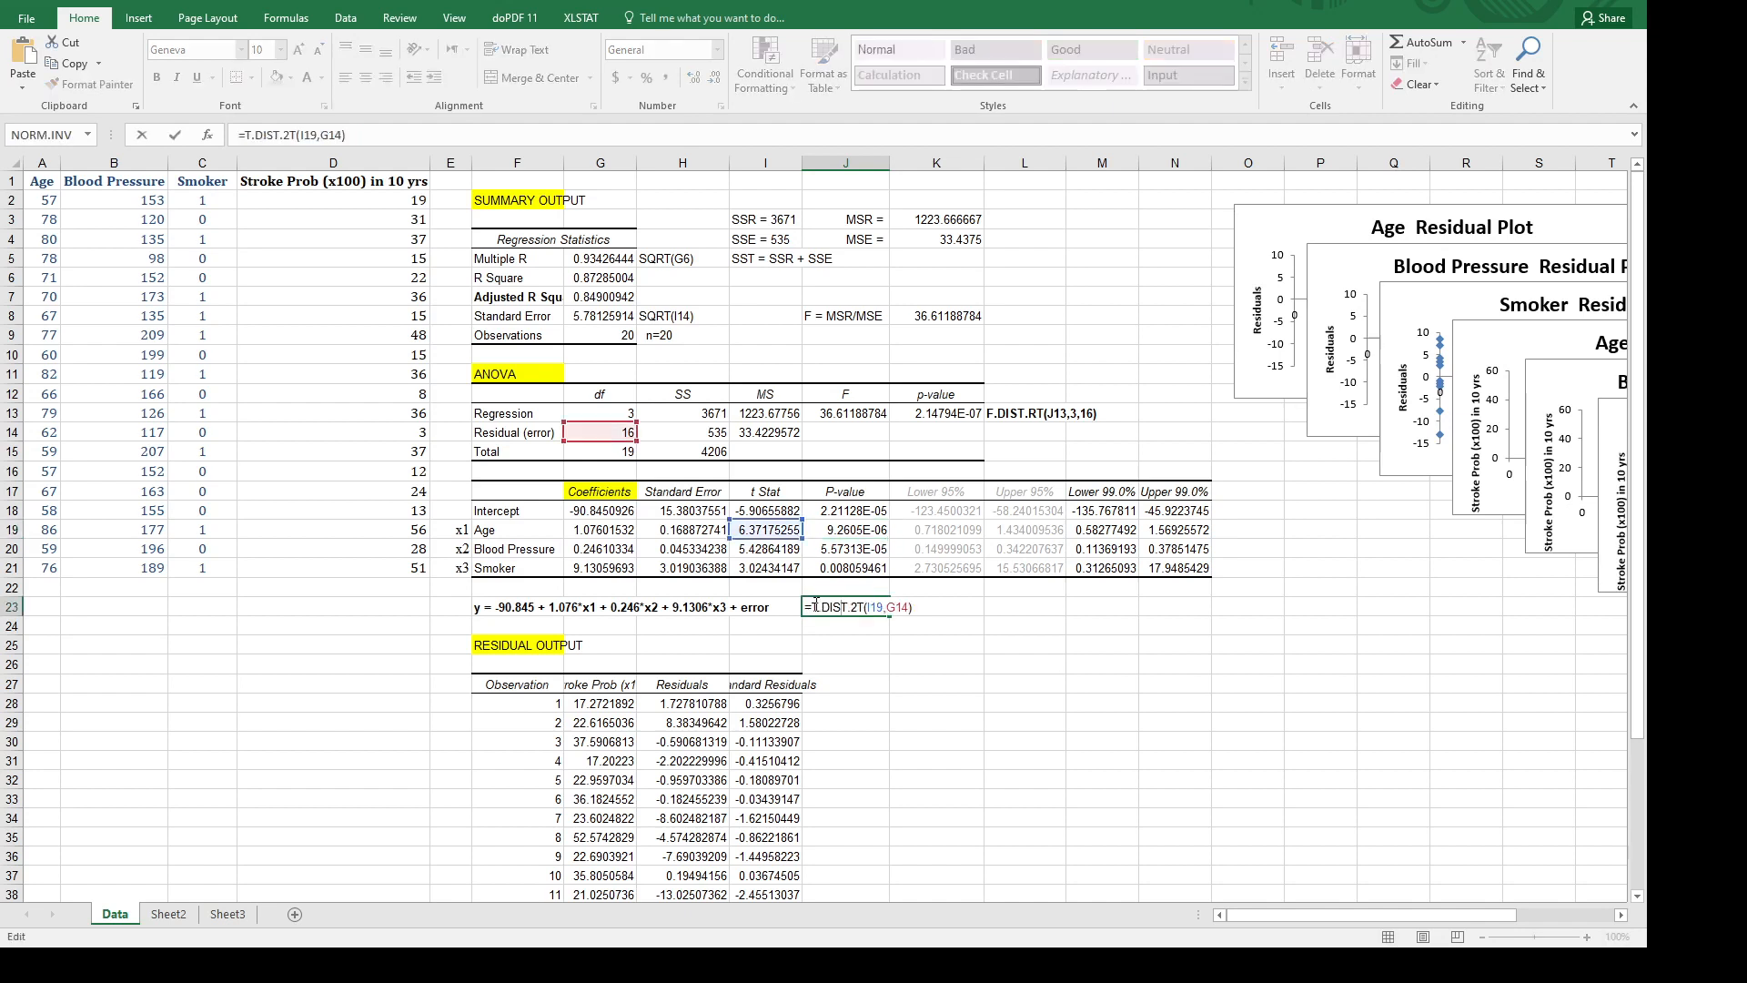
{"action": "left_click_drag", "start_coordinate": [816, 605], "coordinate": [918, 604]}
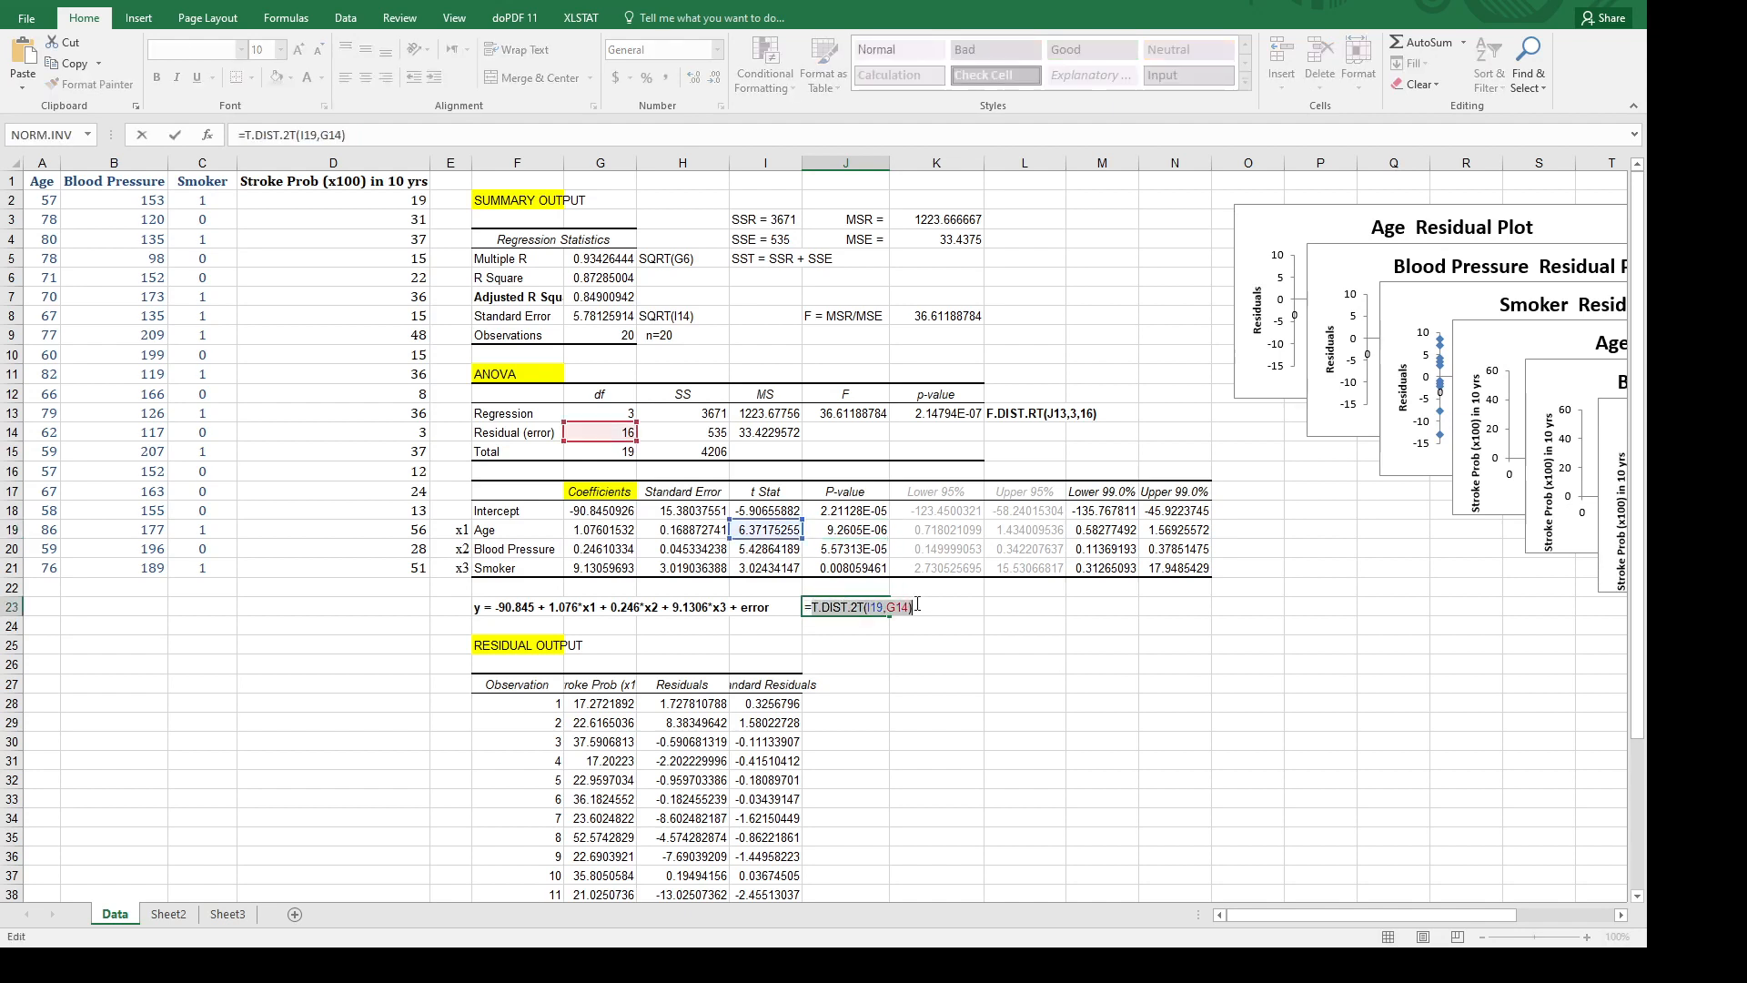
{"action": "key", "text": "BackSpace"}
{"action": "key", "text": "BackSpace"}
{"action": "key", "text": "ctrl+v"}
{"action": "left_click", "coordinate": [842, 660]}
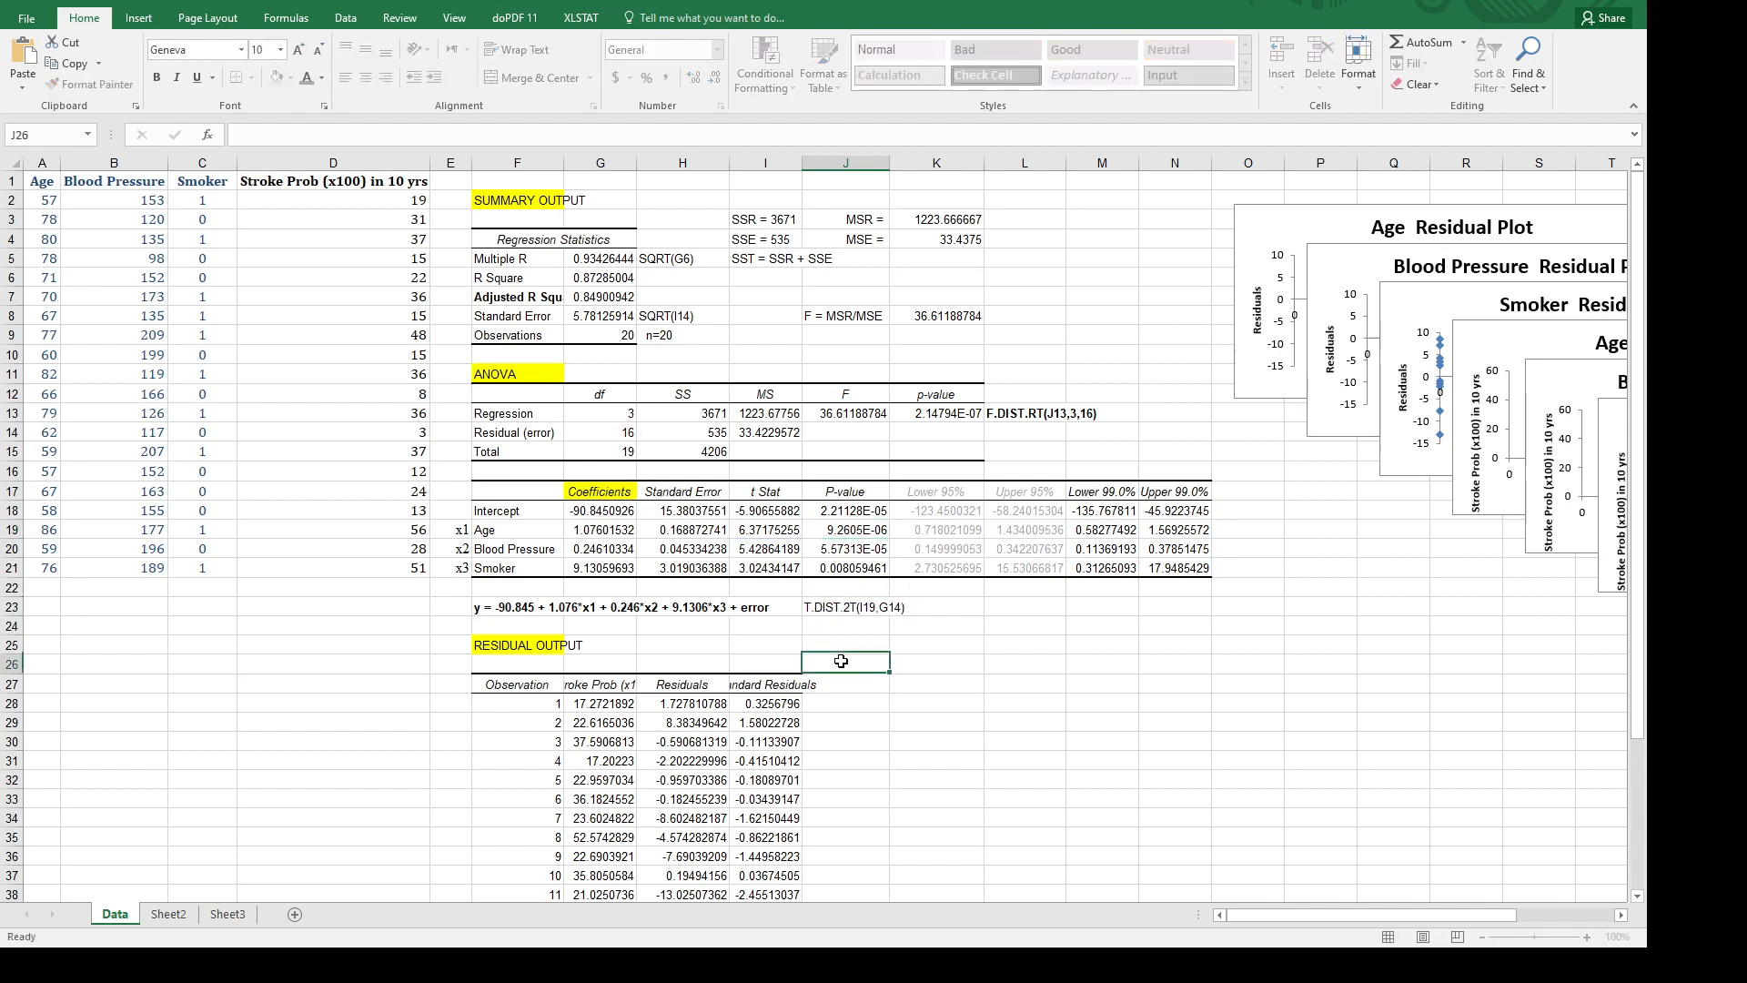
{"action": "left_click", "coordinate": [854, 609]}
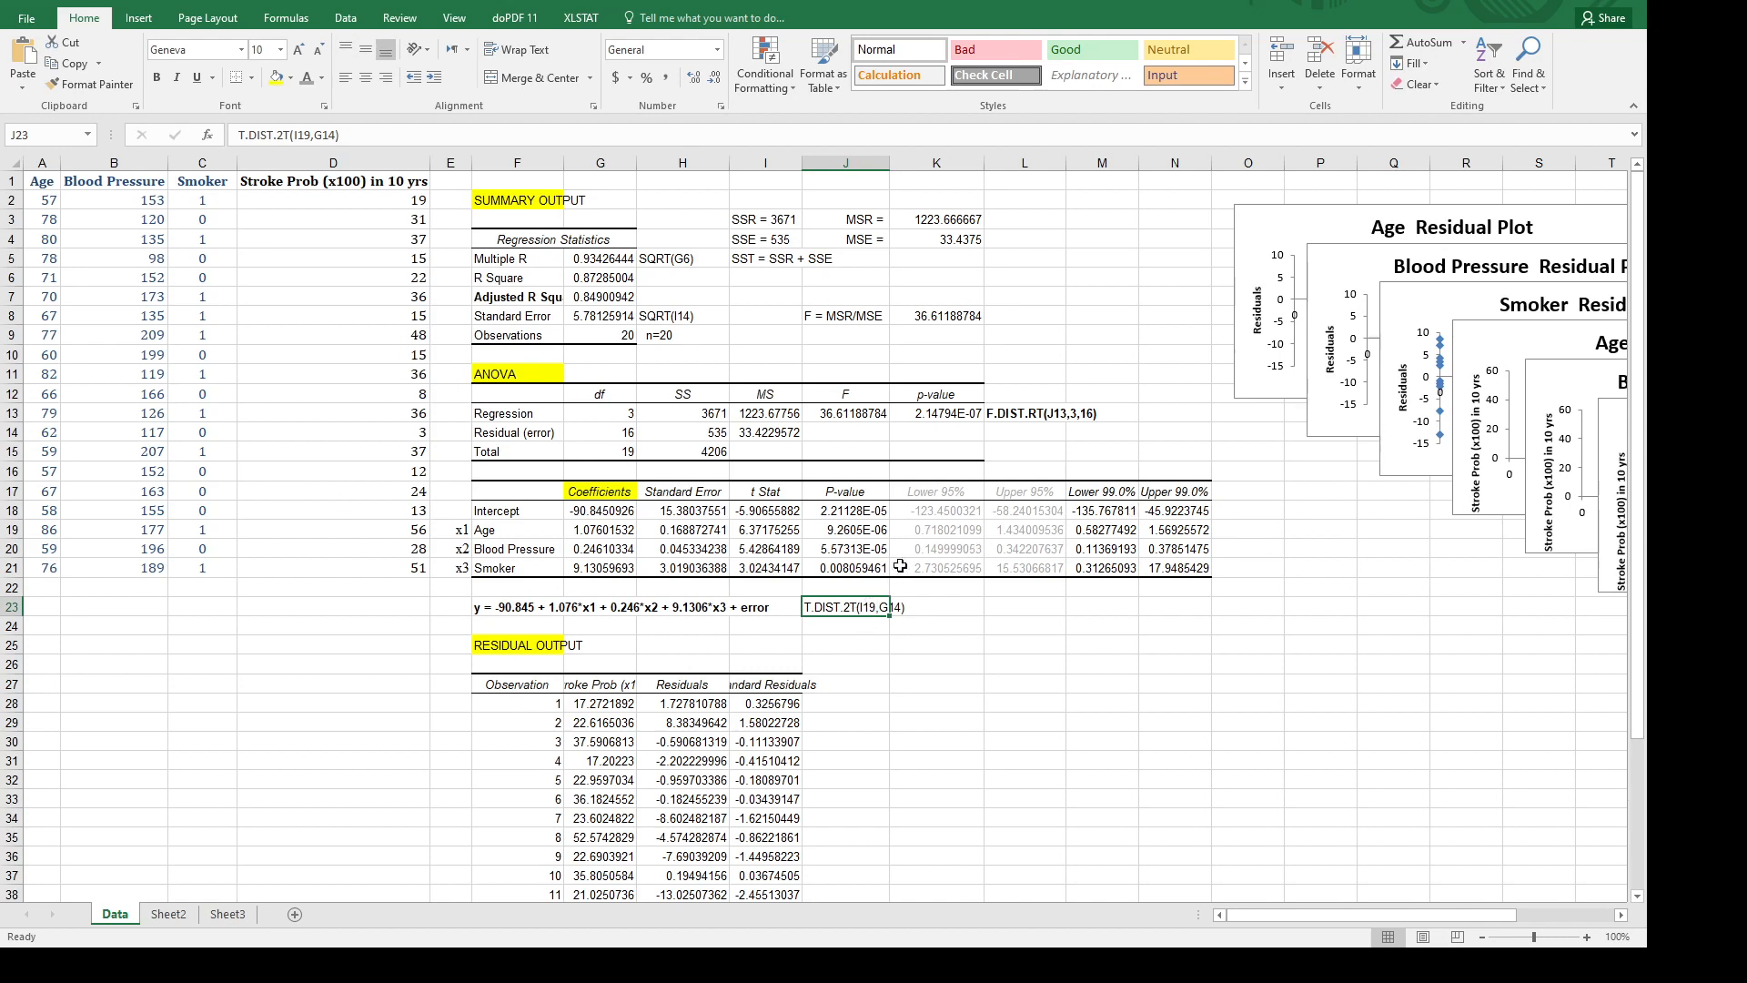
Widen column G to show more of the predicted stroke probability heading in the RESIDUAL OUTPUT table.
{"action": "scroll", "coordinate": [761, 546], "scroll_direction": "down", "scroll_amount": 4}
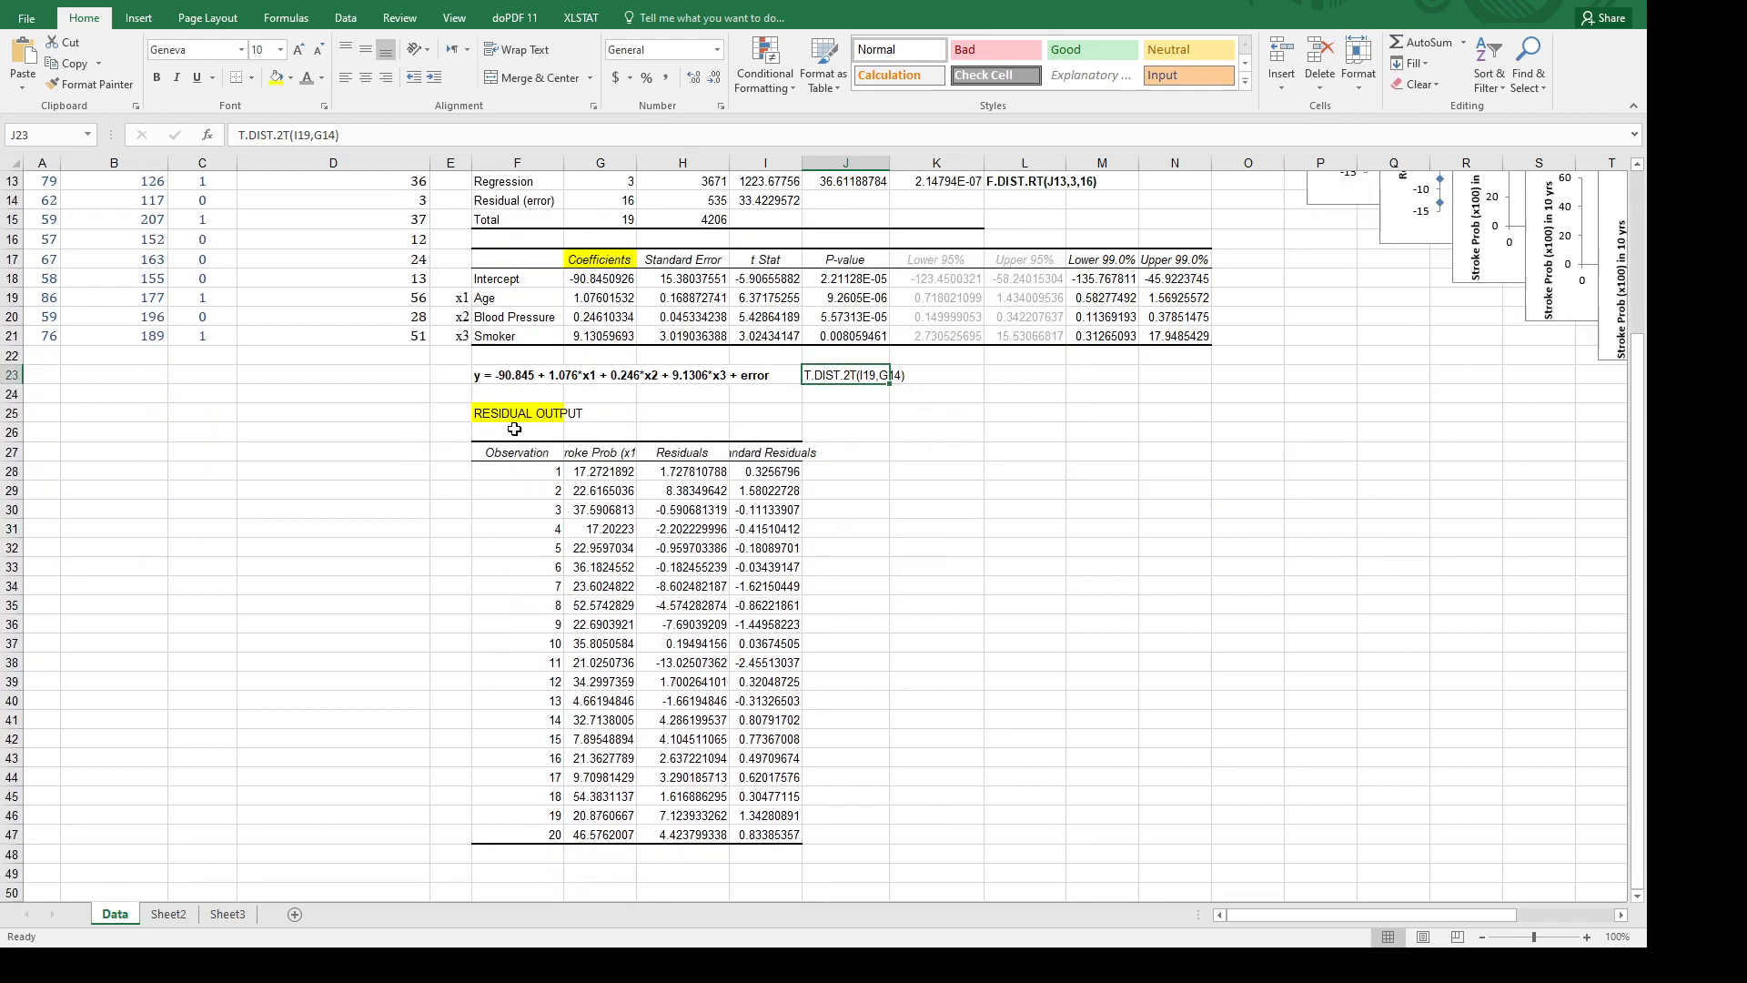
{"action": "left_click", "coordinate": [528, 452]}
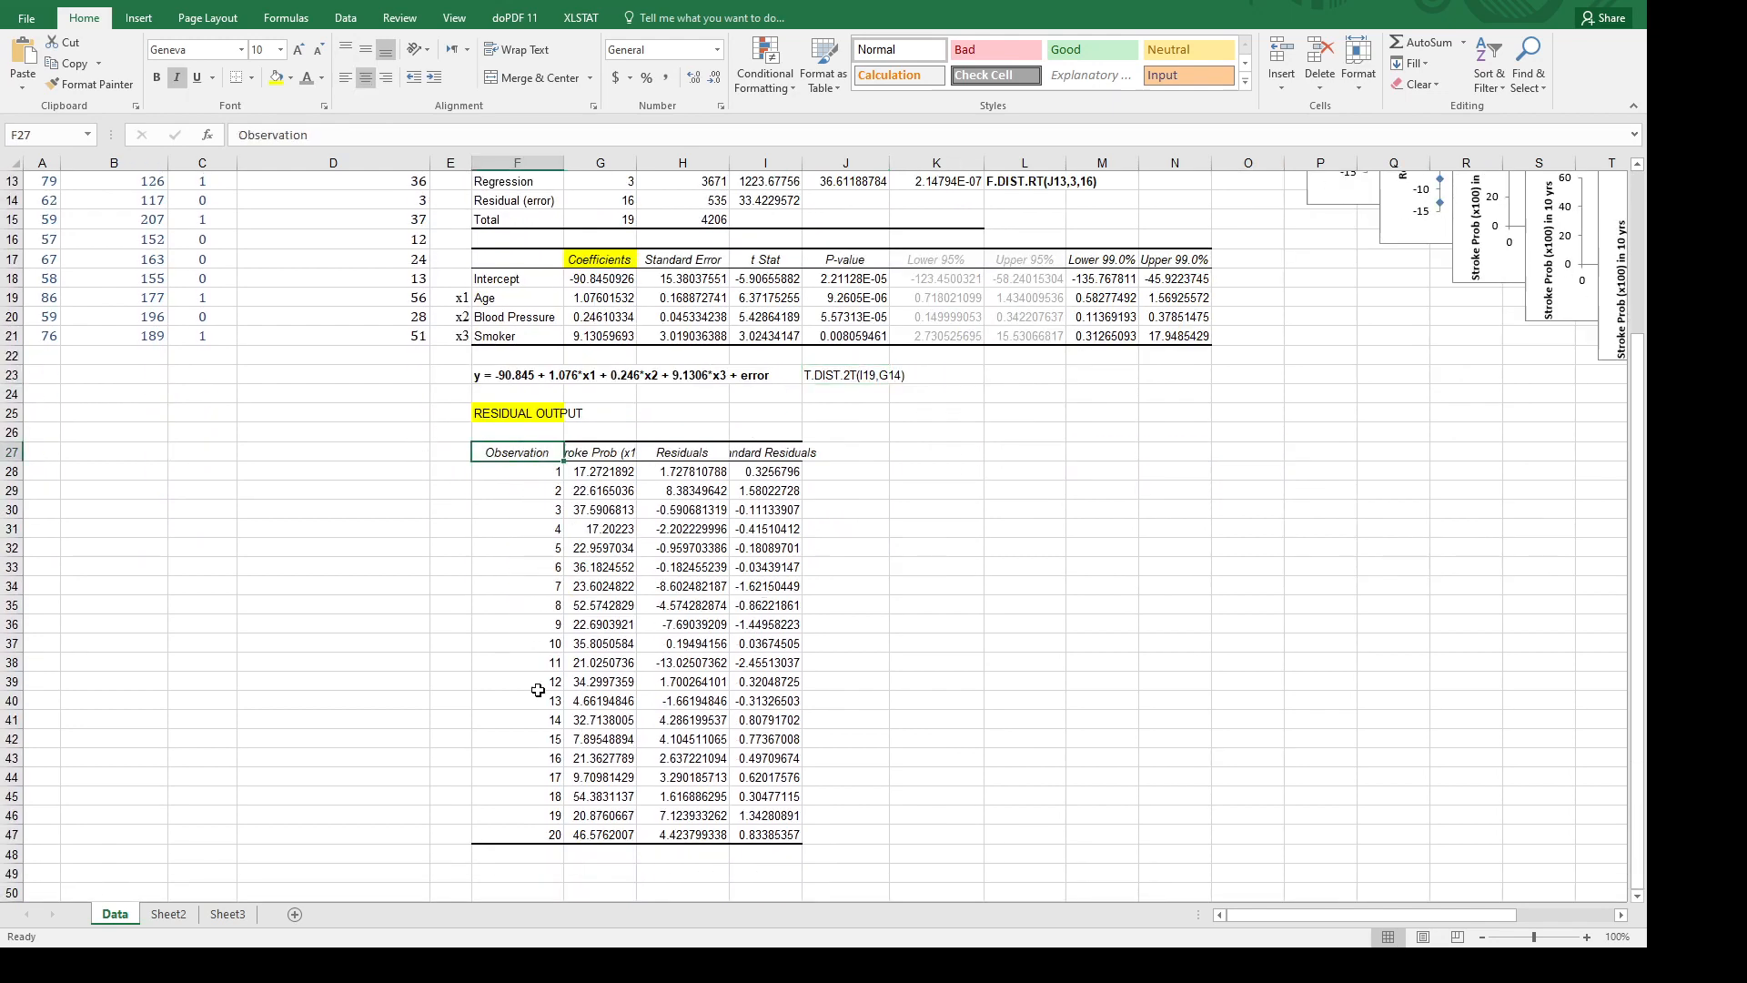
{"action": "scroll", "coordinate": [587, 549], "scroll_direction": "up", "scroll_amount": 1}
{"action": "scroll", "coordinate": [585, 548], "scroll_direction": "up", "scroll_amount": 1}
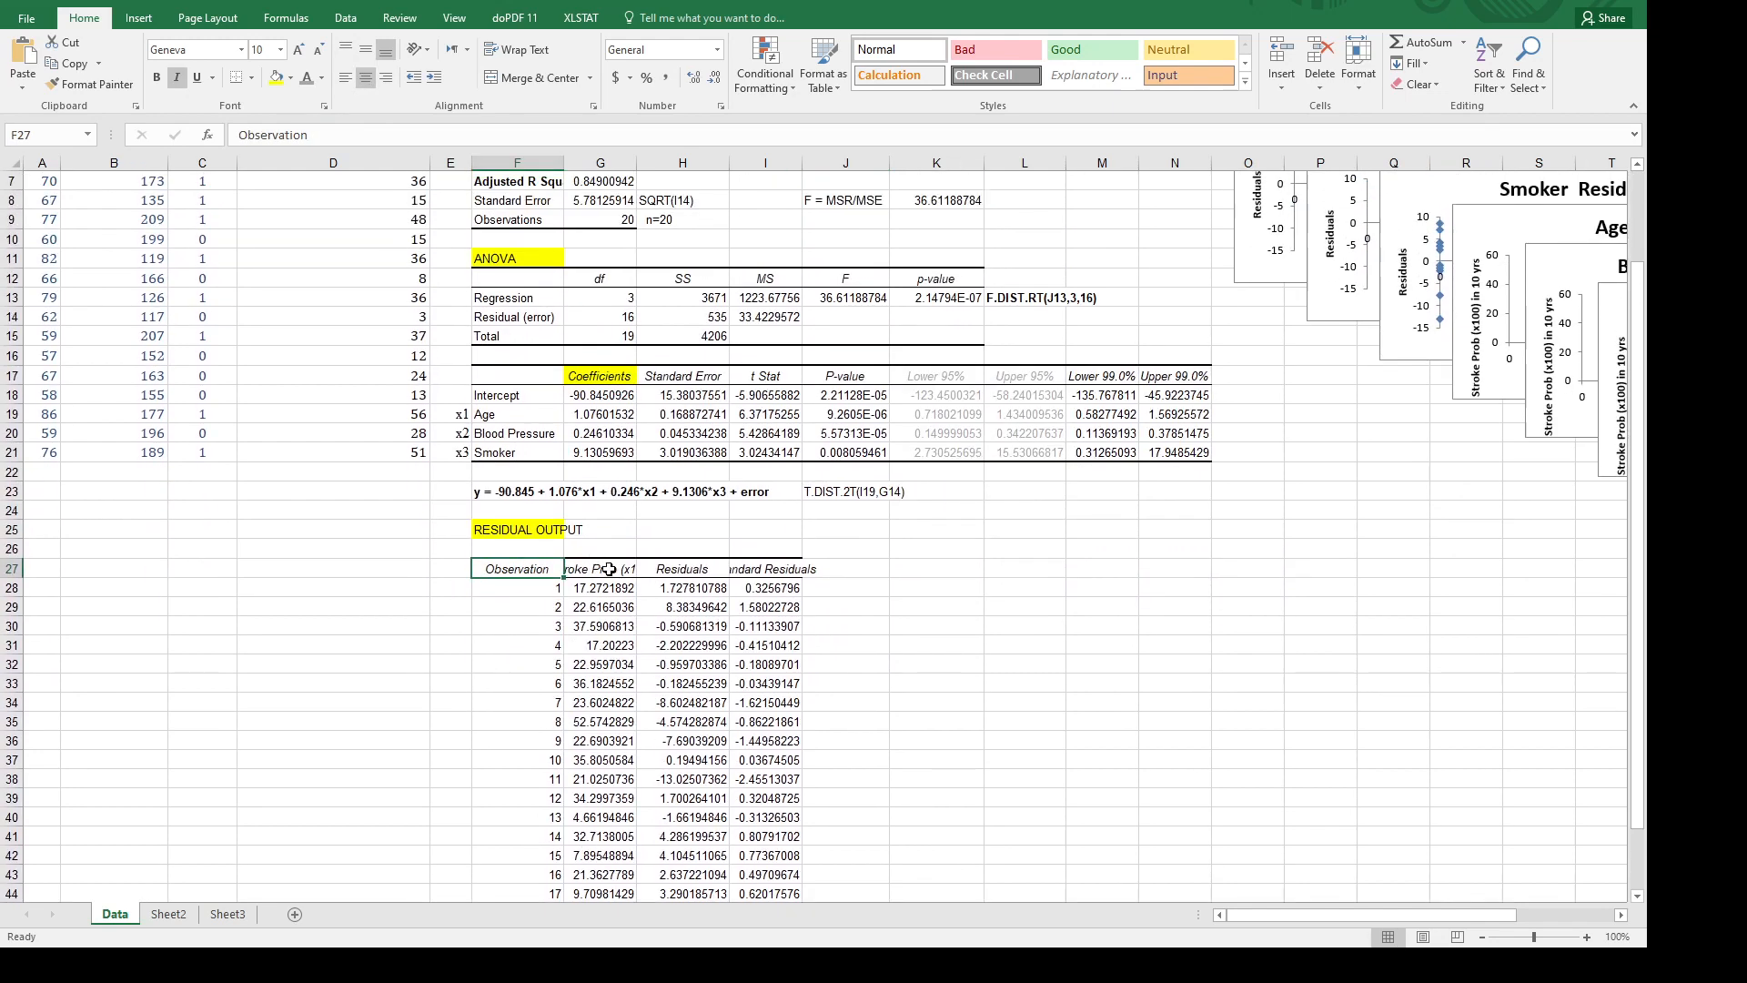
{"action": "left_click_drag", "start_coordinate": [635, 169], "coordinate": [658, 169]}
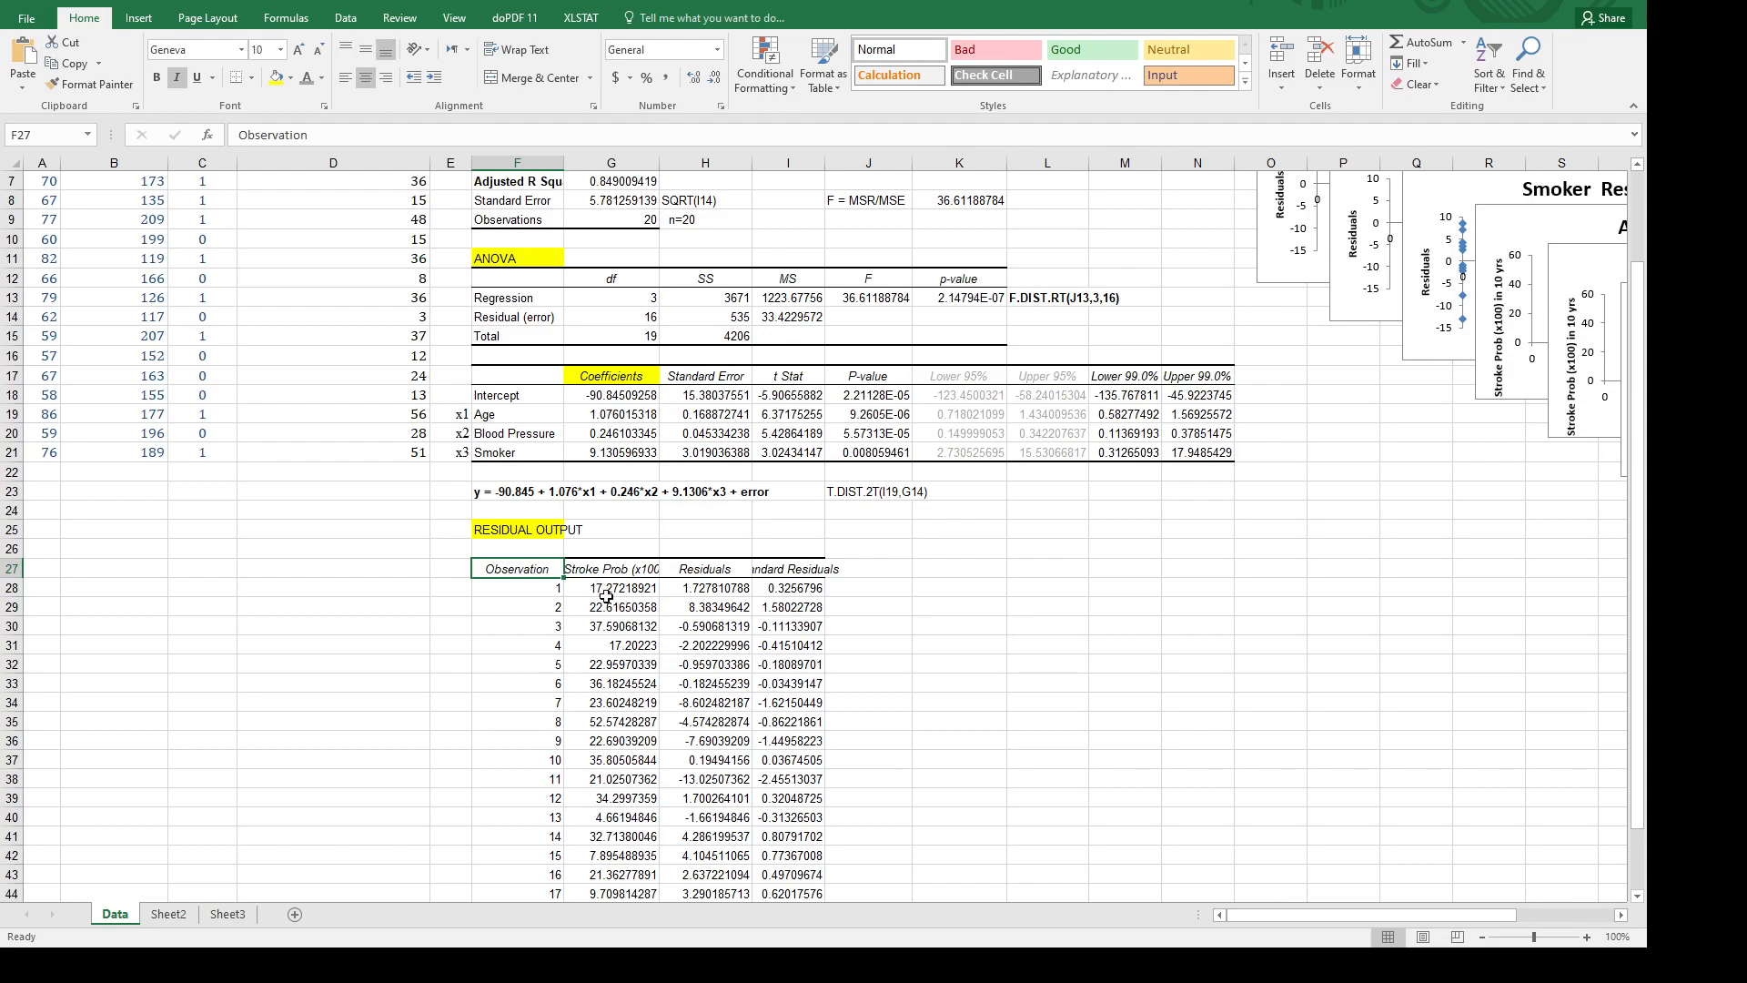
Compare the first patient's data and the regression equation with observation 1's predicted stroke probability and residual.
{"action": "scroll", "coordinate": [610, 592], "scroll_direction": "up", "scroll_amount": 2}
{"action": "left_click", "coordinate": [47, 201]}
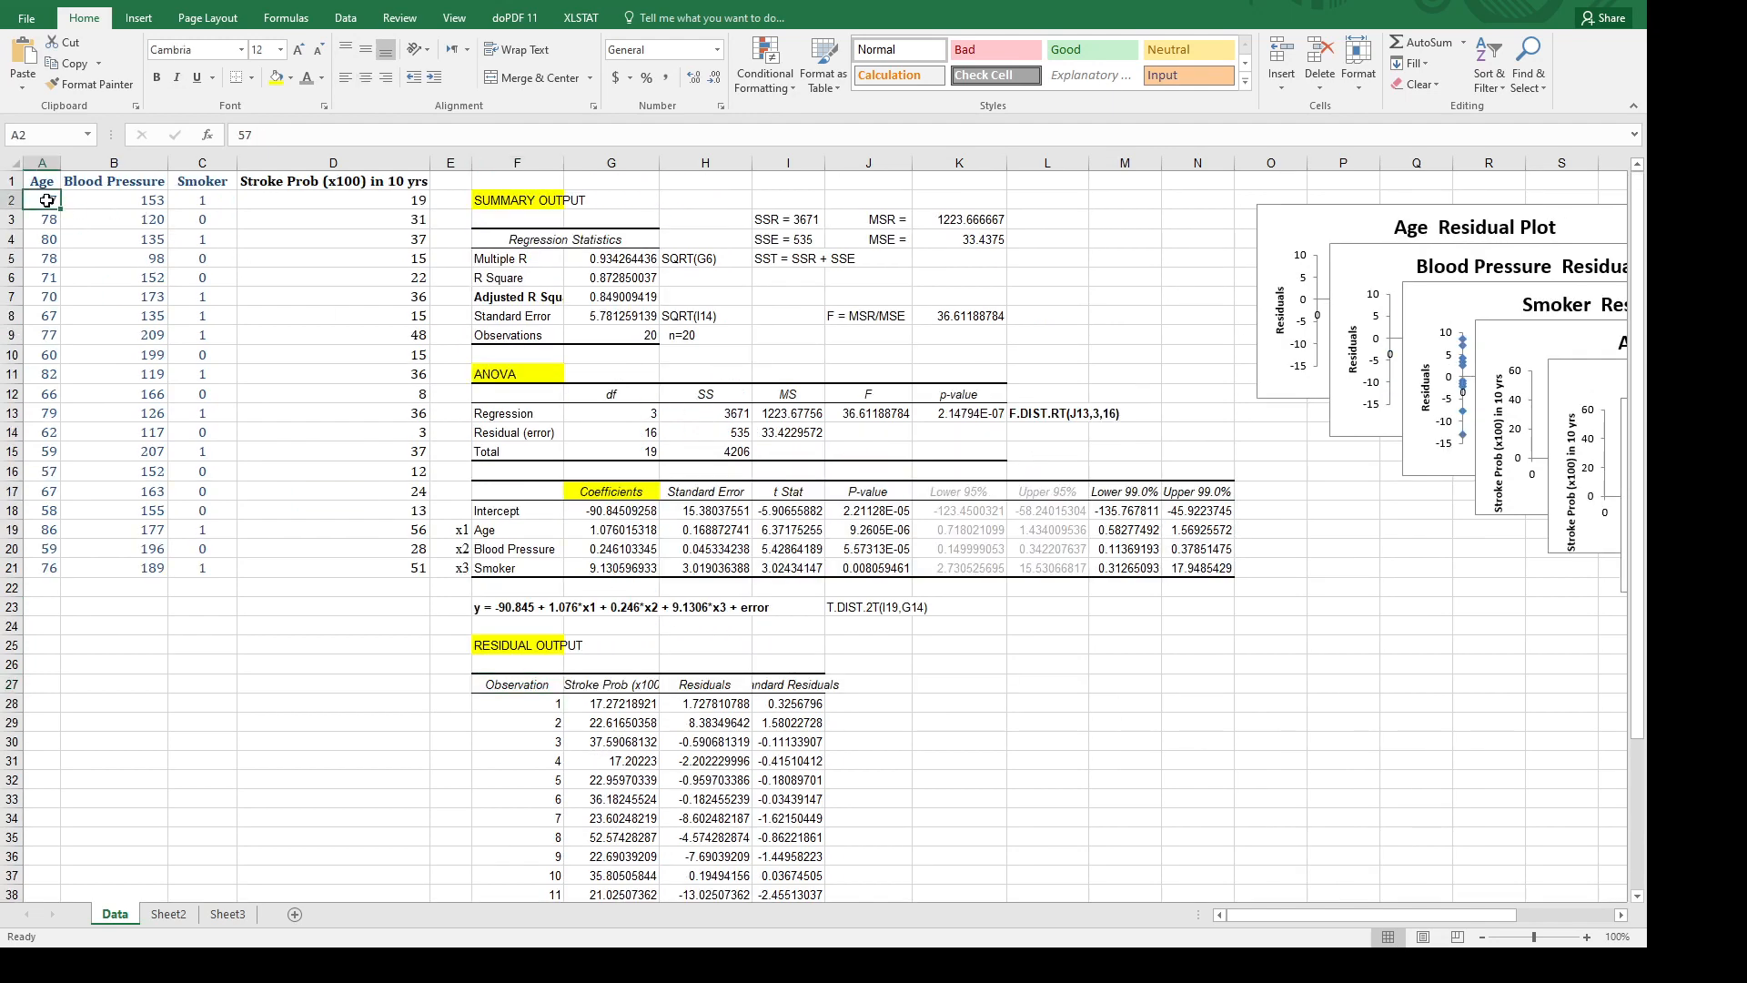
{"action": "left_click_drag", "start_coordinate": [47, 201], "coordinate": [205, 201]}
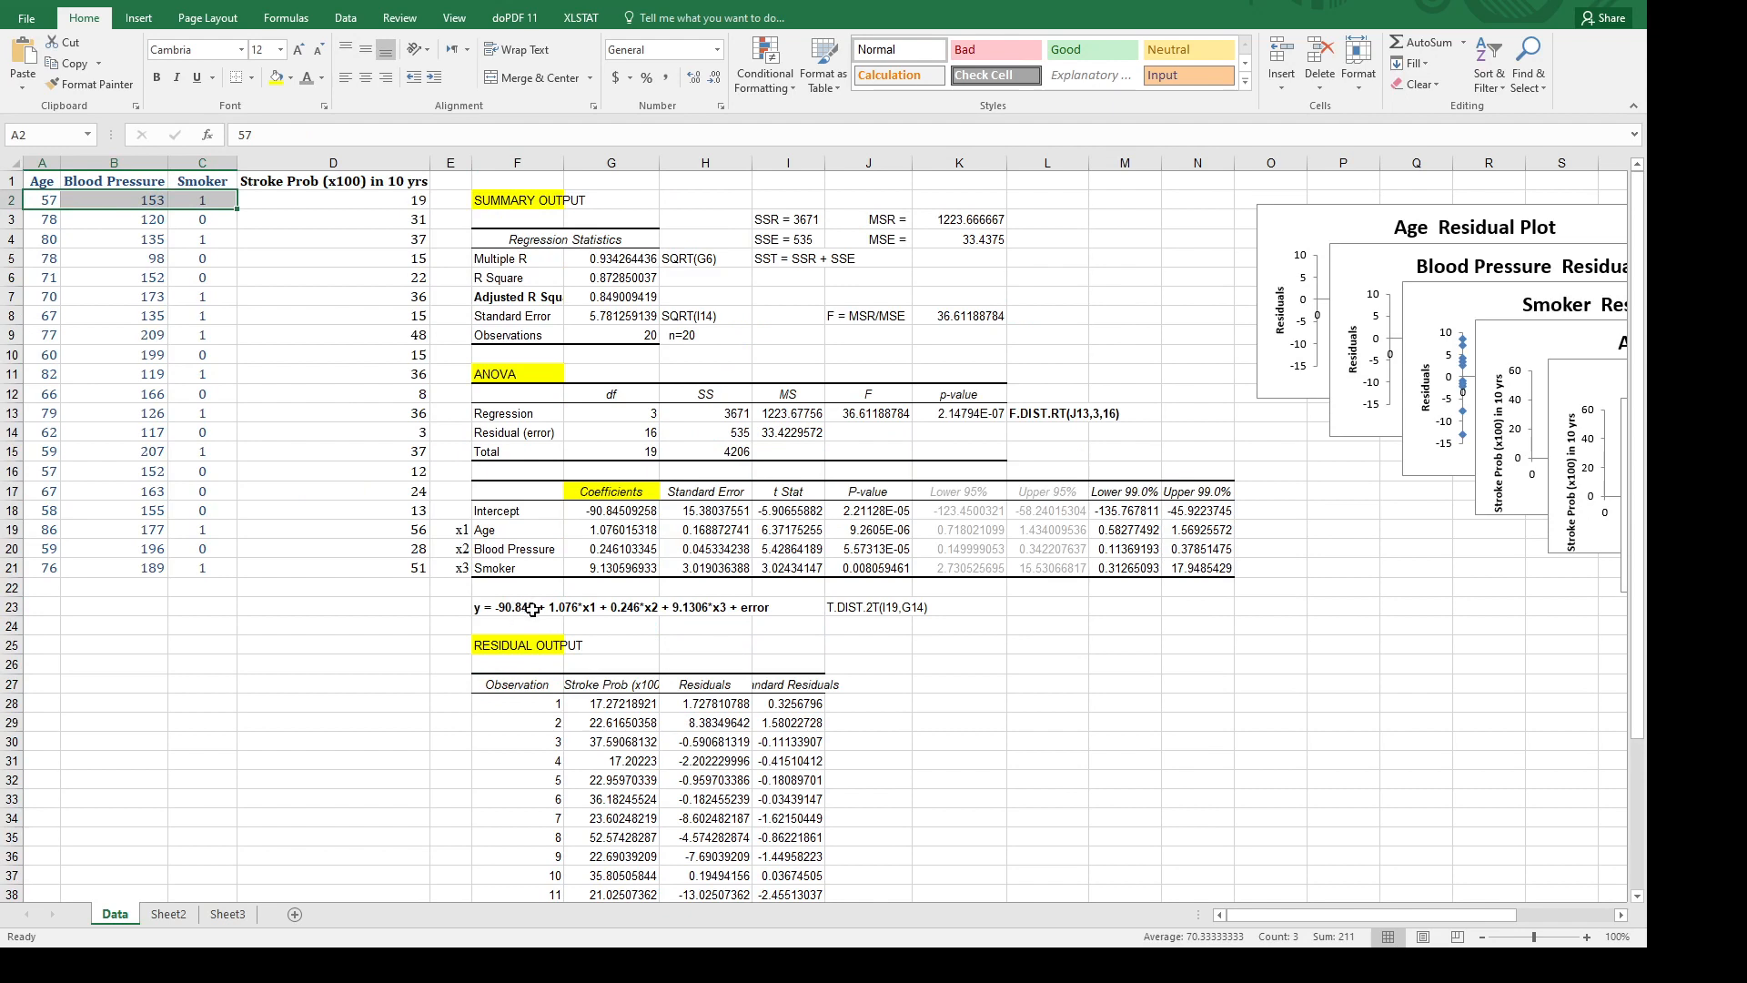
{"action": "left_click", "coordinate": [498, 609]}
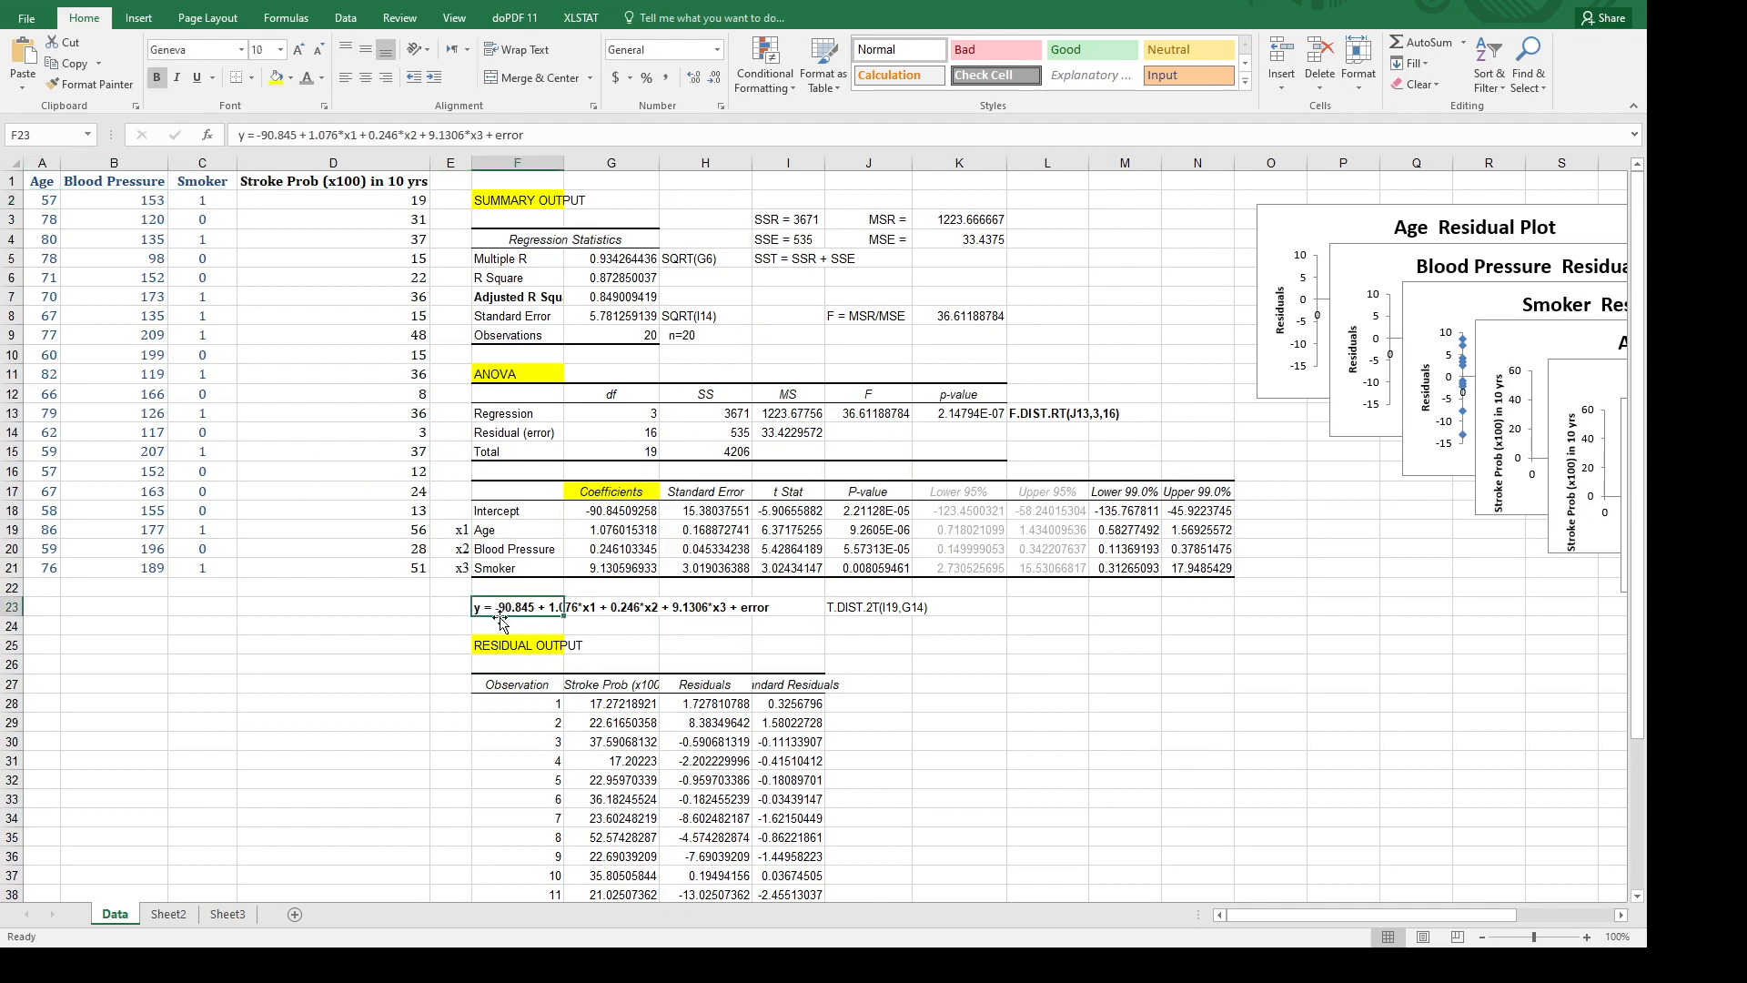
{"action": "left_click", "coordinate": [622, 706]}
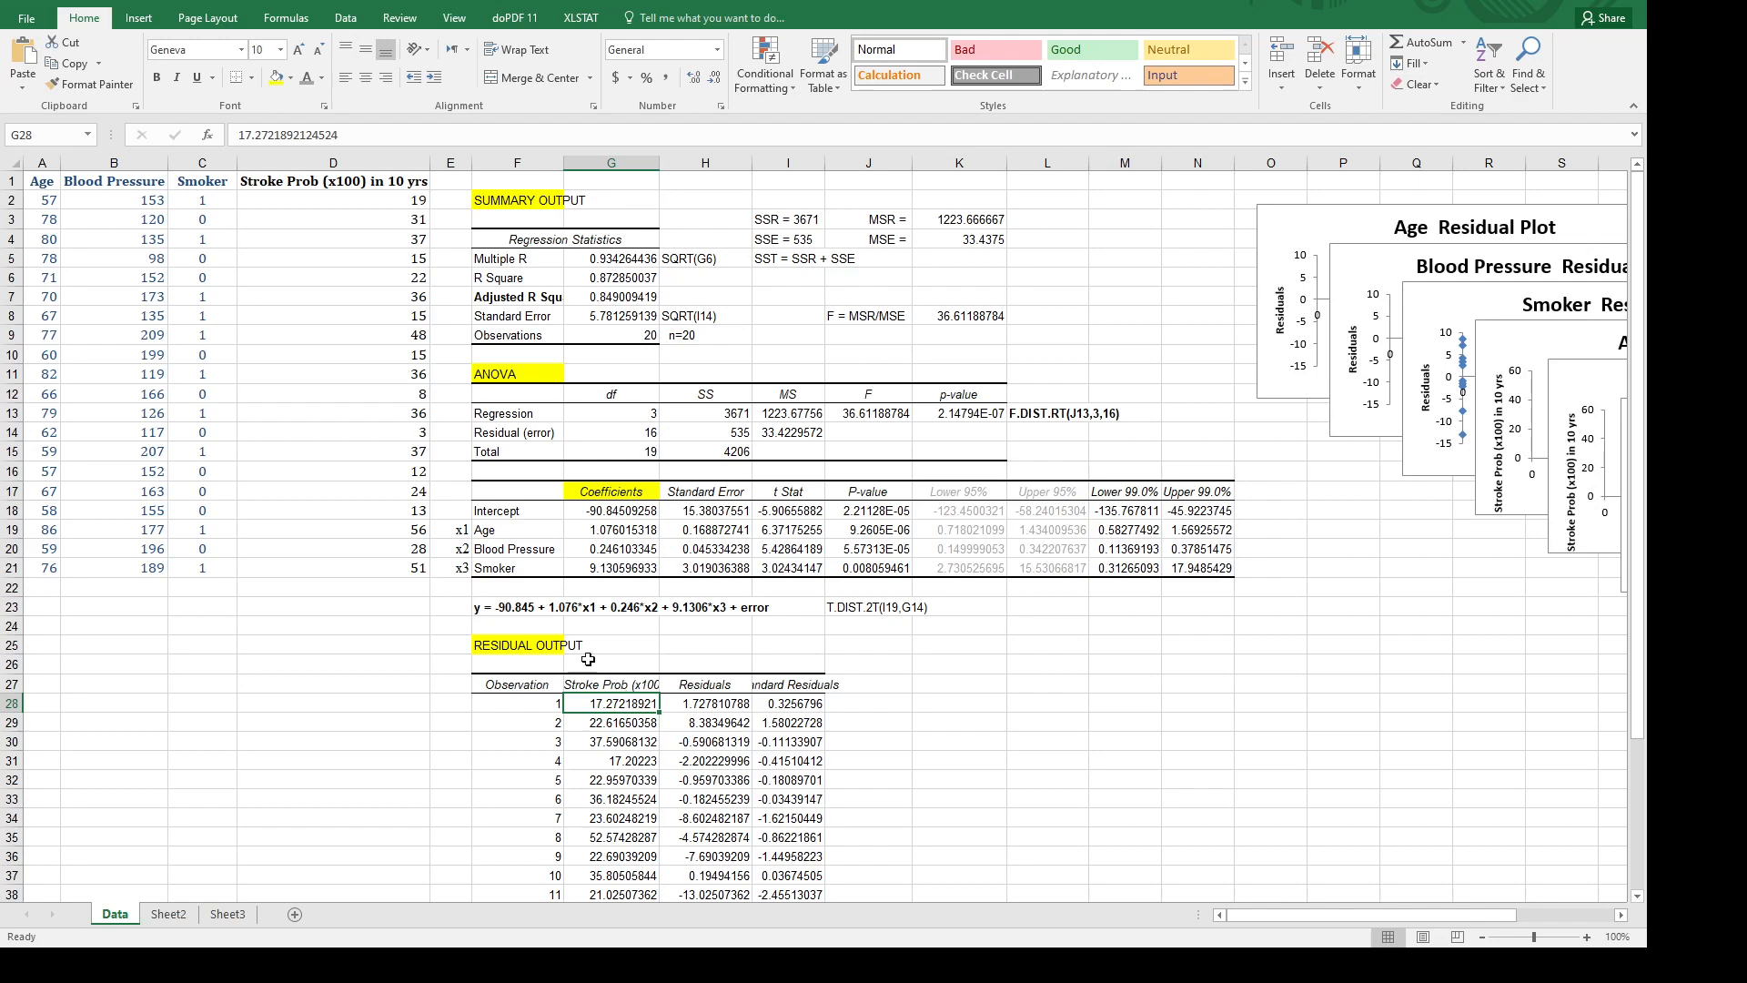
{"action": "left_click", "coordinate": [375, 205]}
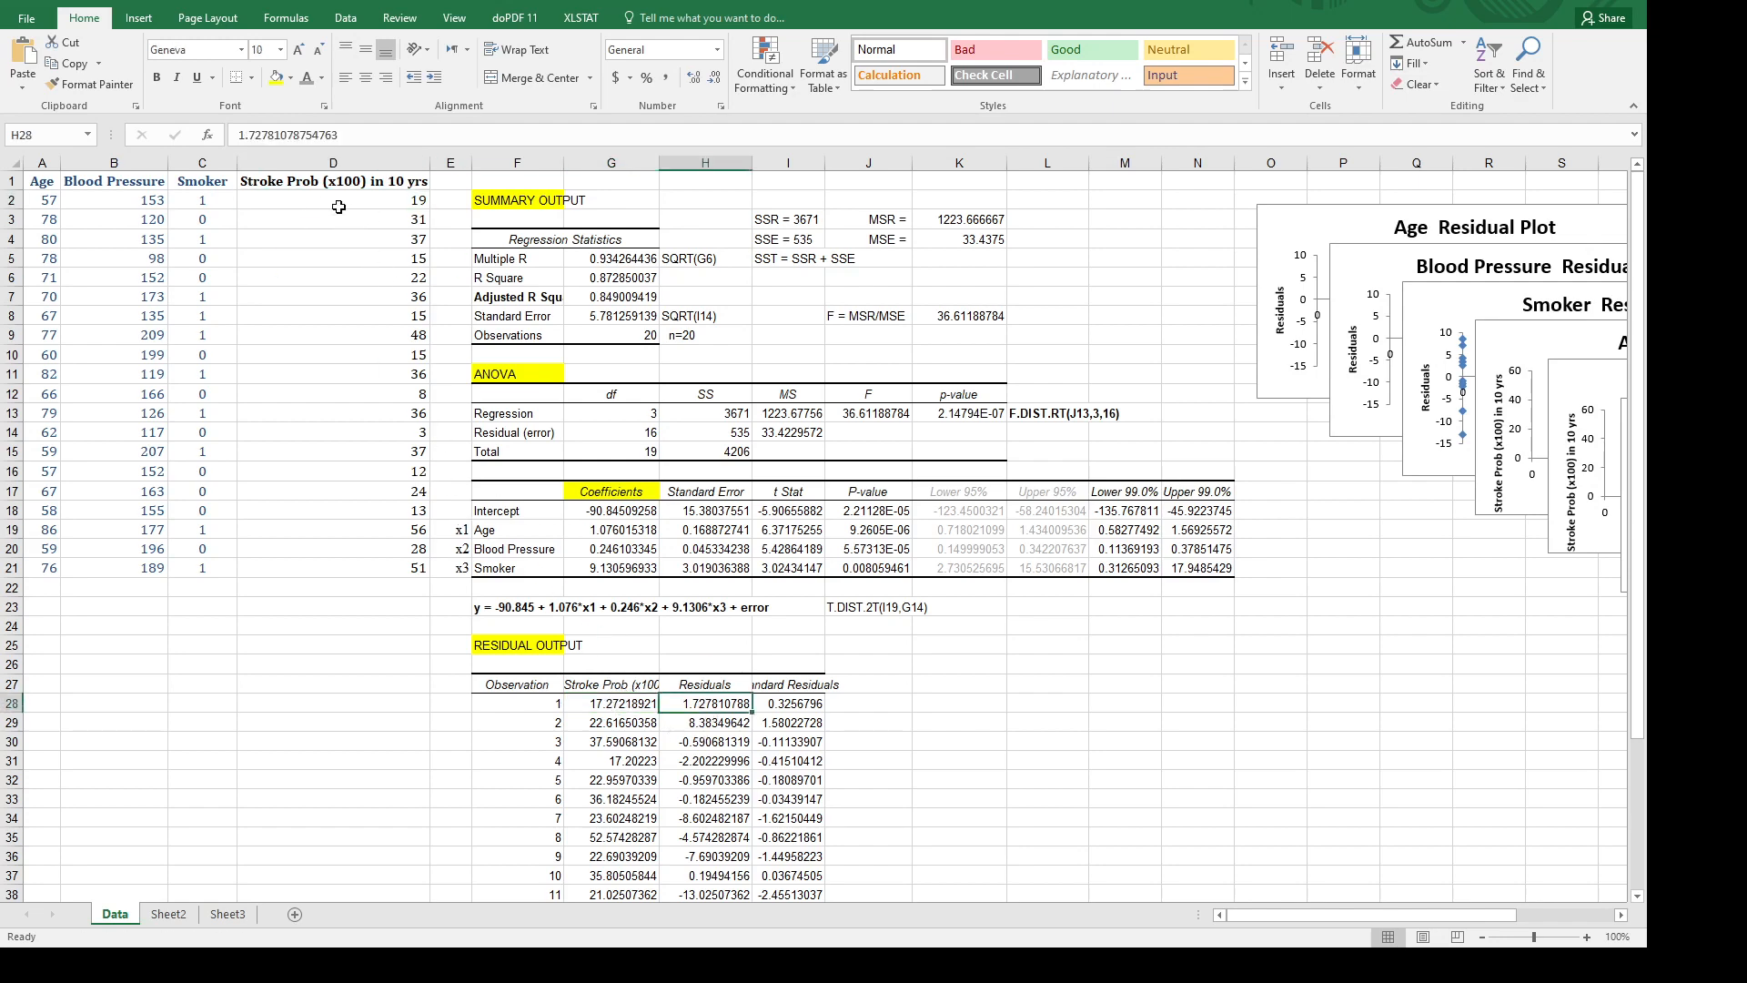
{"action": "left_click", "coordinate": [608, 705]}
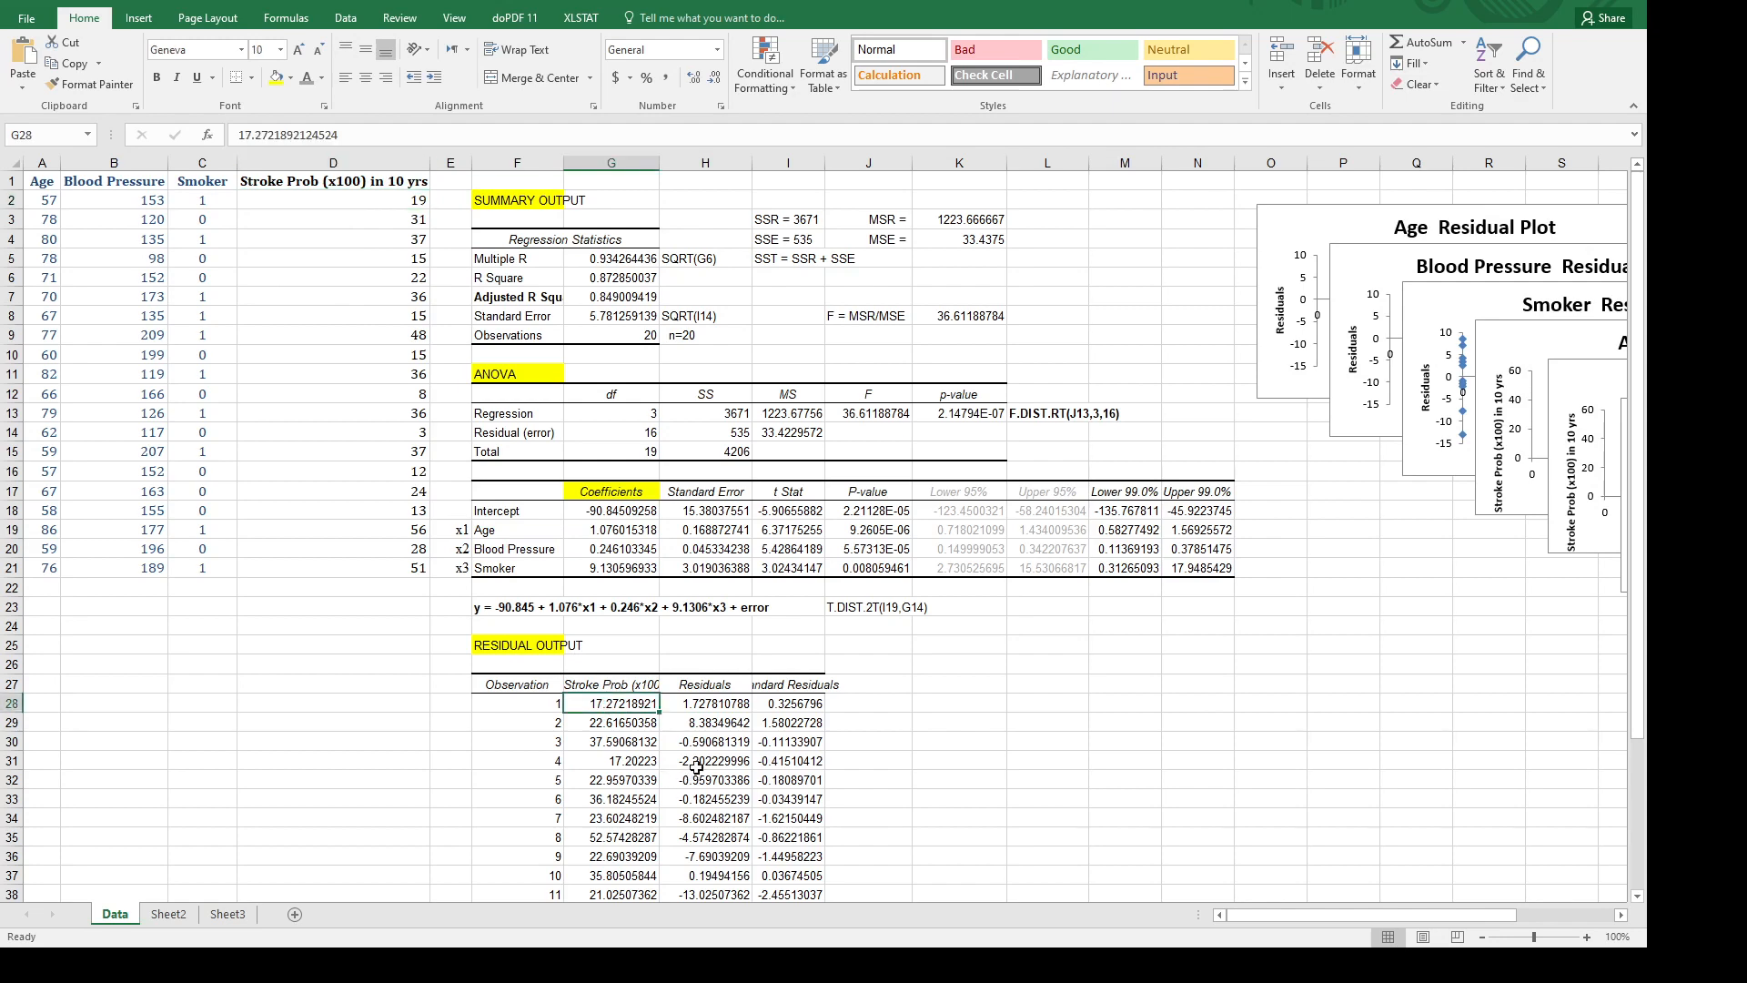
{"action": "left_click", "coordinate": [726, 706]}
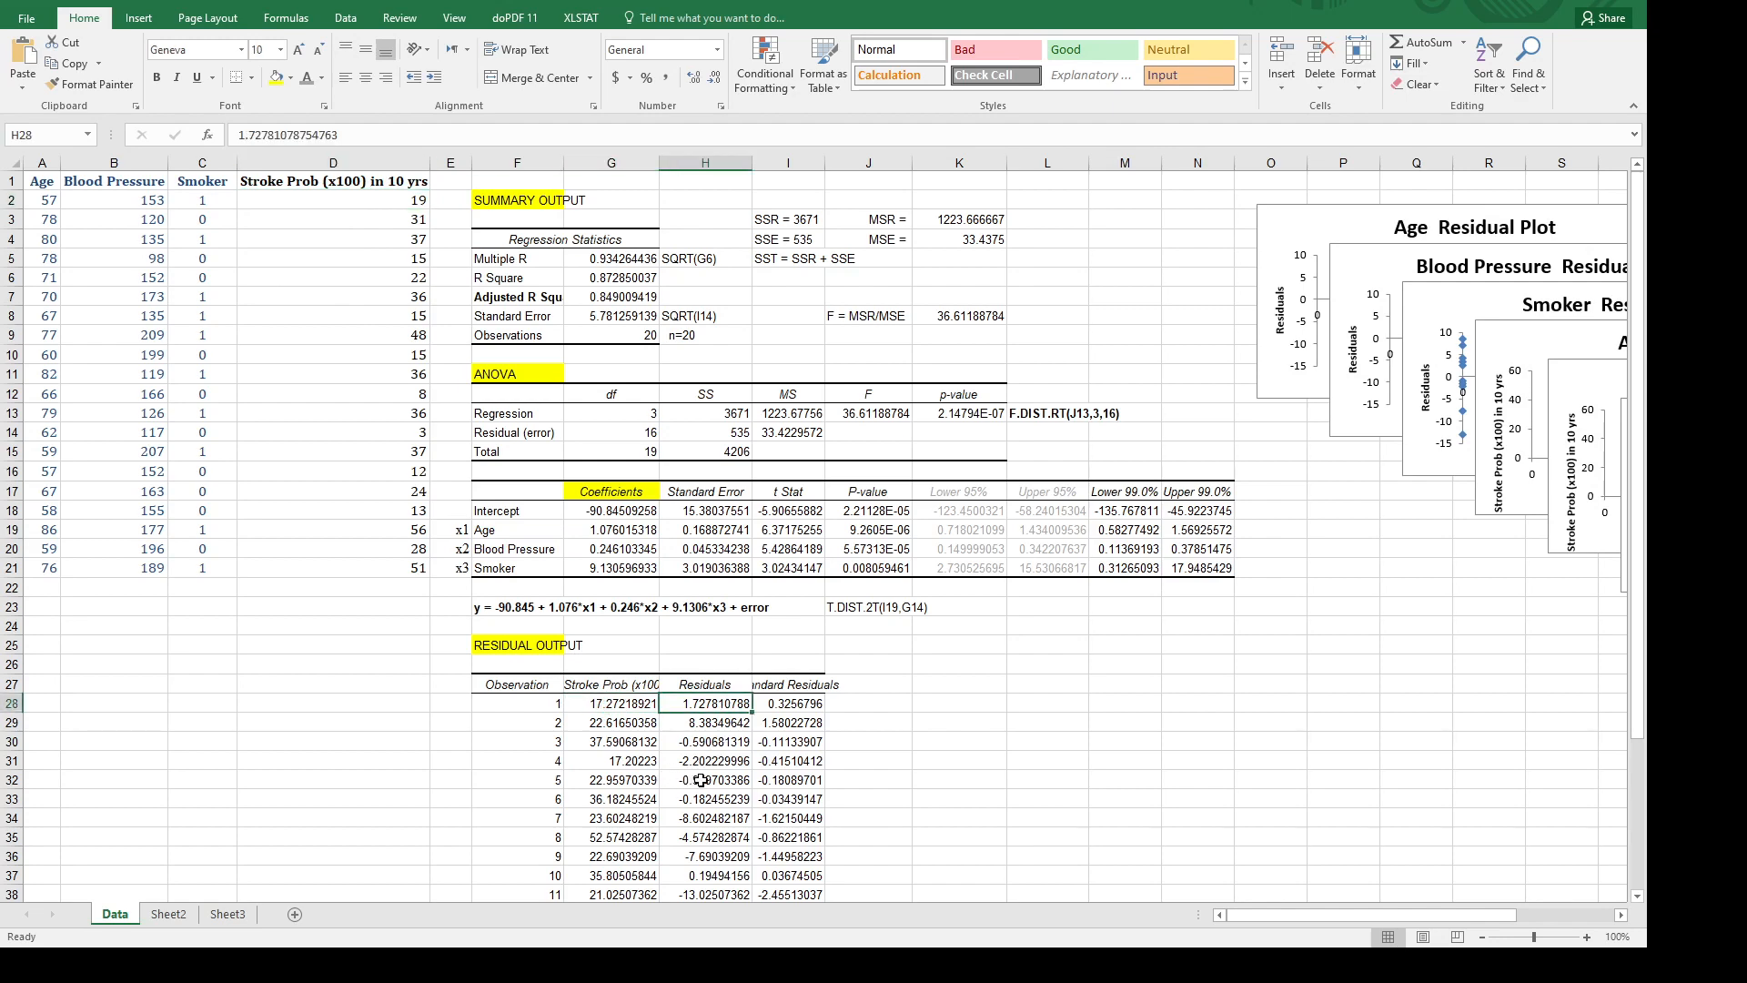
{"action": "scroll", "coordinate": [710, 737], "scroll_direction": "down", "scroll_amount": 3}
{"action": "scroll", "coordinate": [709, 529], "scroll_direction": "down", "scroll_amount": 1}
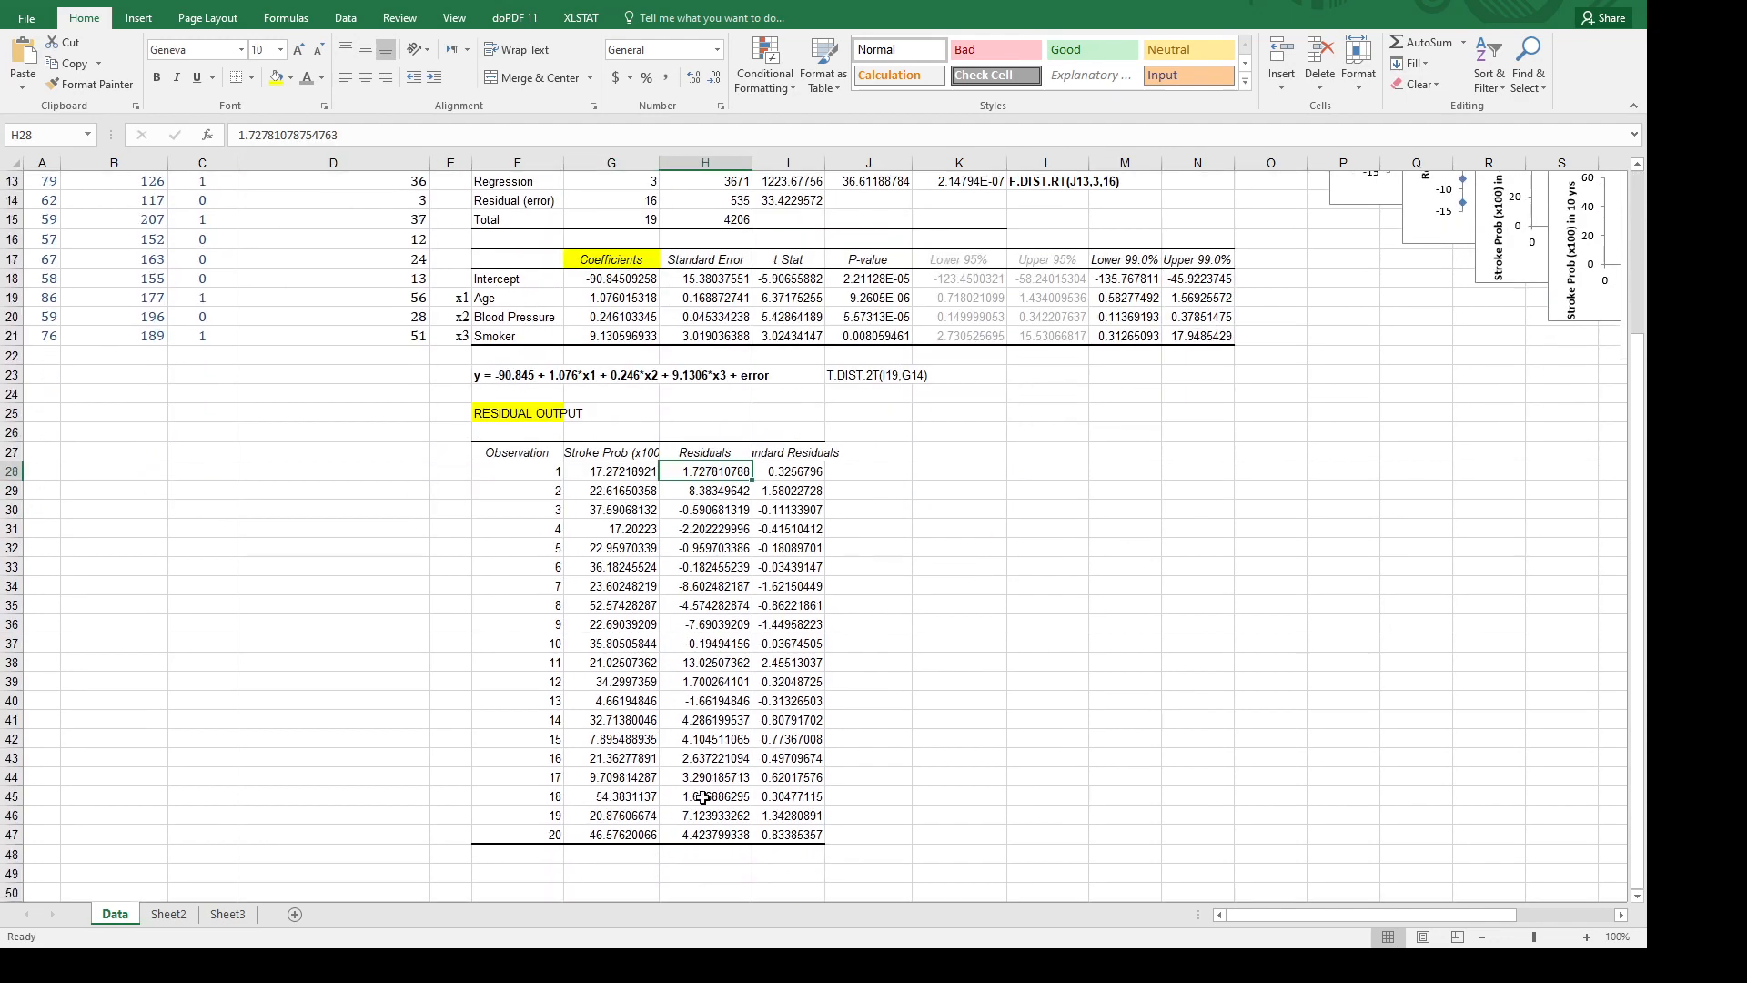
{"action": "scroll", "coordinate": [732, 773], "scroll_direction": "up", "scroll_amount": 4}
{"action": "scroll", "coordinate": [731, 773], "scroll_direction": "down", "scroll_amount": 1}
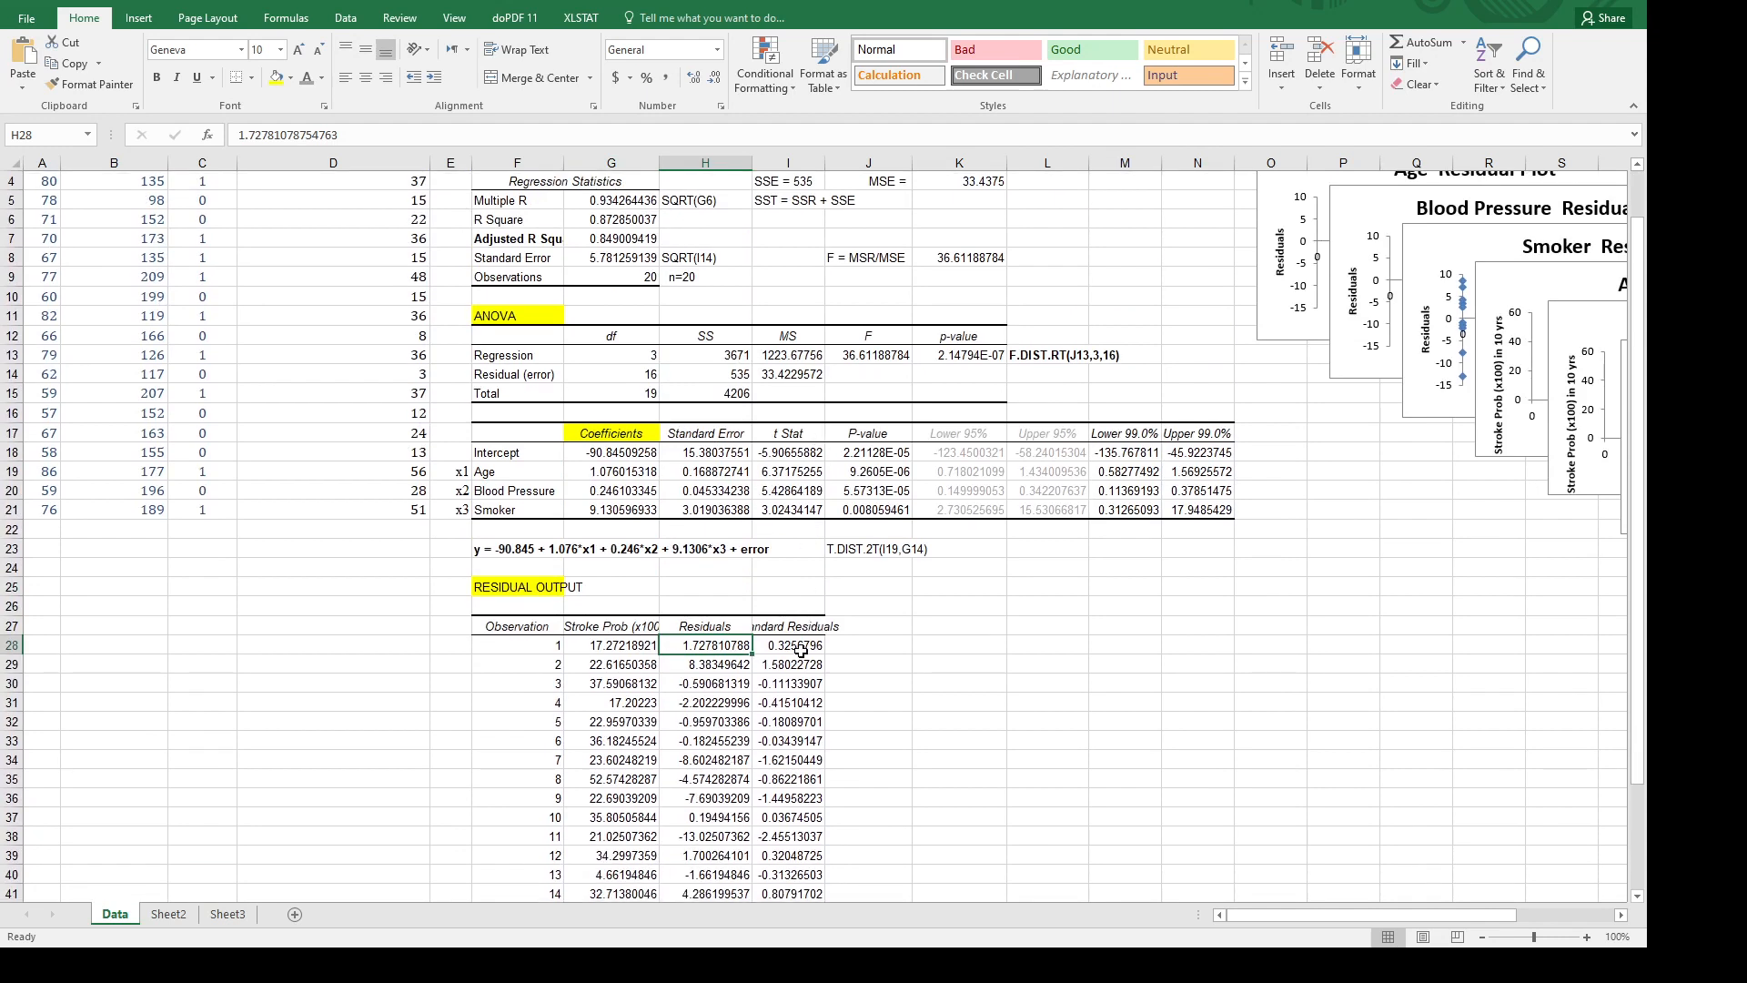
Widen column I so the Standard Residuals heading fits in full.
{"action": "left_click_drag", "start_coordinate": [821, 158], "coordinate": [856, 158]}
{"action": "scroll", "coordinate": [800, 656], "scroll_direction": "down", "scroll_amount": 1}
{"action": "scroll", "coordinate": [801, 656], "scroll_direction": "down", "scroll_amount": 2}
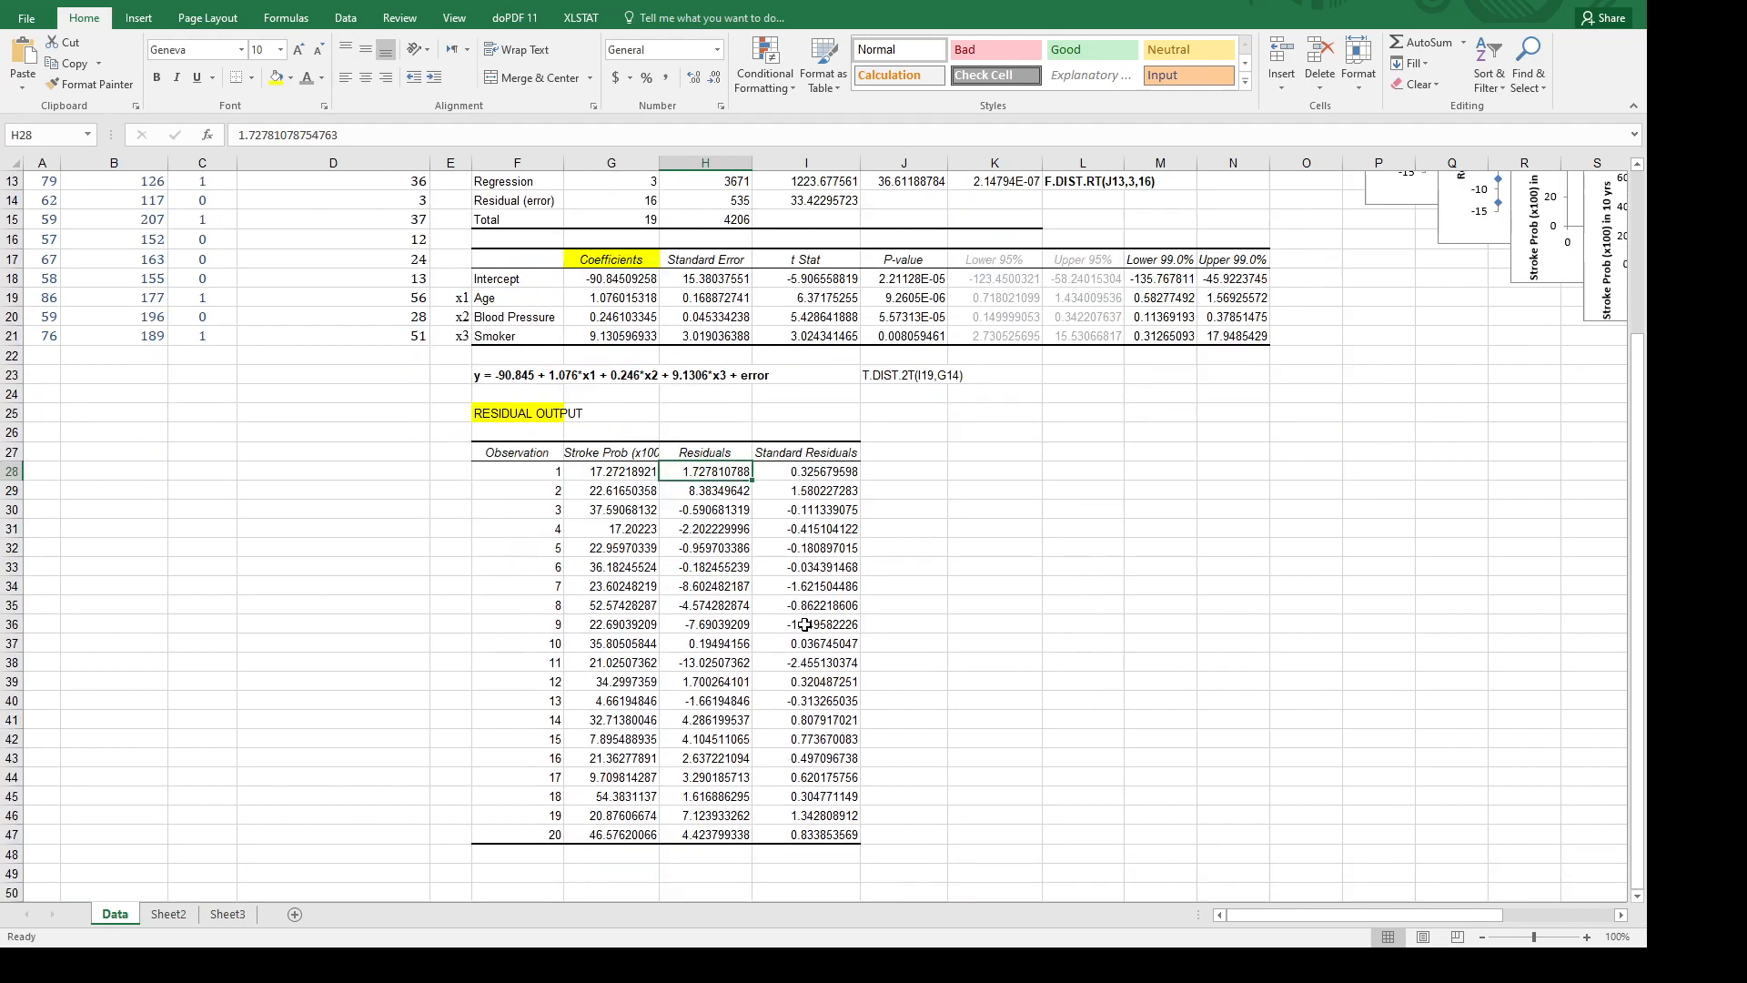
Make the Standard Residuals values in I28:I47 bold.
{"action": "left_click", "coordinate": [826, 469]}
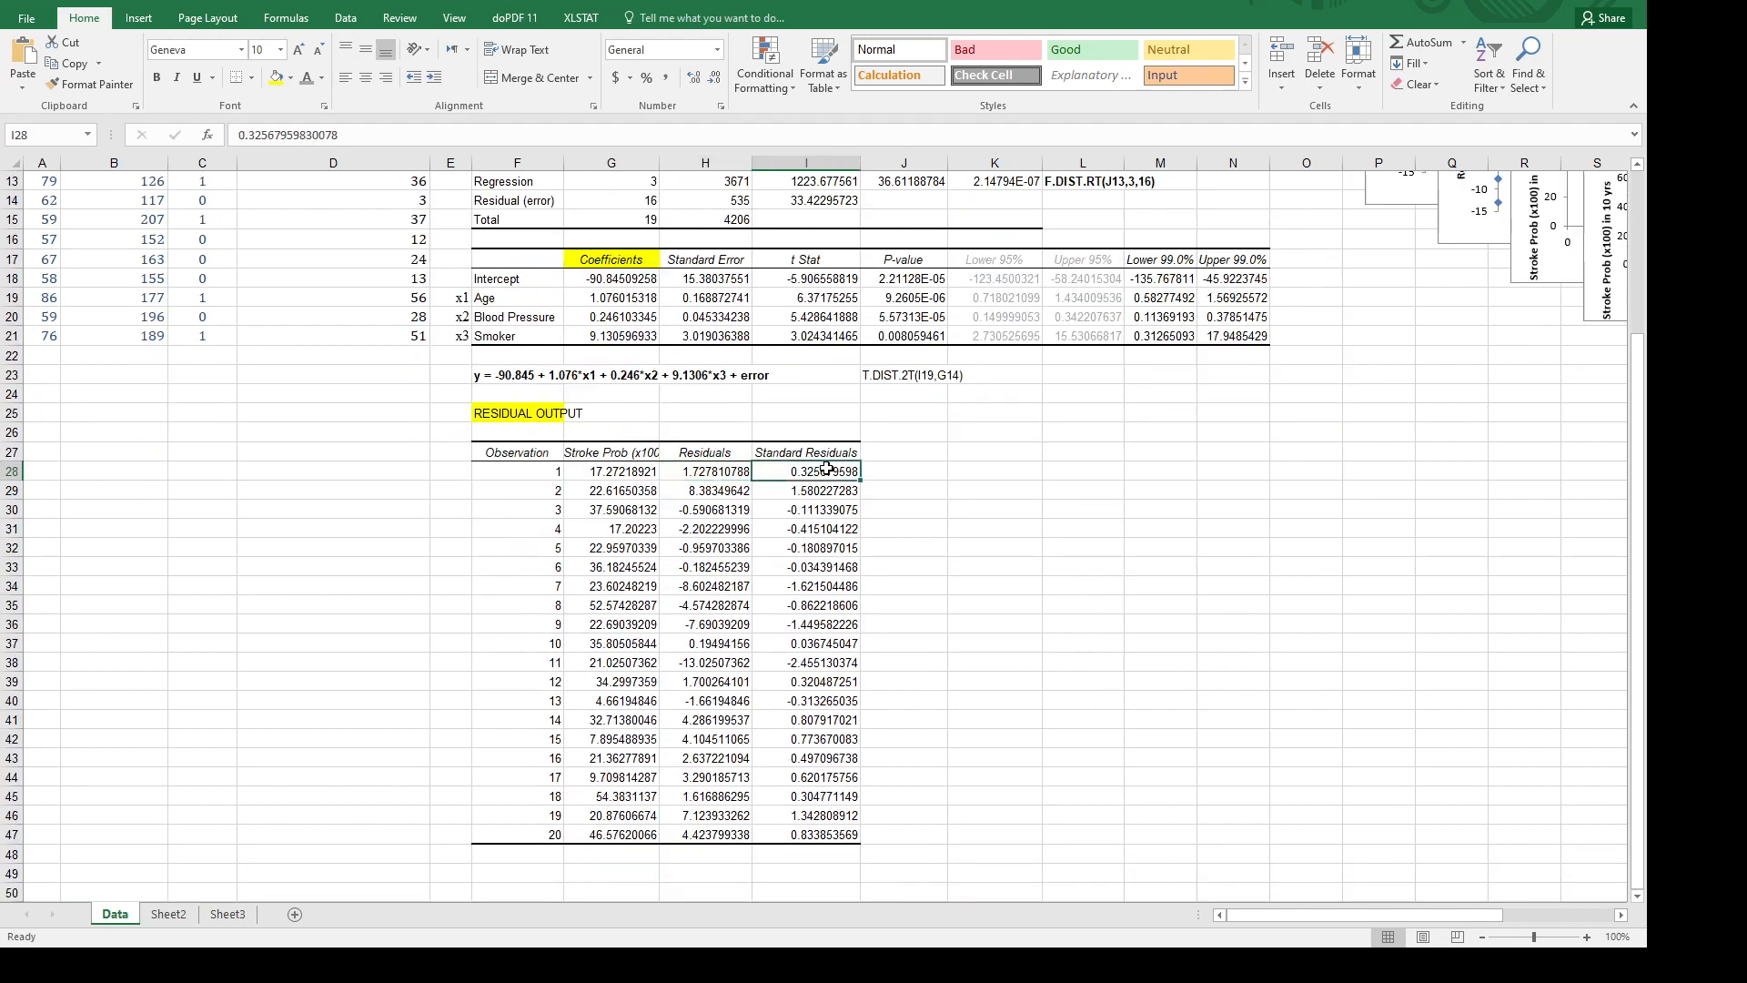
{"action": "key", "text": "shift+Down"}
{"action": "key", "text": "shift+Down"}
{"action": "key", "text": "shift+Down"}
{"action": "key", "text": "shift+Down"}
{"action": "key", "text": "shift+Down"}
{"action": "key", "text": "shift+Down"}
{"action": "key", "text": "shift+Down"}
{"action": "key", "text": "shift+Down"}
{"action": "key", "text": "shift+Down"}
{"action": "key", "text": "shift+Down"}
{"action": "key", "text": "shift+Down"}
{"action": "key", "text": "shift+Down"}
{"action": "key", "text": "shift+Down"}
{"action": "key", "text": "shift+Down"}
{"action": "key", "text": "shift+Down"}
{"action": "key", "text": "shift+Down"}
{"action": "key", "text": "shift+Down"}
{"action": "key", "text": "shift+Down"}
{"action": "key", "text": "shift+Down"}
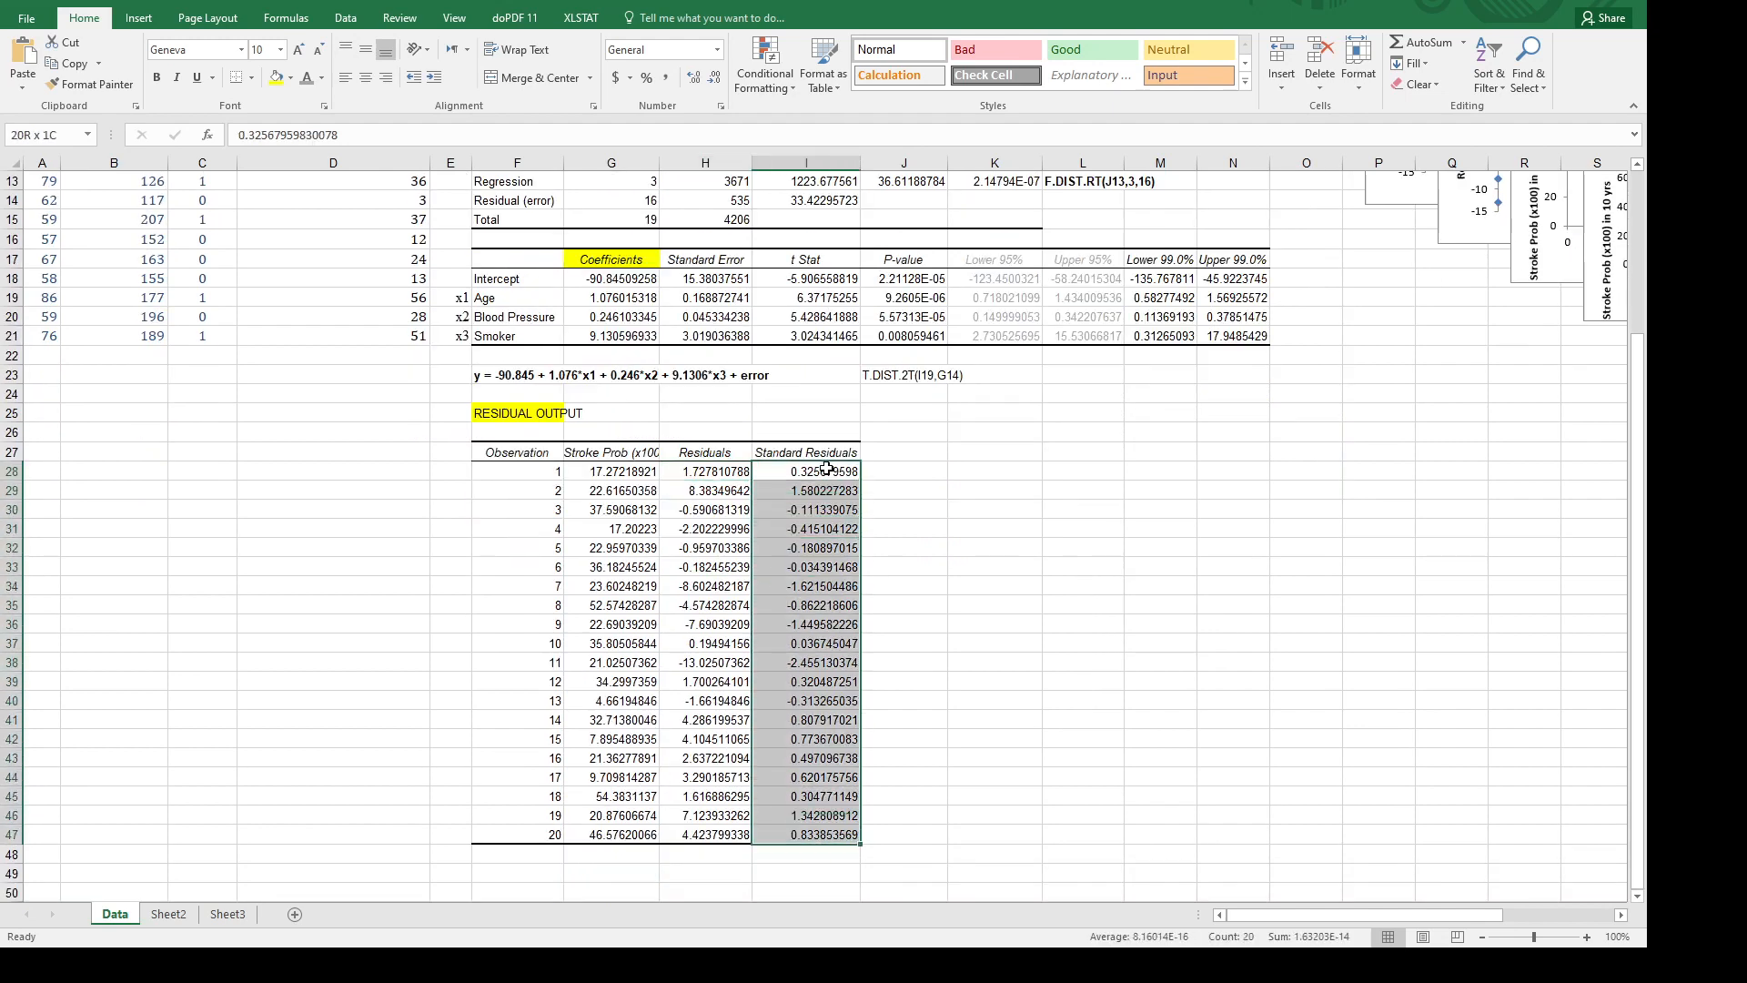
{"action": "left_click", "coordinate": [165, 83]}
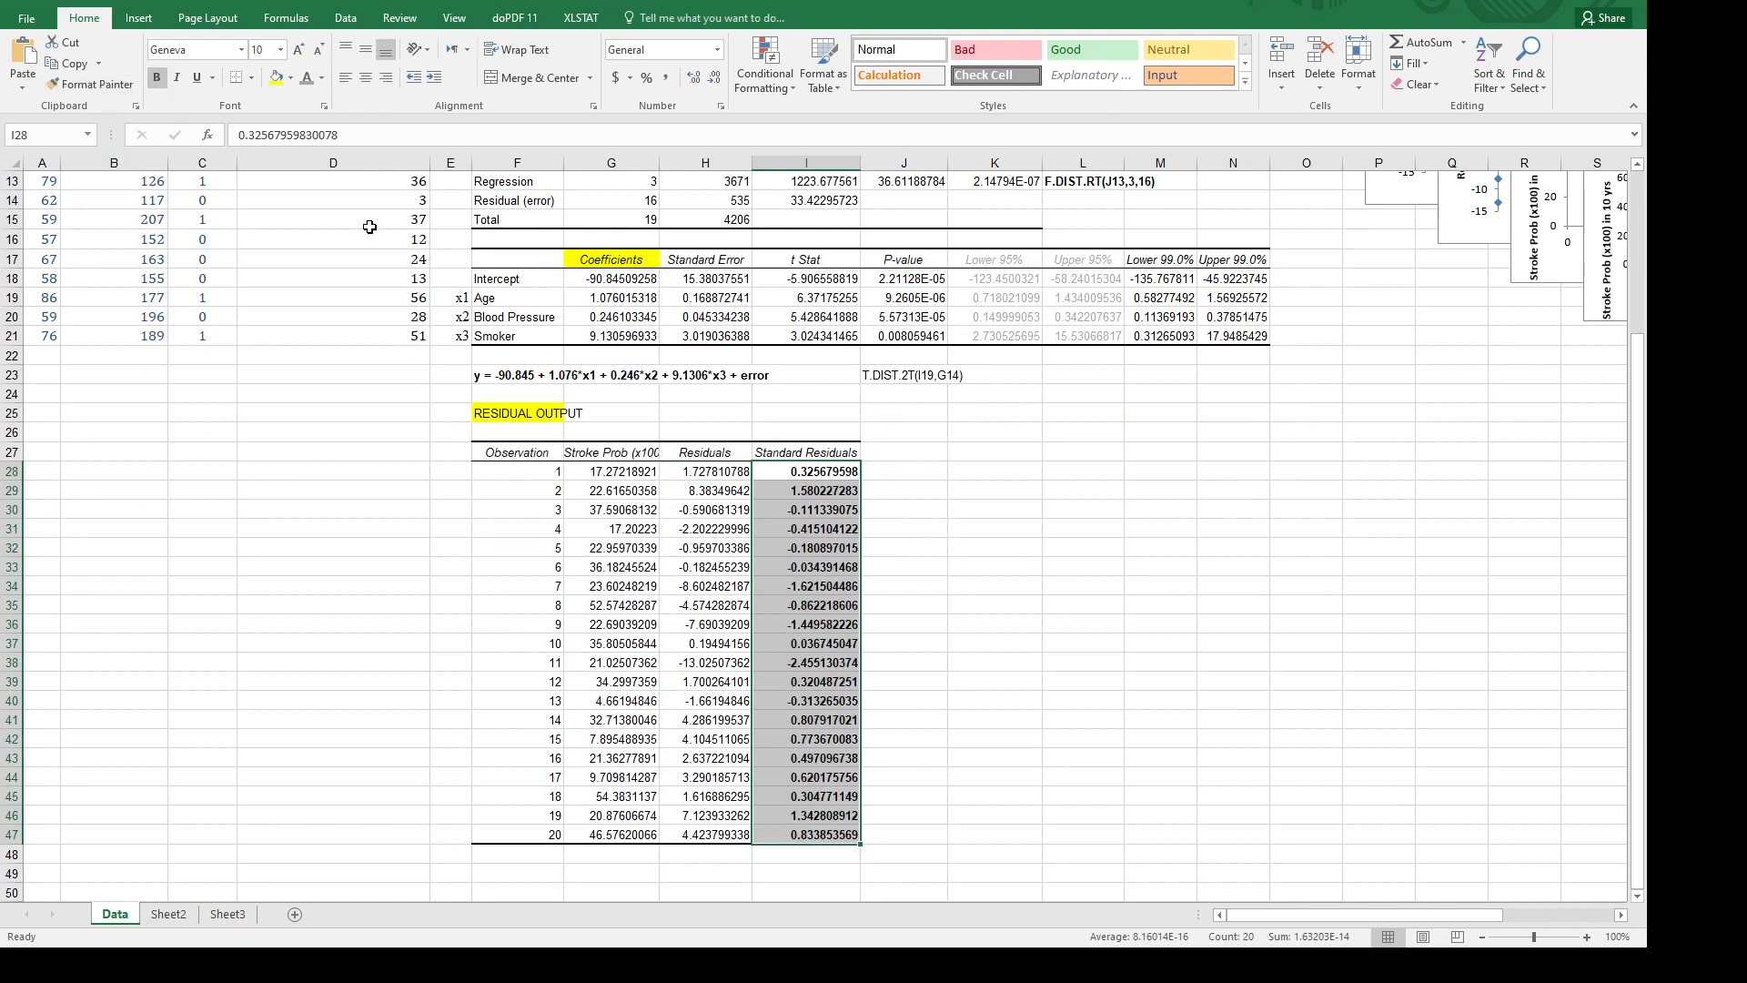
{"action": "left_click", "coordinate": [943, 550]}
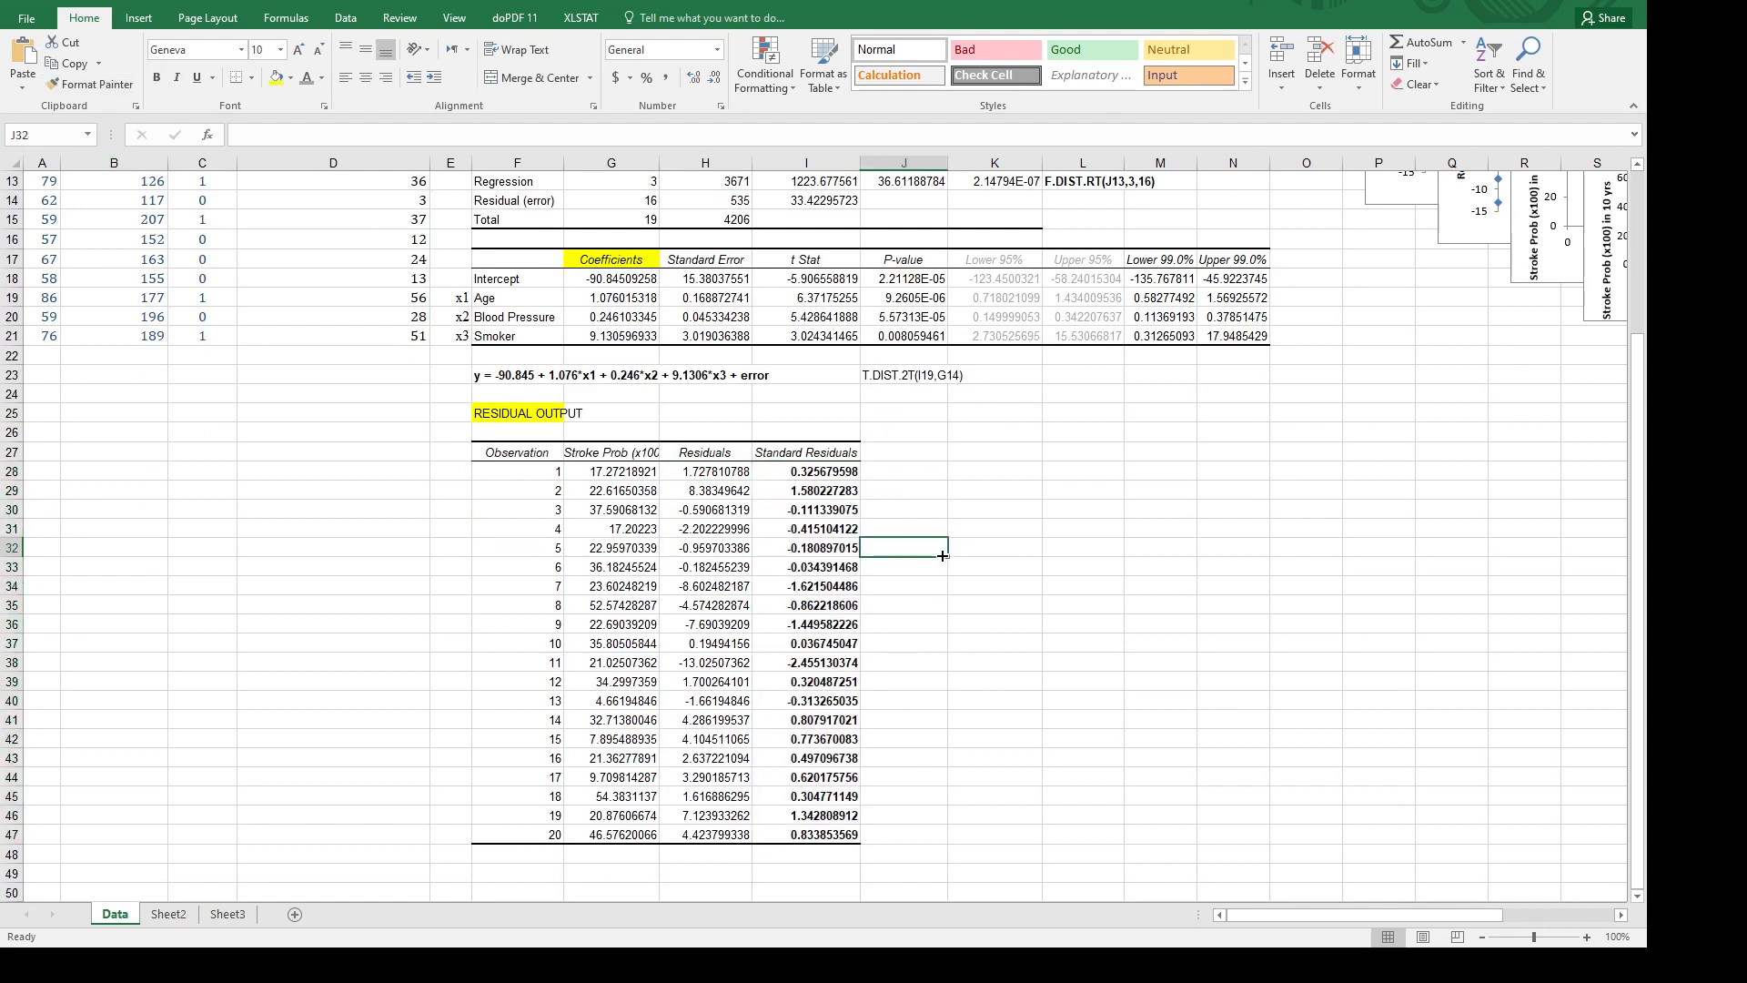
Examine the standard residual of observation 11 and those of the first ten observations for possible outliers.
{"action": "left_click", "coordinate": [817, 665]}
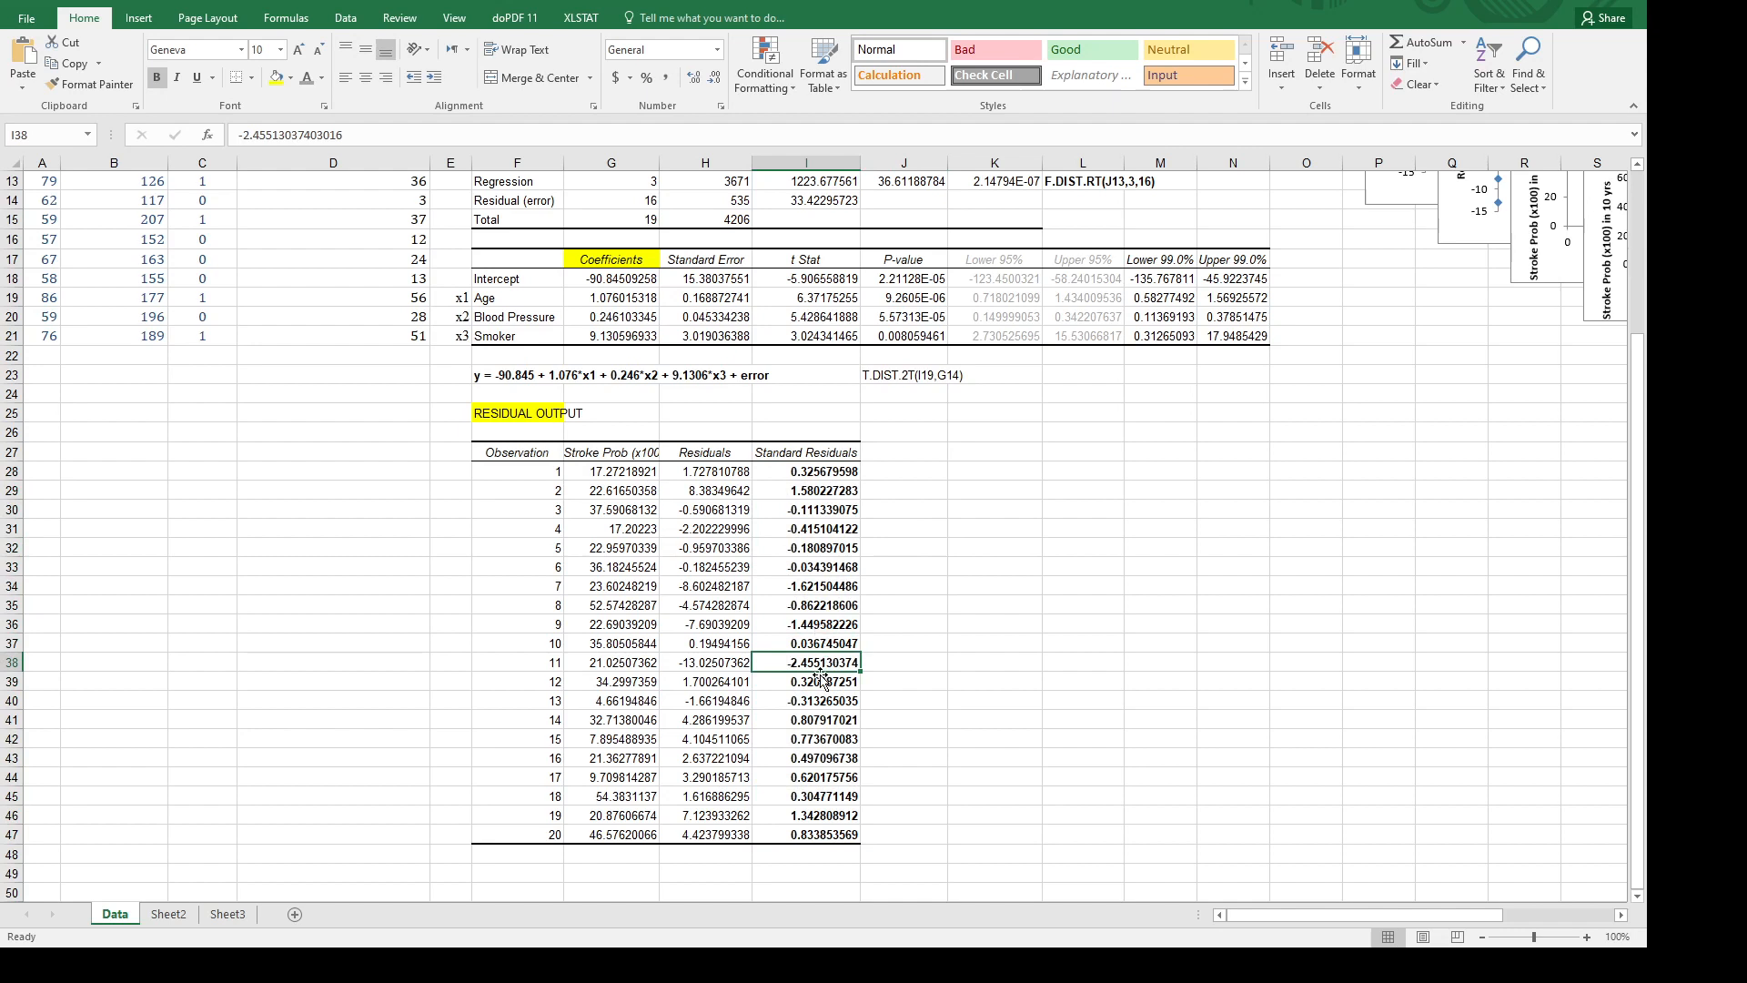
{"action": "left_click", "coordinate": [818, 474]}
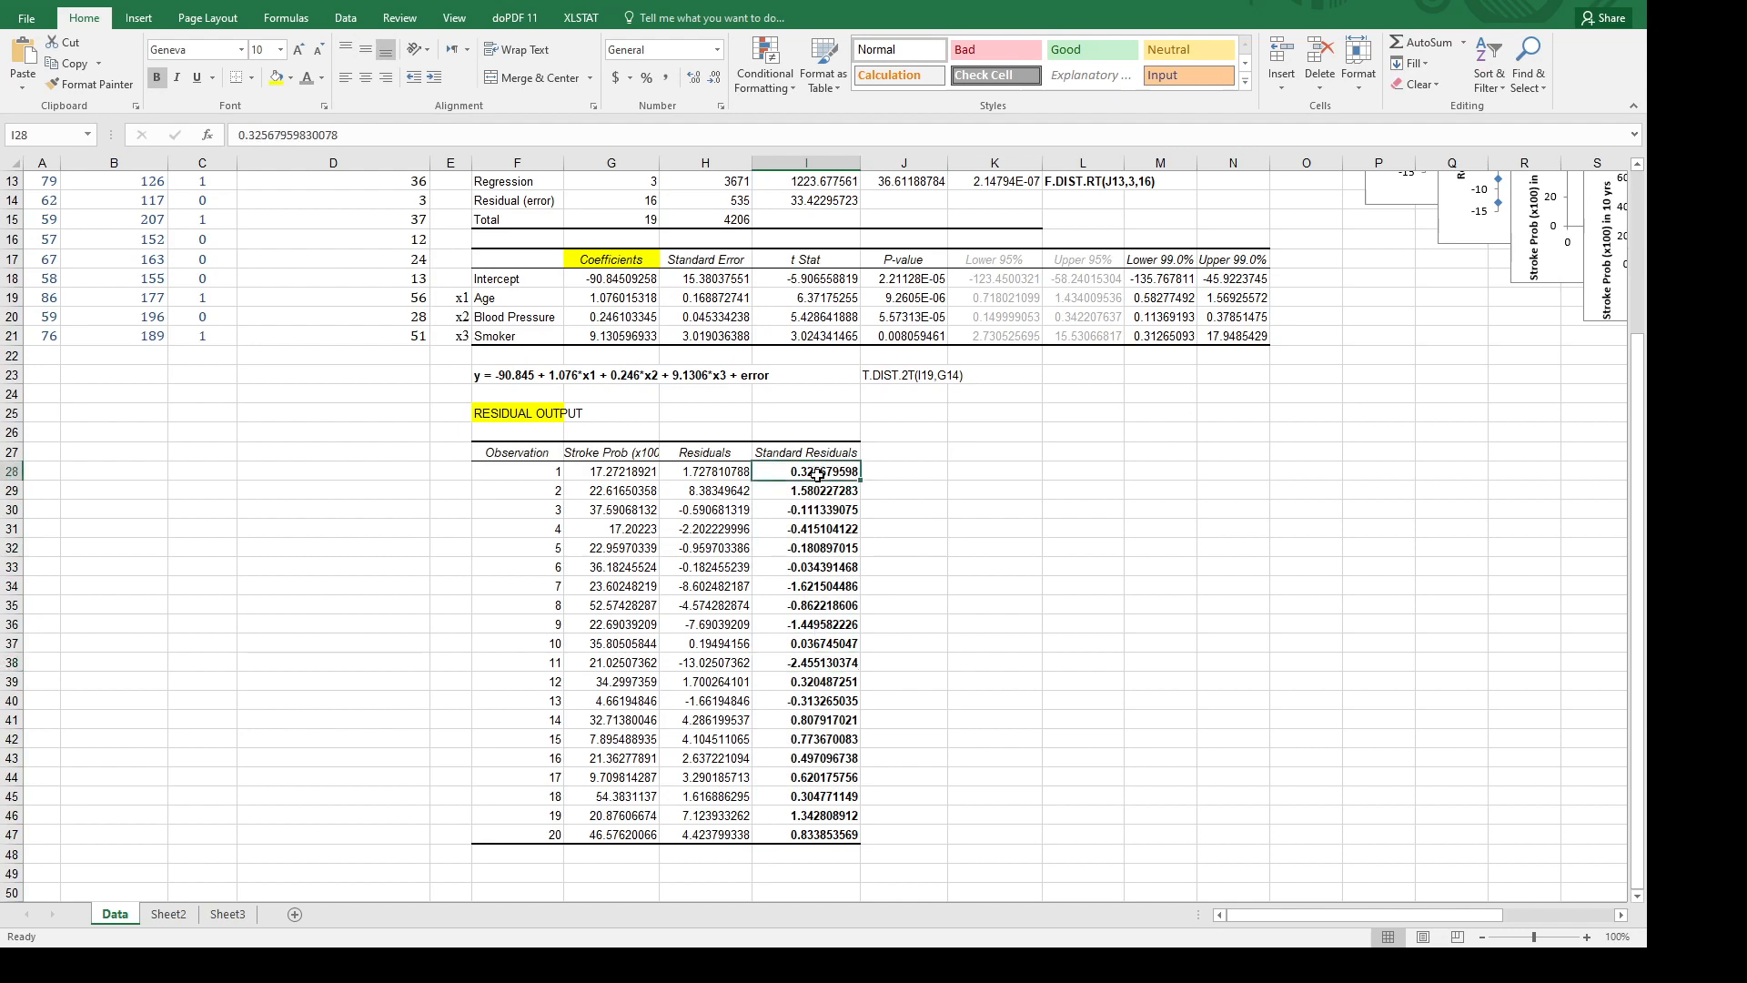
{"action": "key", "text": "shift+Down"}
{"action": "key", "text": "shift+Down"}
{"action": "key", "text": "shift+Down"}
{"action": "key", "text": "shift+Down"}
{"action": "key", "text": "shift+Down"}
{"action": "key", "text": "shift+Down"}
{"action": "key", "text": "shift+Down"}
{"action": "key", "text": "shift+Down"}
{"action": "key", "text": "shift+Down"}
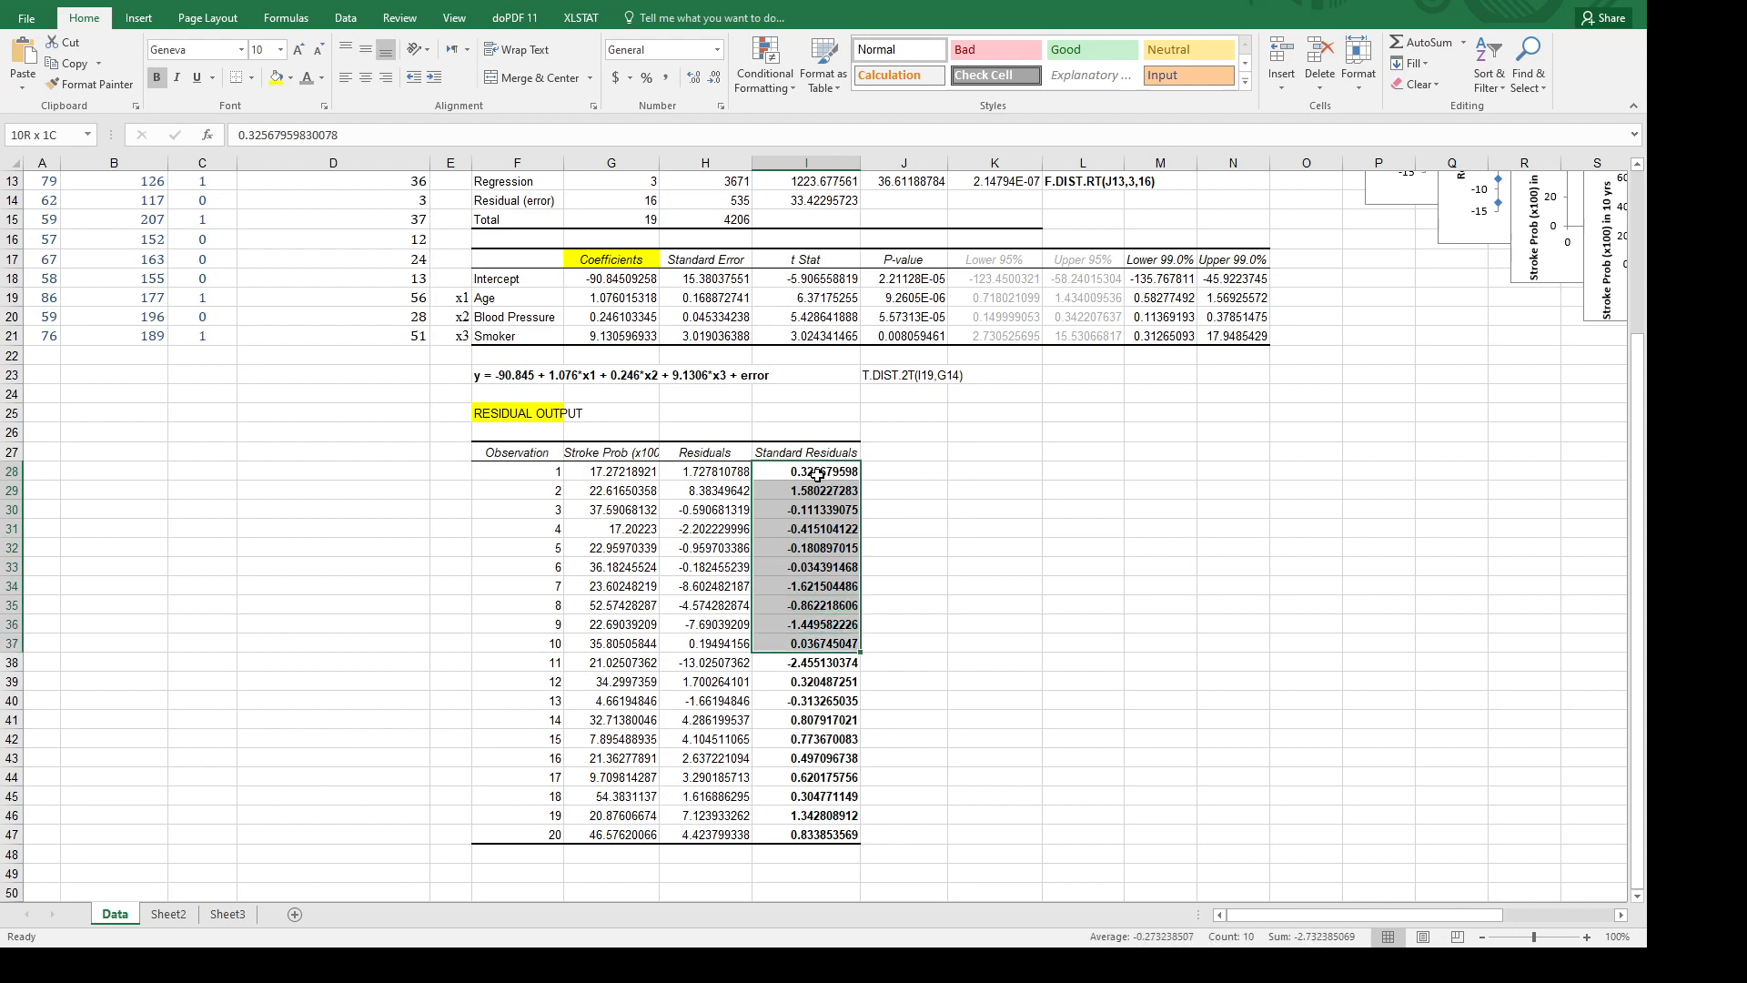
Mark observation 11's standard residual in I38 with a red font and no fill.
{"action": "left_click", "coordinate": [827, 658]}
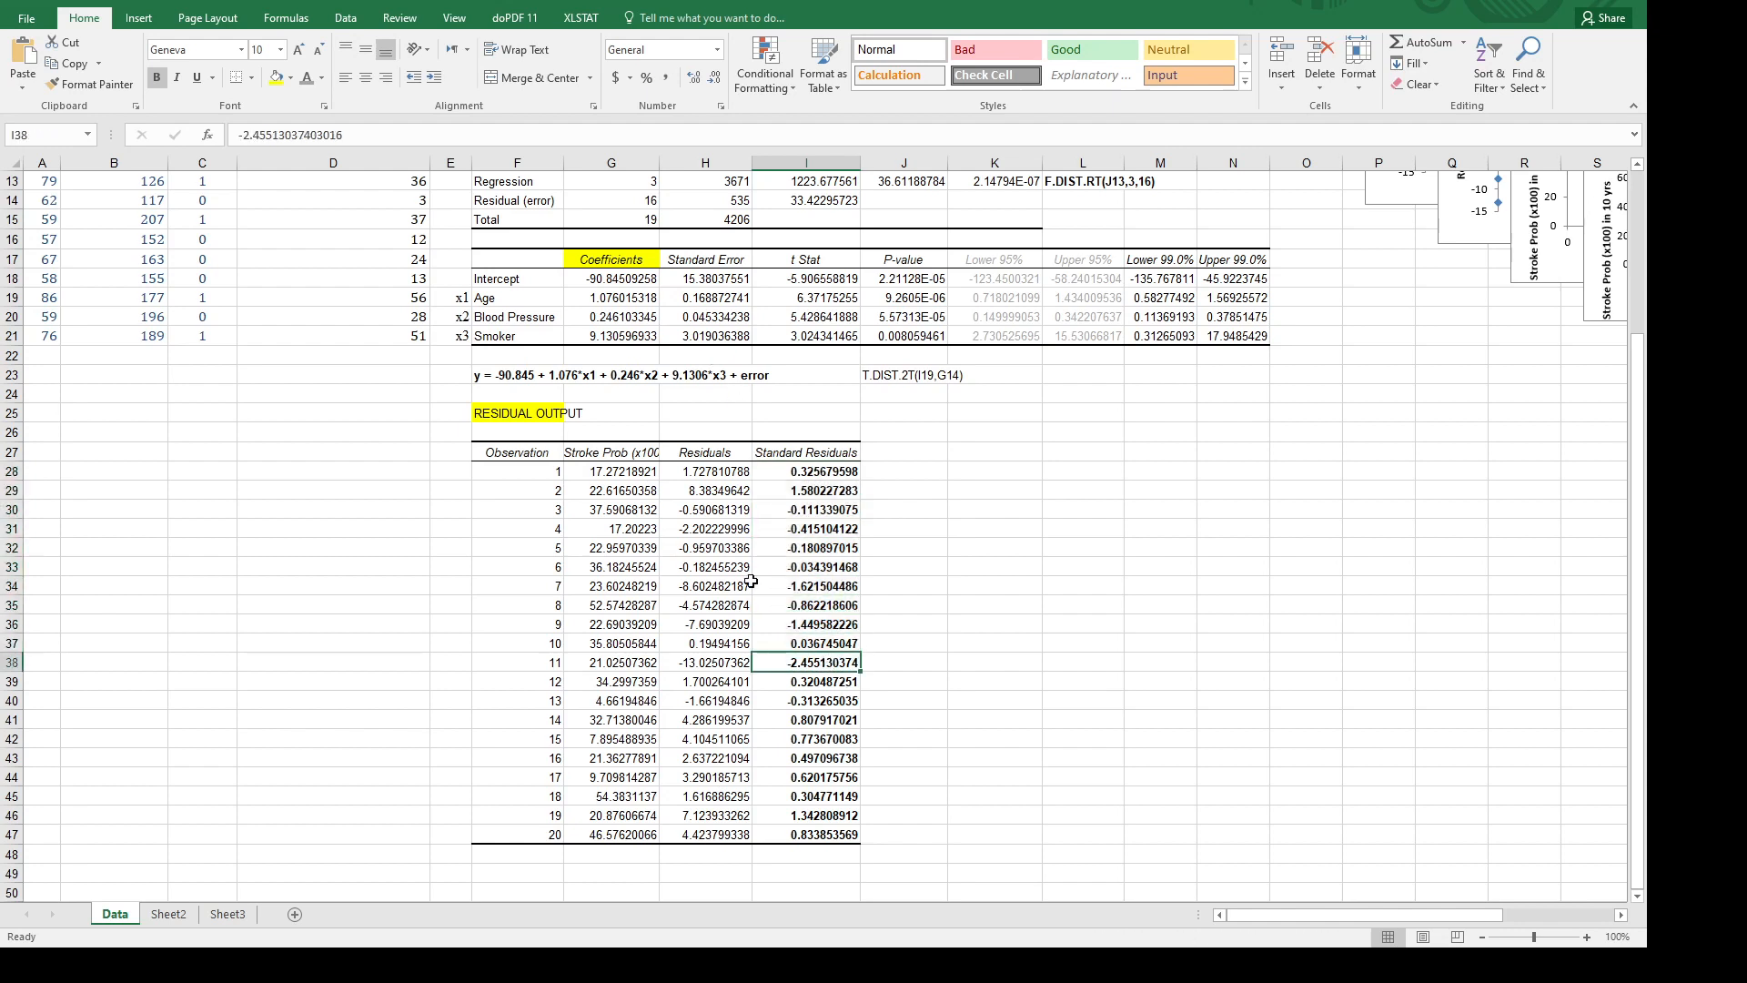
{"action": "left_click", "coordinate": [275, 78]}
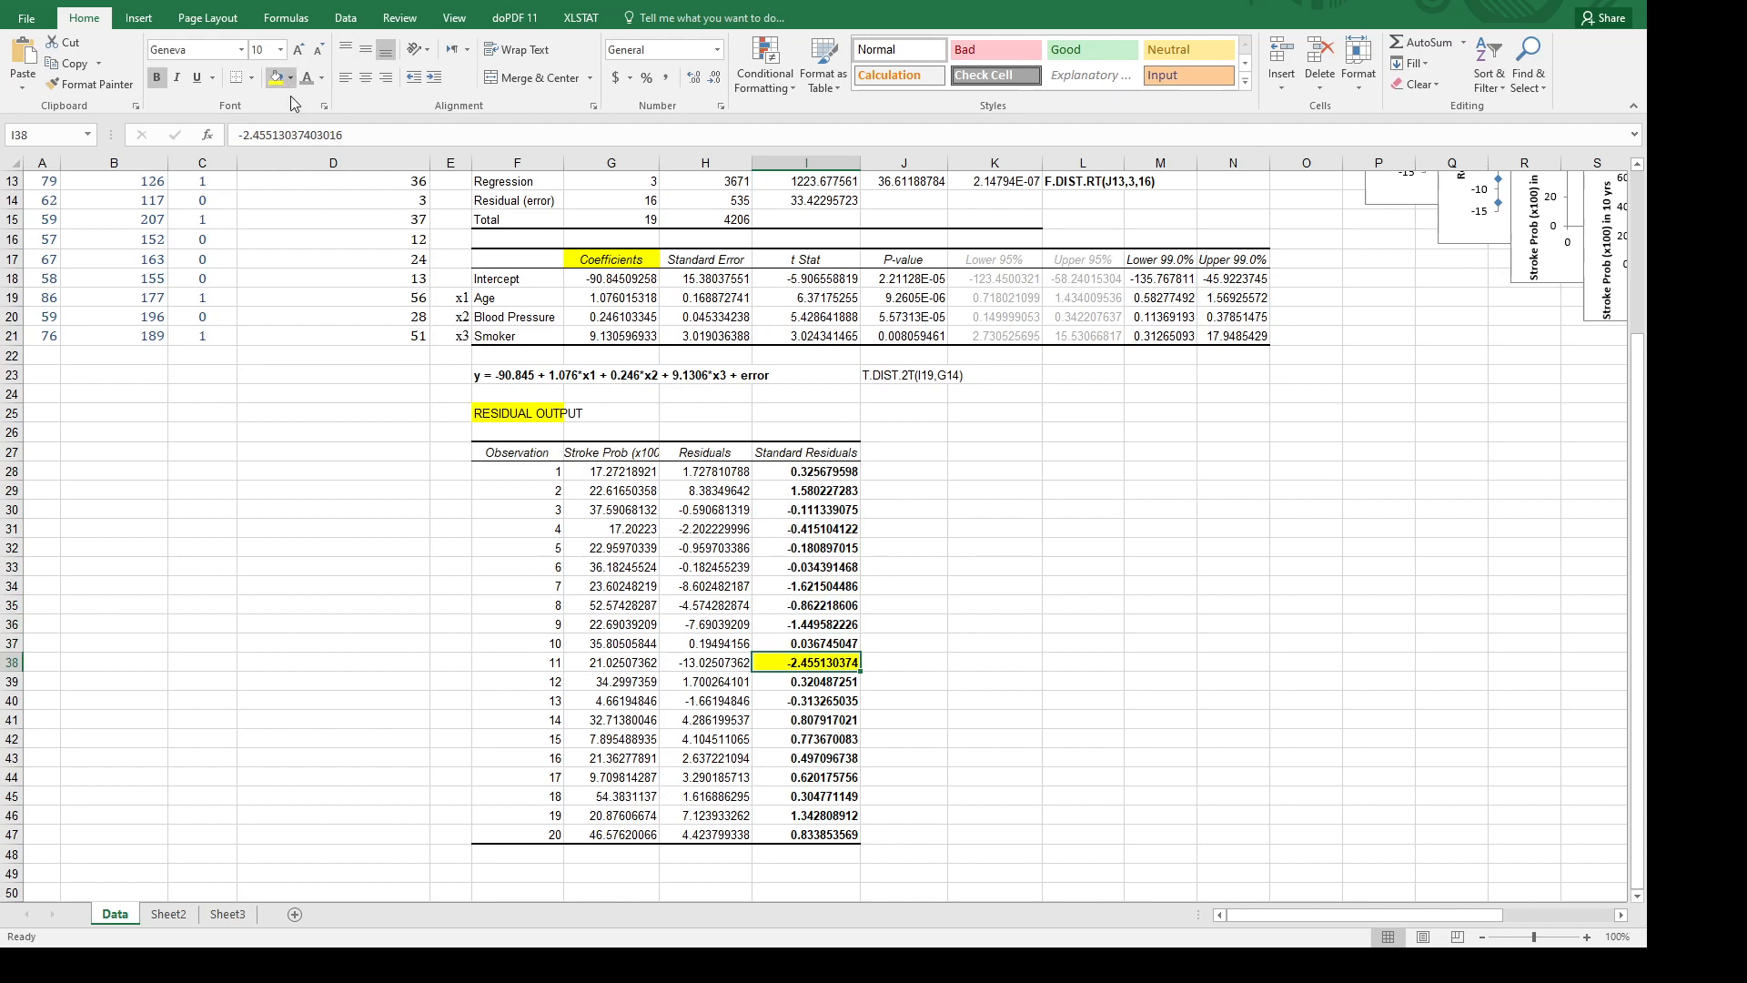
{"action": "left_click", "coordinate": [295, 245]}
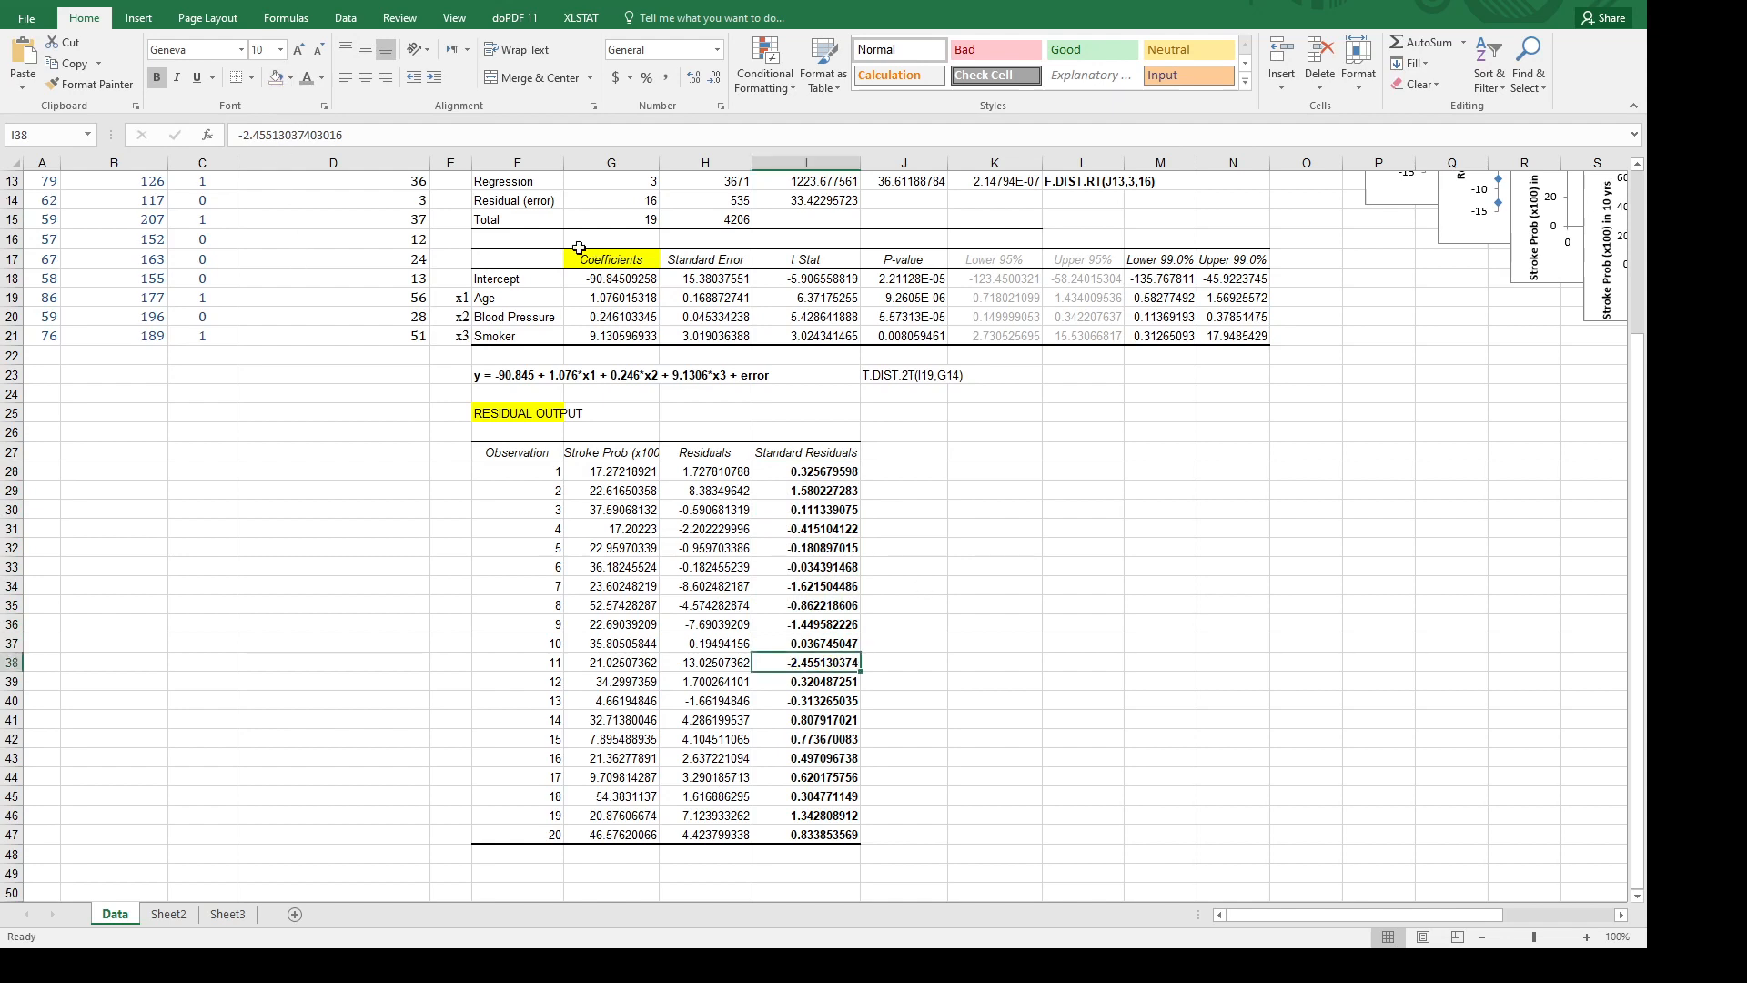
{"action": "left_click", "coordinate": [322, 78]}
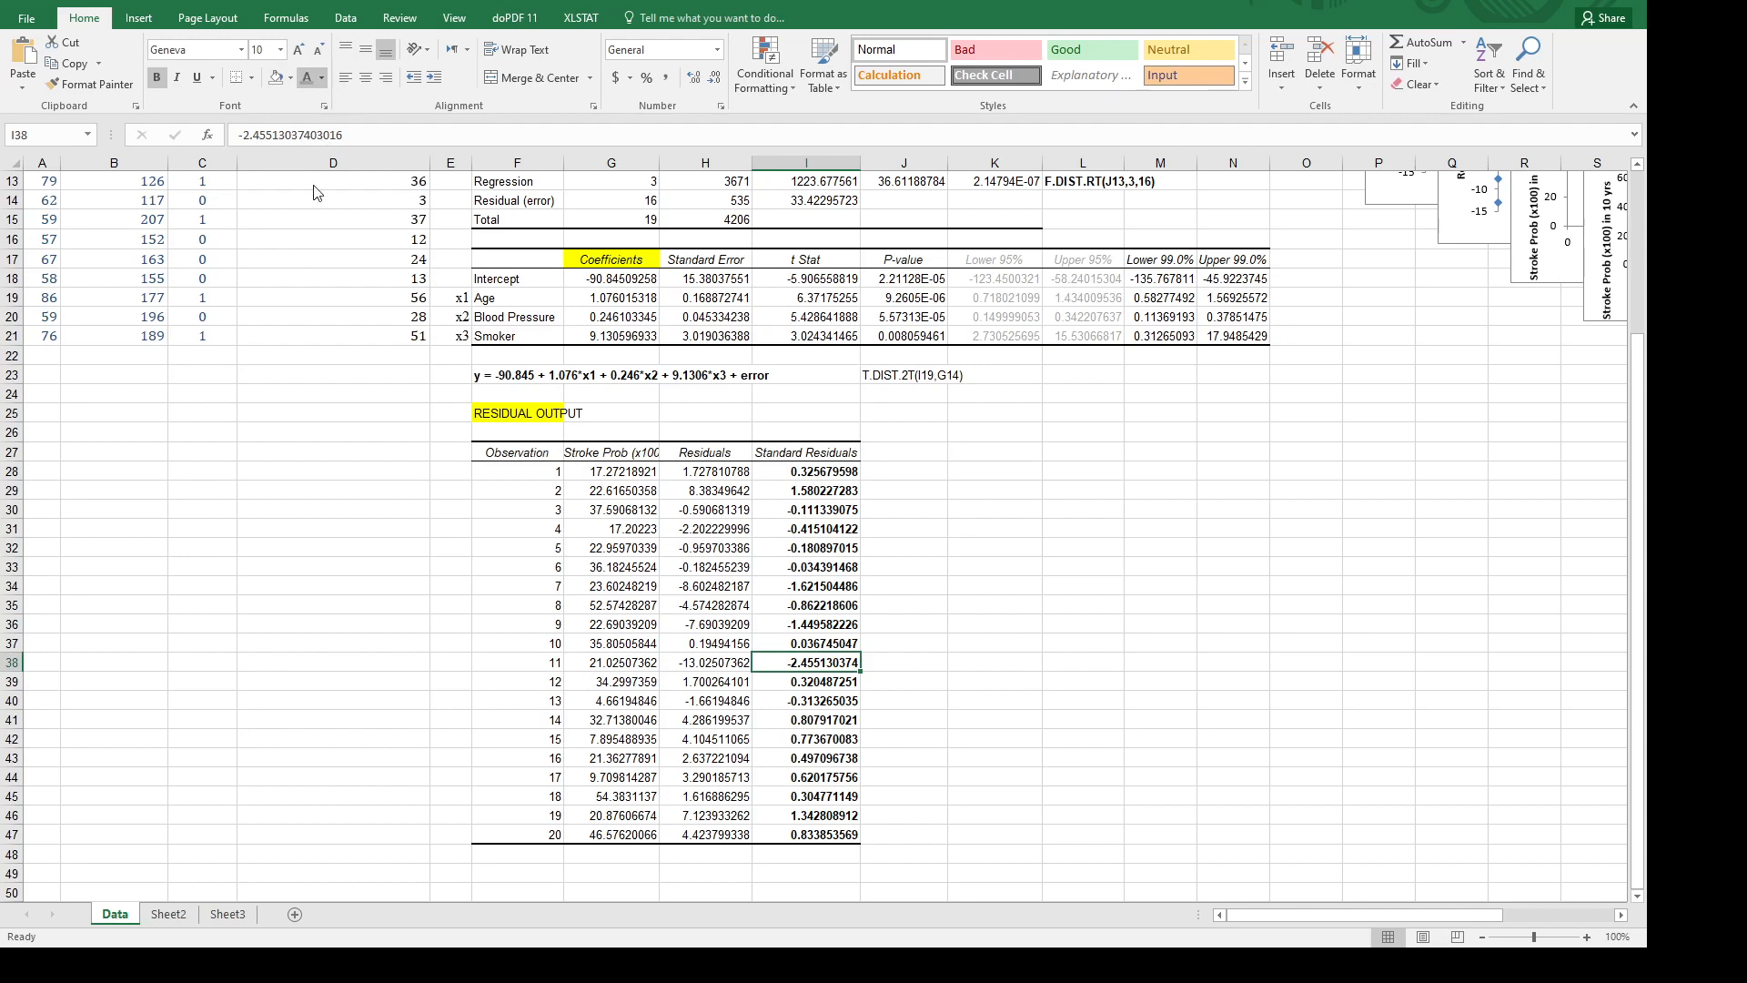
{"action": "left_click", "coordinate": [307, 243]}
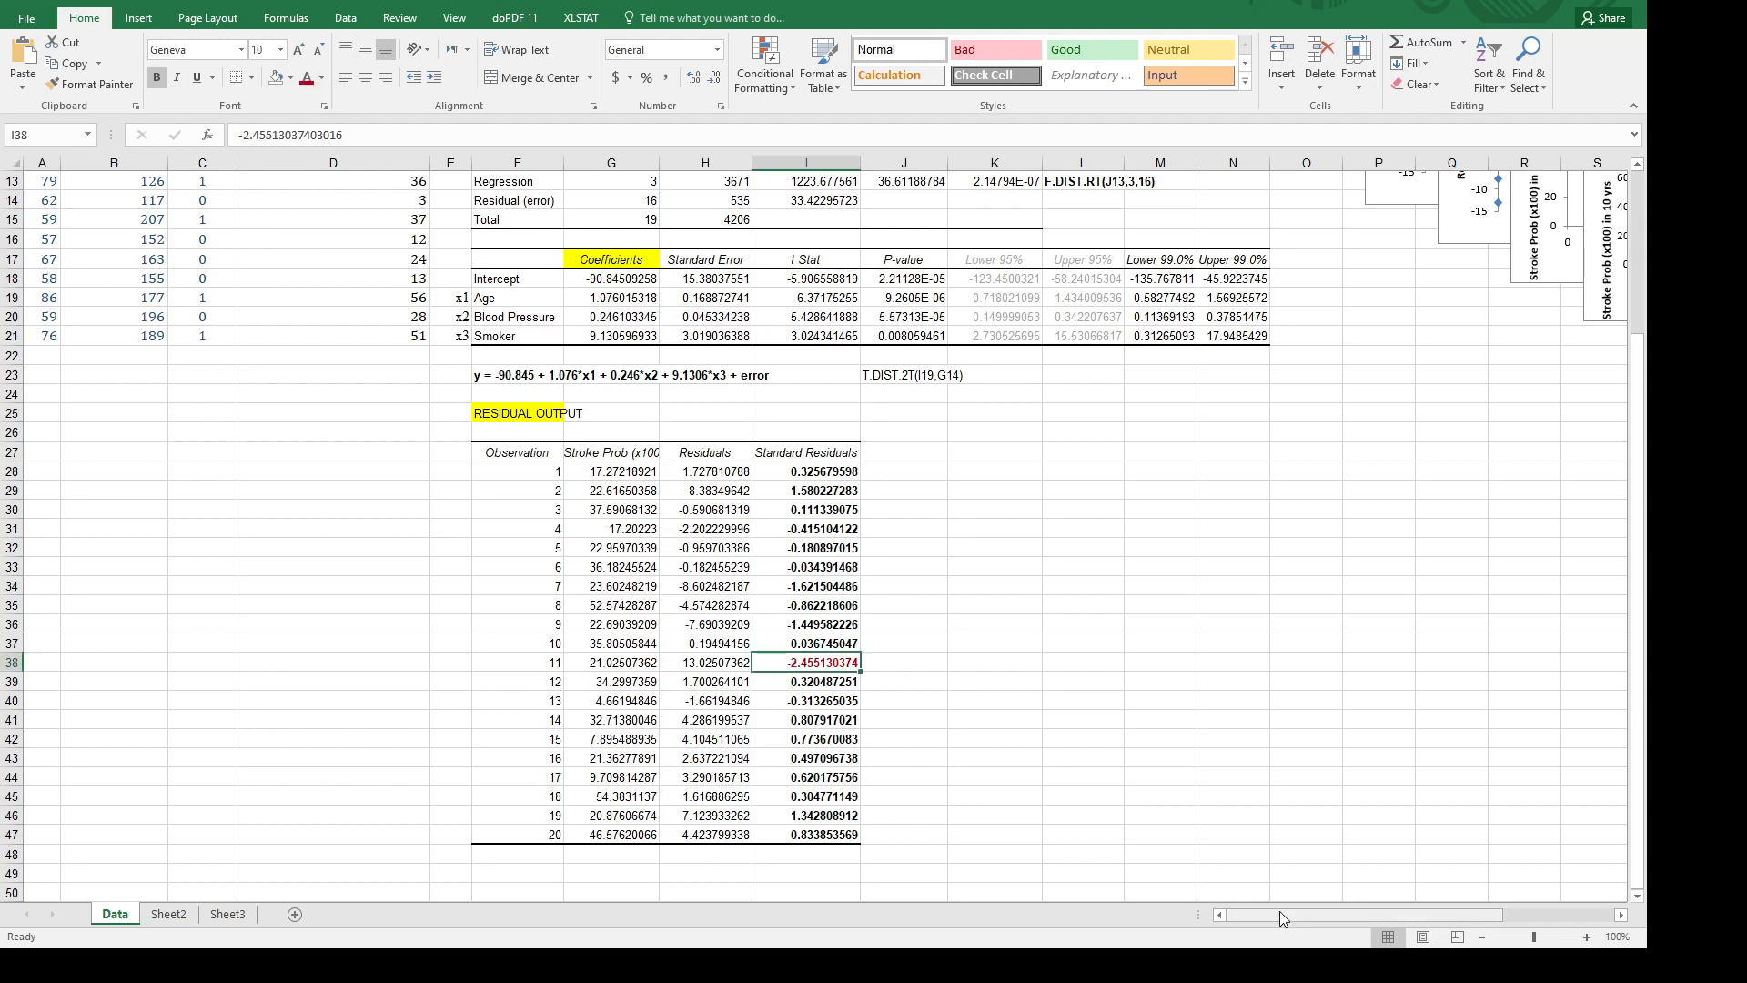
Enter the note "maybe an outlier" in J38 beside observation 11's standard residual.
{"action": "left_click_drag", "start_coordinate": [1279, 910], "coordinate": [1321, 902]}
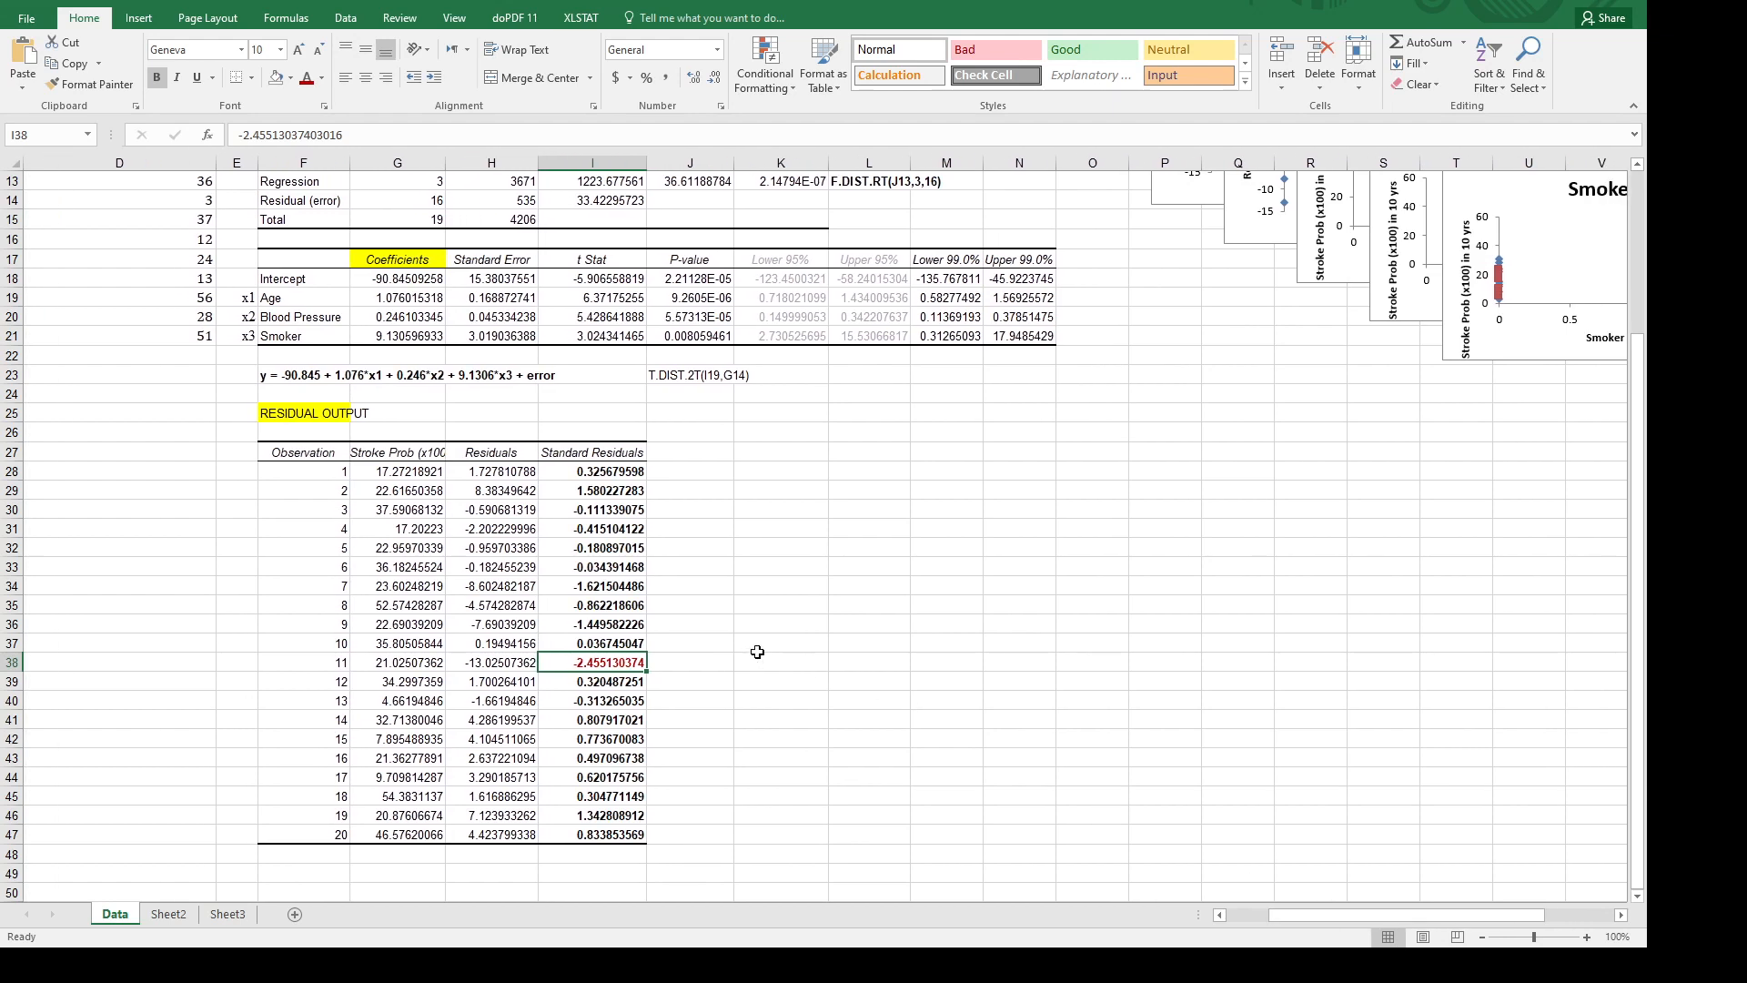
{"action": "left_click", "coordinate": [690, 662]}
{"action": "double_click", "coordinate": [691, 663]}
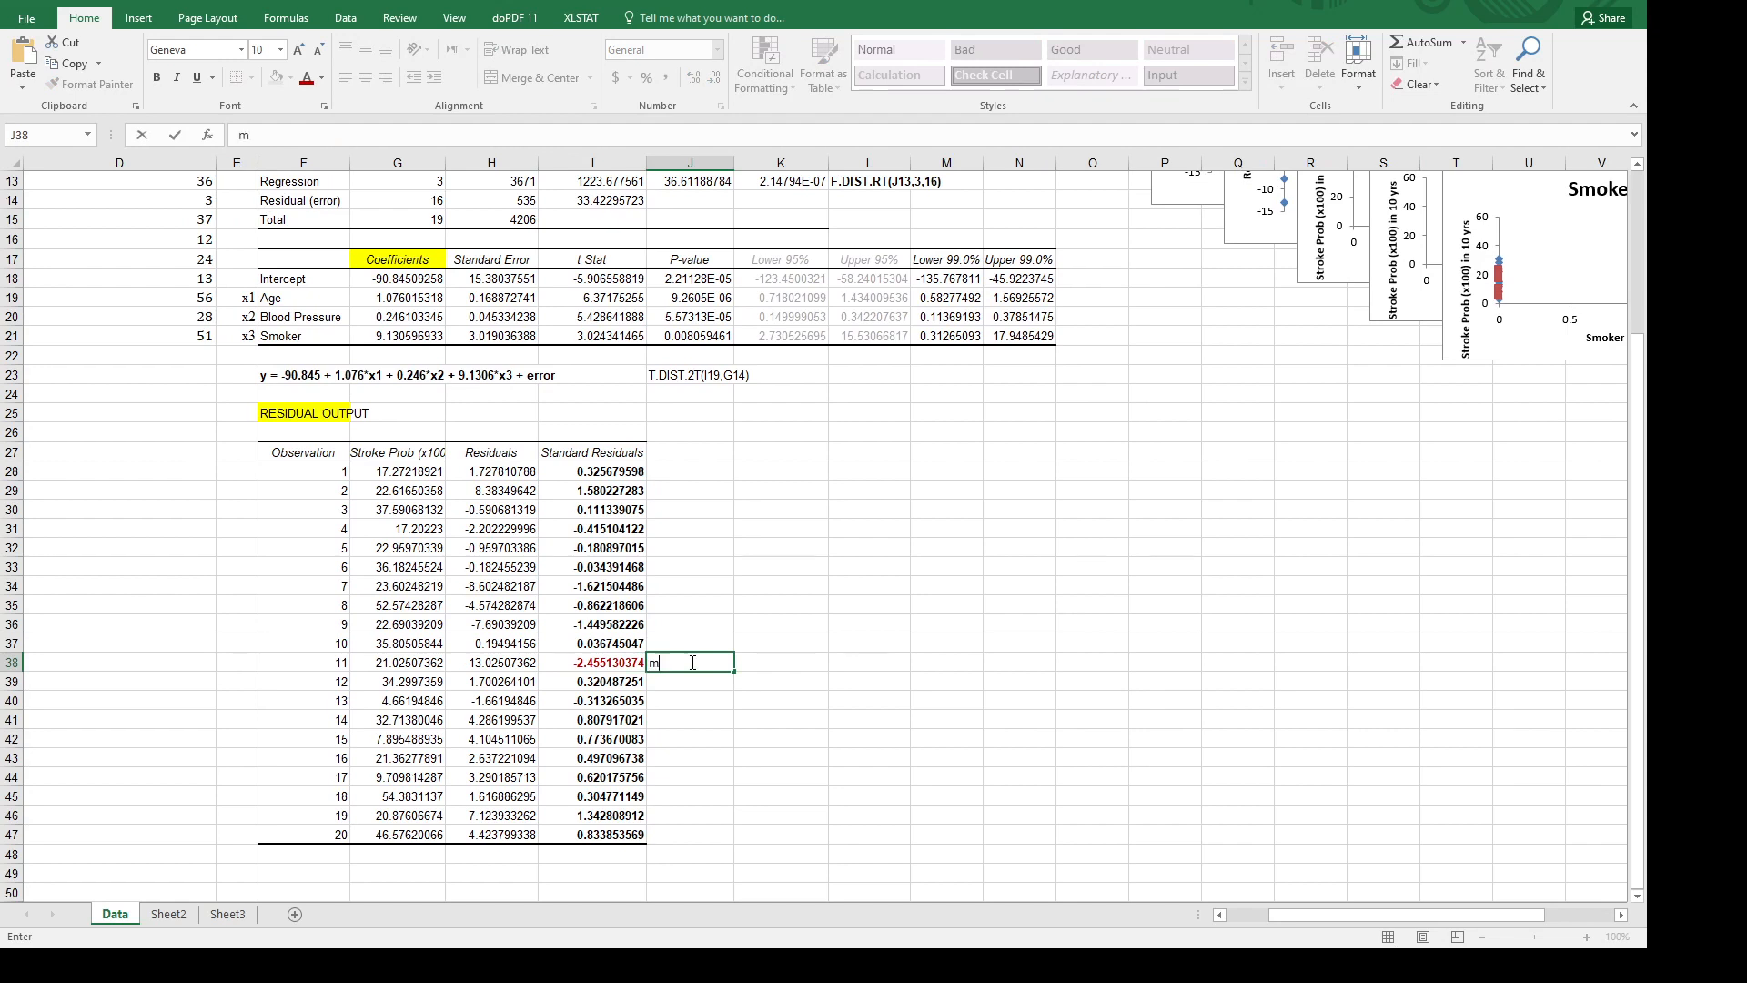
{"action": "type", "text": "mat"}
{"action": "key", "text": "BackSpace"}
{"action": "type", "text": "ybe an outlier"}
{"action": "left_click", "coordinate": [791, 605]}
{"action": "left_click", "coordinate": [719, 666]}
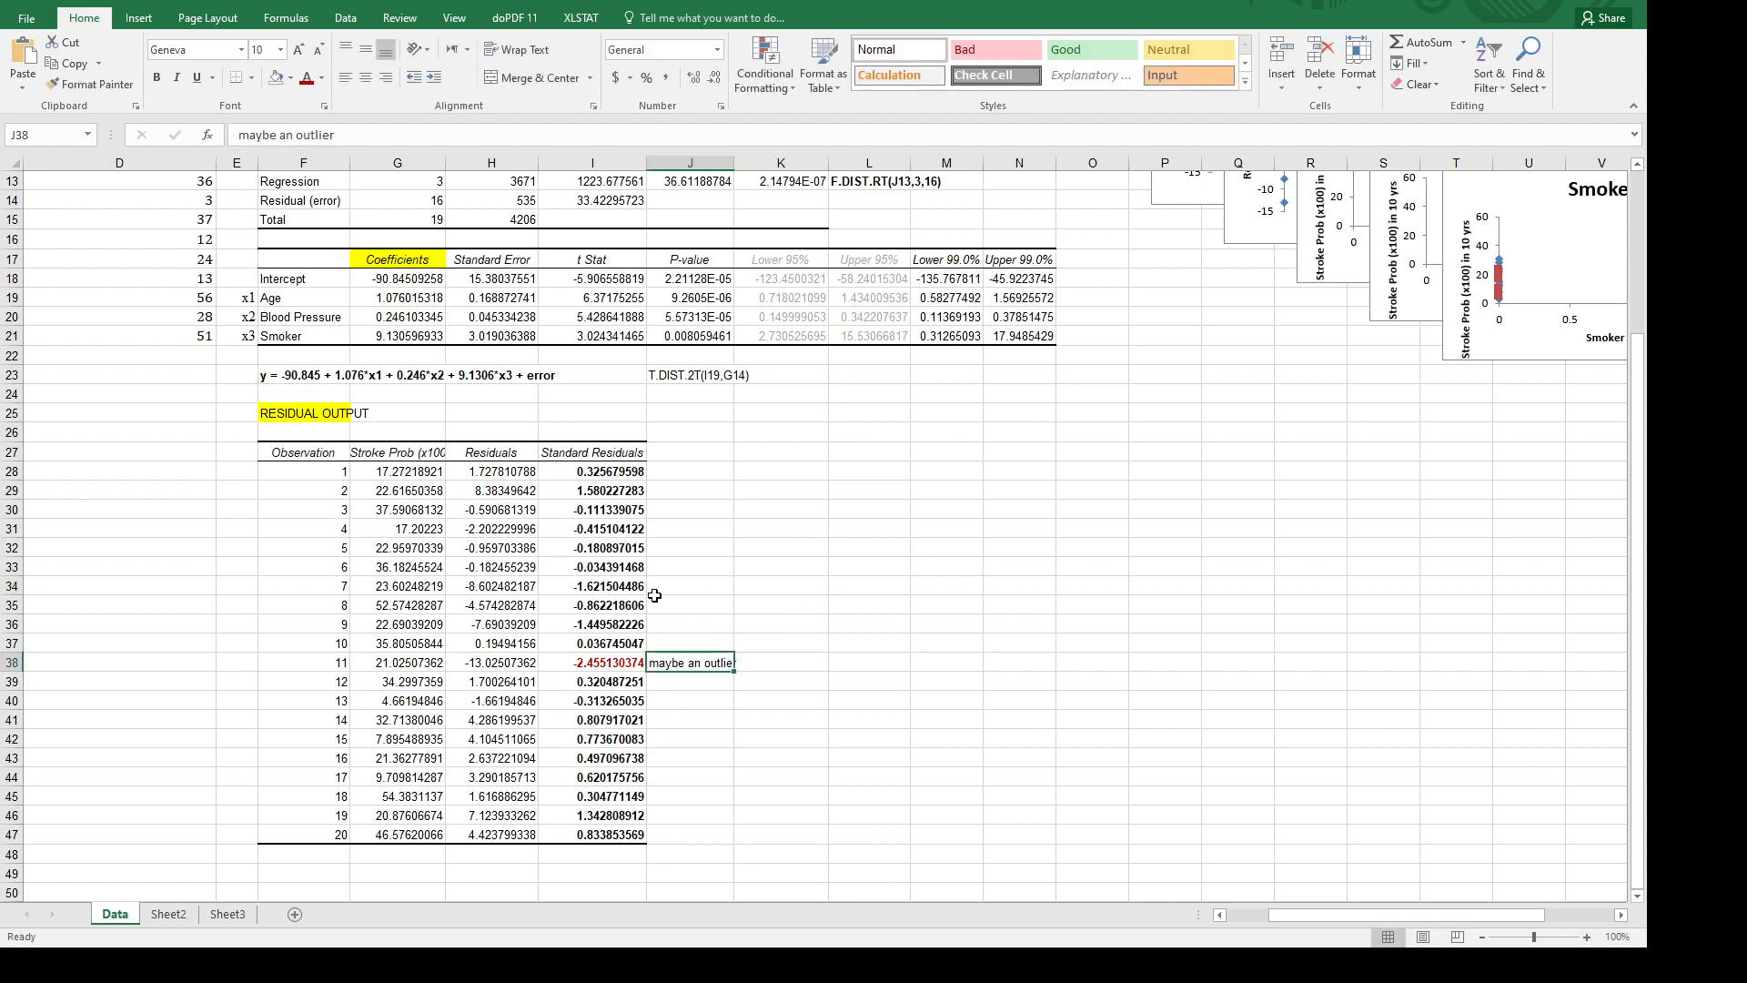
Color observation 11's source data in A11:D11 with a red font.
{"action": "left_click_drag", "start_coordinate": [1406, 916], "coordinate": [1362, 915]}
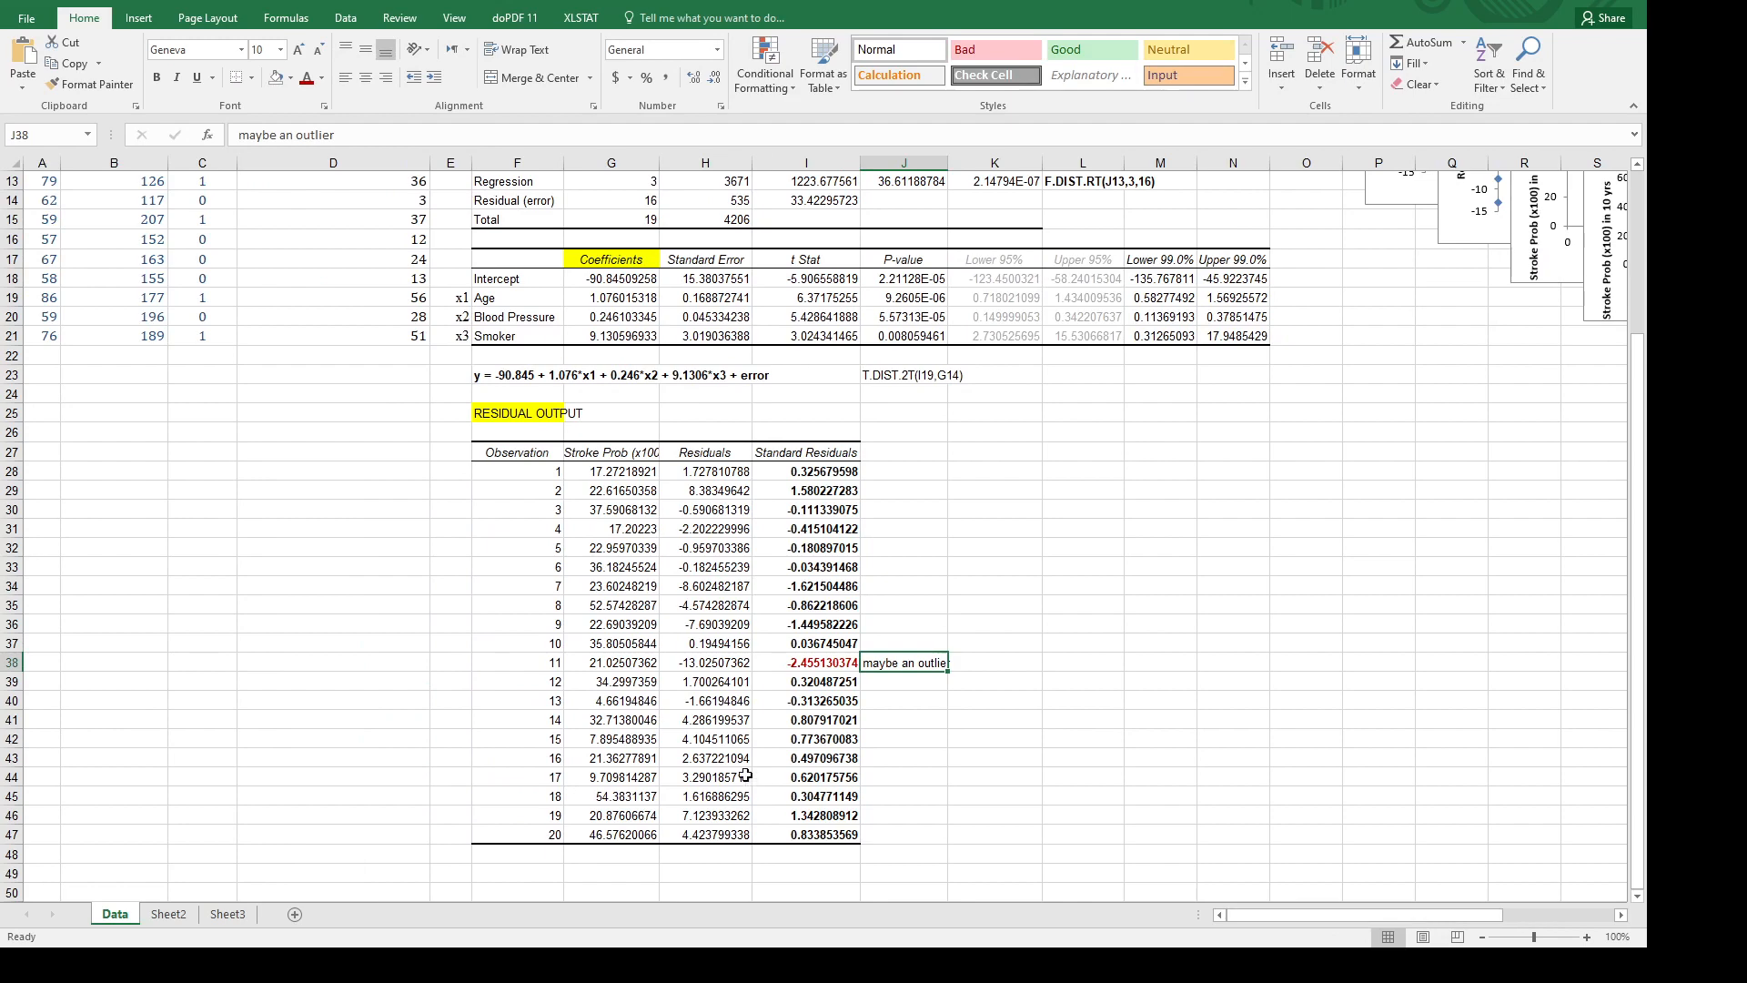
{"action": "left_click", "coordinate": [526, 664]}
{"action": "scroll", "coordinate": [90, 458], "scroll_direction": "up", "scroll_amount": 4}
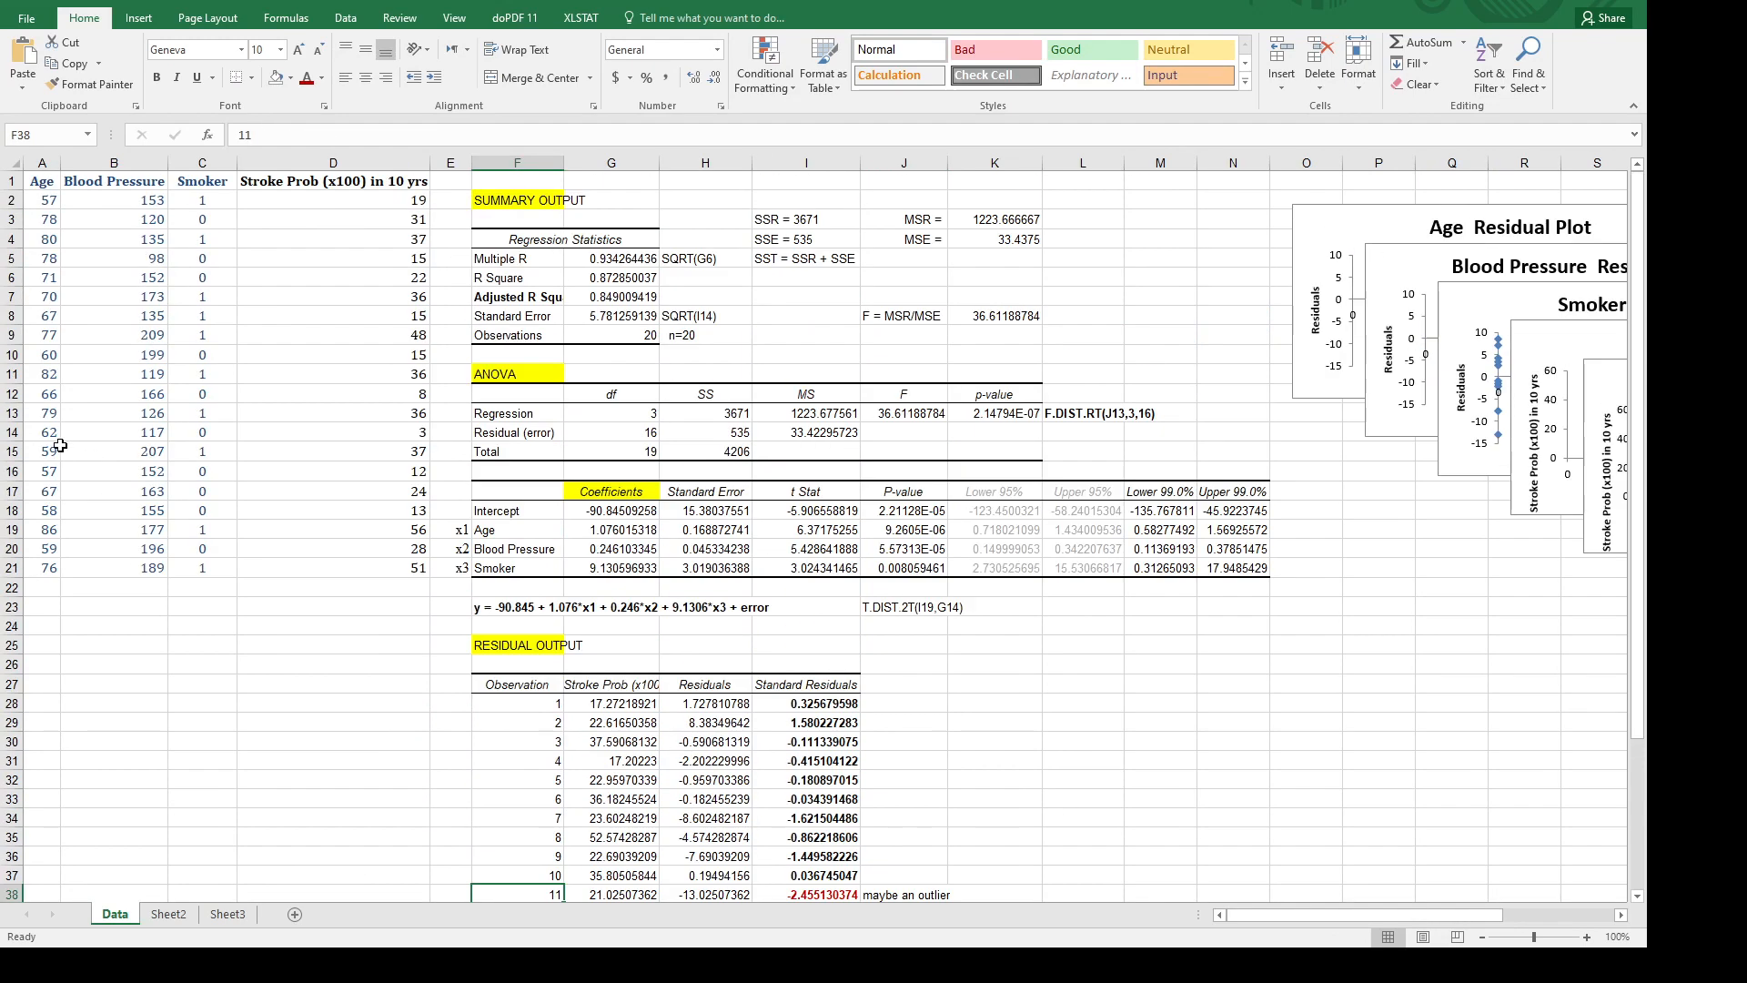
{"action": "left_click", "coordinate": [36, 373]}
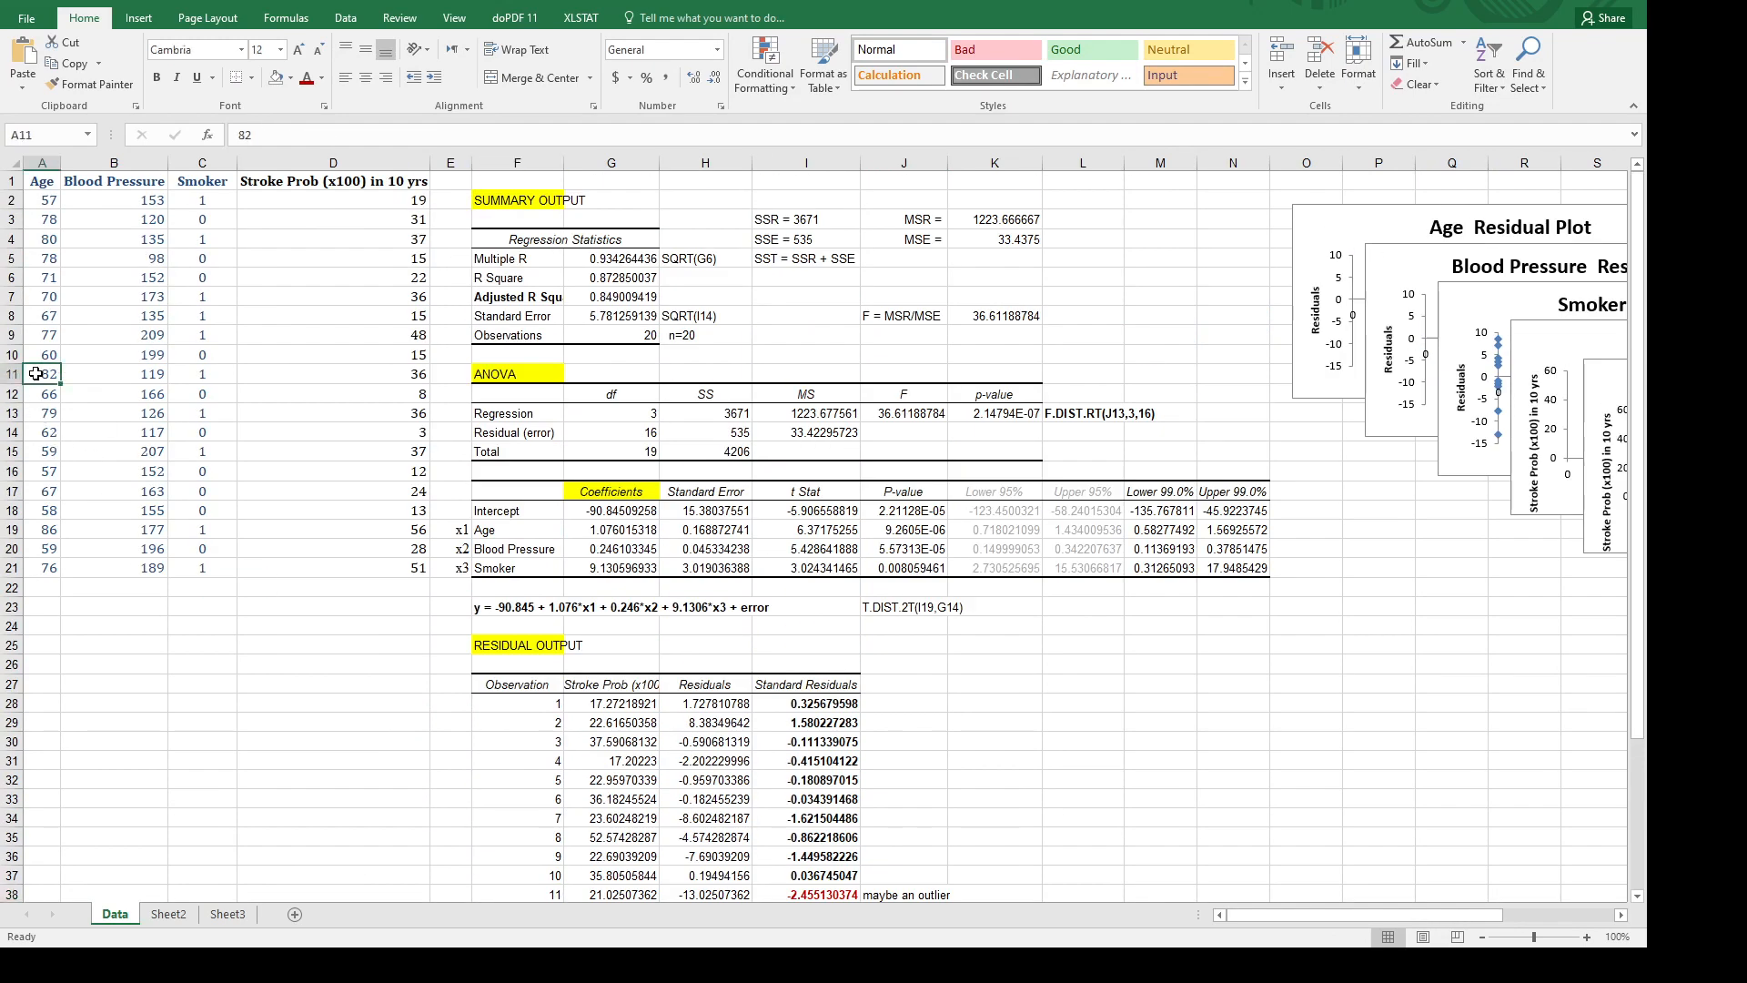
{"action": "key", "text": "shift+Right"}
{"action": "key", "text": "shift+Right"}
{"action": "key", "text": "shift+Right"}
{"action": "key", "text": "shift+Right"}
{"action": "key", "text": "shift+Left"}
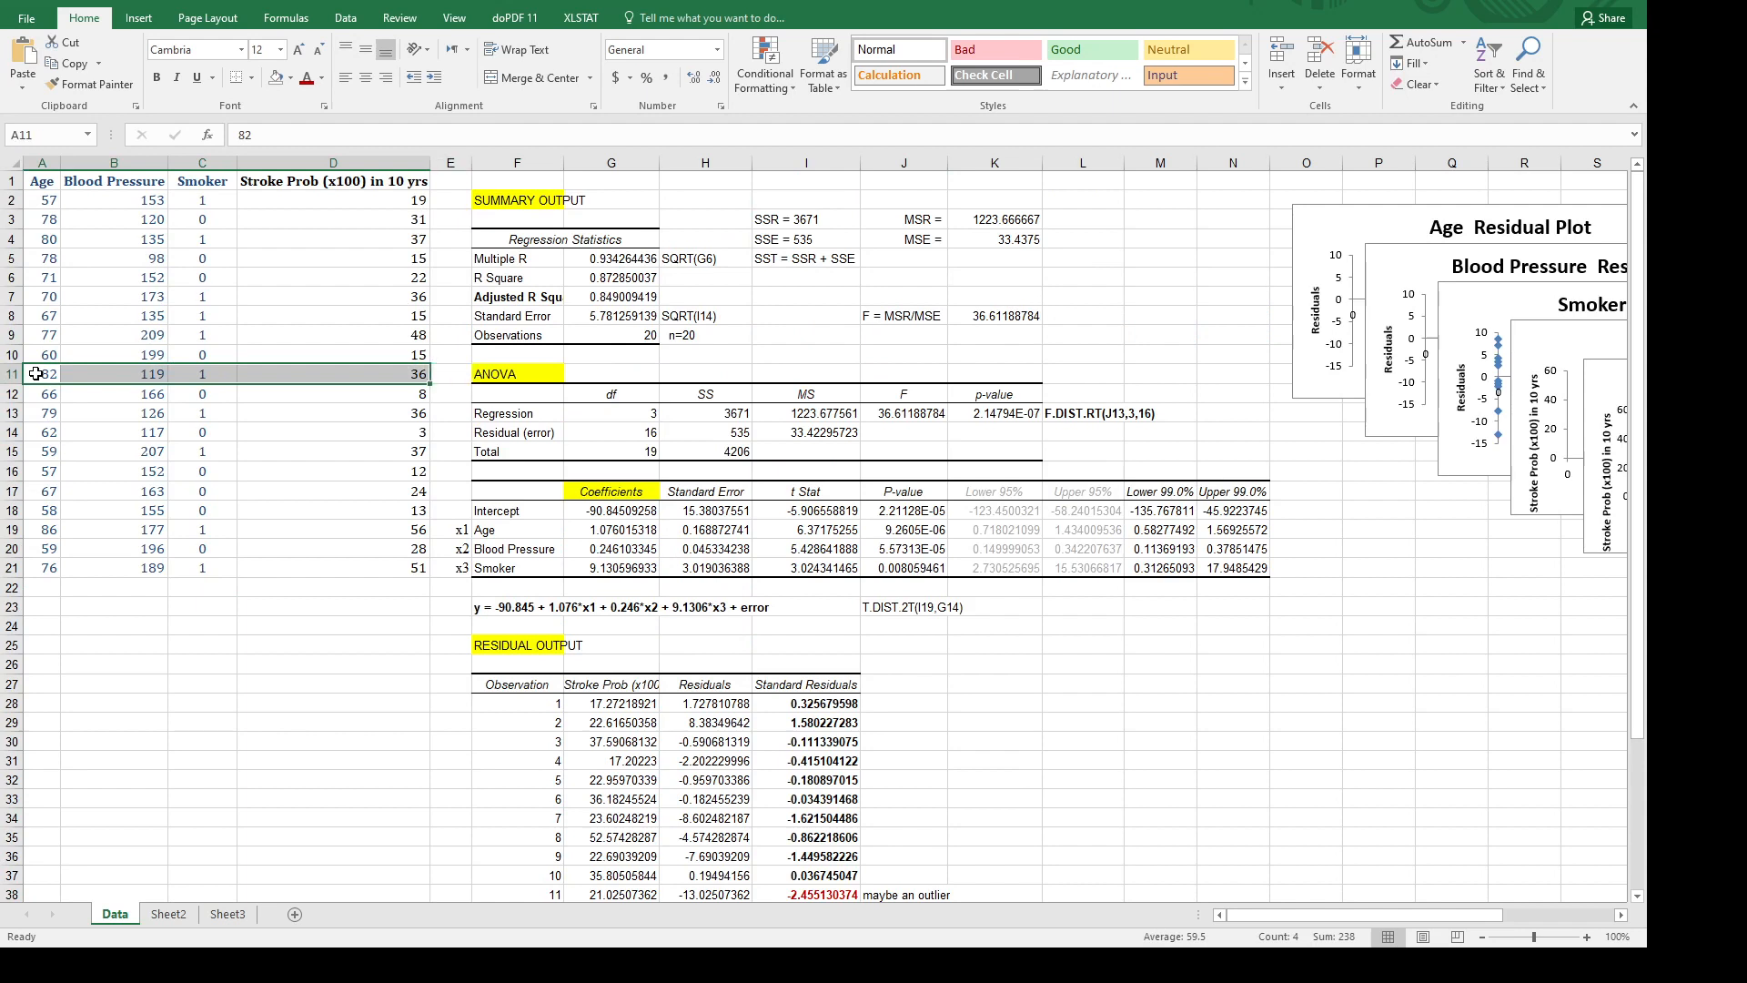
{"action": "left_click", "coordinate": [300, 85]}
{"action": "left_click", "coordinate": [255, 333]}
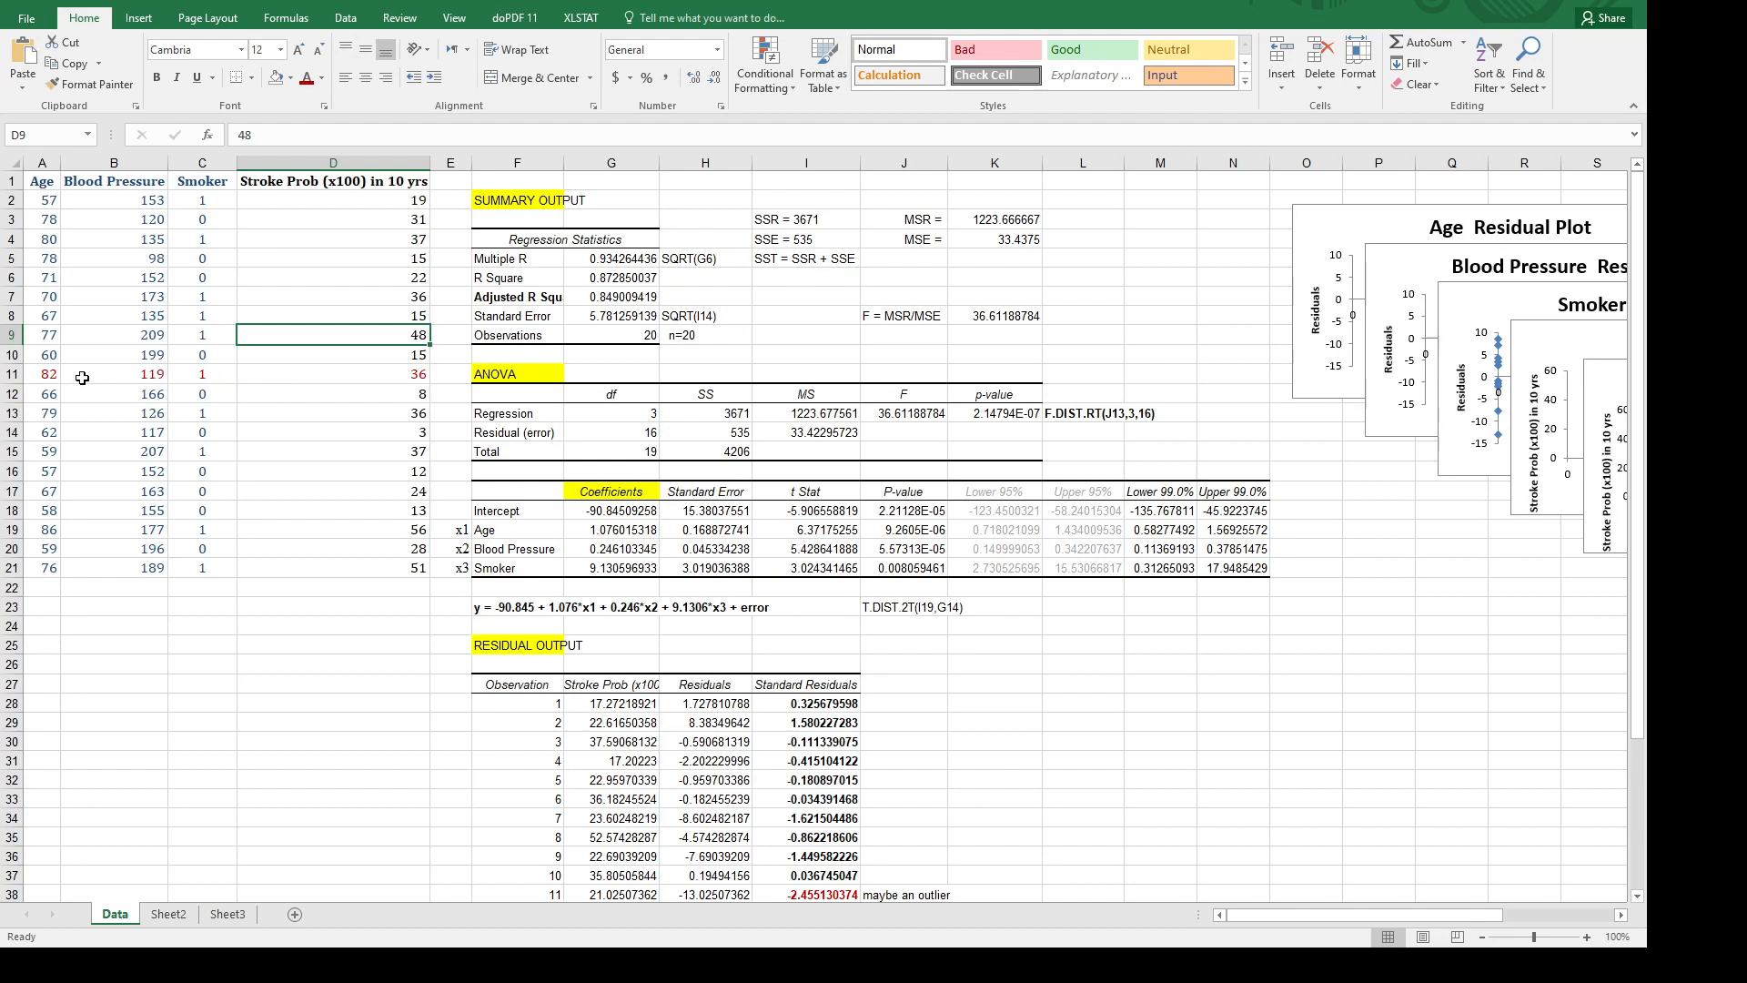
Review observation 11's data in A11:D11 against its standard residual in I38, the intercept coefficient and the predictor headings in A1:C1.
{"action": "left_click", "coordinate": [54, 374]}
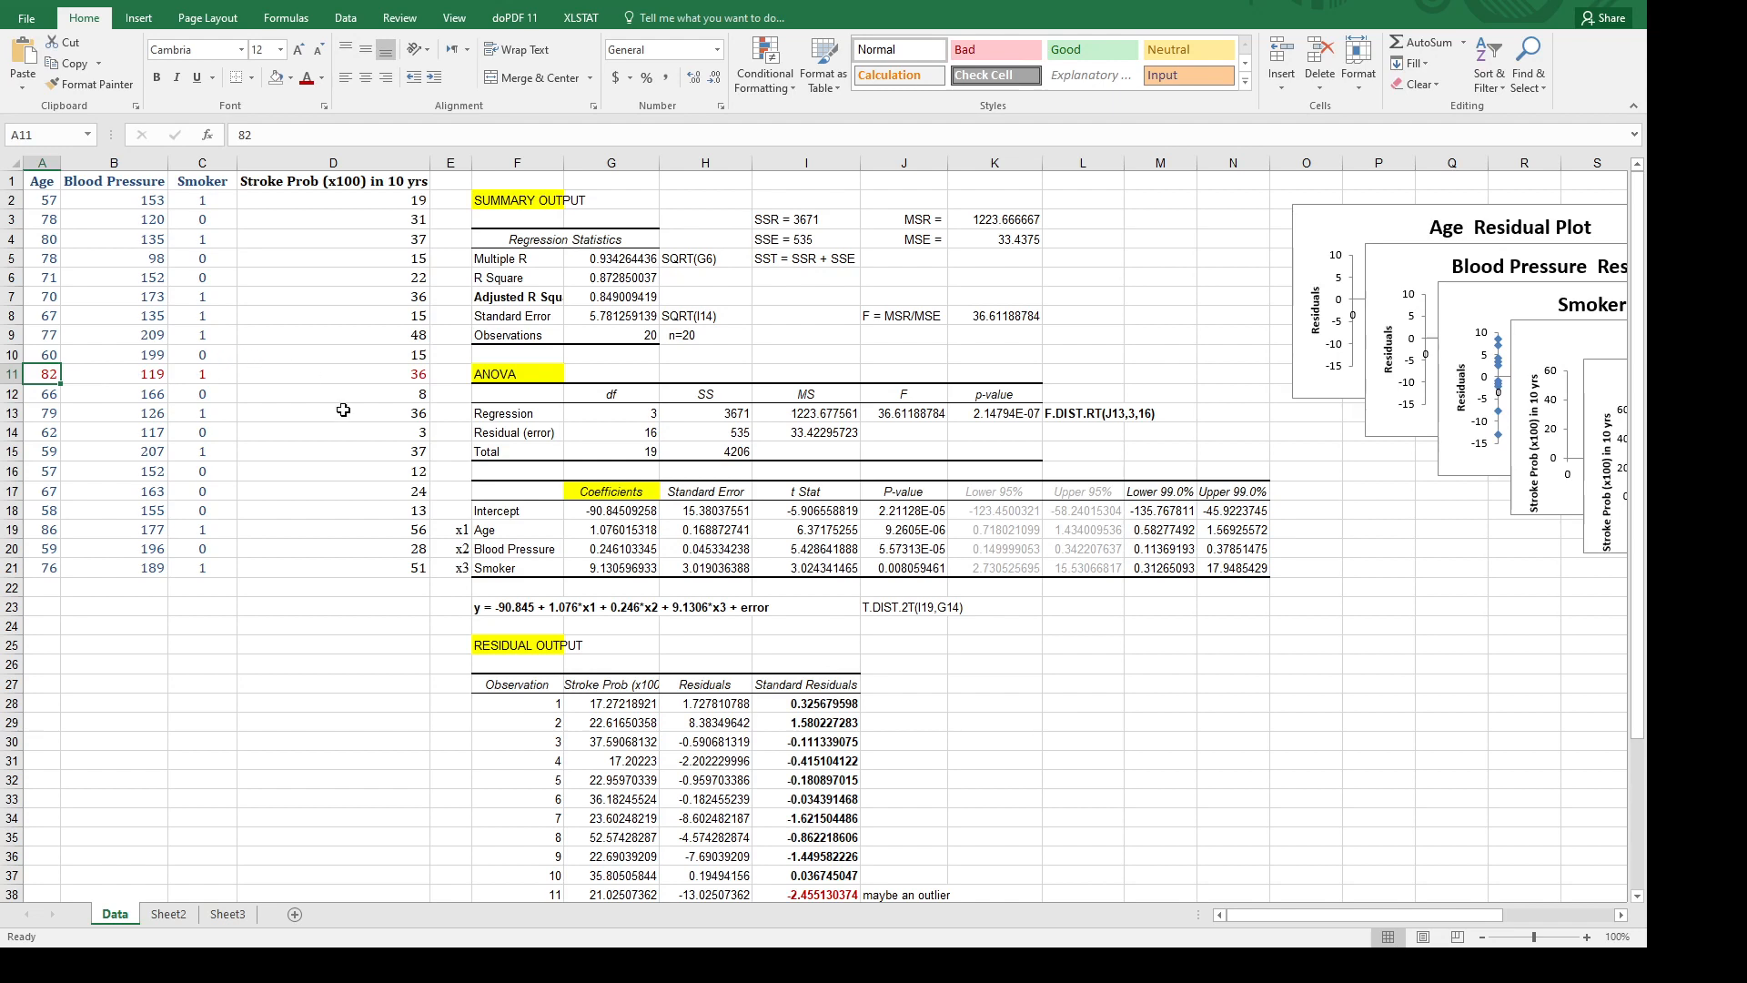
{"action": "scroll", "coordinate": [364, 459], "scroll_direction": "down", "scroll_amount": 1}
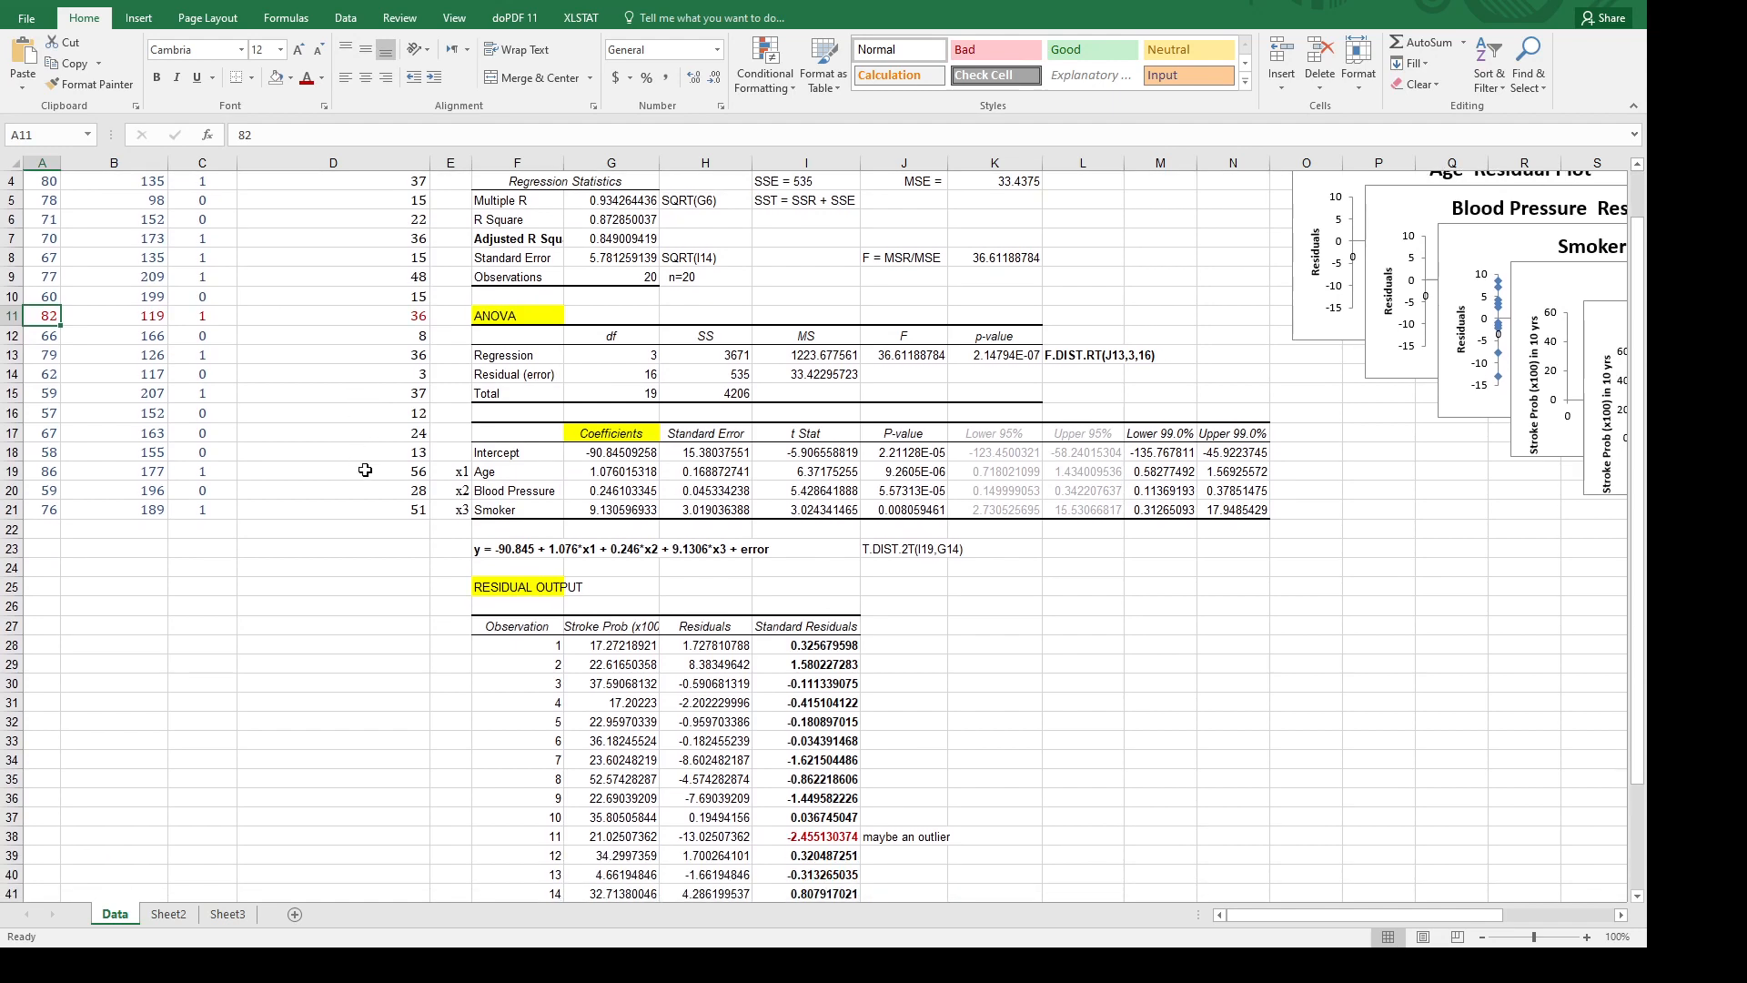
{"action": "left_click", "coordinate": [812, 839]}
{"action": "scroll", "coordinate": [459, 449], "scroll_direction": "up", "scroll_amount": 1}
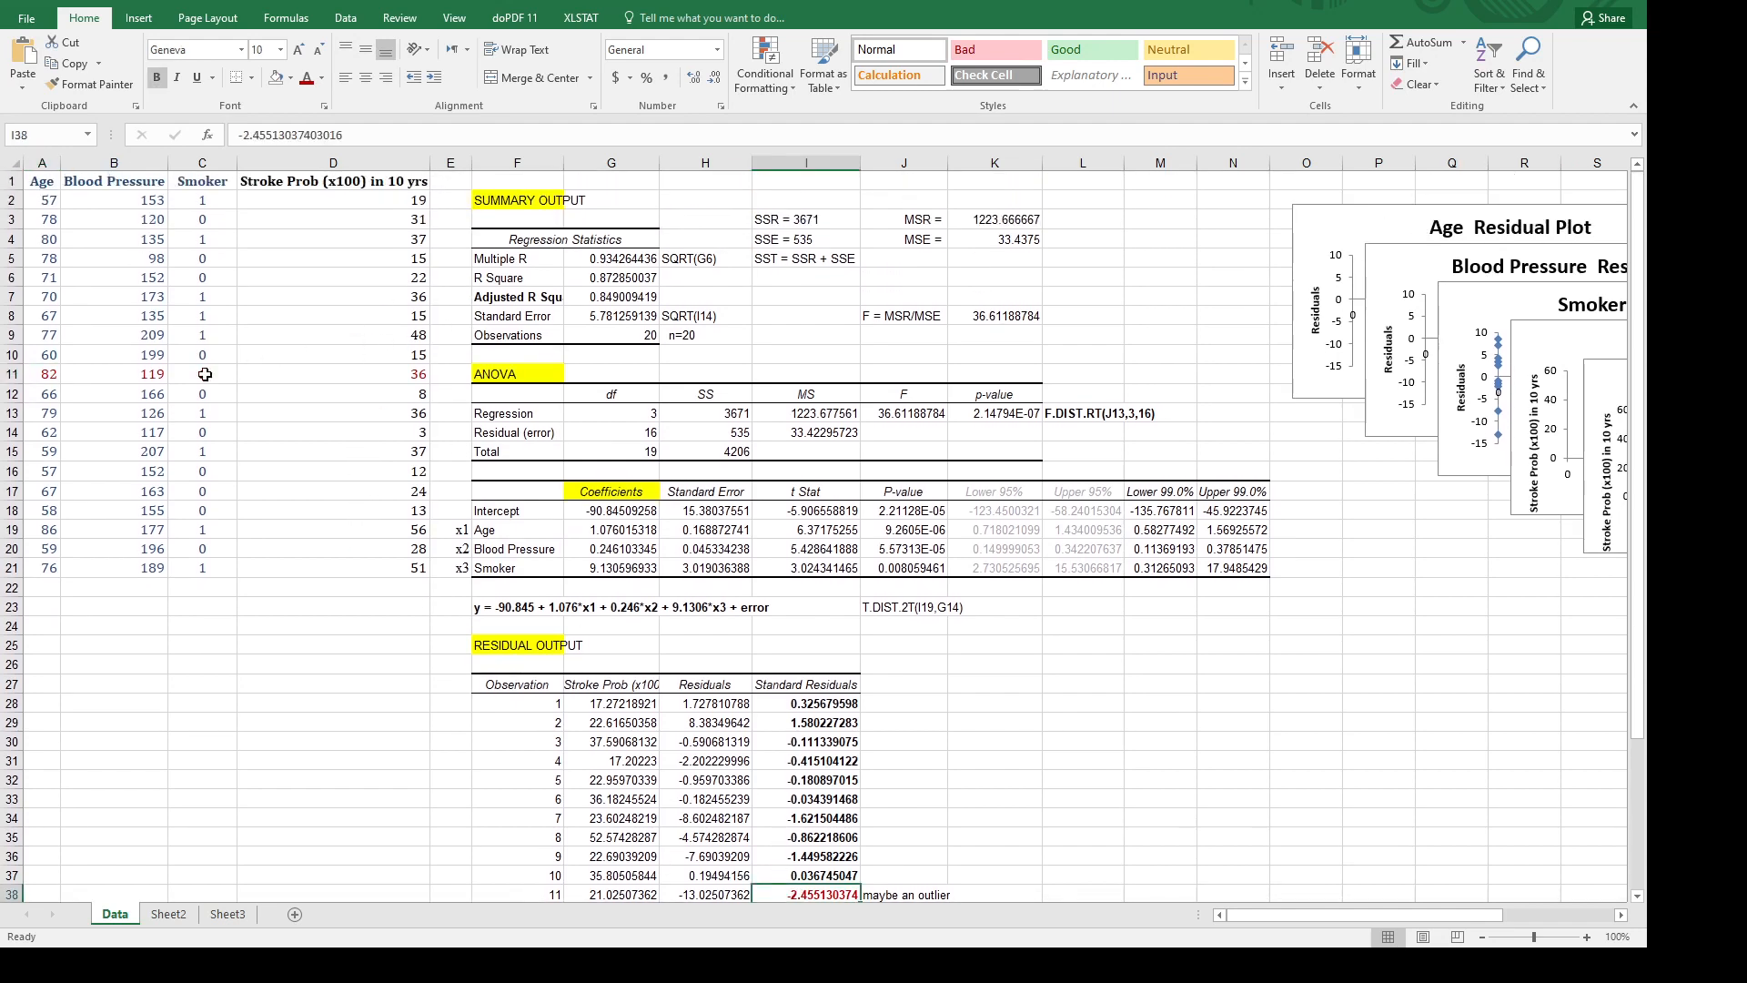
{"action": "left_click", "coordinate": [39, 372]}
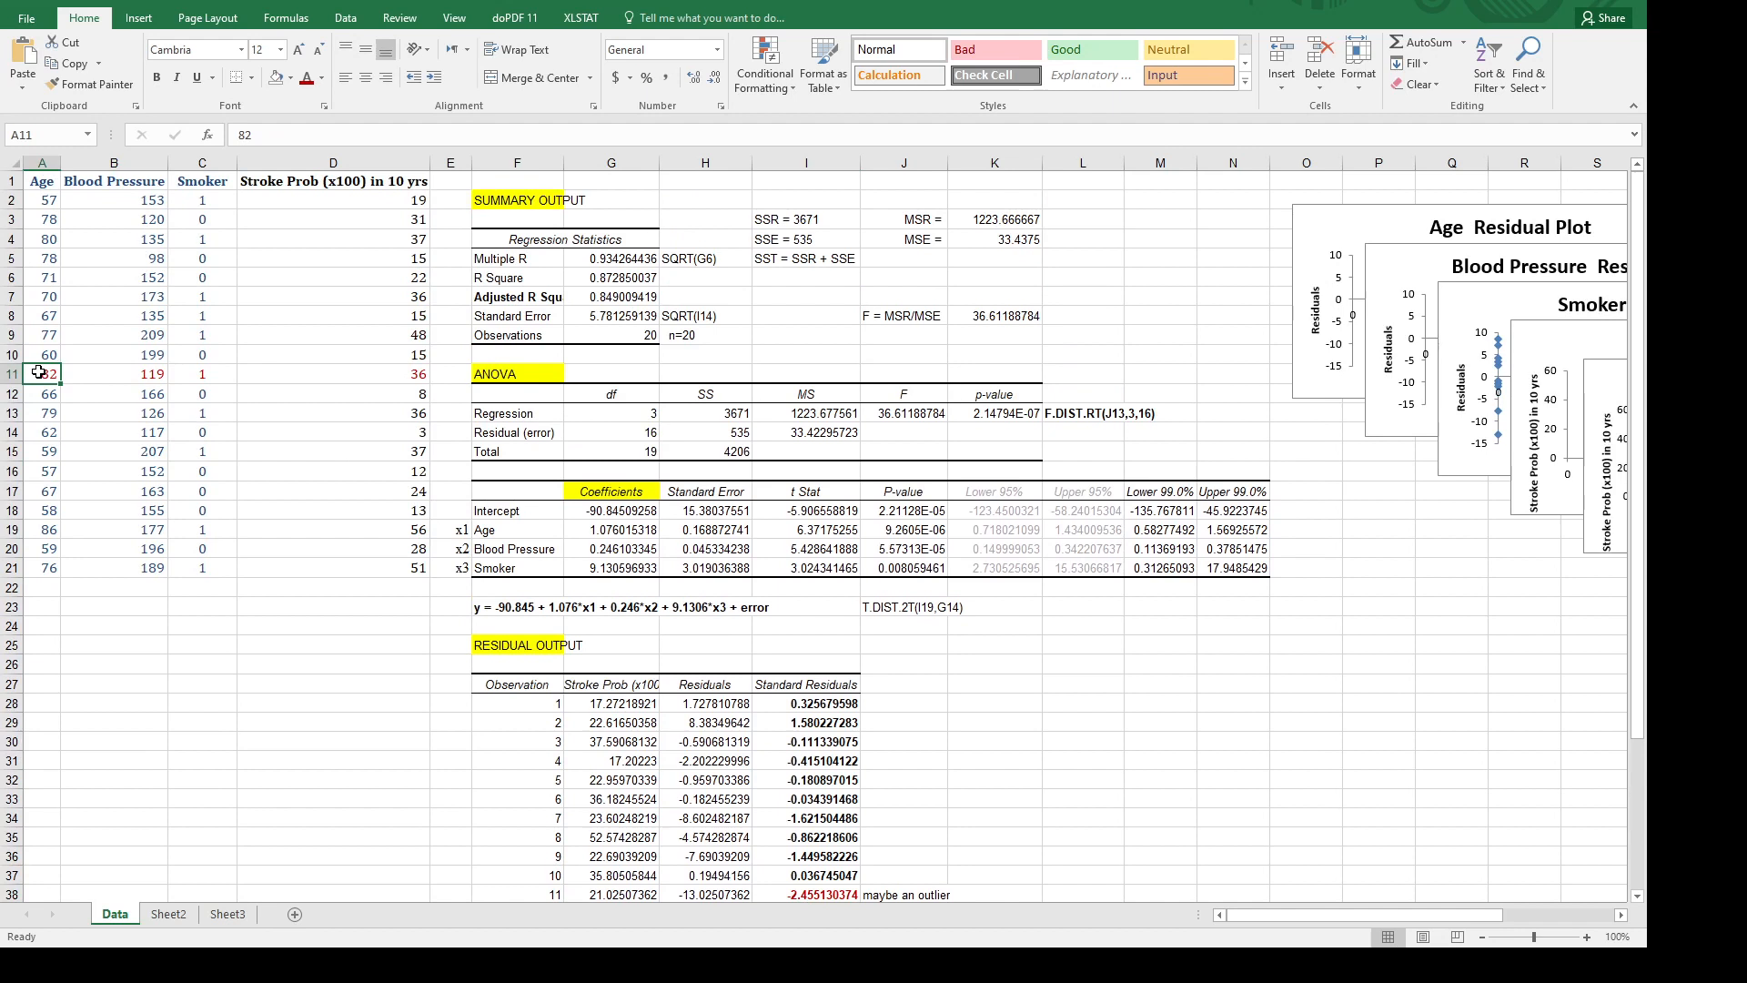
{"action": "key", "text": "shift+Right"}
{"action": "key", "text": "shift+Right"}
{"action": "key", "text": "shift+Right"}
{"action": "key", "text": "shift+Right"}
{"action": "key", "text": "shift+Left"}
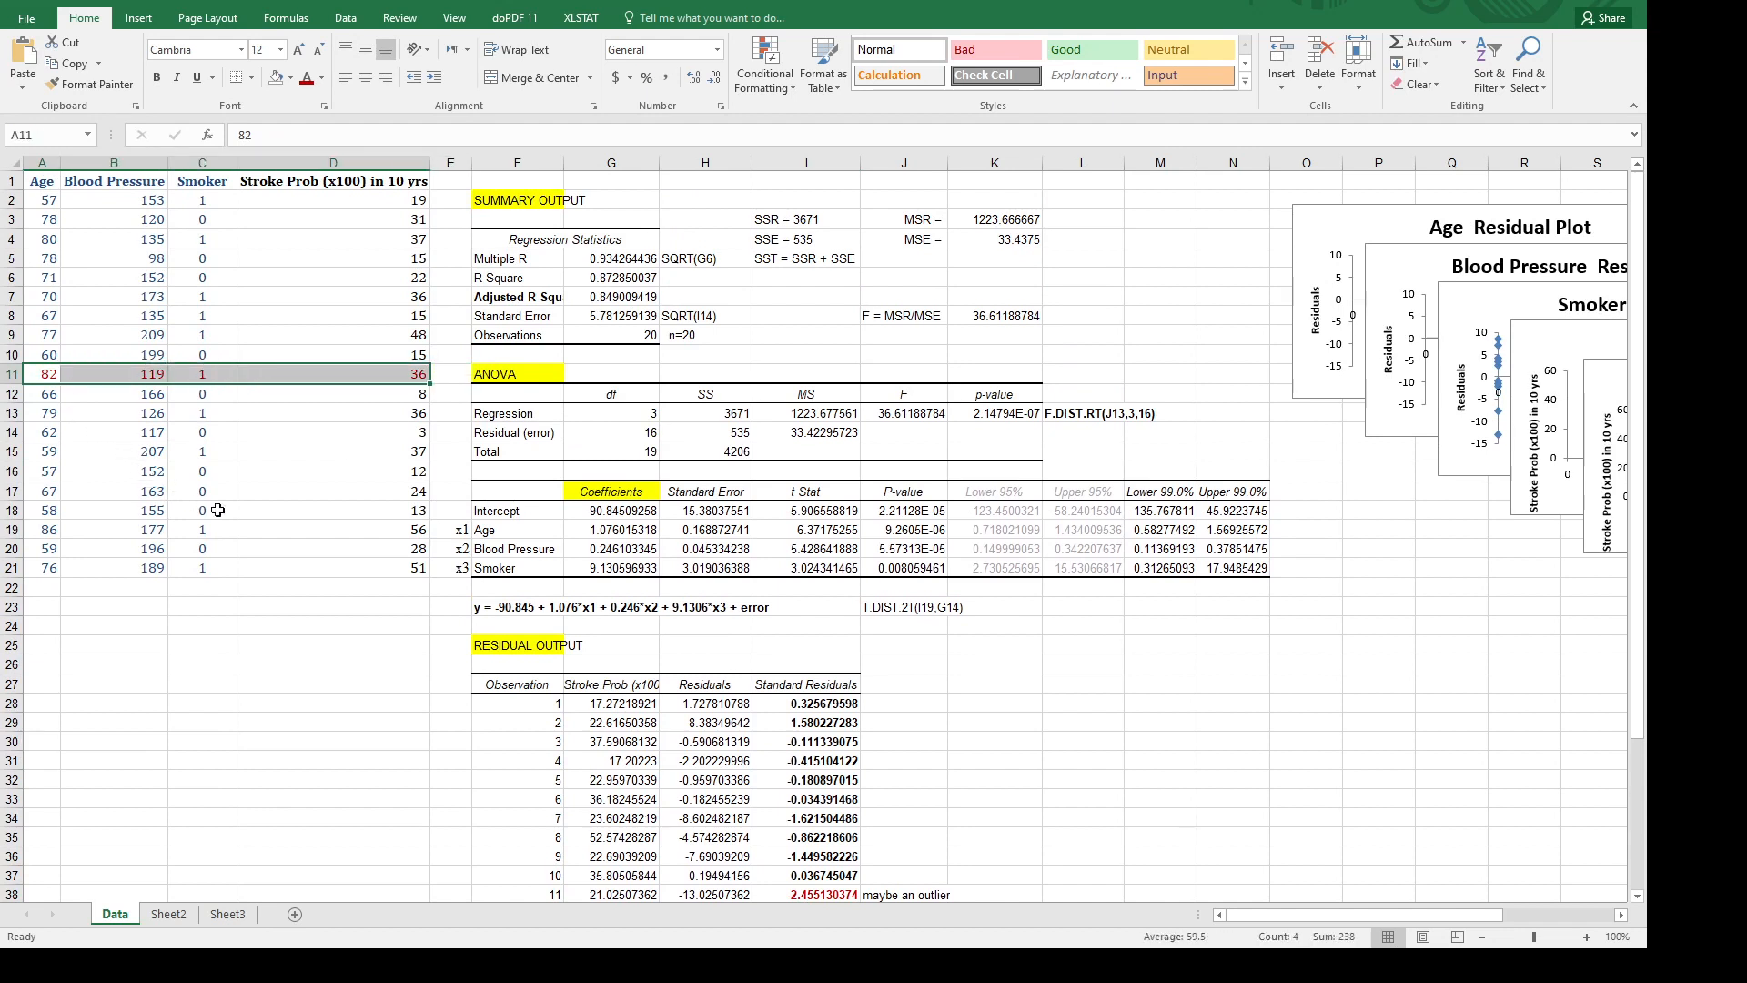
{"action": "left_click", "coordinate": [603, 518]}
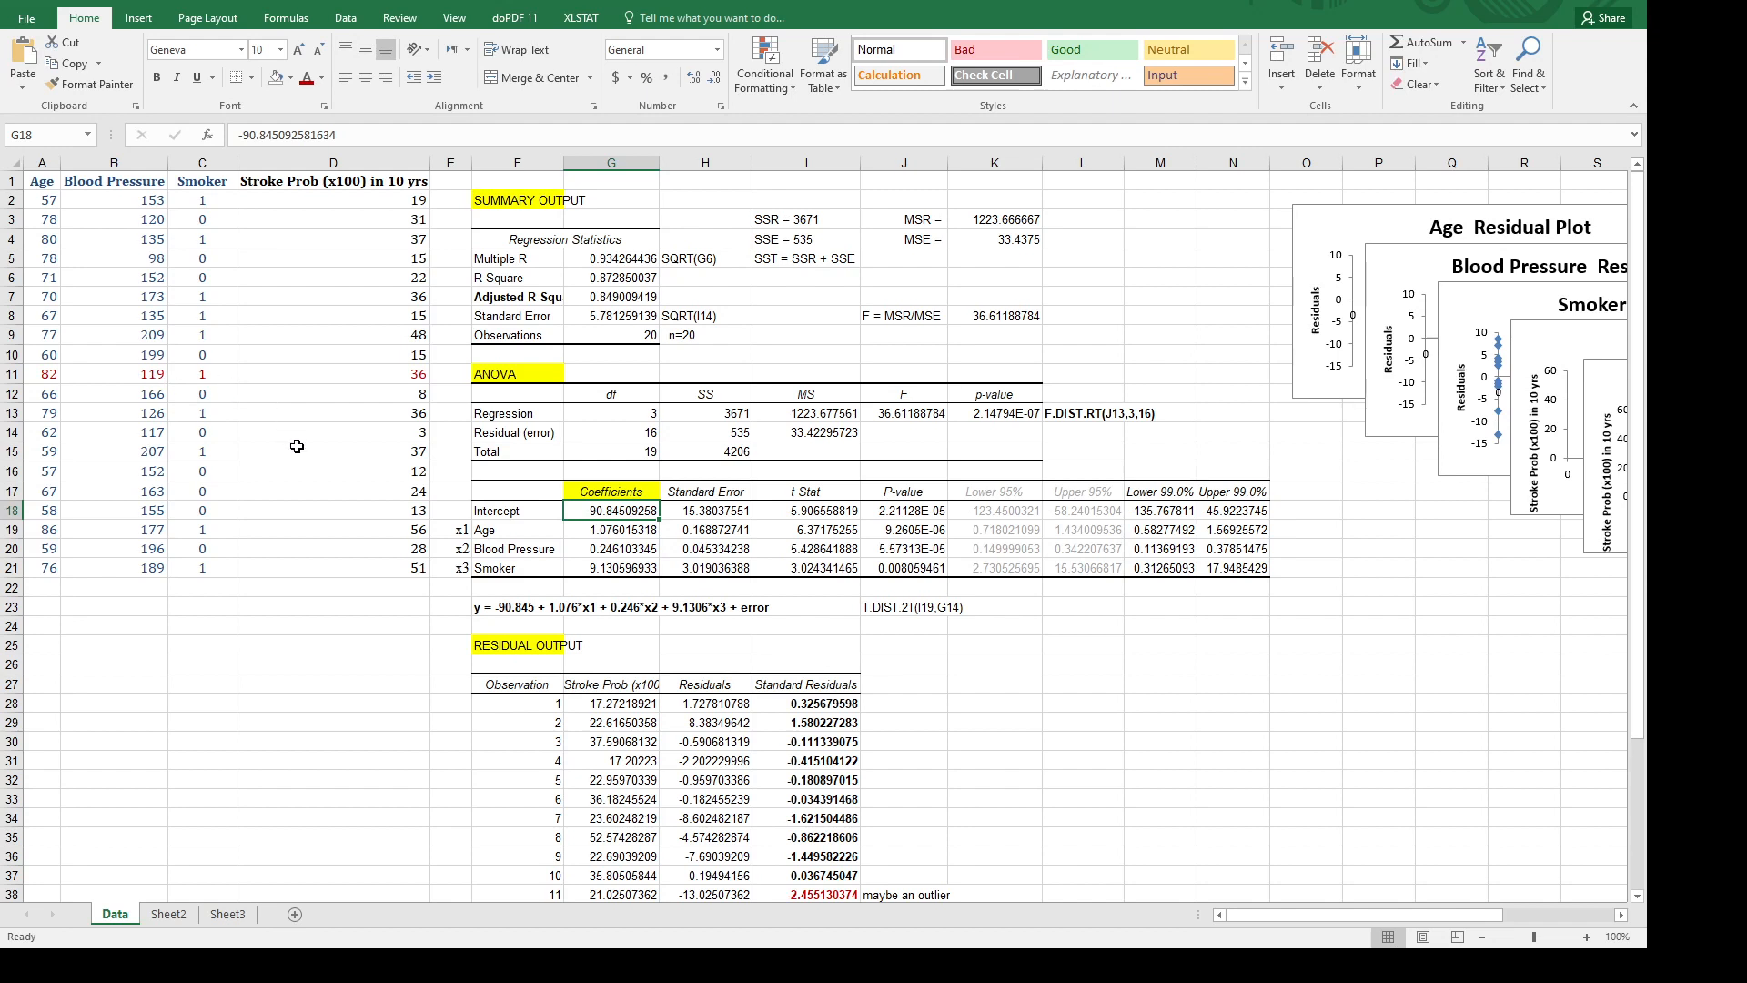
{"action": "left_click", "coordinate": [35, 185]}
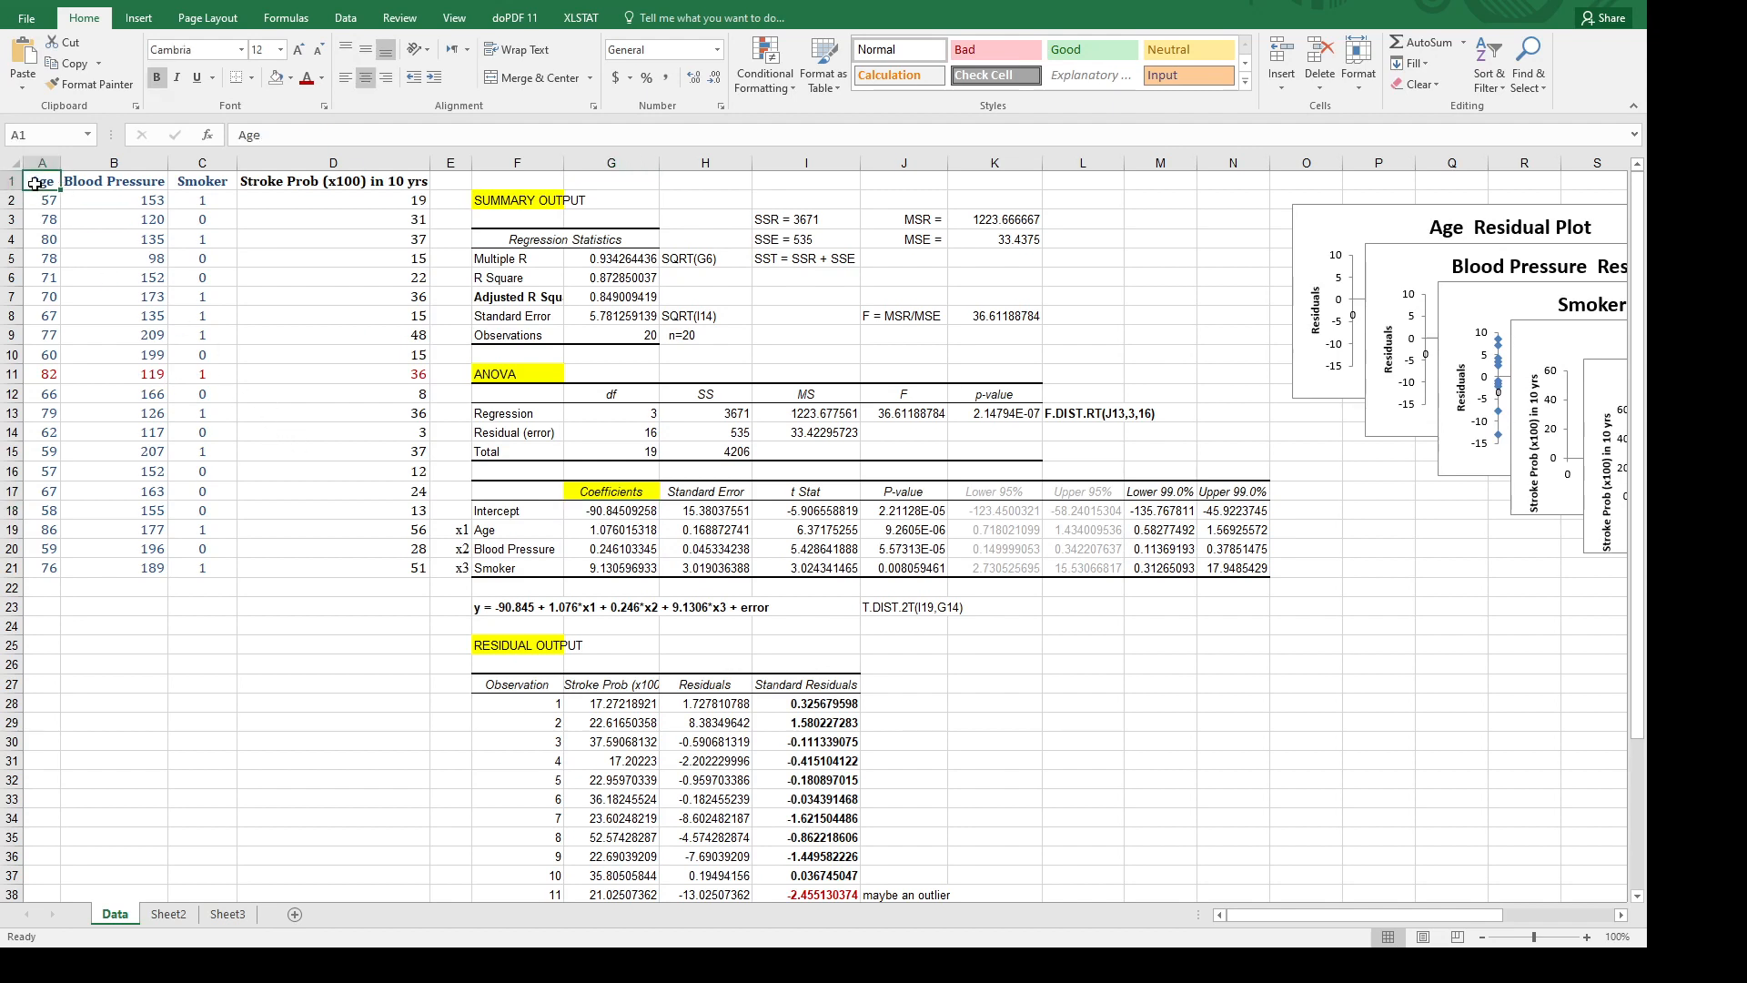
{"action": "key", "text": "shift+Right"}
{"action": "key", "text": "shift+Right"}
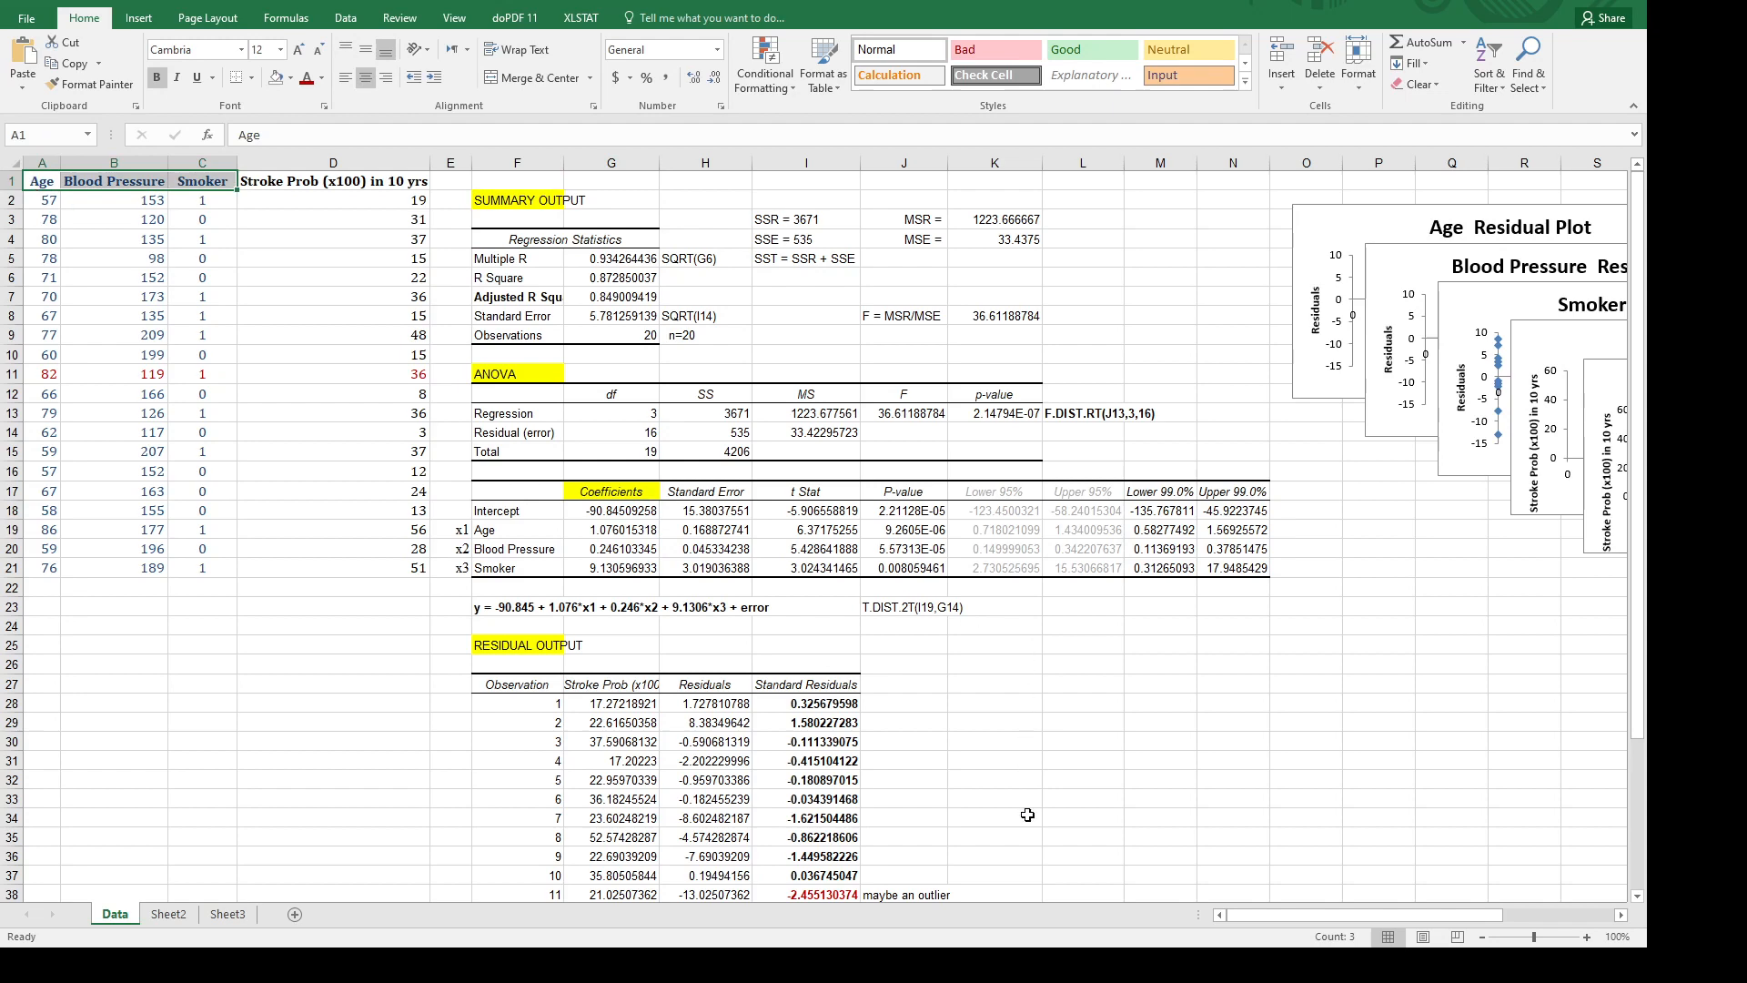
Separate the Smoker, Blood Pressure and Age line fit plots by moving them out of the chart stack into the area below.
{"action": "left_click_drag", "start_coordinate": [1237, 915], "coordinate": [1304, 919]}
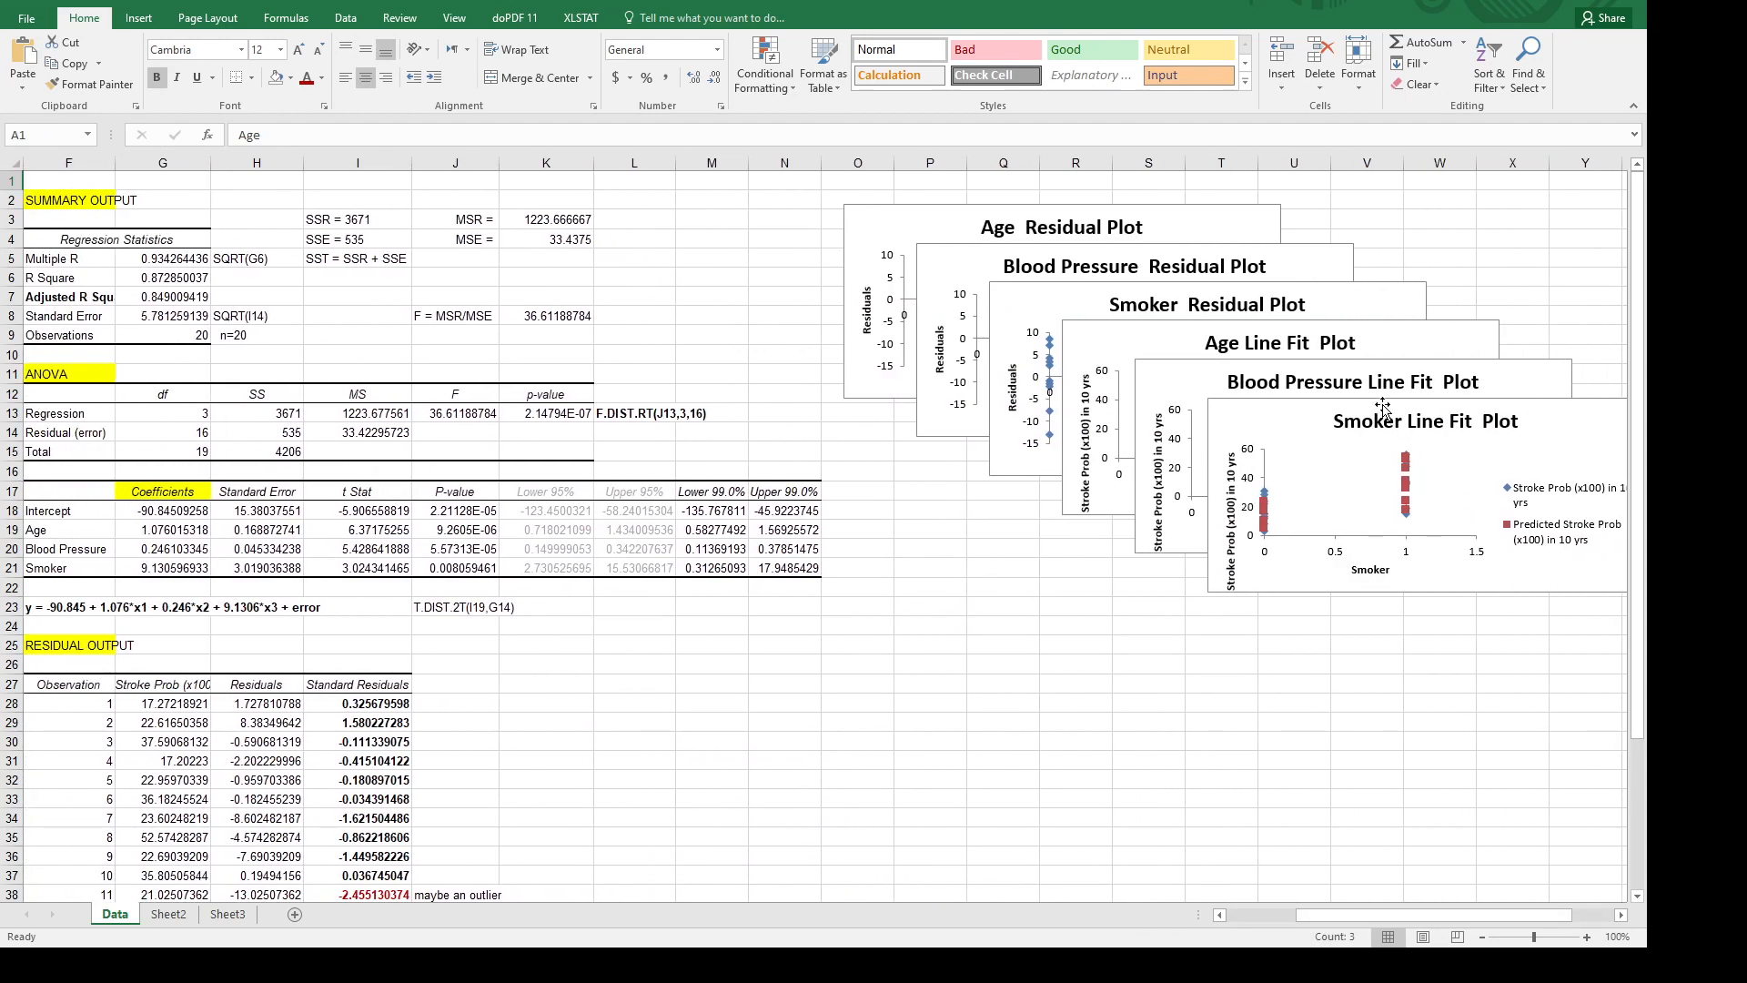
{"action": "left_click", "coordinate": [1372, 407]}
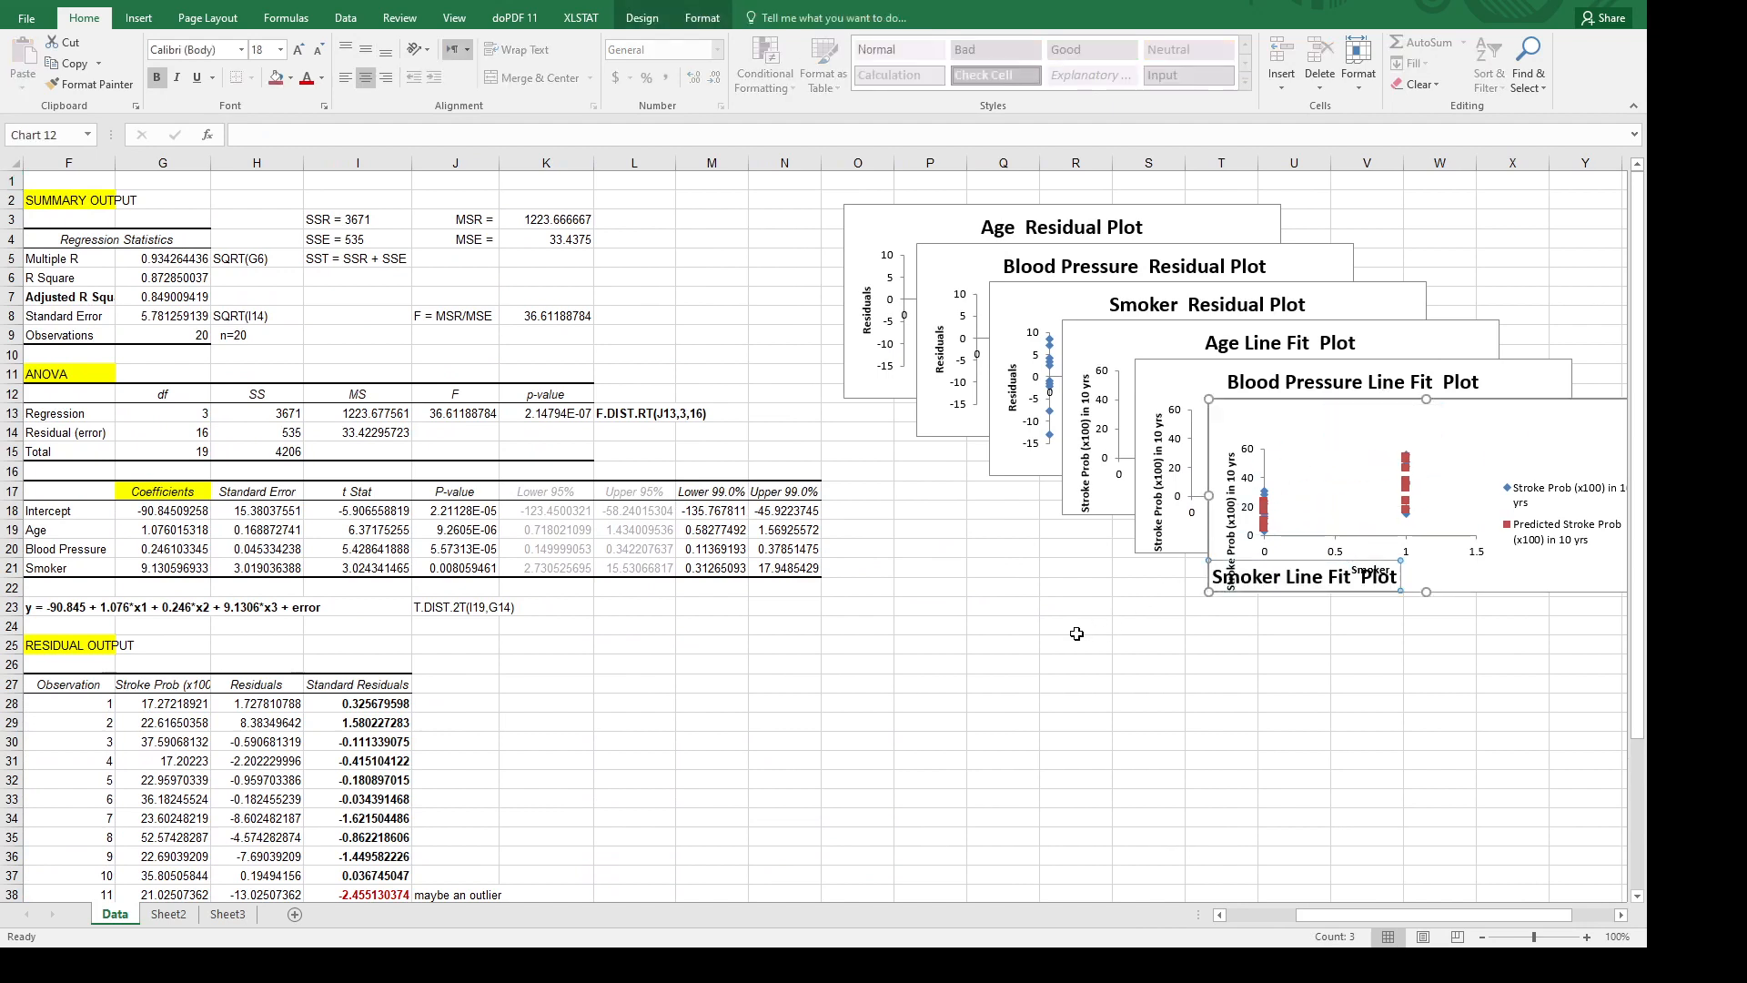
{"action": "left_click_drag", "start_coordinate": [1230, 445], "coordinate": [566, 695]}
{"action": "left_click_drag", "start_coordinate": [1190, 369], "coordinate": [1121, 650]}
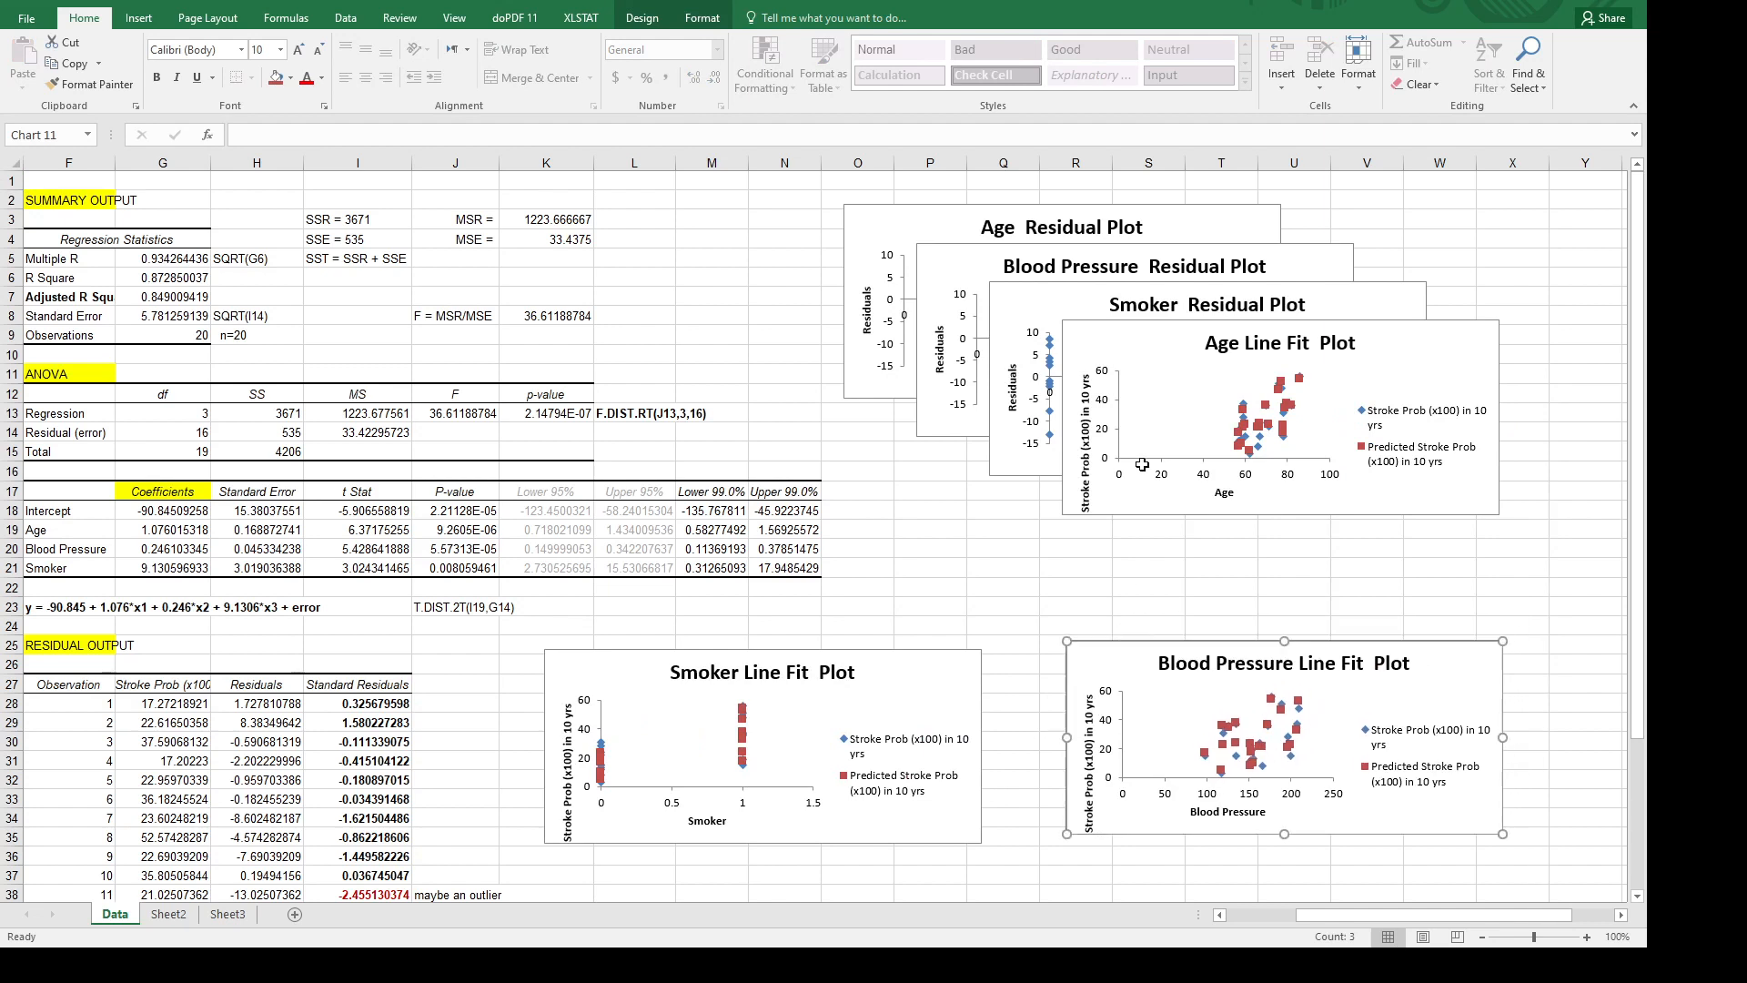
{"action": "left_click_drag", "start_coordinate": [1172, 324], "coordinate": [964, 459]}
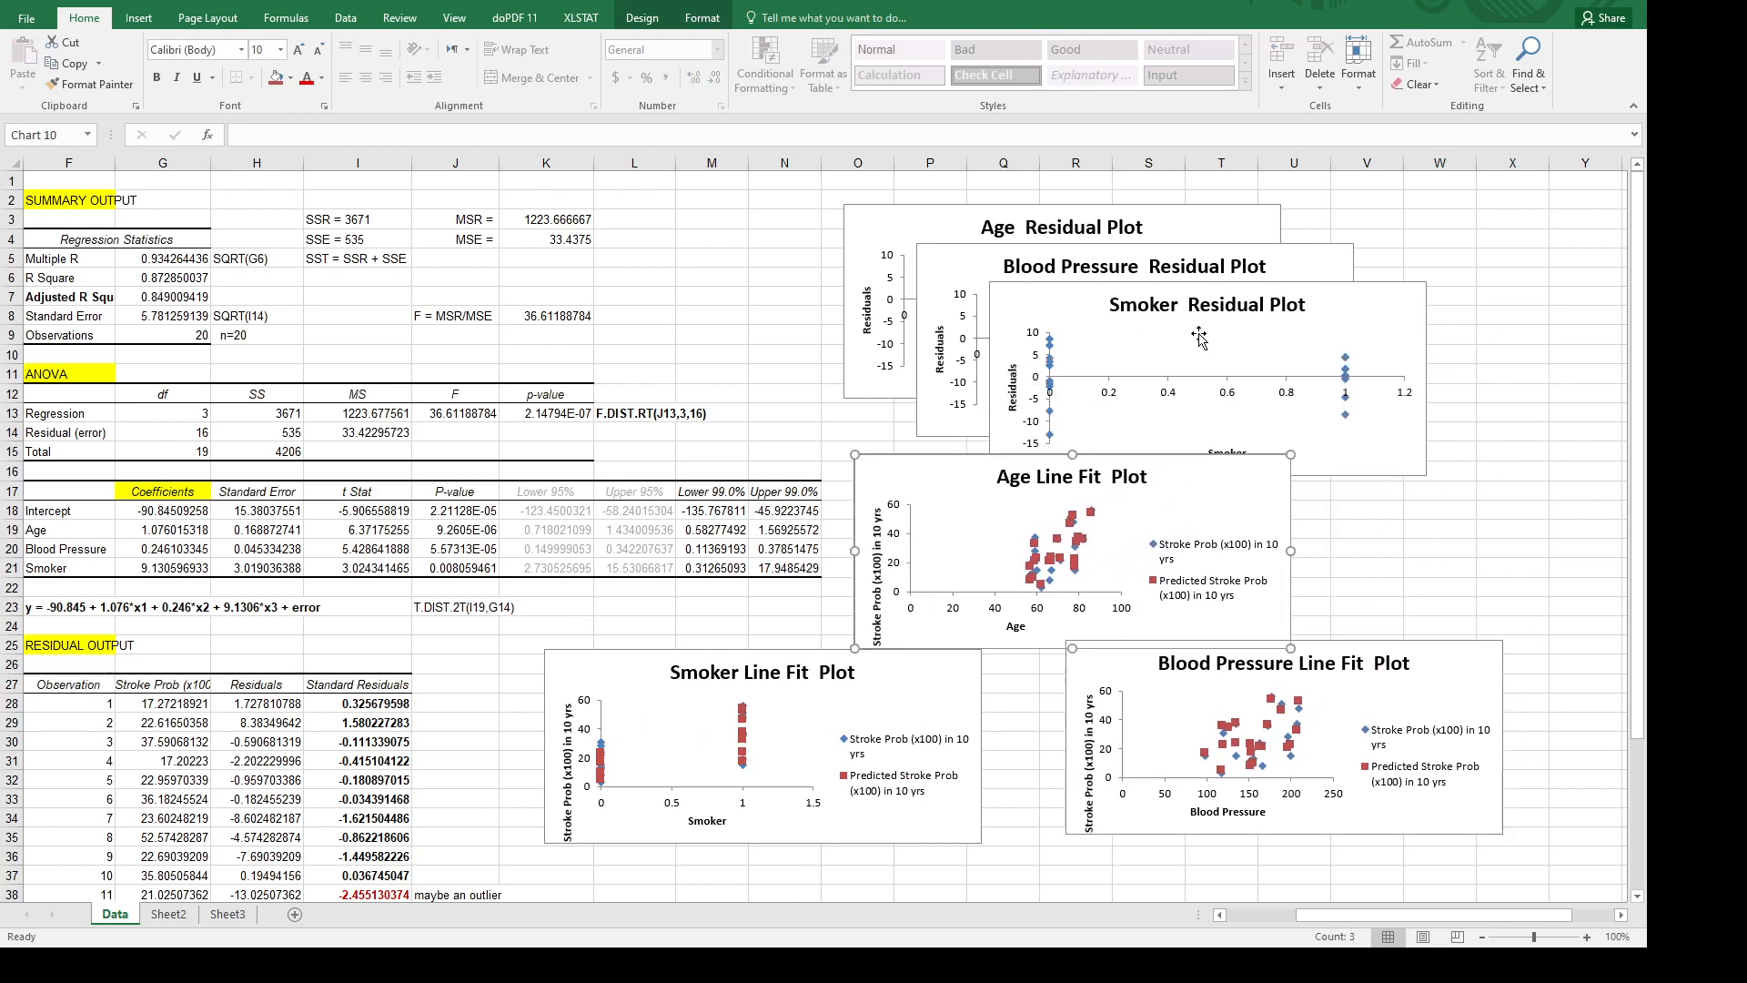
Spread out the Smoker, Blood Pressure and Age residual plots, placing the Age plot fully visible in the first rows.
{"action": "left_click_drag", "start_coordinate": [1106, 283], "coordinate": [1169, 400]}
{"action": "left_click_drag", "start_coordinate": [1118, 260], "coordinate": [1248, 238]}
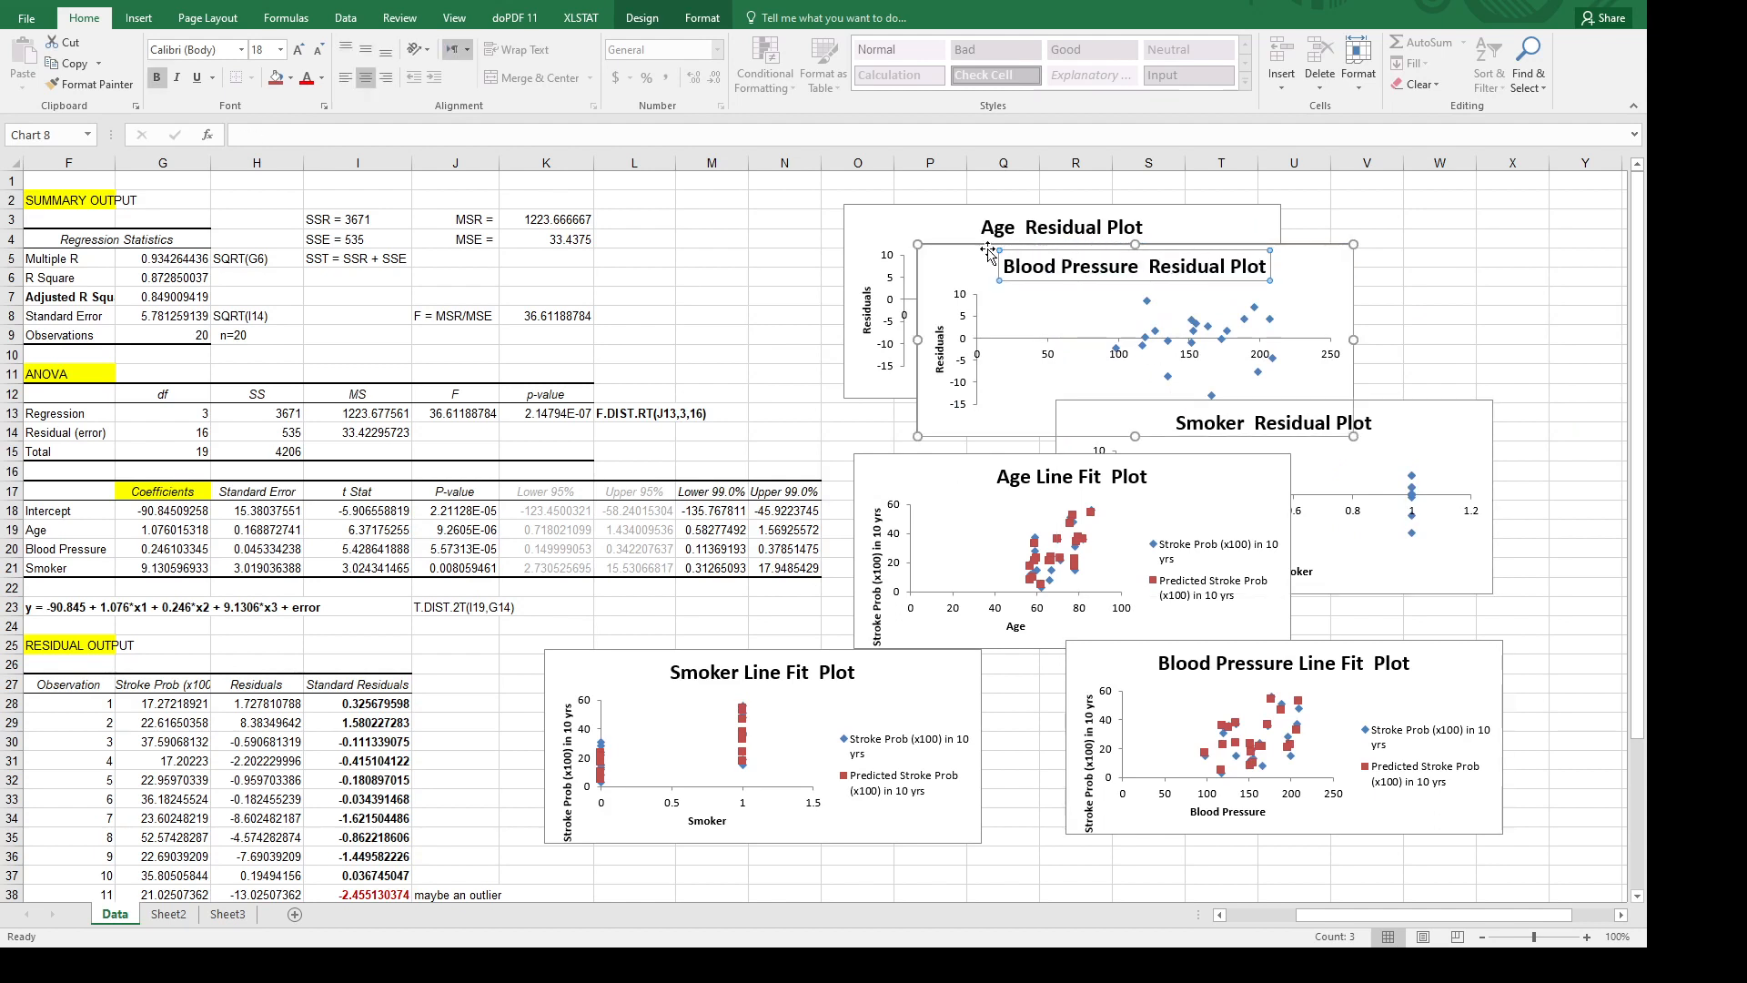
{"action": "left_click_drag", "start_coordinate": [989, 252], "coordinate": [1001, 181]}
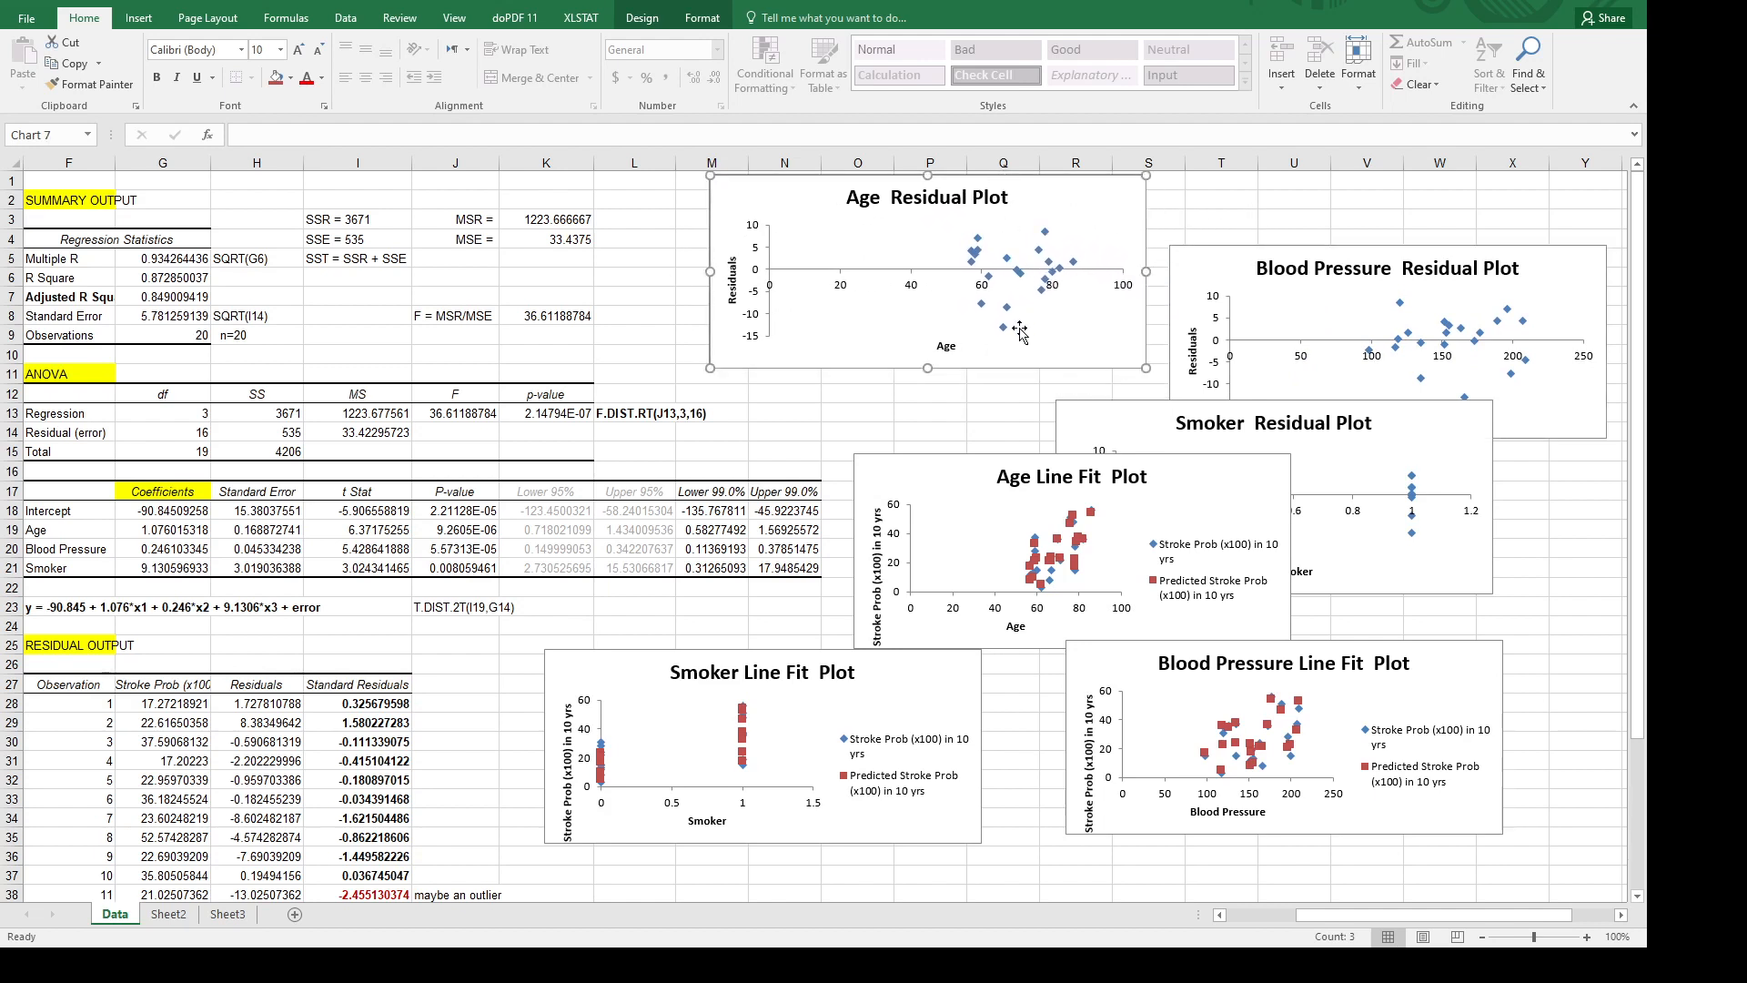
{"action": "left_click", "coordinate": [949, 347]}
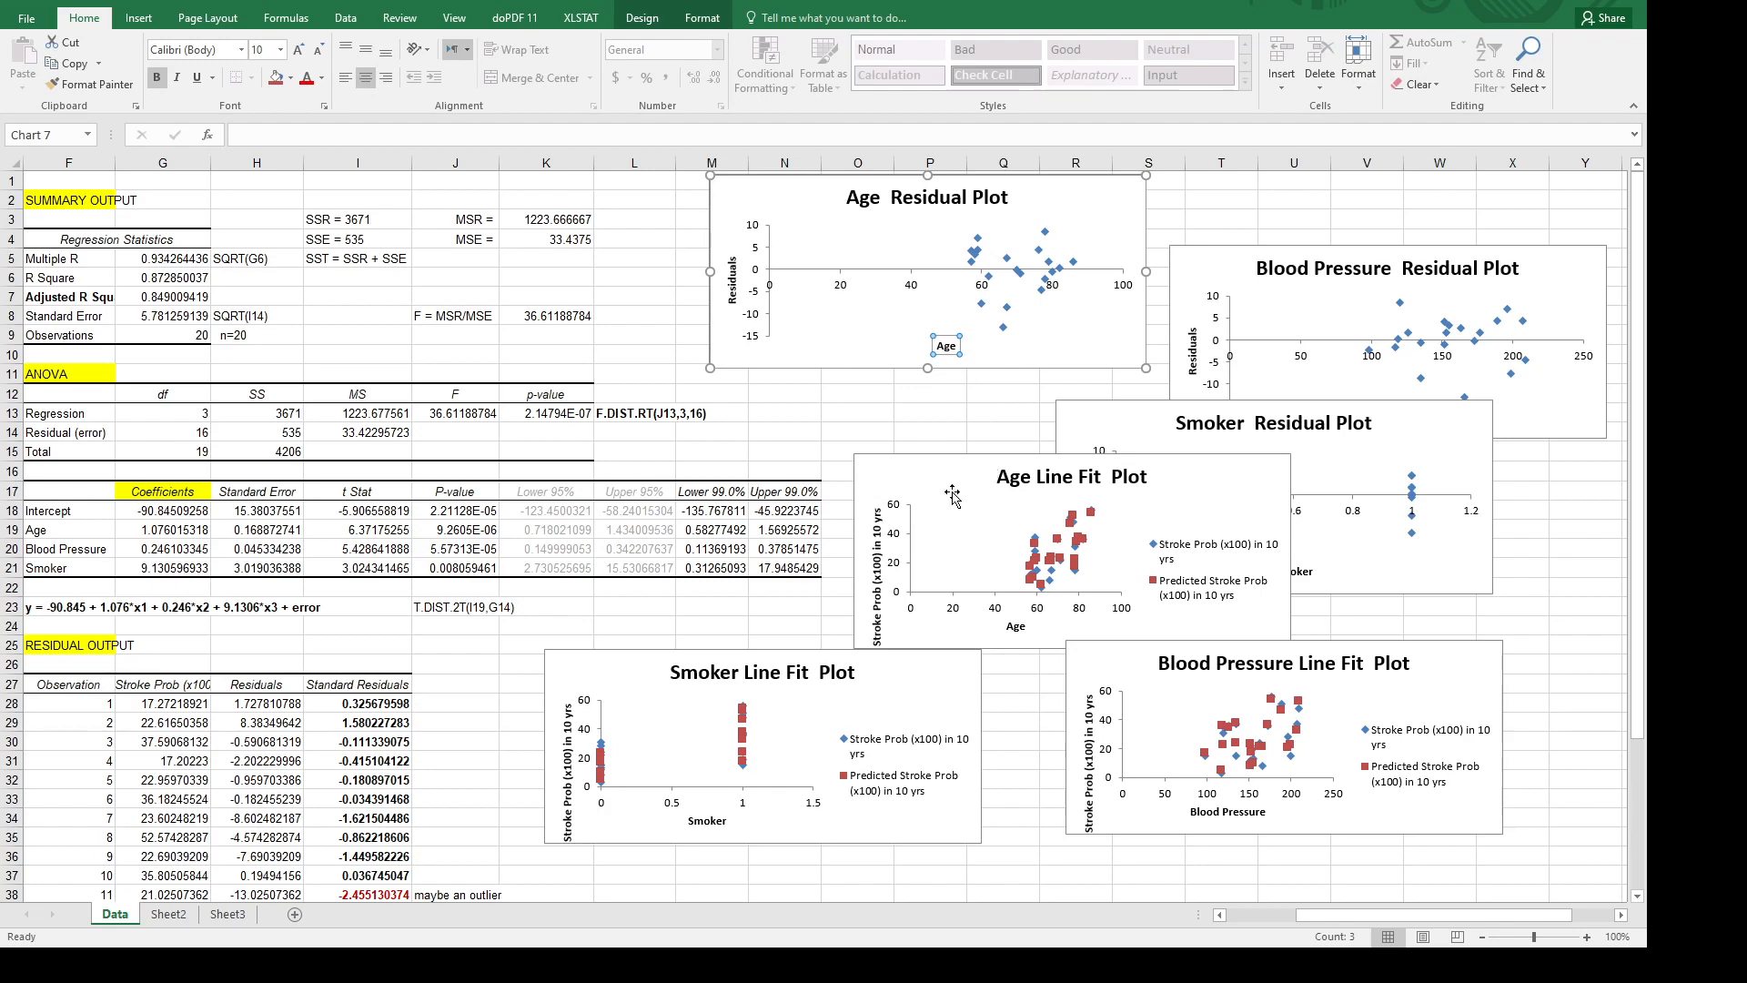
Insert a scatter chart of the standard residuals in I28:I47 against the predicted stroke probabilities in G28:G47.
{"action": "left_click_drag", "start_coordinate": [1317, 915], "coordinate": [1241, 915]}
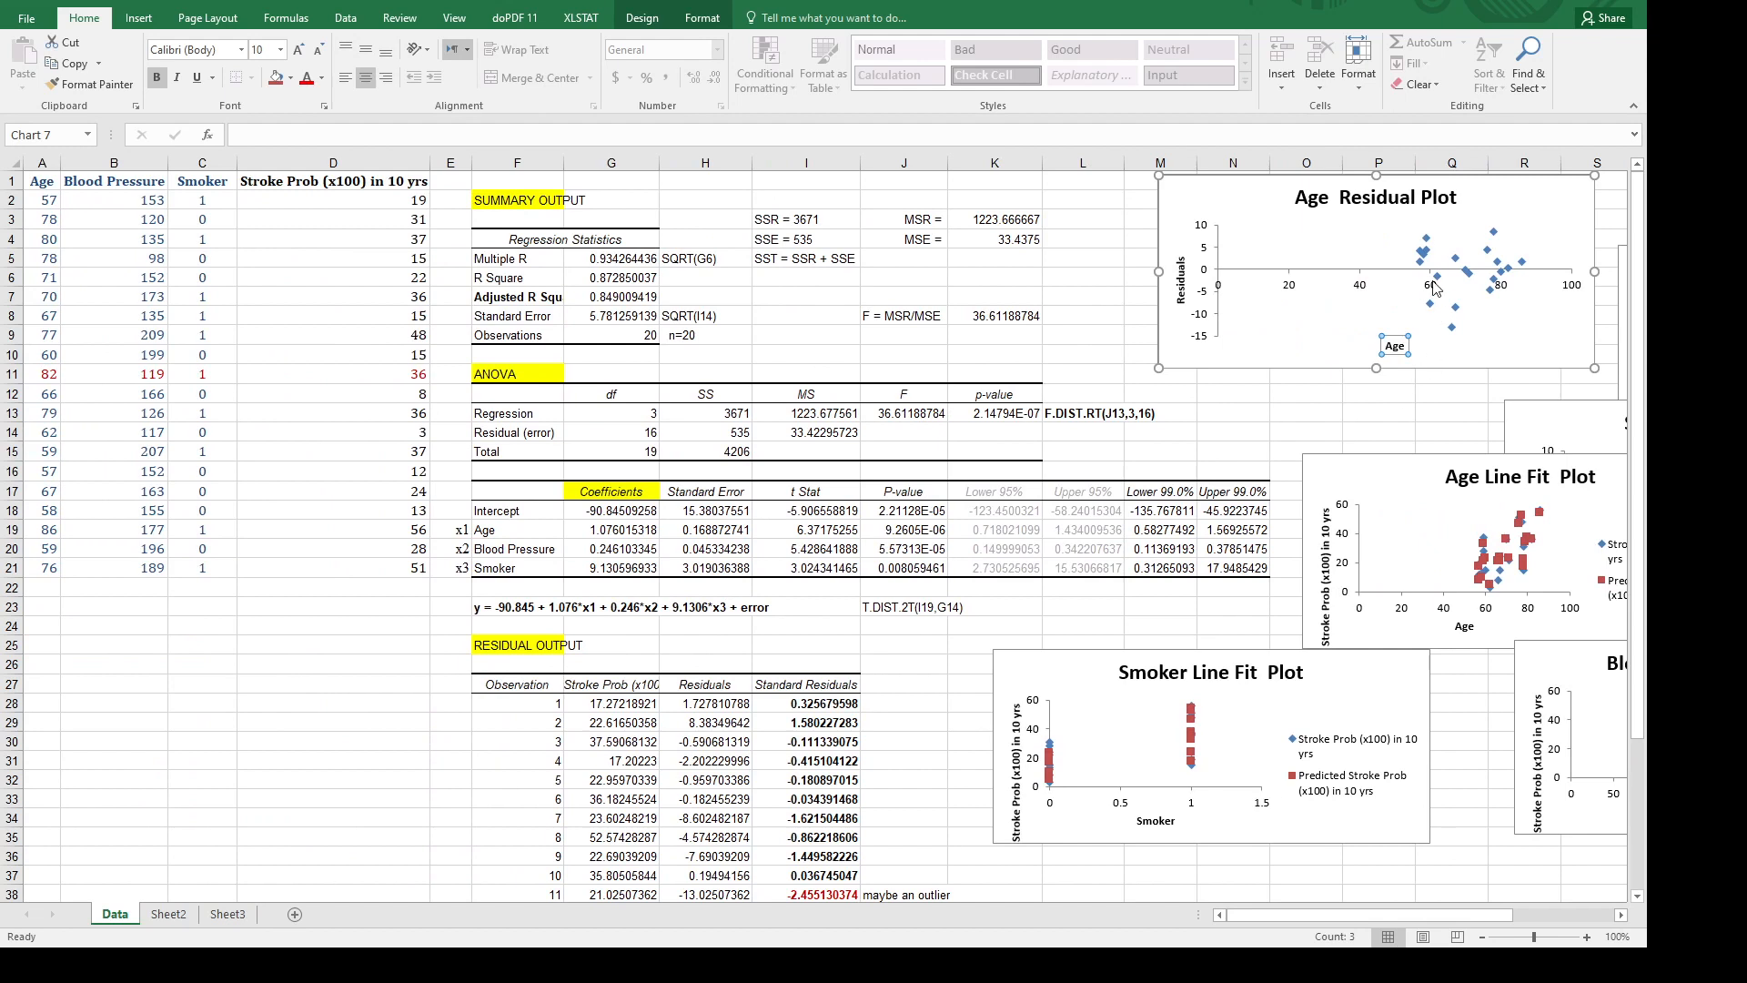
{"action": "left_click", "coordinate": [829, 681]}
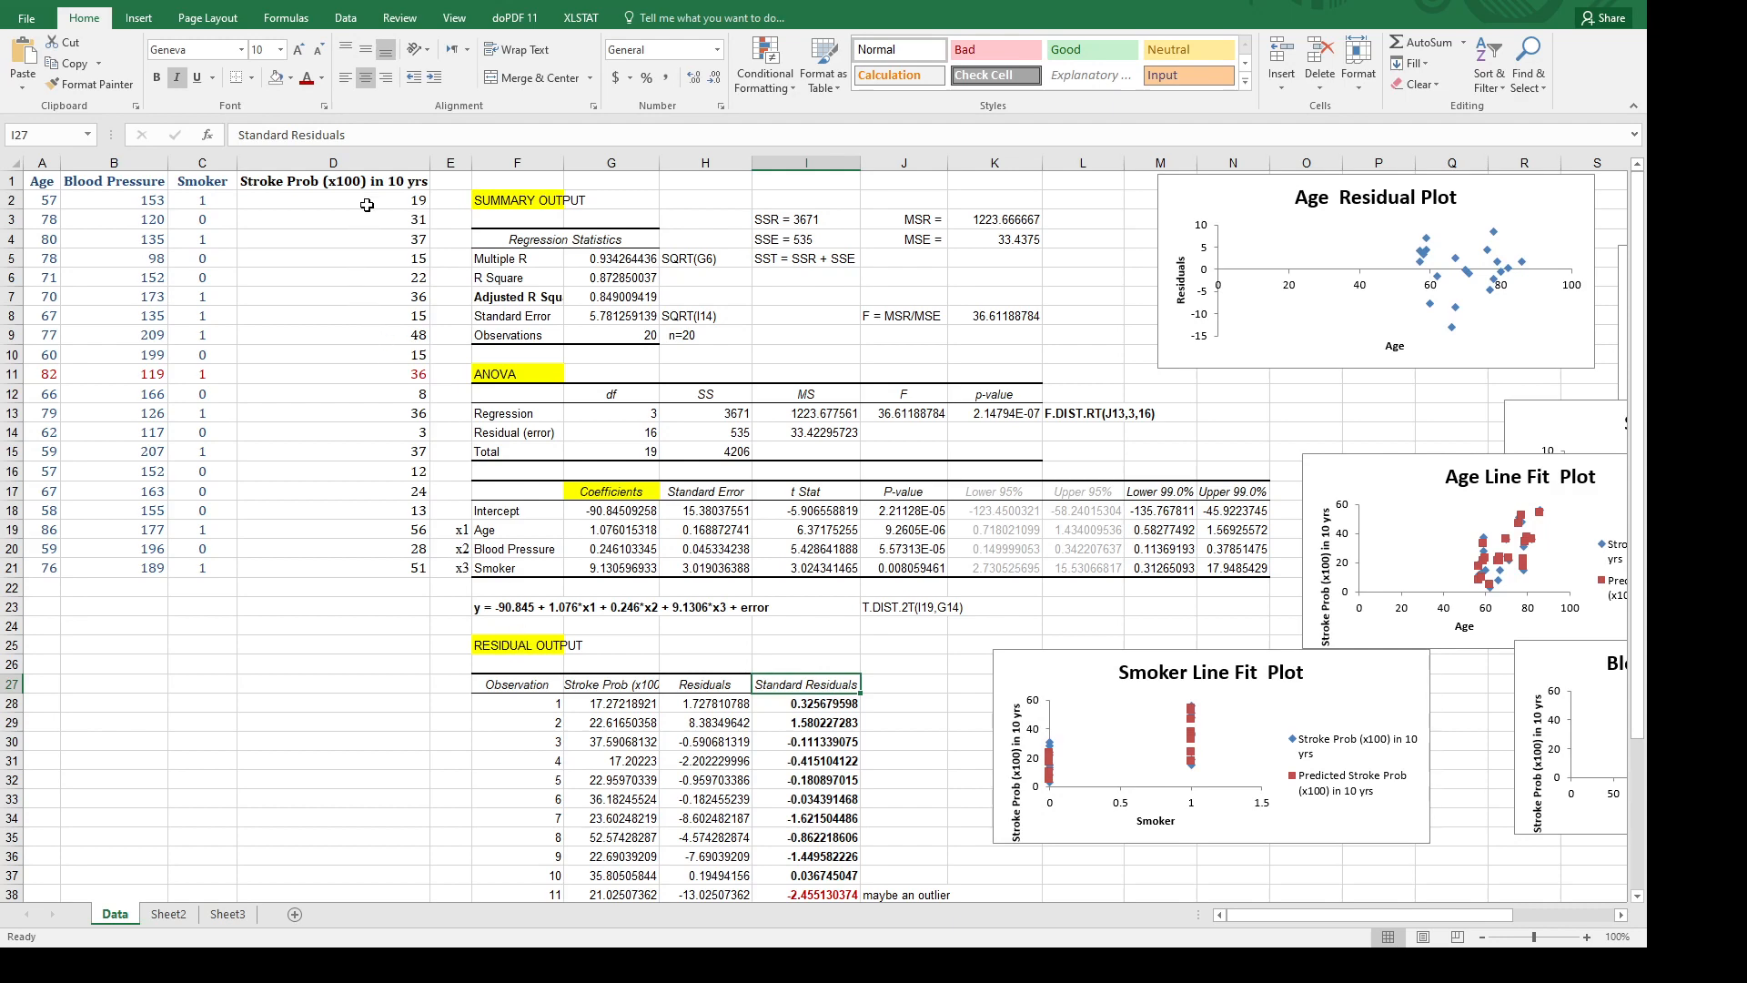
{"action": "scroll", "coordinate": [410, 250], "scroll_direction": "down", "scroll_amount": 1}
{"action": "left_click", "coordinate": [611, 648]}
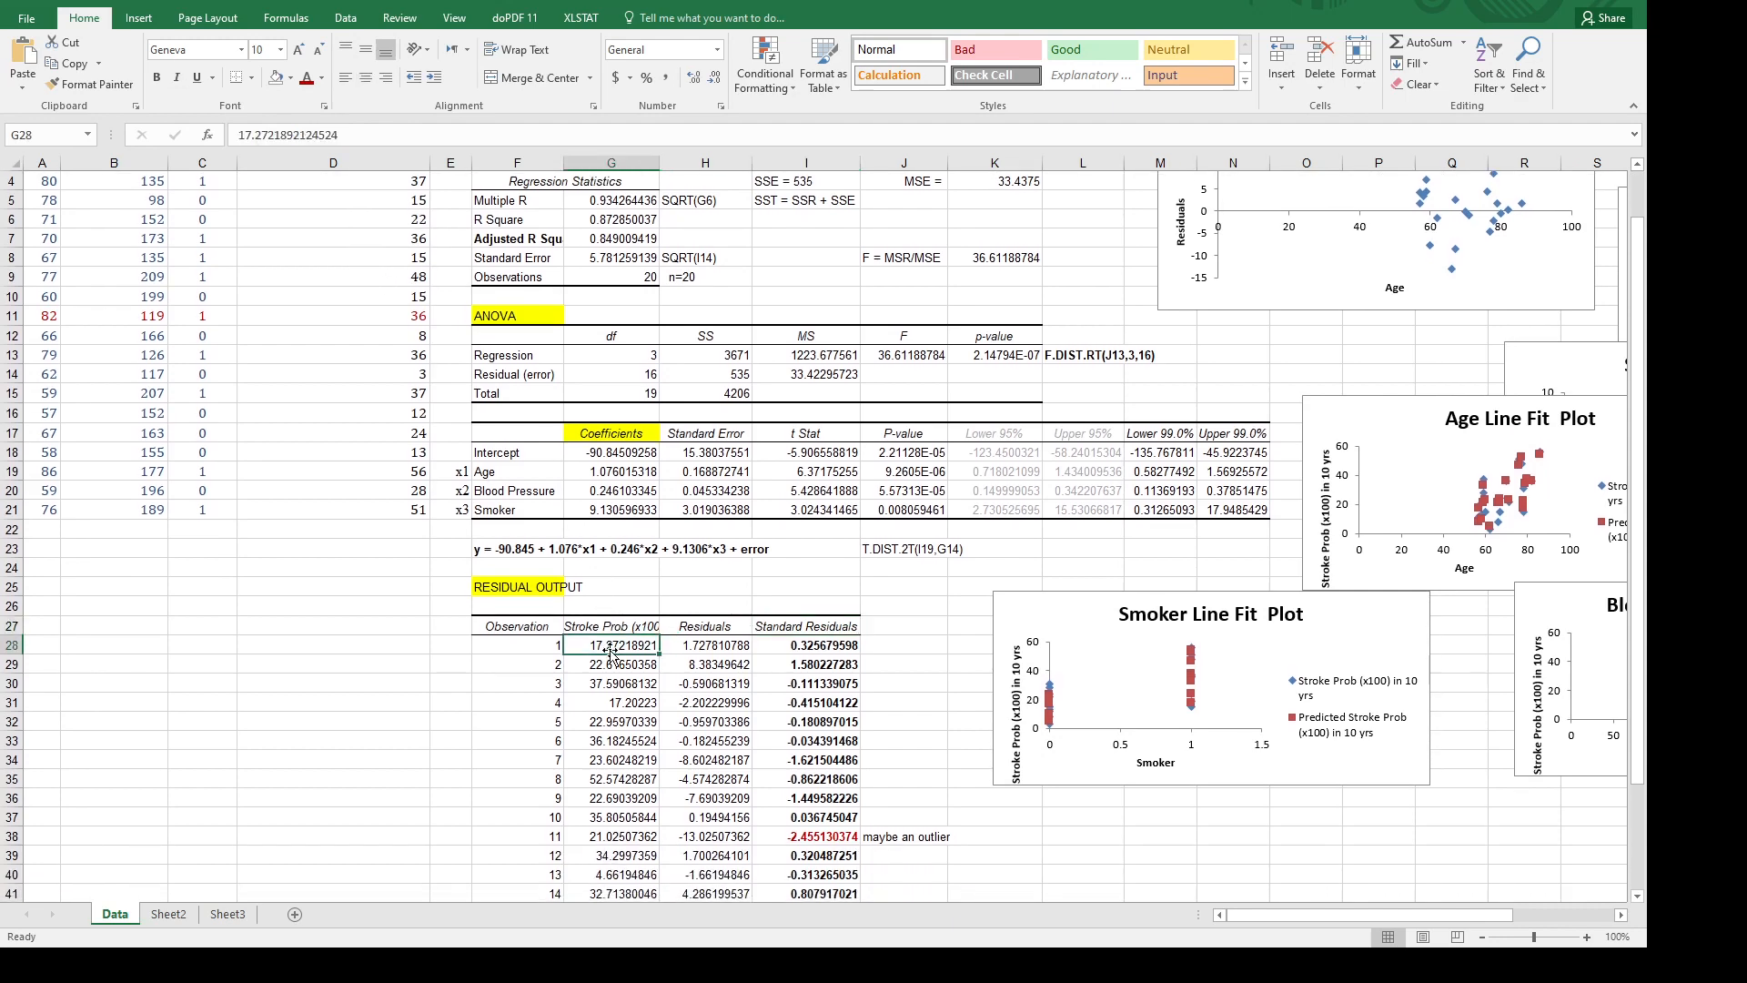
{"action": "key", "text": "shift+Down"}
{"action": "key", "text": "shift+Down"}
{"action": "key", "text": "shift+Down"}
{"action": "scroll", "coordinate": [611, 648], "scroll_direction": "down", "scroll_amount": 4}
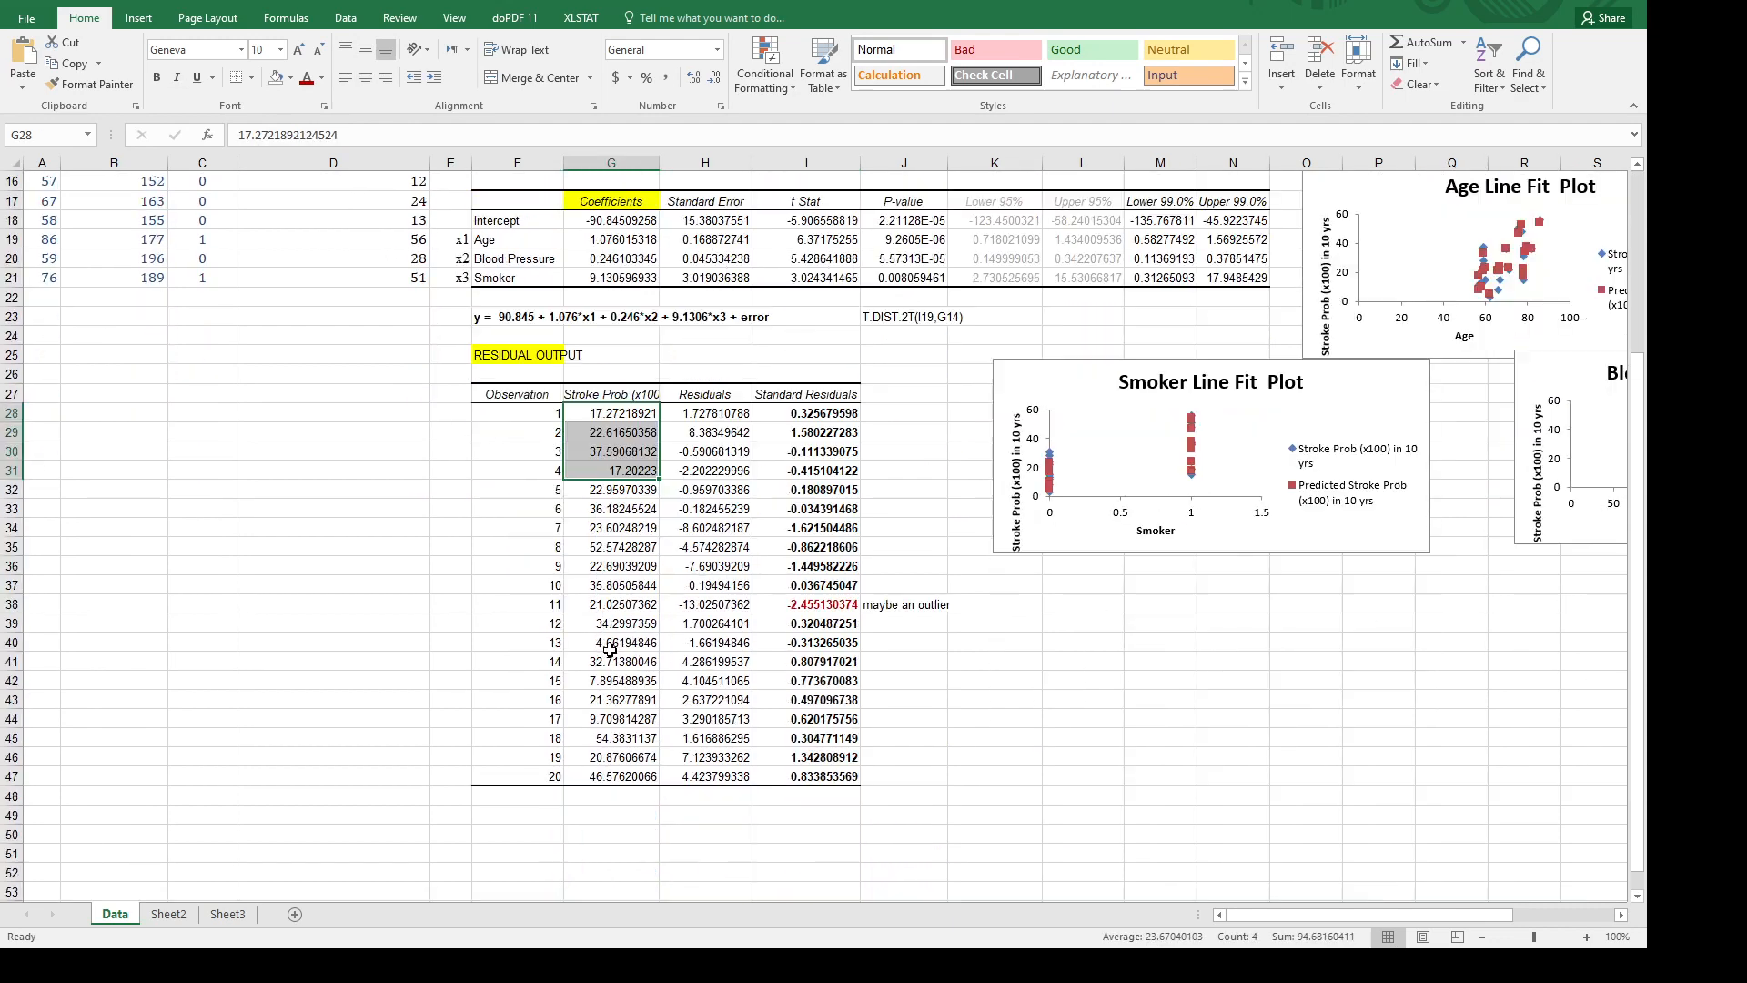
{"action": "key", "text": "shift+Down"}
{"action": "key", "text": "shift+Down"}
{"action": "key", "text": "shift+Down"}
{"action": "key", "text": "shift+Down"}
{"action": "key", "text": "shift+Down"}
{"action": "key", "text": "shift+Down"}
{"action": "key", "text": "shift+Down"}
{"action": "key", "text": "shift+Down"}
{"action": "key", "text": "shift+Down"}
{"action": "key", "text": "shift+Down"}
{"action": "key", "text": "shift+Down"}
{"action": "key", "text": "shift+Down"}
{"action": "key", "text": "shift+Down"}
{"action": "key", "text": "shift+Down"}
{"action": "key", "text": "shift+Down"}
{"action": "key", "text": "shift+Down"}
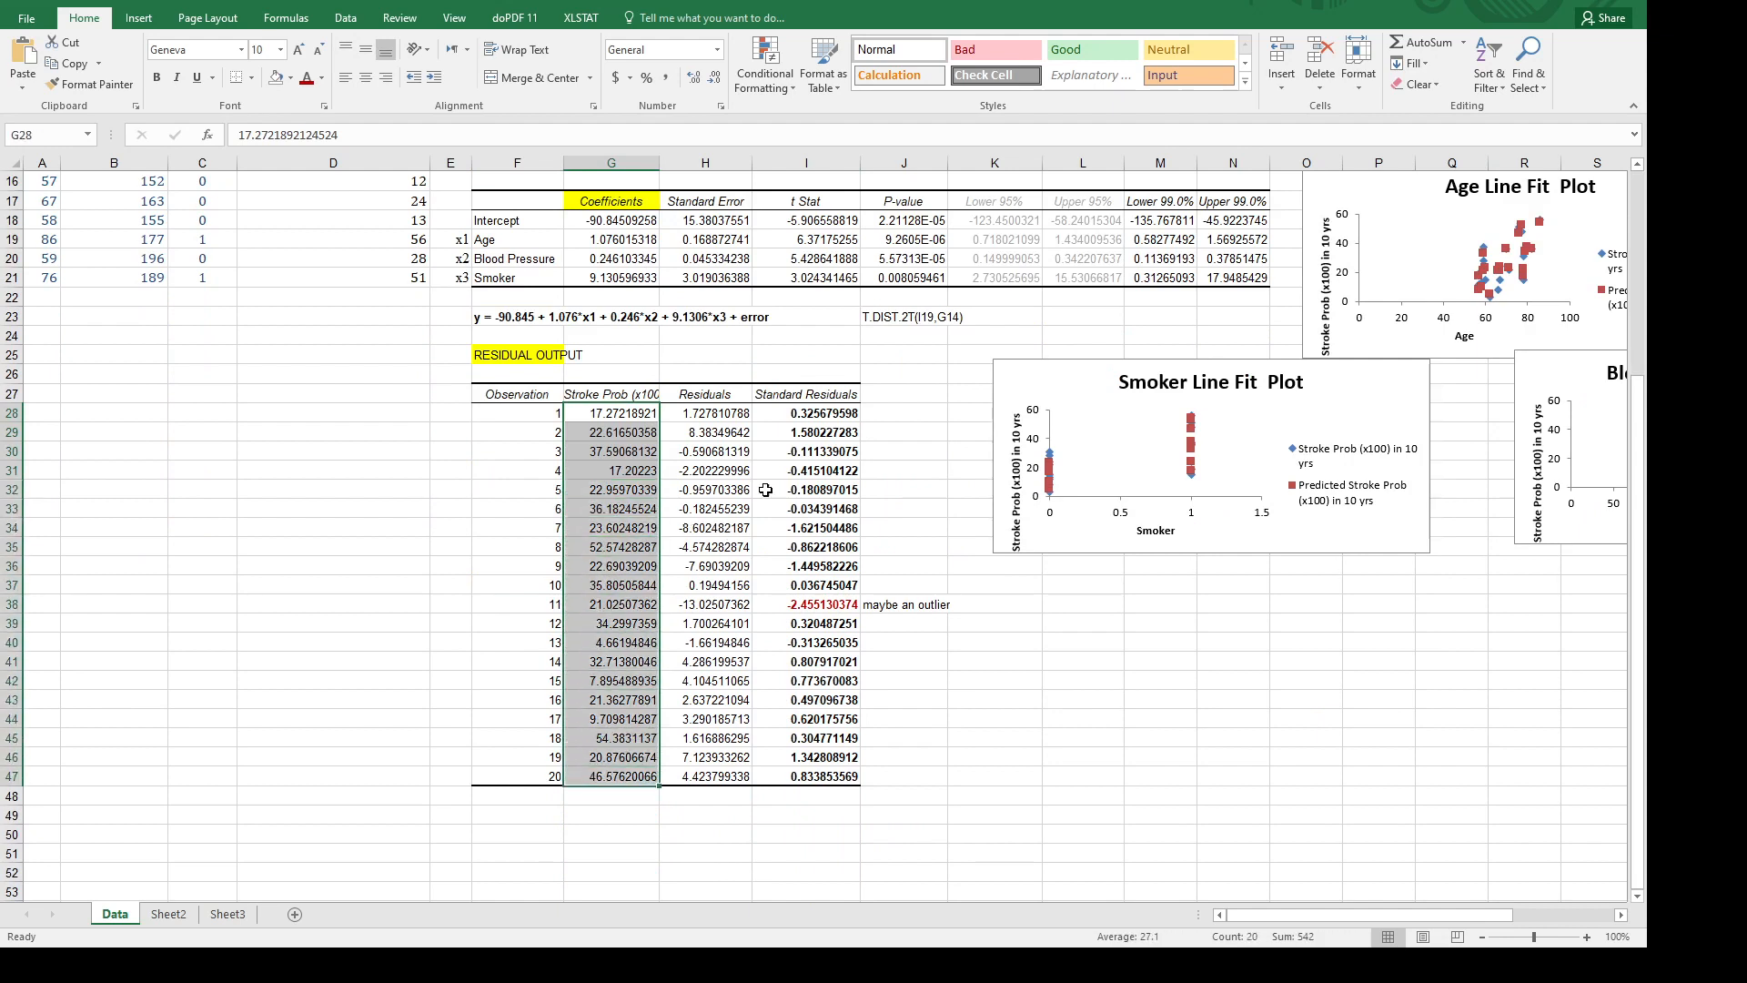
{"action": "left_click", "coordinate": [834, 415], "text": "ctrl"}
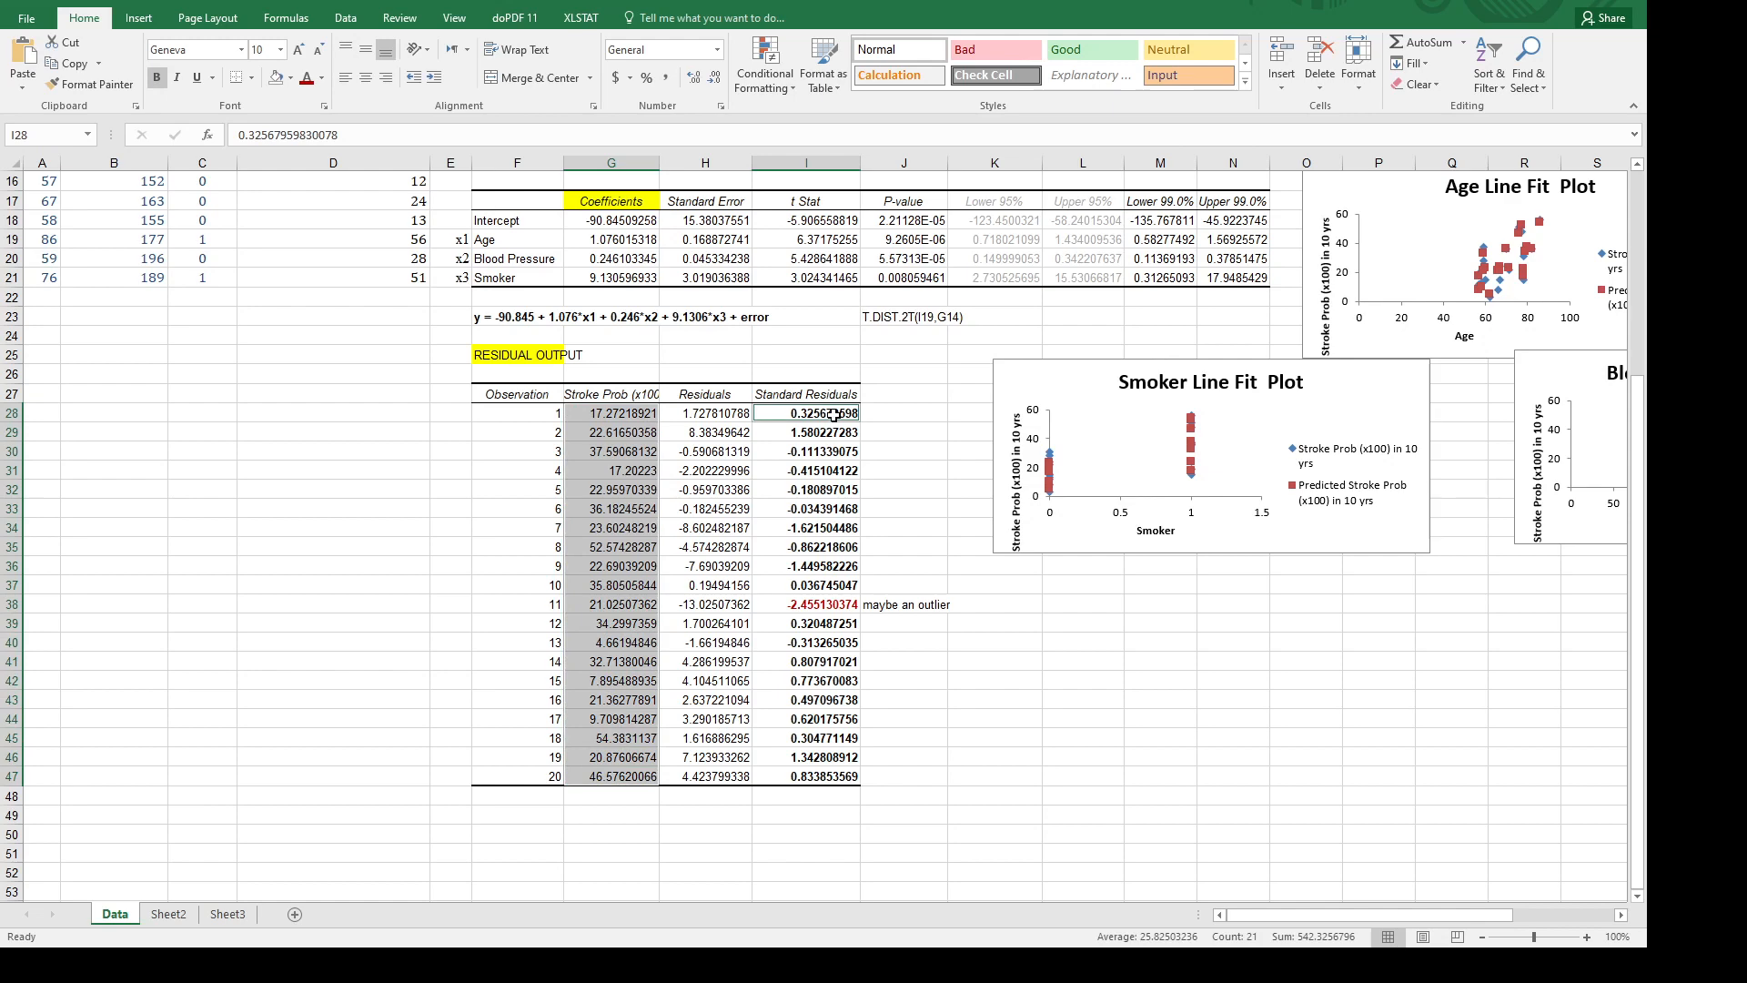
{"action": "key", "text": "ctrl+shift+Down"}
{"action": "key", "text": "ctrl+shift+Down"}
{"action": "key", "text": "ctrl+shift+Up"}
{"action": "key", "text": "ctrl+shift+Up"}
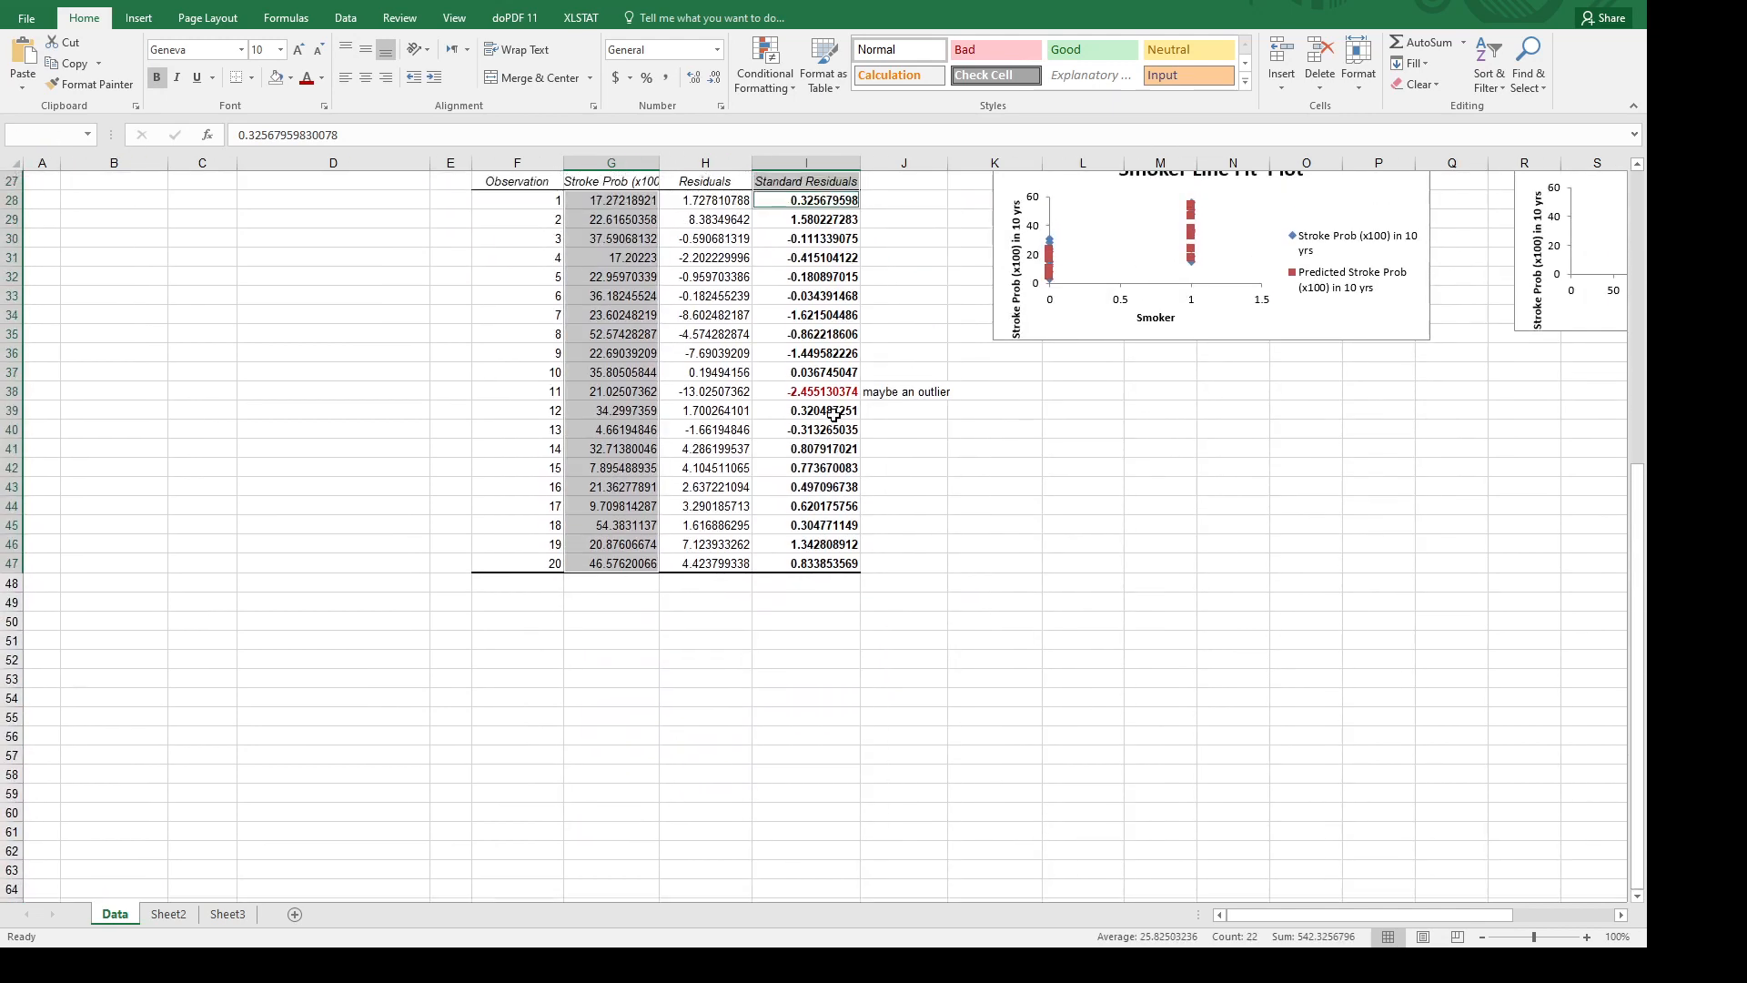
{"action": "key", "text": "ctrl+shift+Down"}
{"action": "scroll", "coordinate": [835, 415], "scroll_direction": "up", "scroll_amount": 2}
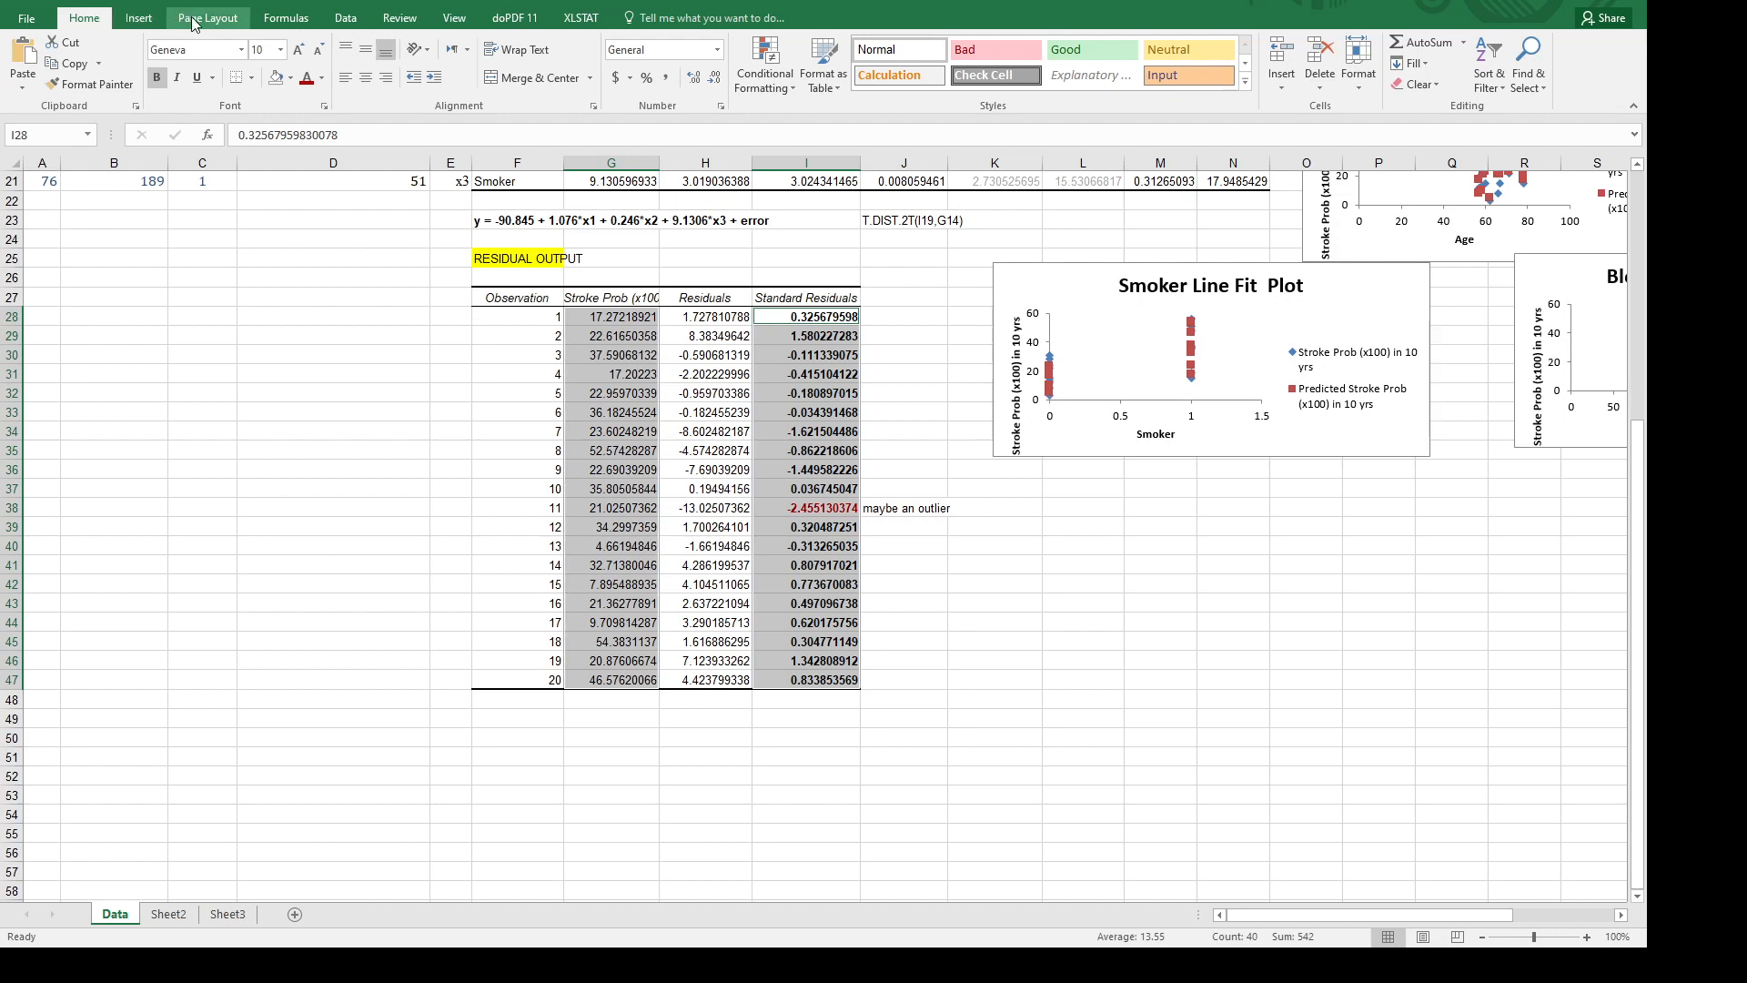
{"action": "left_click", "coordinate": [343, 19]}
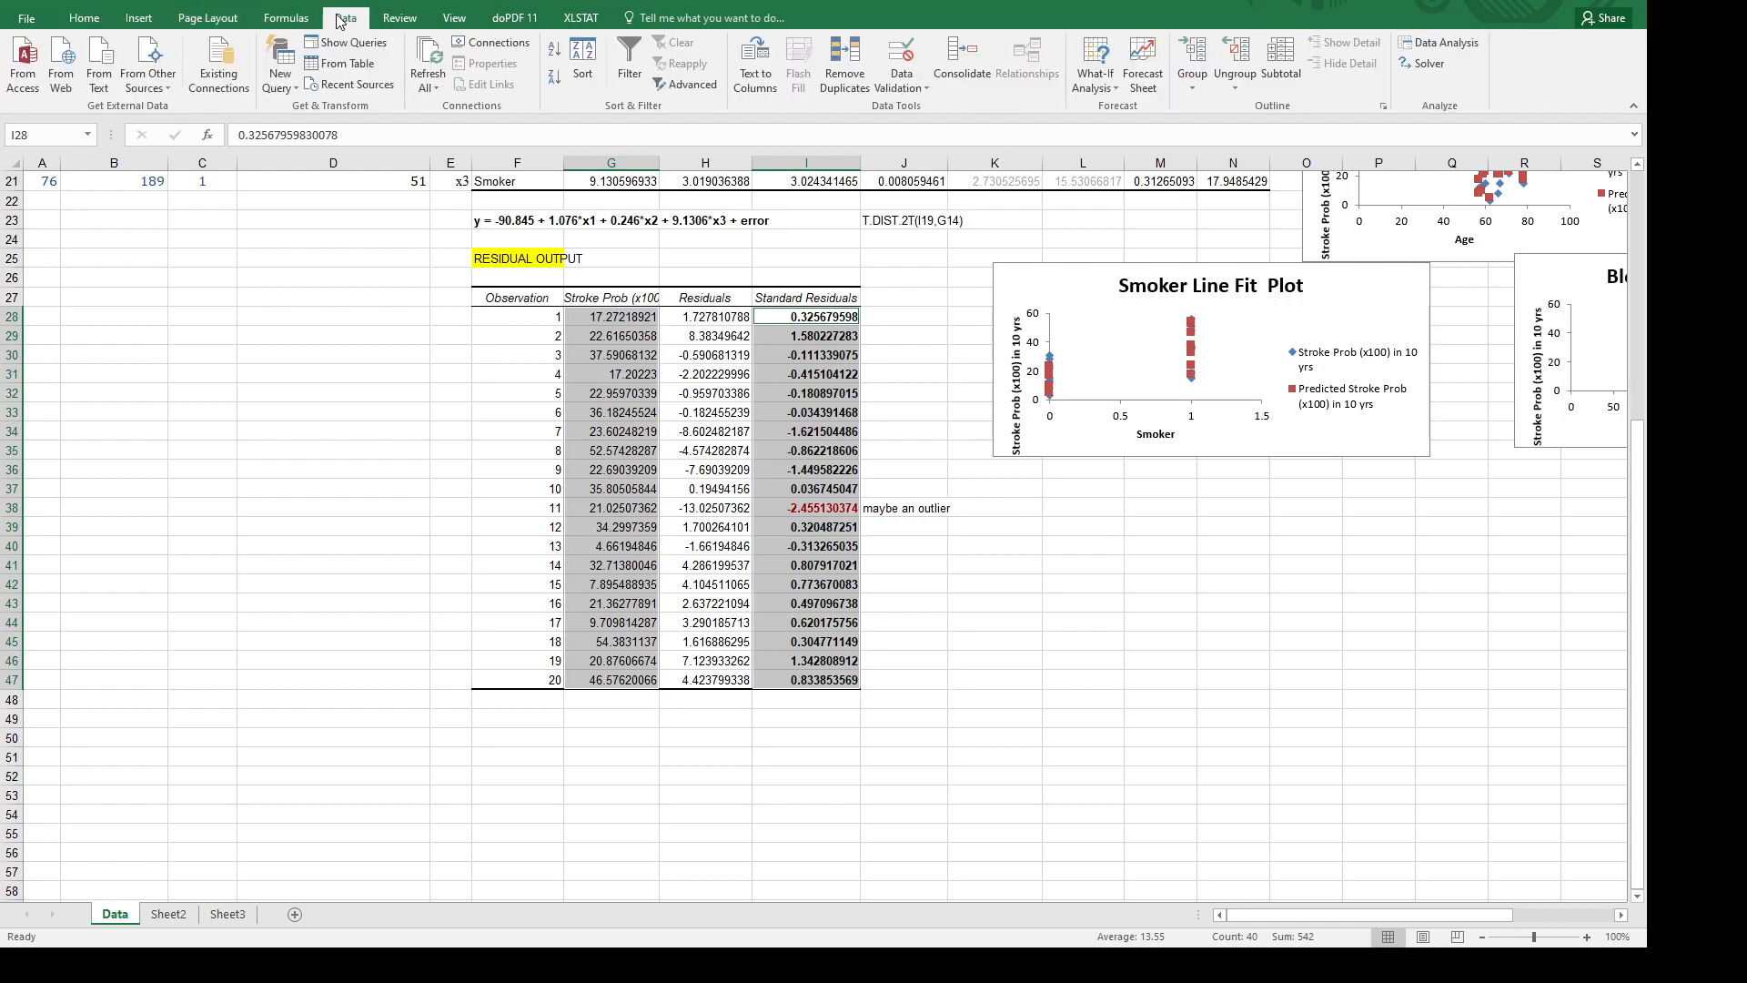
{"action": "left_click", "coordinate": [208, 18]}
{"action": "left_click", "coordinate": [155, 22]}
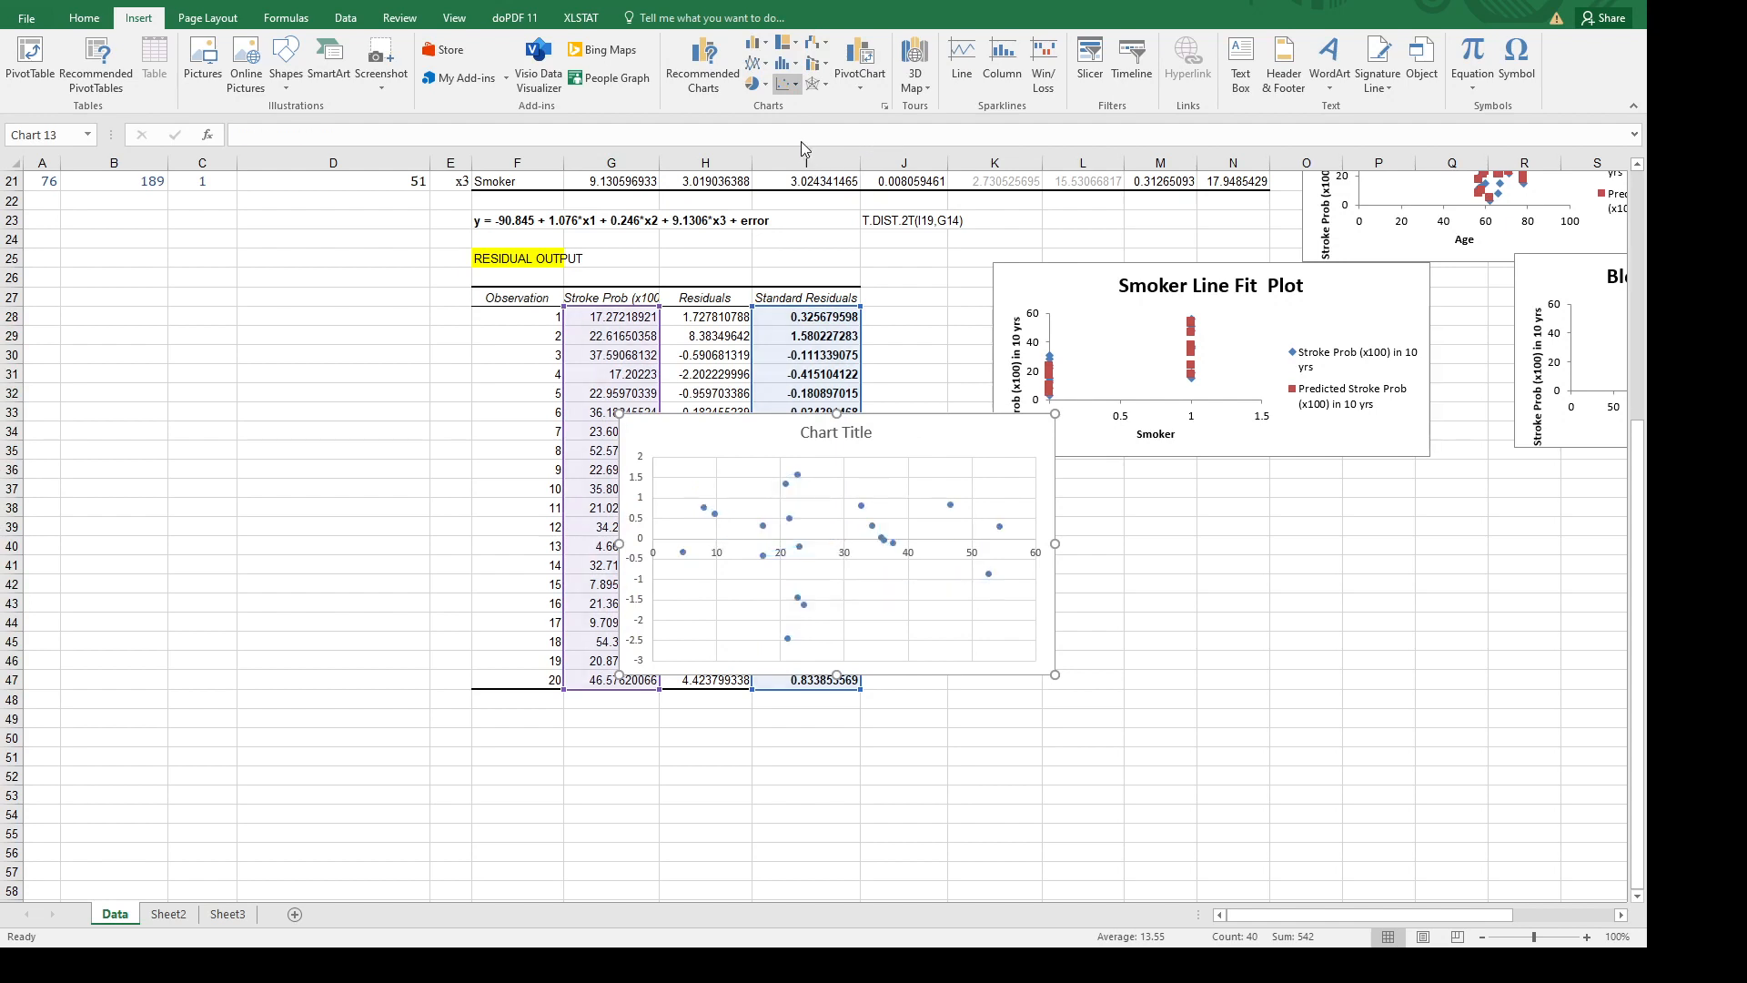
Place the new scatter chart beside the residual output, starting in column K, and apply the solid blue chart style.
{"action": "left_click", "coordinate": [728, 417]}
{"action": "left_click_drag", "start_coordinate": [728, 417], "coordinate": [1083, 238]}
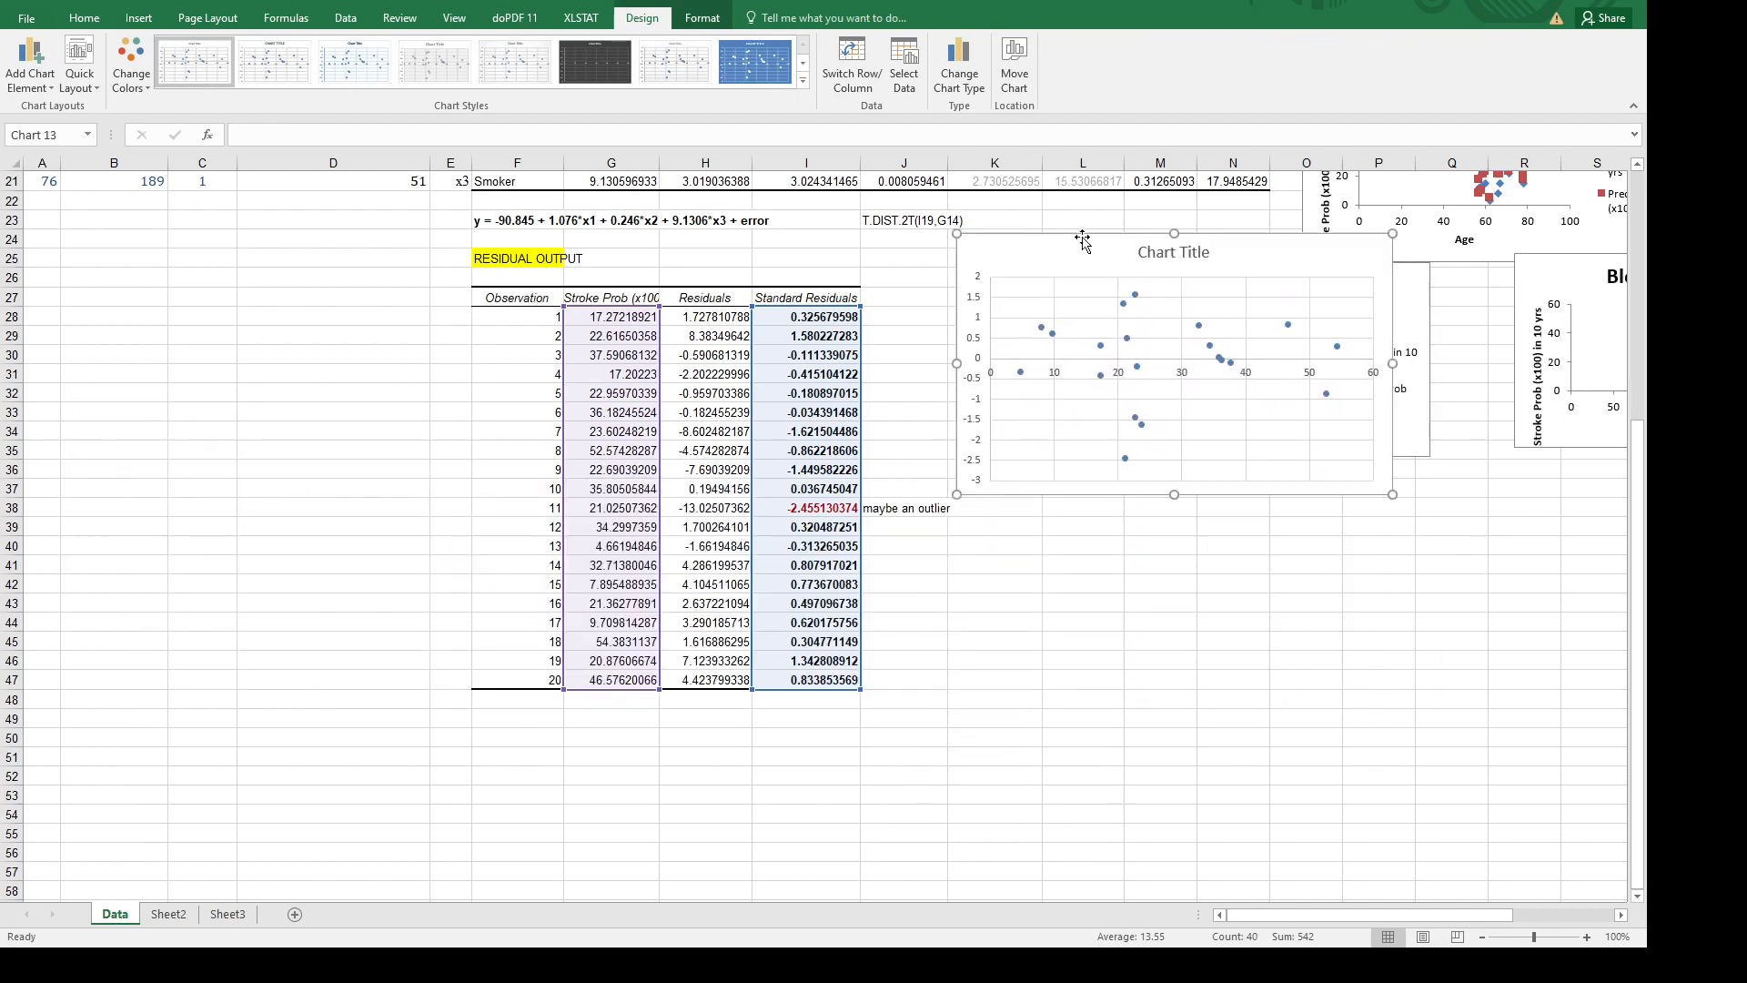
{"action": "scroll", "coordinate": [1128, 453], "scroll_direction": "up", "scroll_amount": 7}
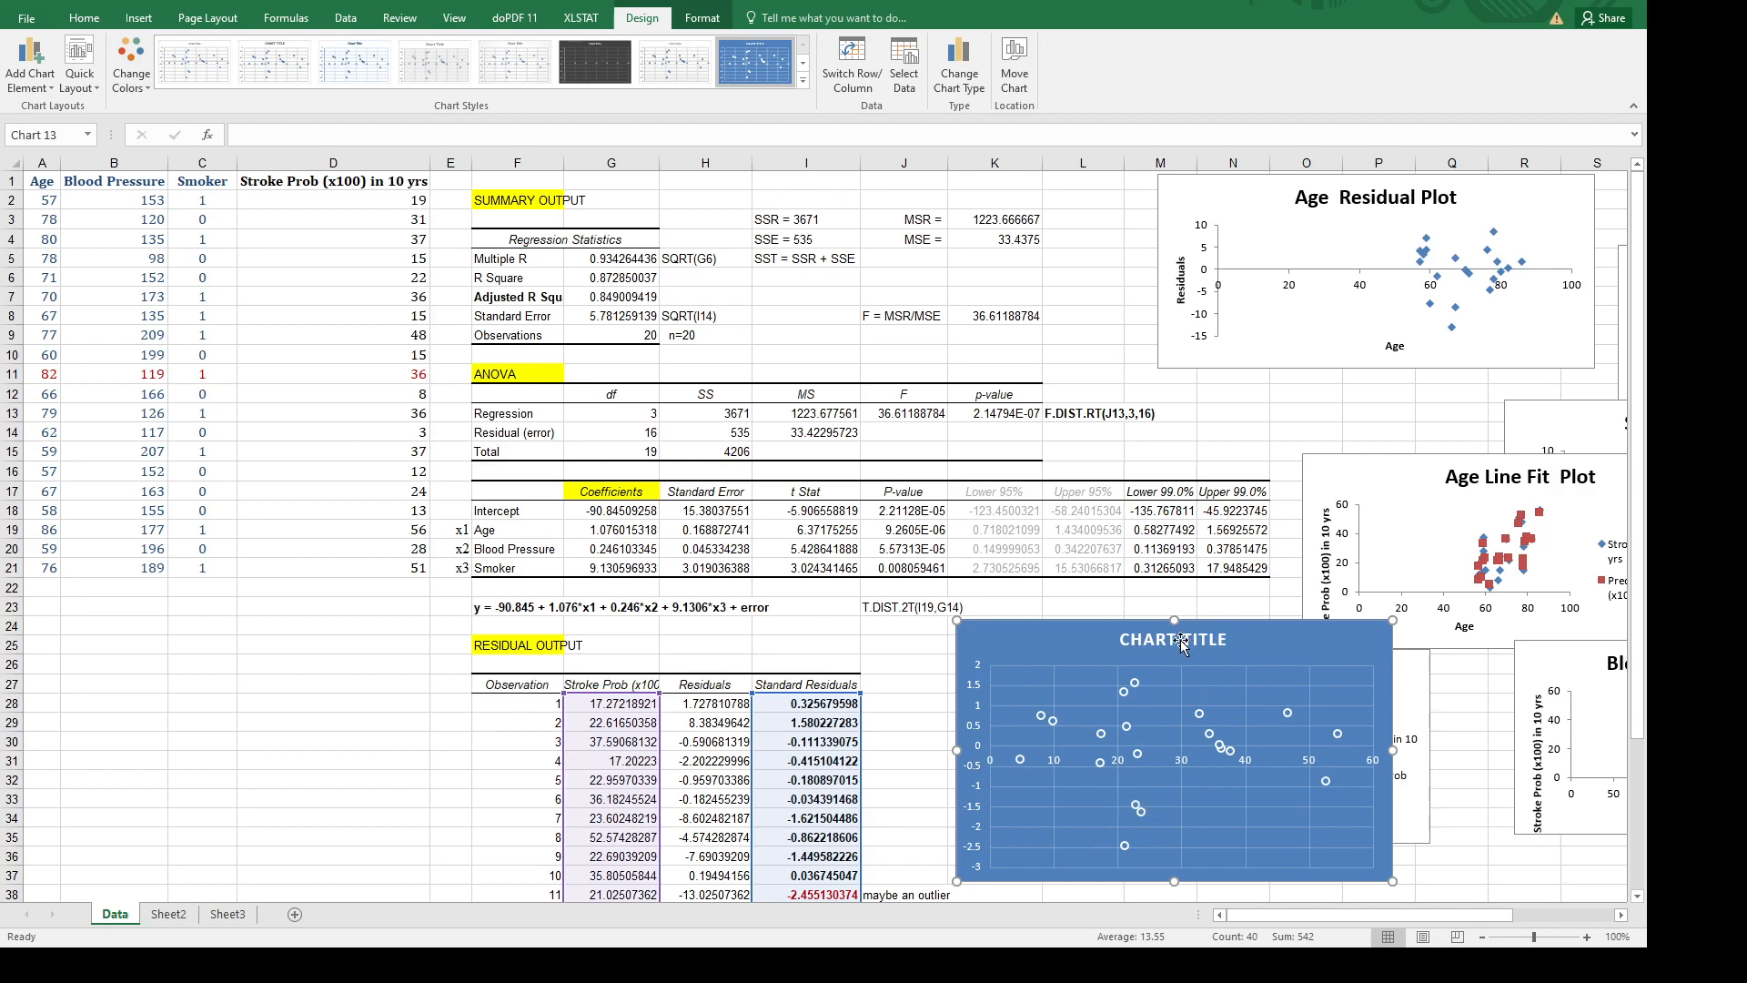
{"action": "scroll", "coordinate": [874, 591], "scroll_direction": "down", "scroll_amount": 2}
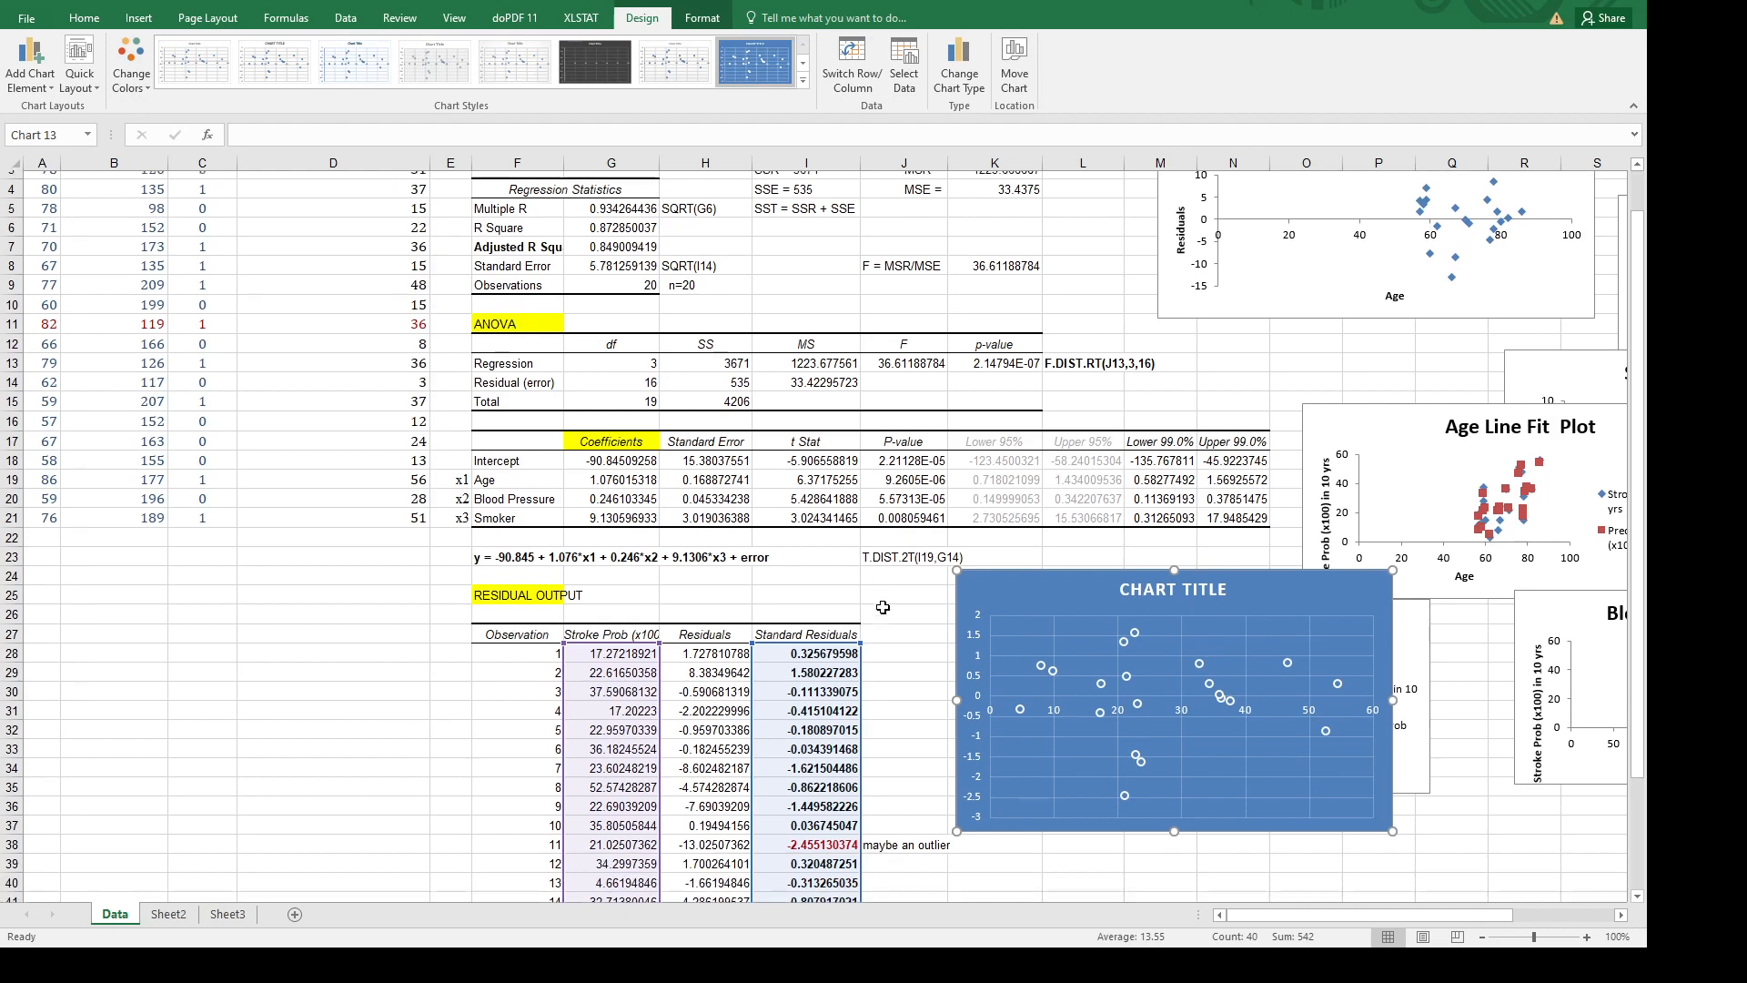
{"action": "scroll", "coordinate": [819, 605], "scroll_direction": "up", "scroll_amount": 2}
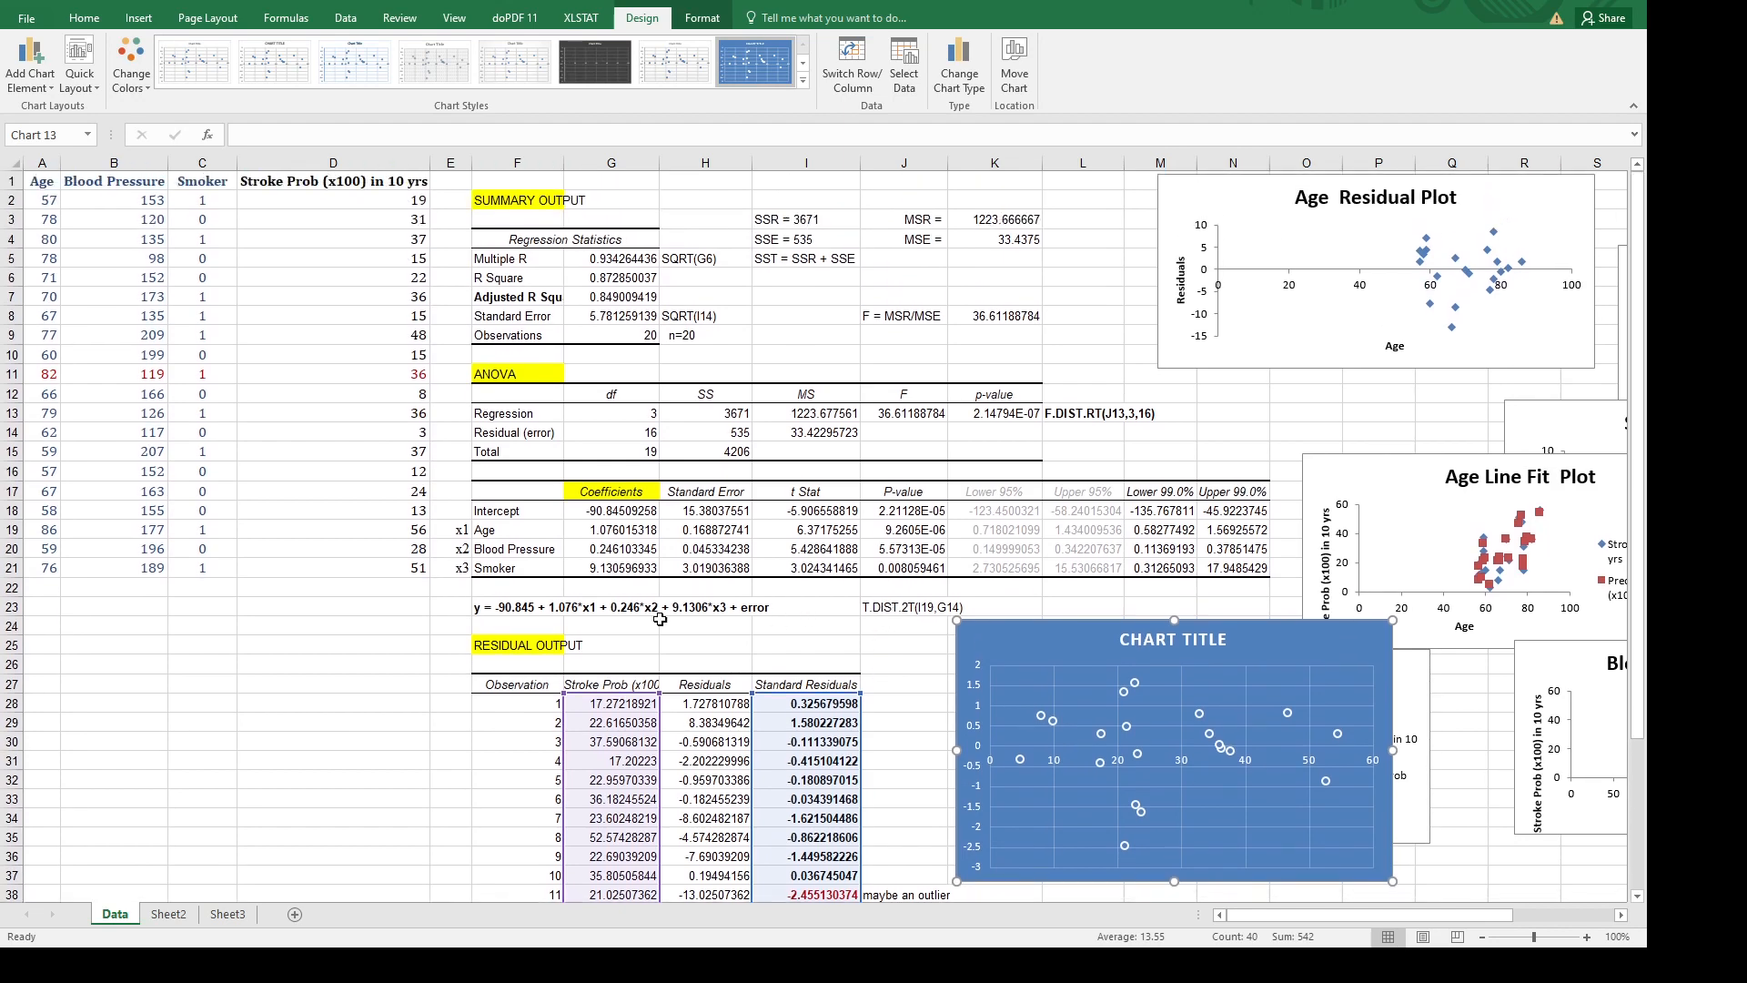